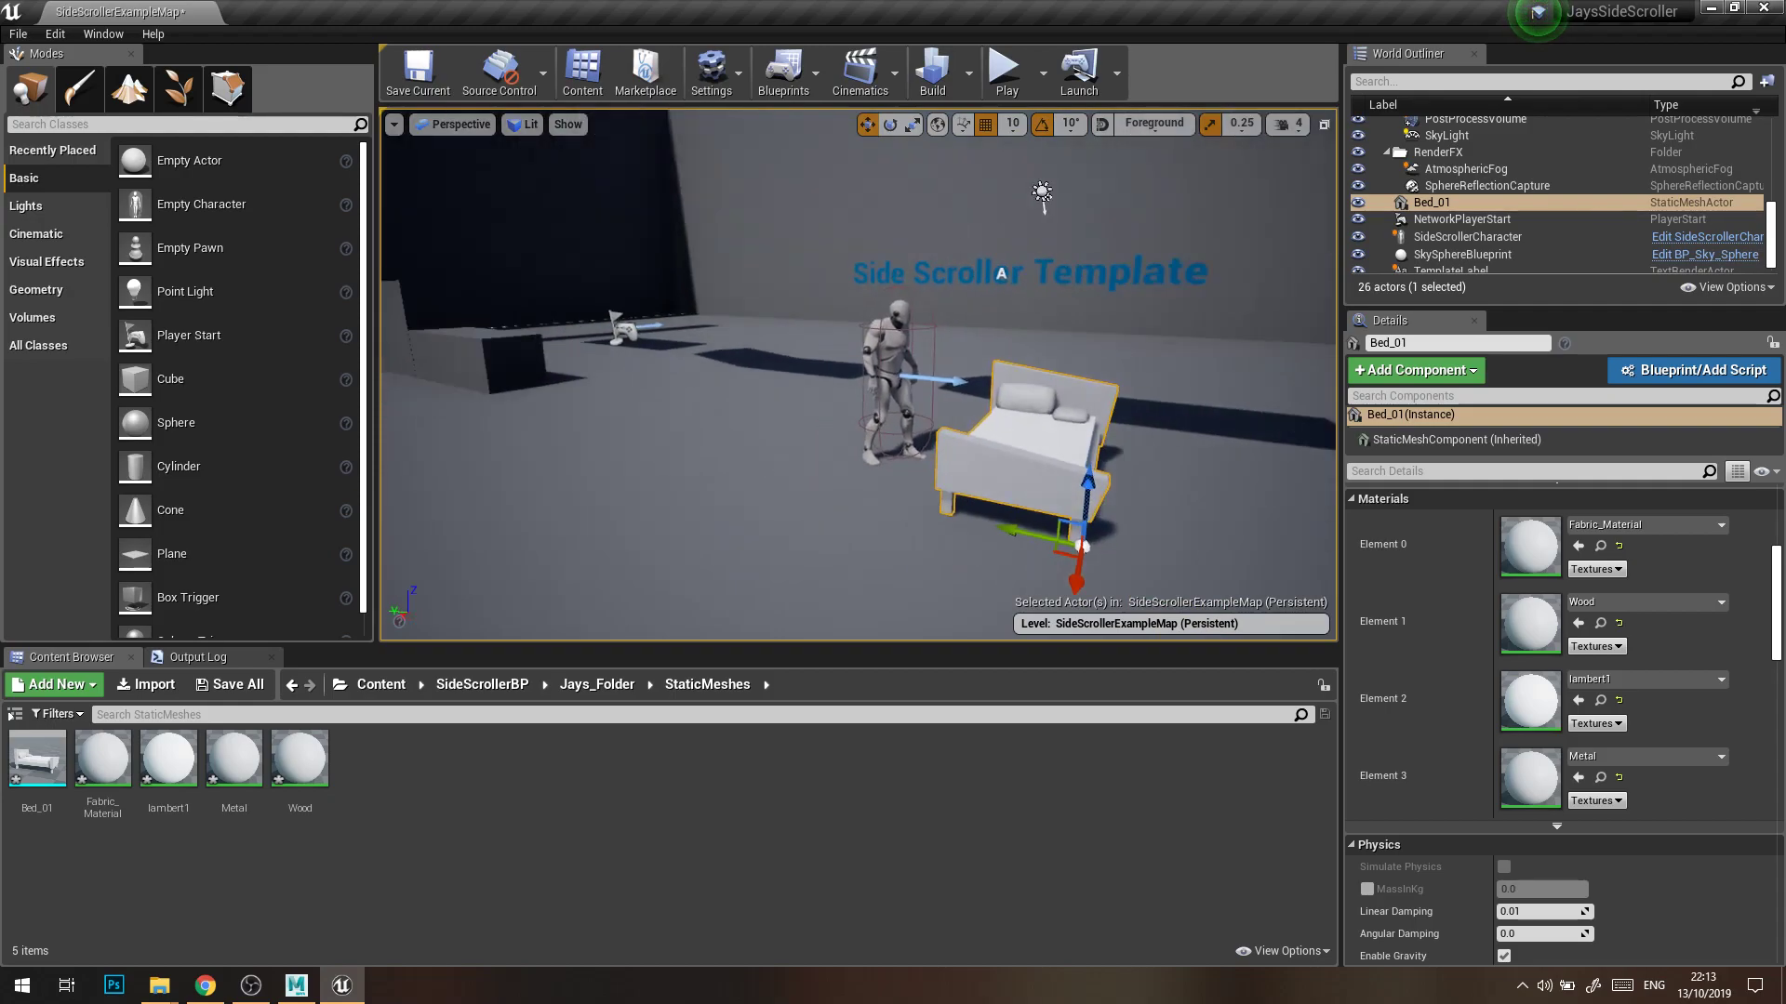
Examine the bed beside the mannequin character from several sides and distances
key(a)
key(w)
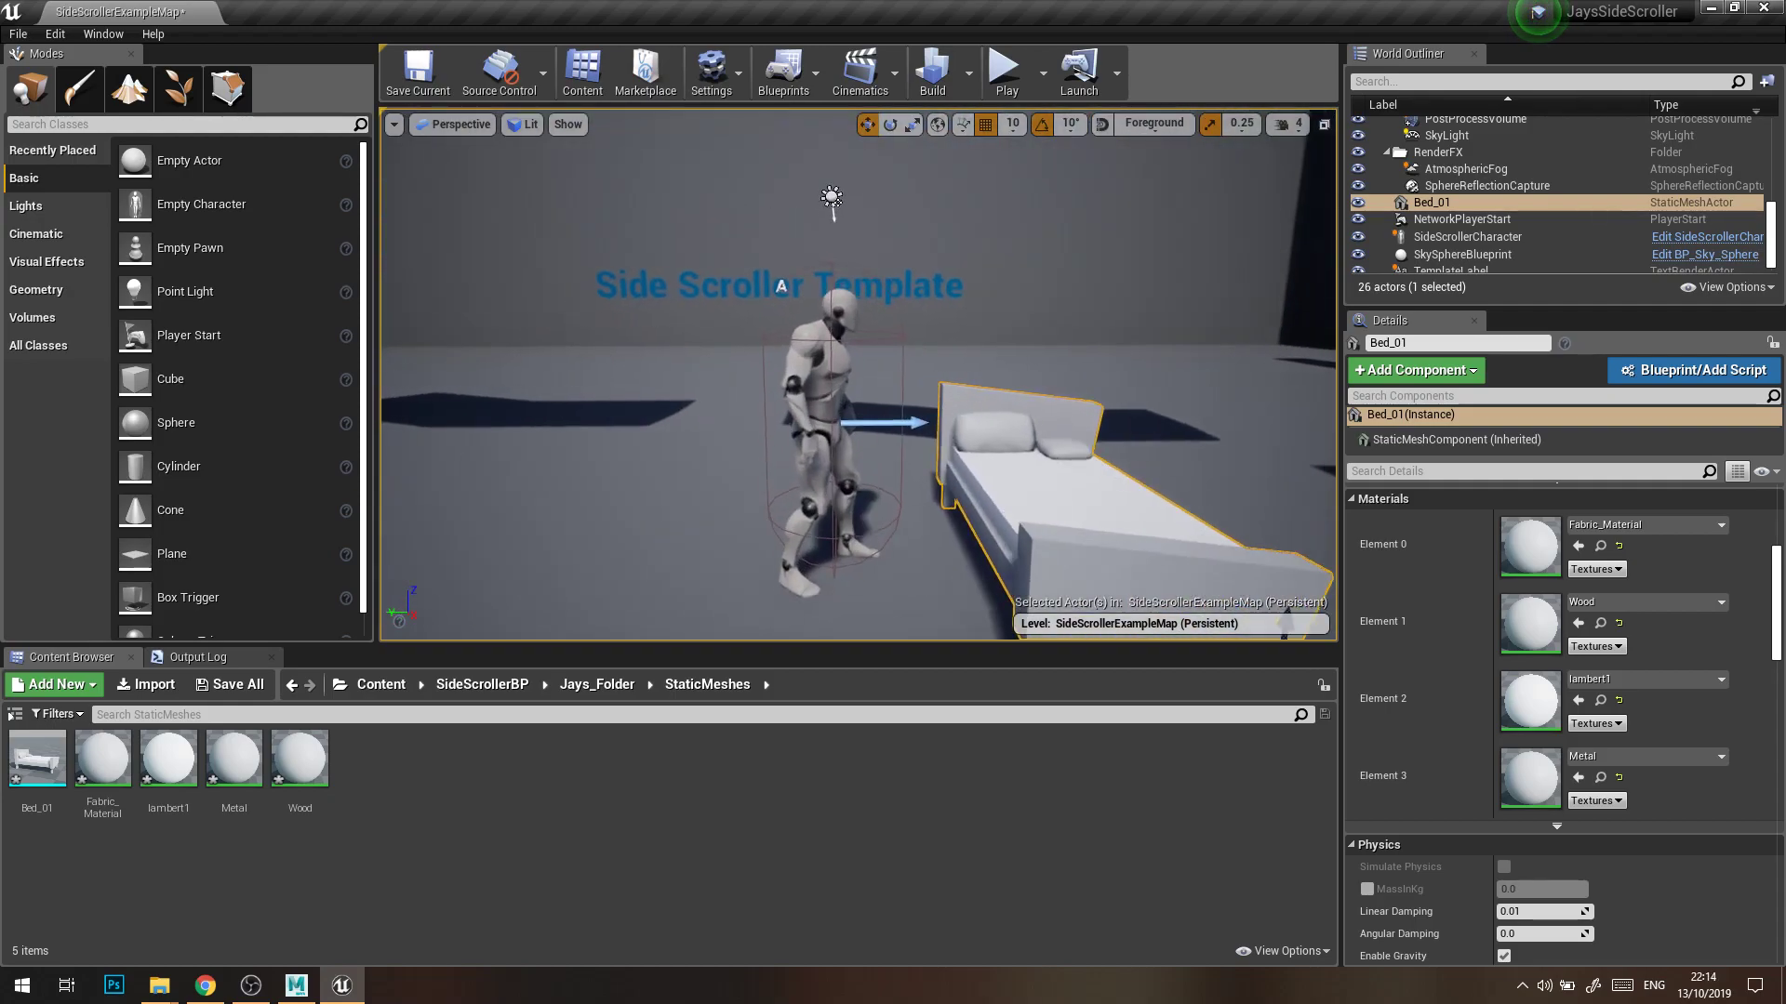
key(e)
key(s)
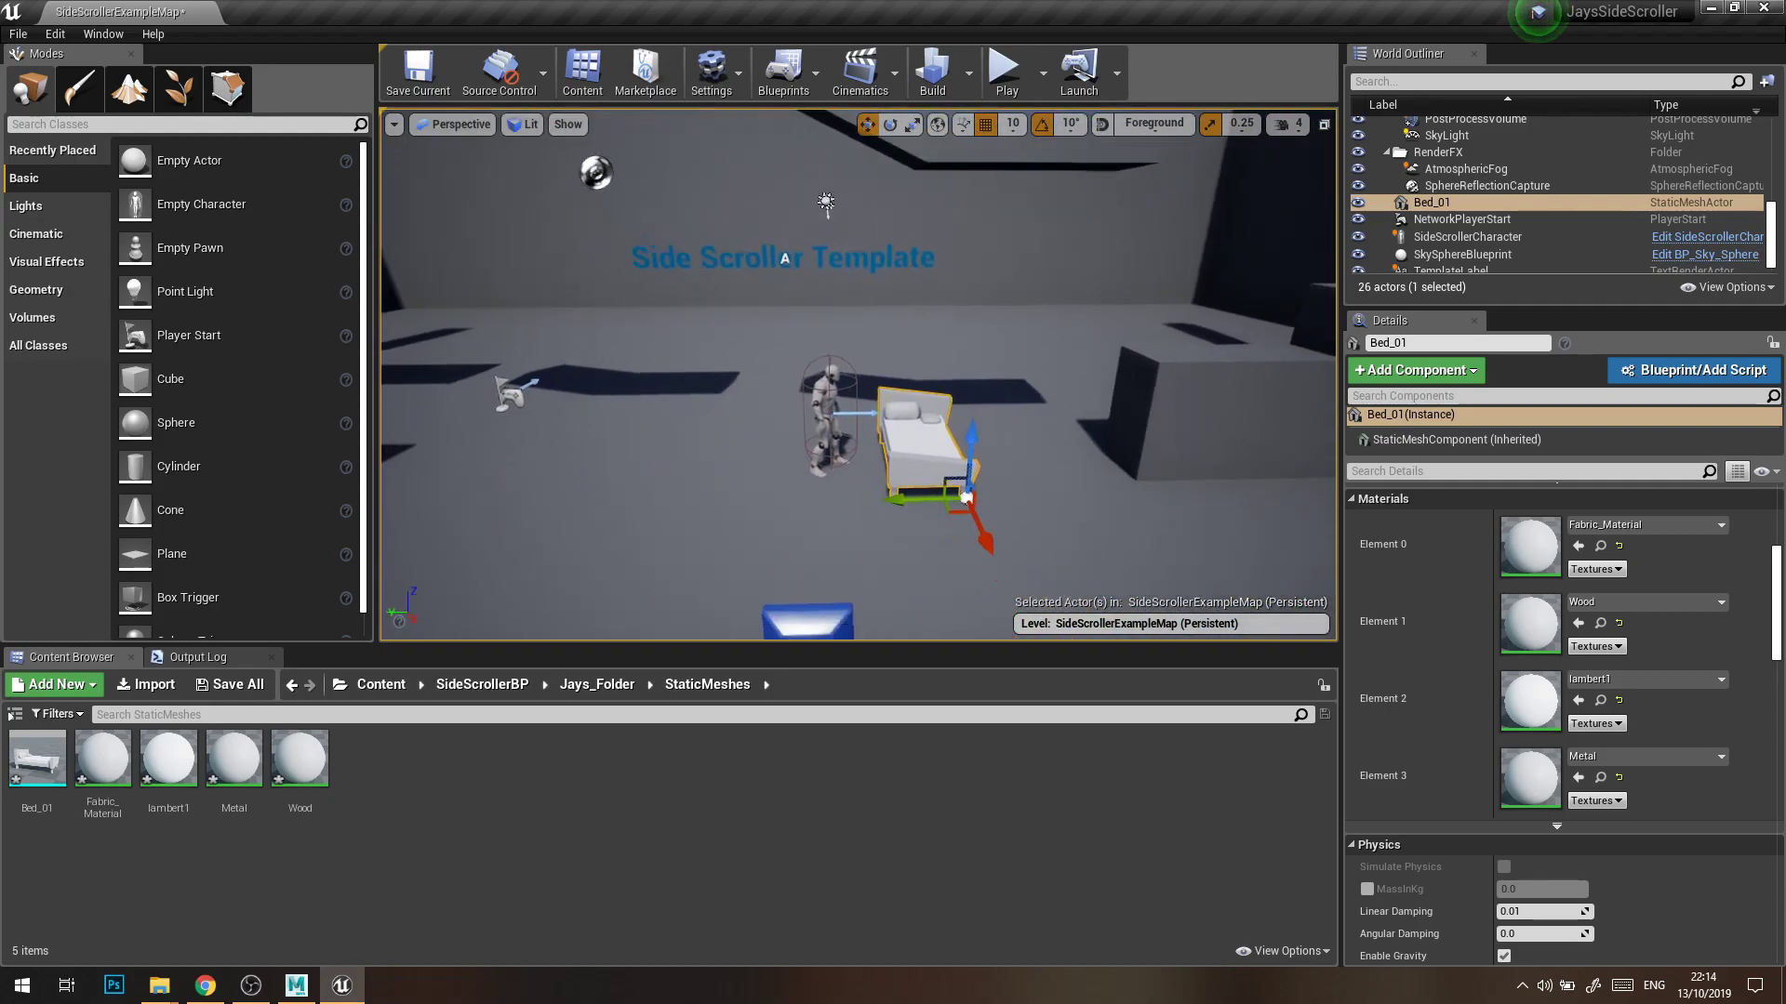
key(w)
key(e)
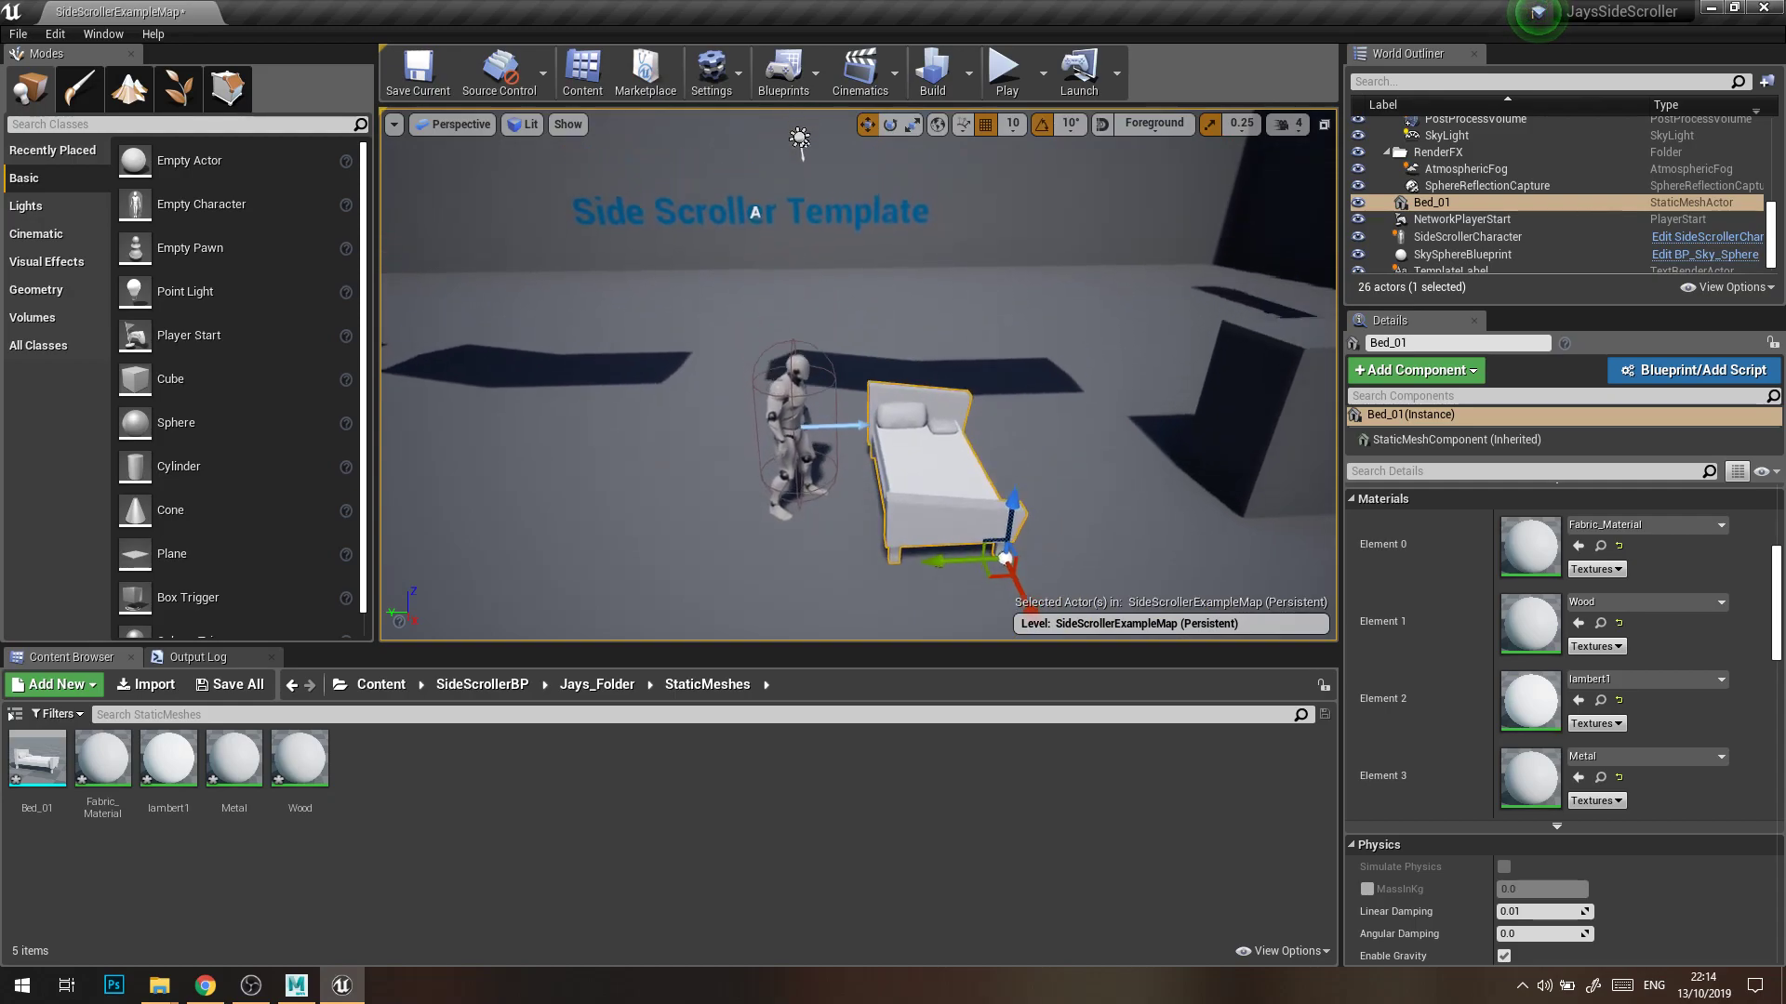
key(q)
key(s)
key(s)
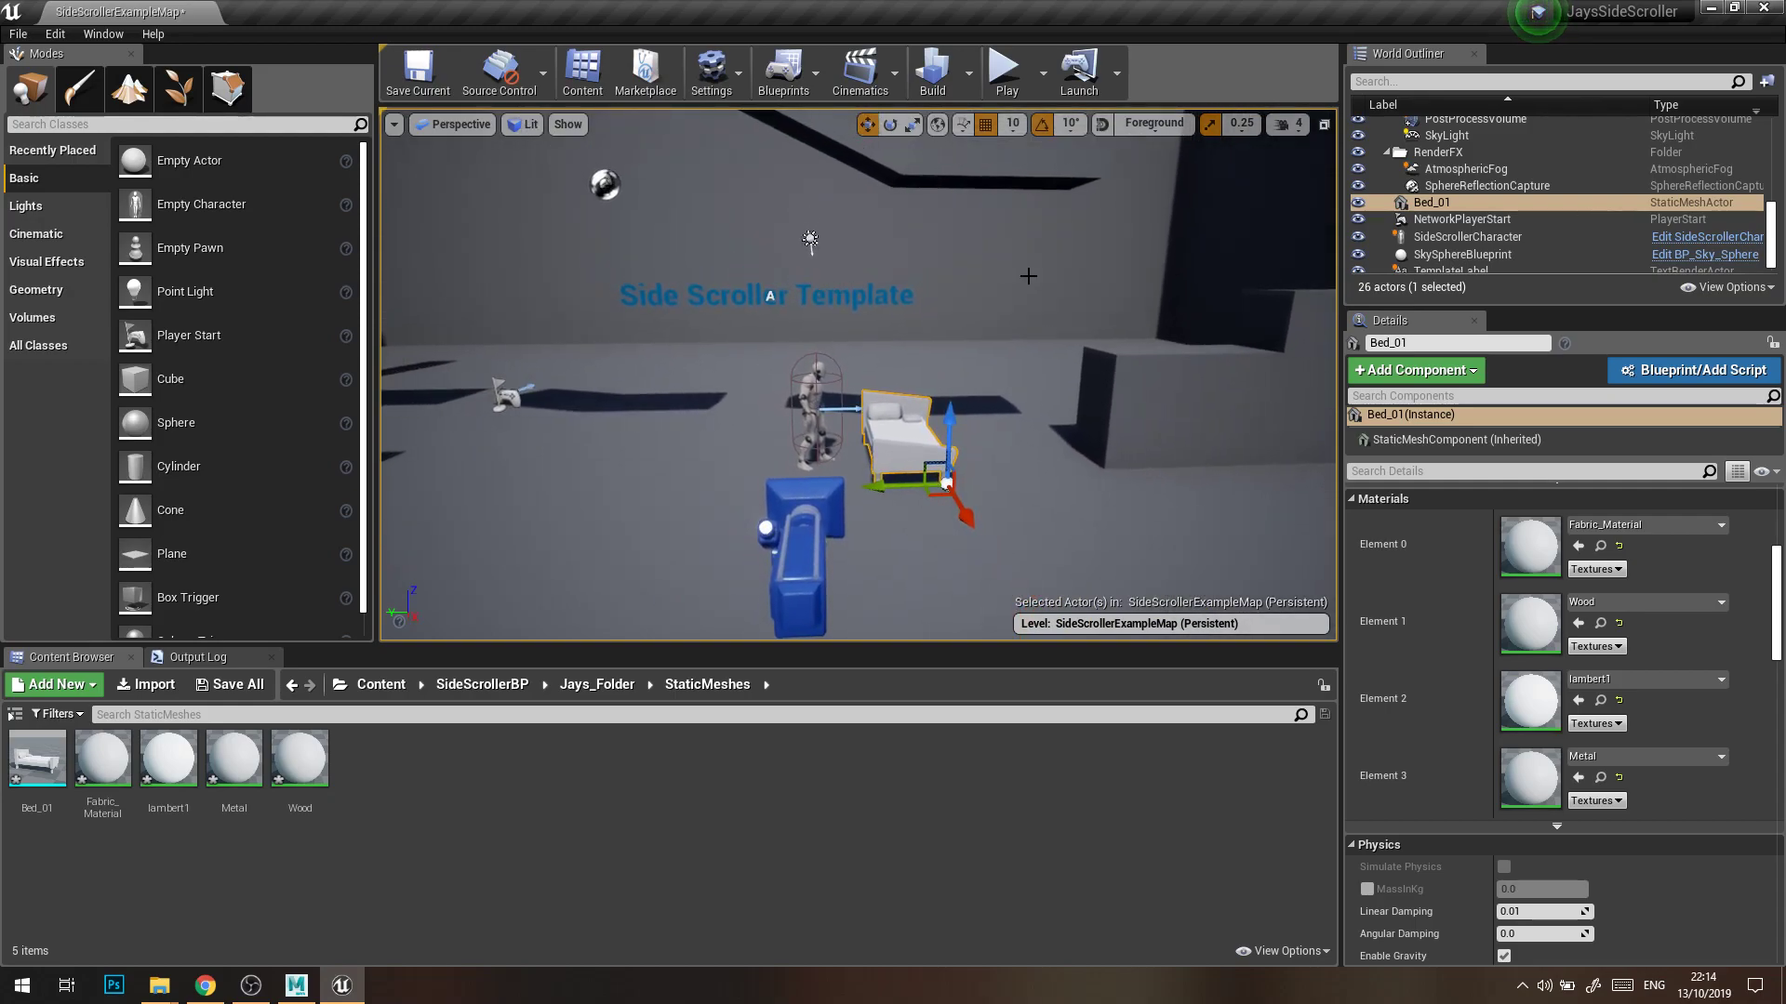
key(w)
right_drag(970, 344, 851, 358)
key(d)
key(s)
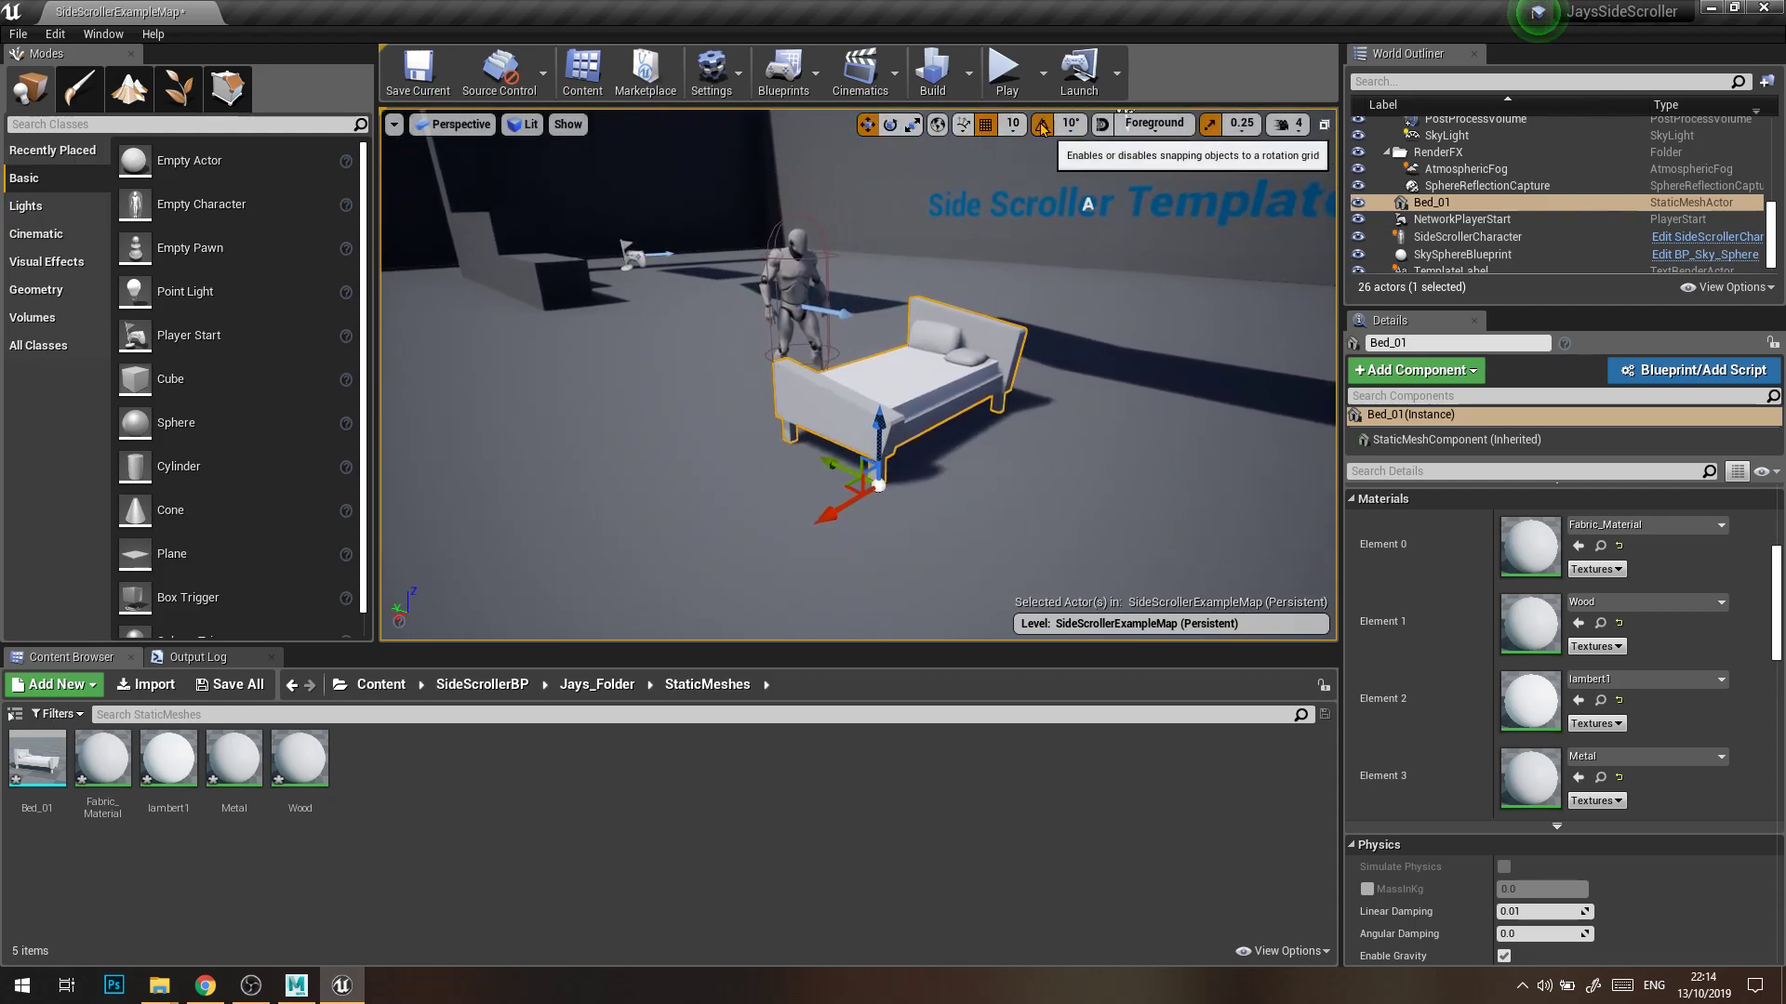
right_drag(725, 481, 857, 410)
key(a)
key(s)
key(a)
key(w)
right_drag(957, 229, 957, 200)
Try rotating the bed, undo the test rotation, and set rotation snapping to 5° with snapping enabled
key(s)
key(e)
mouse_move(863, 561)
mouse_down()
mouse_move(750, 533)
mouse_move(793, 556)
mouse_move(893, 558)
mouse_up()
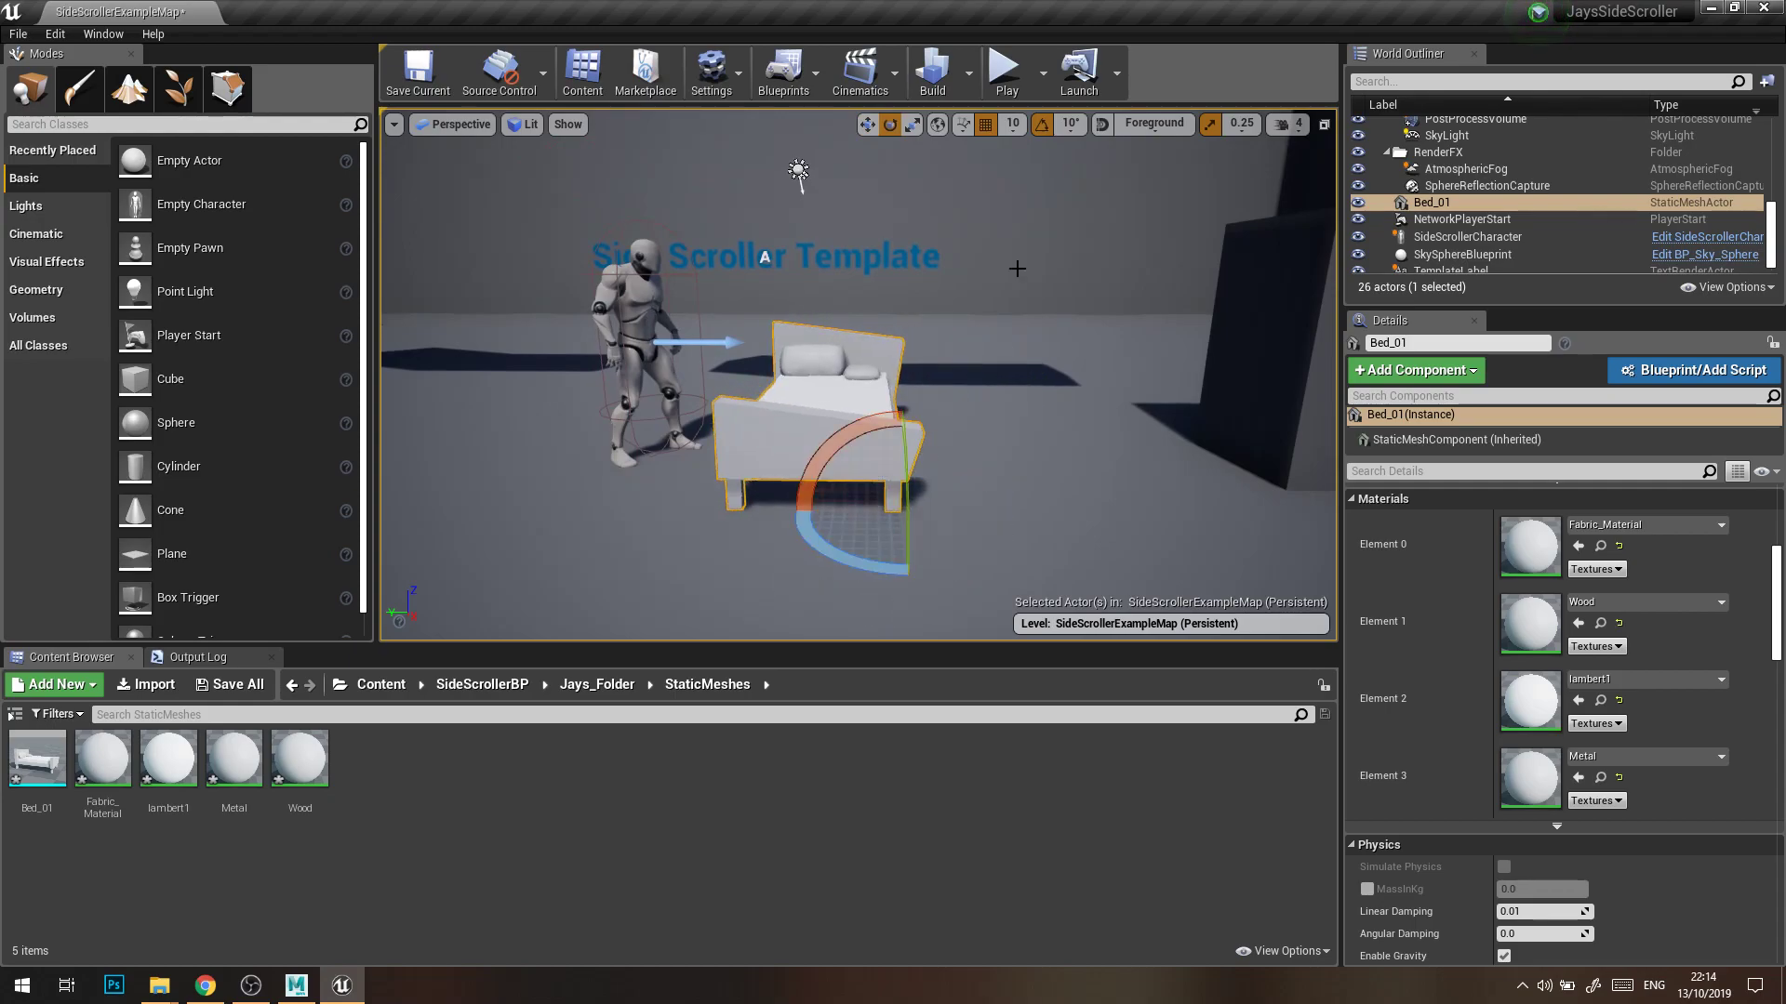
click(1070, 130)
click(1081, 169)
drag(859, 559, 920, 569)
key(ctrl+z)
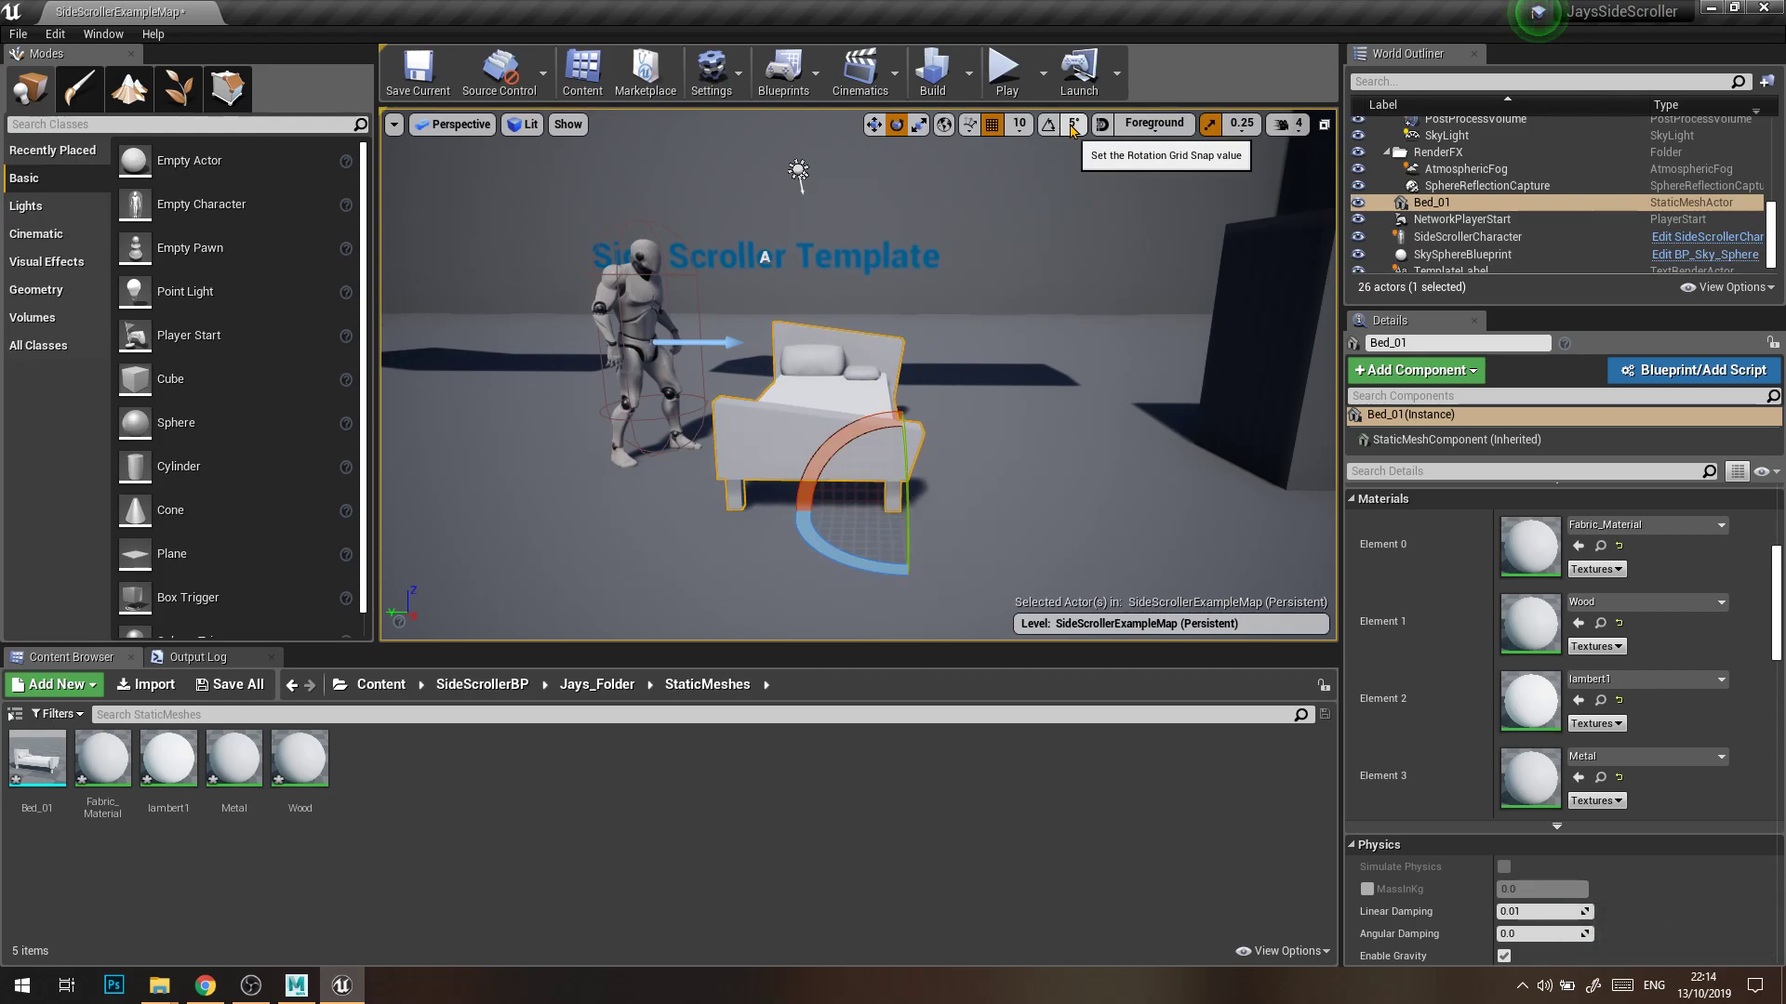
click(1048, 124)
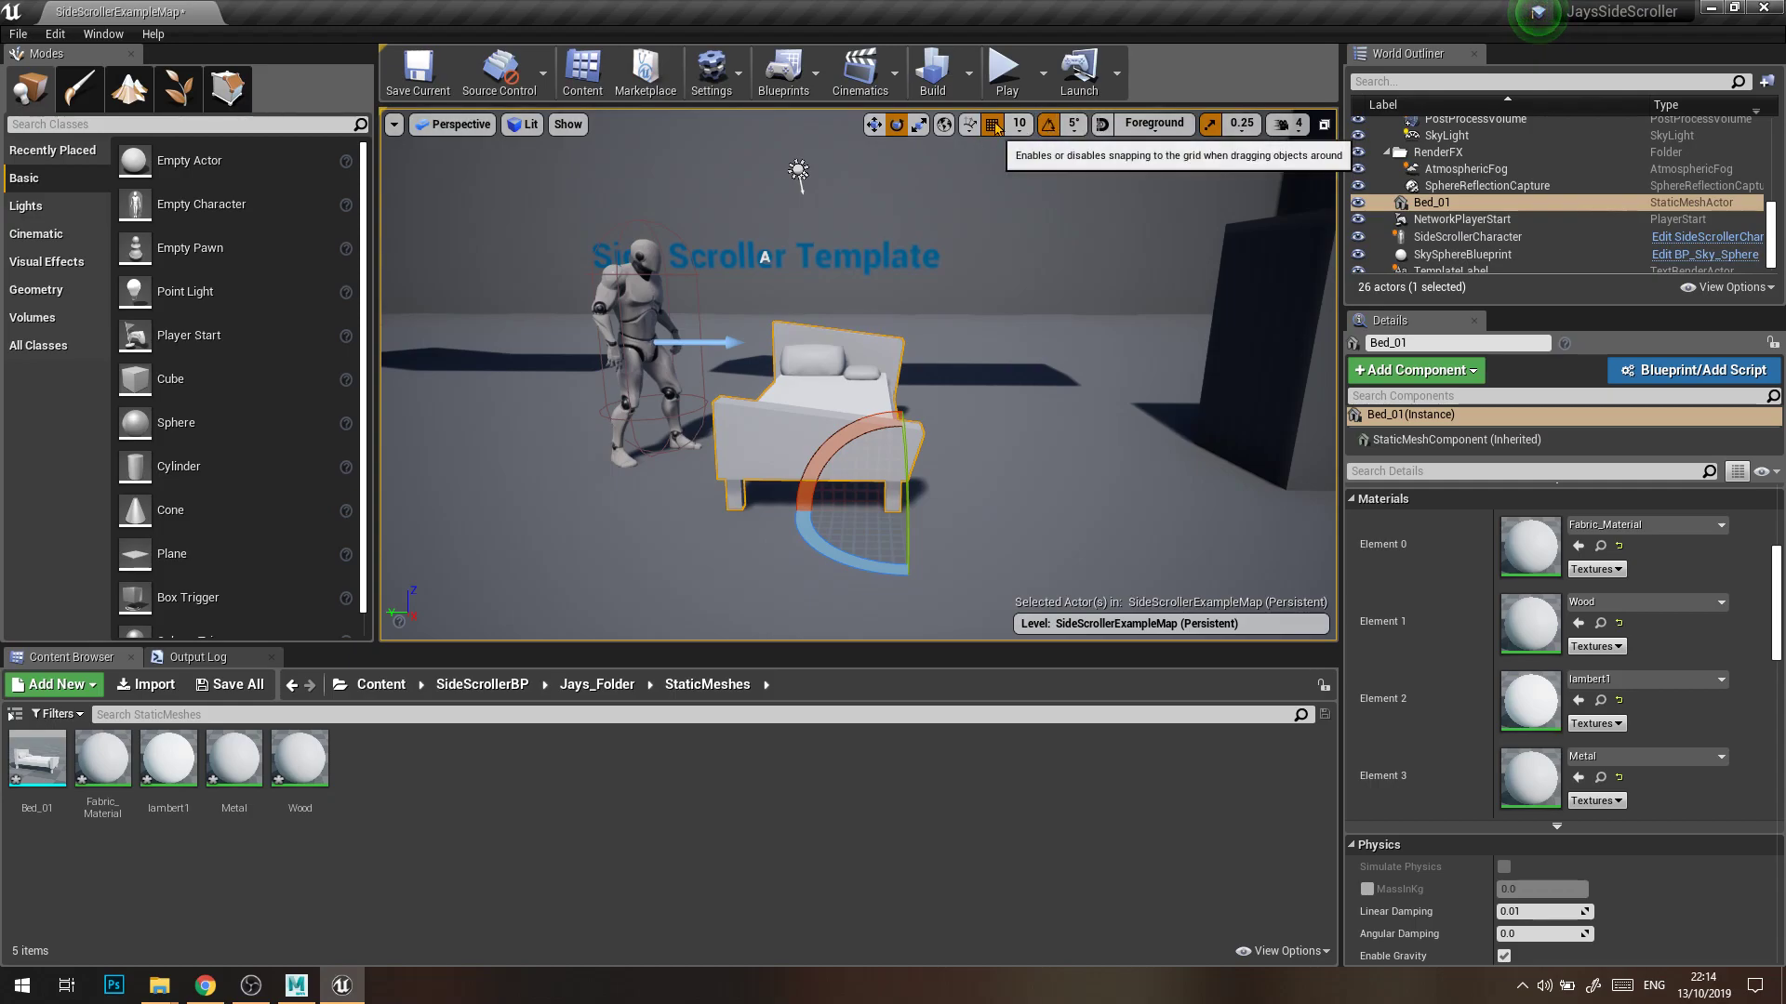
right_drag(973, 410, 914, 459)
key(w)
key(s)
key(w)
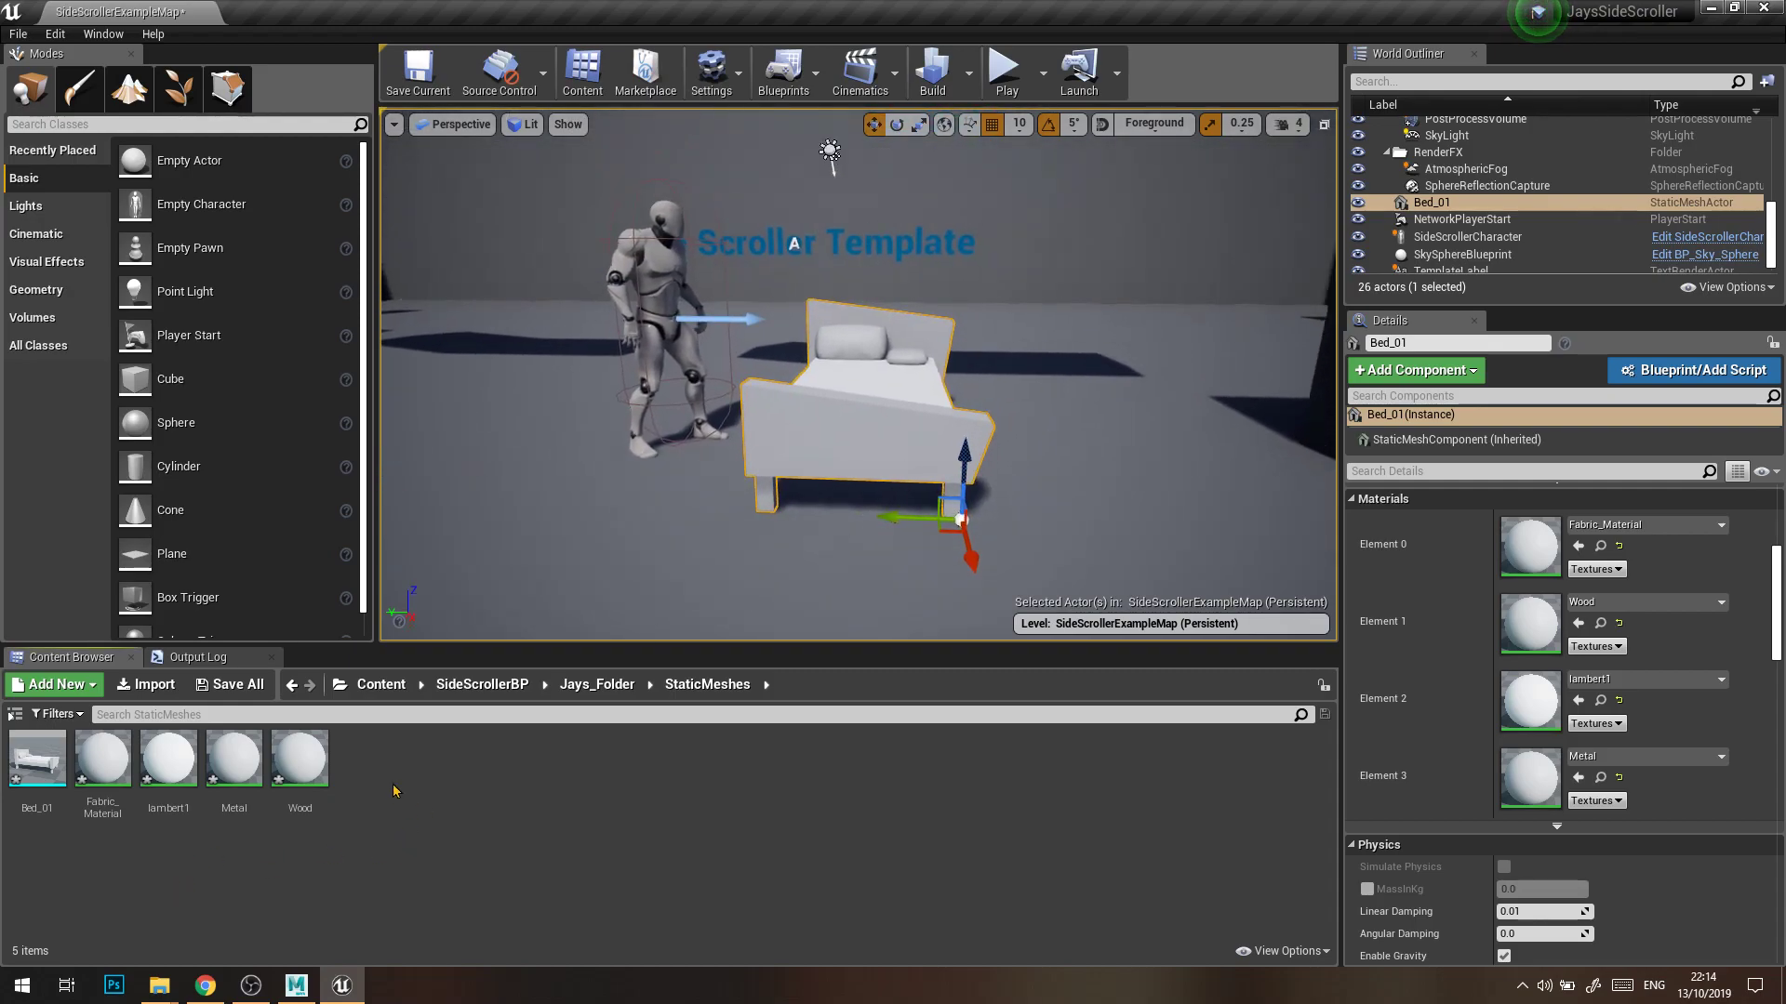
Delete the Fabric_Material, lambert1, Metal and Wood materials from the StaticMeshes folder
click(319, 777)
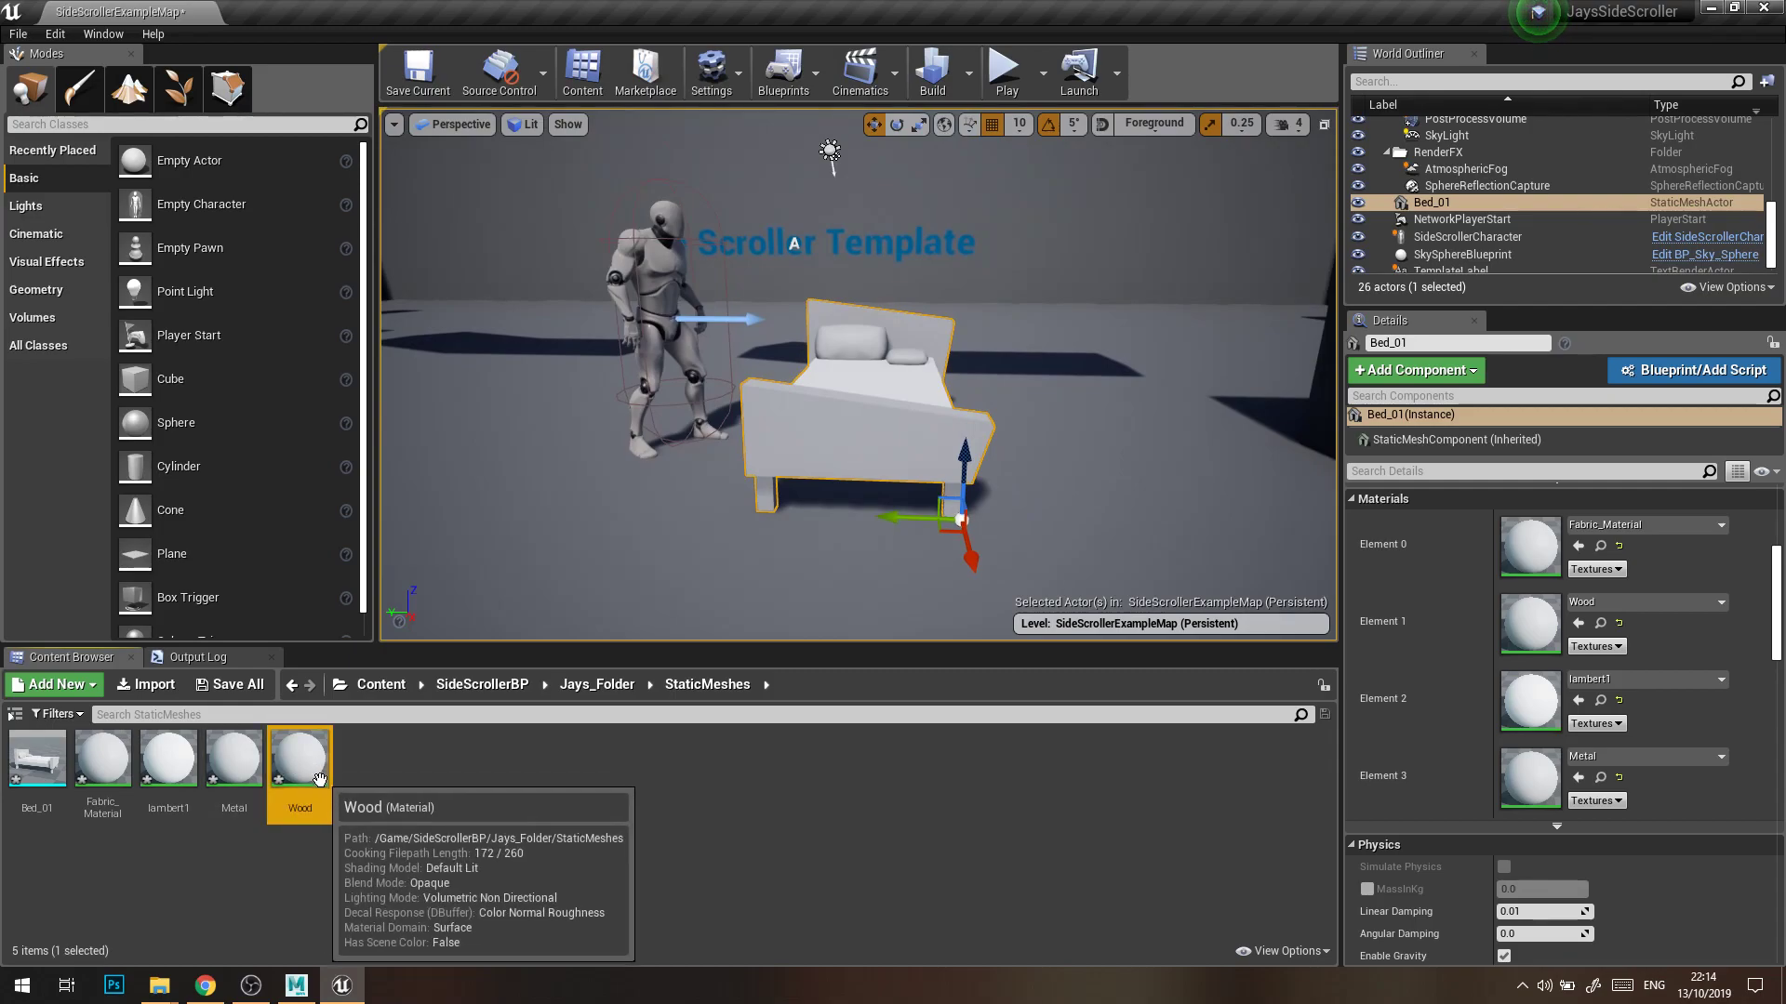
shift+click(102, 758)
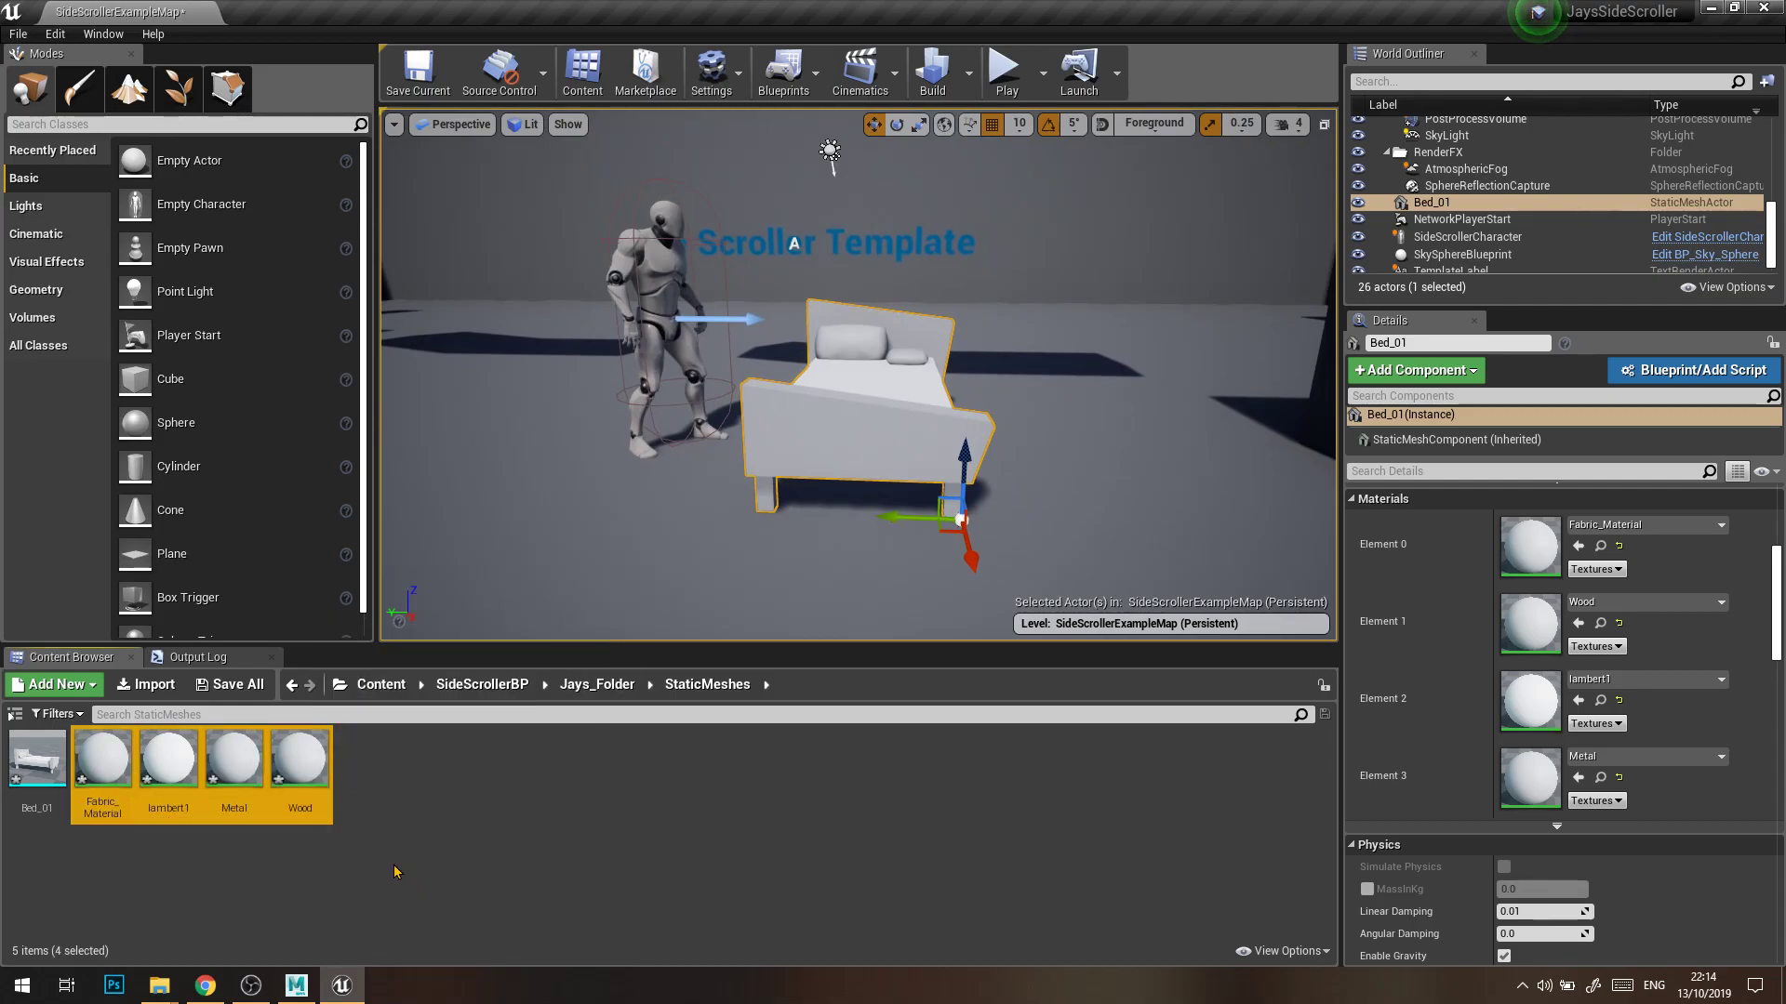
key(Delete)
click(813, 792)
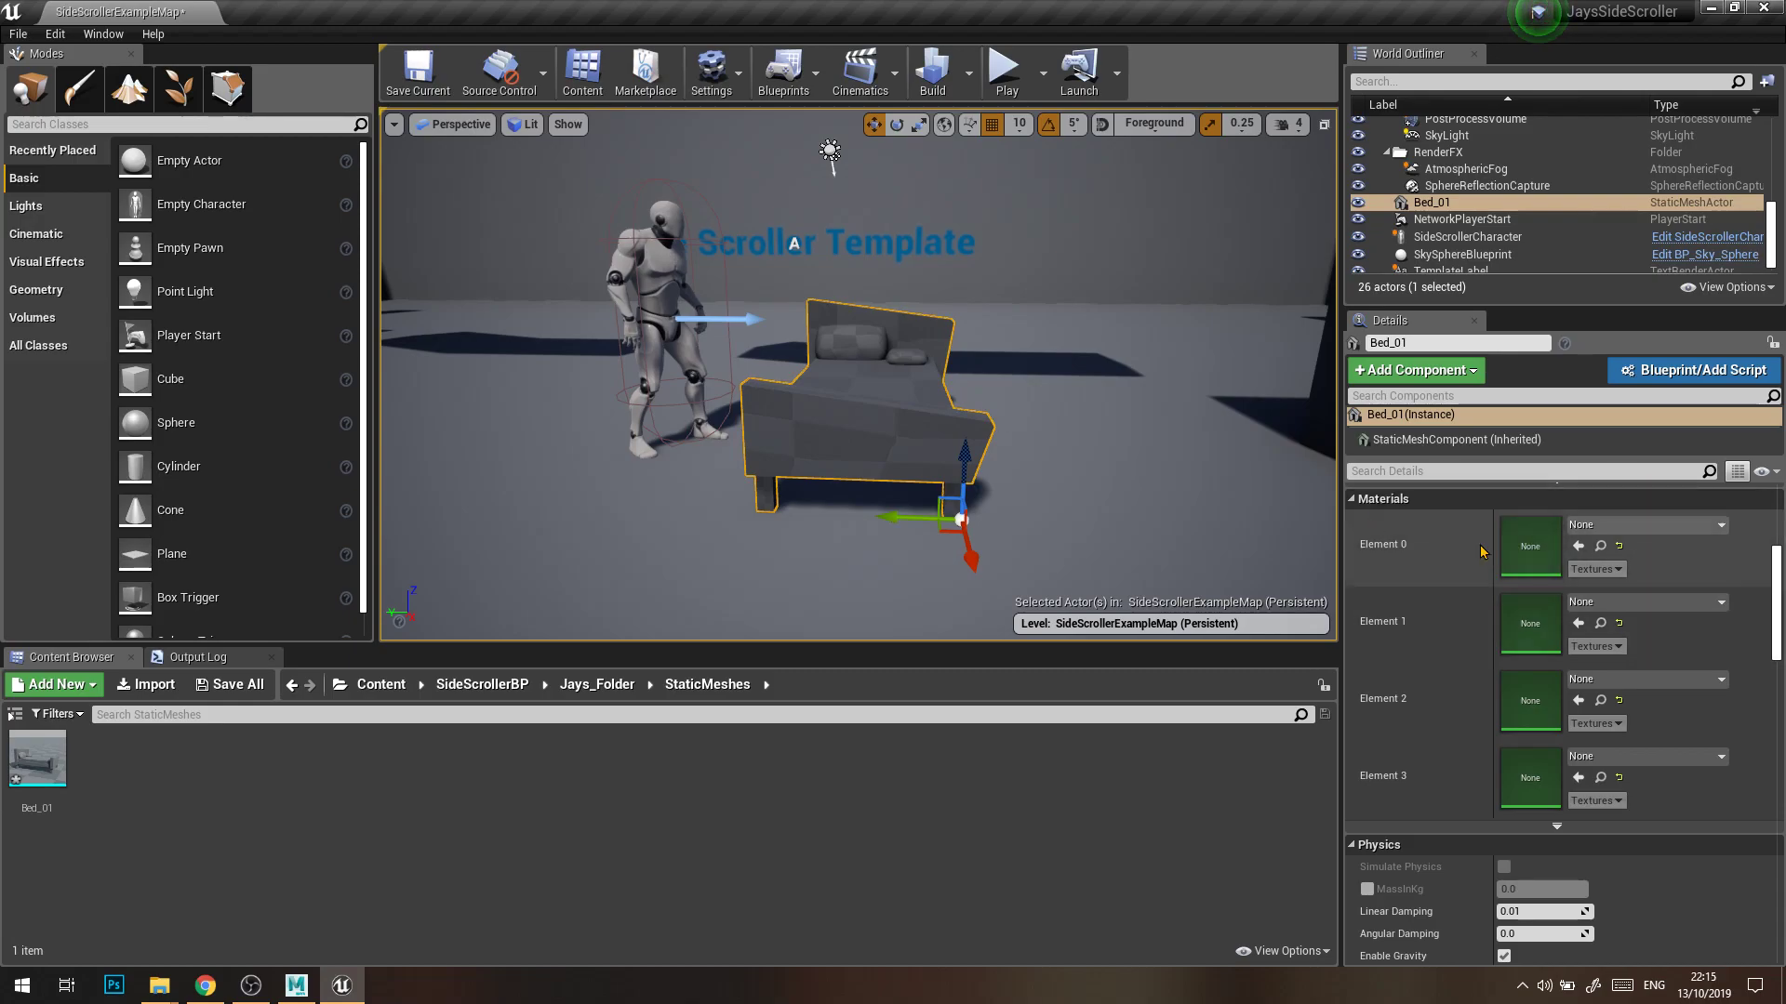
Create a new material named Metal in the StaticMeshes folder
right_click(279, 784)
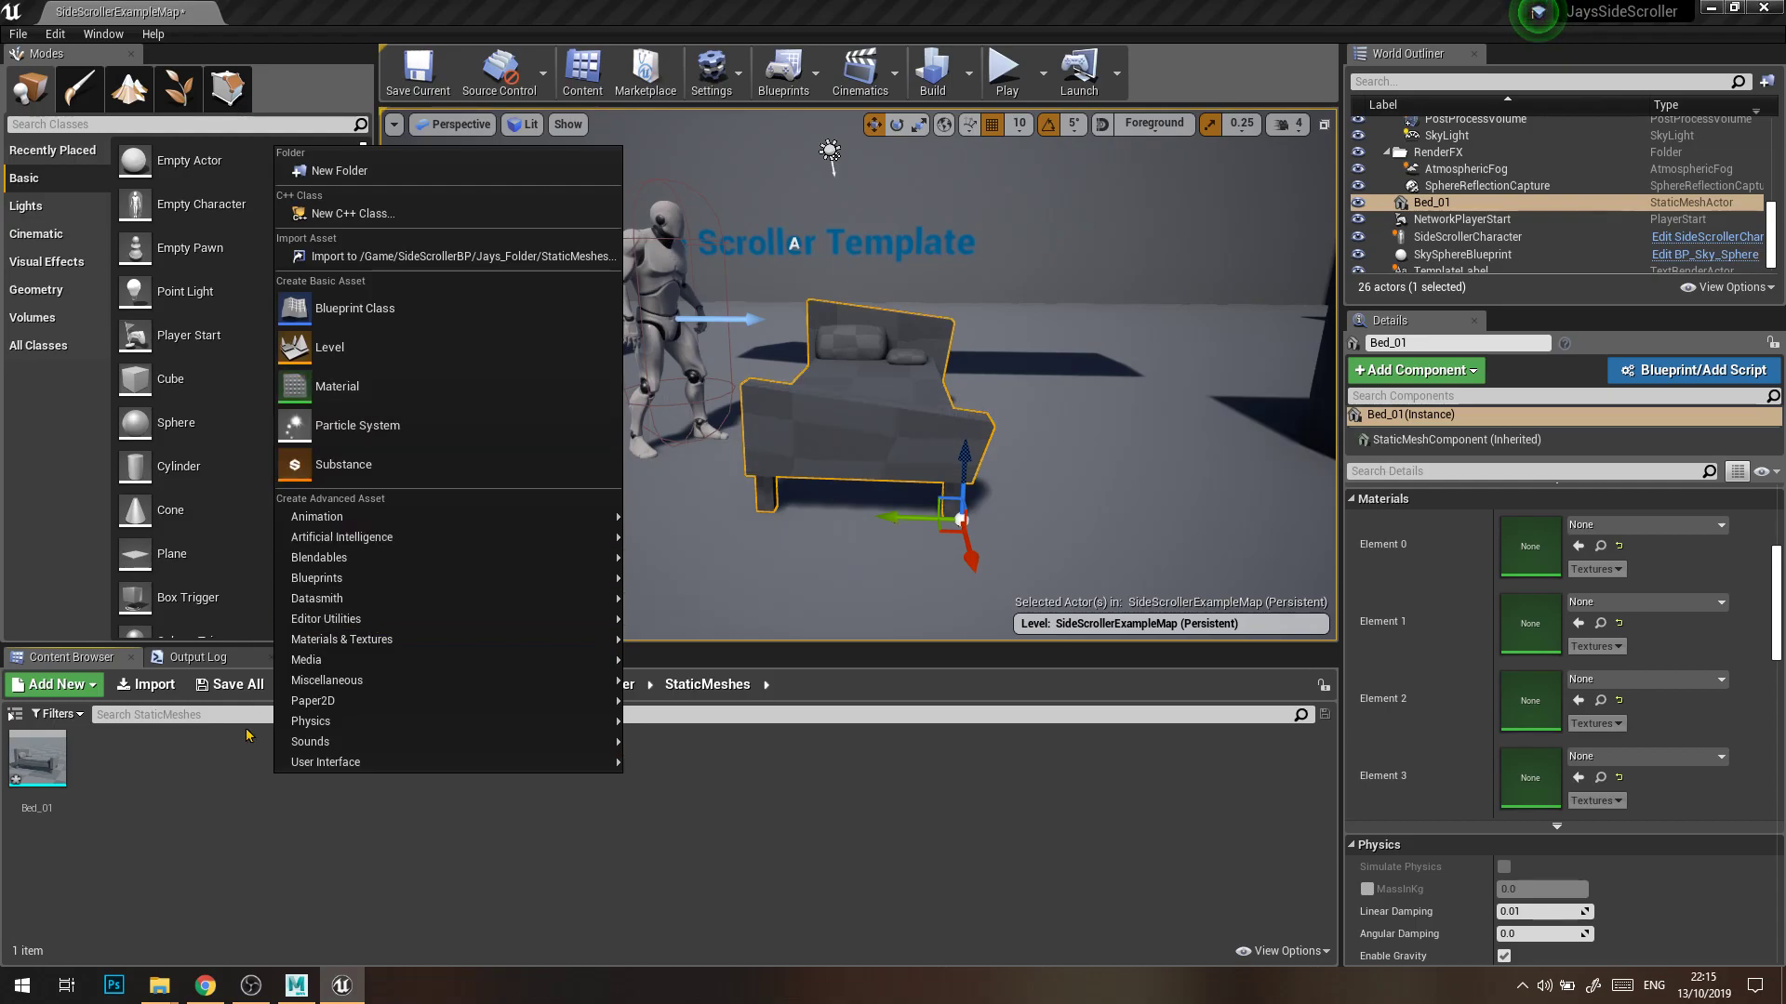
click(212, 776)
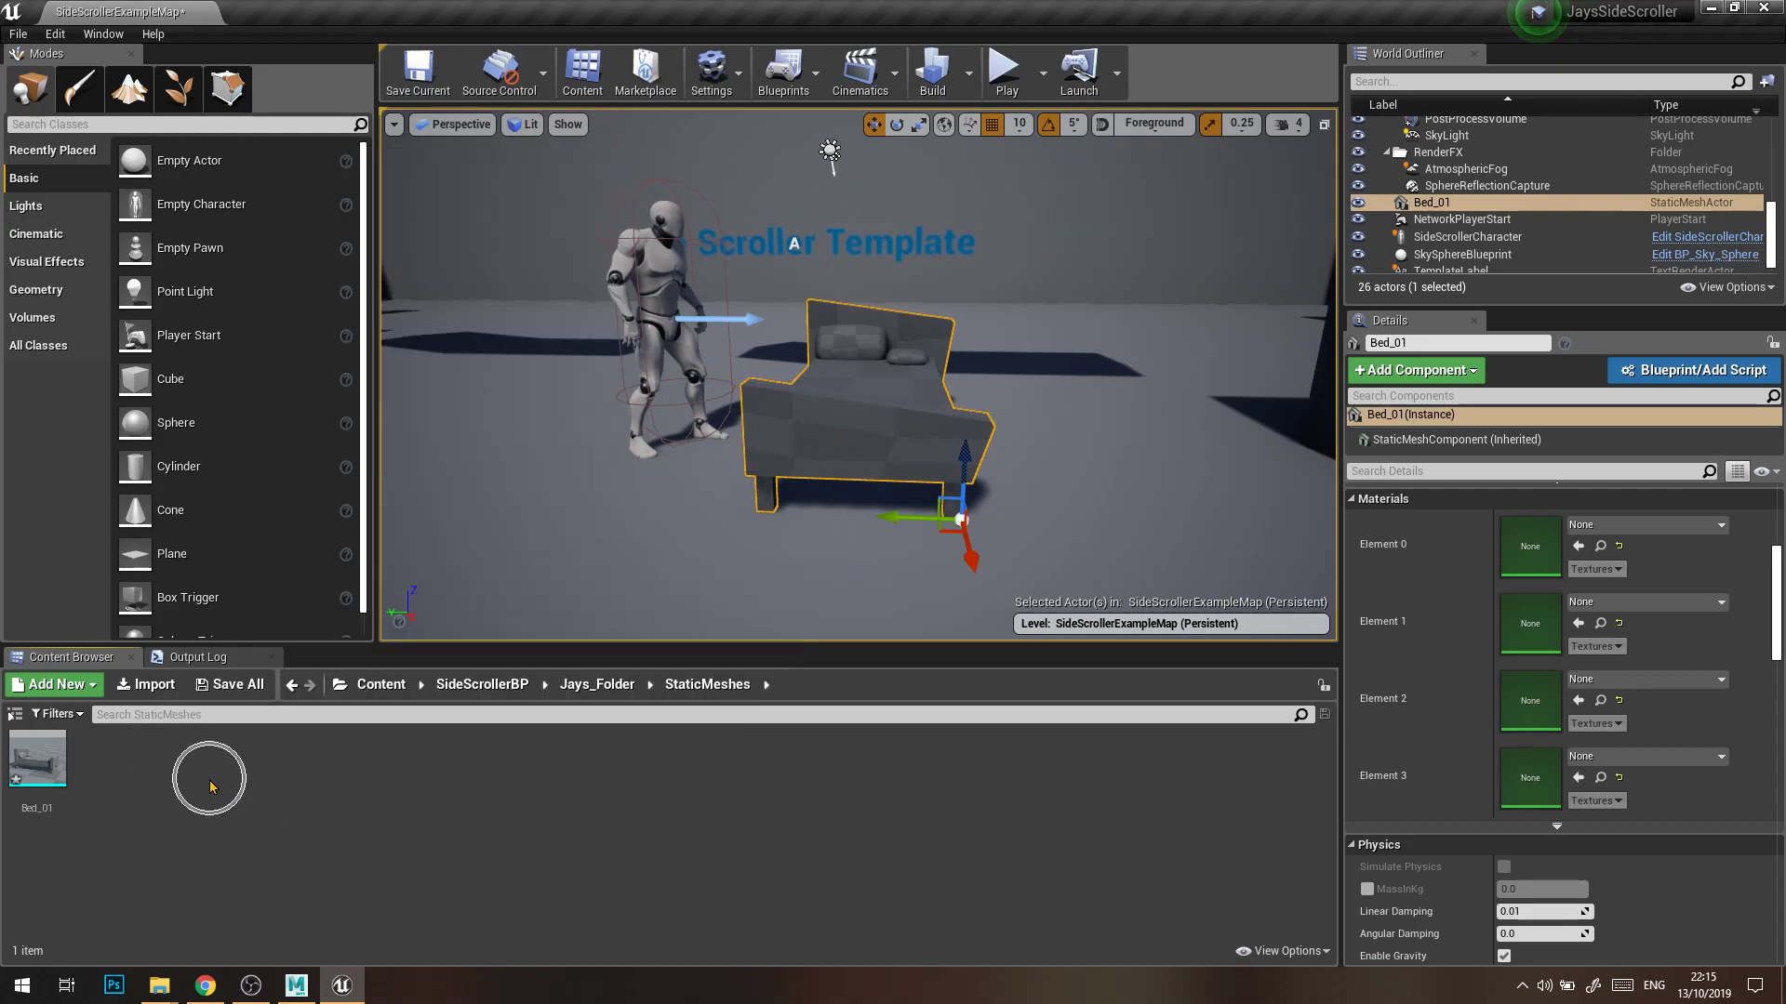
right_click(210, 786)
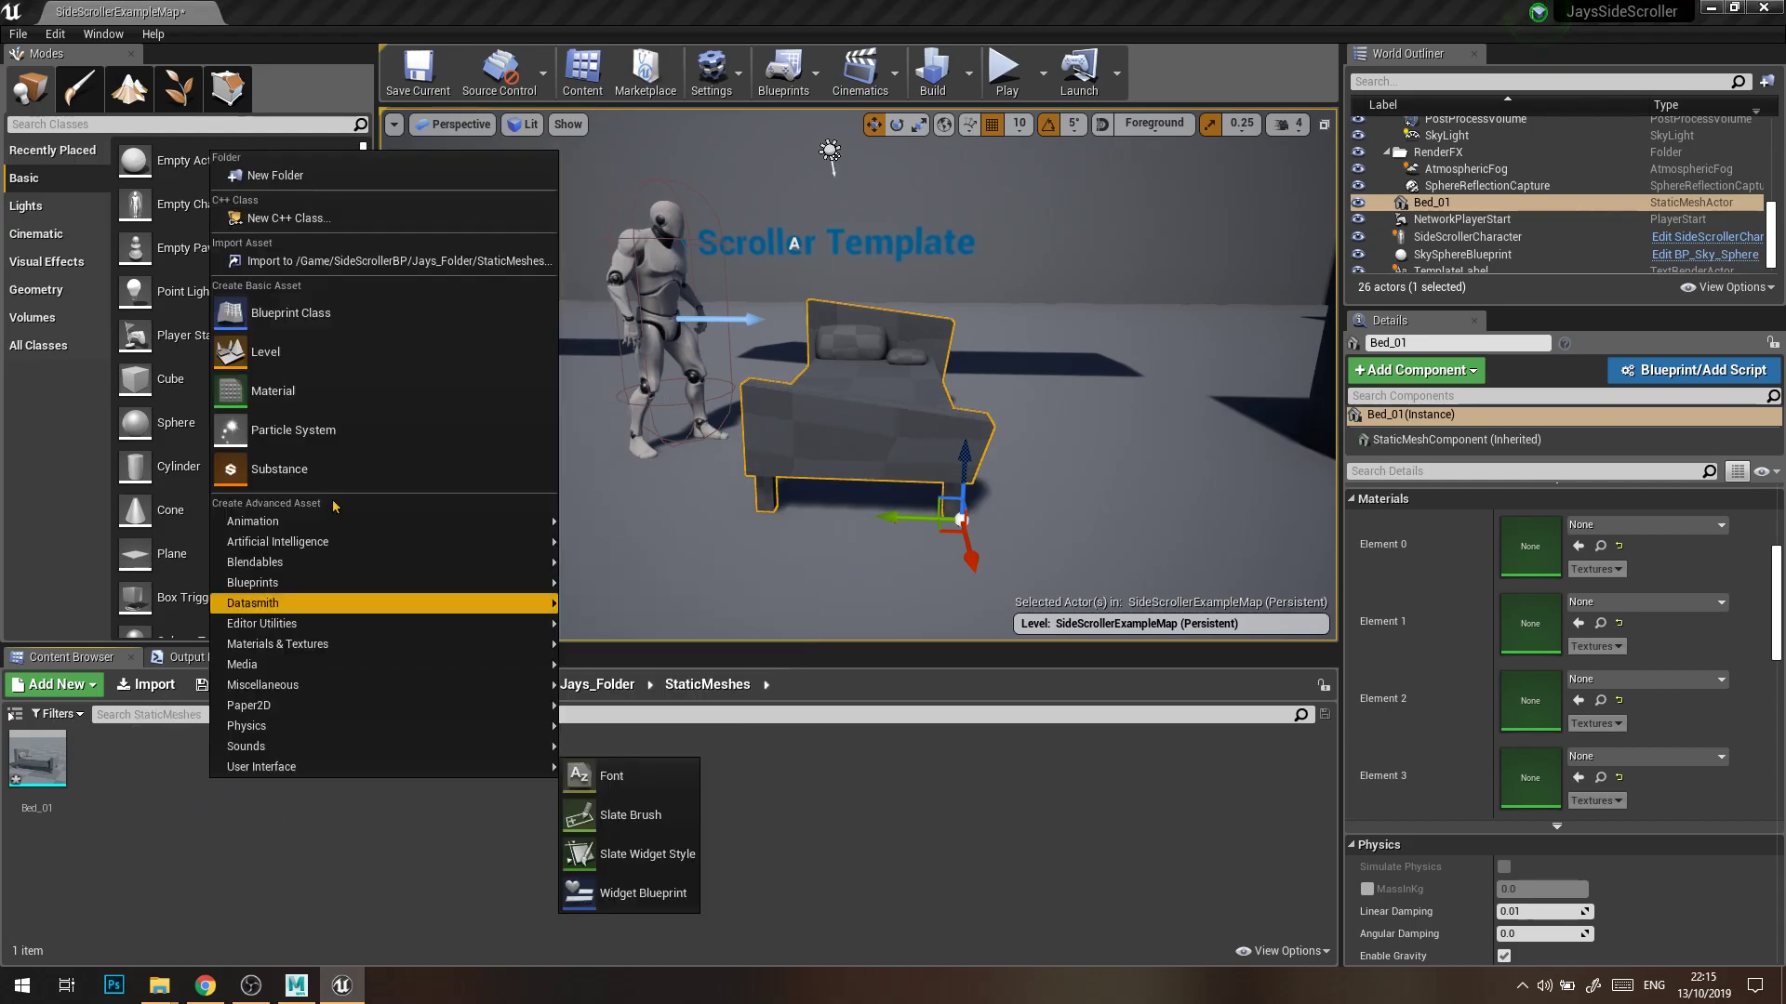
click(356, 403)
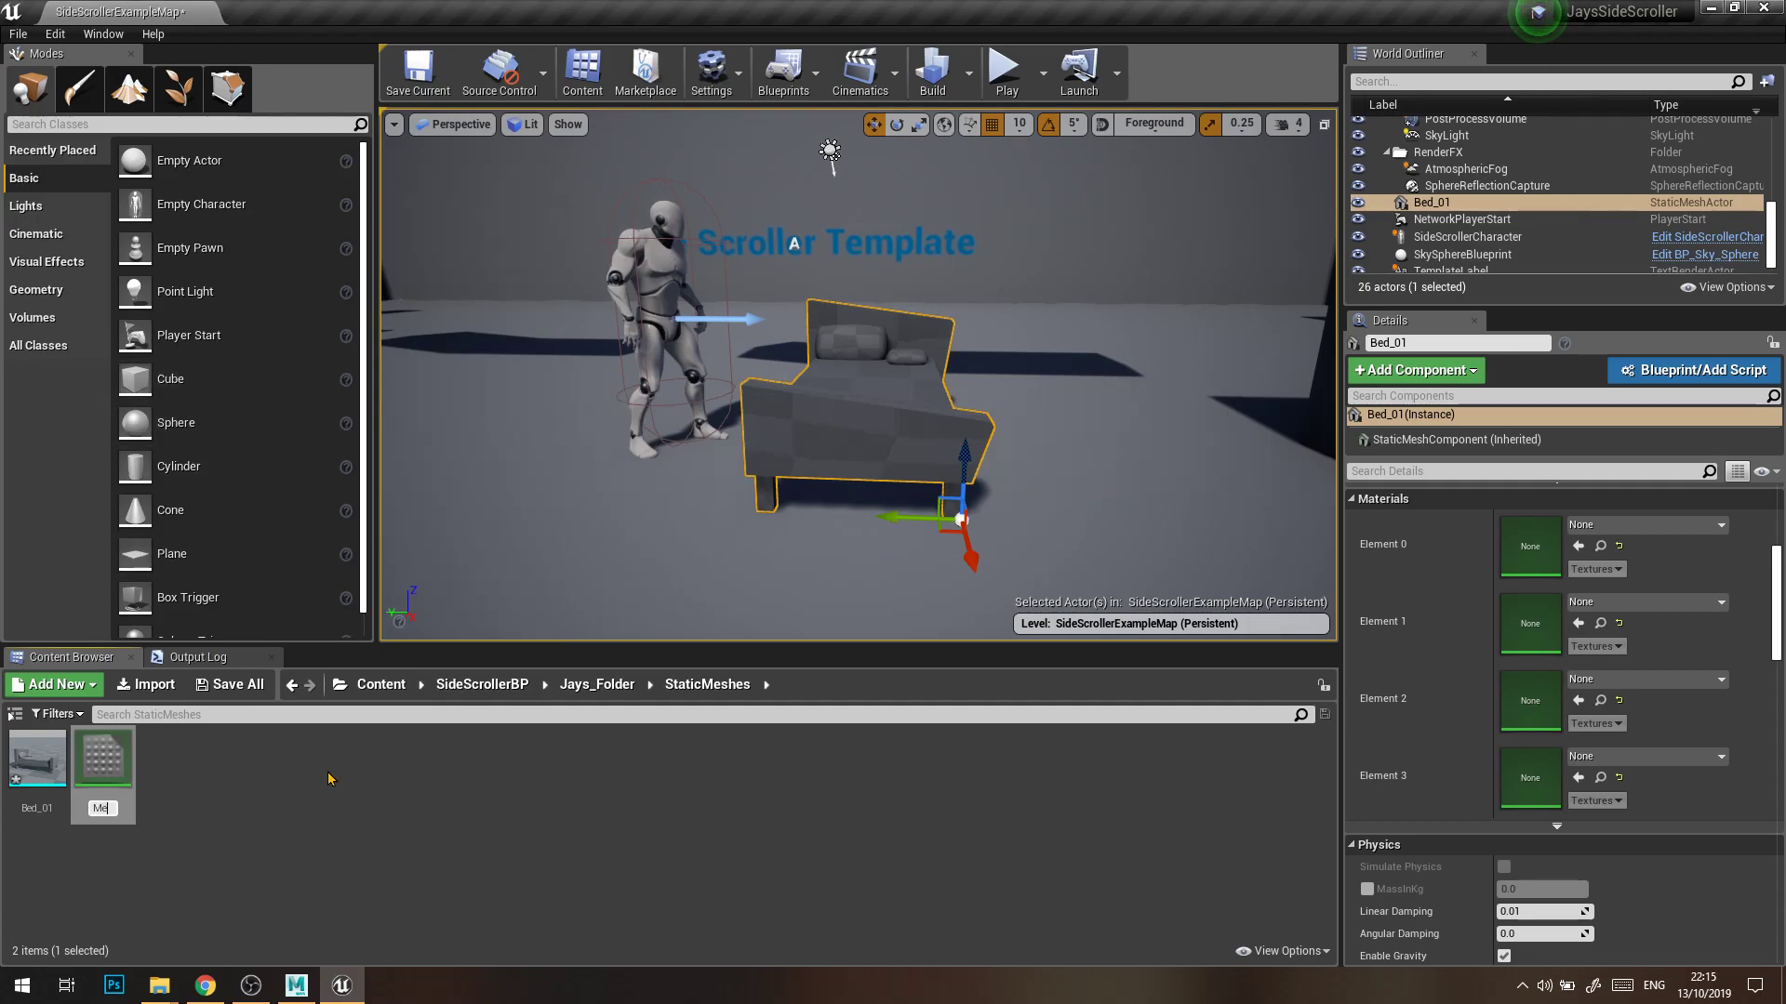
text(Metal)
key(Return)
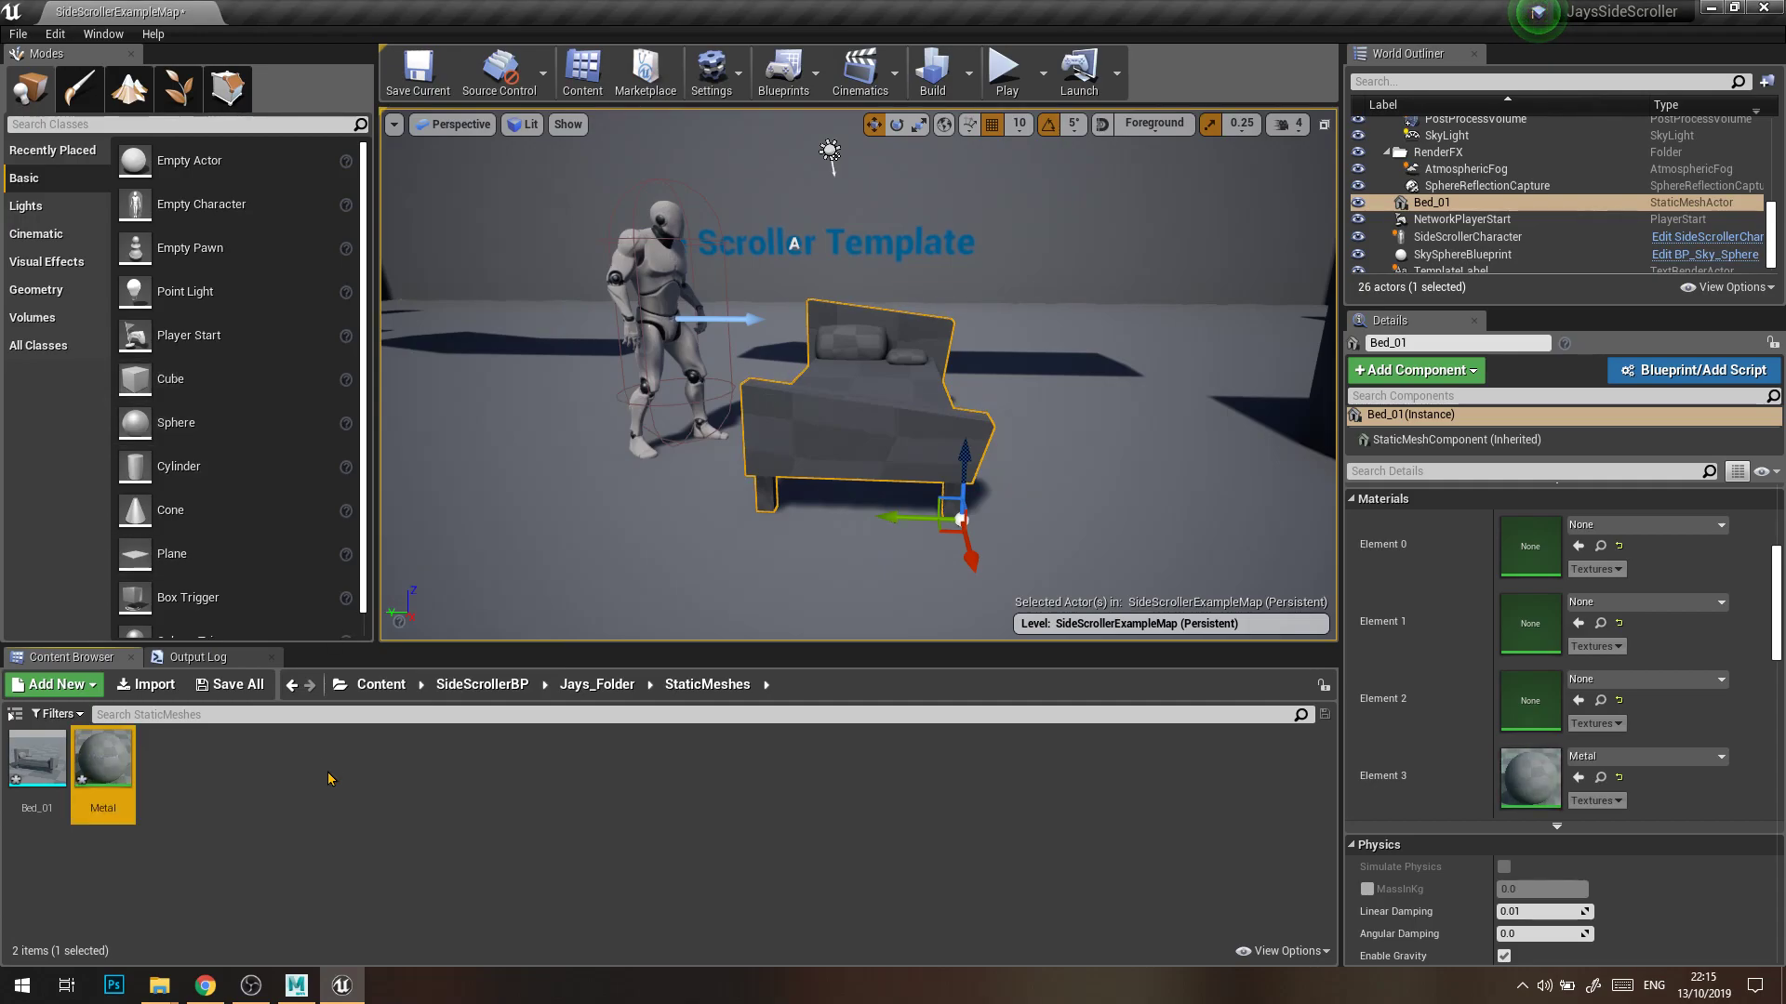
Open the Metal material for editing, maximize its editor window and enlarge the material preview area
double_click(112, 763)
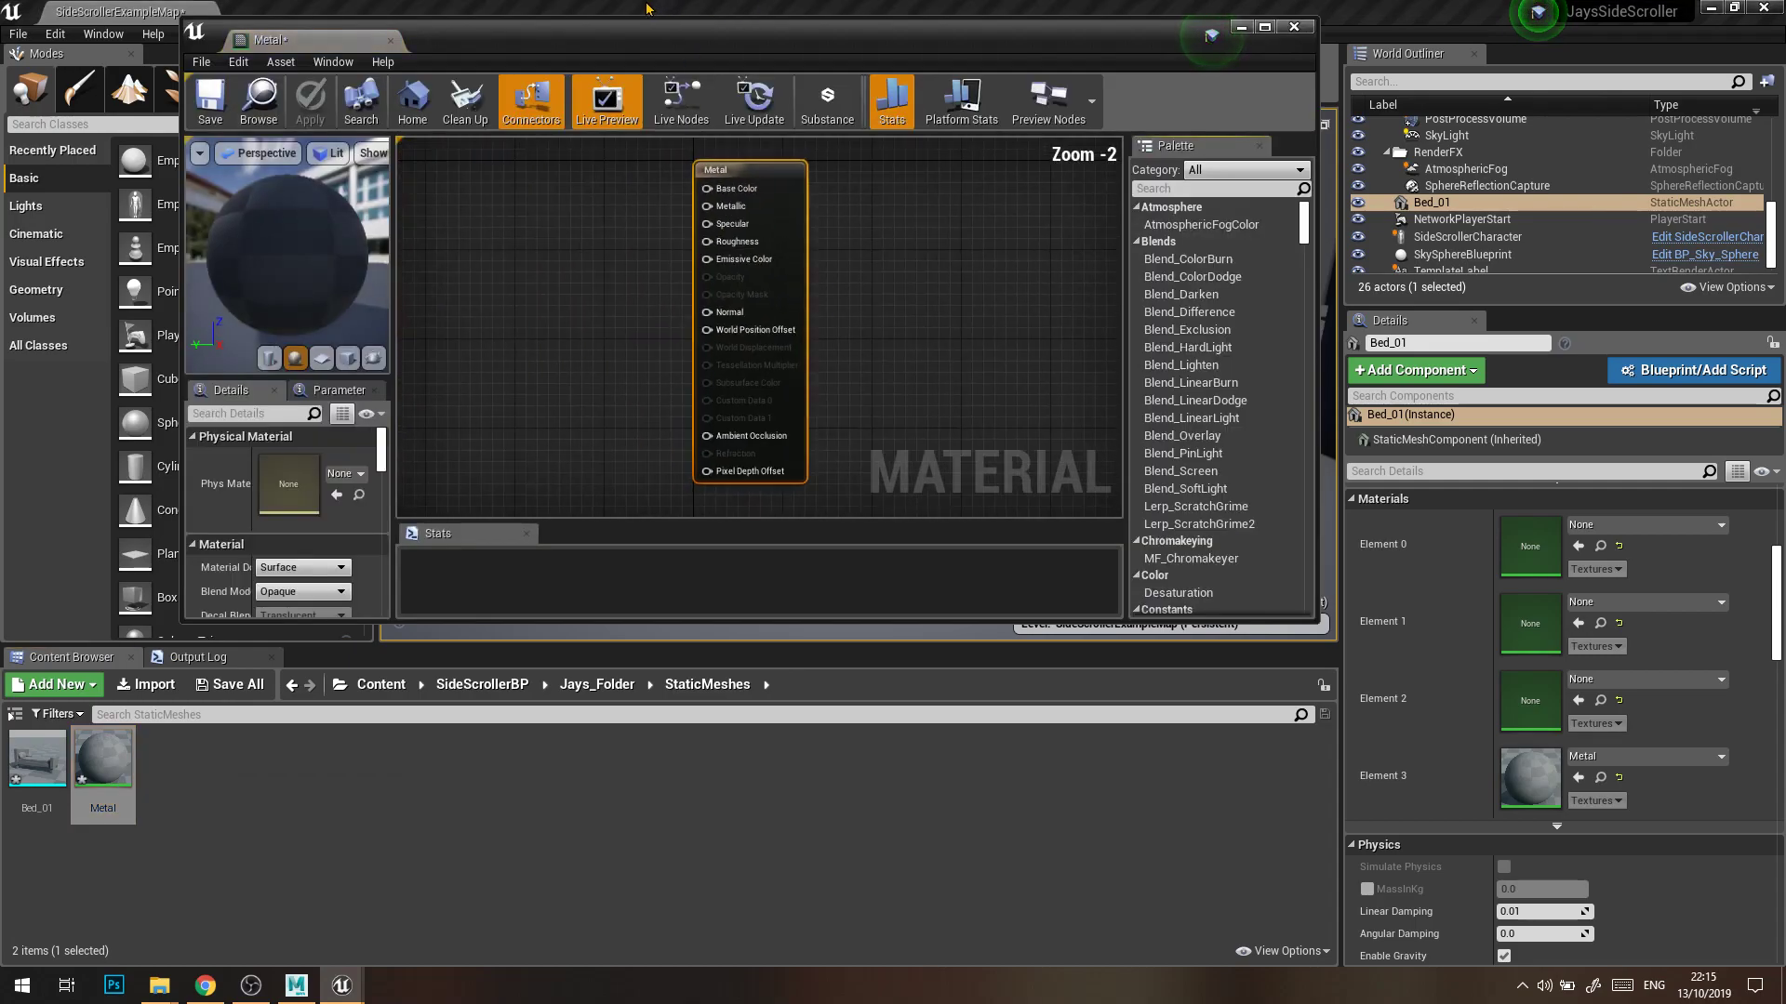
drag(600, 42, 1449, 200)
right_drag(790, 400, 543, 369)
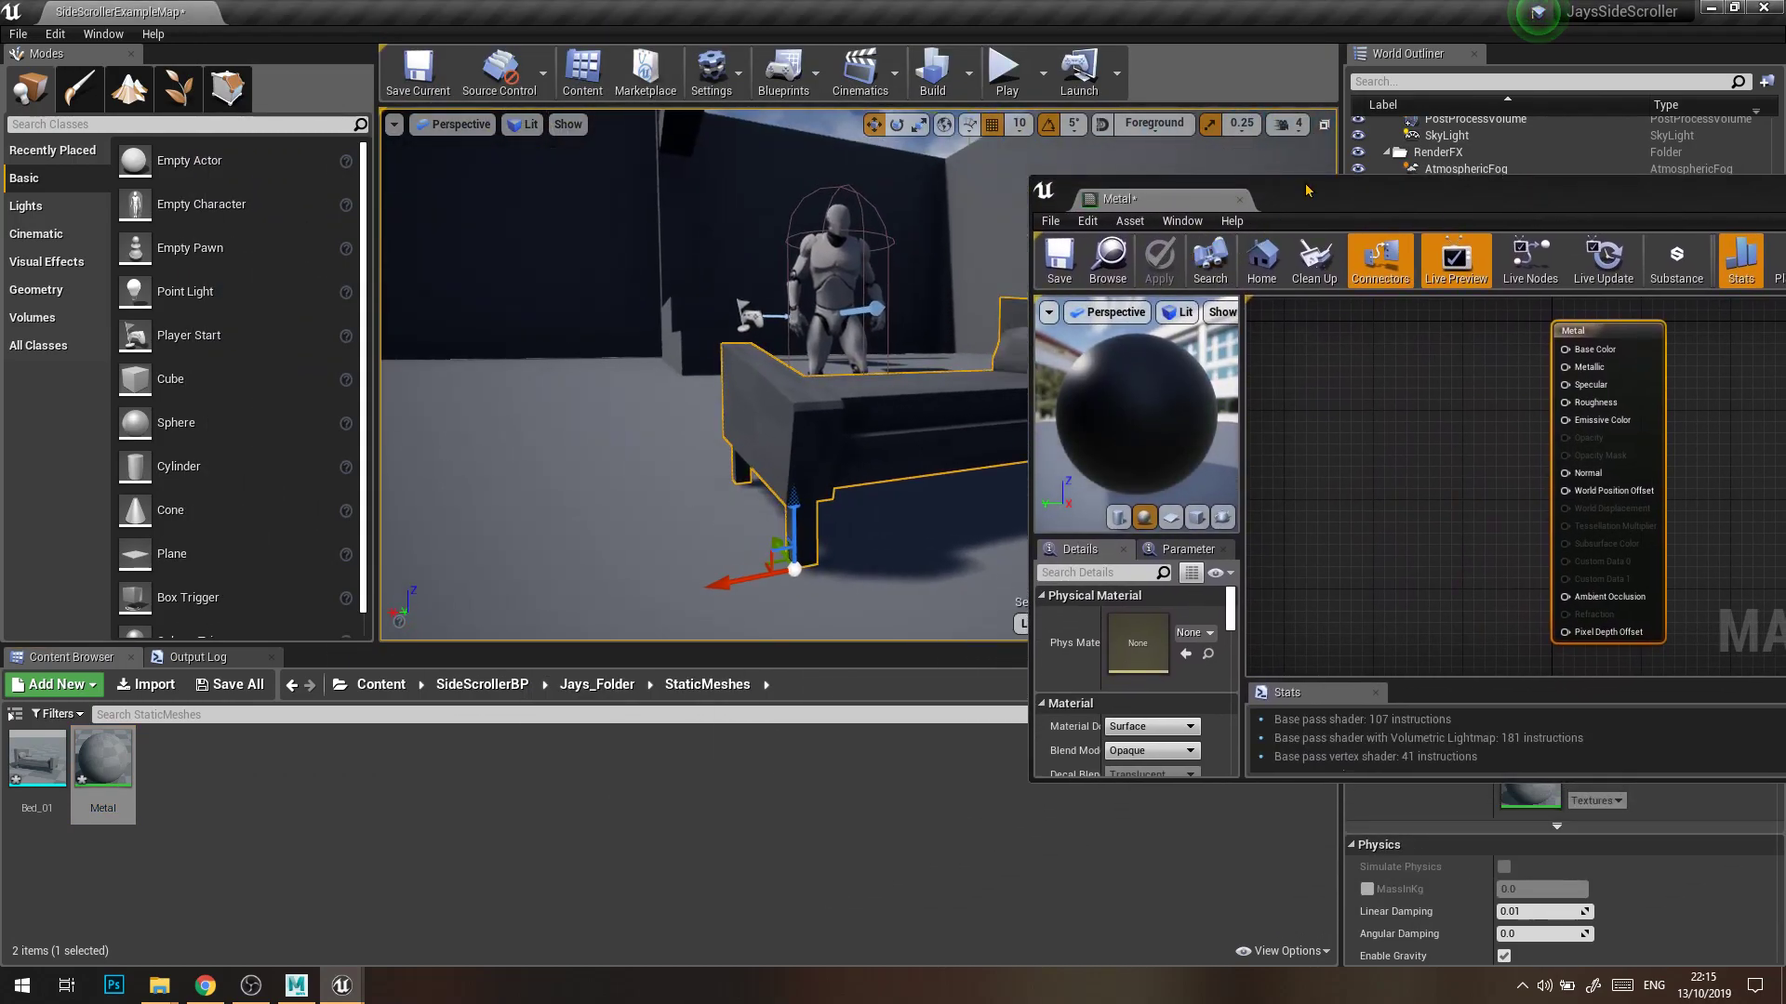
double_click(1307, 200)
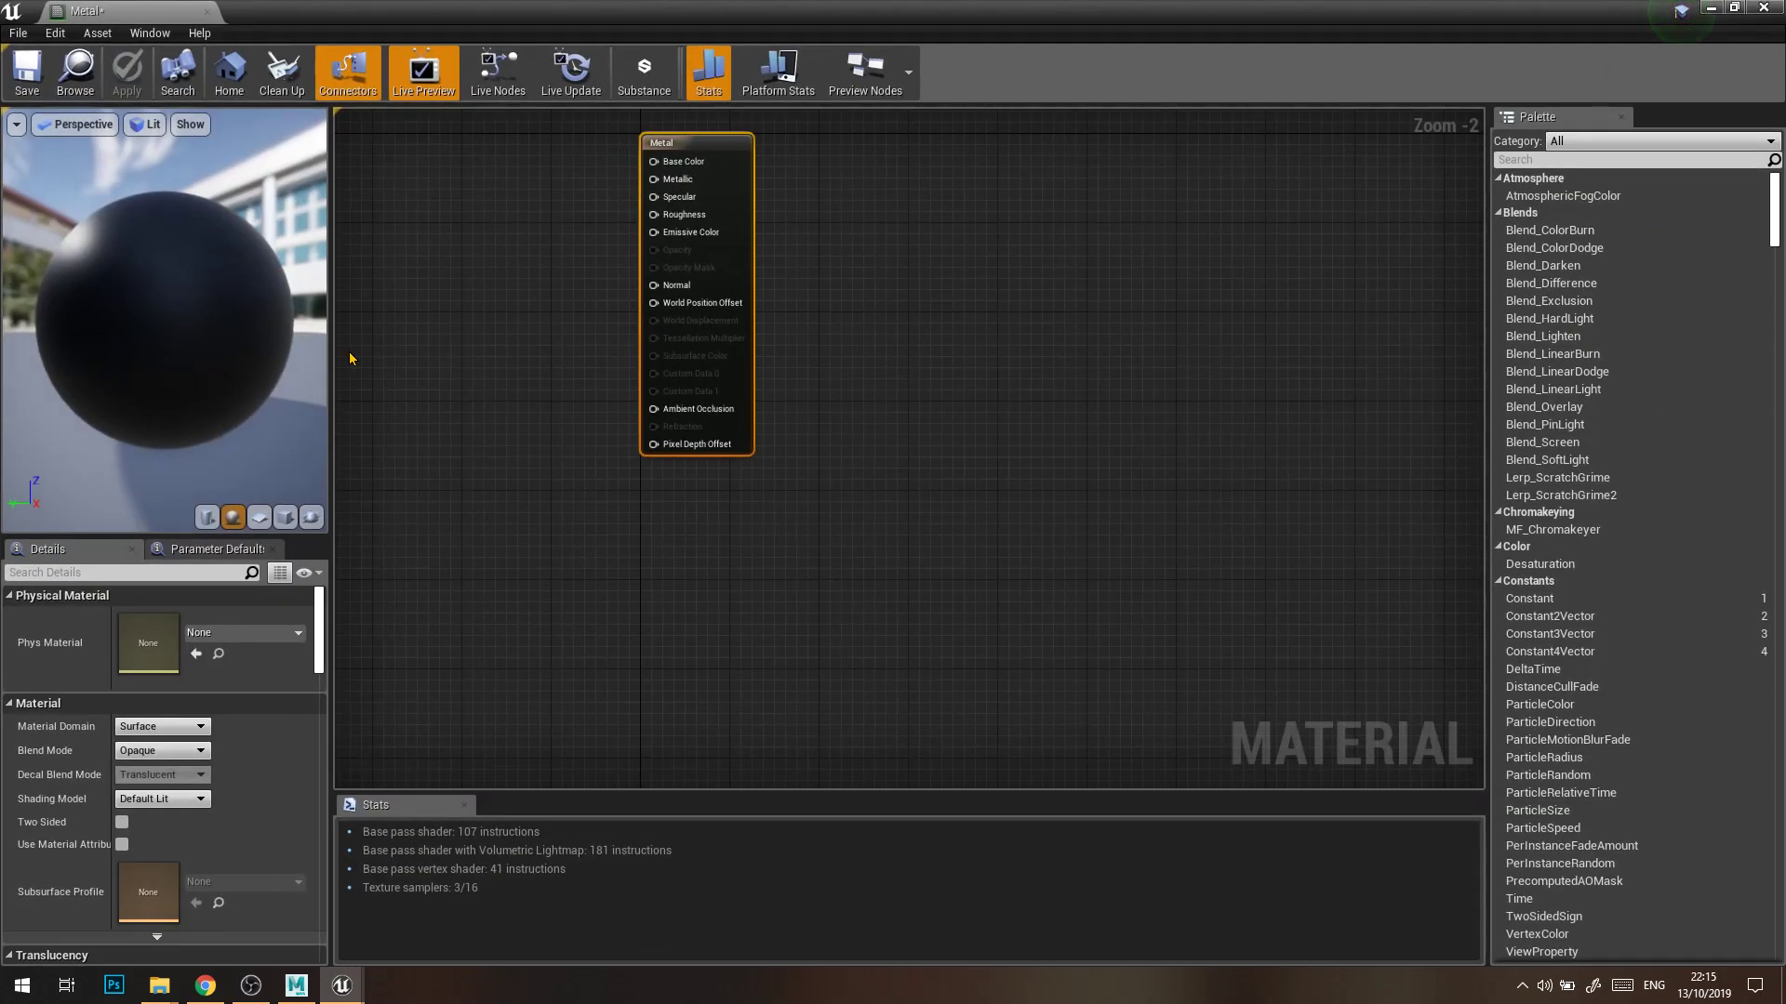
drag(331, 359, 655, 418)
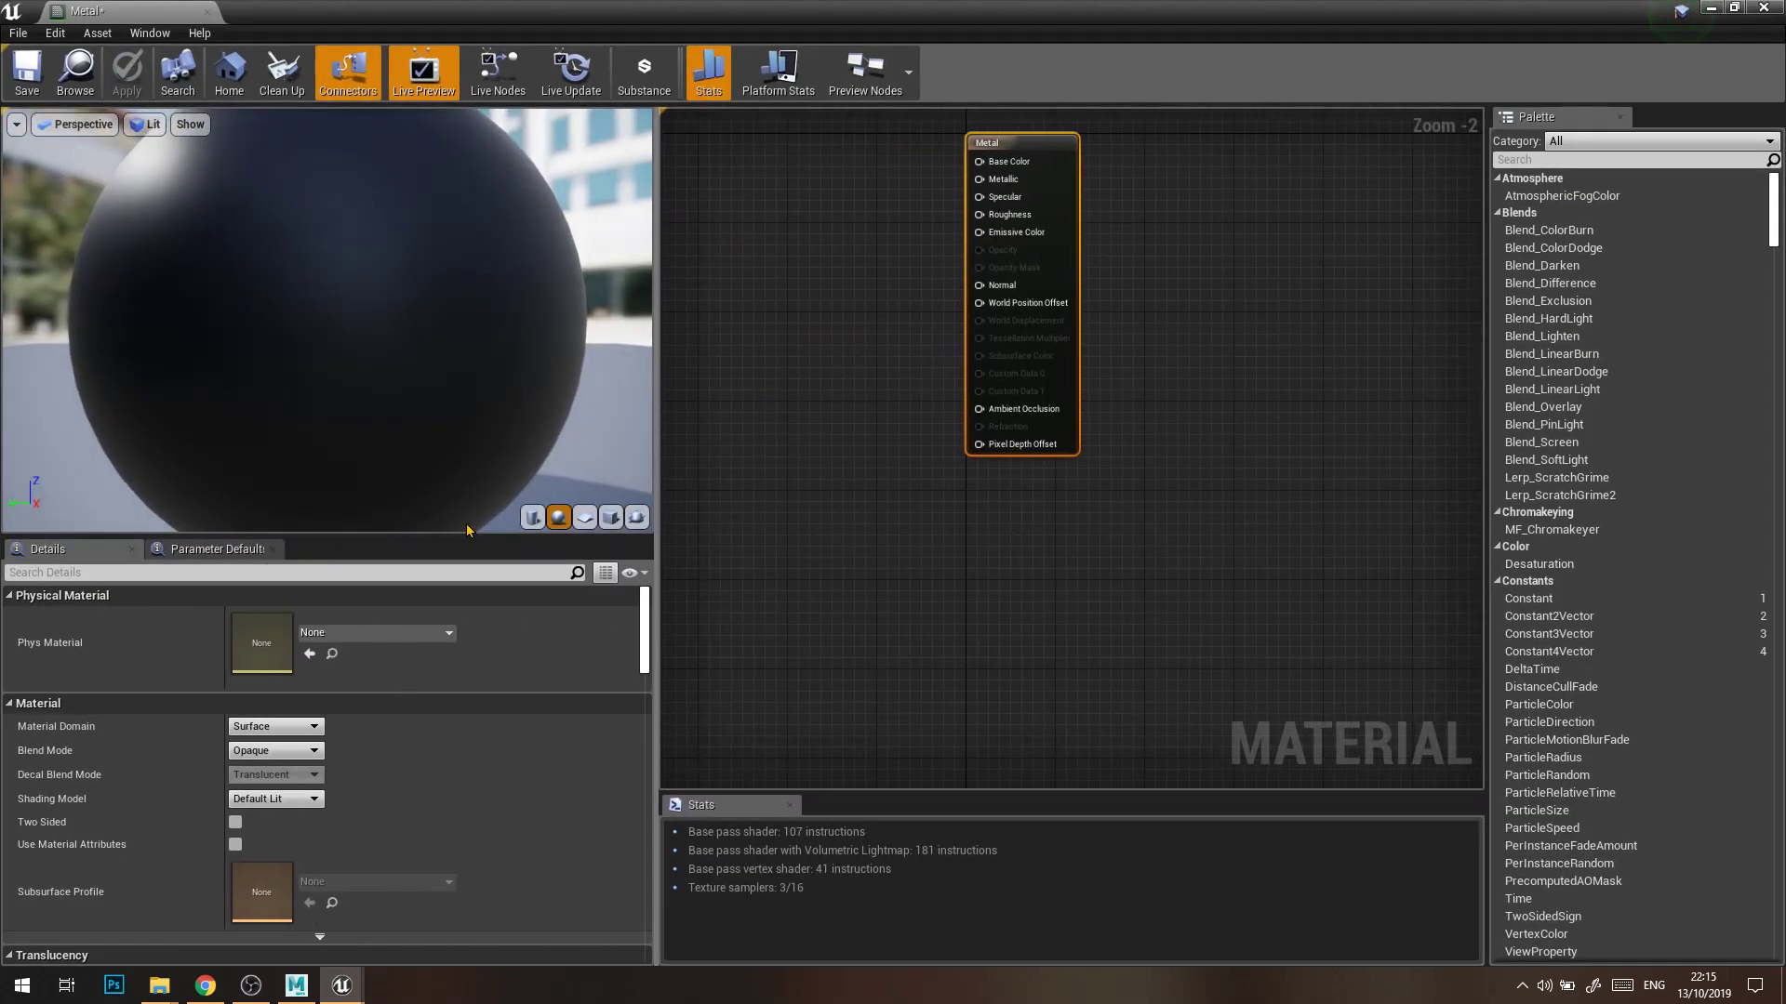
drag(467, 535, 421, 650)
Move the Metal result node over in the graph to leave free space beside its inputs
click(797, 518)
right_drag(797, 518, 1168, 382)
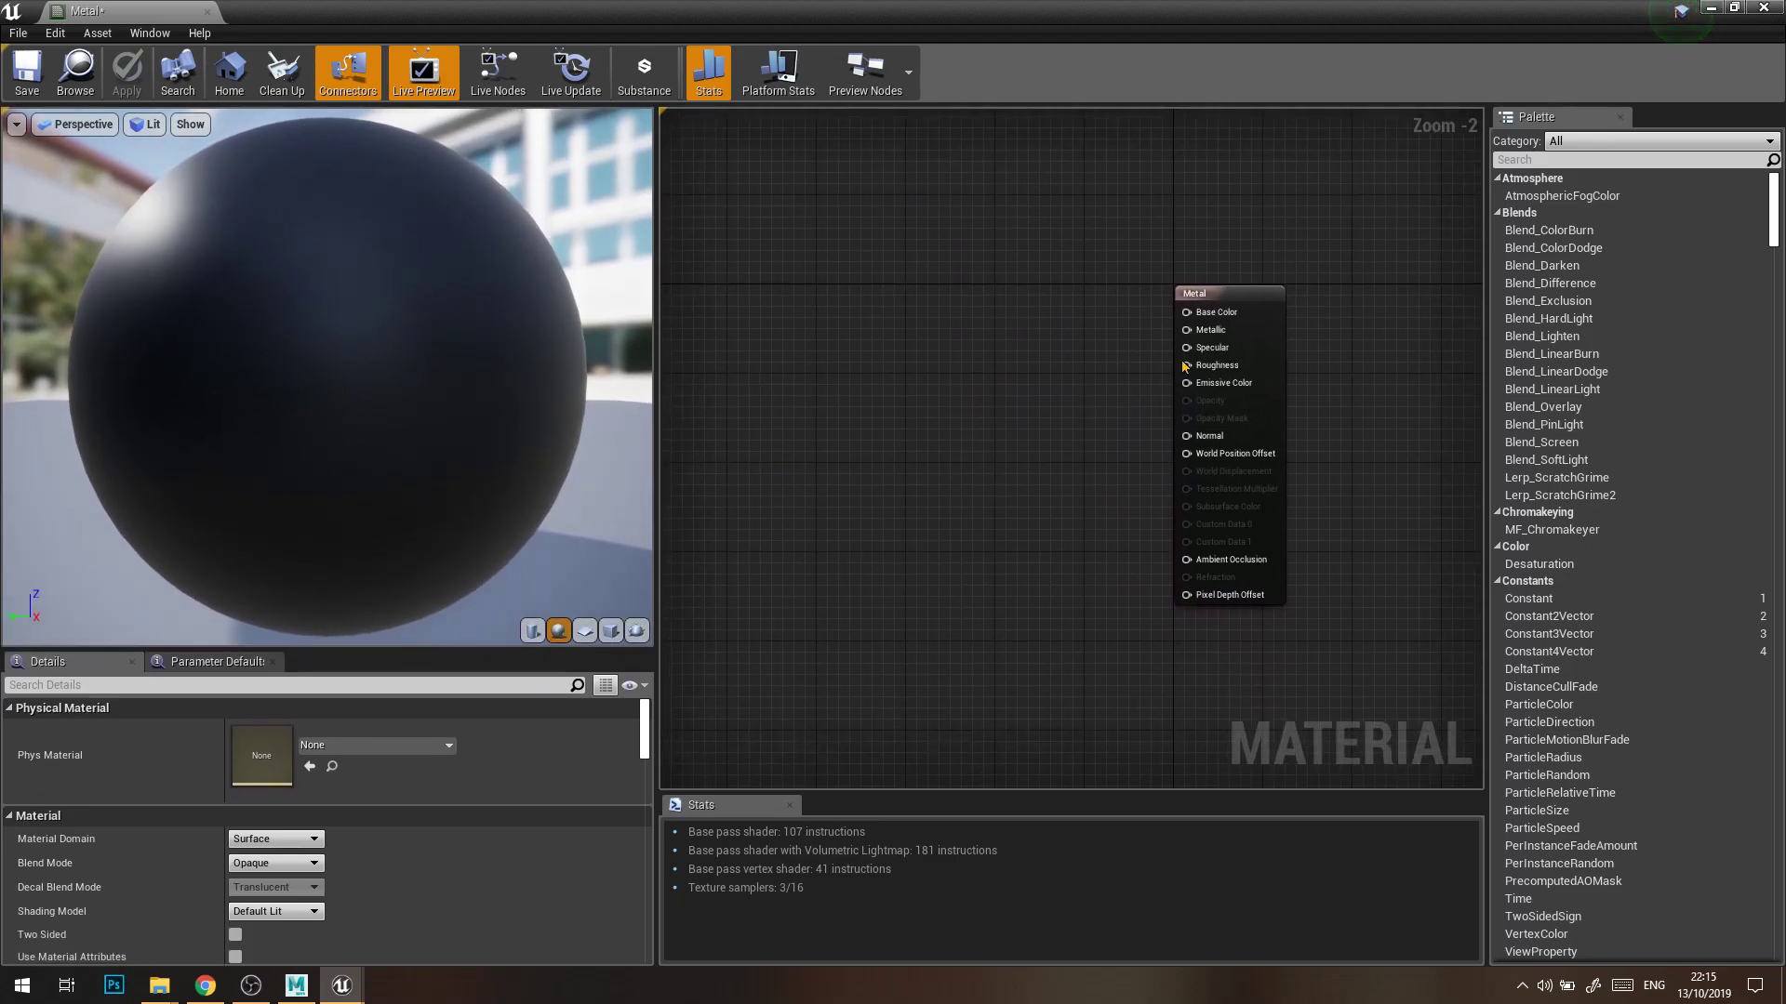
click(1229, 300)
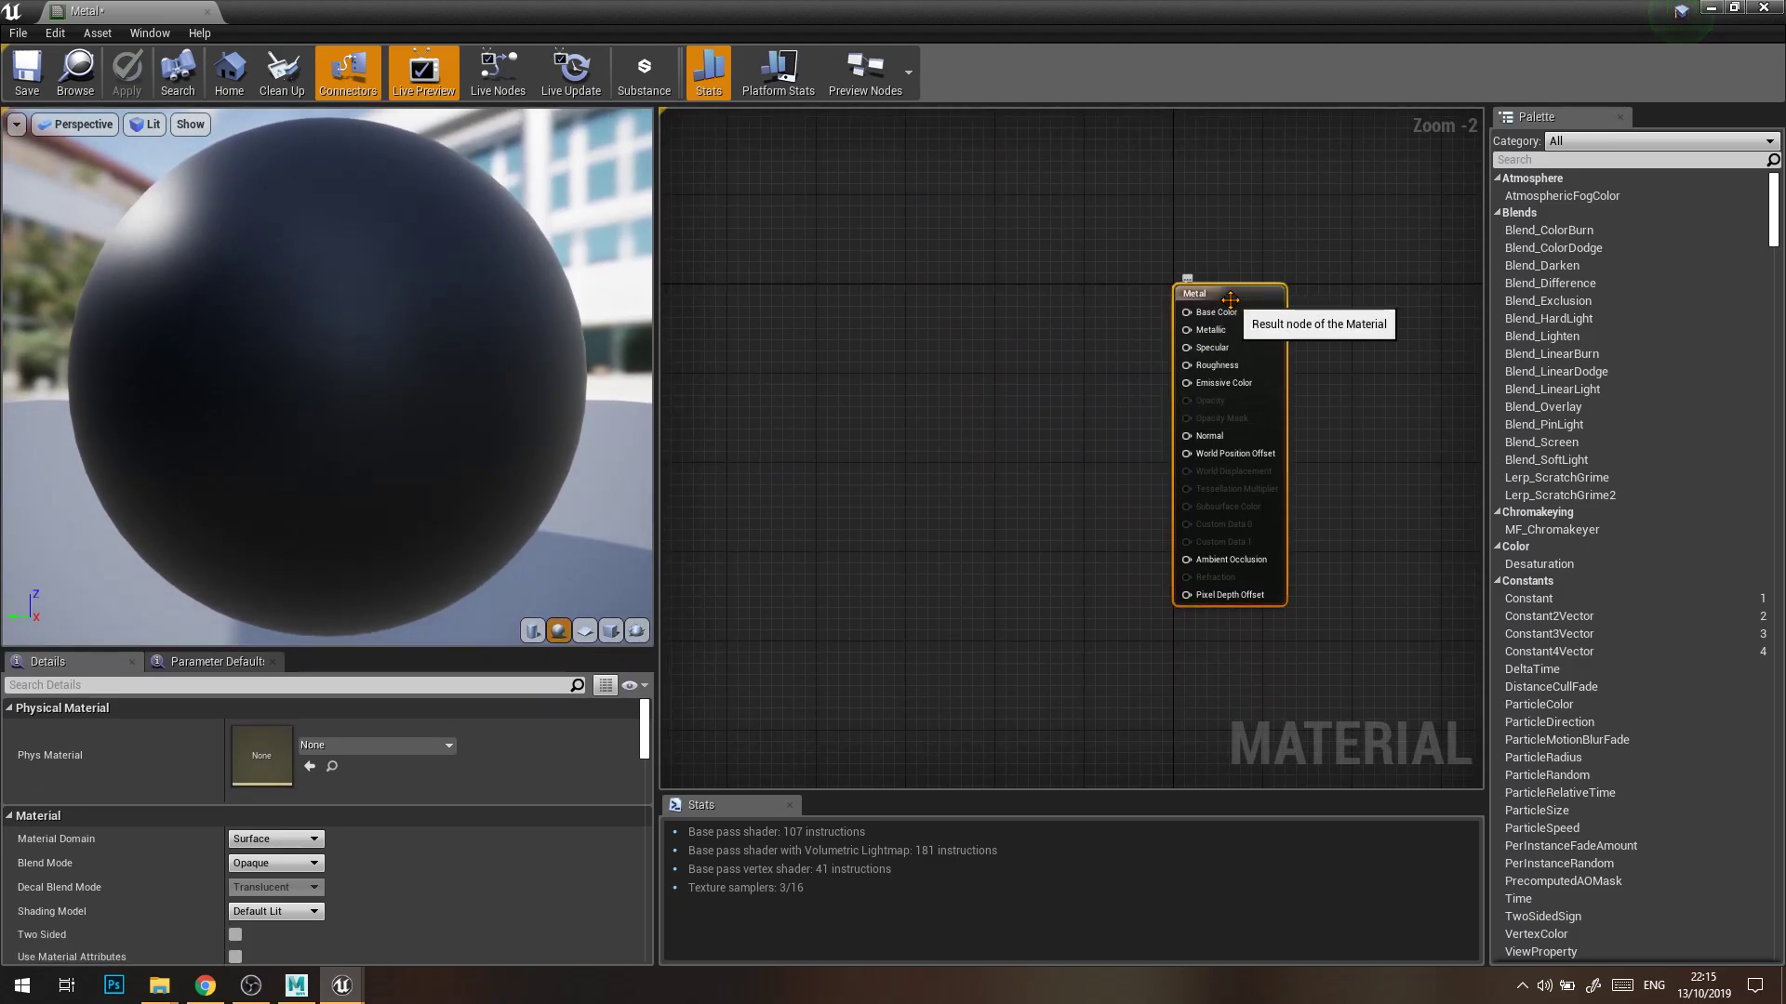
drag(1229, 299, 1292, 284)
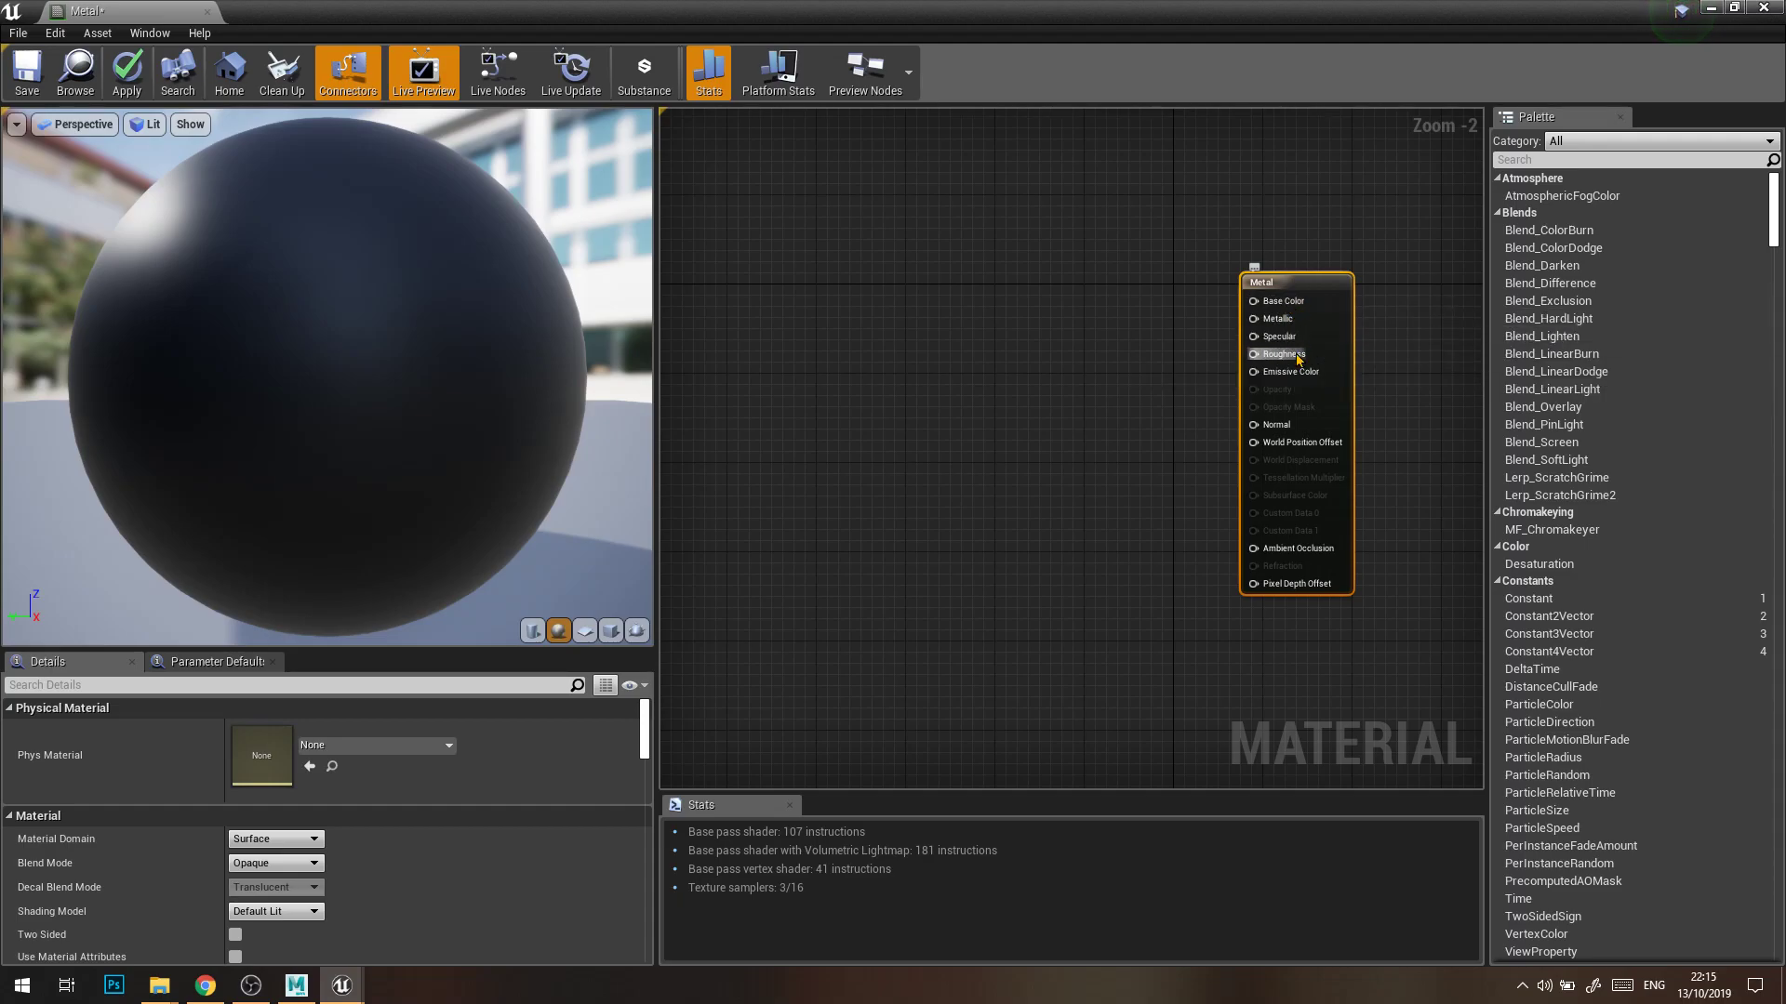
click(1073, 350)
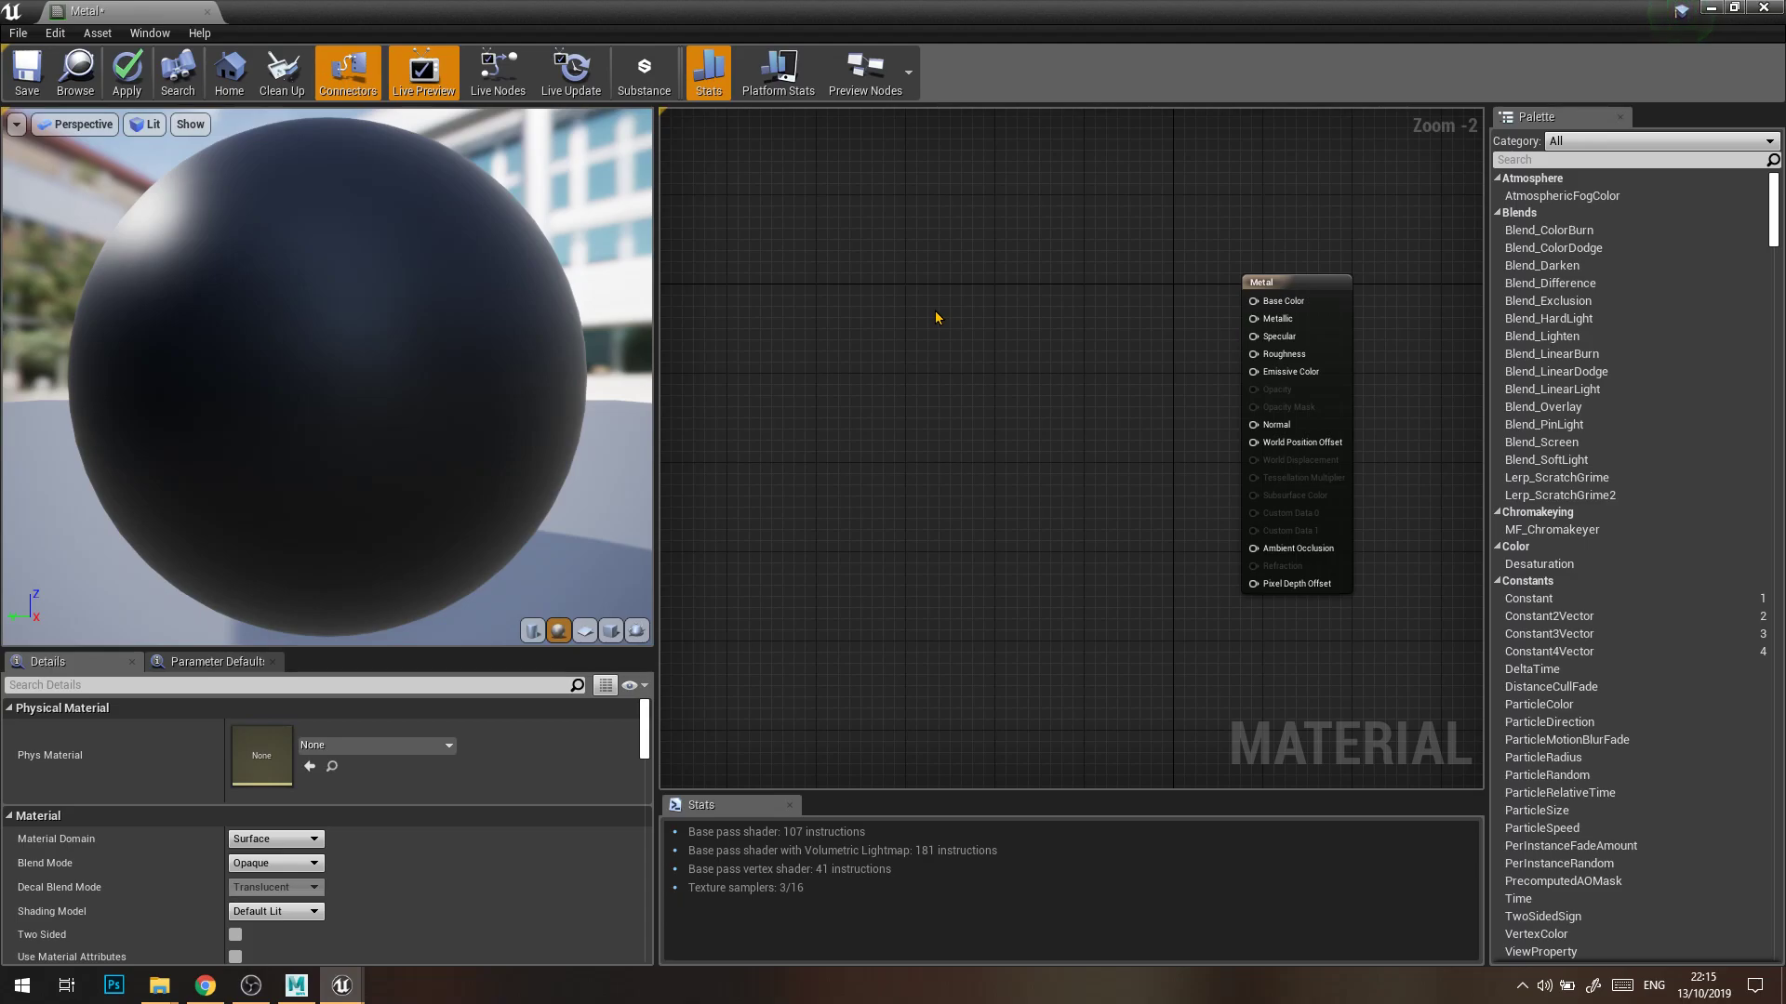
Find the Constant3Vector node by searching for "Vector 3" and place one beside the Metal result node
click(1611, 144)
click(1523, 157)
text(Vector 3)
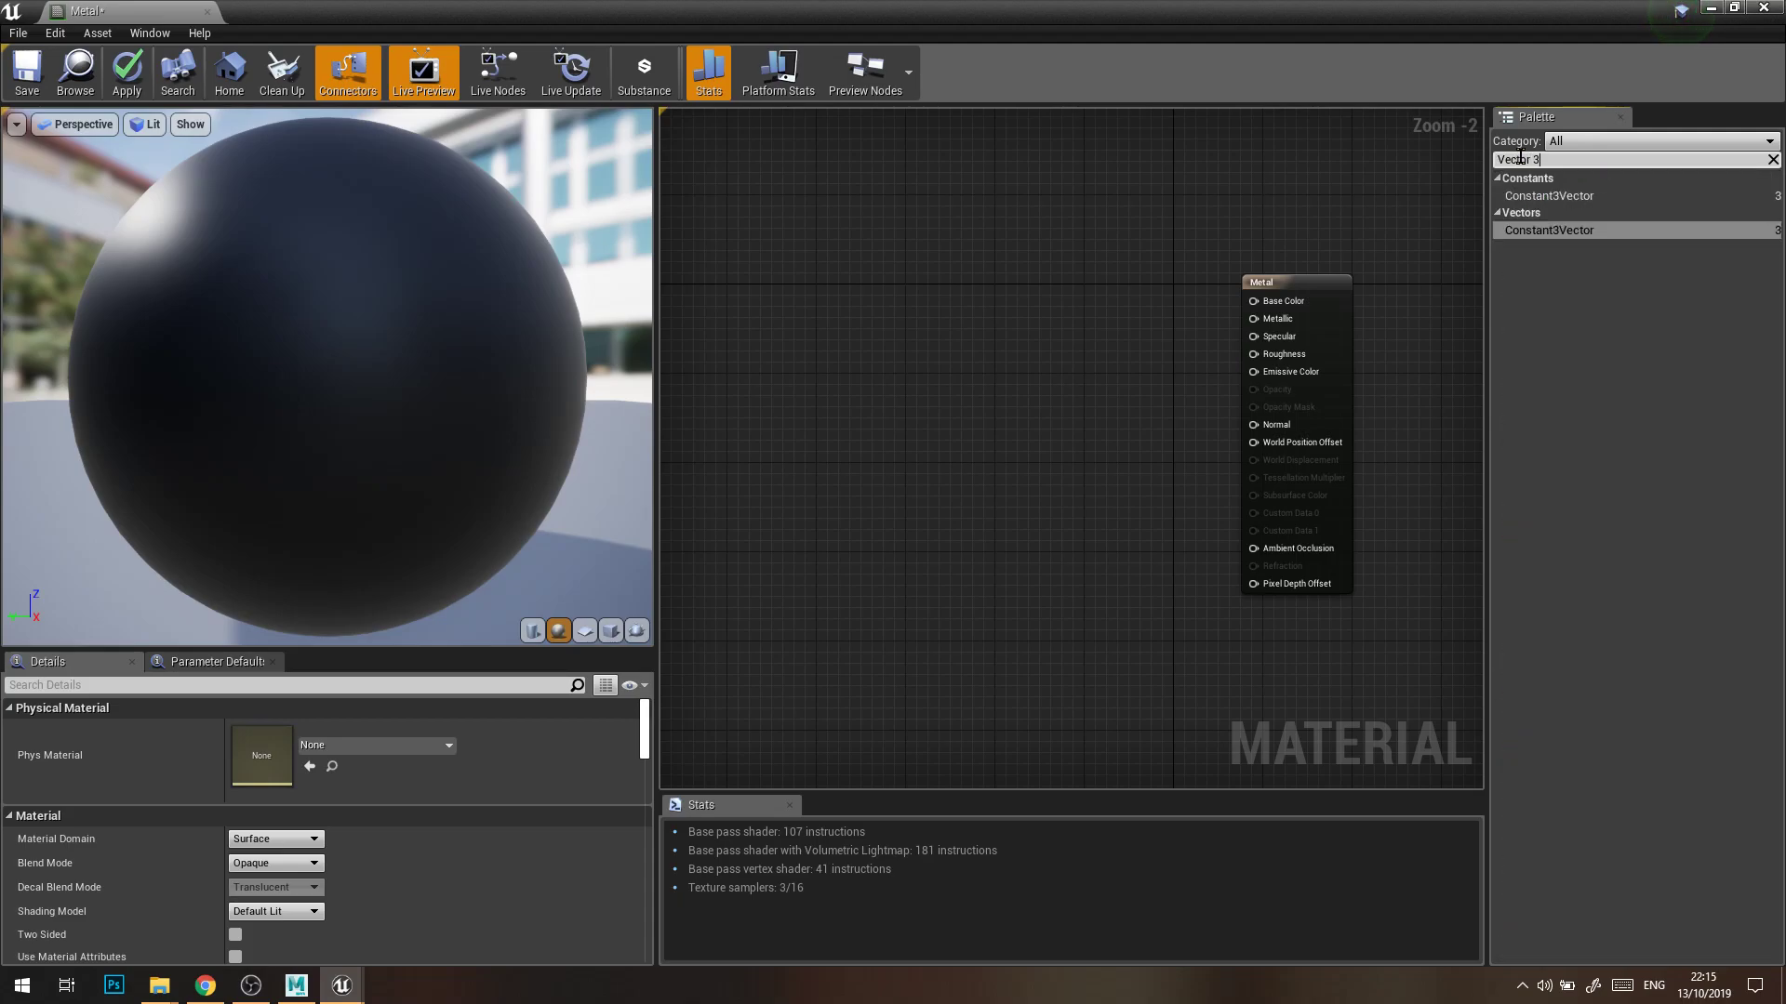
drag(1562, 234, 1023, 265)
Try placing a second Constant3Vector node below the first one and delete it
click(1082, 497)
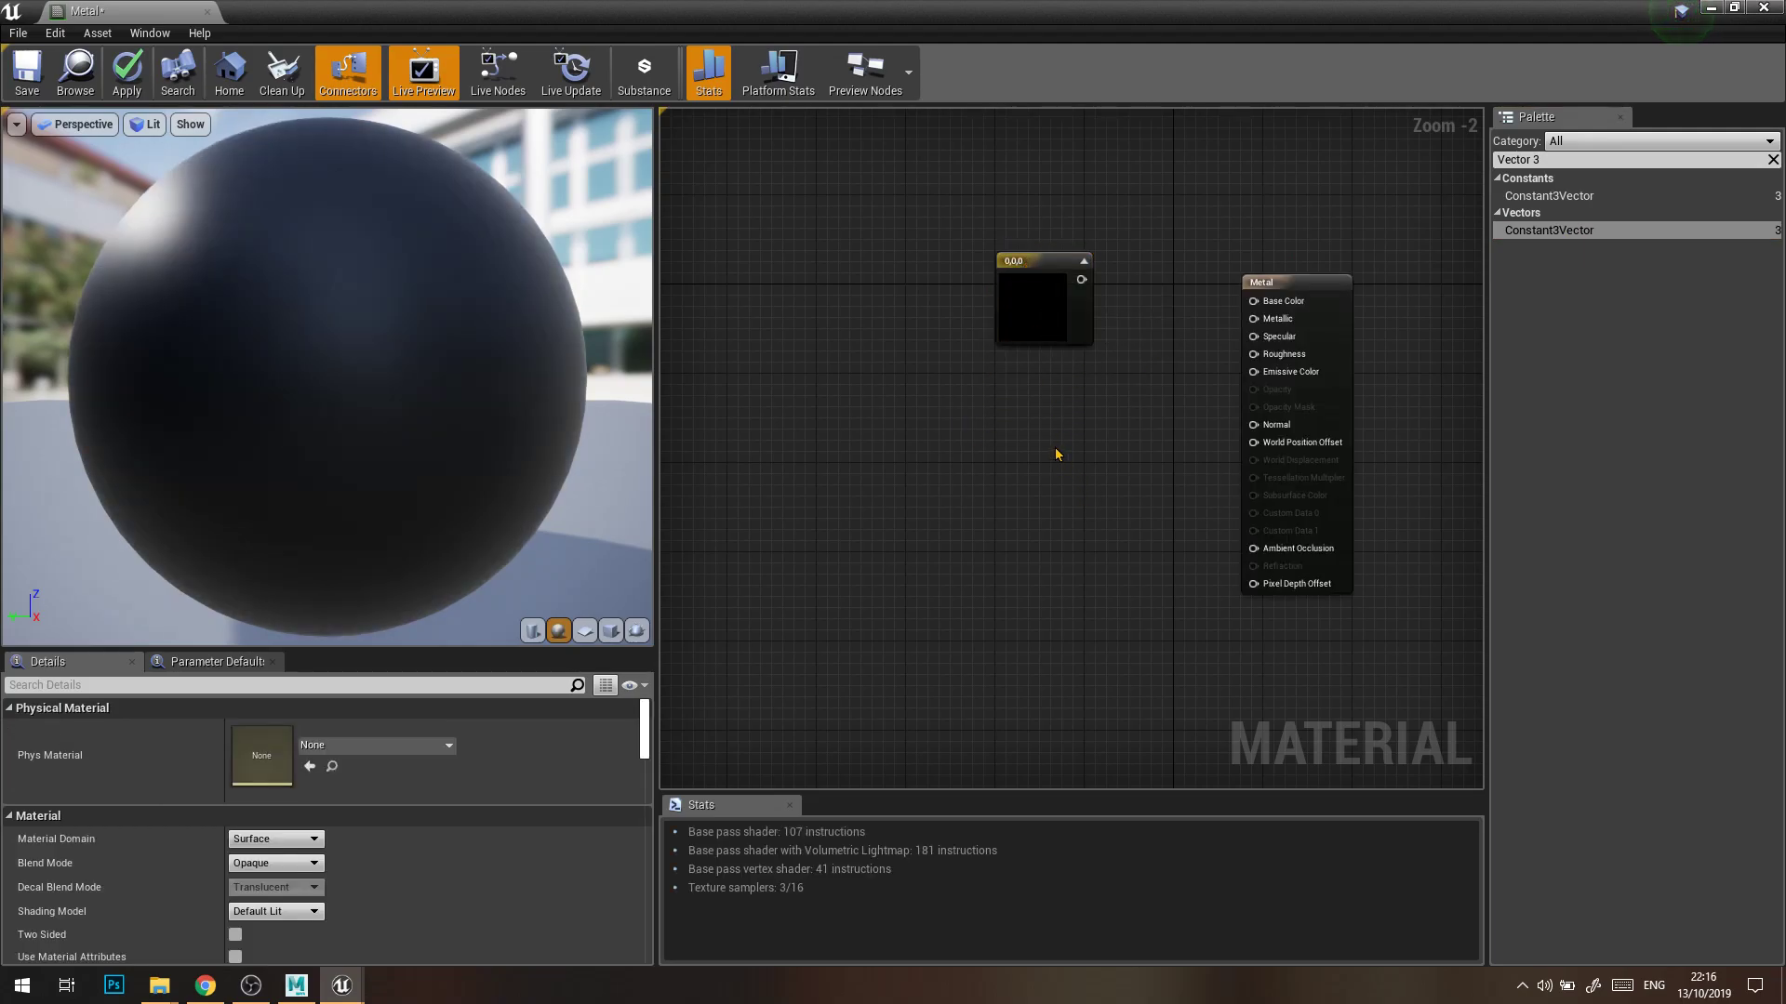
click(1056, 454)
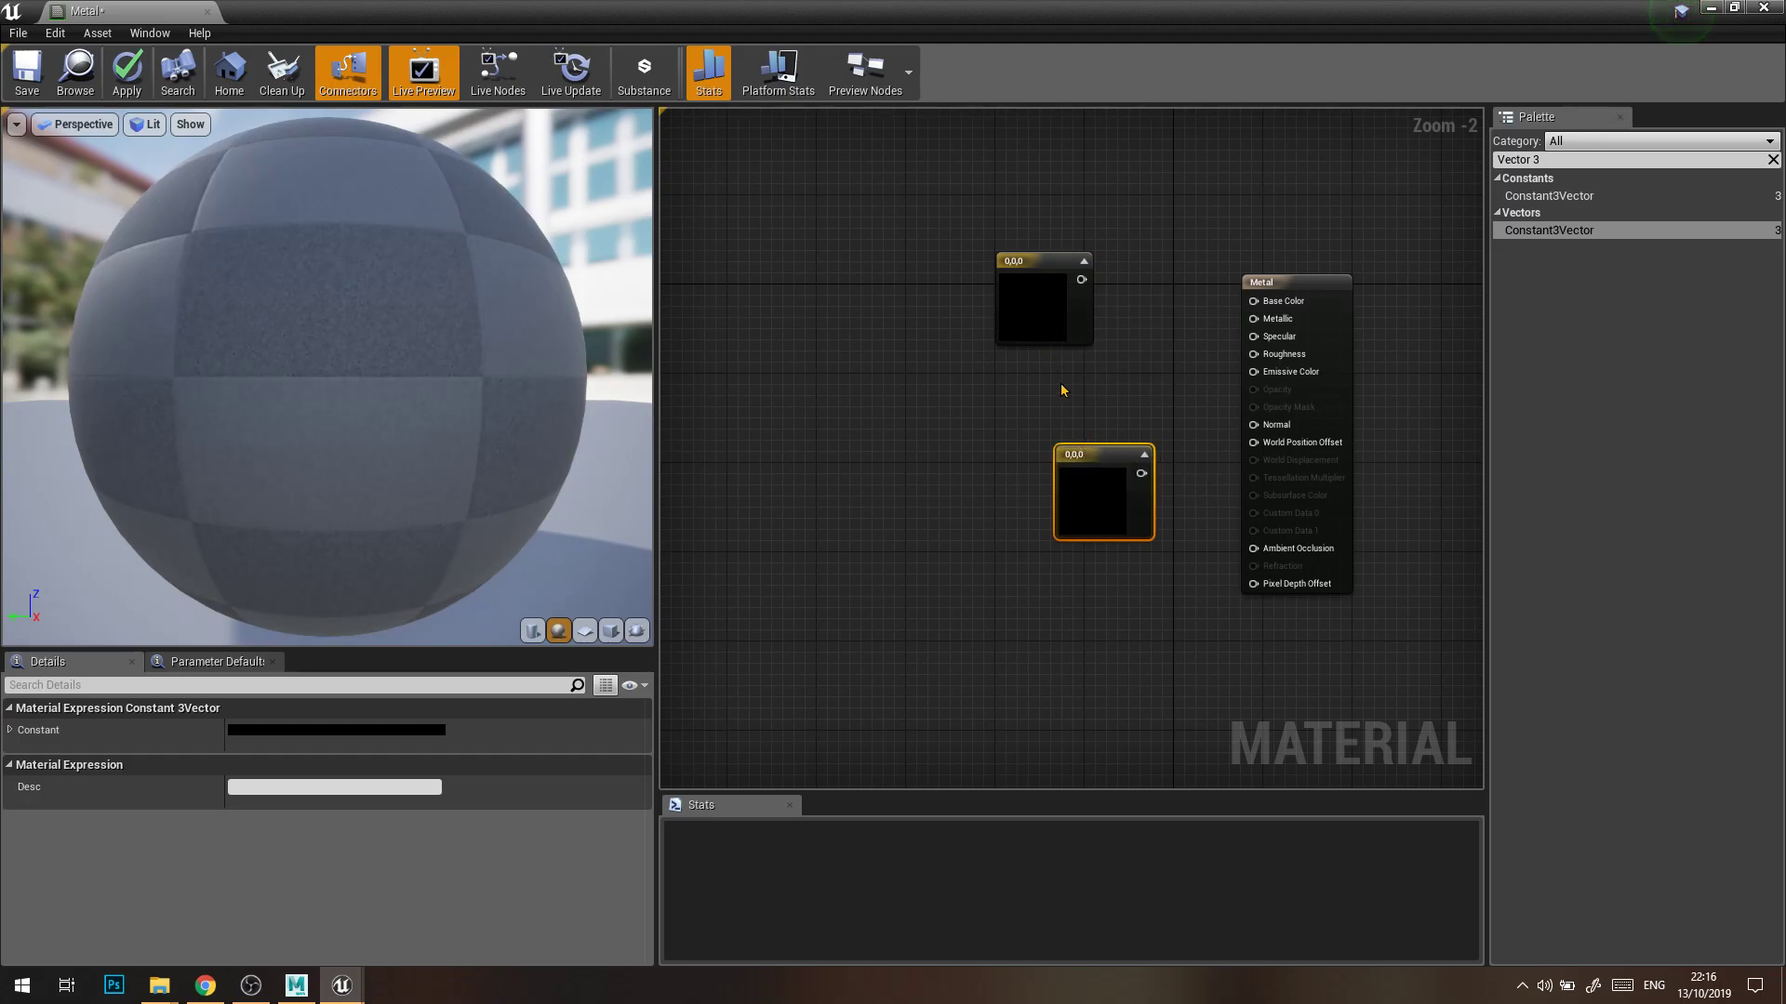
key(Delete)
Connect the Constant3Vector output to the Metal node's Base Color and line the node up with that input
click(1031, 302)
drag(1080, 279, 1271, 307)
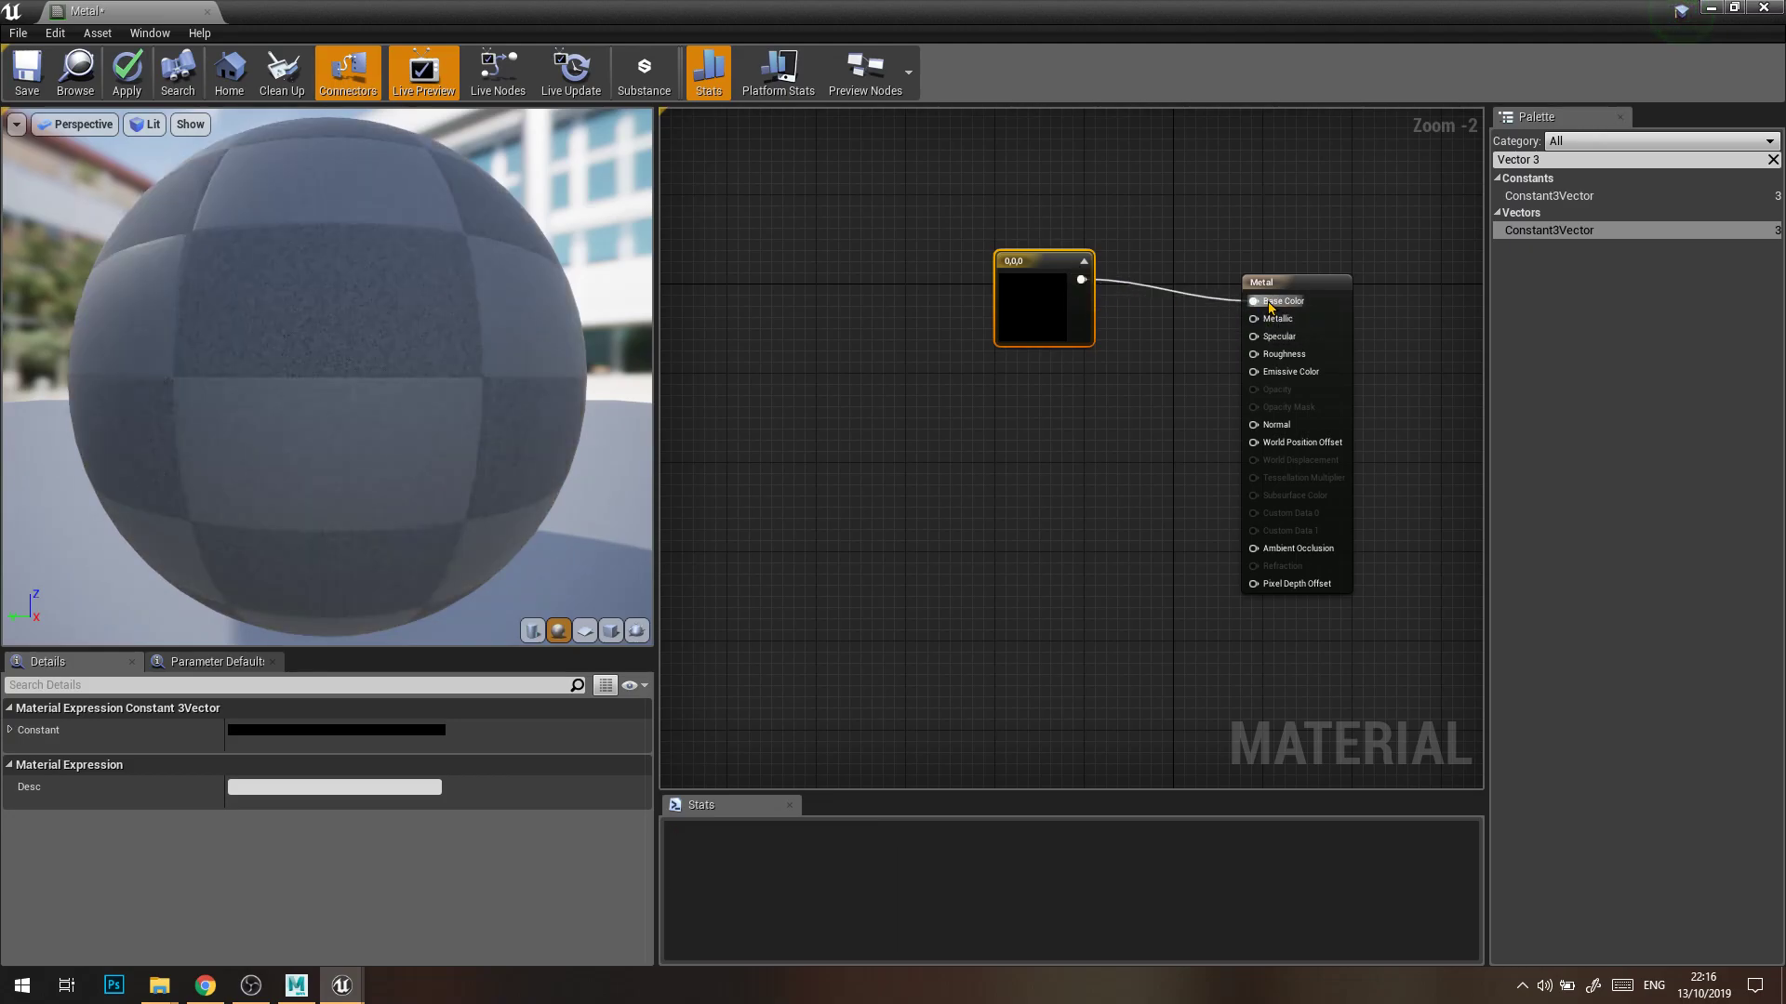
drag(1028, 298, 1018, 321)
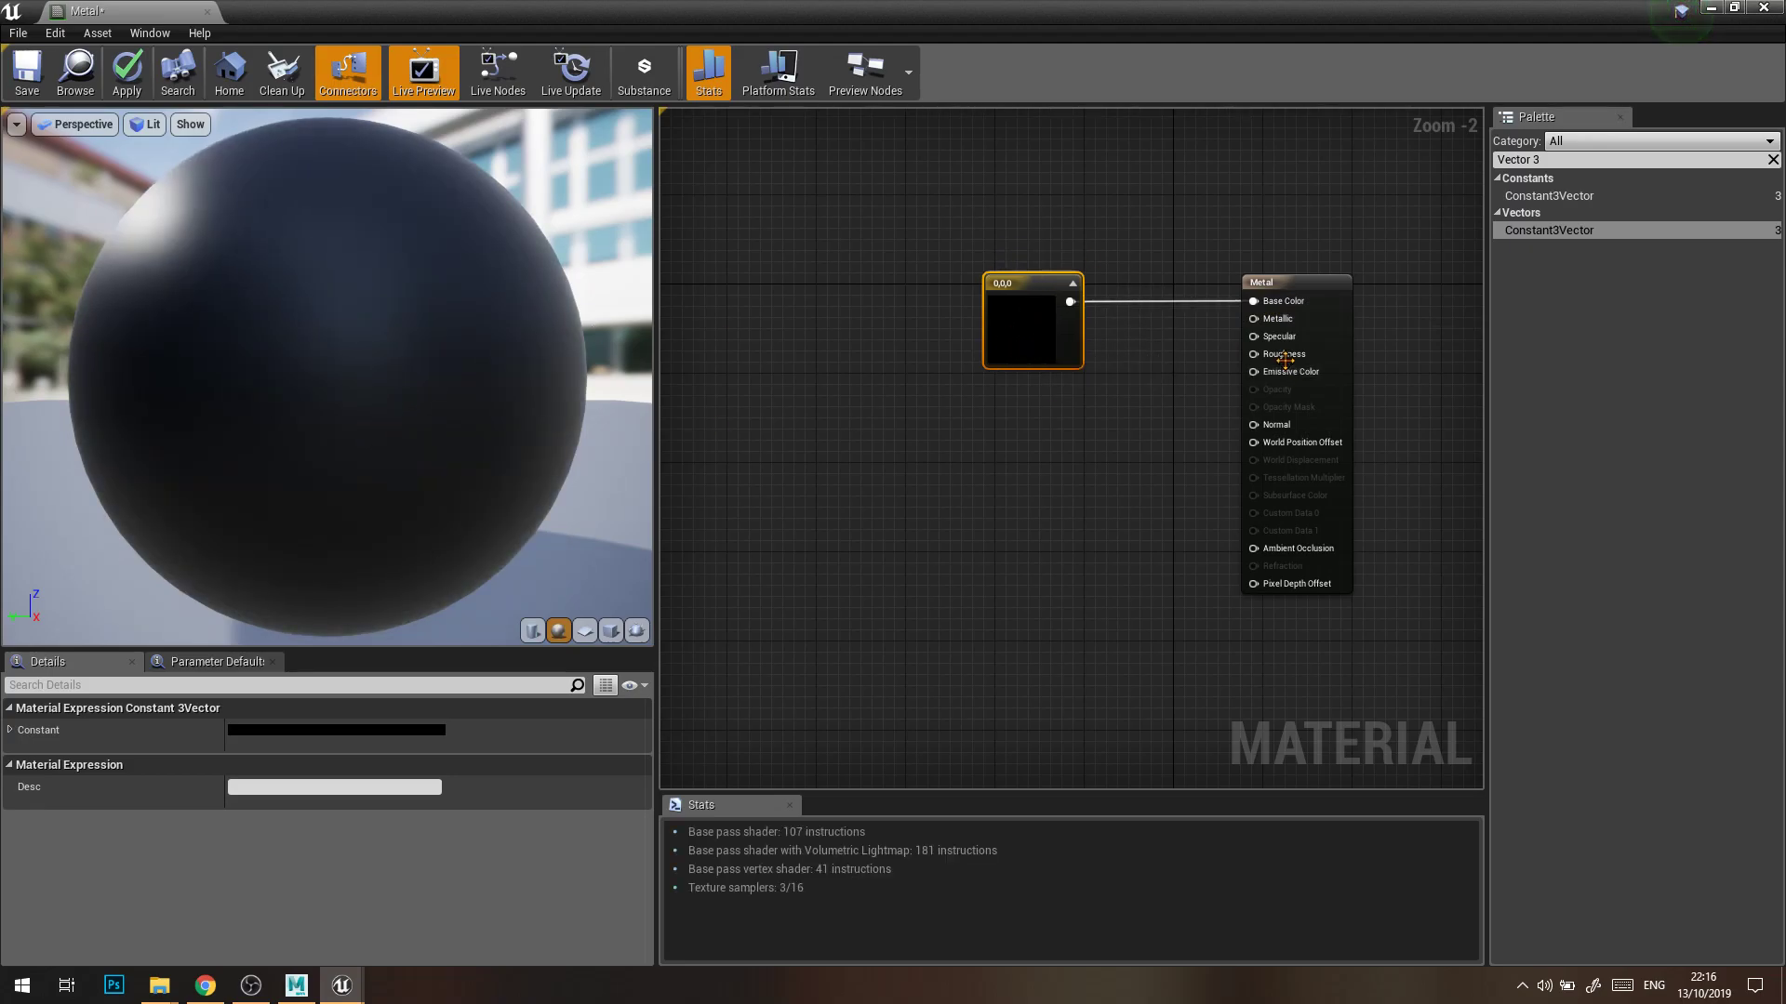
Set the Constant3Vector to a blue-violet sampled from the color wheel, about R 0.105, G 0.067, B 0.871
double_click(1020, 341)
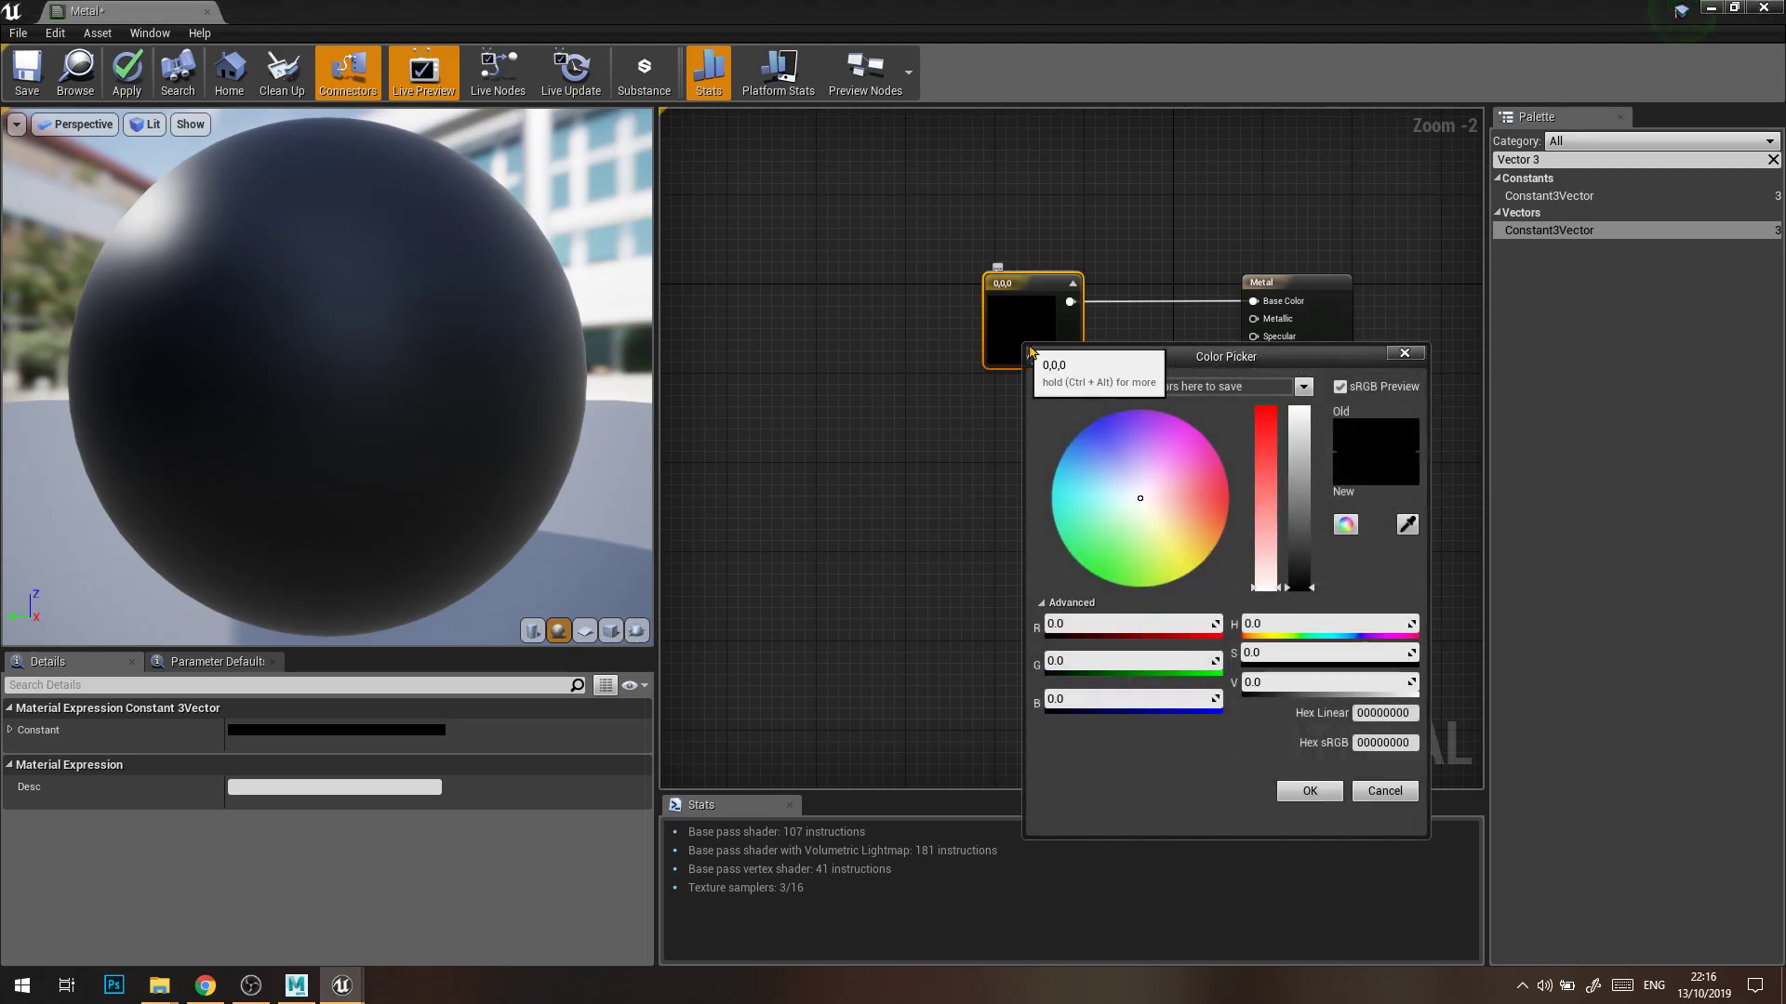
drag(1153, 360, 1229, 201)
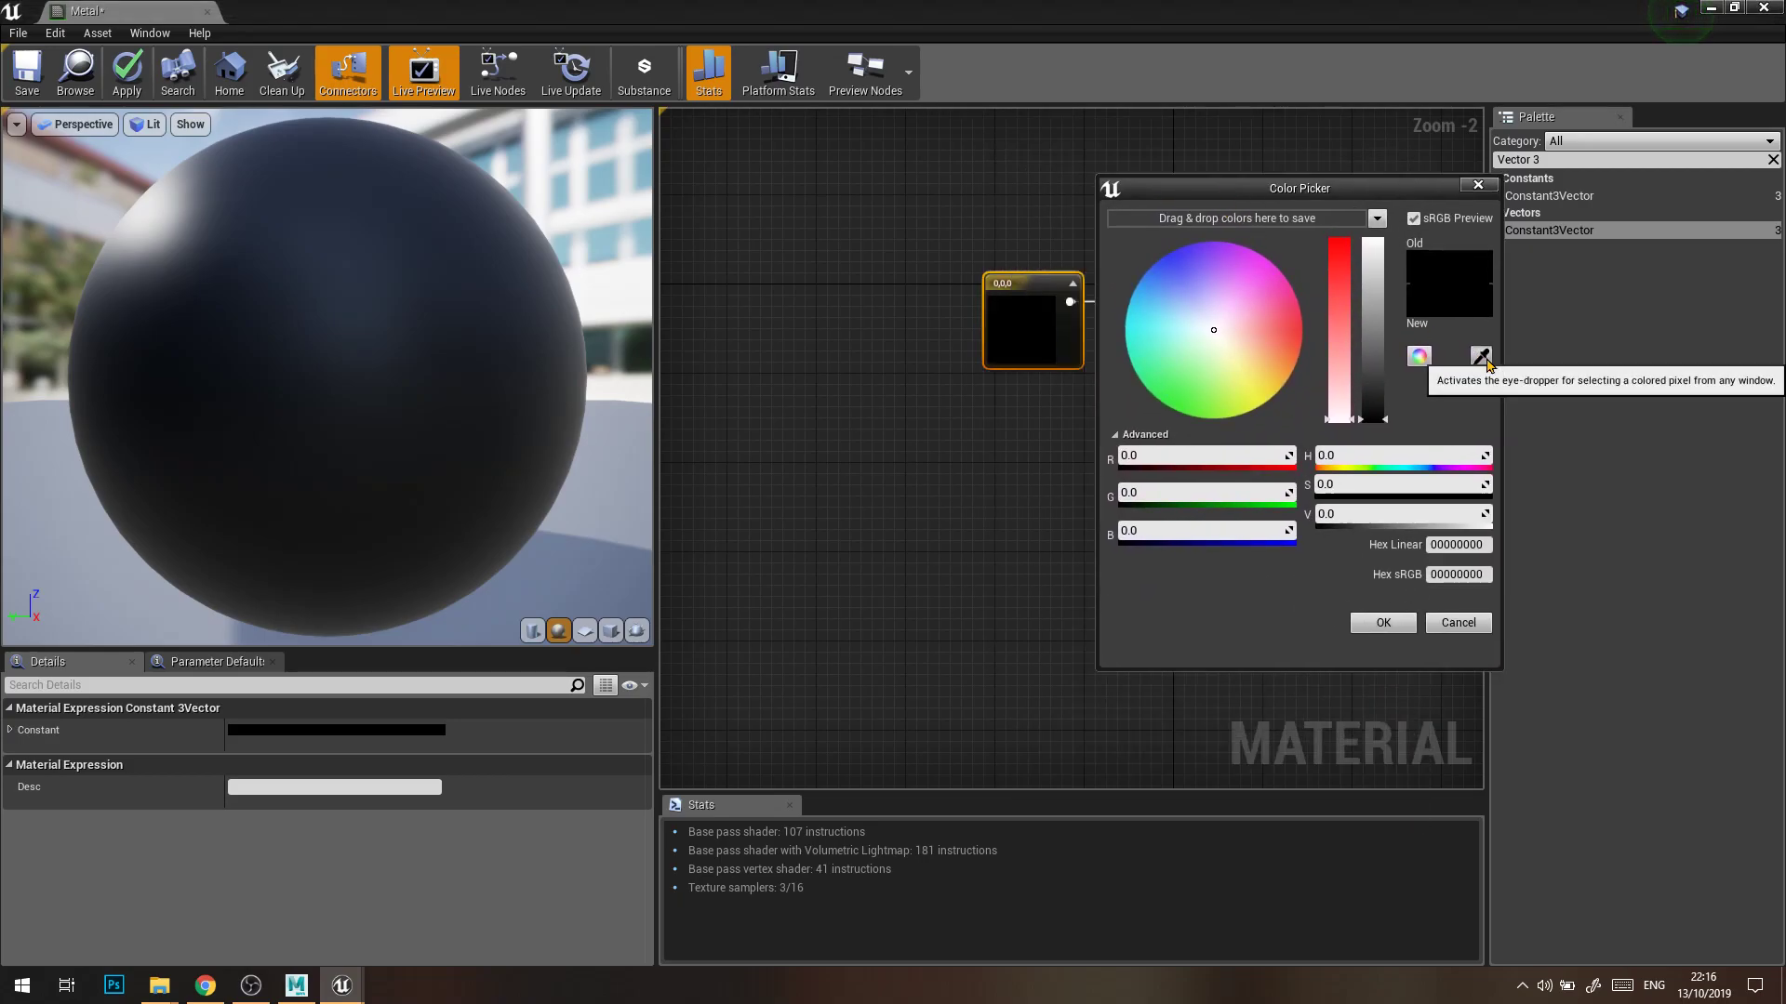
click(1479, 356)
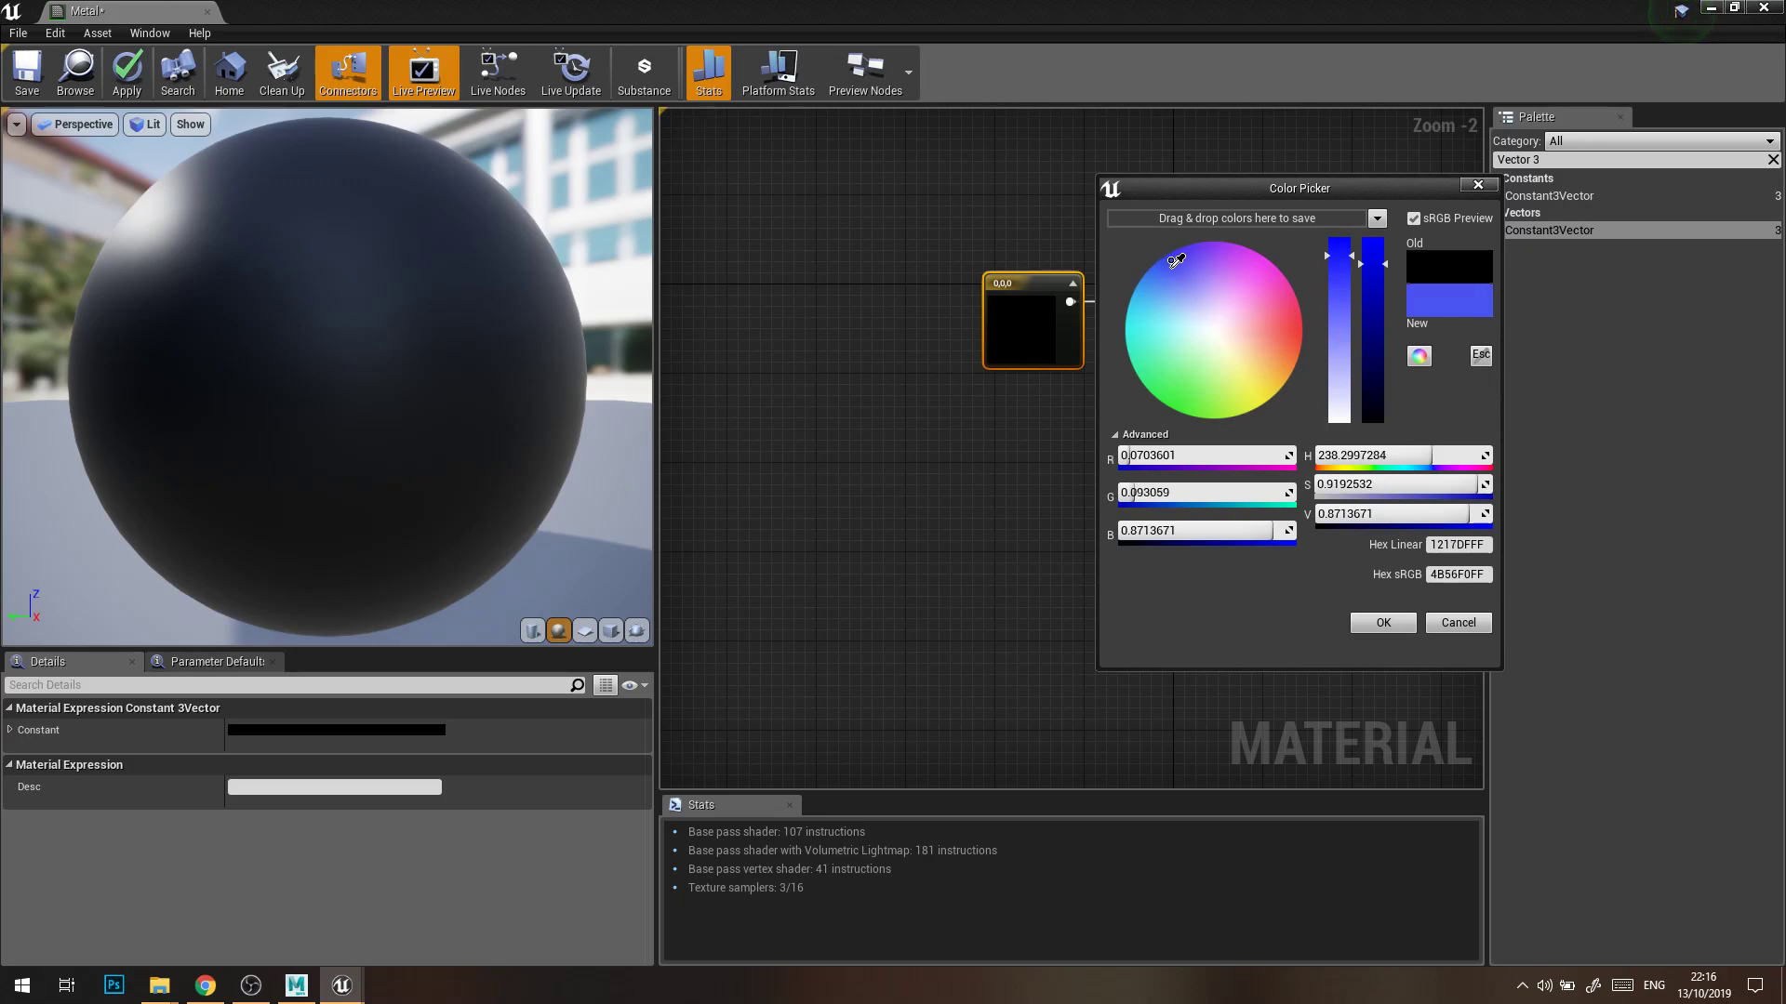
click(1191, 257)
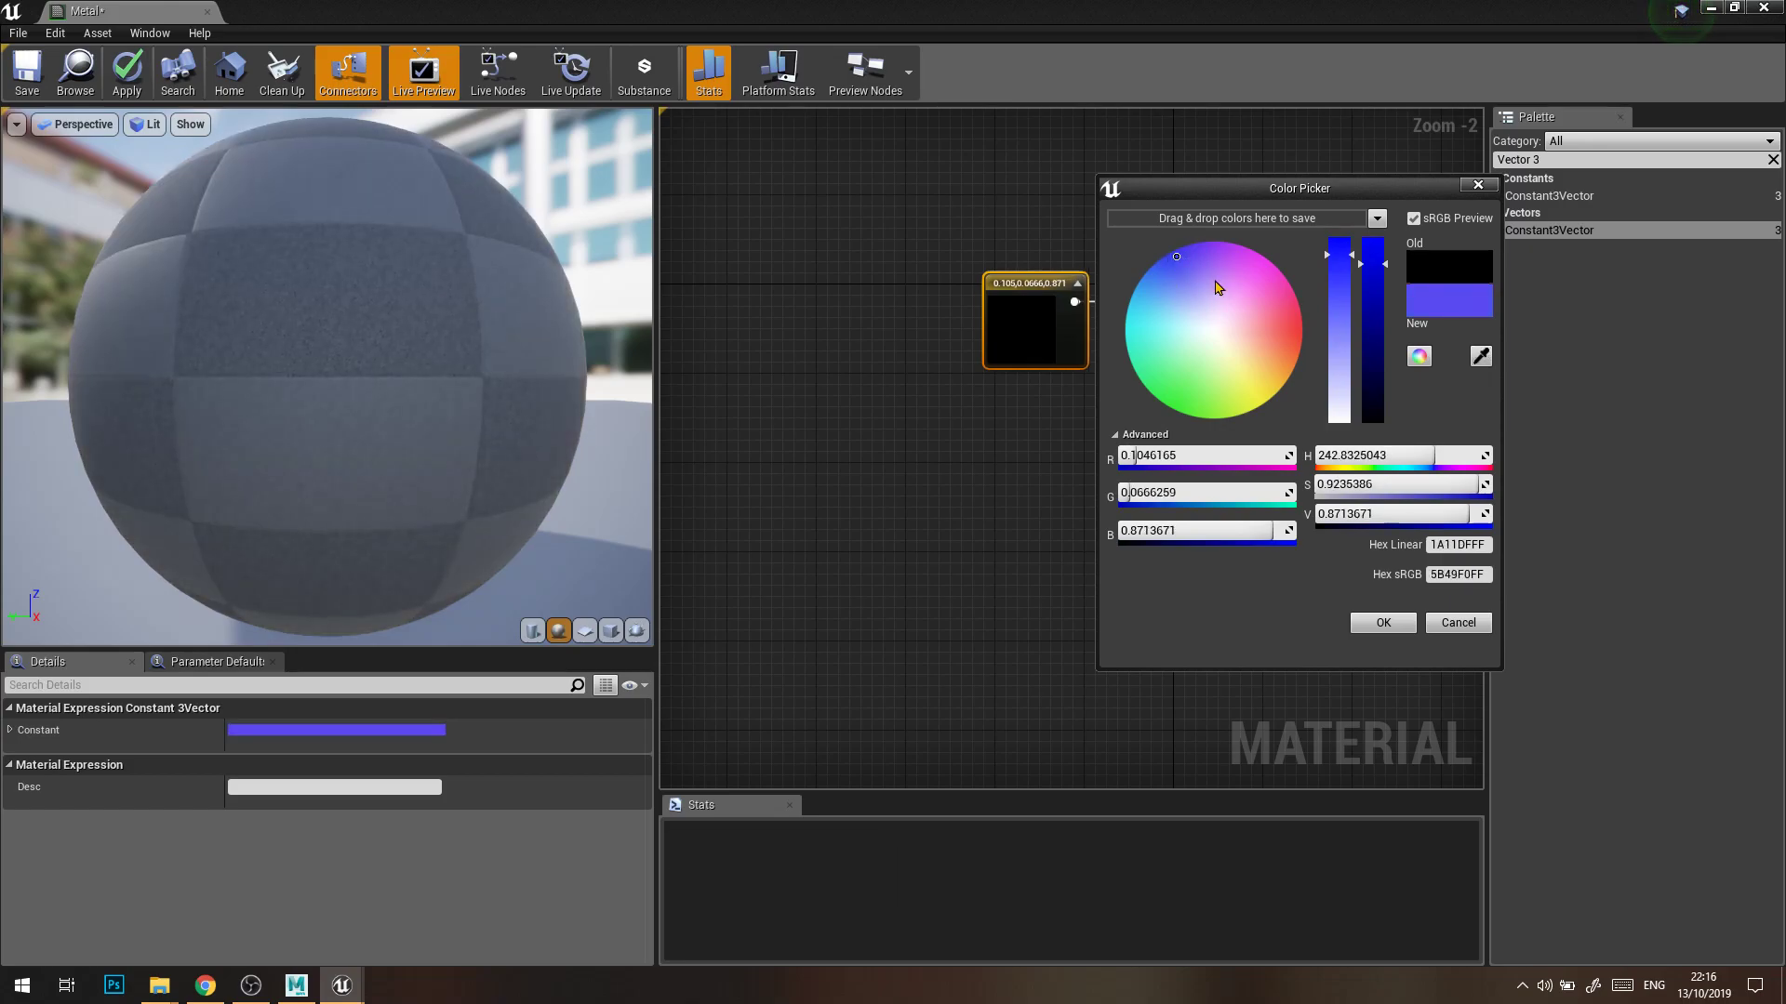
click(1384, 623)
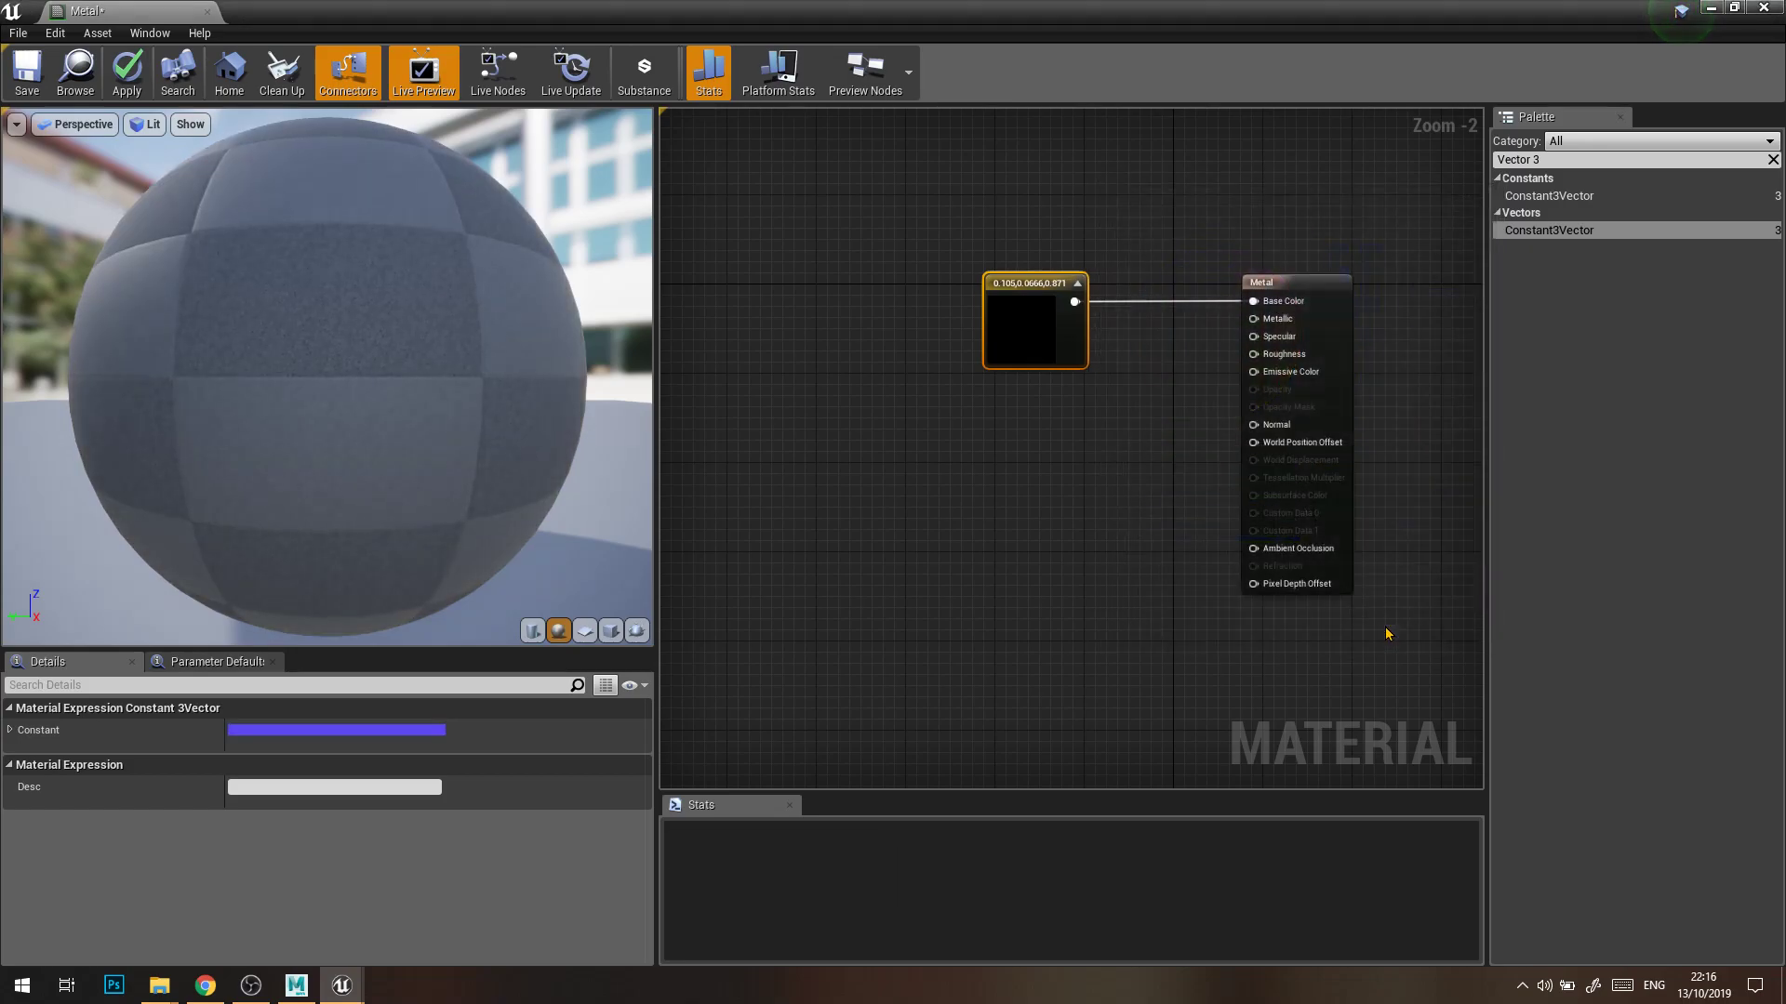
Move the Constant3Vector node higher in the graph and add a single-value Constant node below it
drag(1040, 335, 1035, 158)
right_drag(1160, 382, 1208, 415)
click(1223, 418)
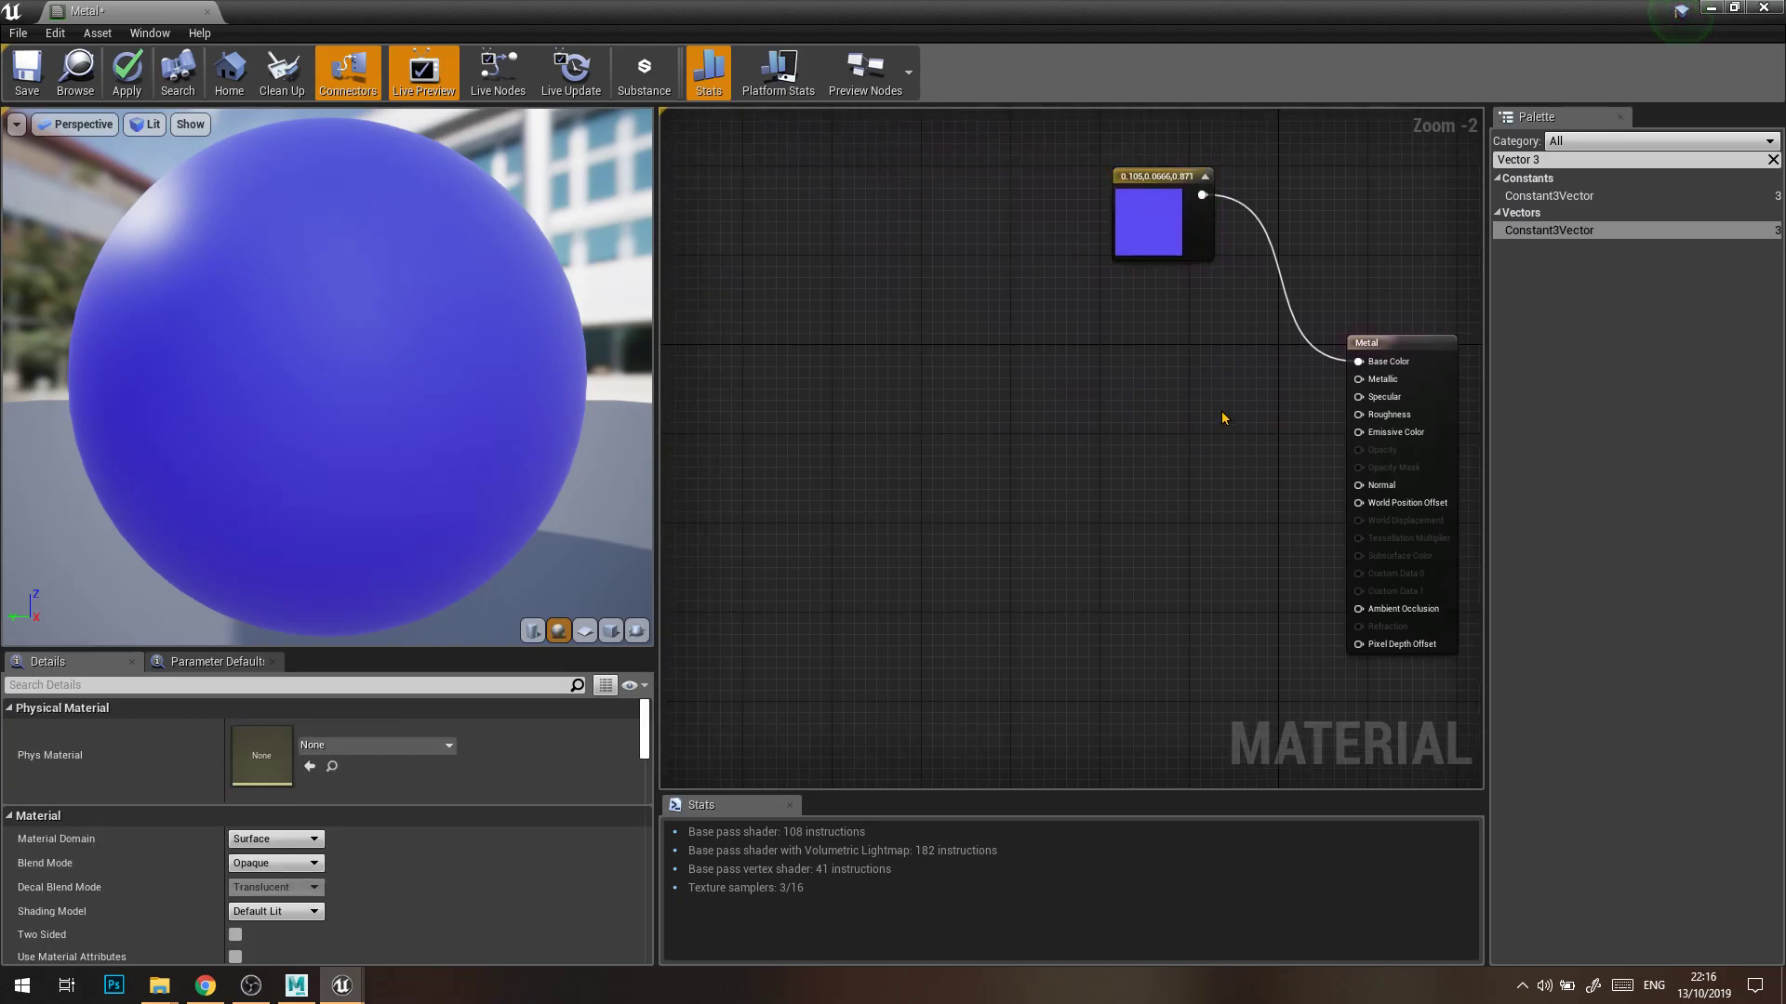
key(1)
click(1126, 398)
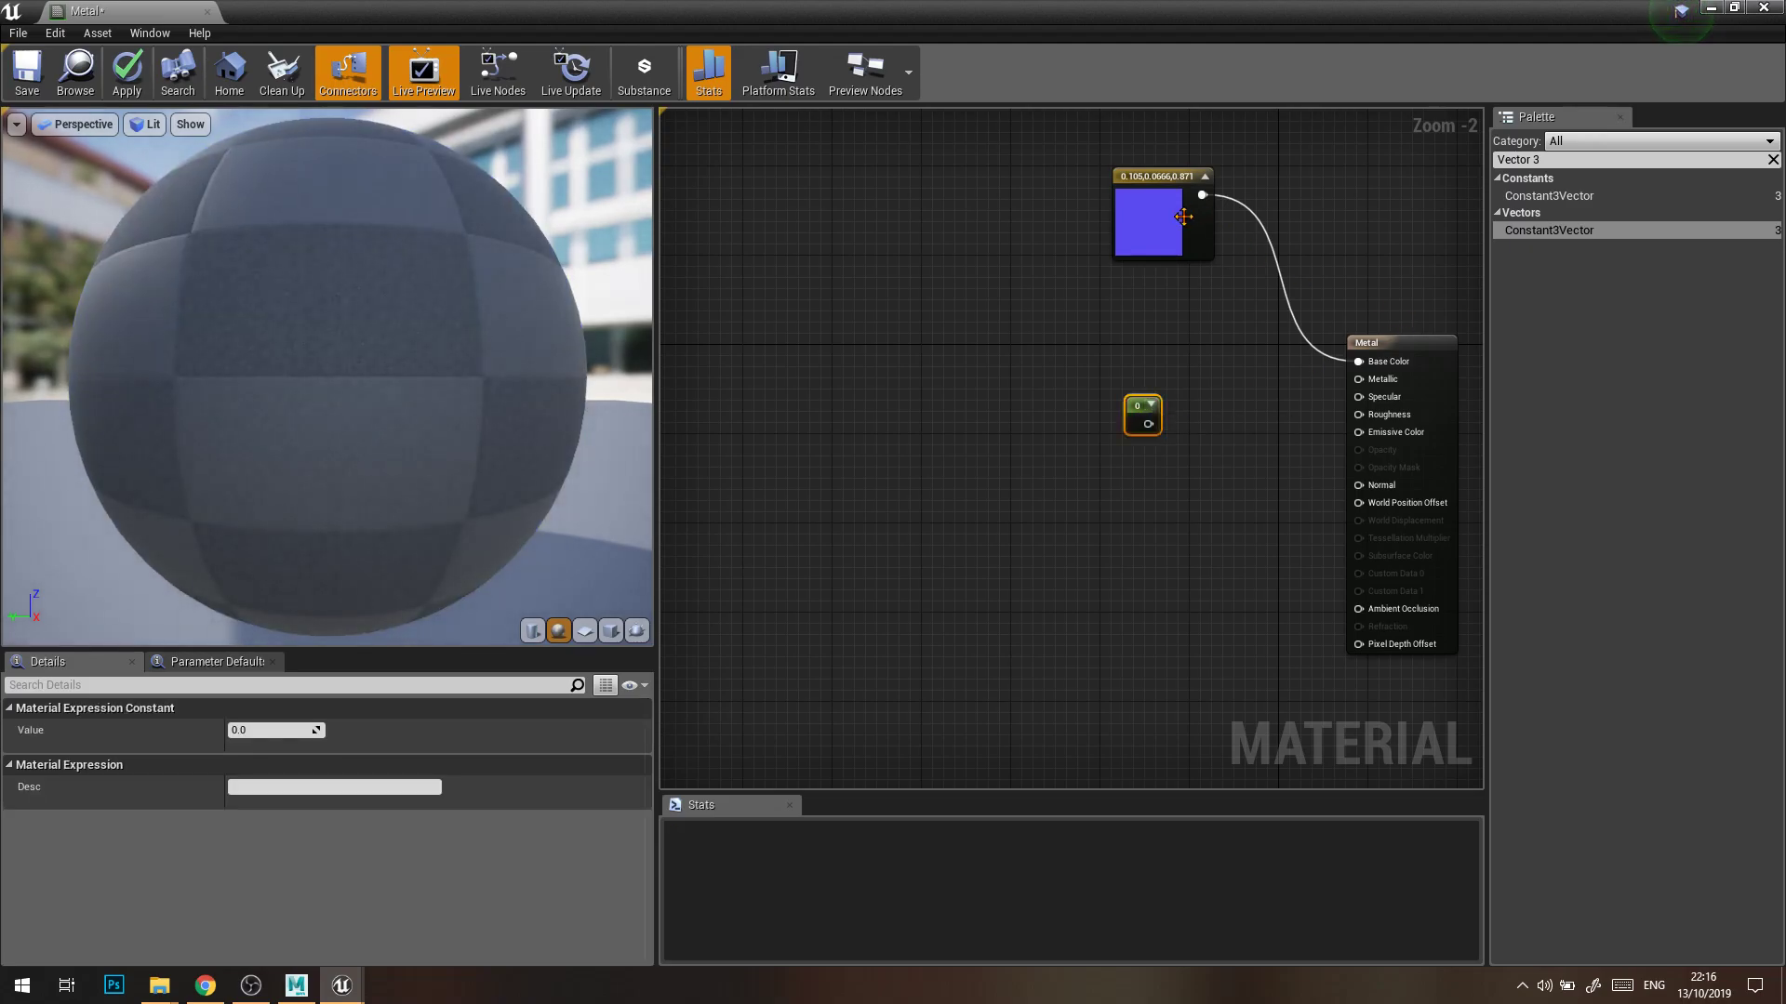
Arrange the two input nodes, moving the Constant node up closer and shifting the Constant3Vector slightly left above it
click(1178, 210)
click(1107, 321)
click(1142, 409)
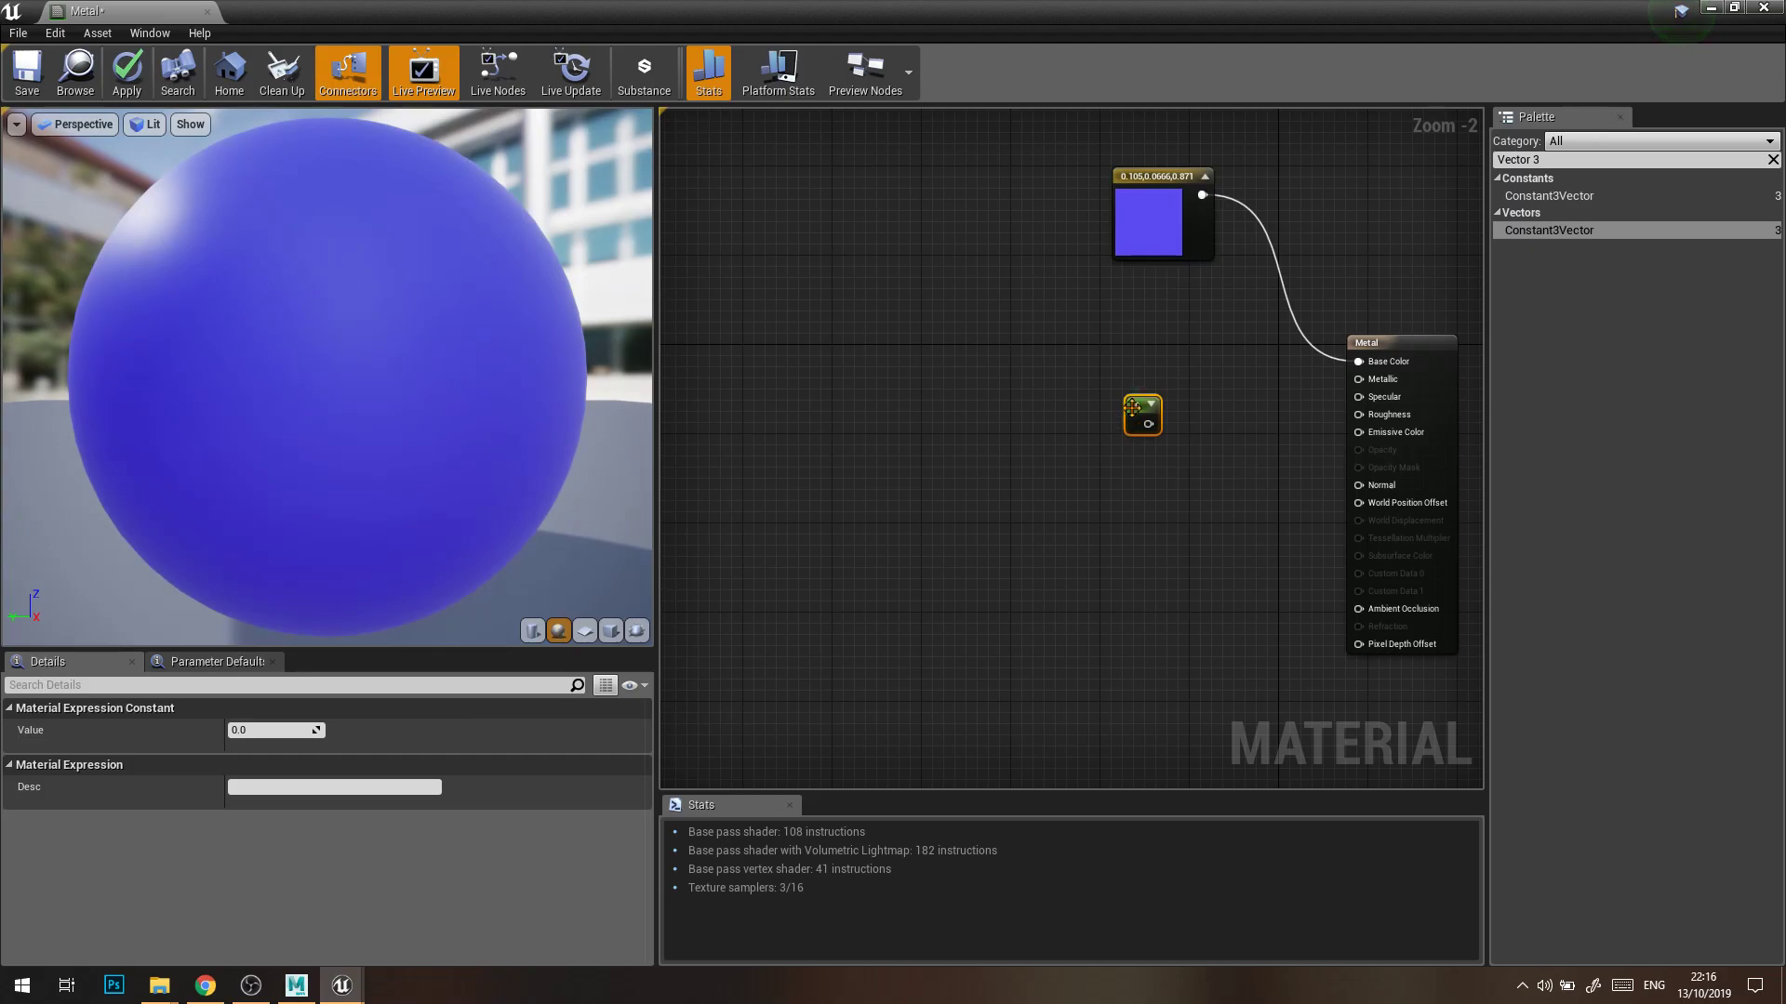
drag(1131, 405, 1095, 366)
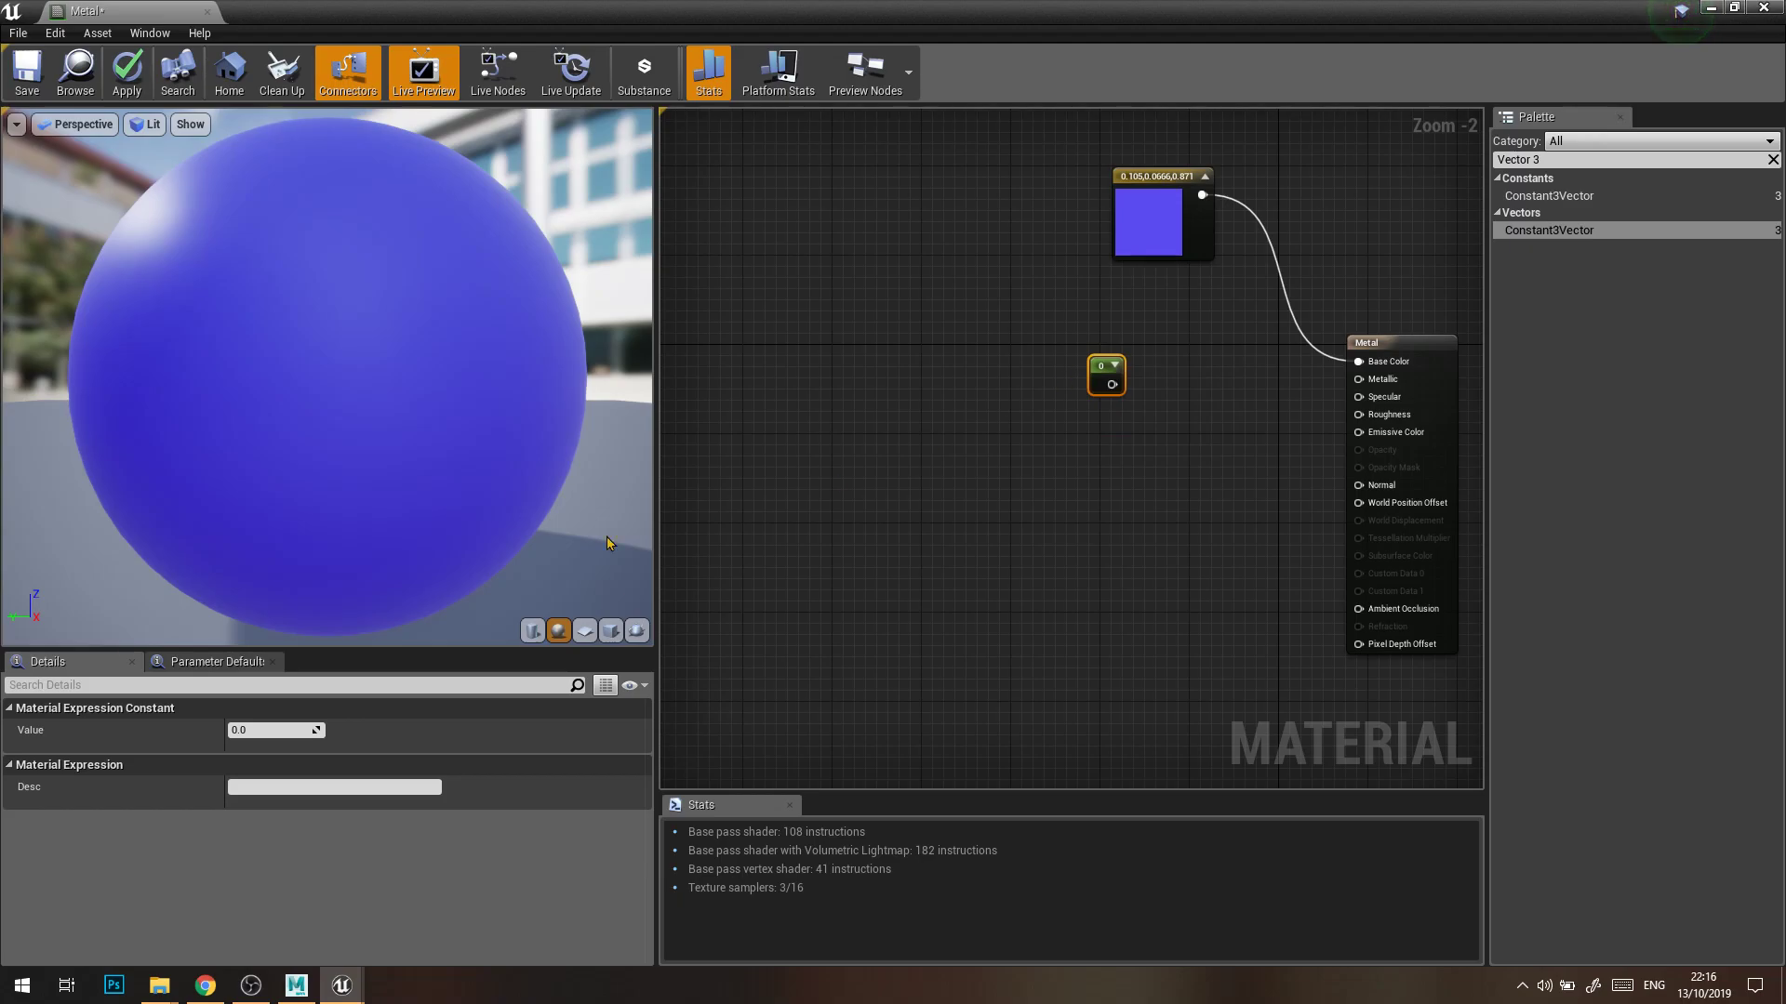
mouse_move(249, 732)
mouse_down()
mouse_move(307, 732)
mouse_move(283, 726)
mouse_up()
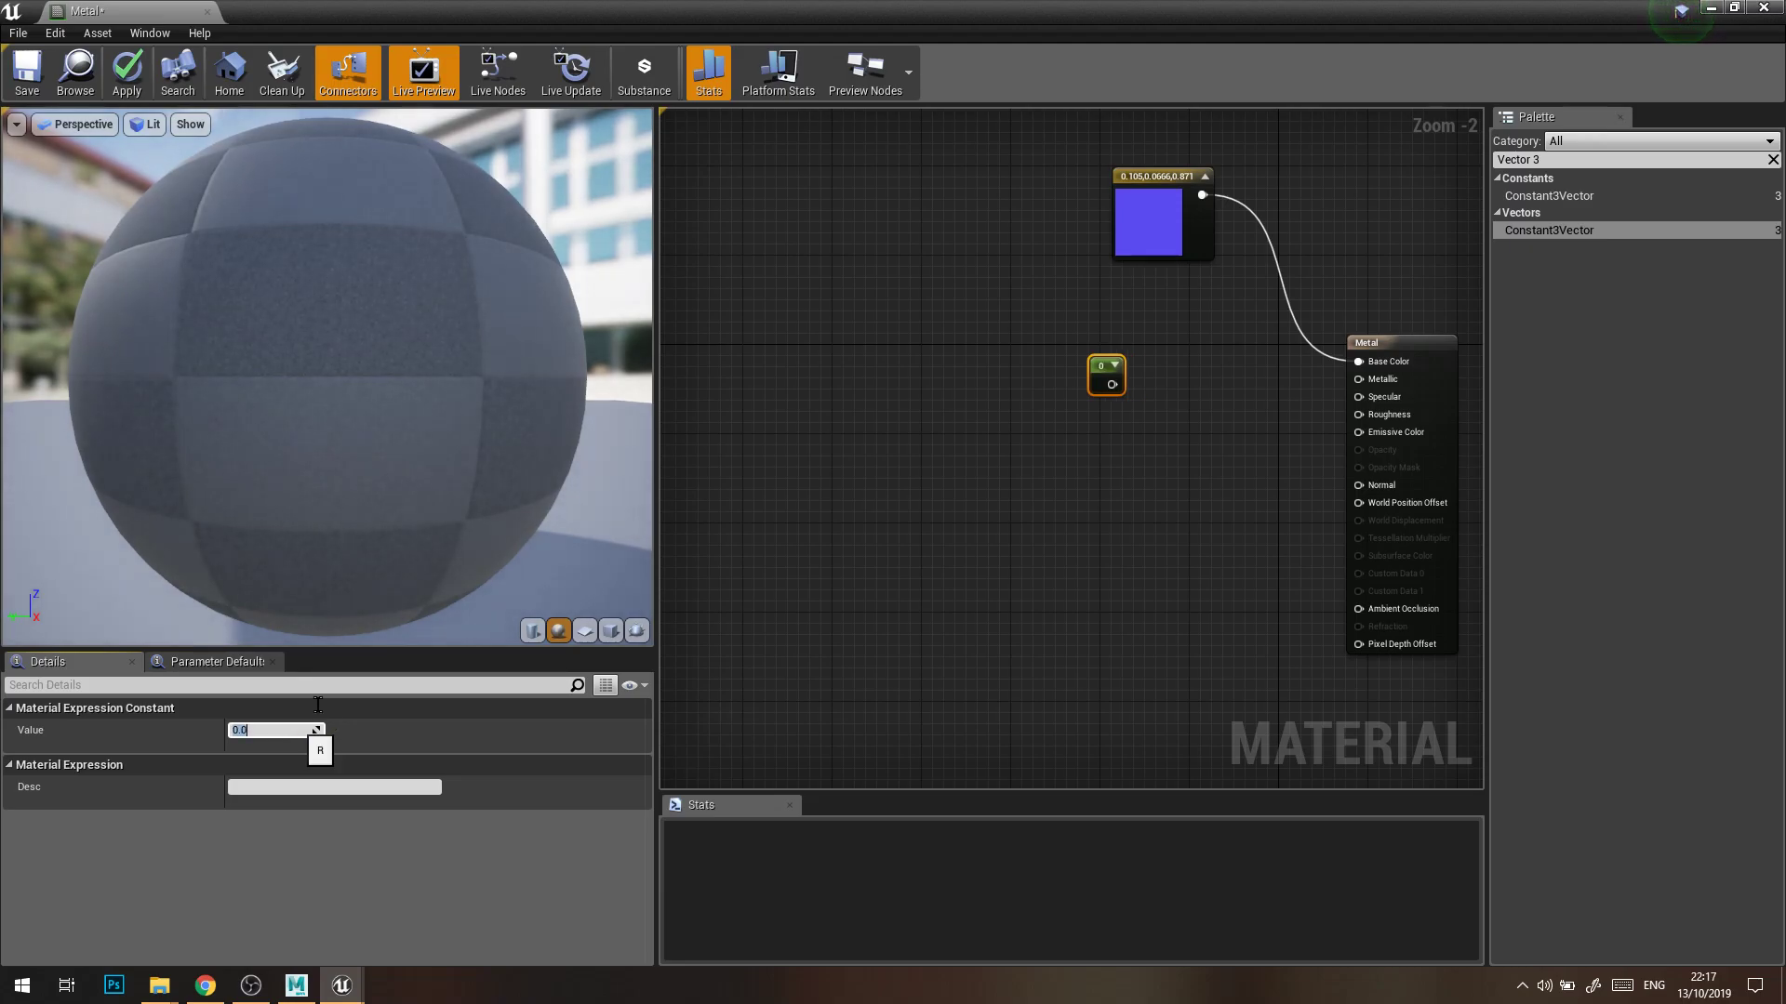
click(1039, 512)
click(1099, 366)
click(1119, 241)
drag(1125, 231, 1064, 239)
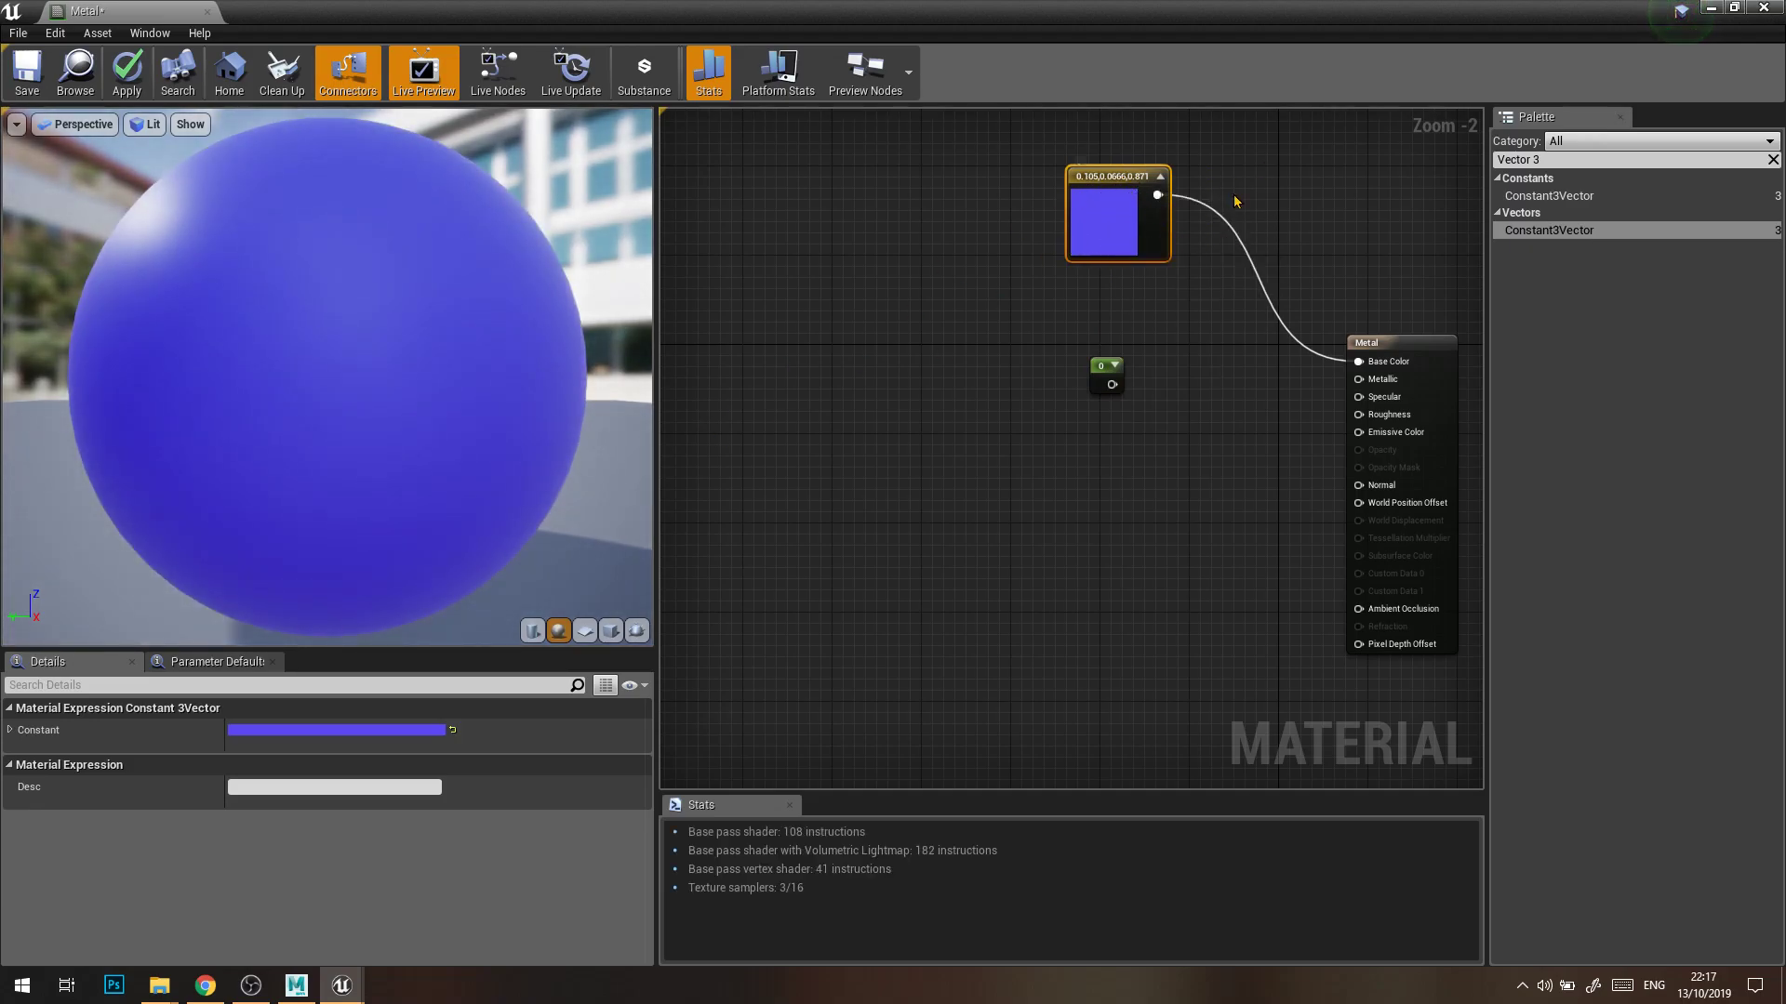
Expand the Constant3Vector's color channels and set G and B to 0
click(9, 731)
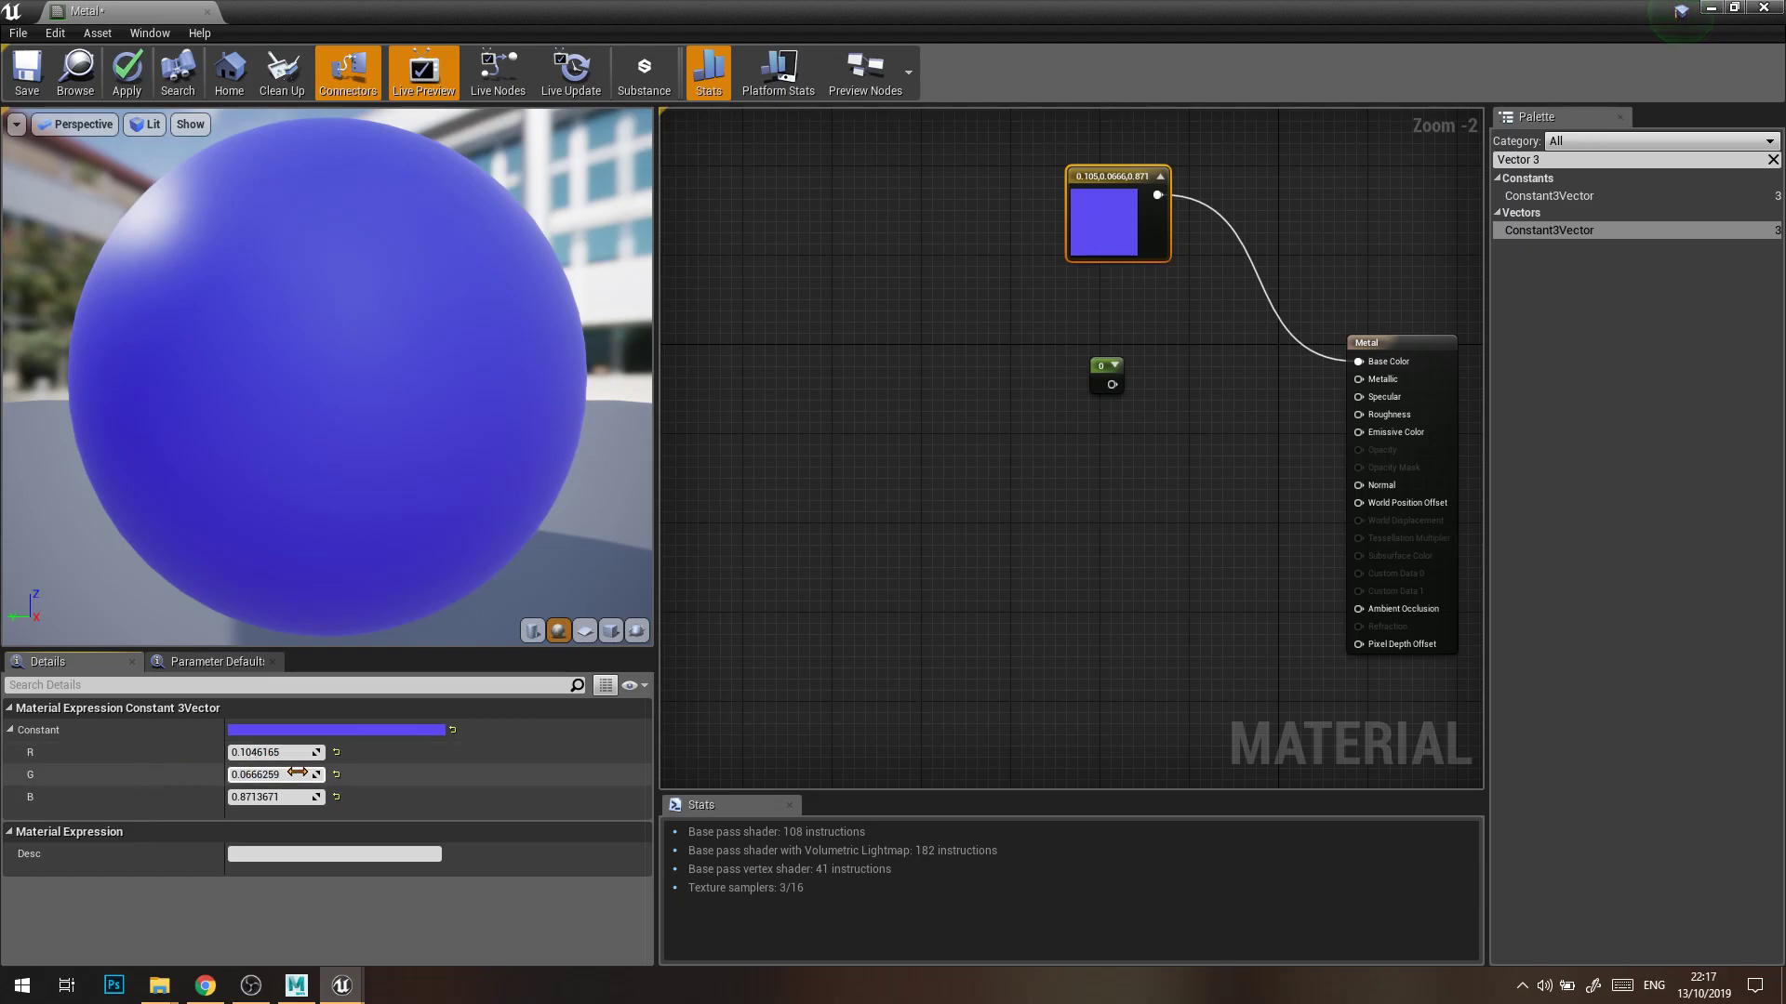
text(0)
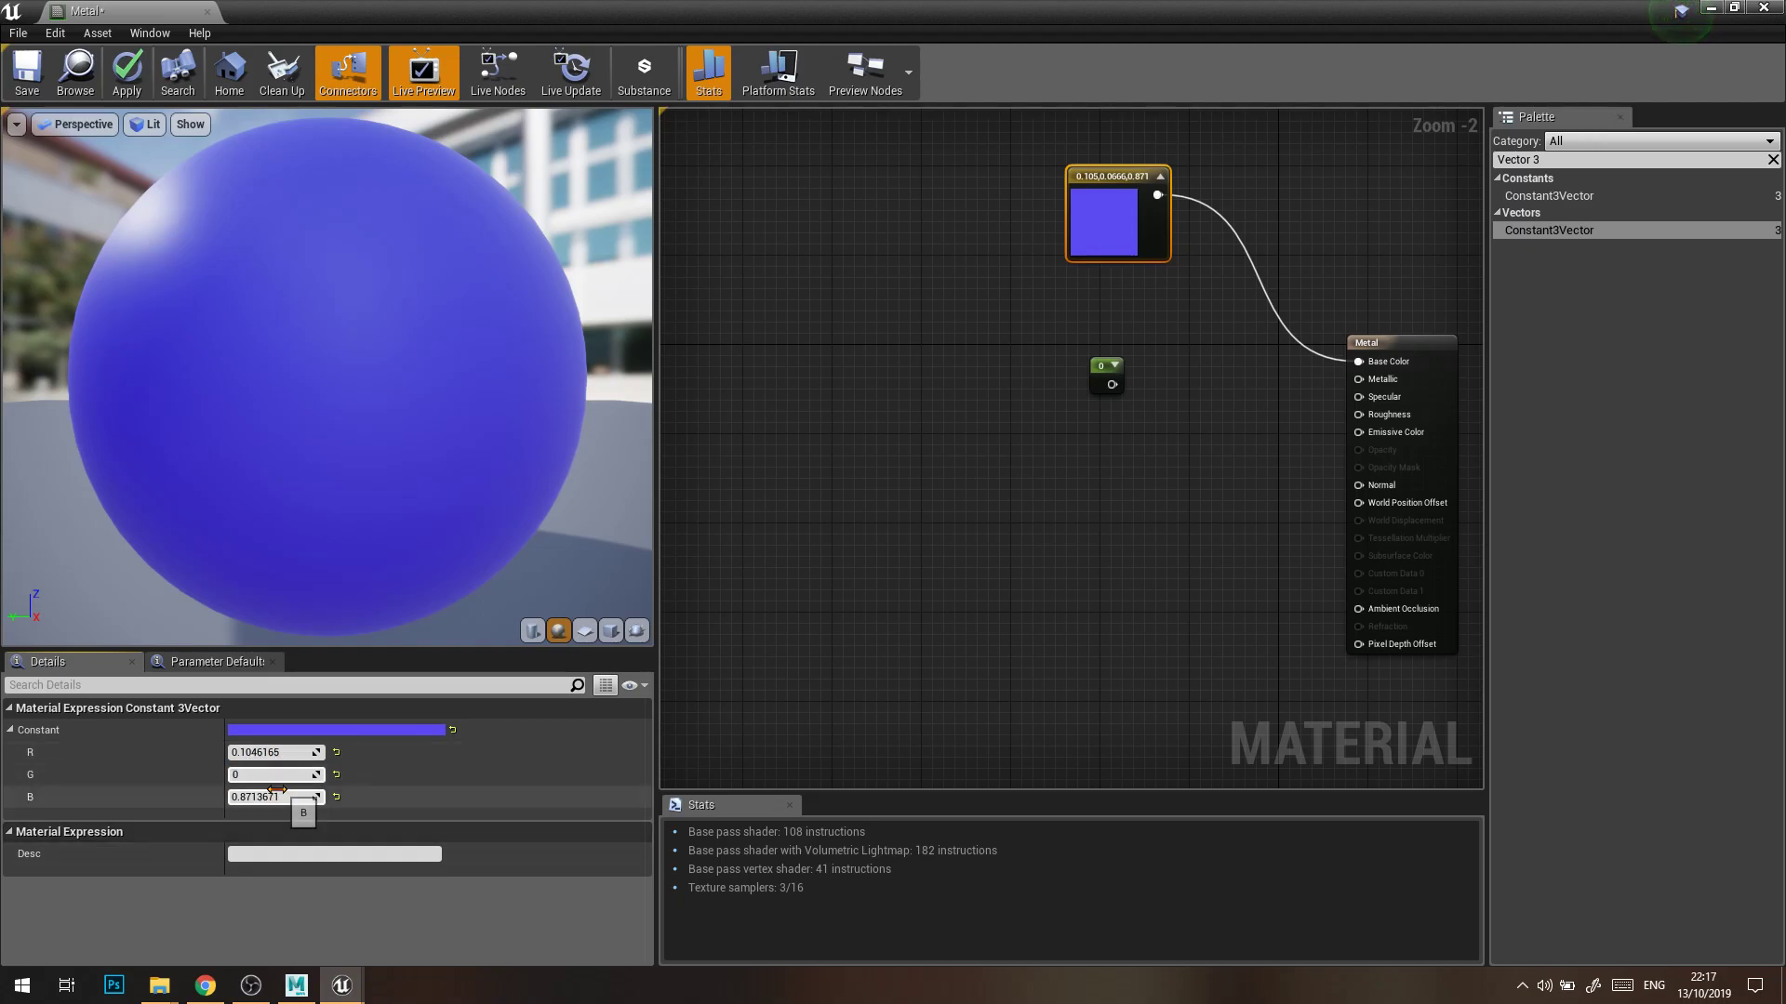
click(293, 800)
text(0)
click(716, 668)
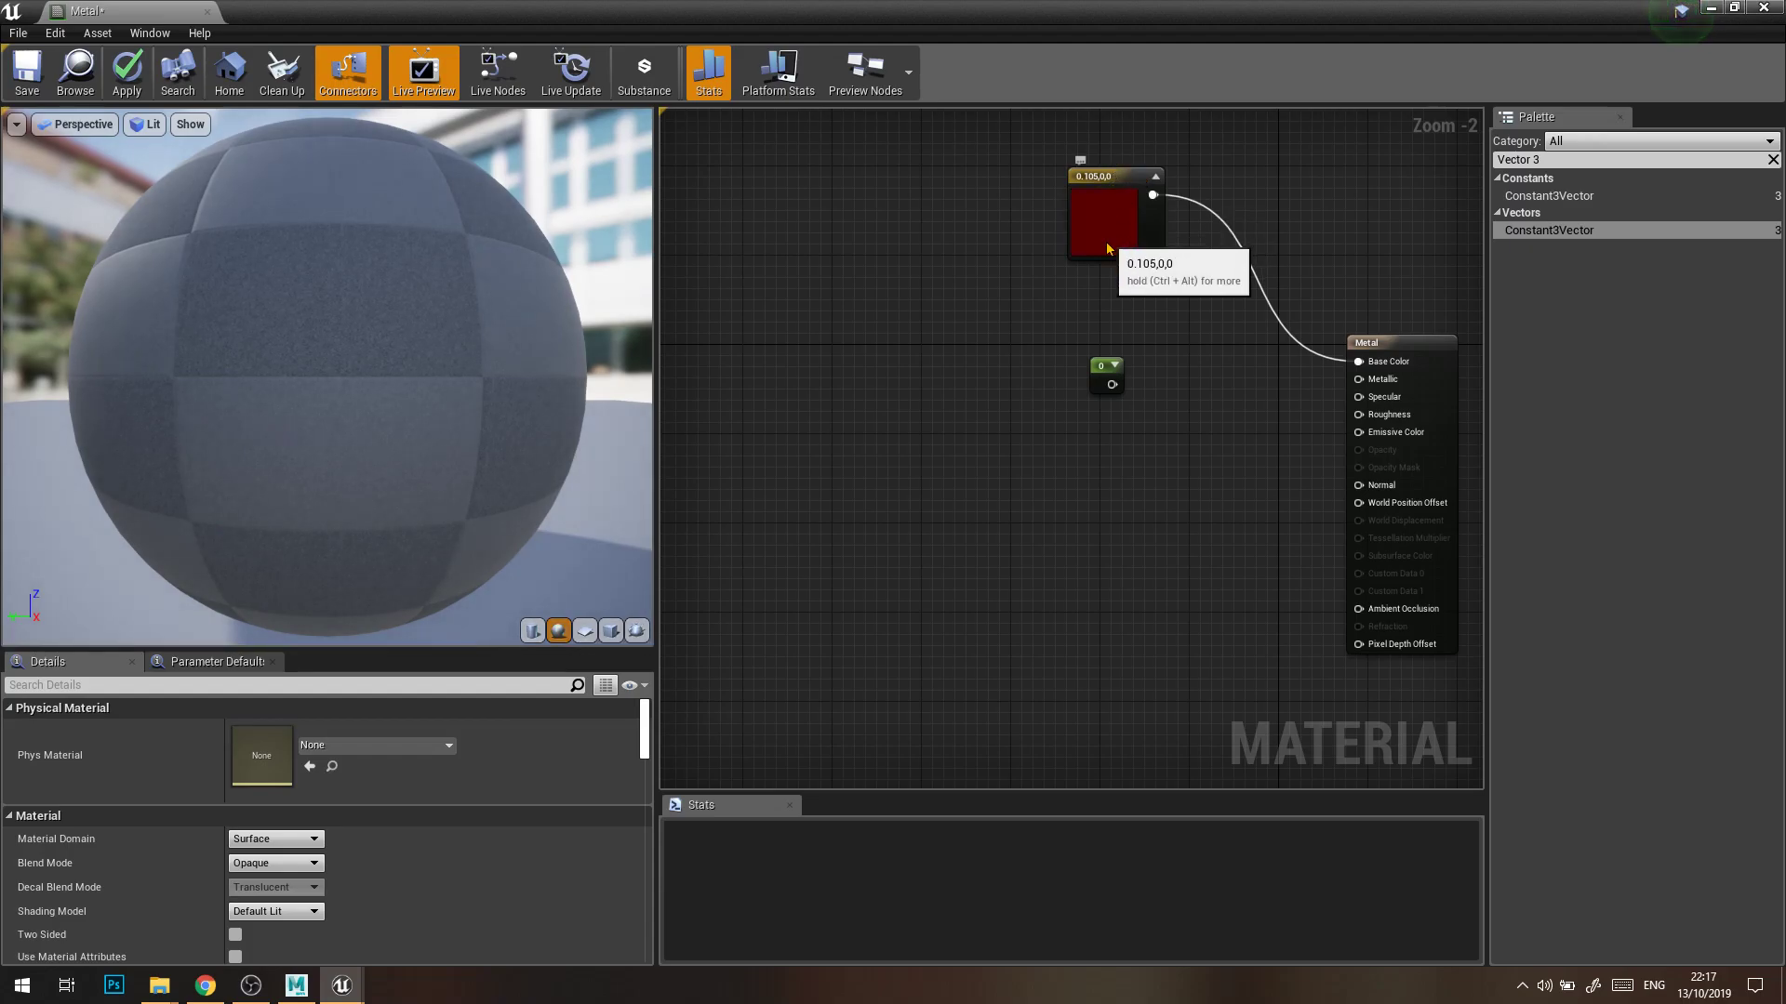
Set the Constant3Vector's R channel to 0 and its G channel to 1
click(1142, 240)
text(0)
key(Tab)
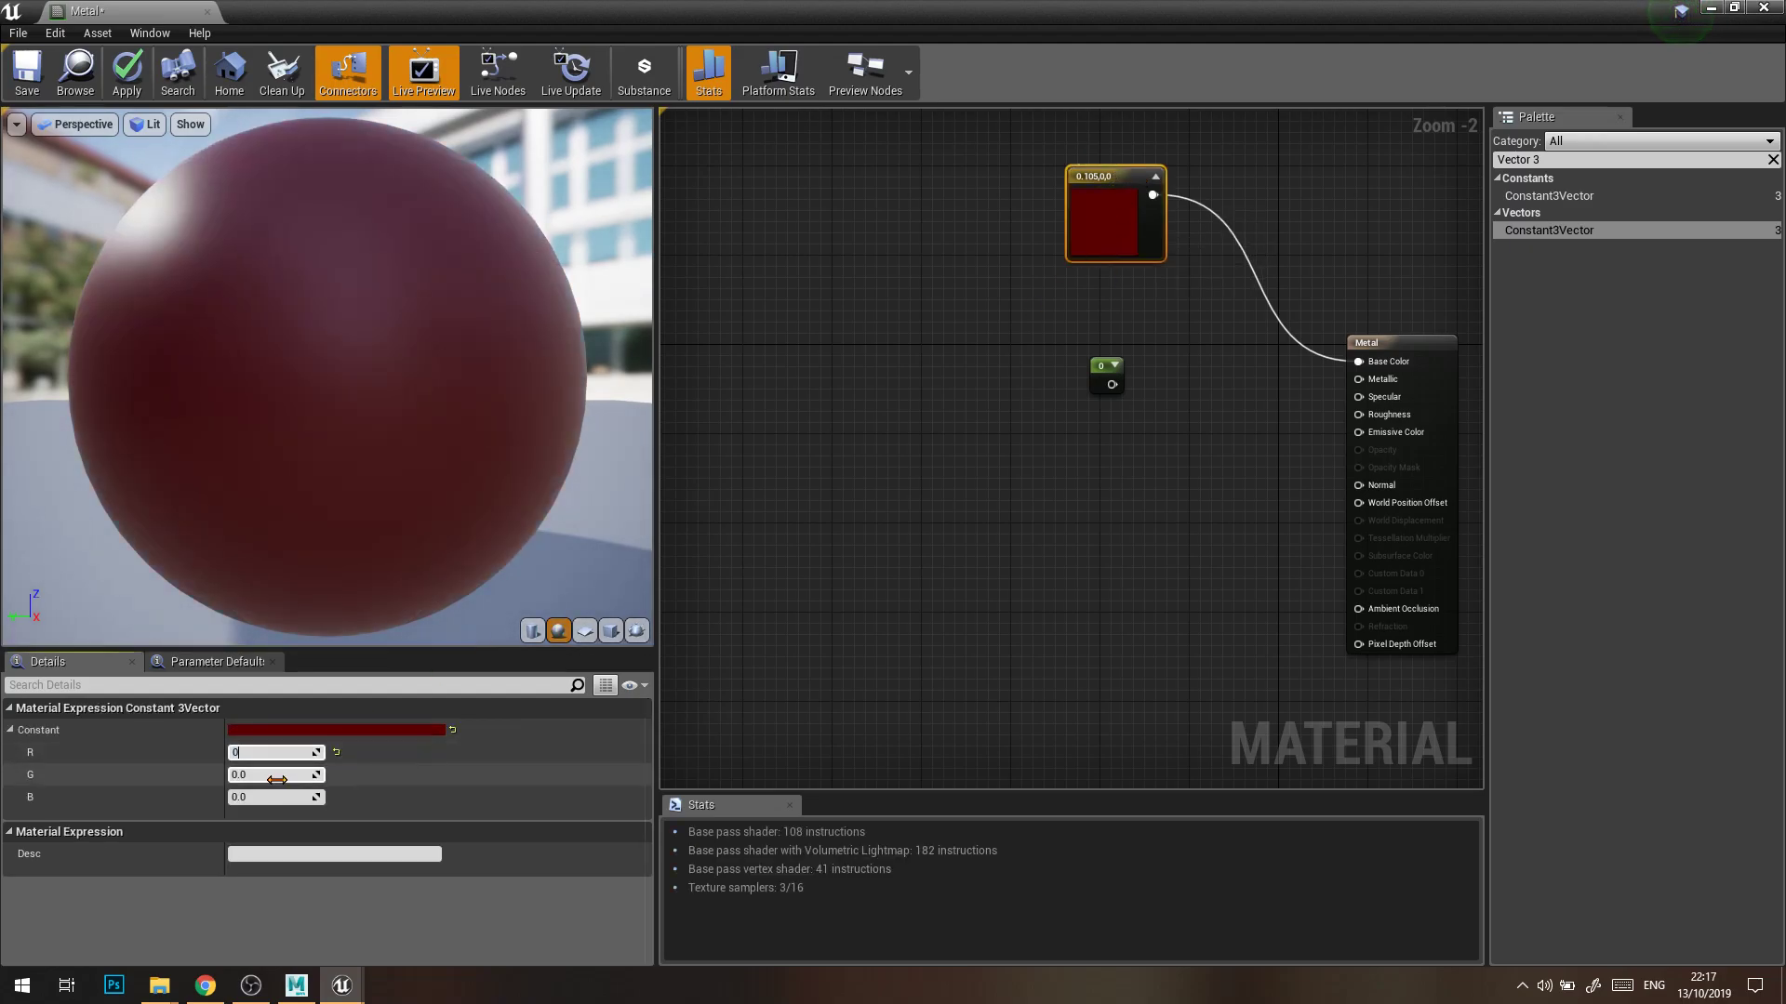
text(1)
click(934, 577)
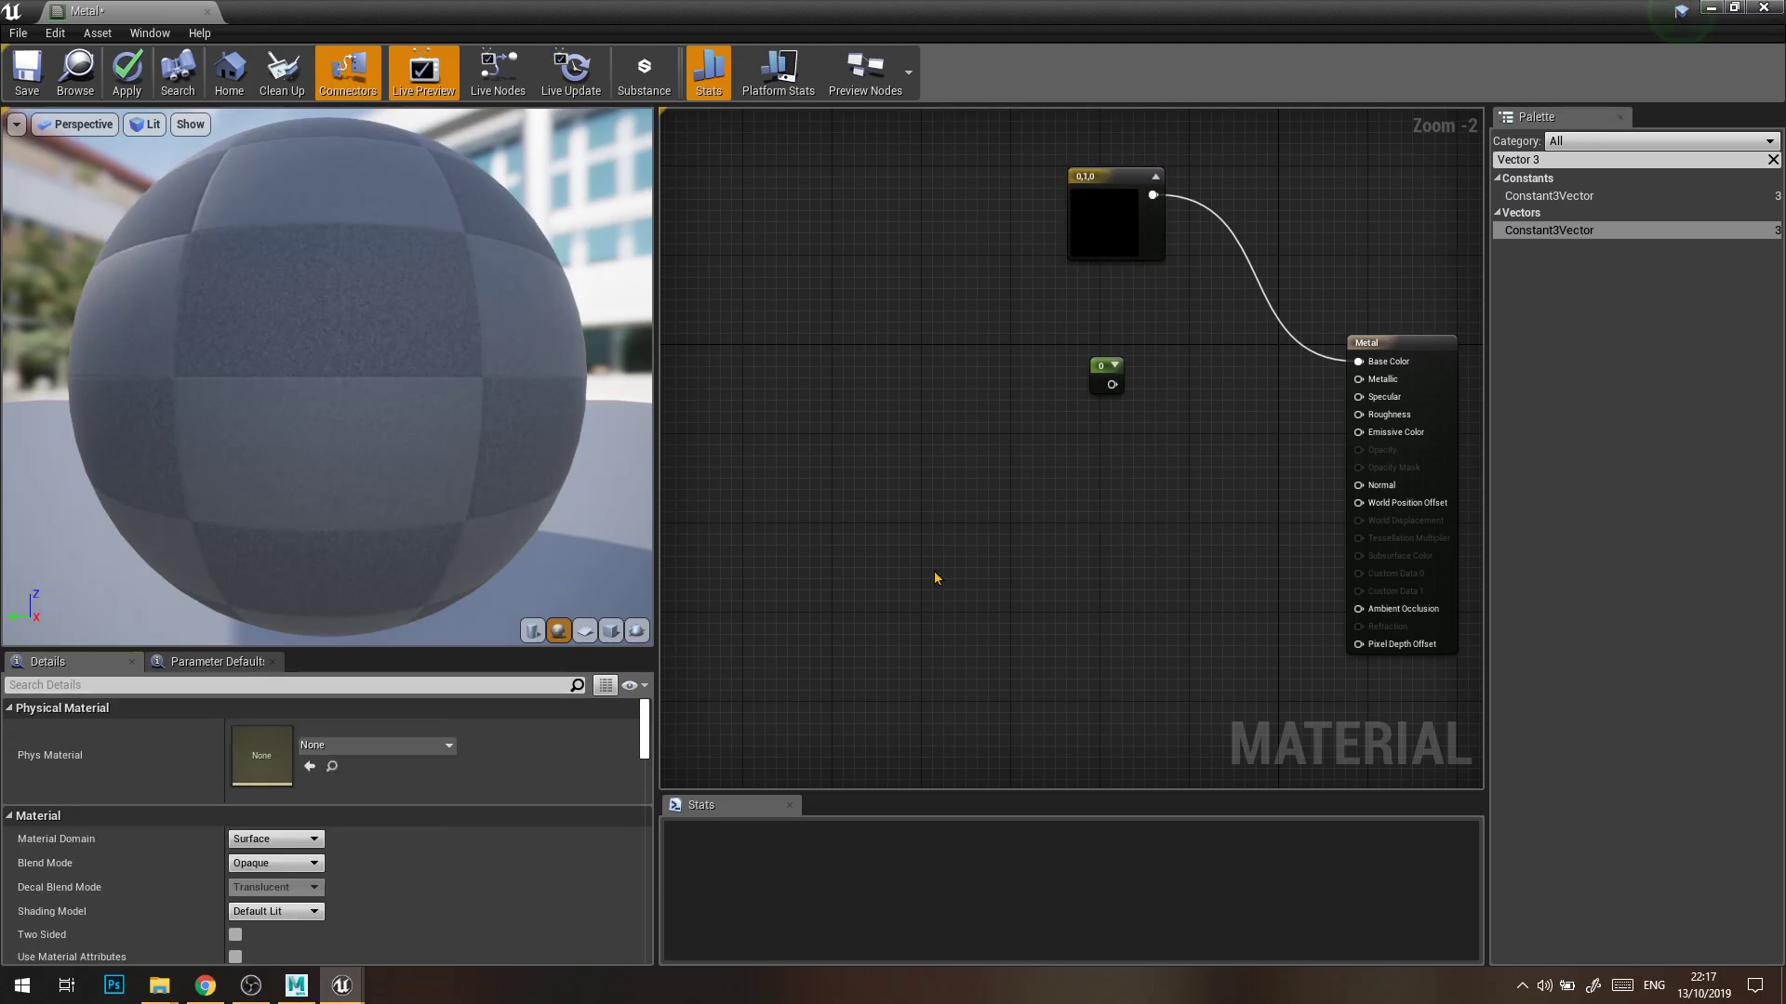
Undo the latest channel edits on the Constant3Vector, back through the B change
click(1116, 221)
key(ctrl+z)
key(ctrl+z)
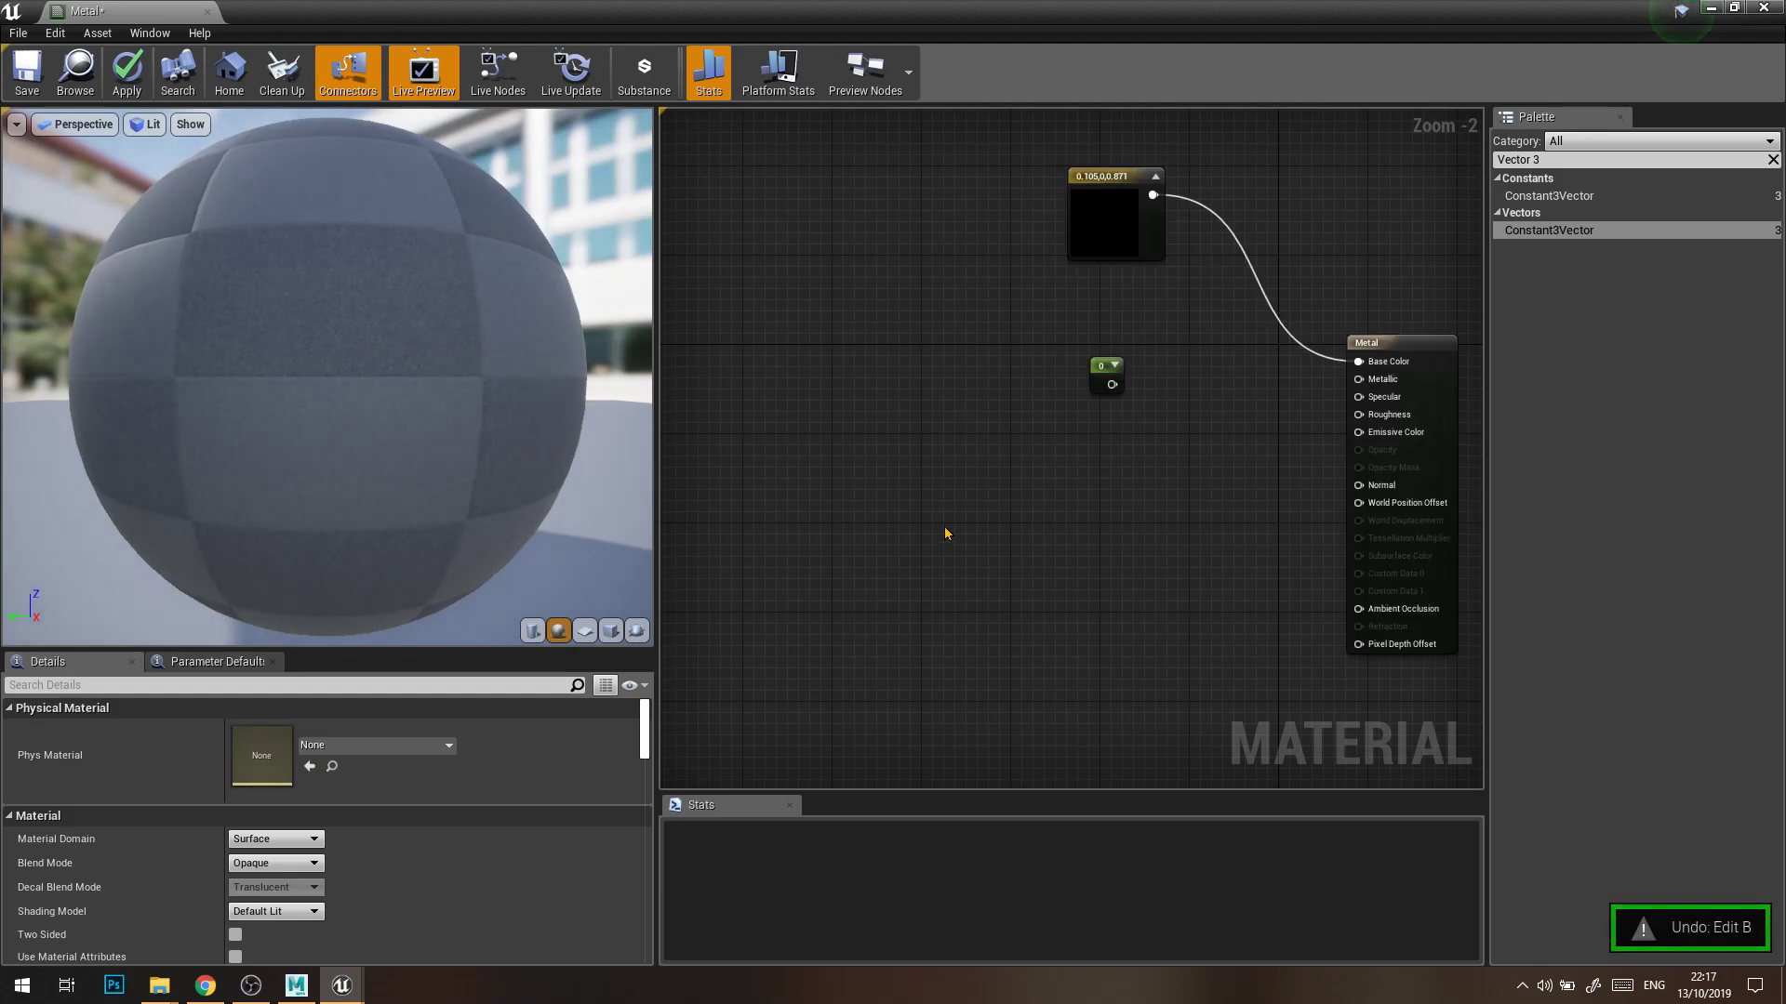
key(ctrl+z)
click(1107, 452)
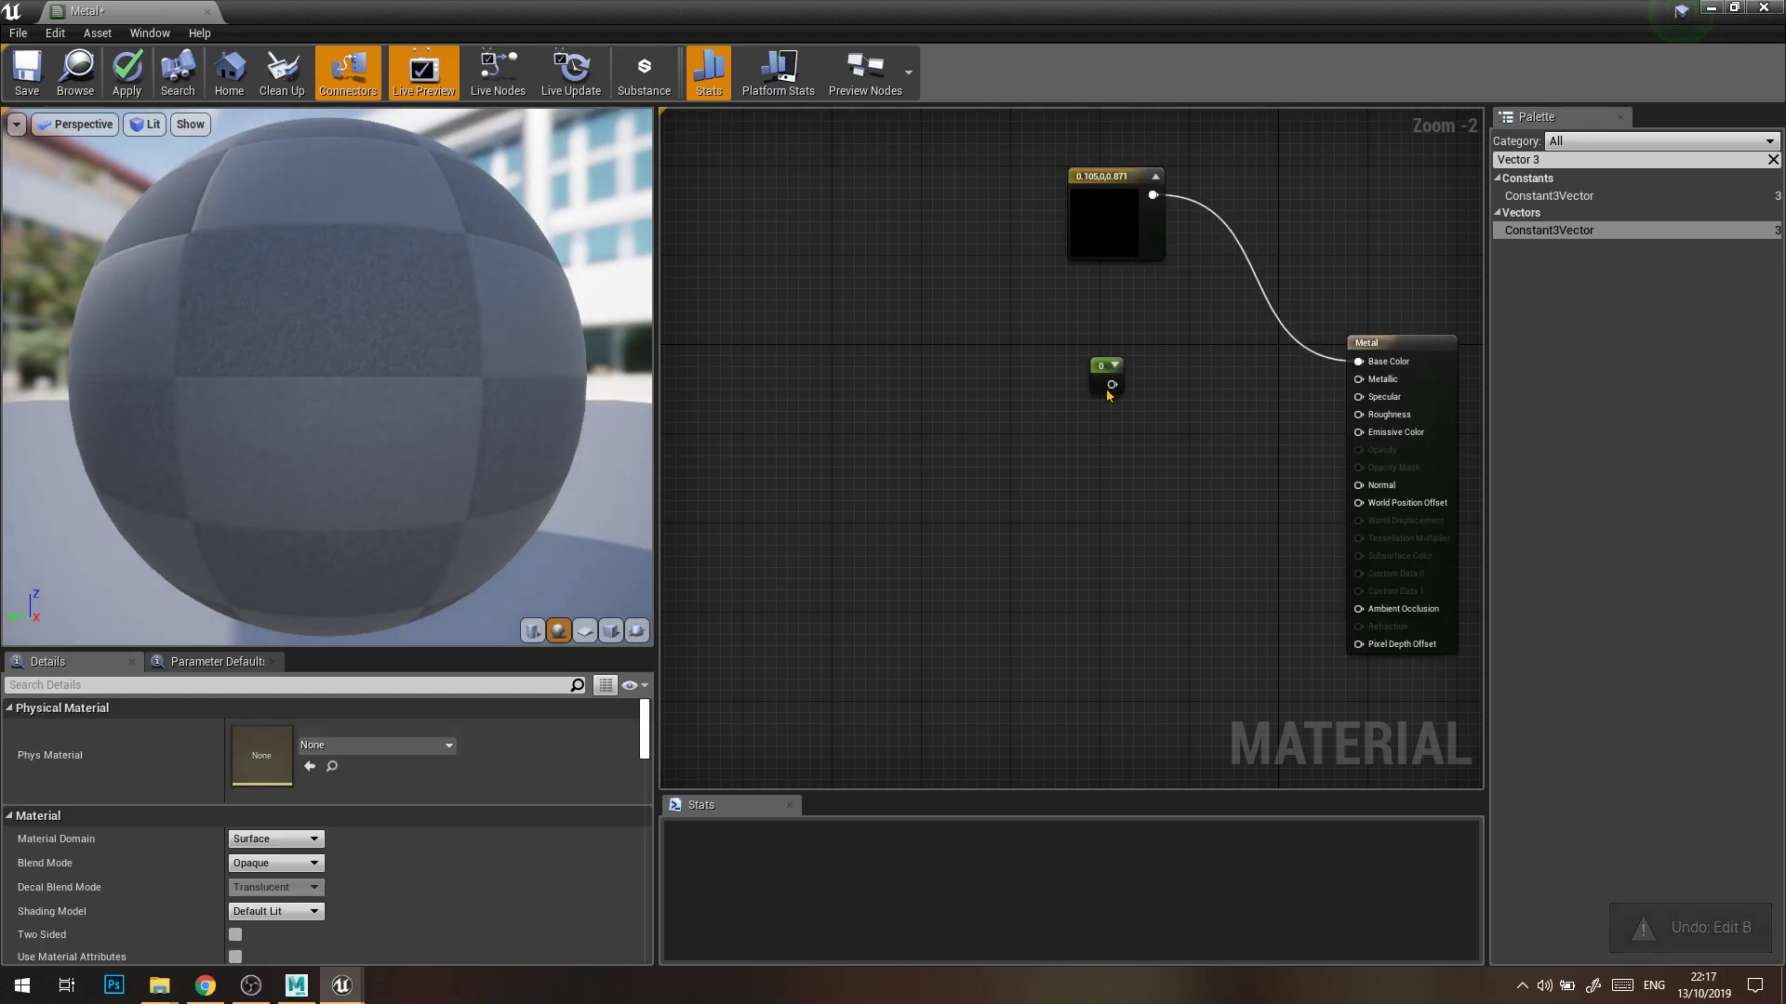
Expand the Constant node's preview, position the node under the Constant3Vector, and set its value to 1
click(1106, 373)
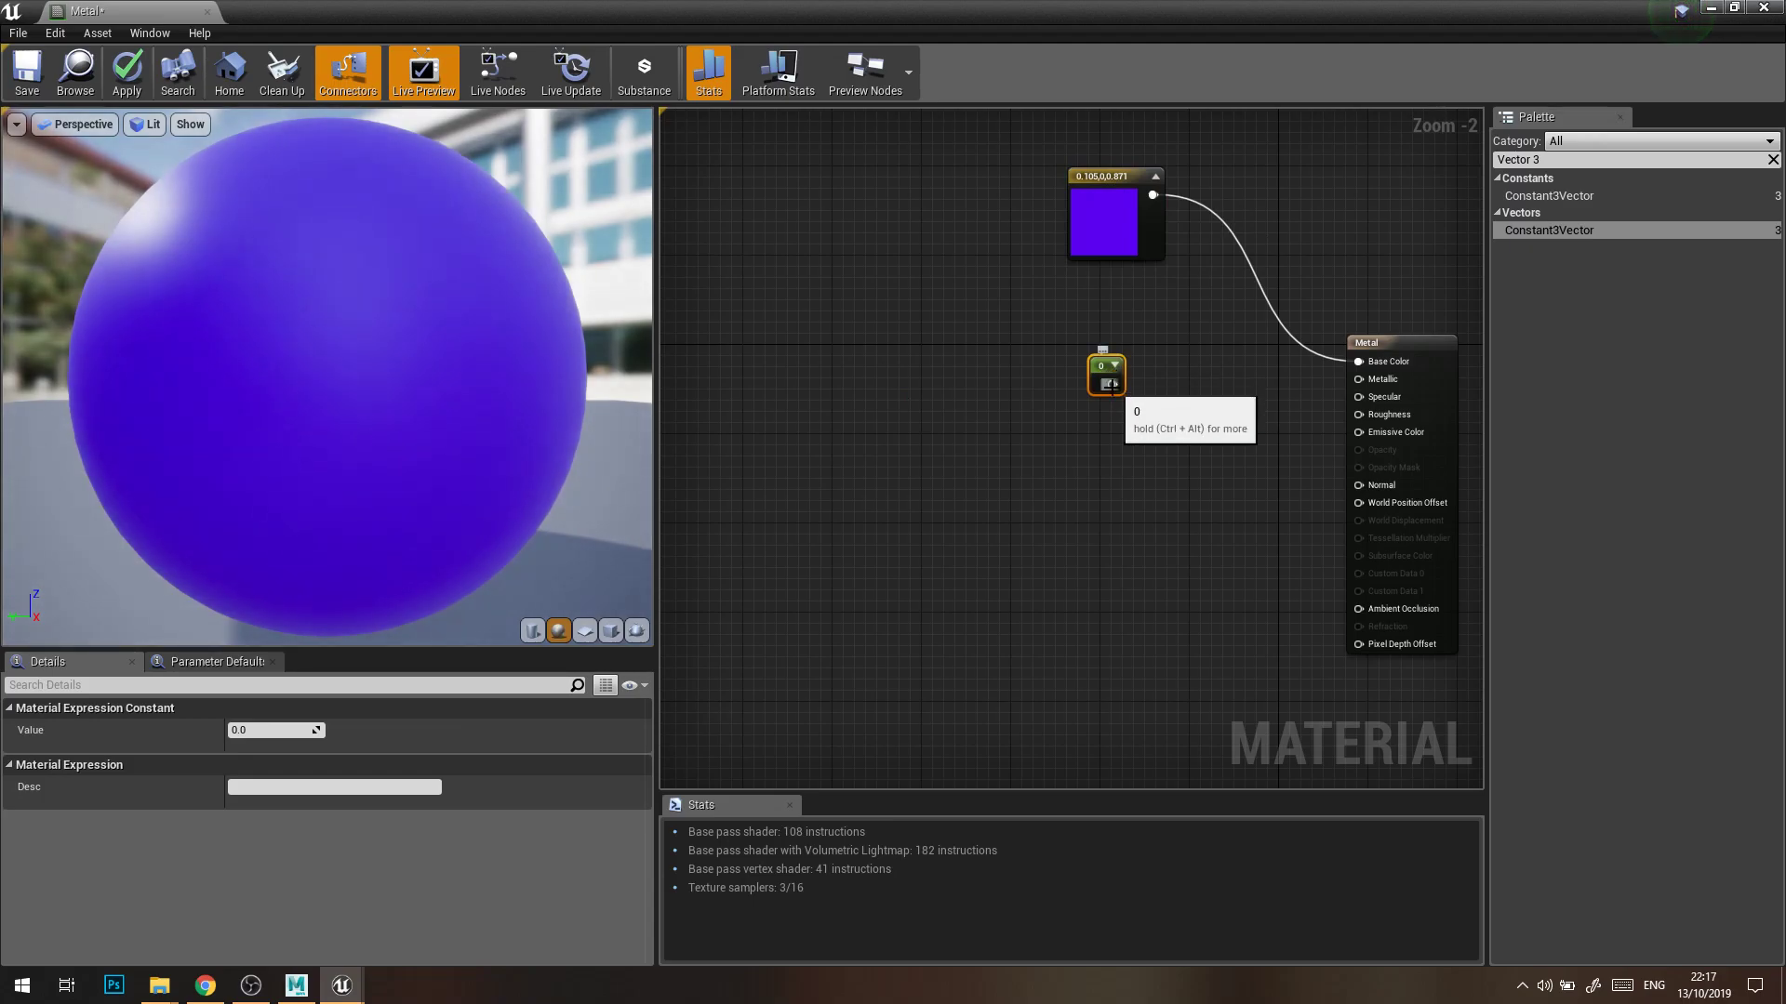
click(1040, 482)
click(1098, 364)
click(1115, 365)
drag(1136, 410, 1084, 391)
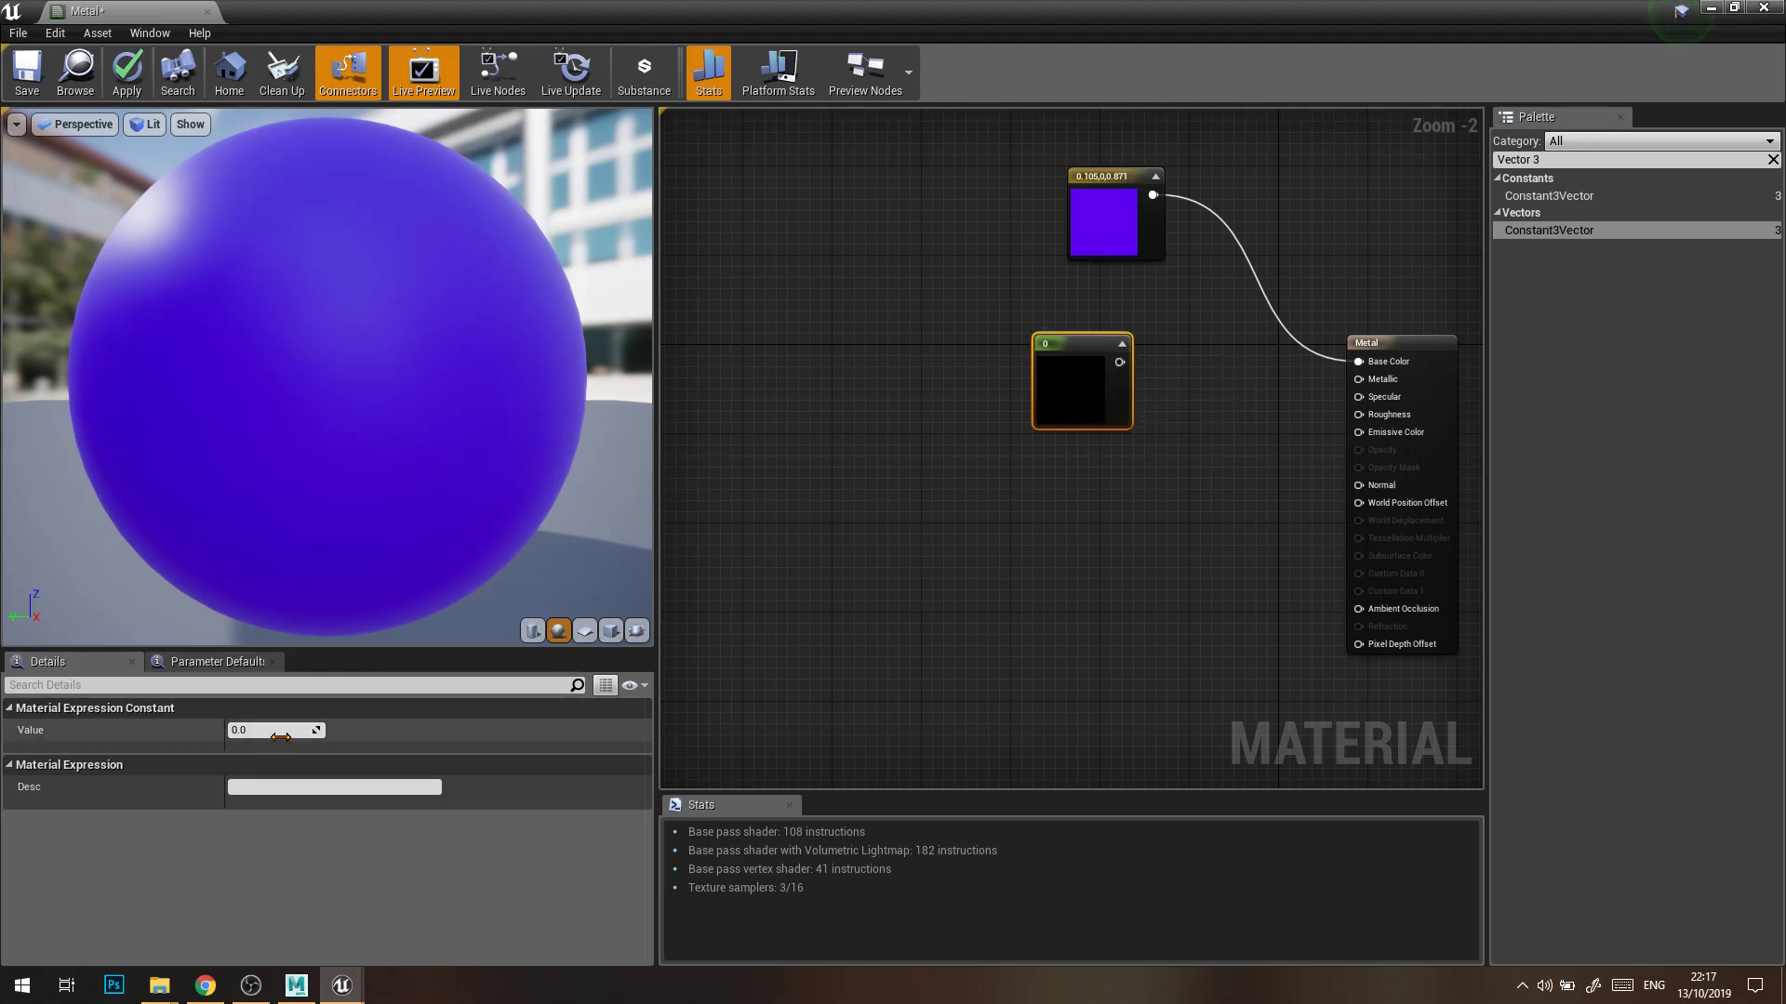
text(1)
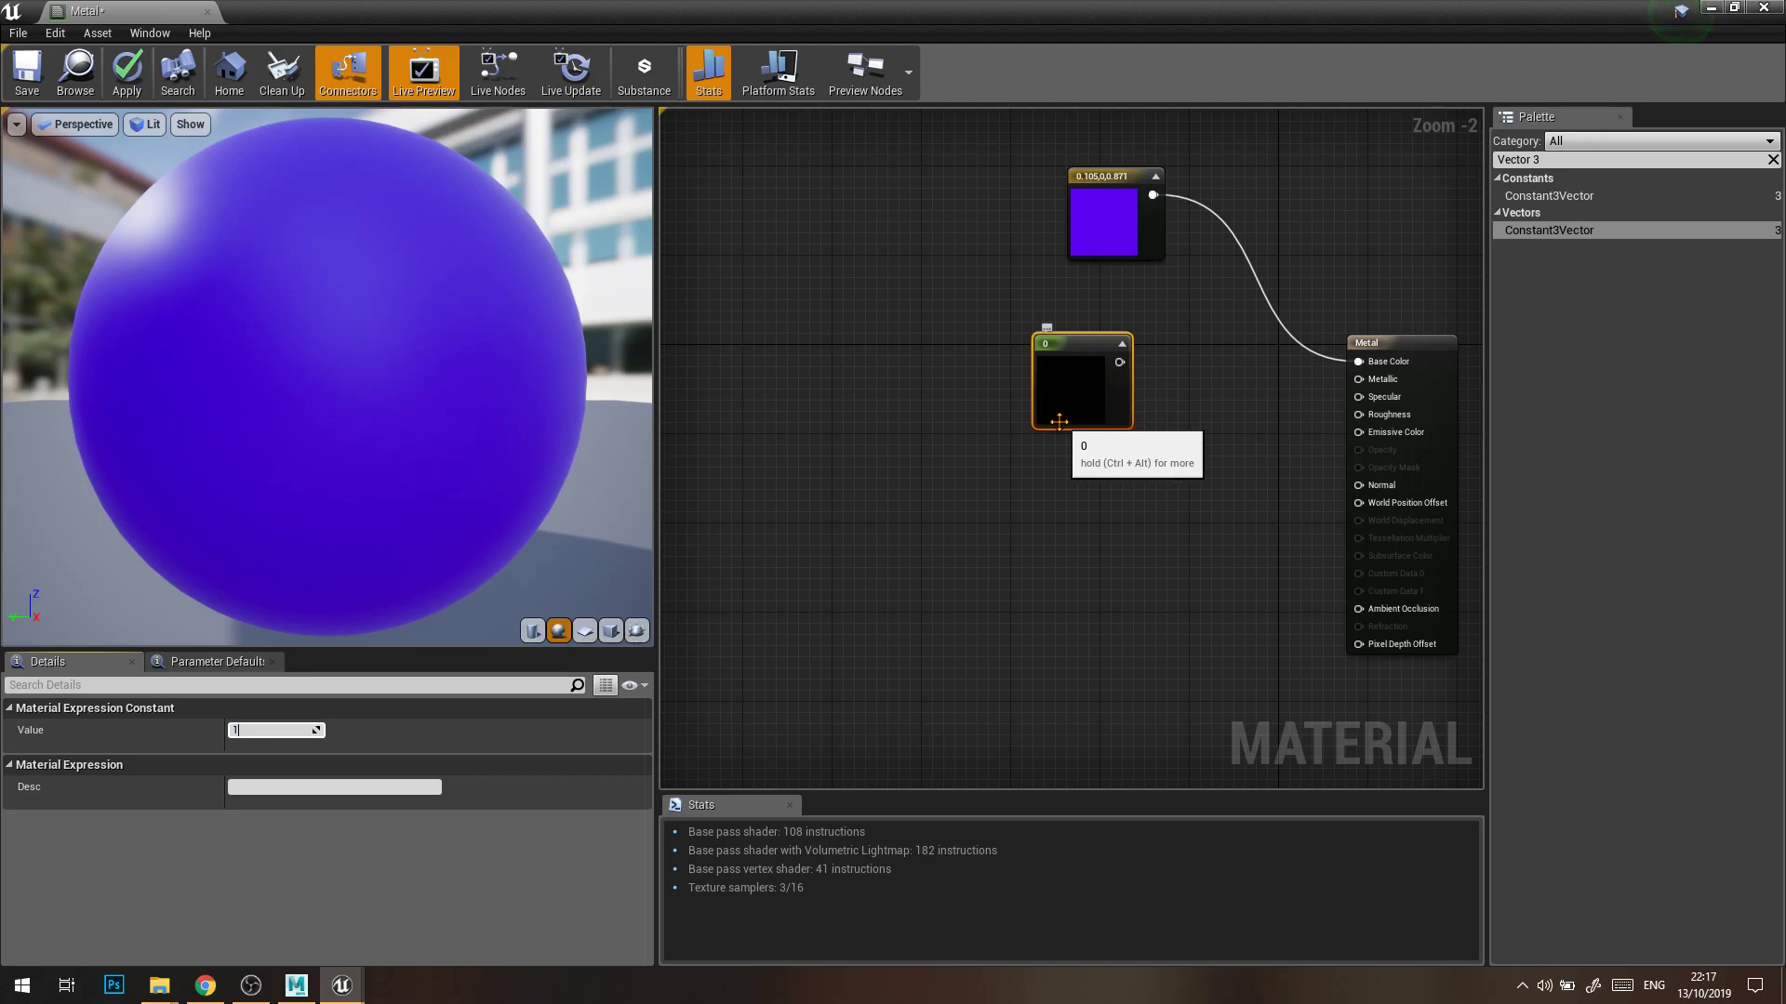
key(Return)
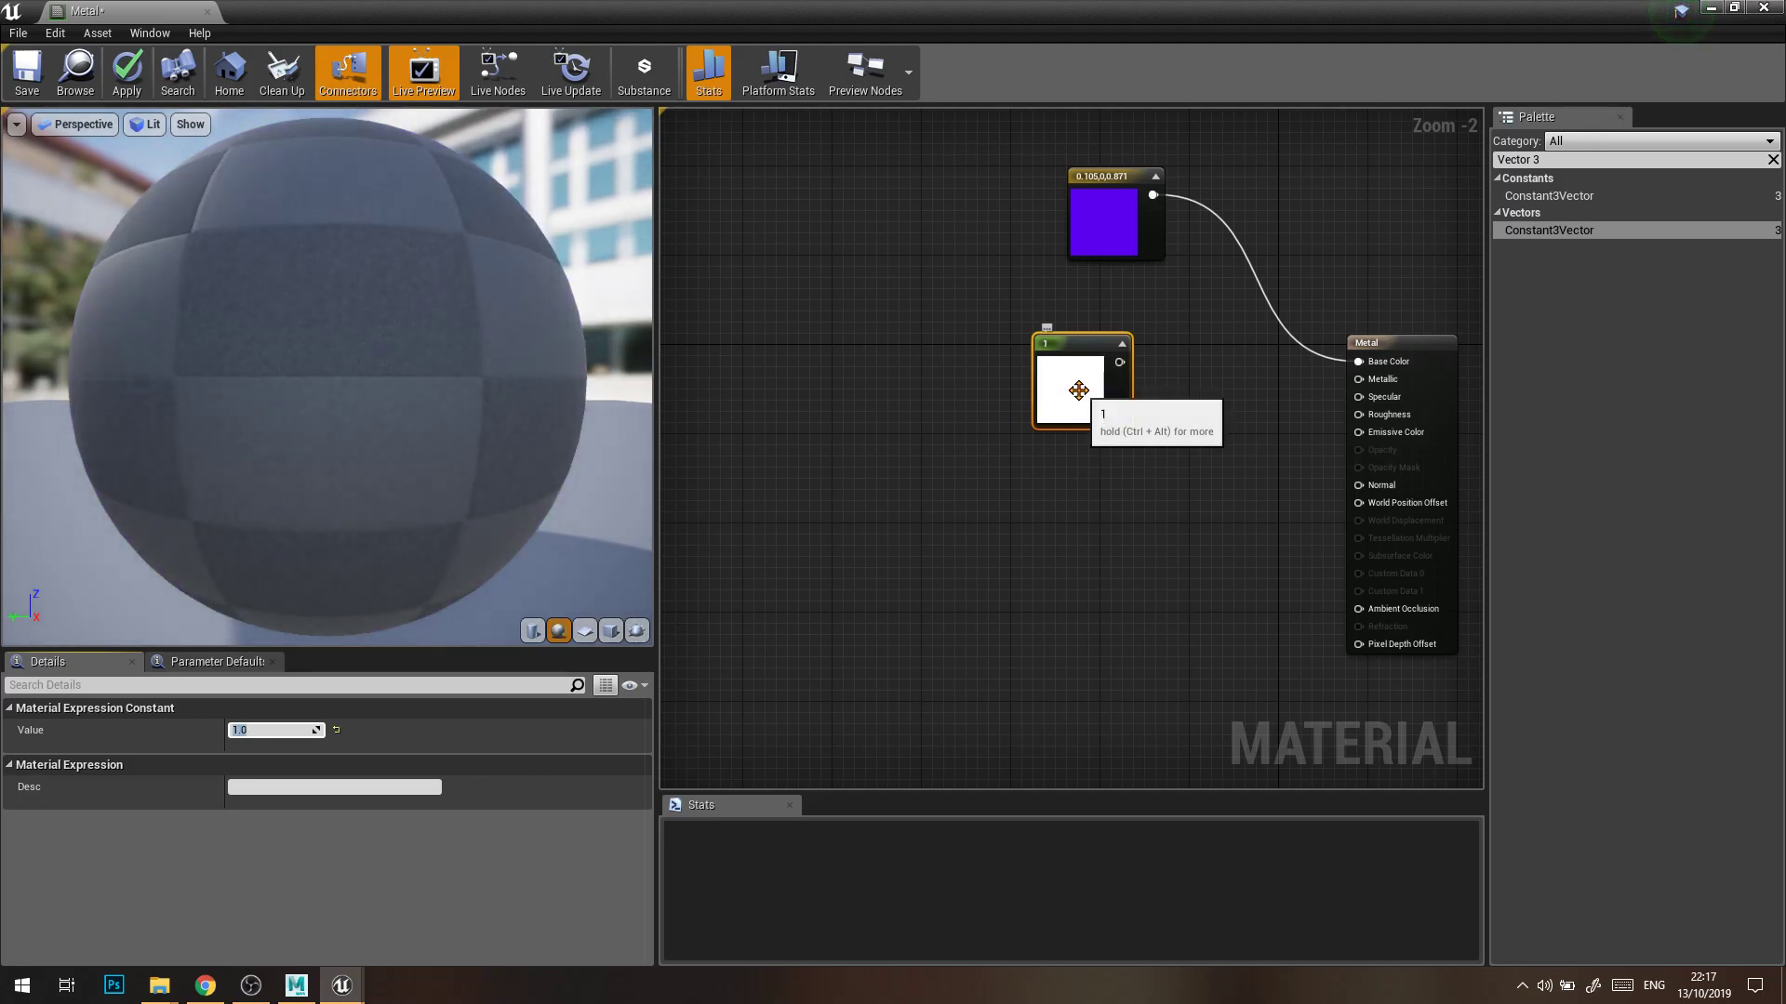
Move the Constant node closer, connect it to the Metal node's Metallic input, and turn on Live Update
click(1167, 395)
click(1084, 374)
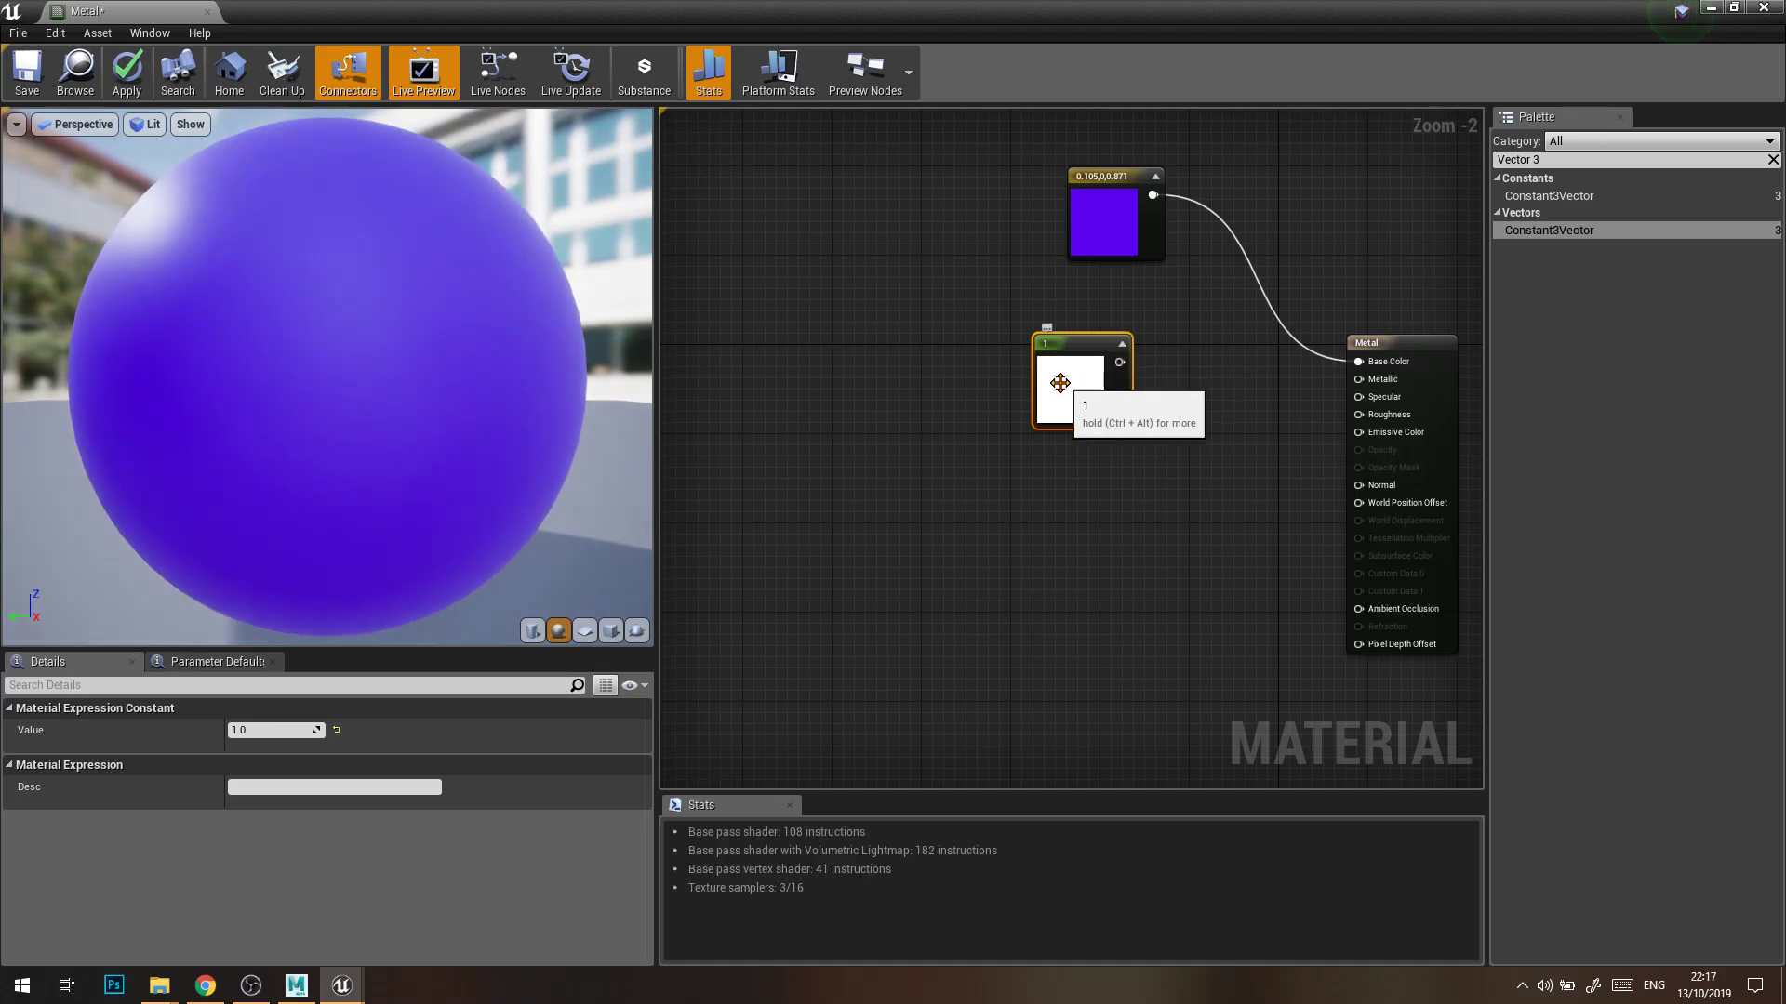
drag(1093, 389, 1129, 328)
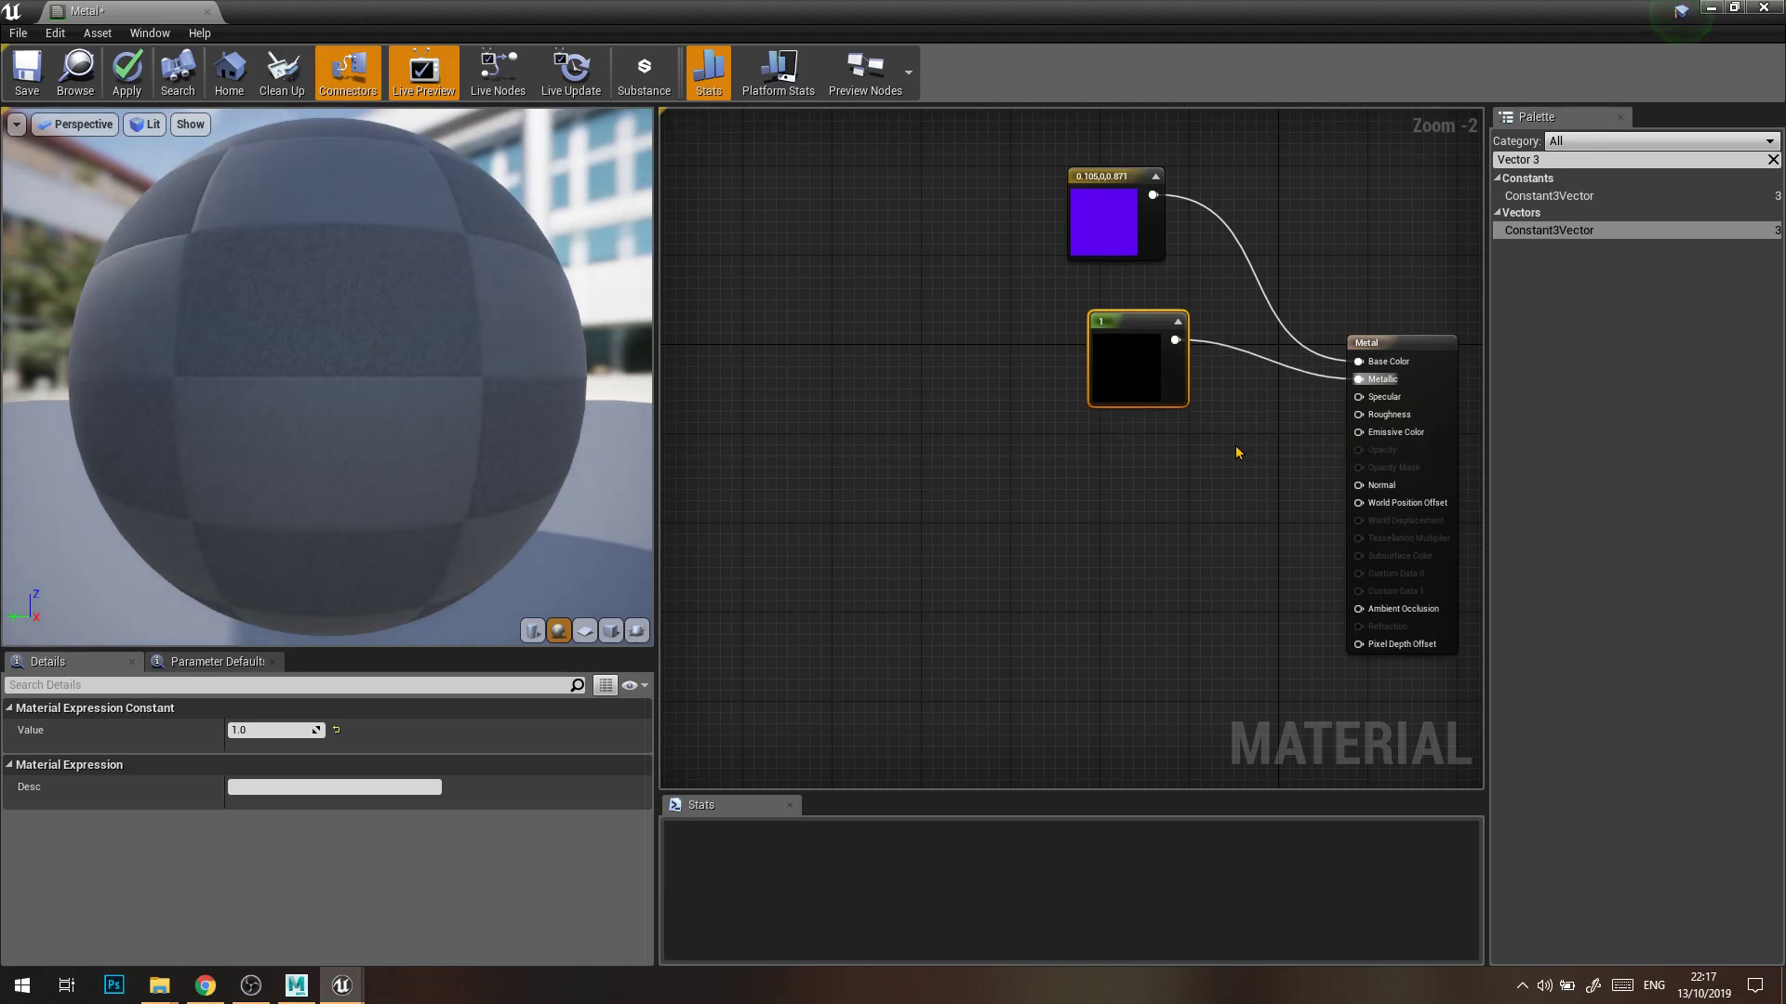
click(746, 455)
drag(419, 434, 438, 359)
scroll(488, 390, down, 5)
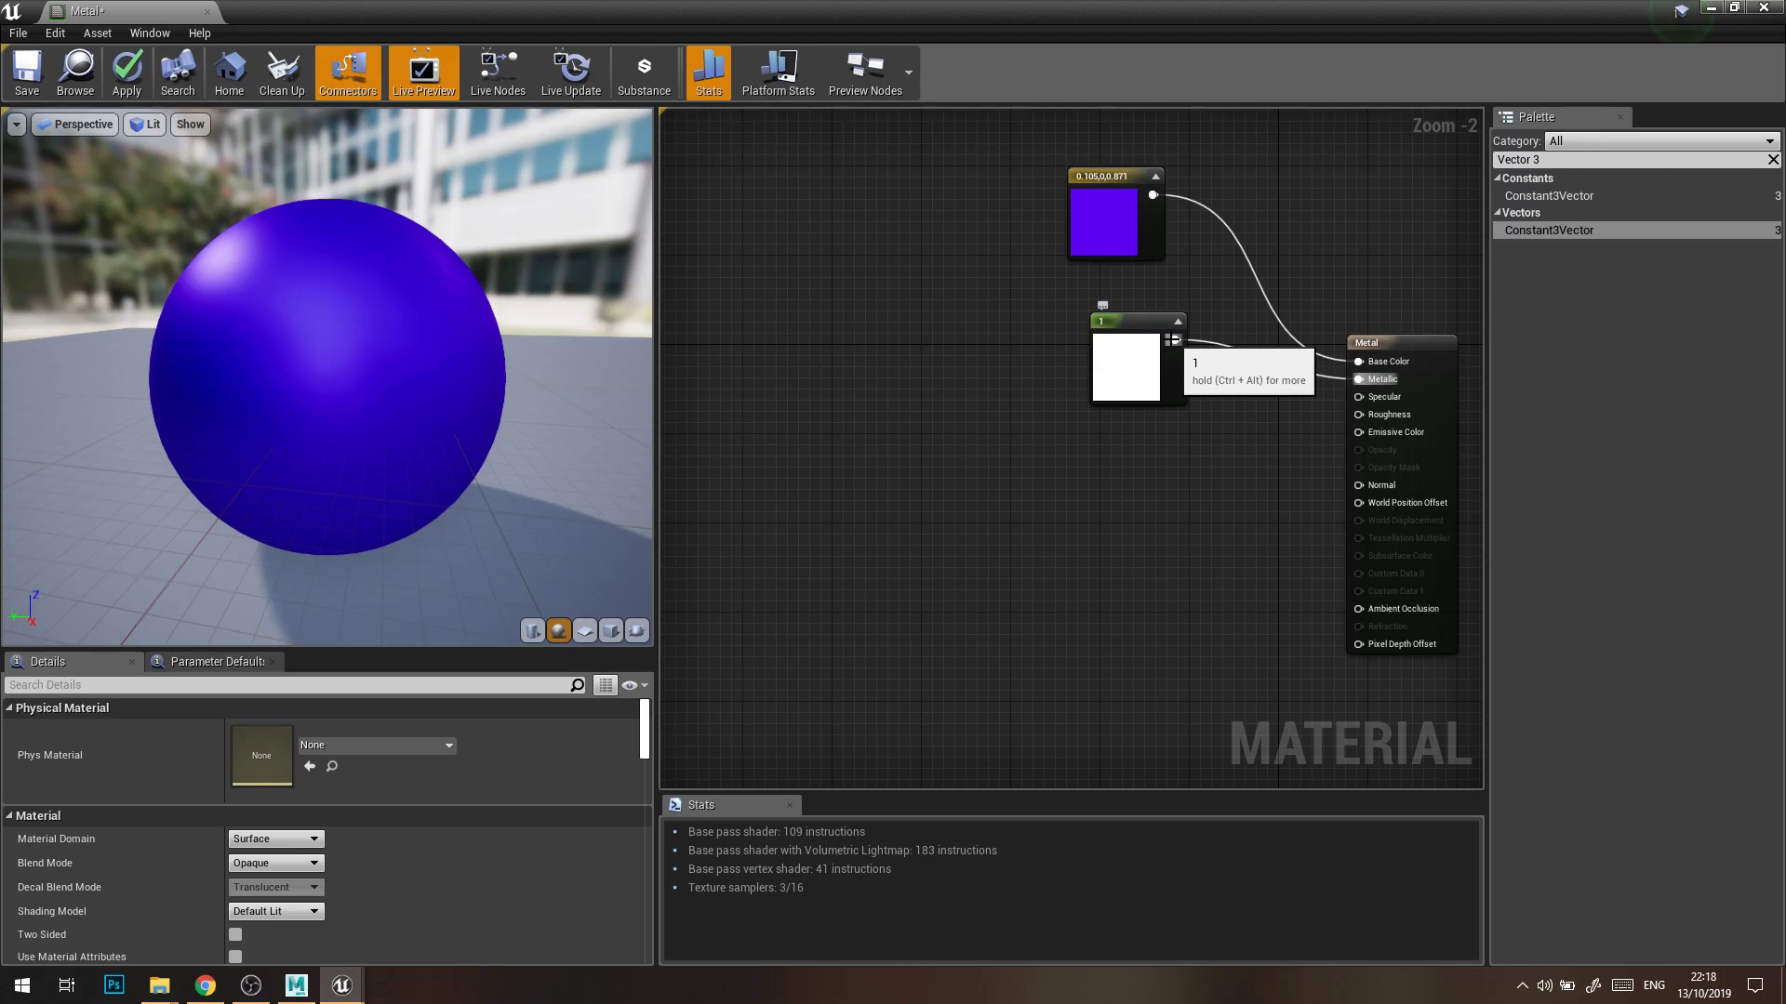
click(571, 73)
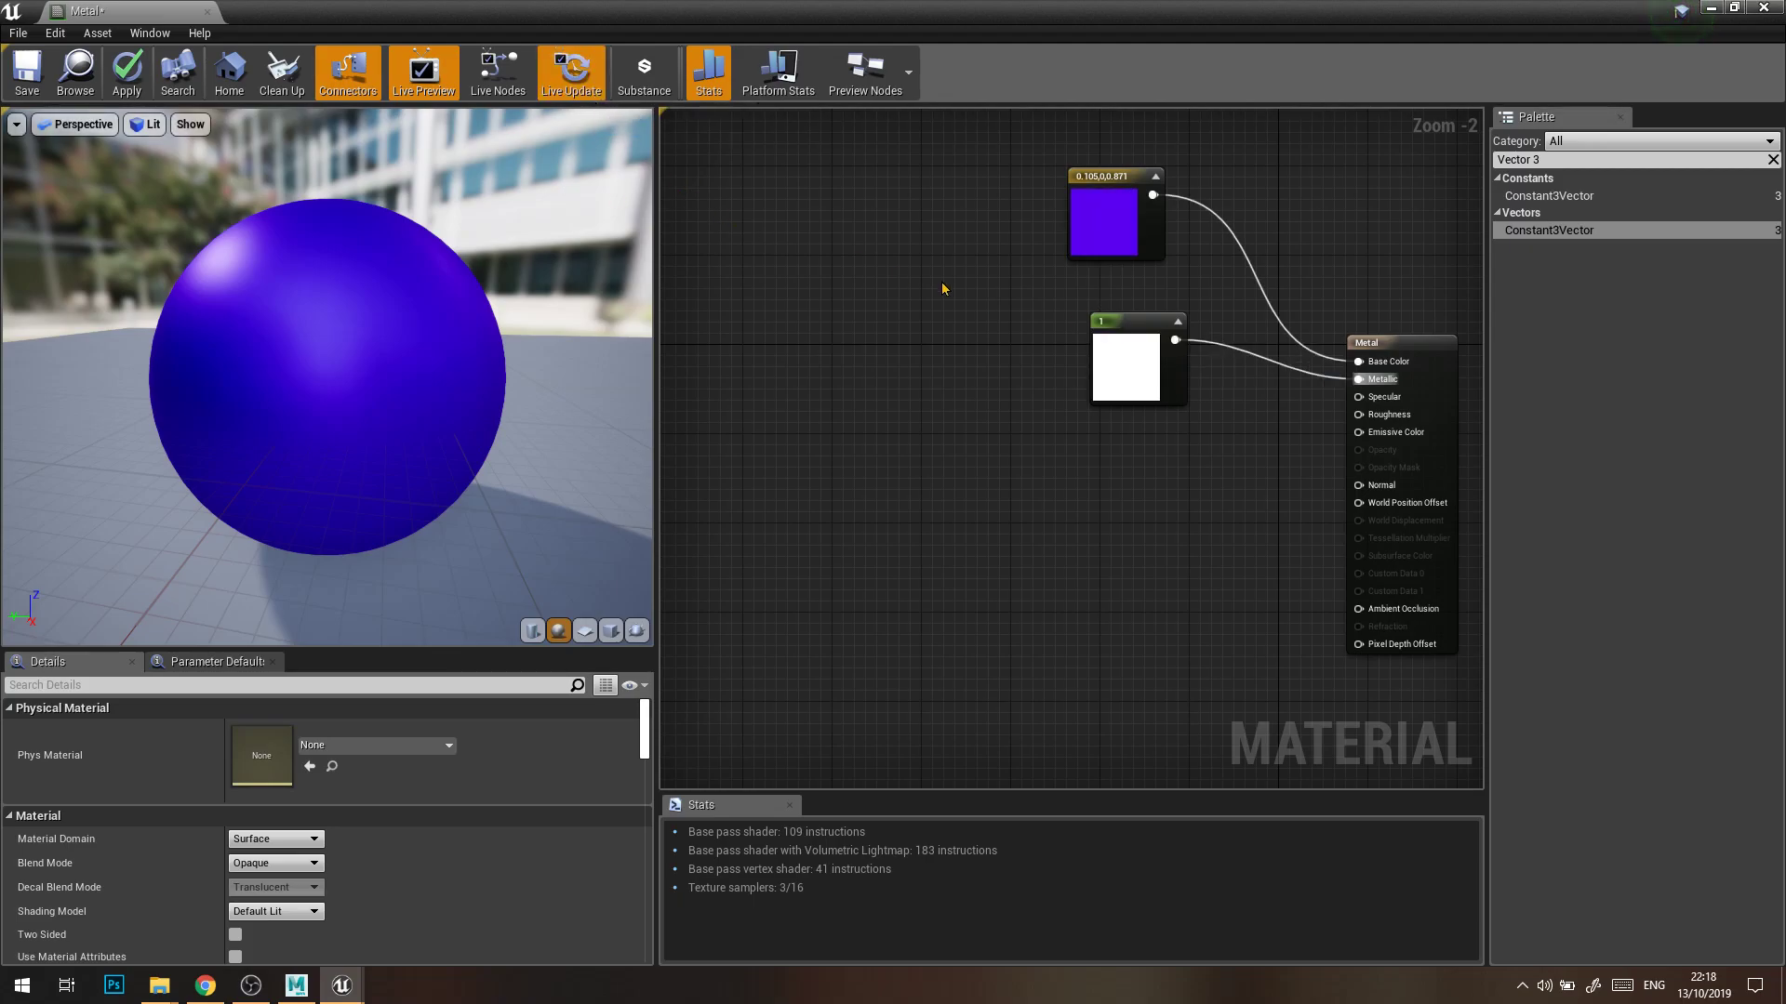
Break the Constant node's link to Metallic to compare the preview sphere, and reconnect it
right_click(1175, 340)
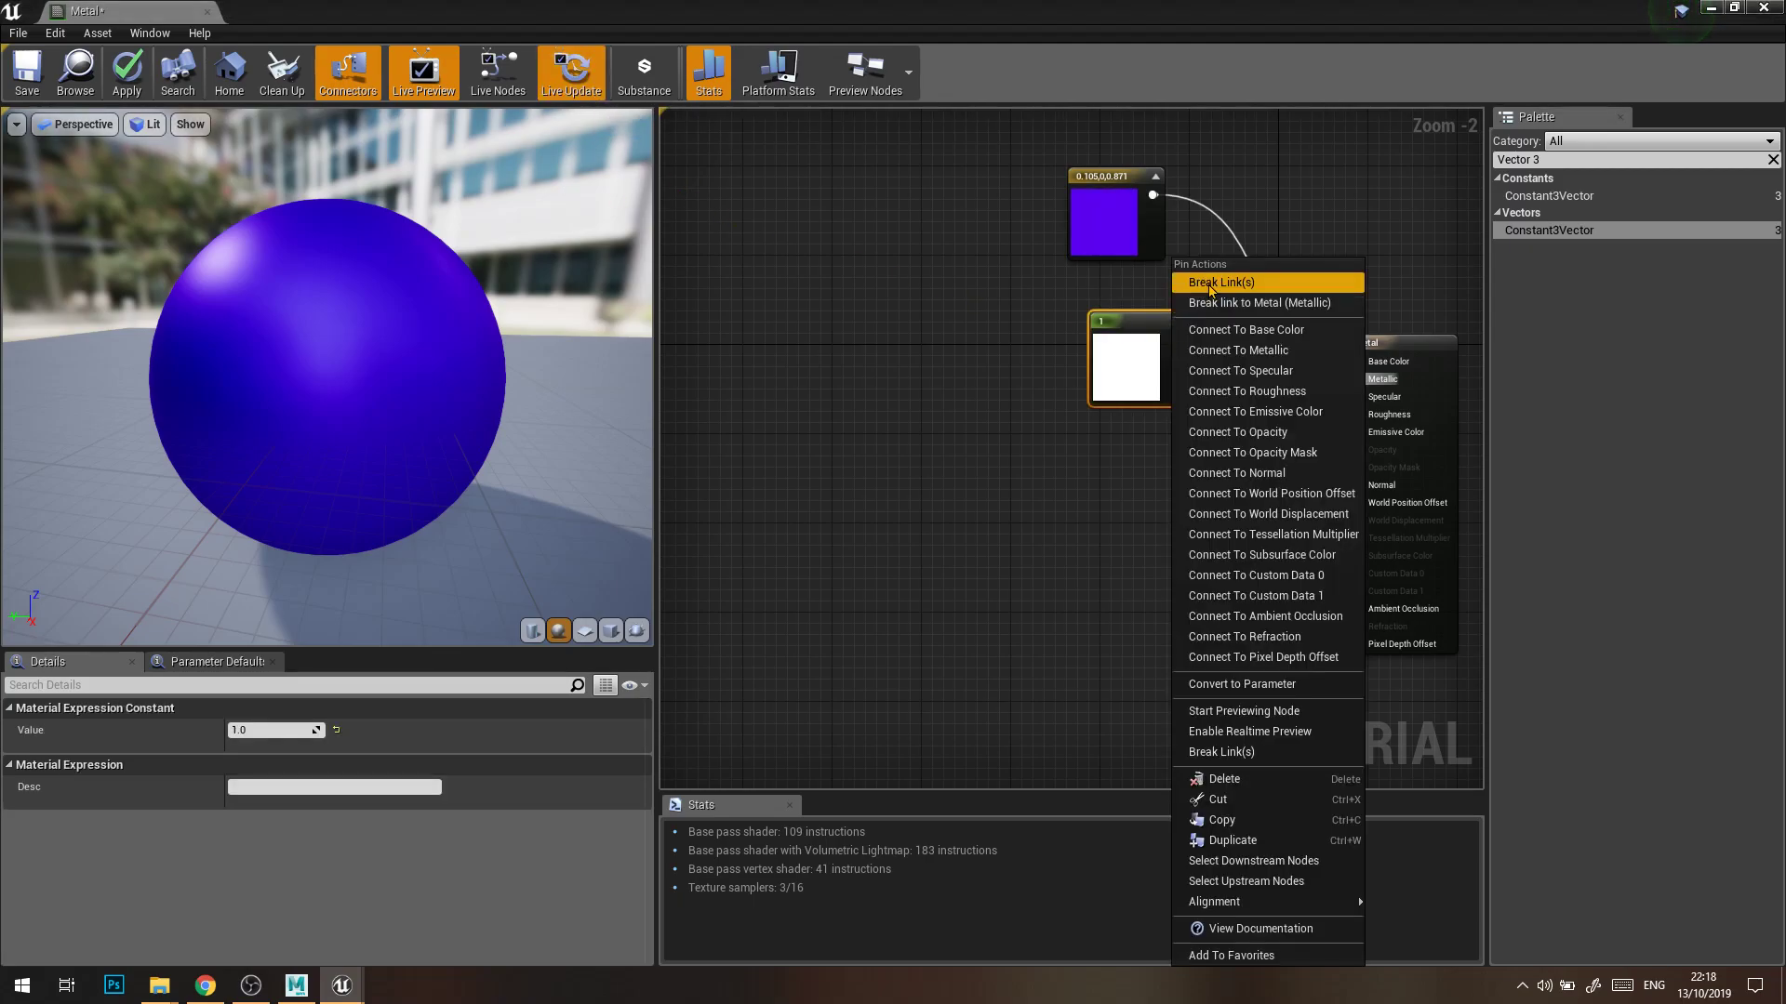
click(1210, 284)
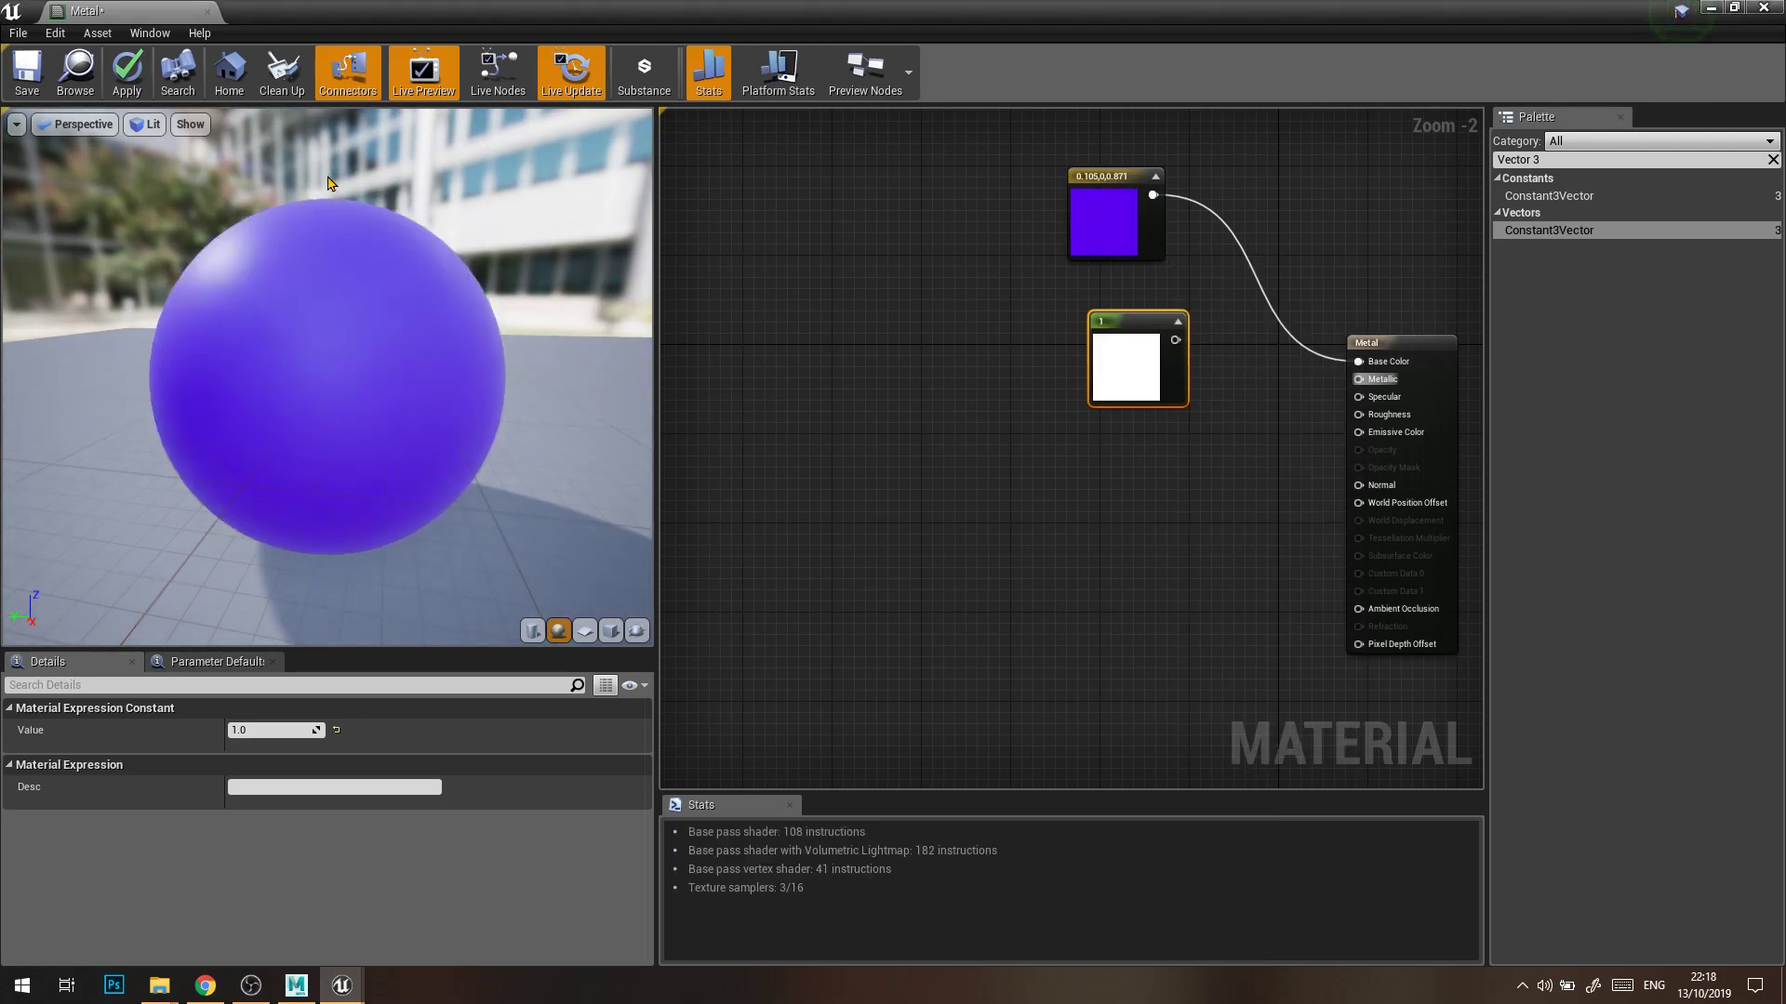
drag(292, 405, 456, 409)
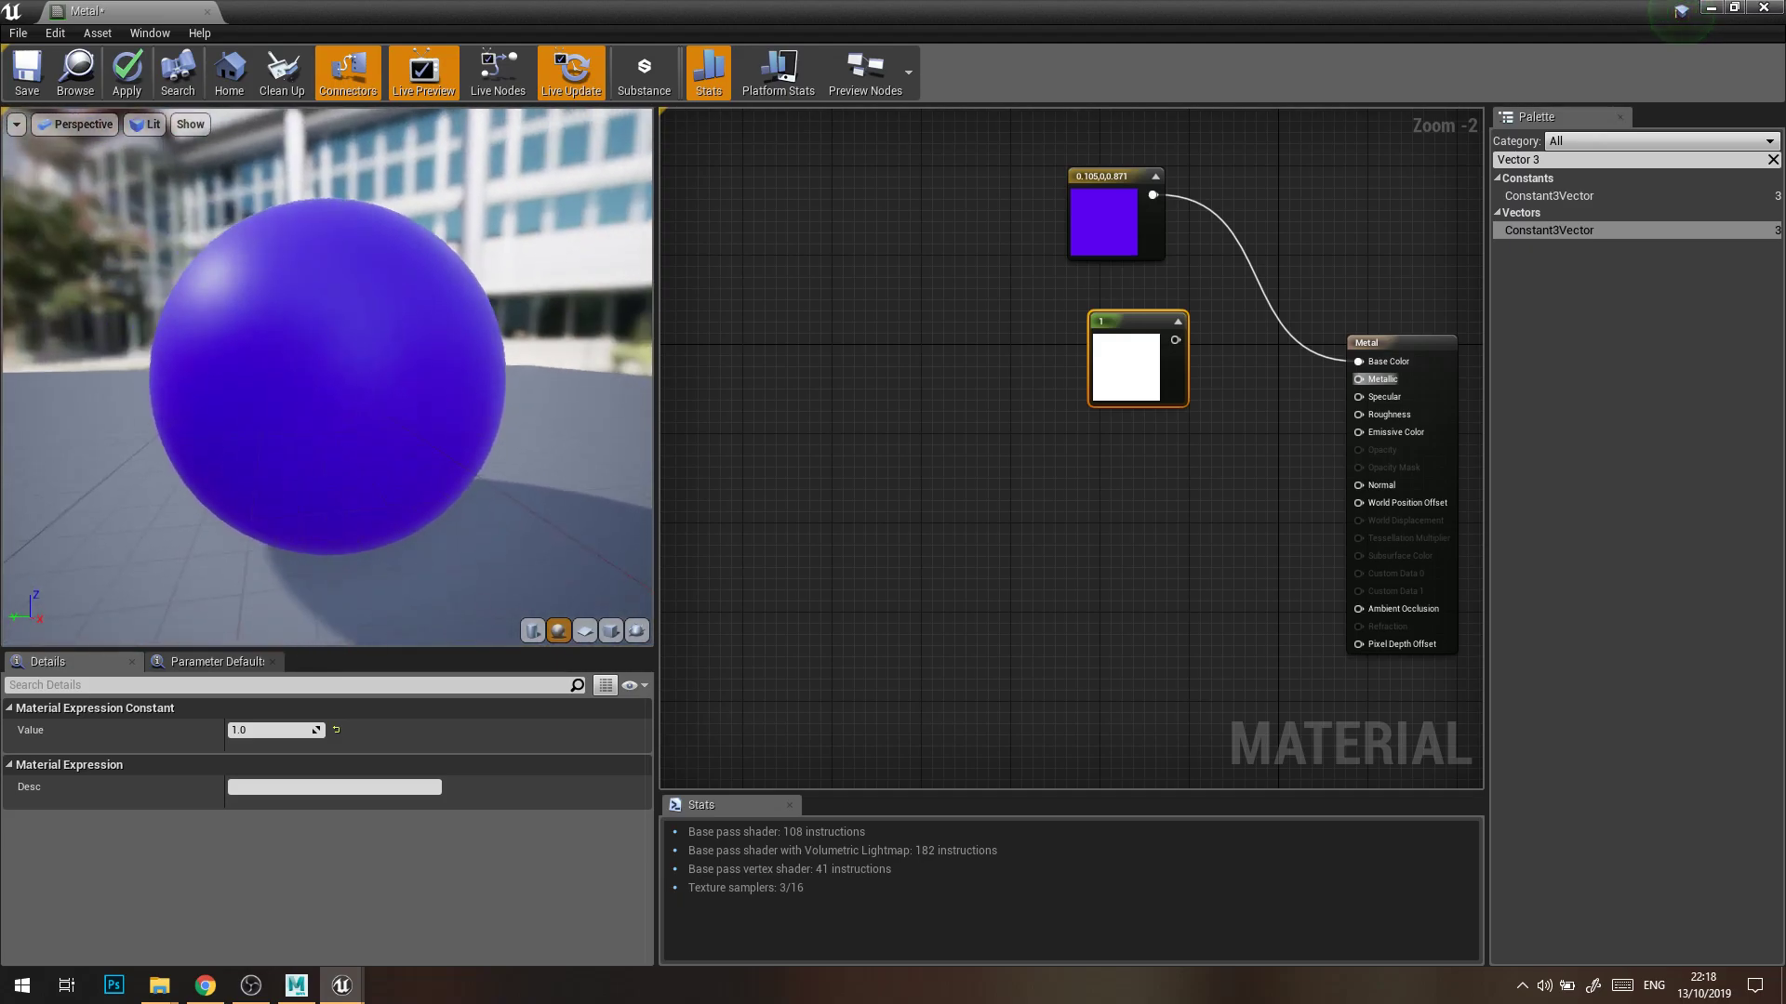
drag(1175, 339, 1369, 381)
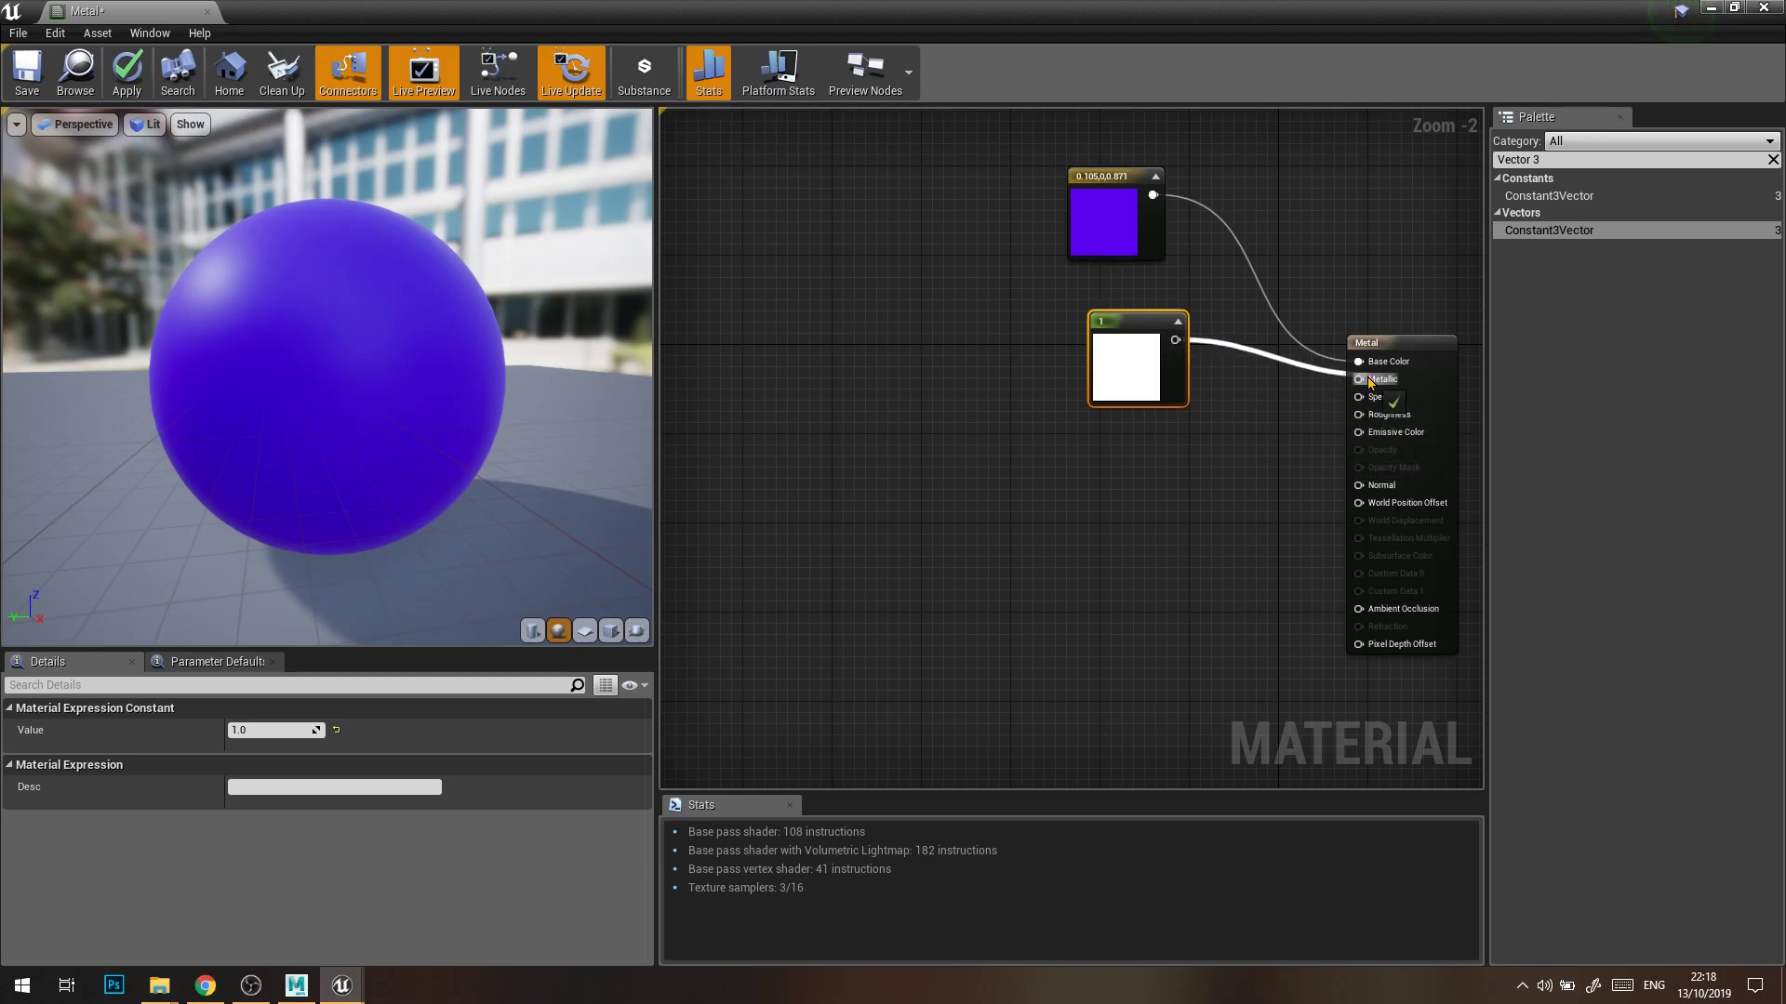
drag(1370, 381, 1369, 380)
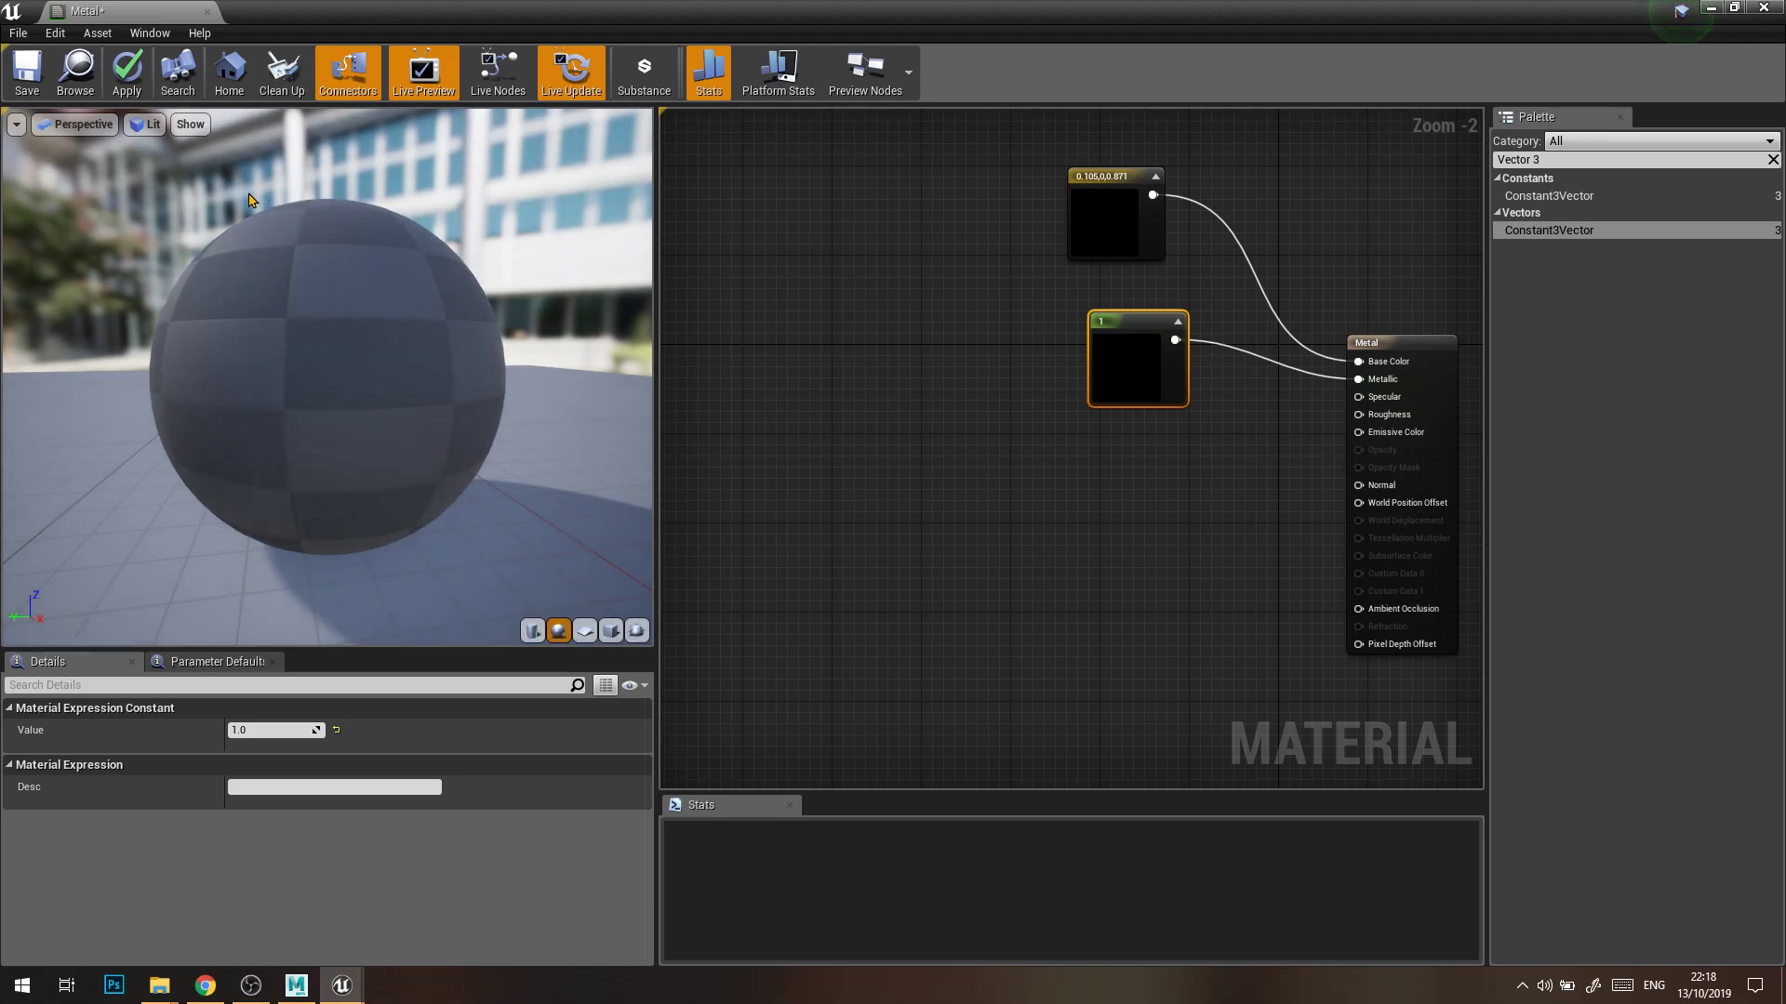
Set the Constant3Vector to a golden yellow from the color wheel, about R 0.871, G 0.665, B 0.063, and nudge the node right
double_click(1099, 228)
click(1483, 409)
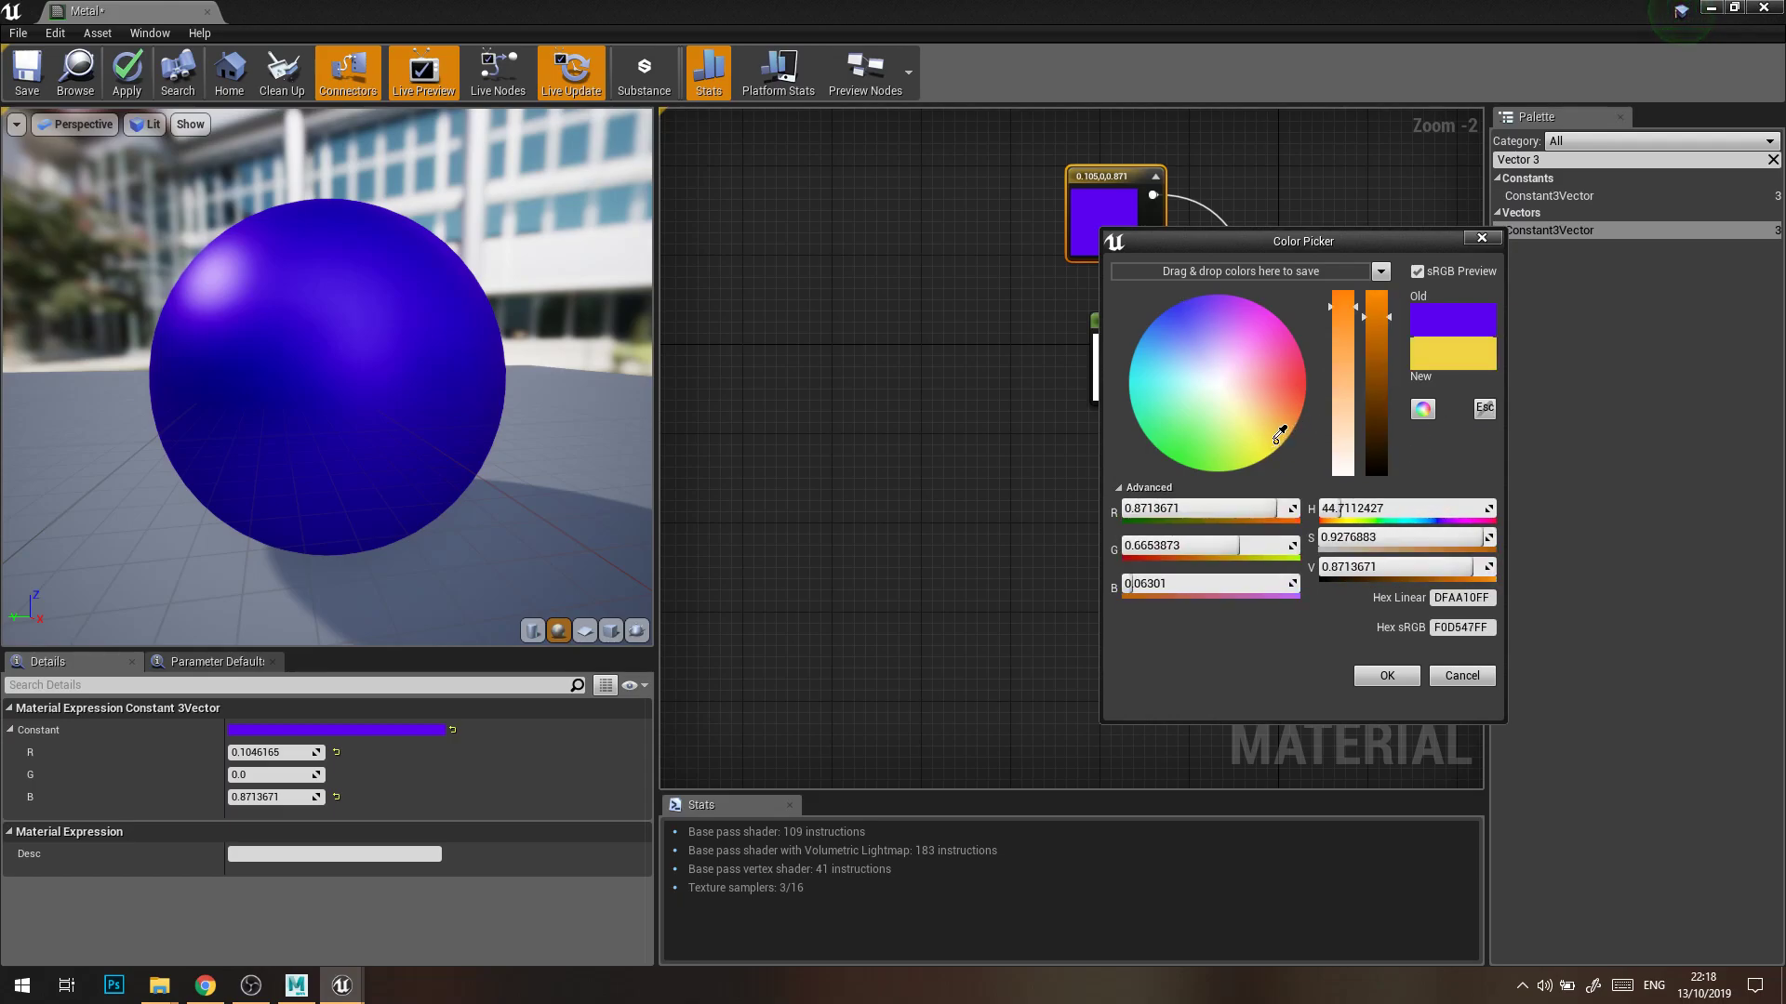
click(1278, 434)
click(1386, 675)
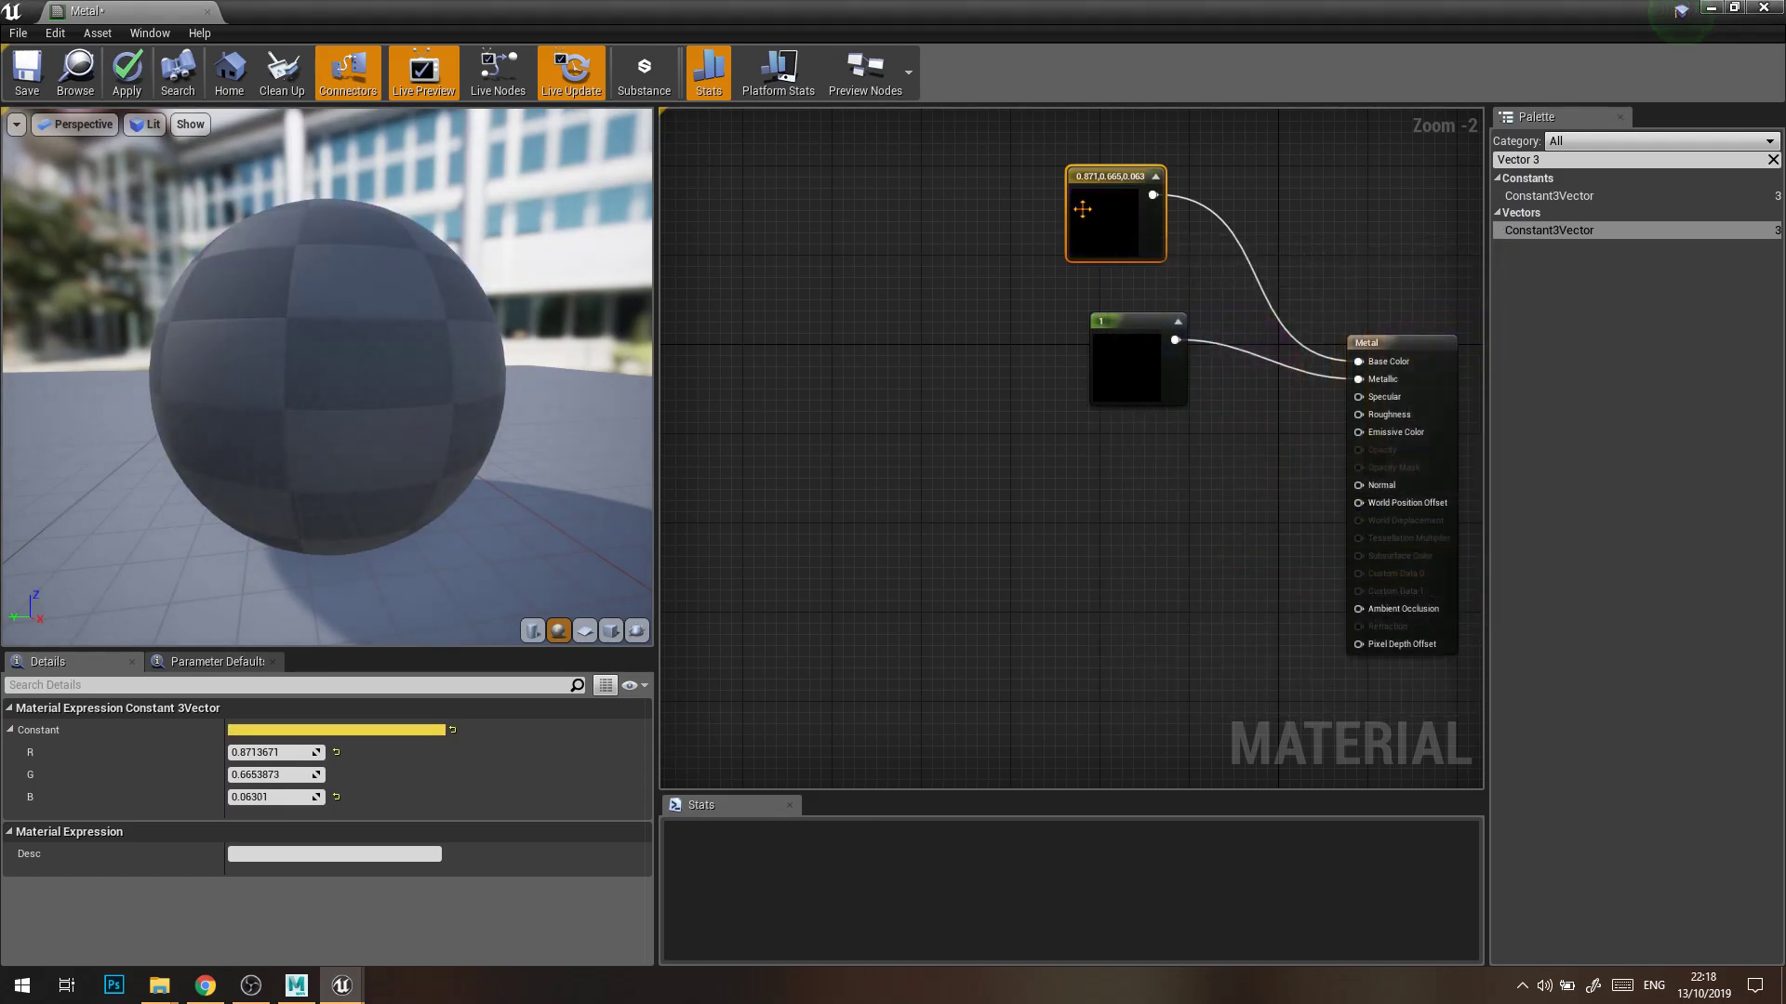
drag(1079, 218, 1090, 217)
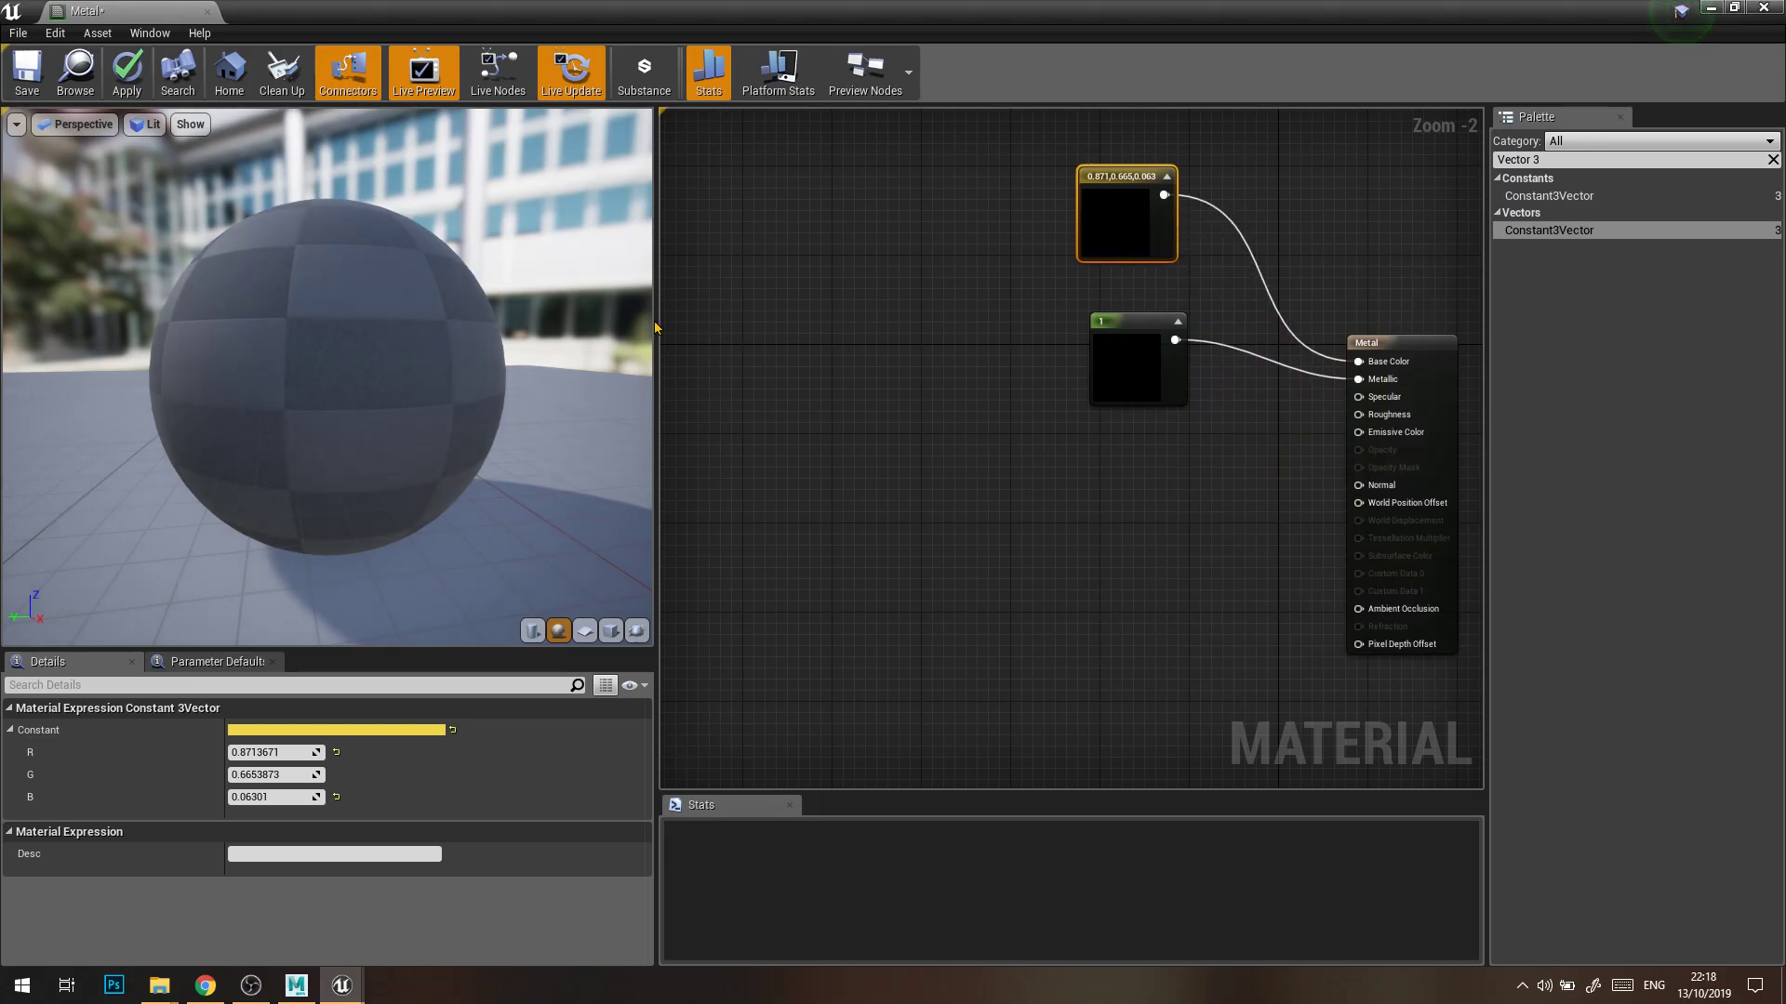
drag(505, 342, 600, 385)
Add a second Constant node below the one connected to Metallic
click(1195, 484)
click(1146, 381)
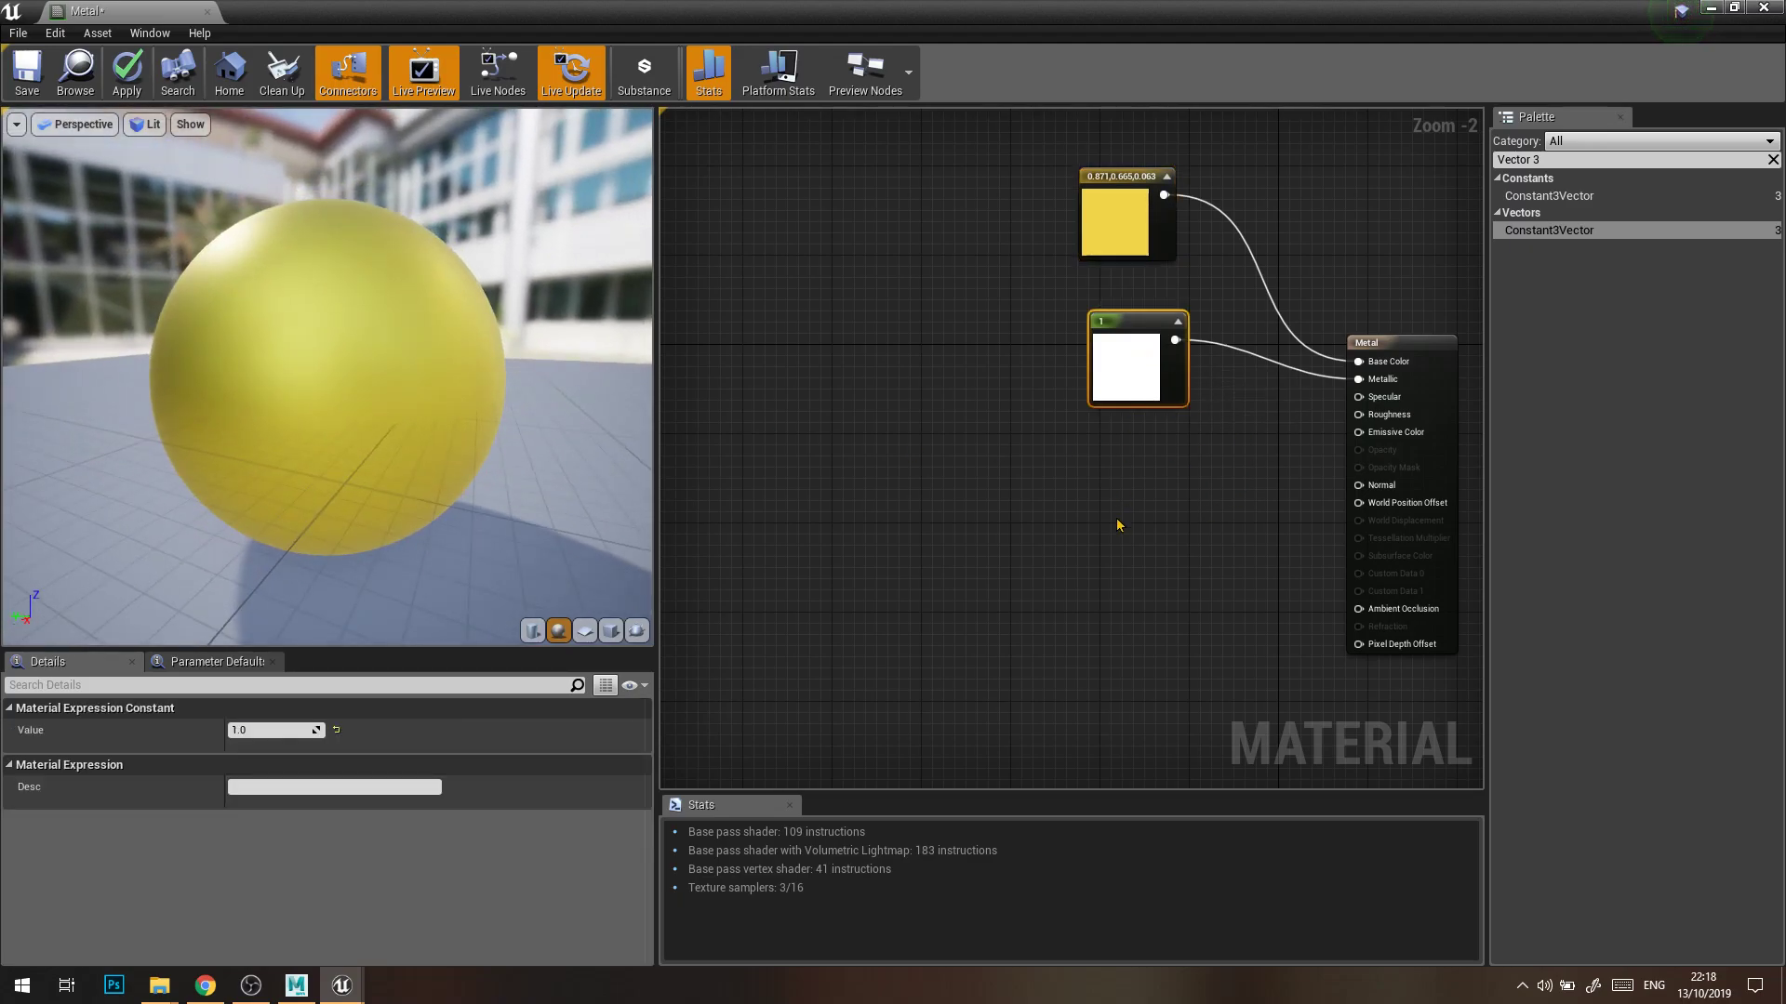
click(1114, 461)
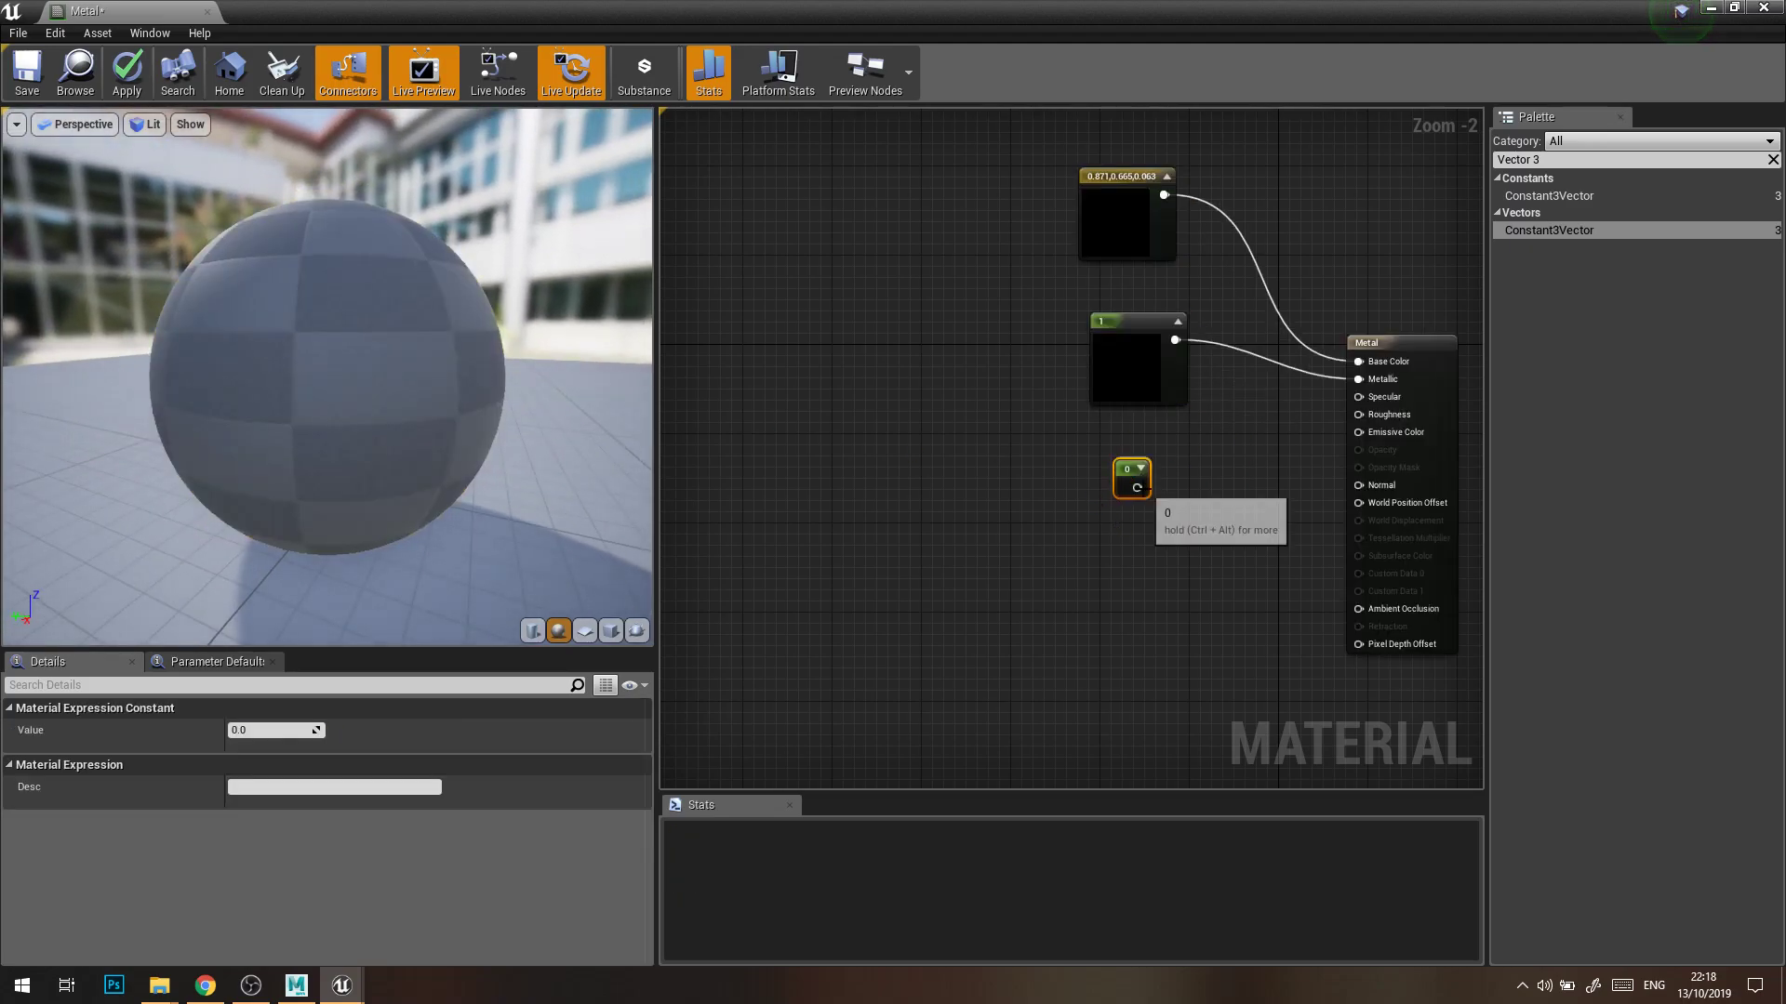
Search the node palette for "Vector 1" and "Vector" and look through the listed vector nodes
click(1552, 159)
key(BackSpace)
text(1)
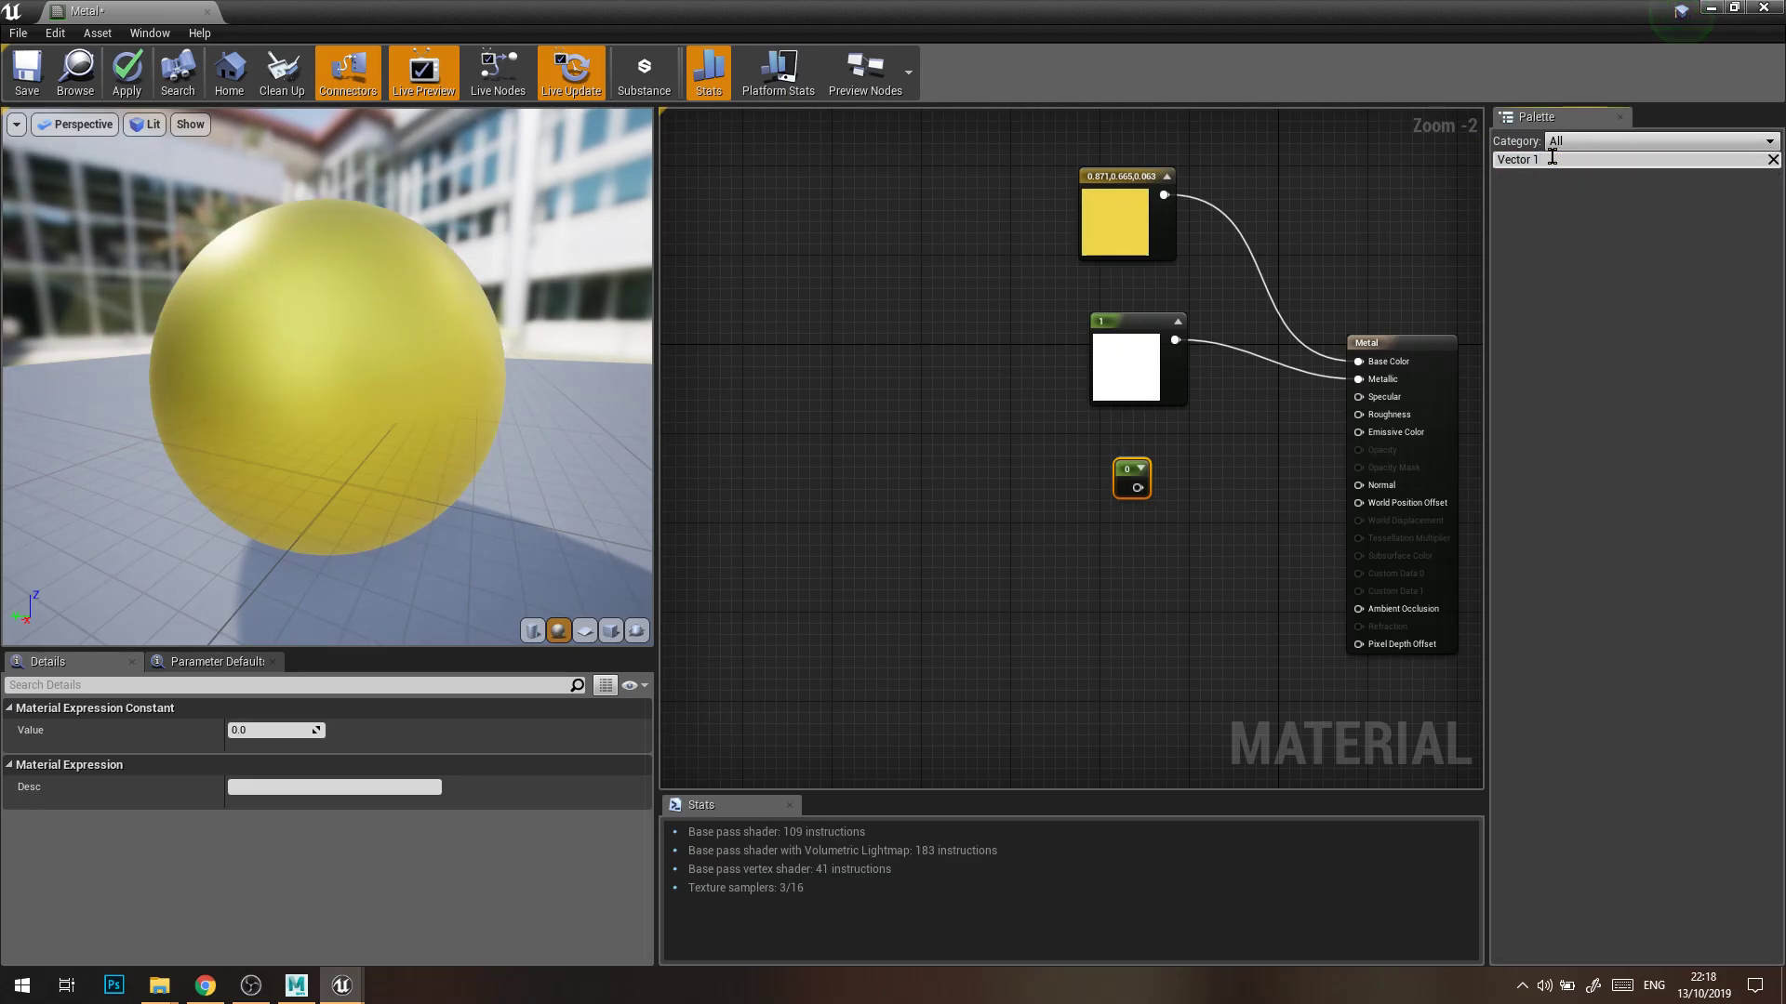
key(BackSpace)
key(BackSpace)
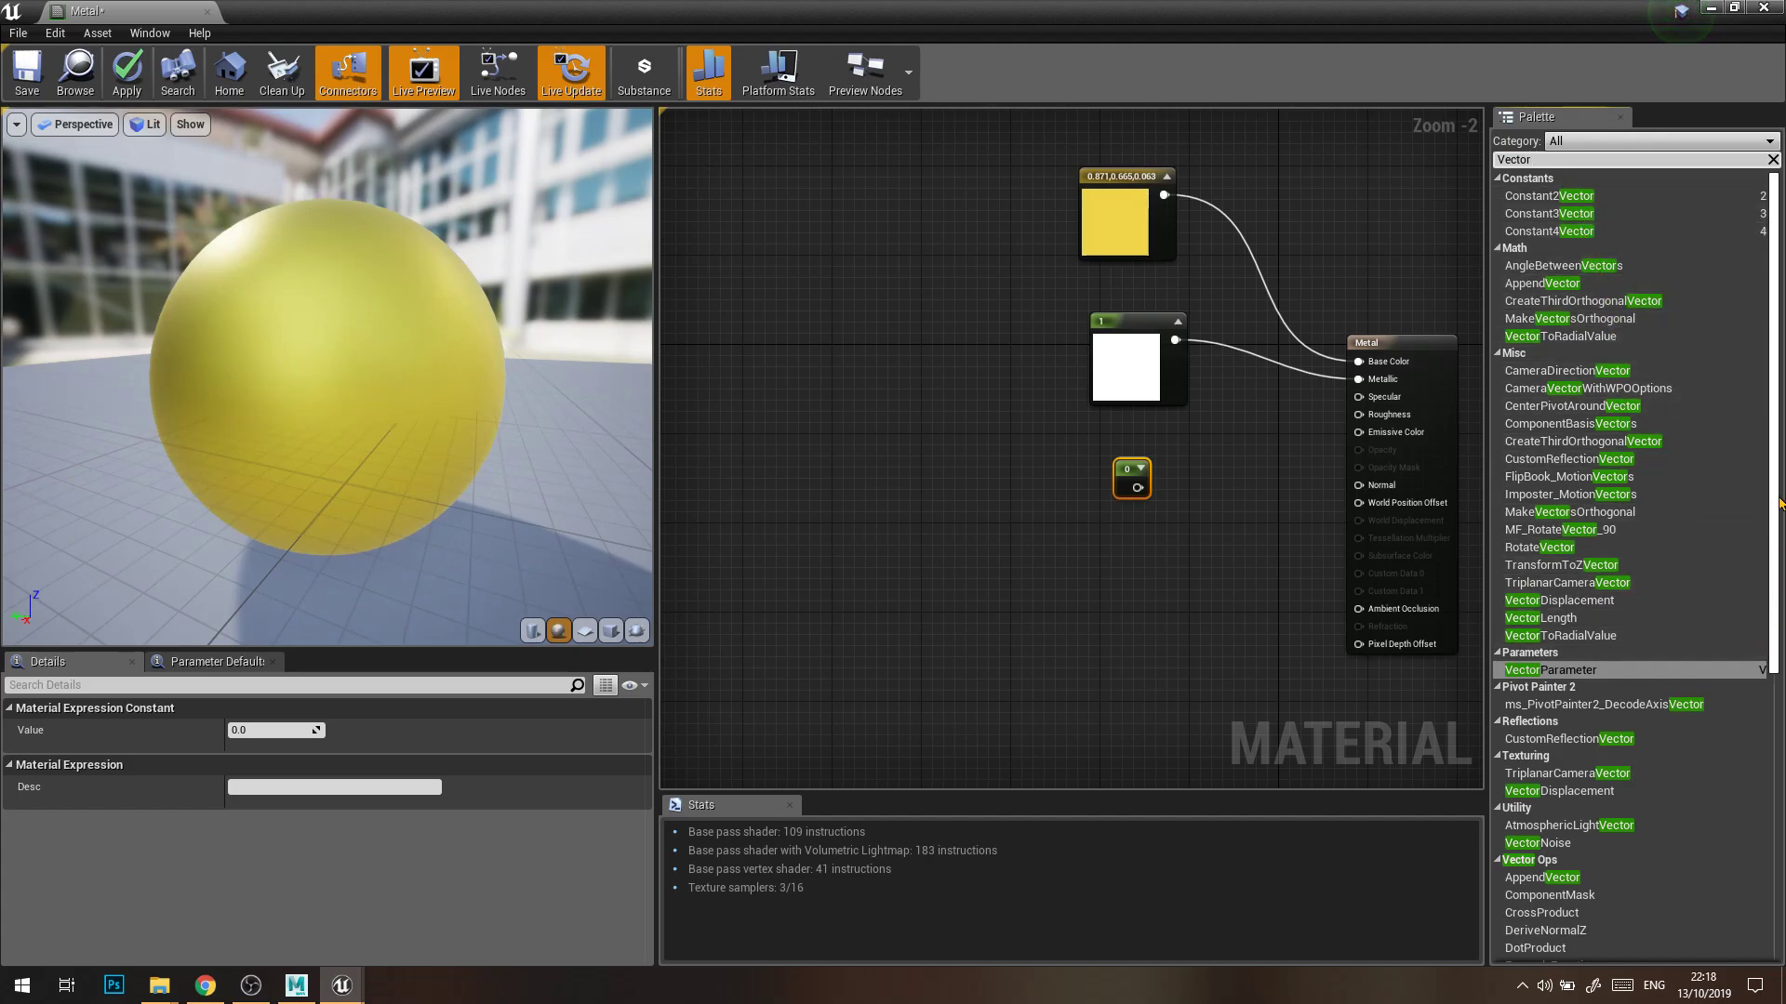
scroll(1776, 514, down, 8)
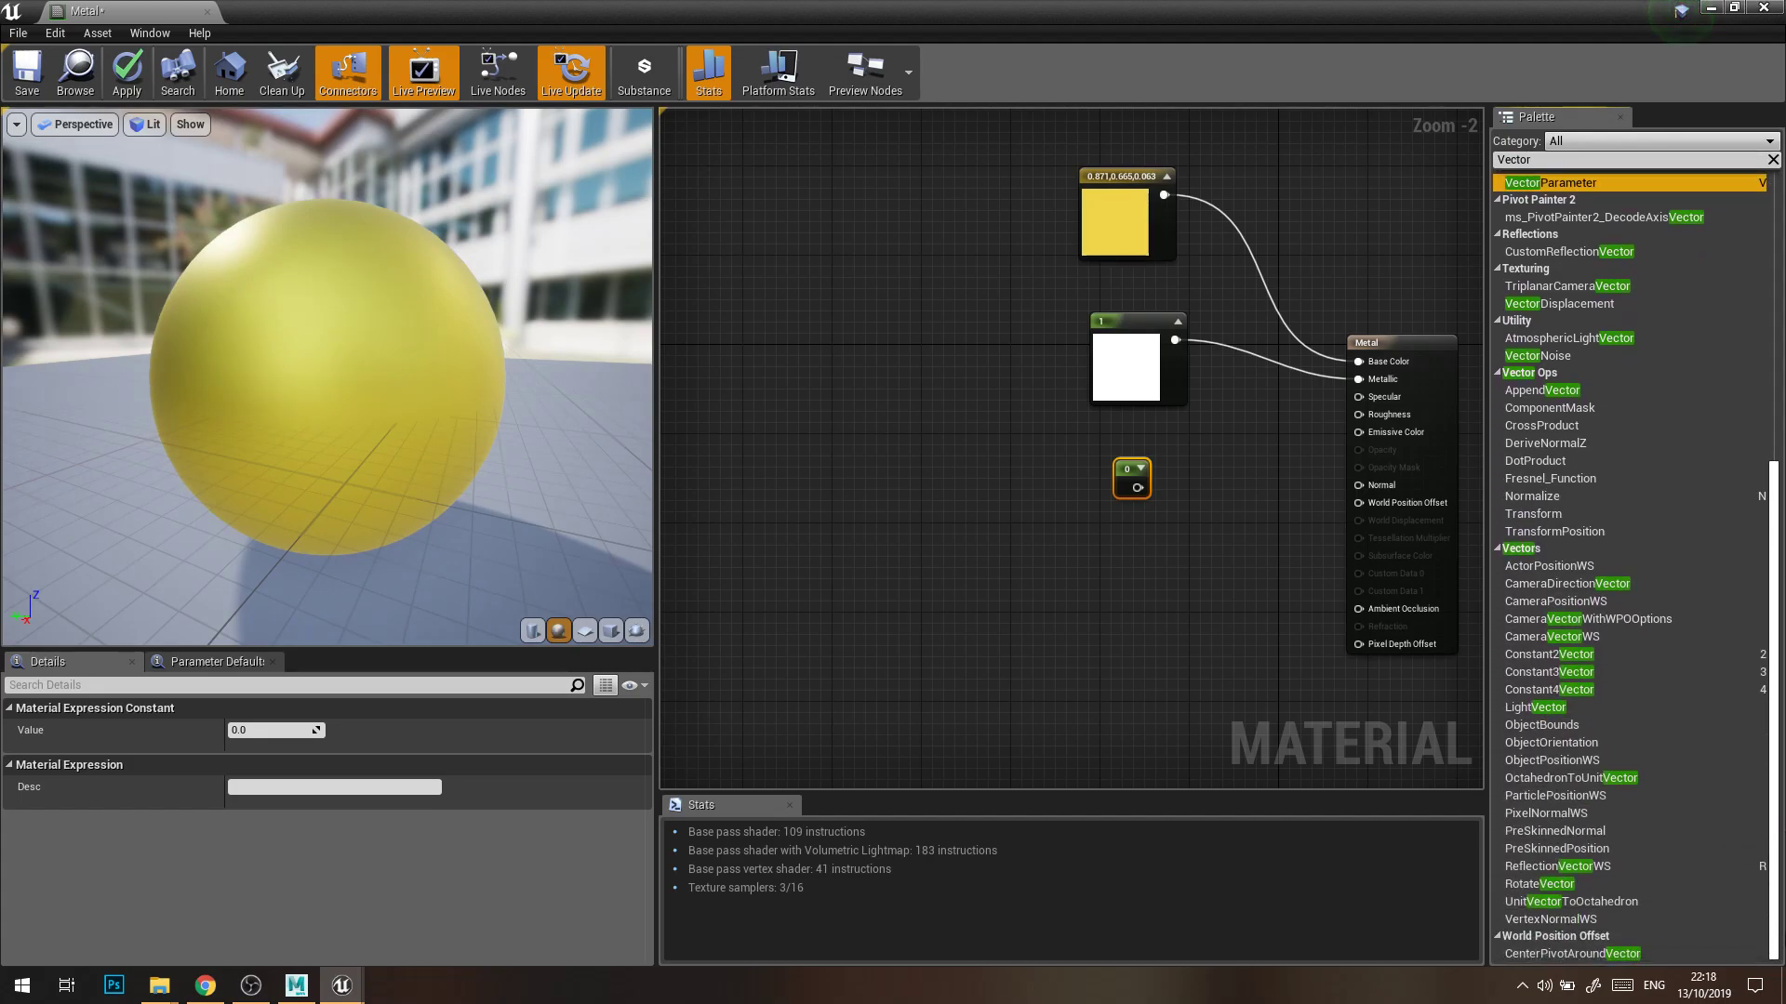
scroll(1778, 823, up, 8)
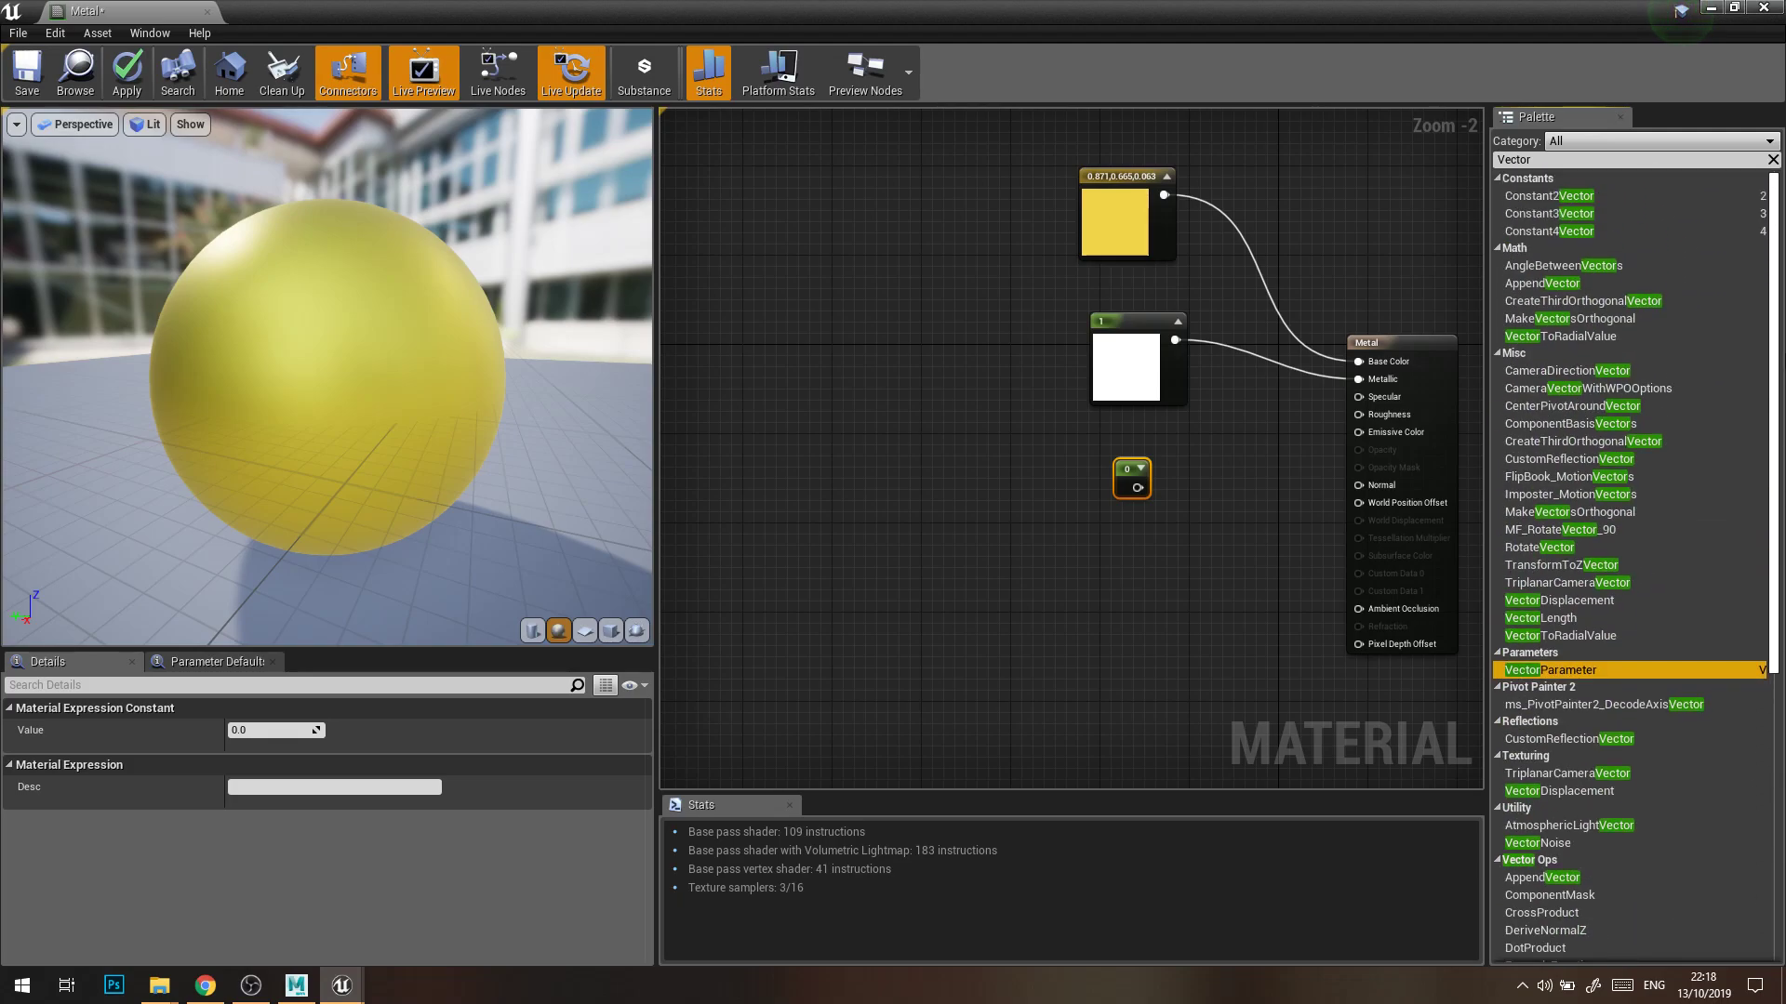
Search the node palette for "constant", place an extra Constant in the graph, and delete it
click(1562, 160)
text(constan)
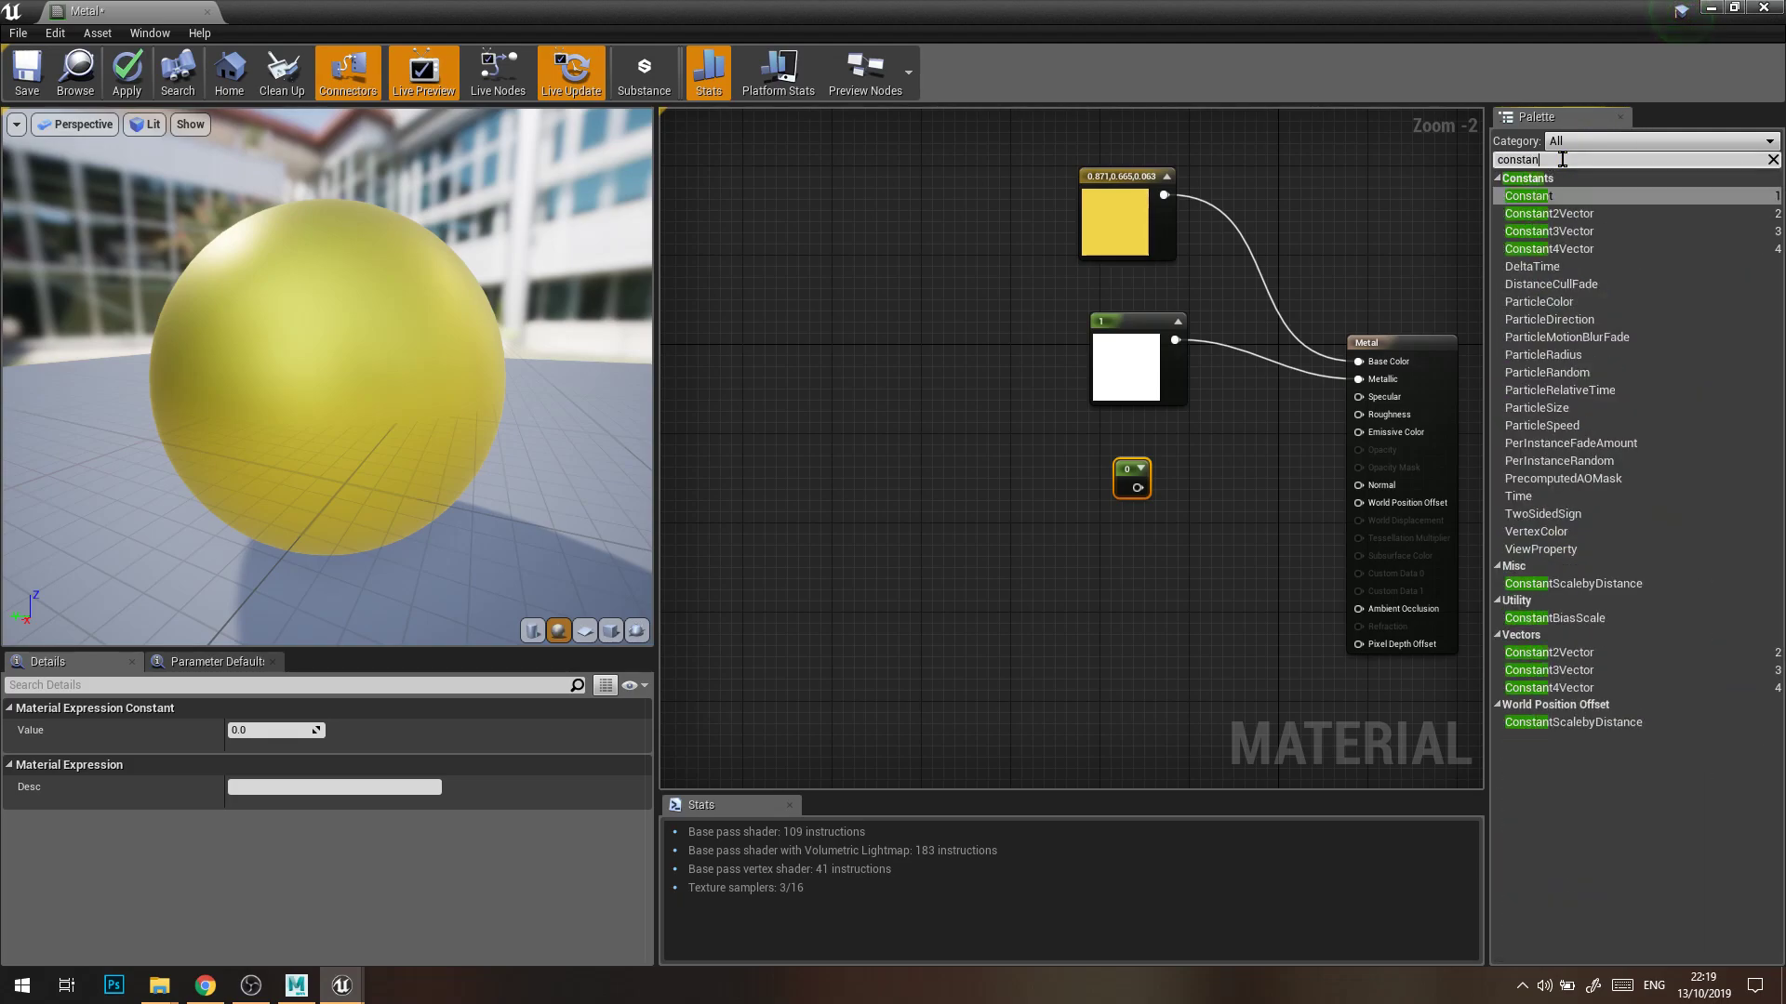
drag(1528, 196, 999, 476)
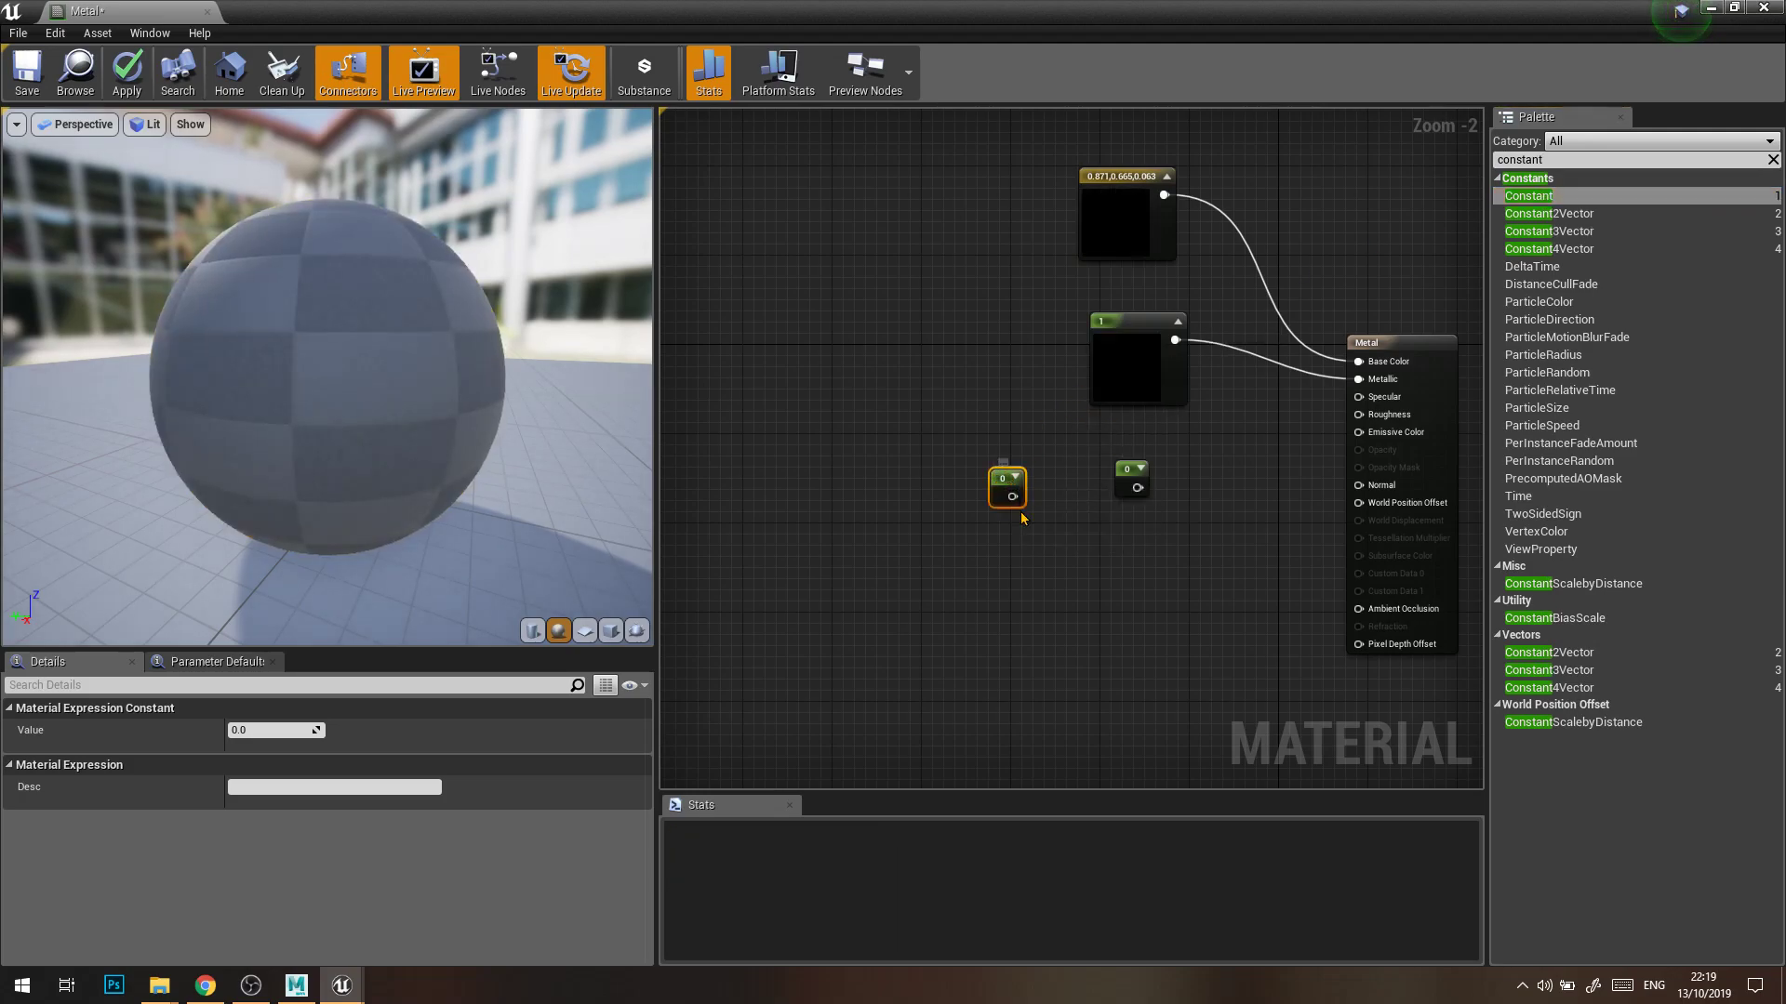
key(Delete)
Connect the unlinked Constant to the Metal node's Roughness input and nudge the yellow Constant3Vector up and right
click(1130, 476)
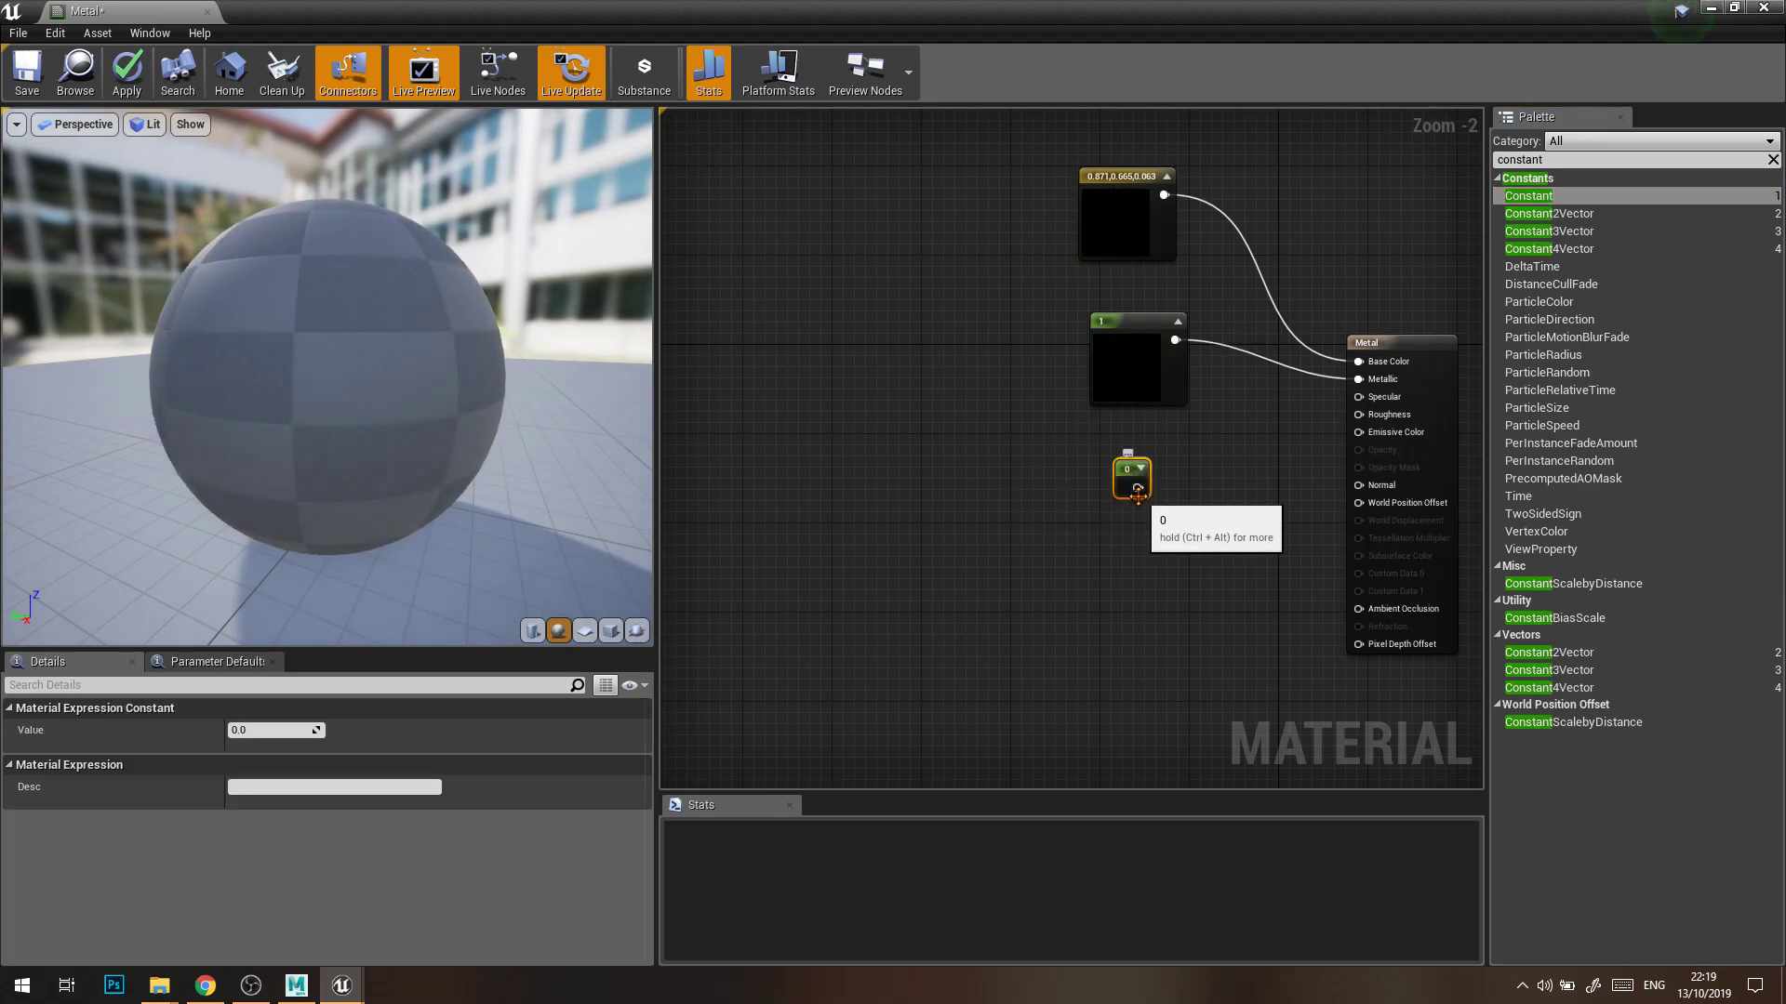
drag(1136, 487, 1358, 414)
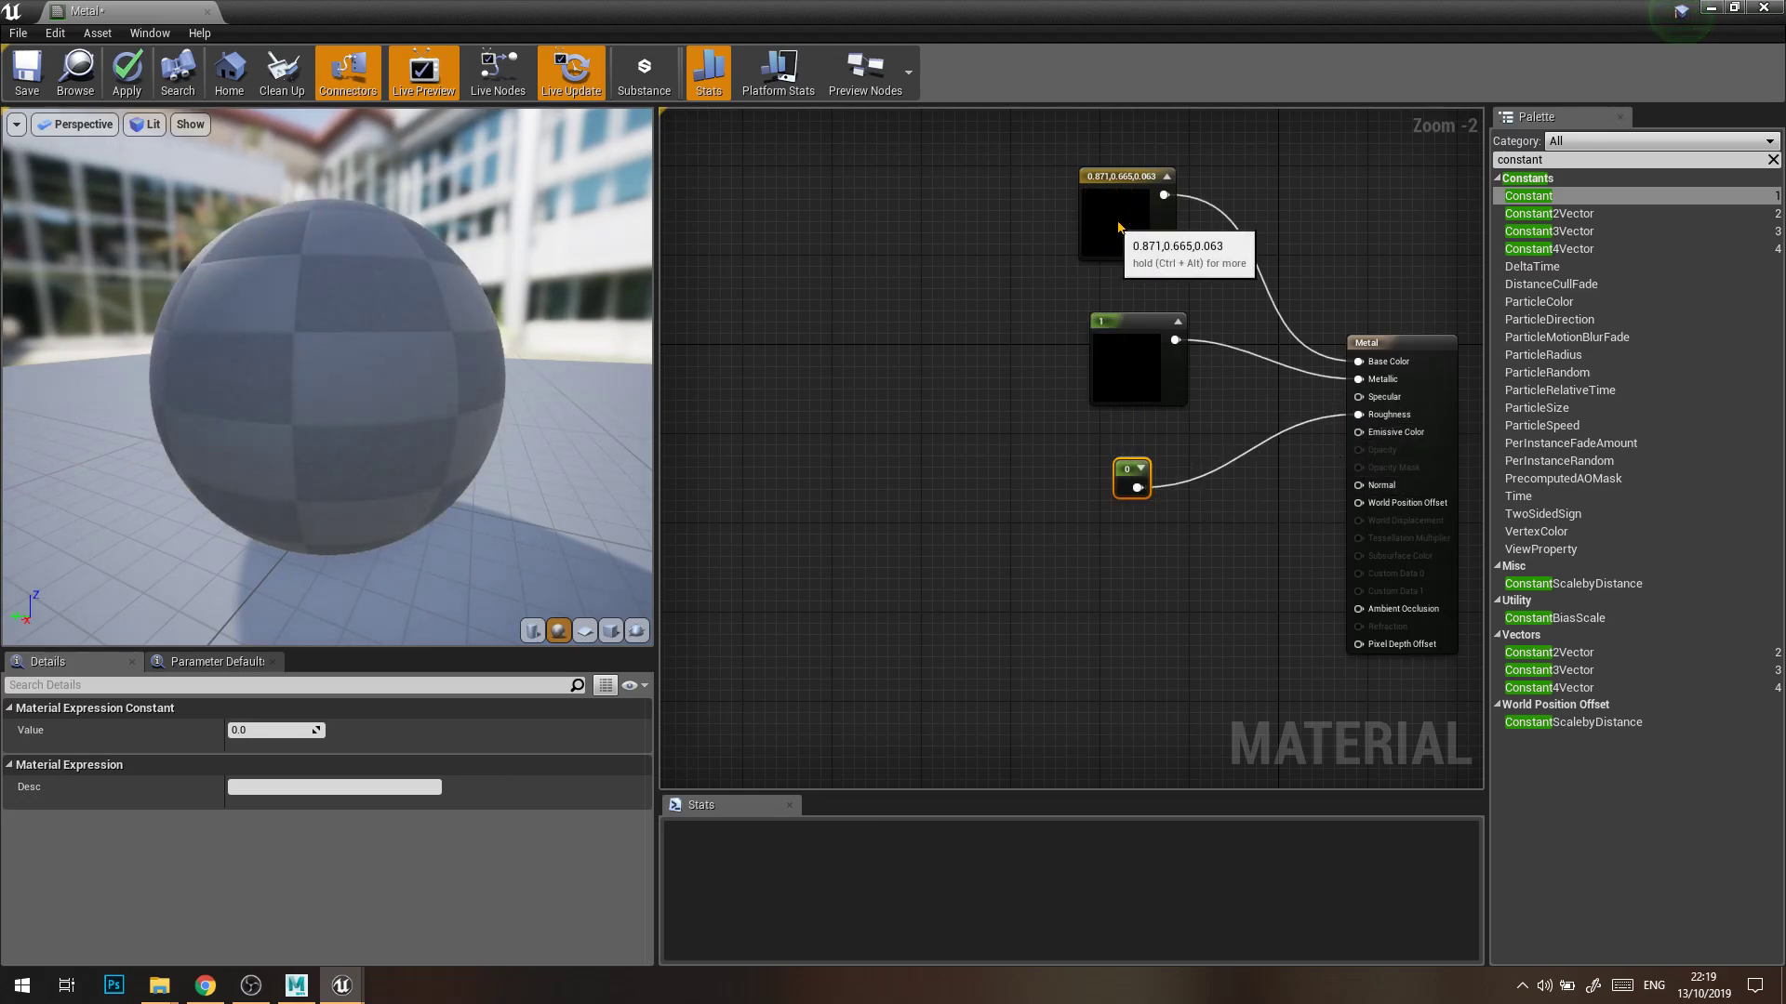
drag(1103, 207, 1135, 183)
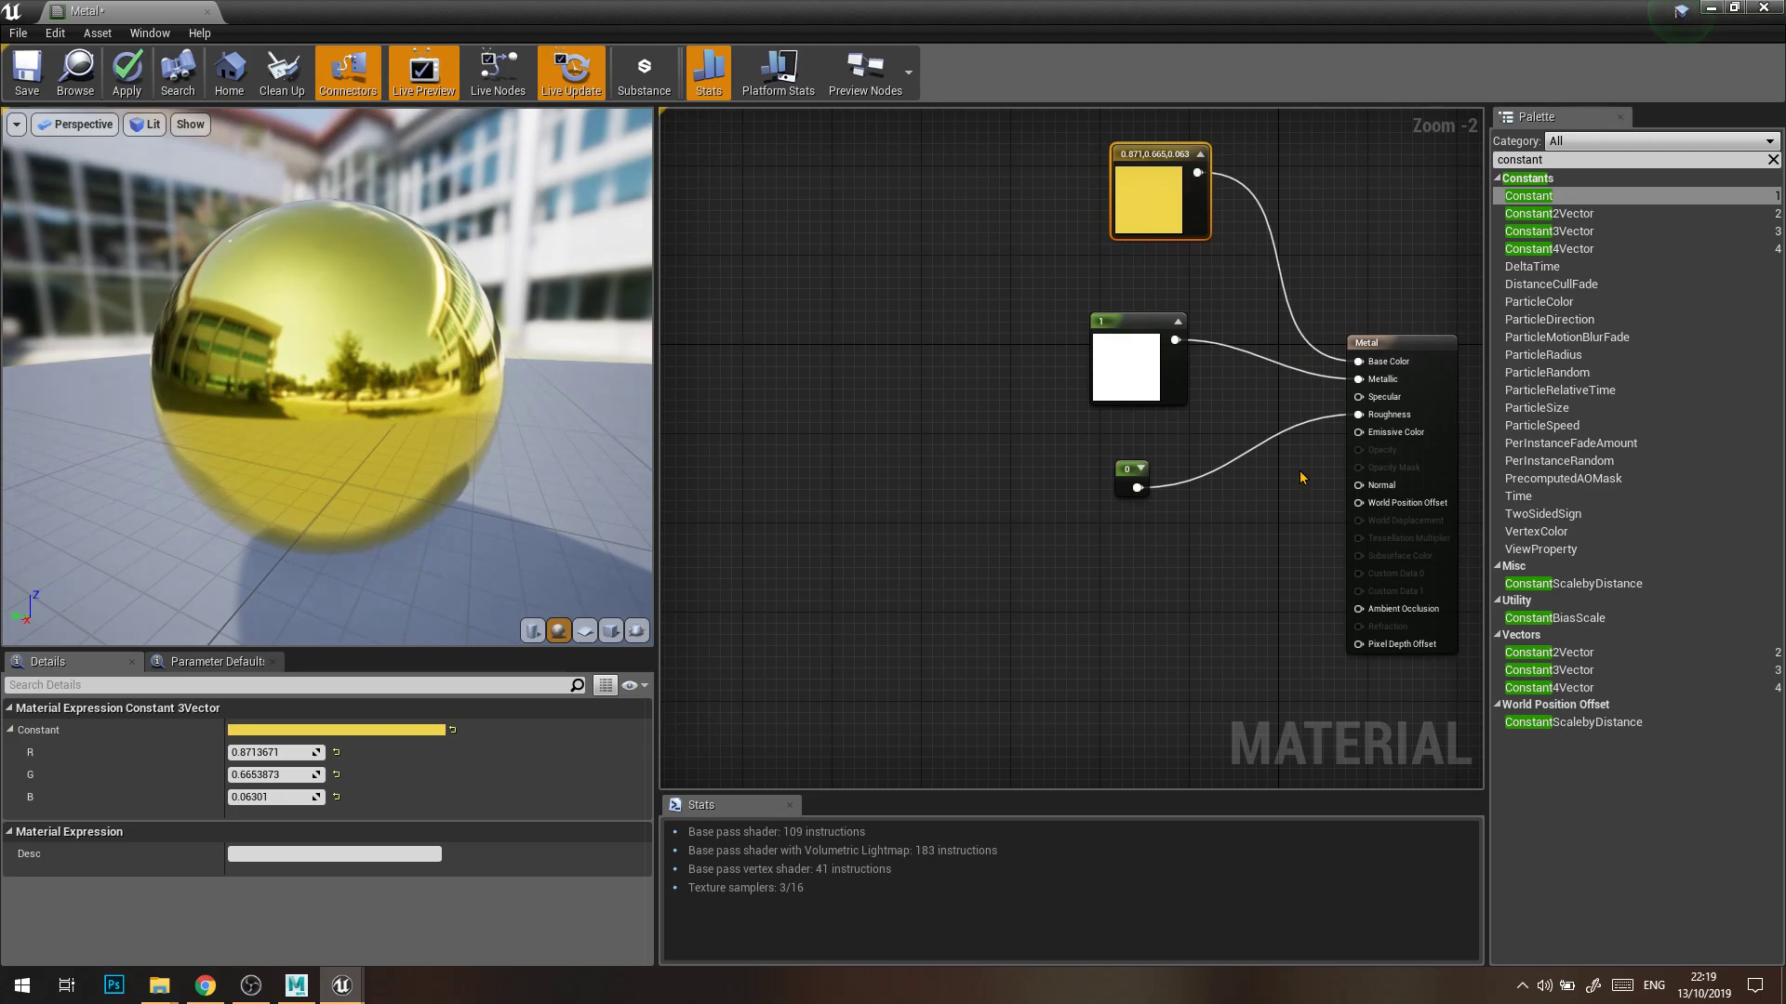
click(1121, 368)
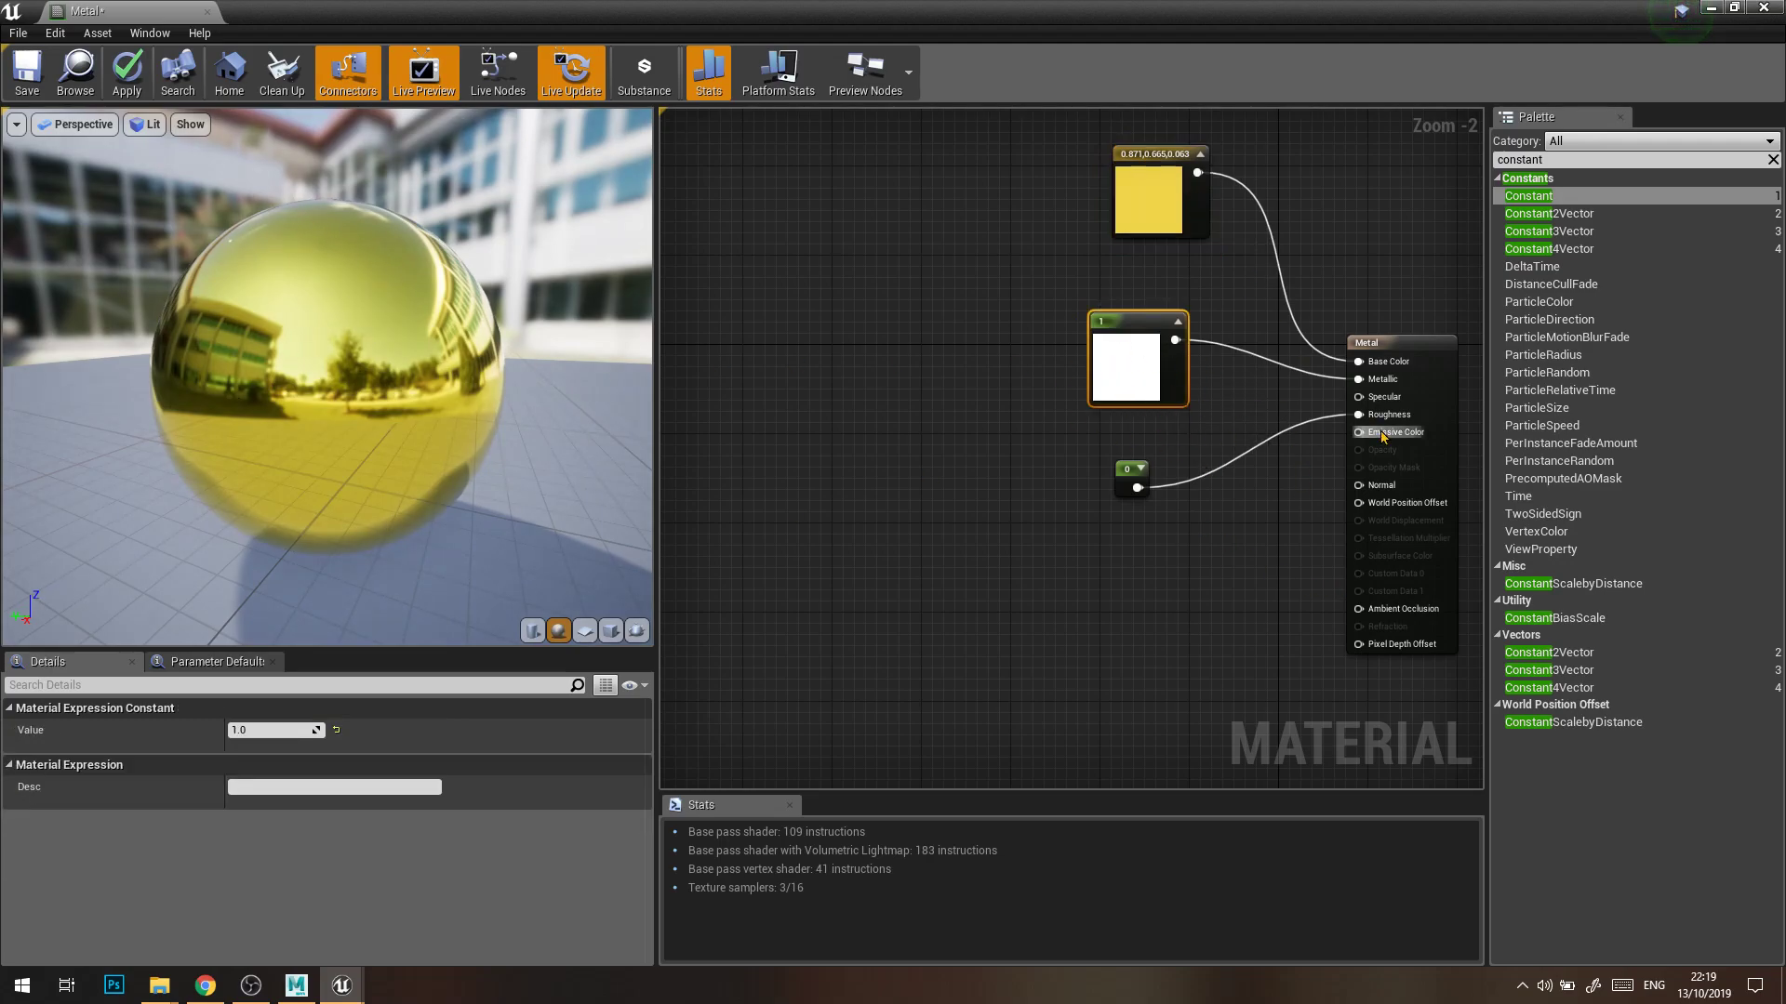
mouse_move(500, 355)
mouse_down()
mouse_move(427, 359)
mouse_move(492, 367)
mouse_up()
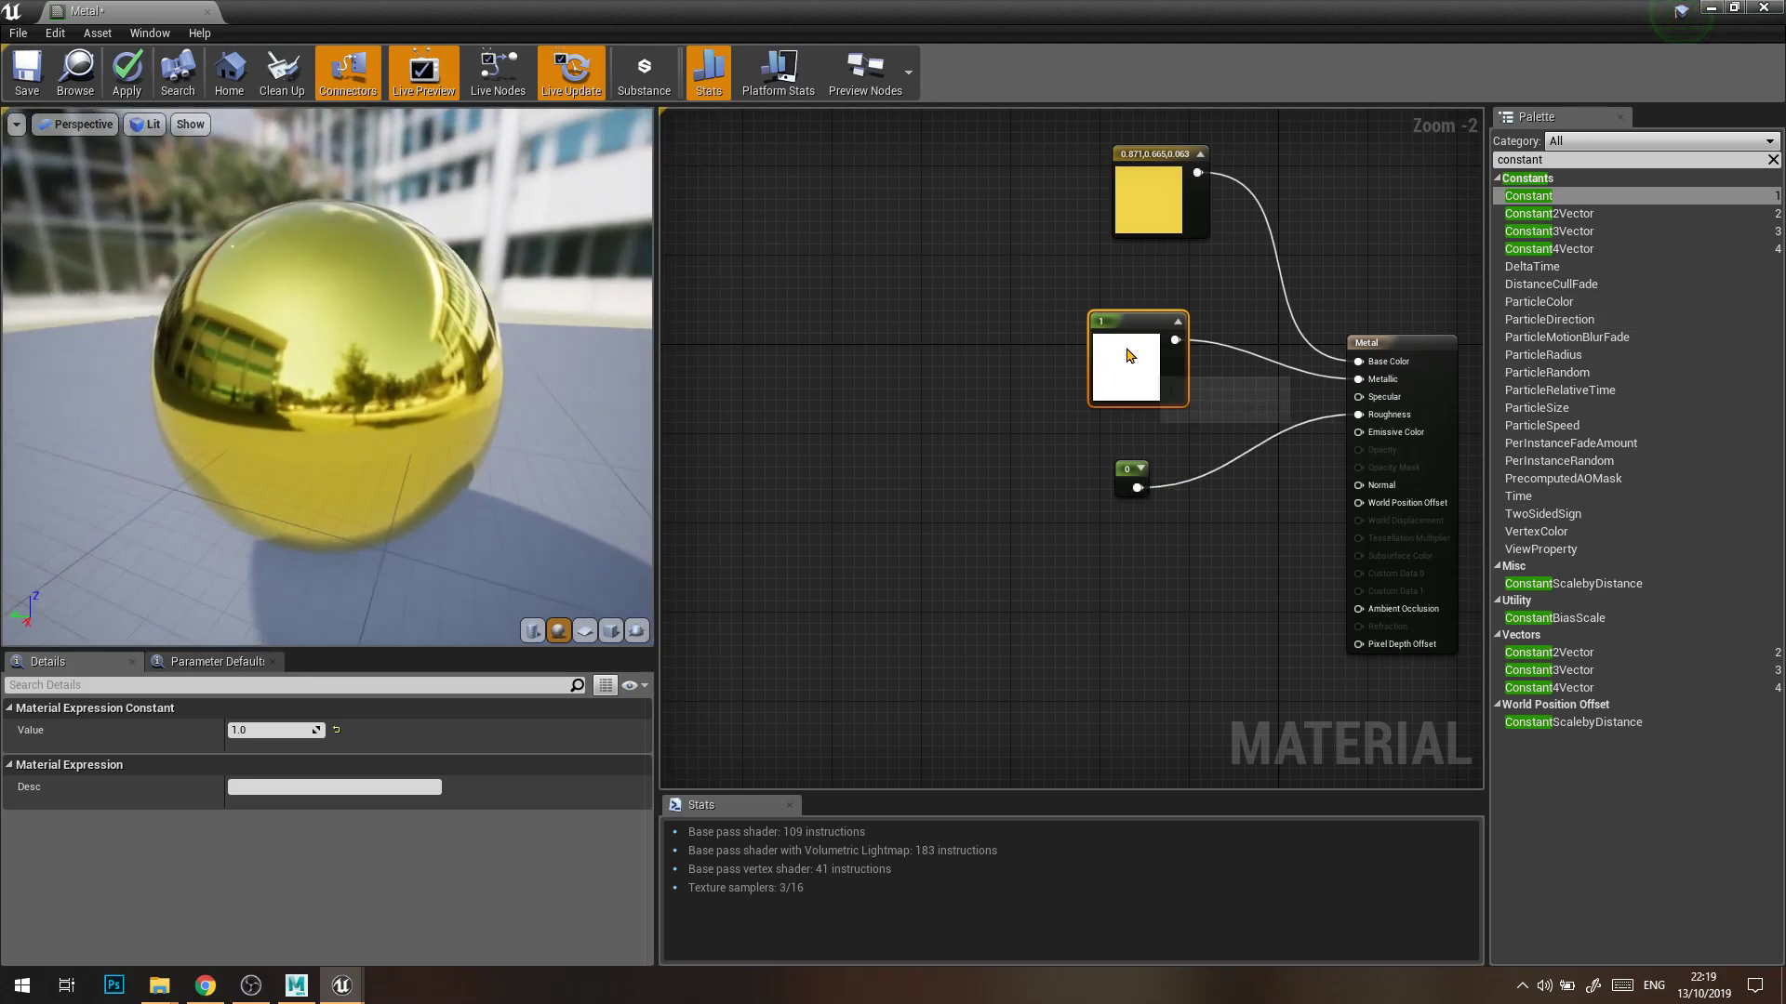
Expand the Roughness Constant's preview and line up the Metallic and Roughness Constants beneath the yellow Constant3Vector
drag(1133, 363, 1135, 307)
click(1183, 449)
drag(1125, 472, 1088, 435)
click(1107, 378)
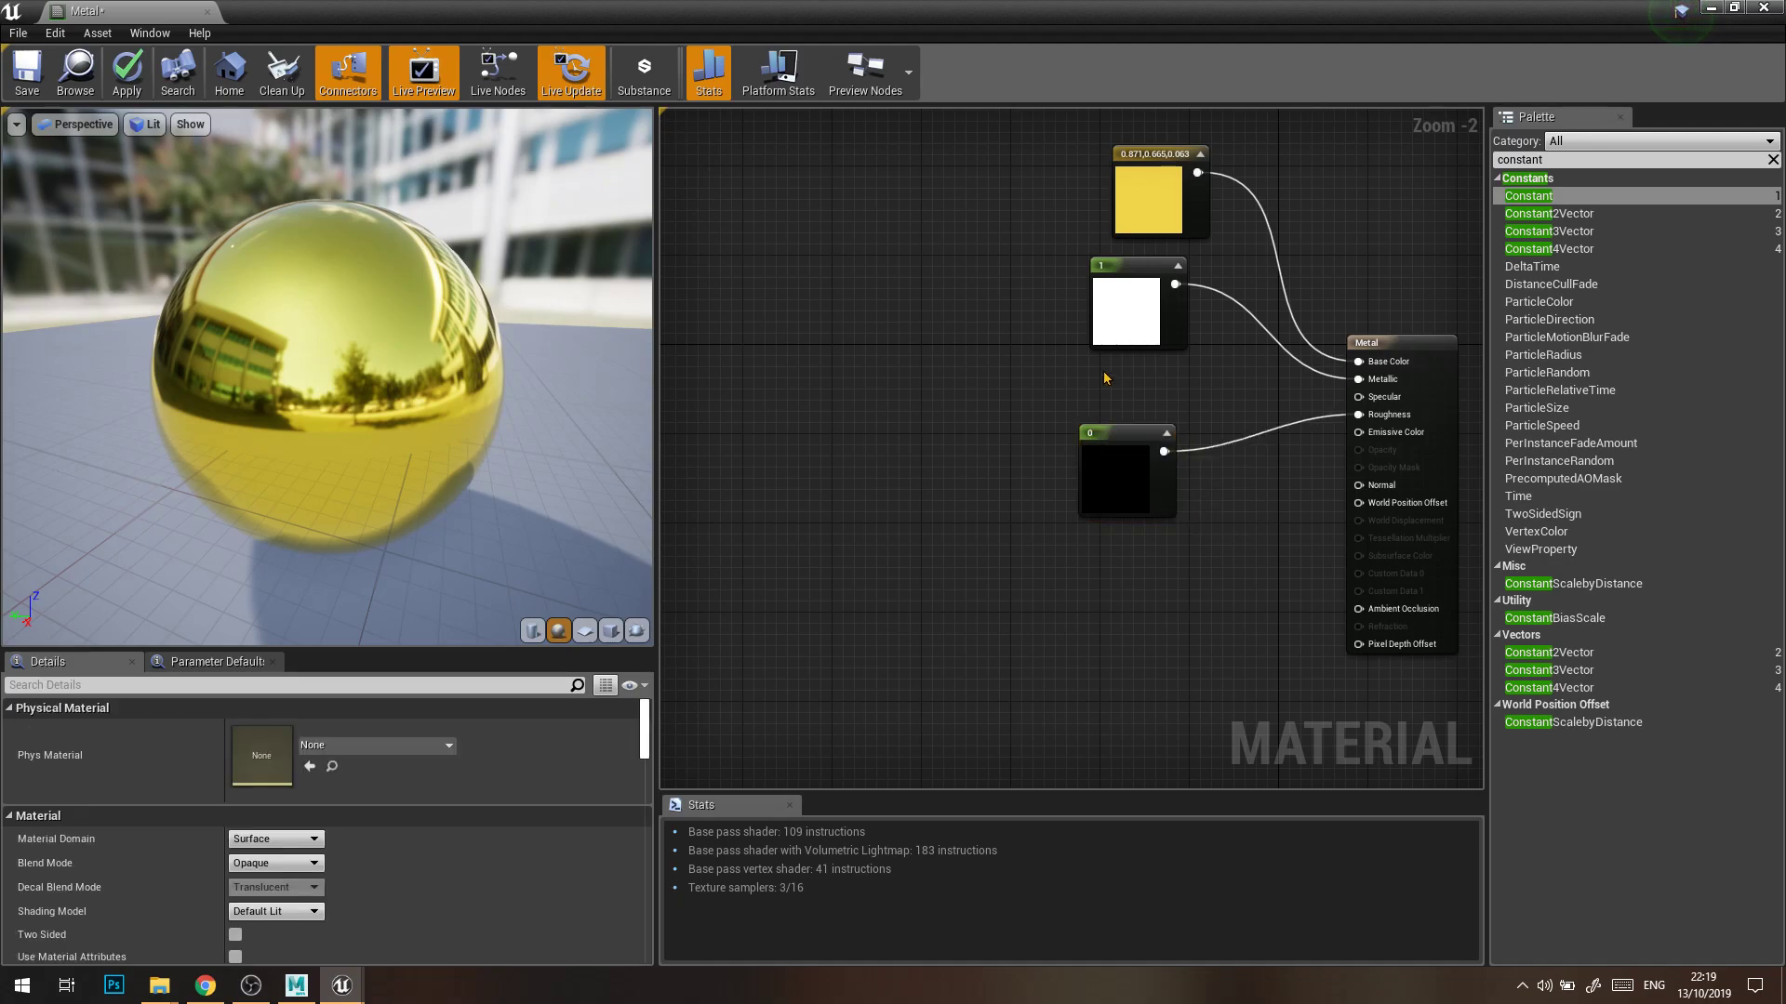
drag(1102, 437, 1134, 416)
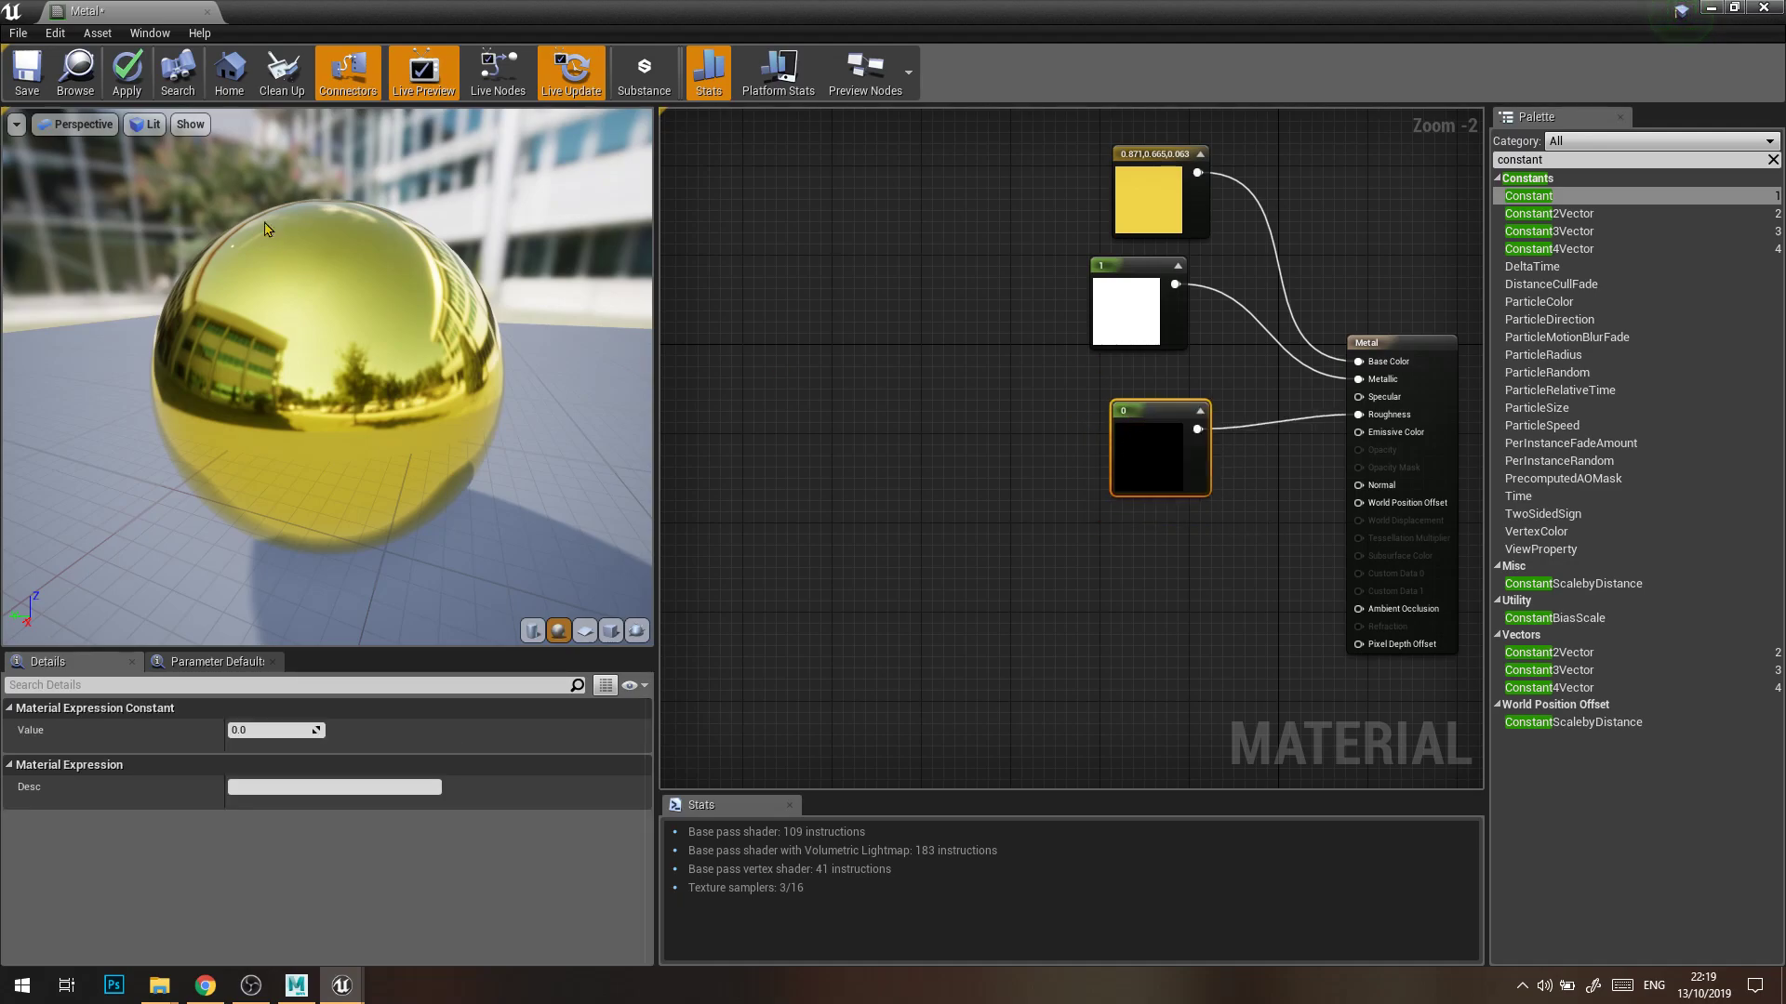
drag(500, 404, 265, 395)
drag(1150, 458, 1192, 449)
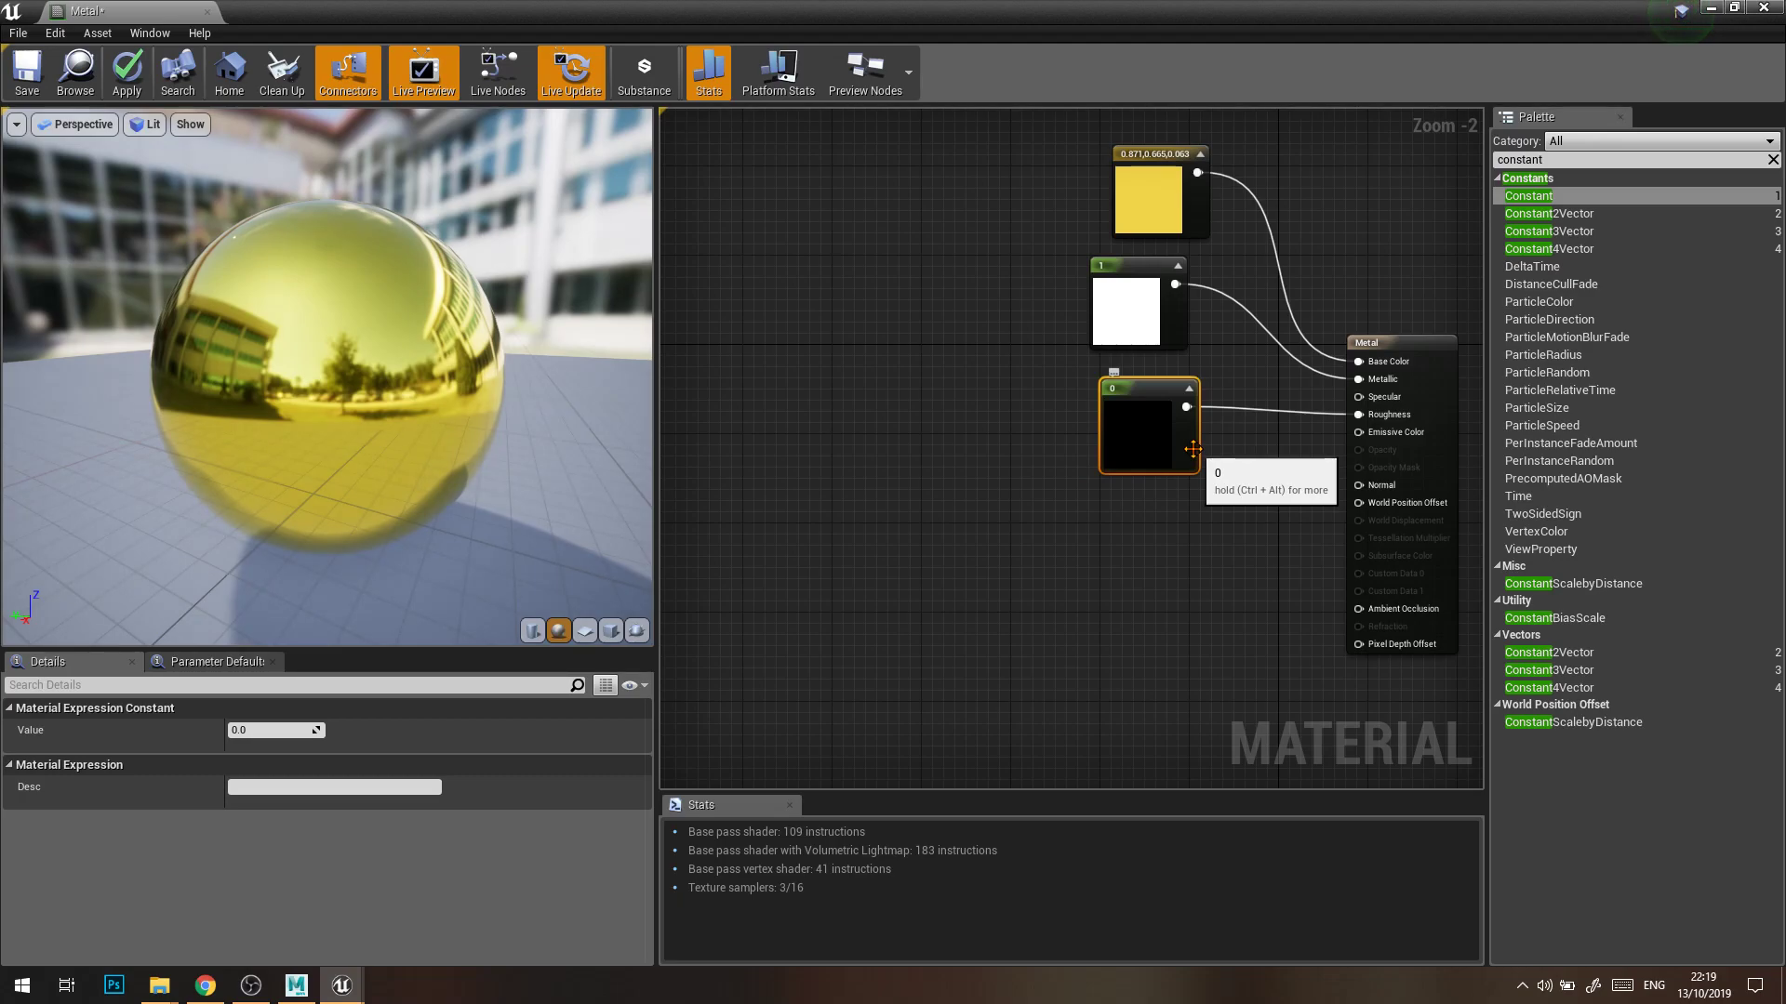
click(1248, 426)
drag(1135, 319, 1168, 319)
click(1265, 462)
drag(1173, 465, 1194, 465)
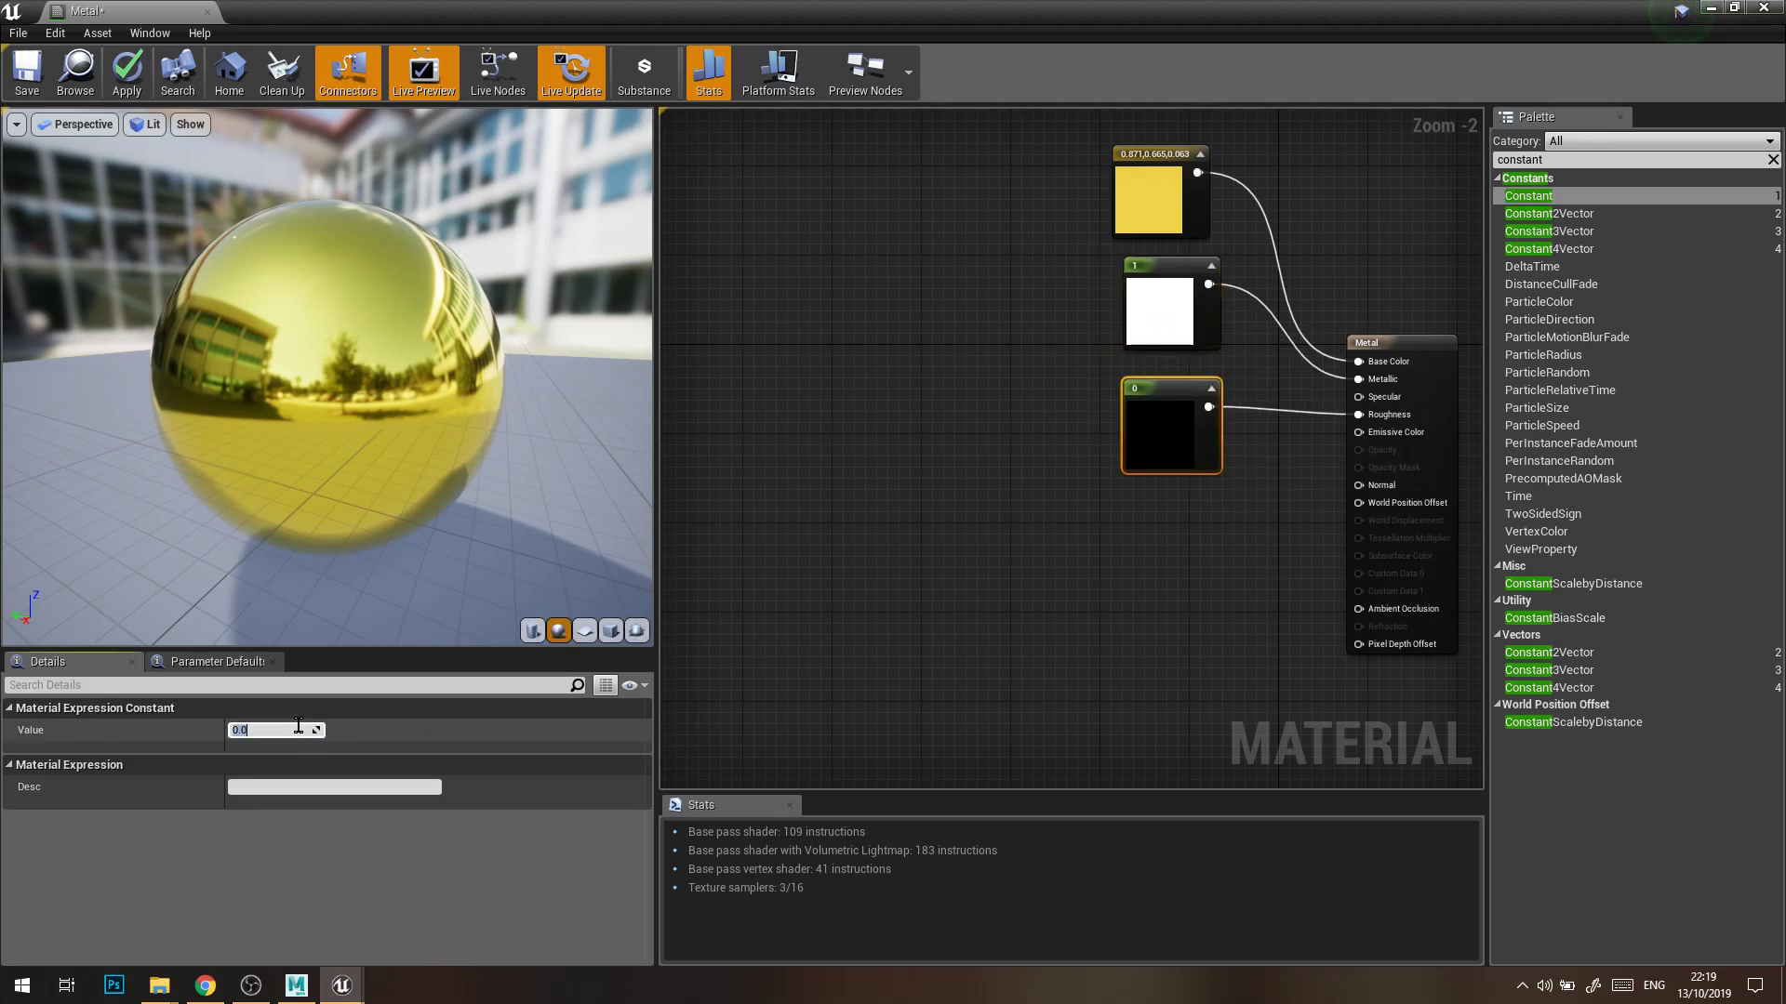
Set the Roughness Constant to 0.4 and view the preview sphere from other angles
text(0.4)
key(Return)
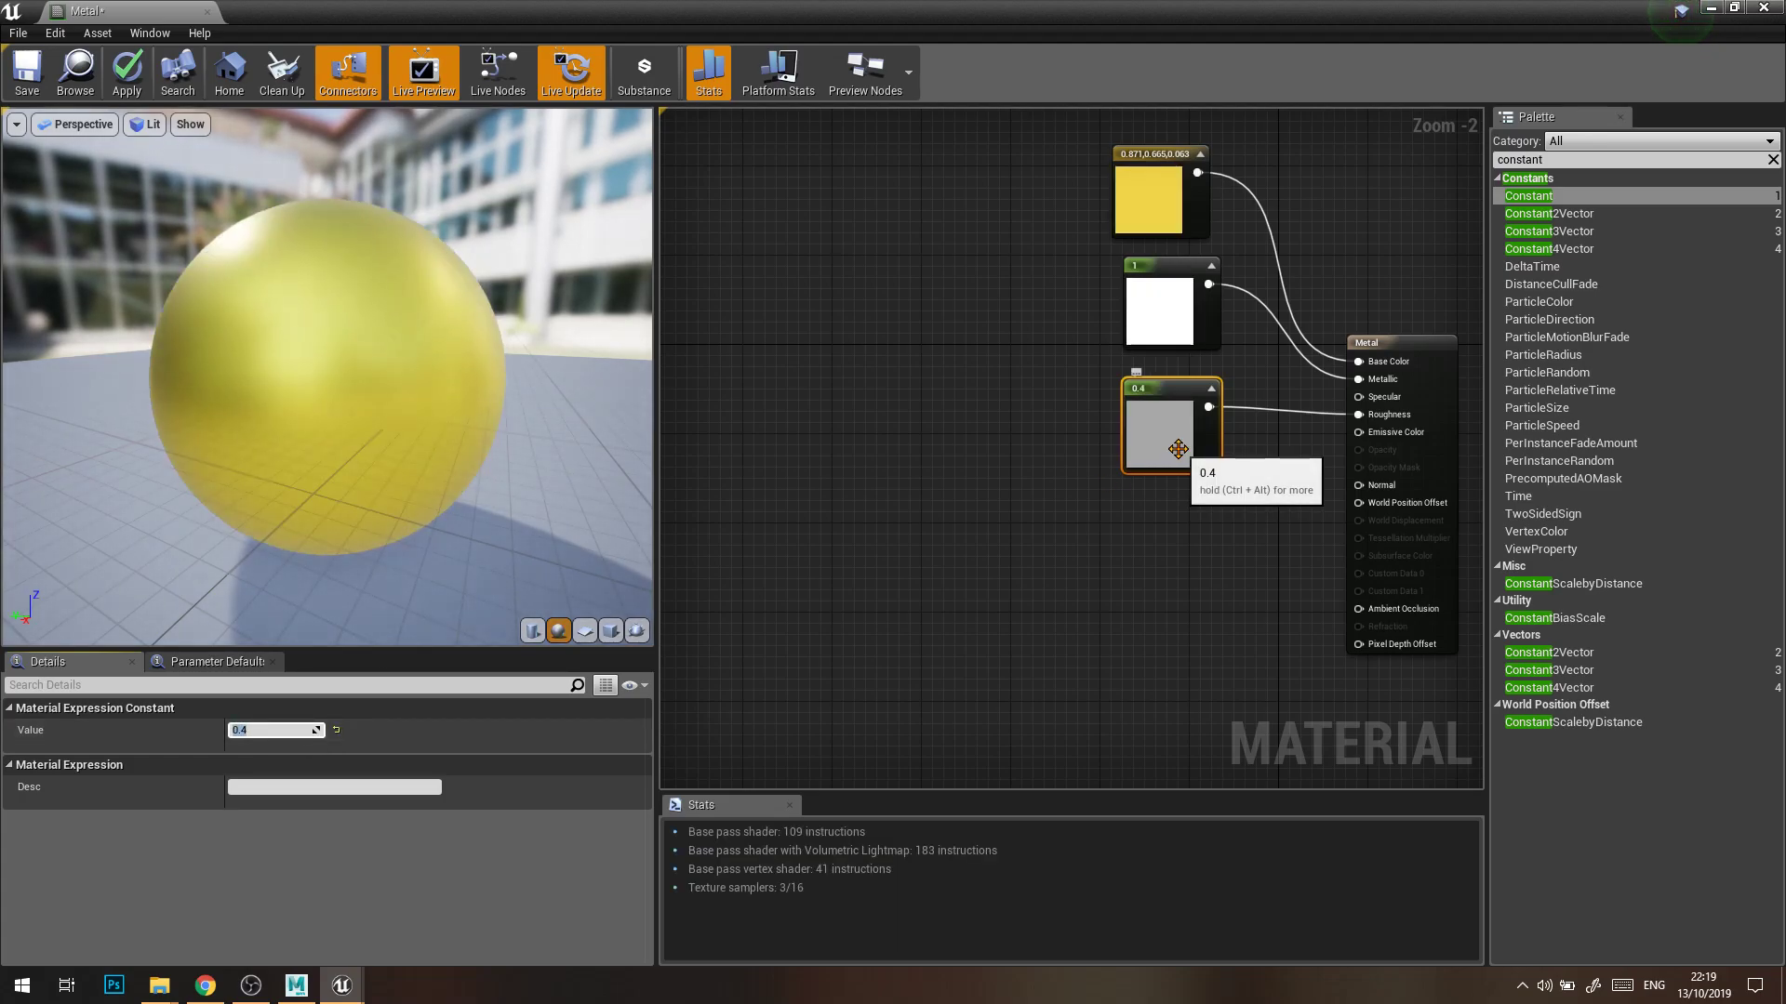
drag(470, 468, 411, 459)
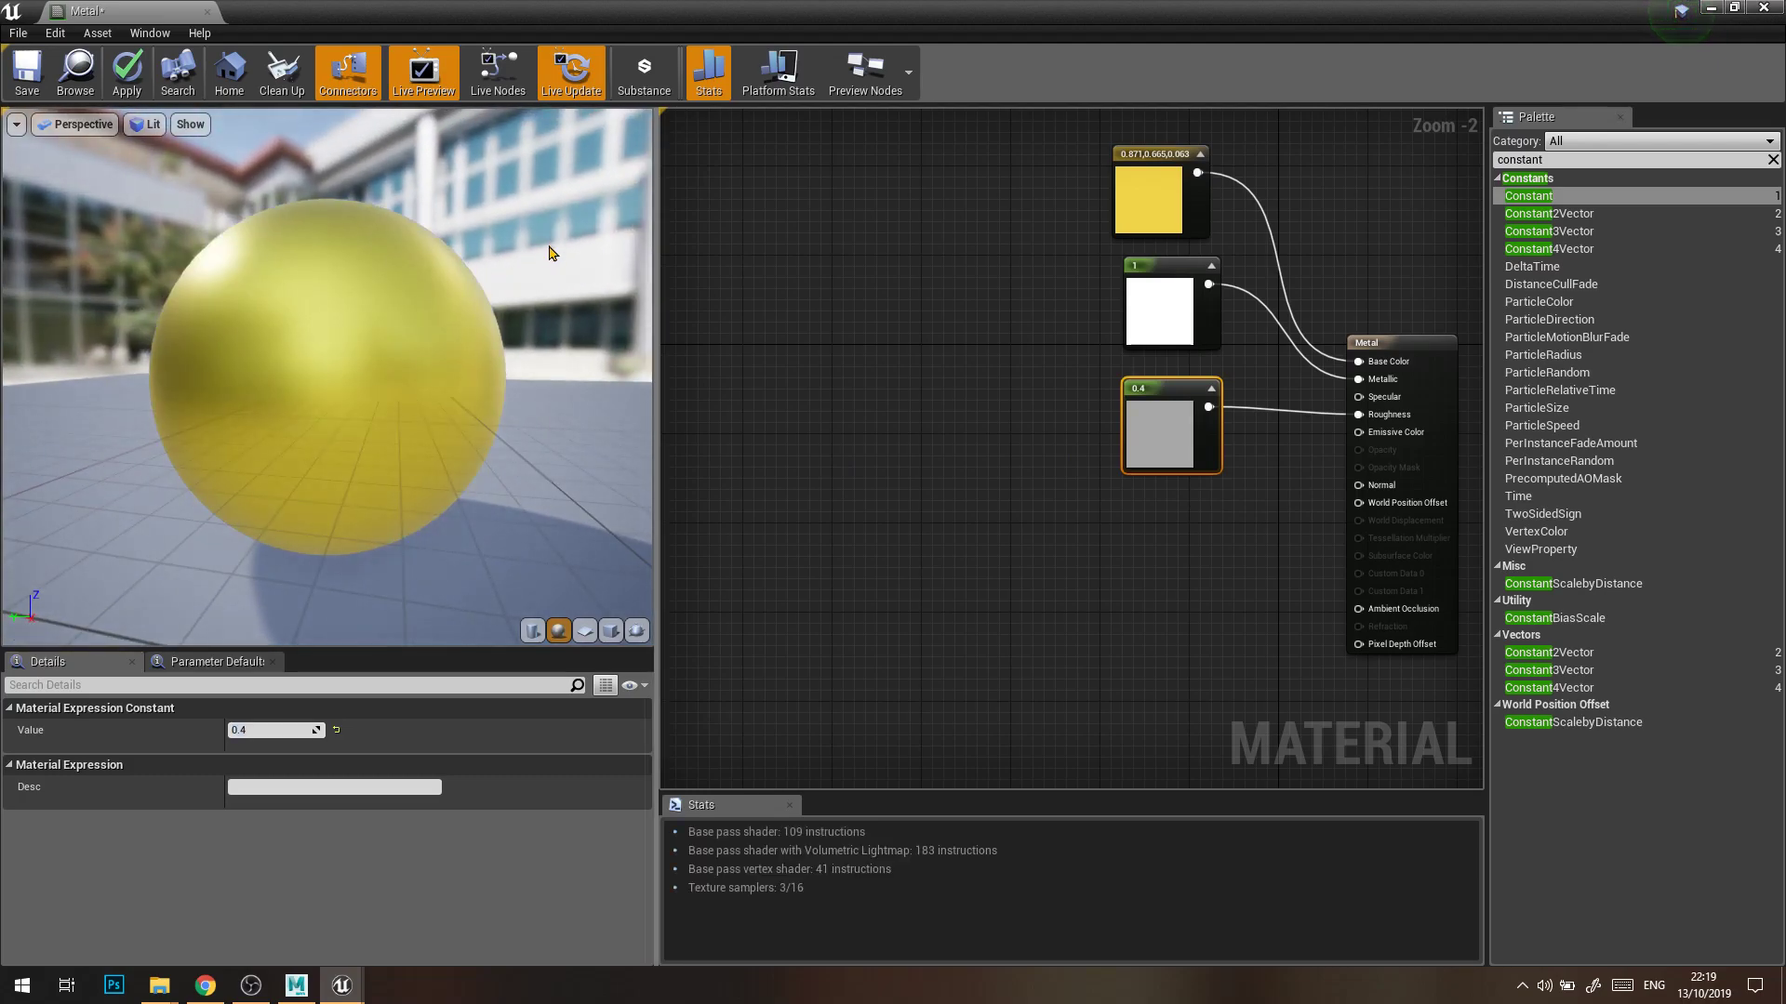
drag(500, 340, 372, 381)
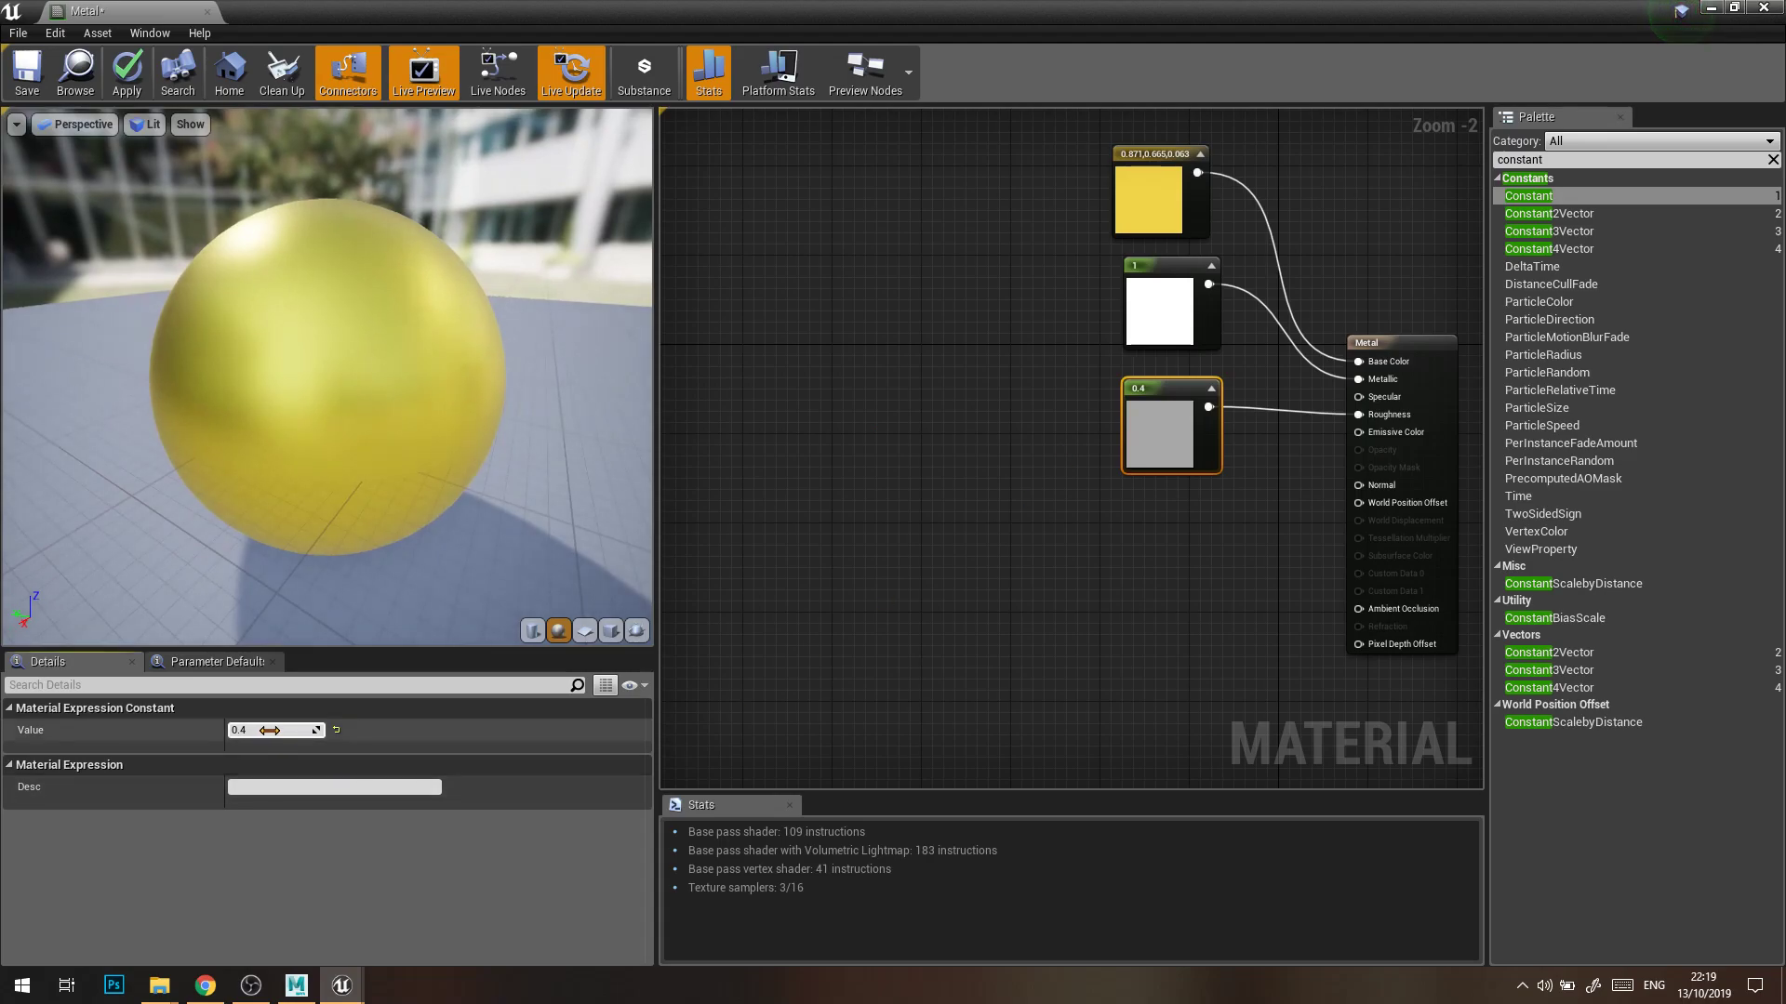
Set the Roughness Constant to 0.2 and turn off Live Update while examining the preview sphere's reflections
key(Return)
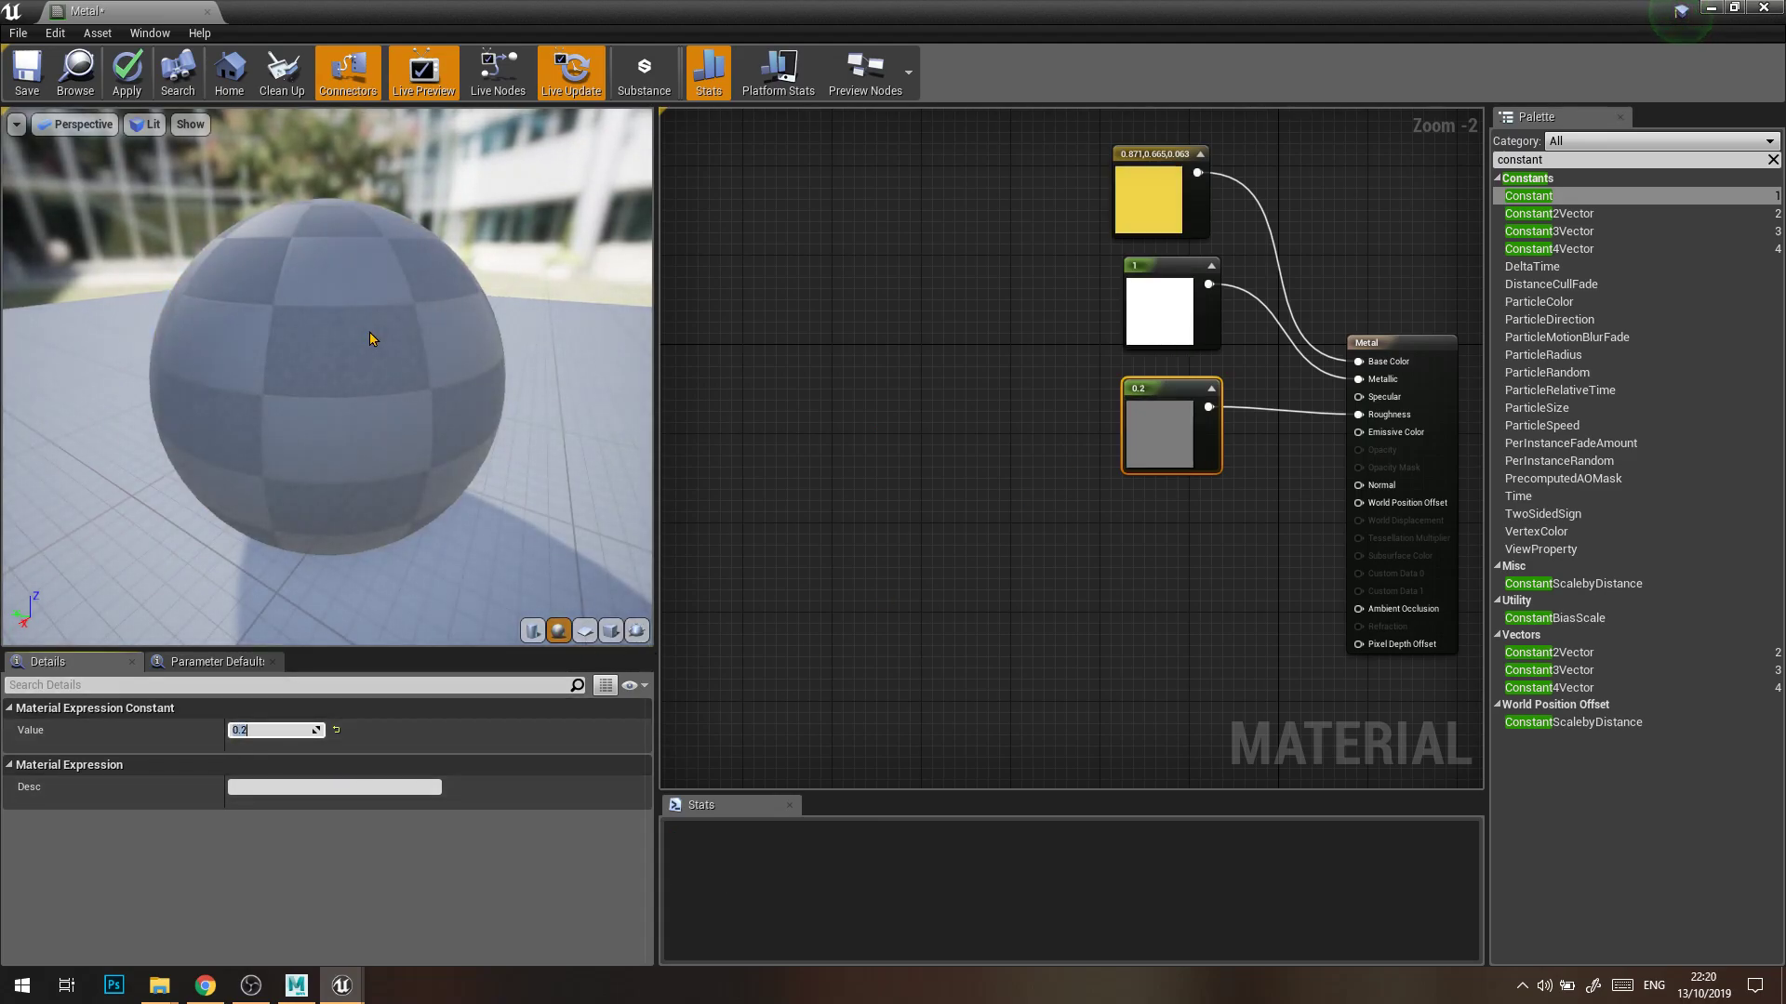
drag(454, 418, 493, 400)
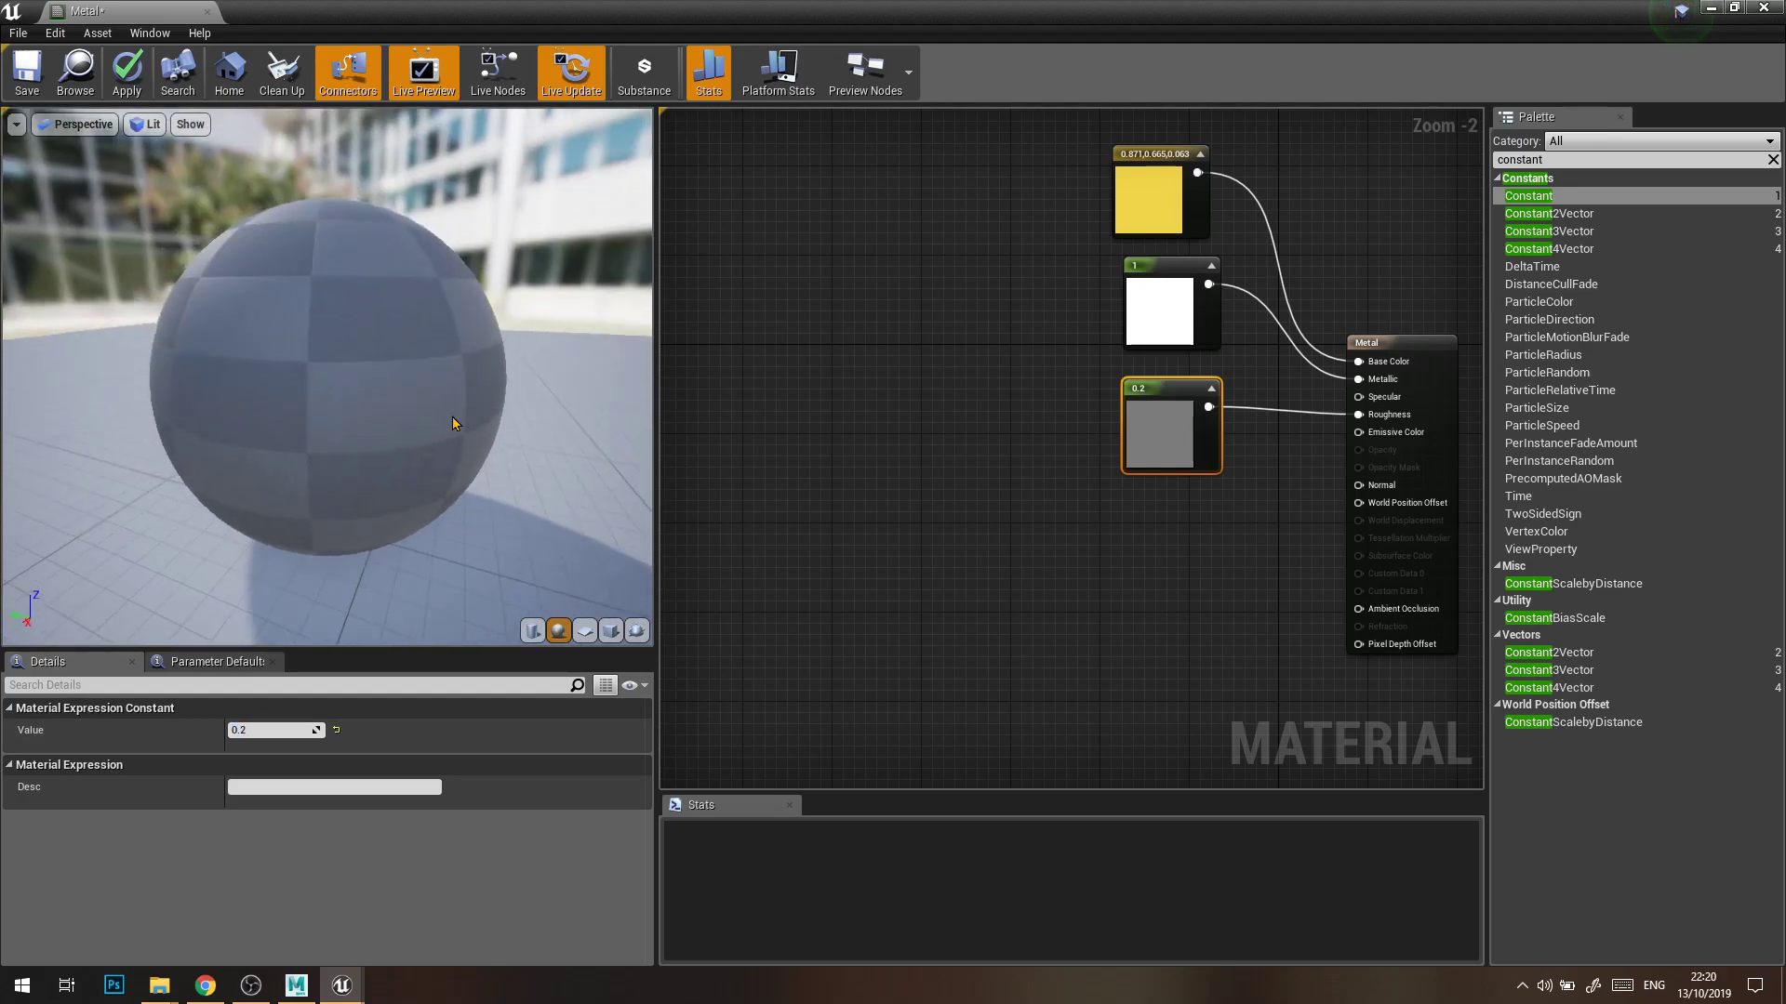
click(571, 72)
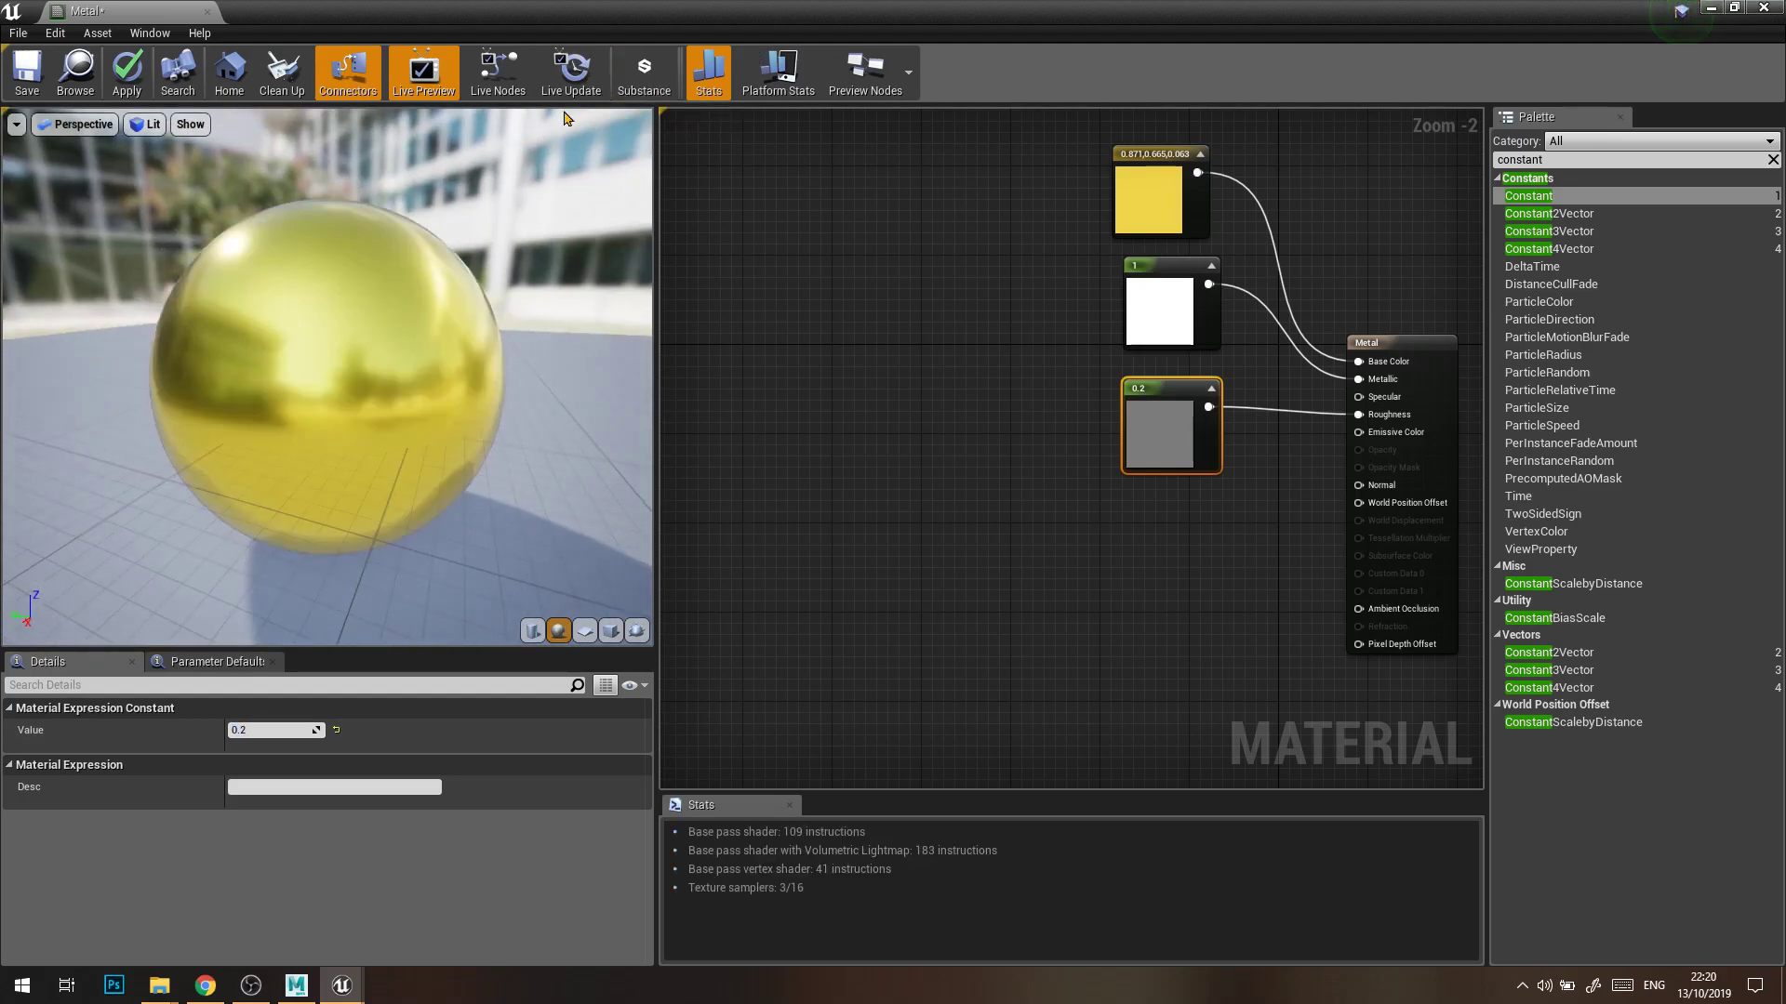
scroll(316, 346, up, 4)
drag(316, 346, 390, 349)
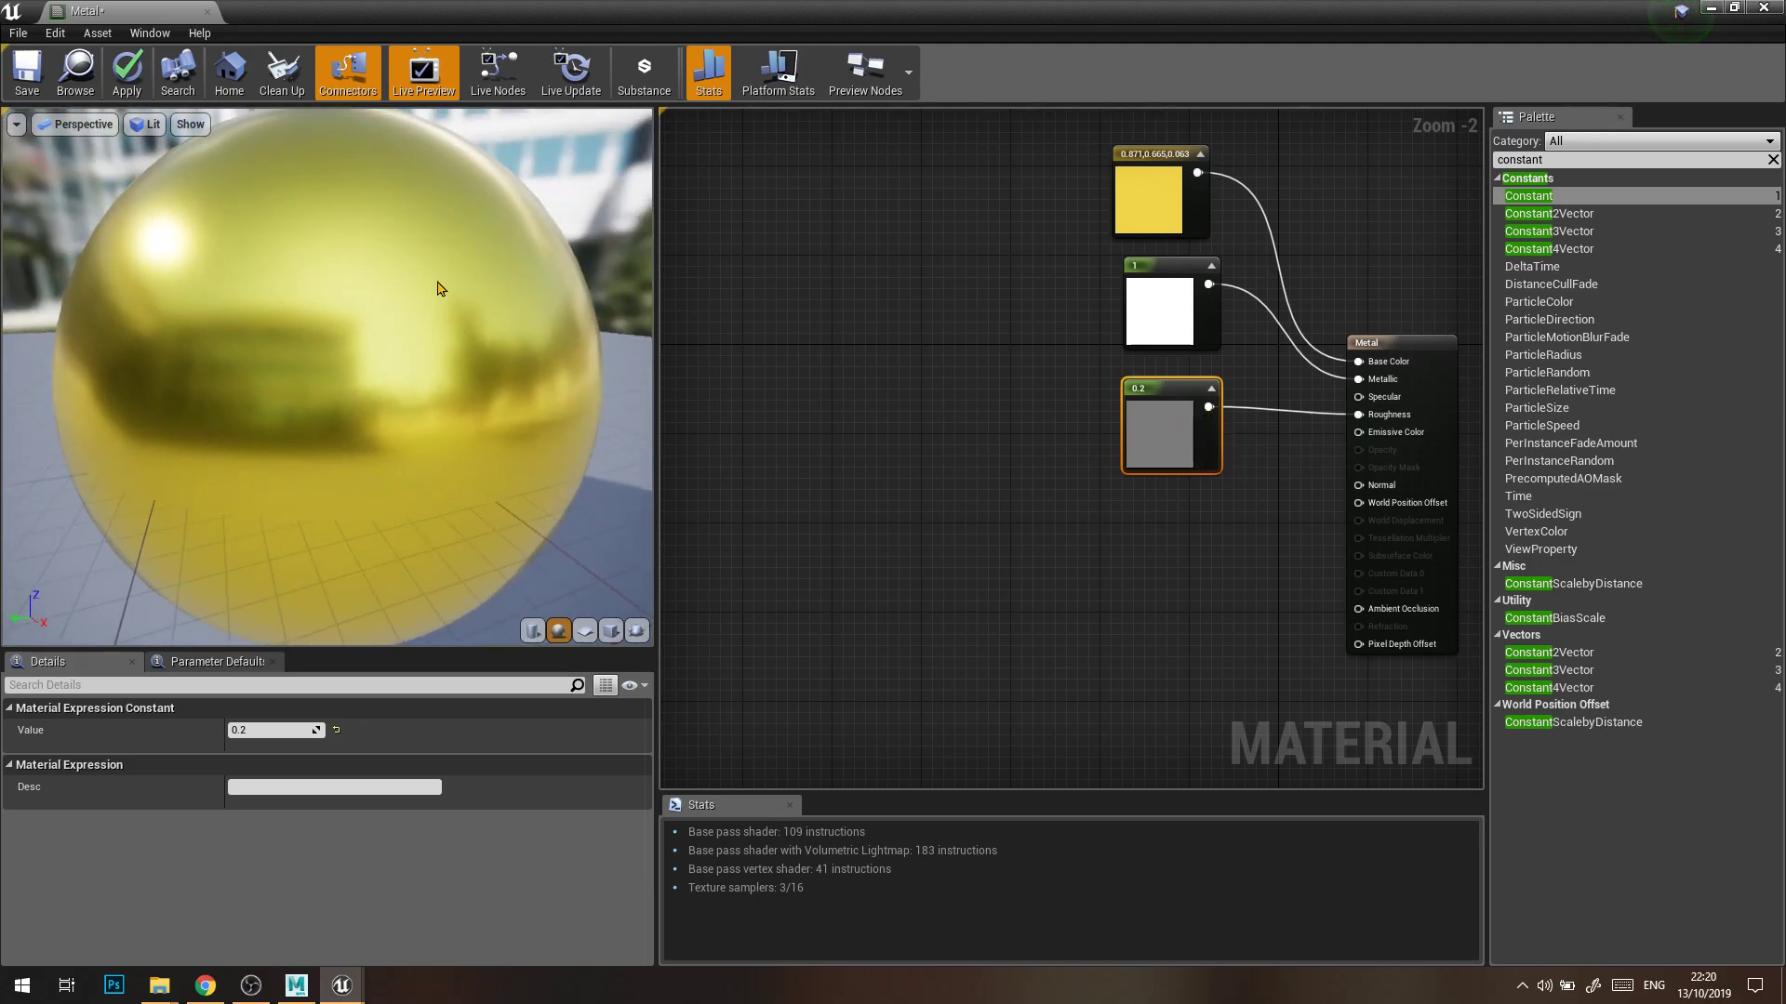
scroll(441, 288, down, 3)
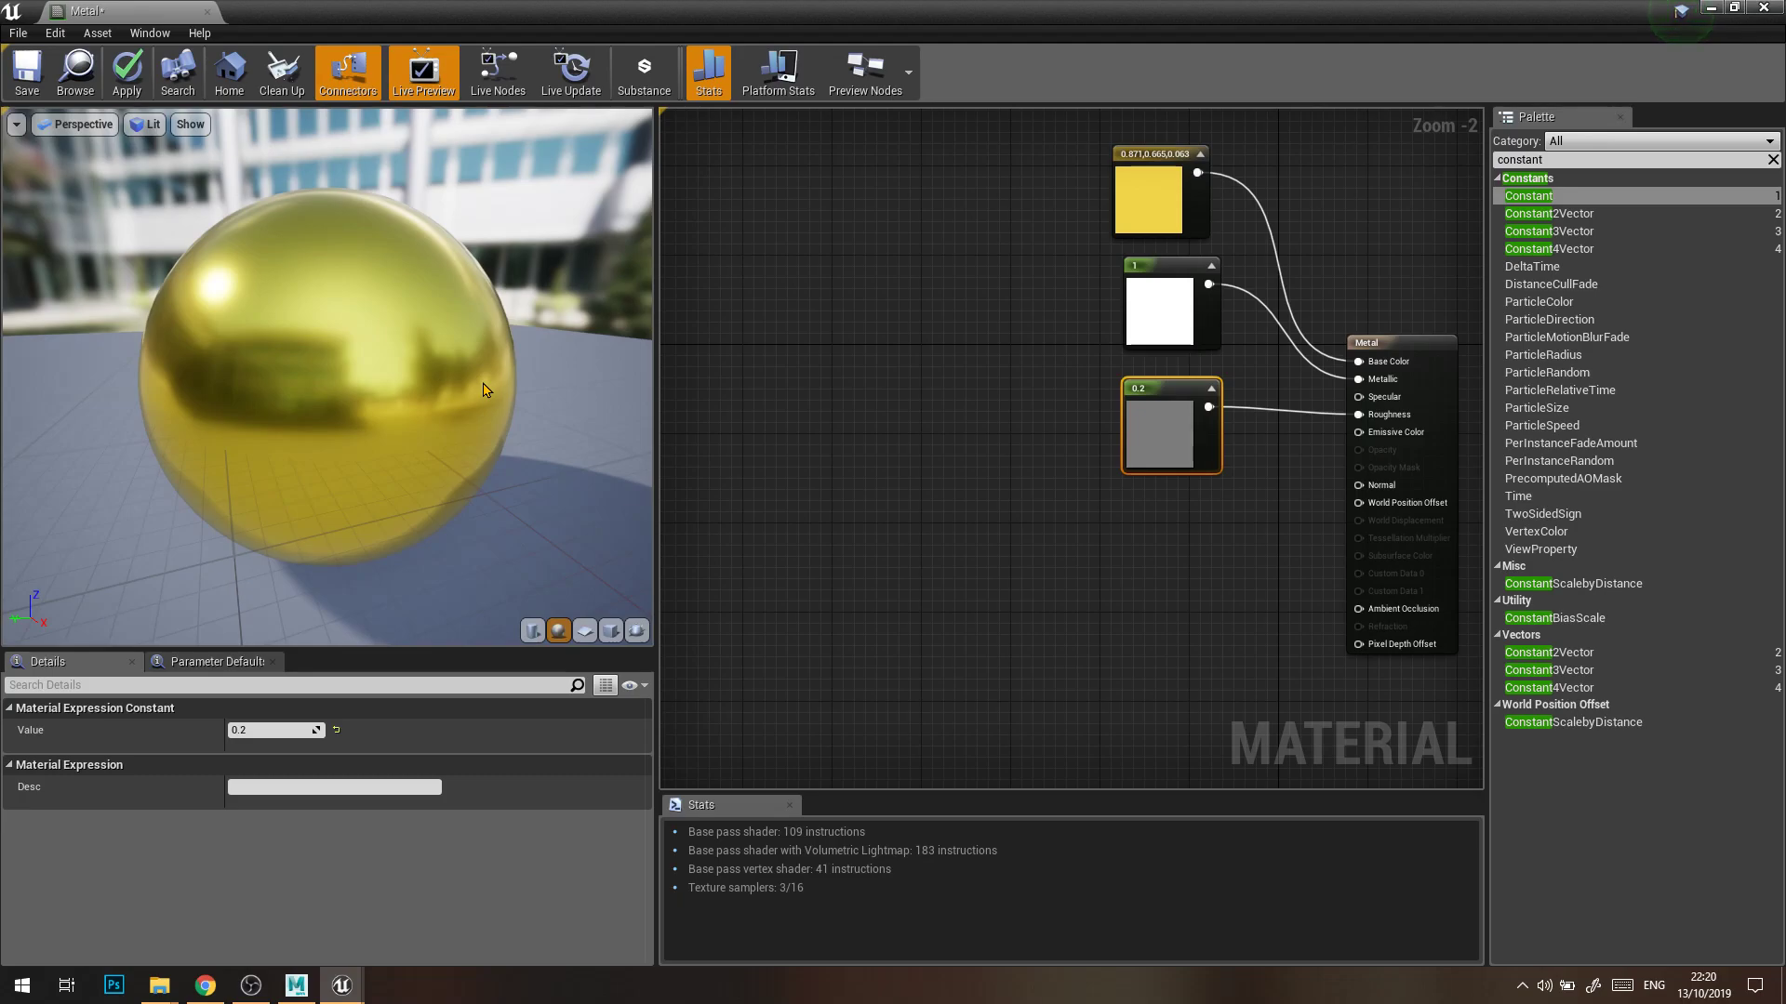
click(1271, 571)
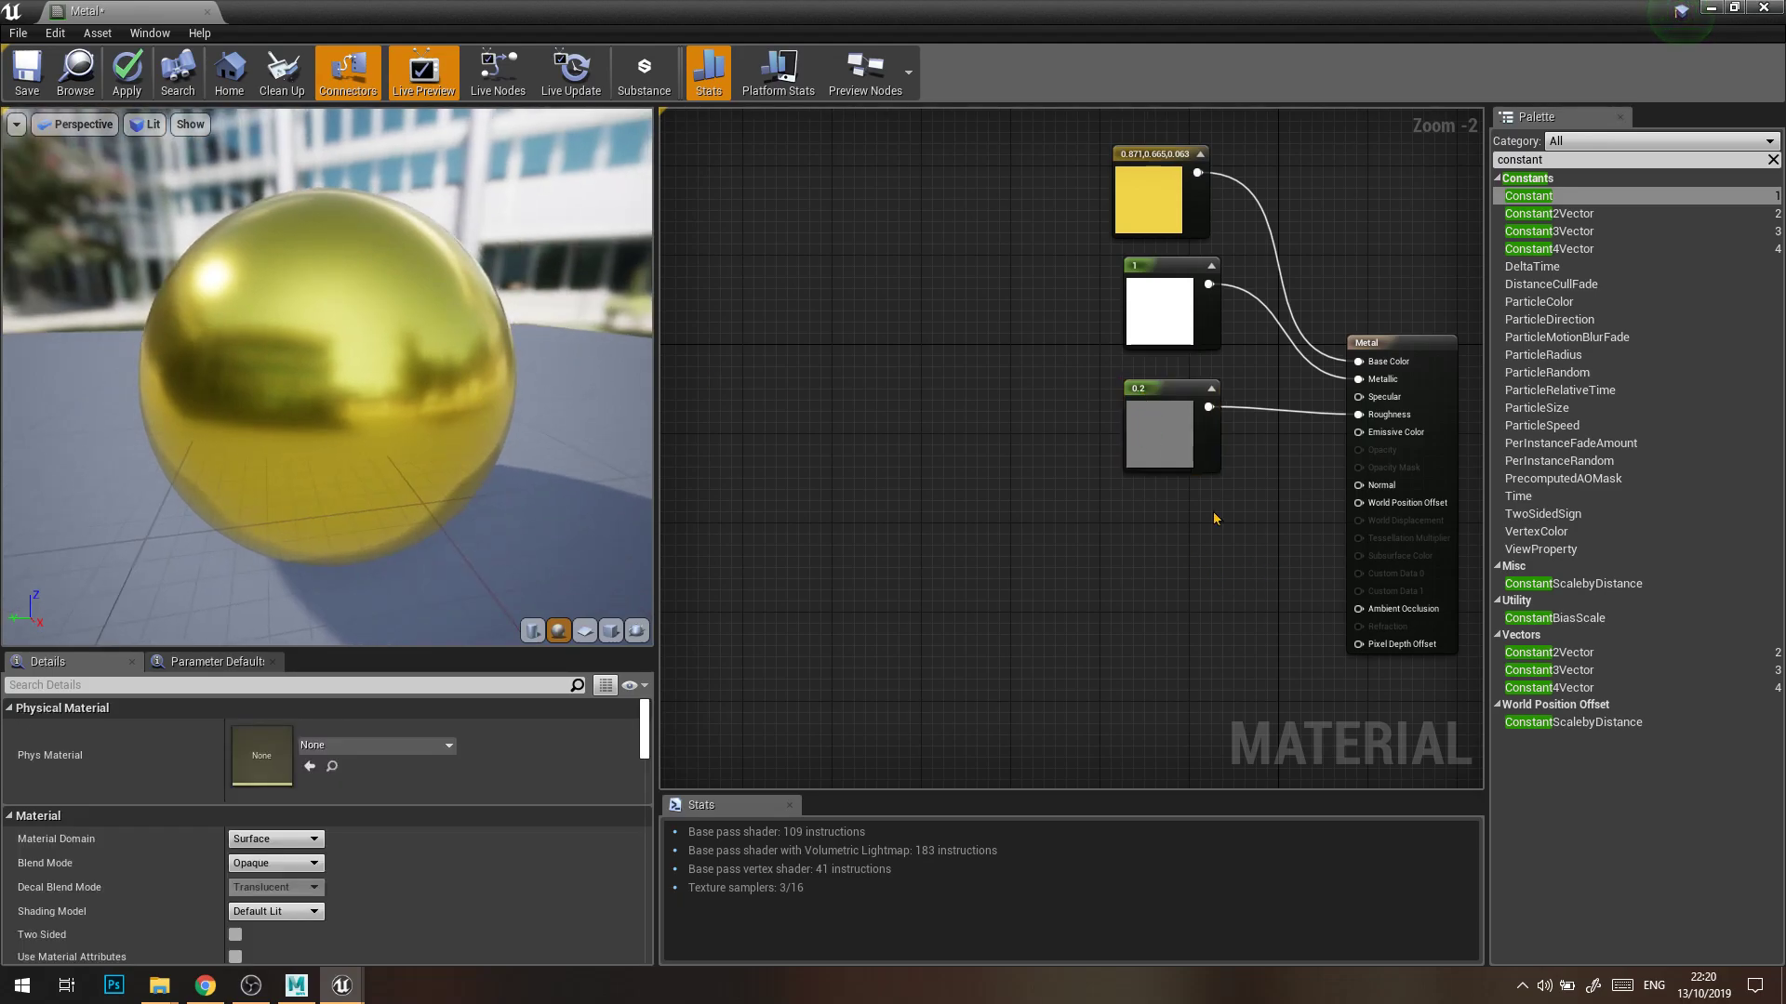
Move the Roughness Constant down, add a new Constant above it, and connect the new node to Specular
drag(1211, 458, 1234, 594)
click(1150, 449)
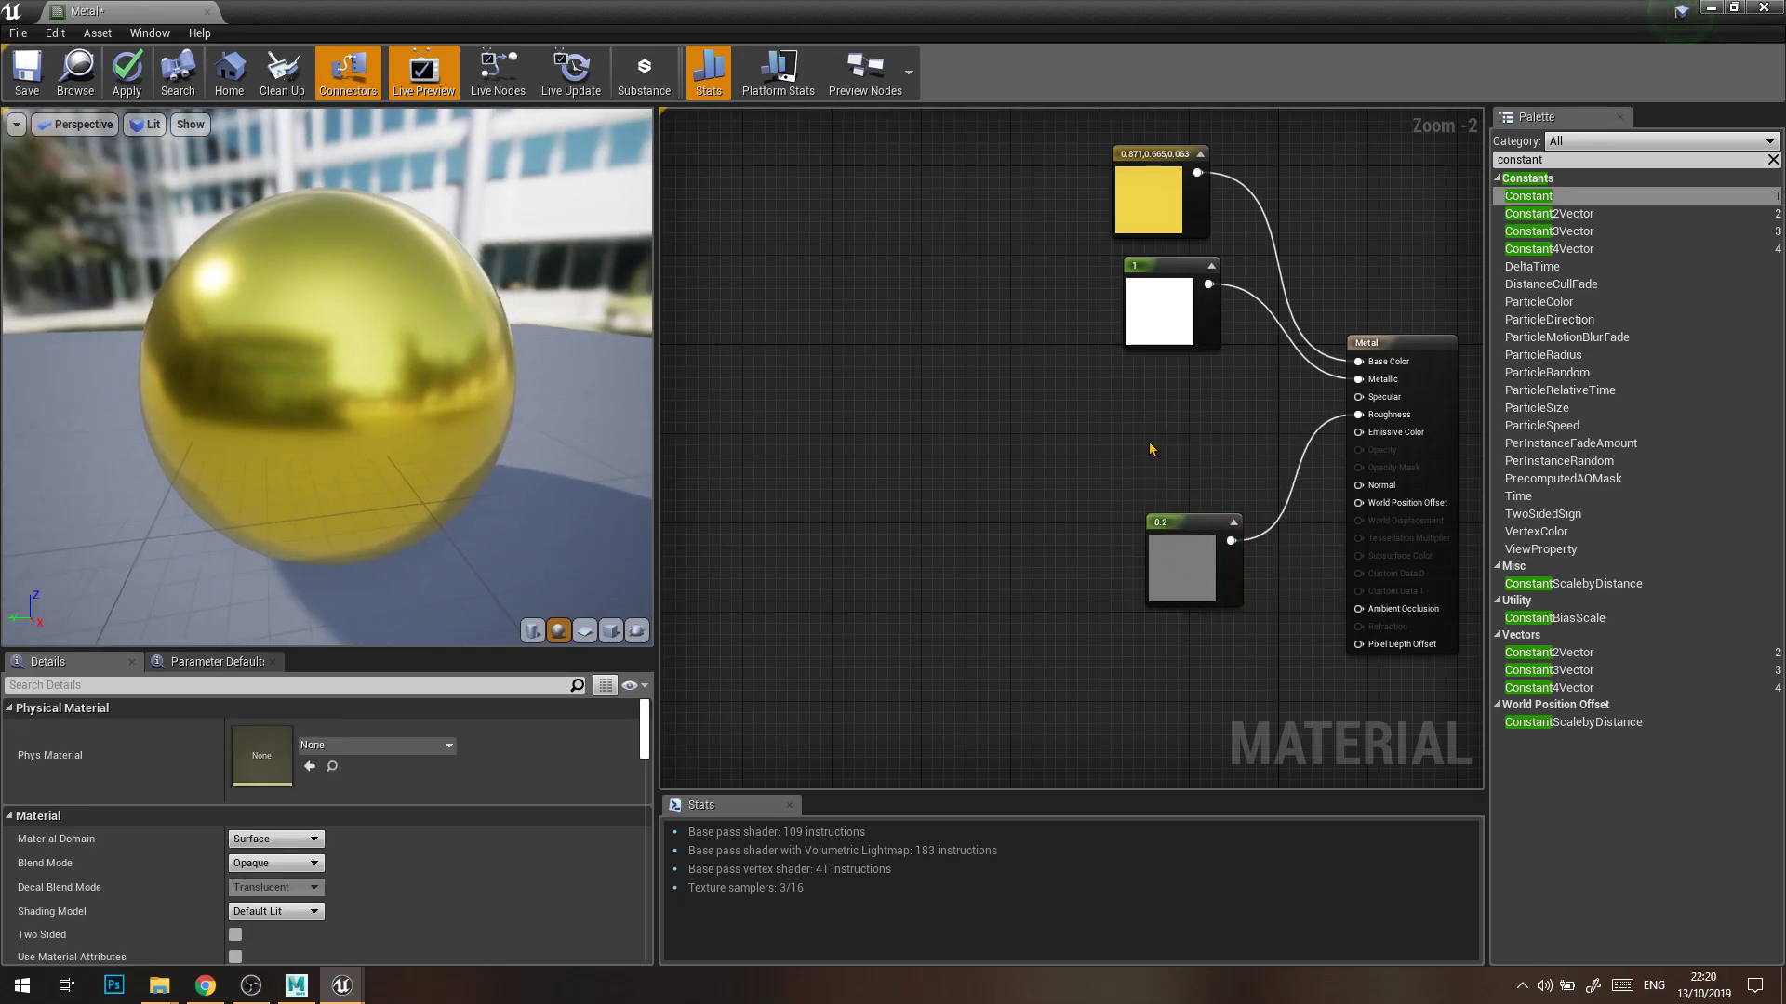
click(1144, 407)
drag(1164, 426, 1367, 404)
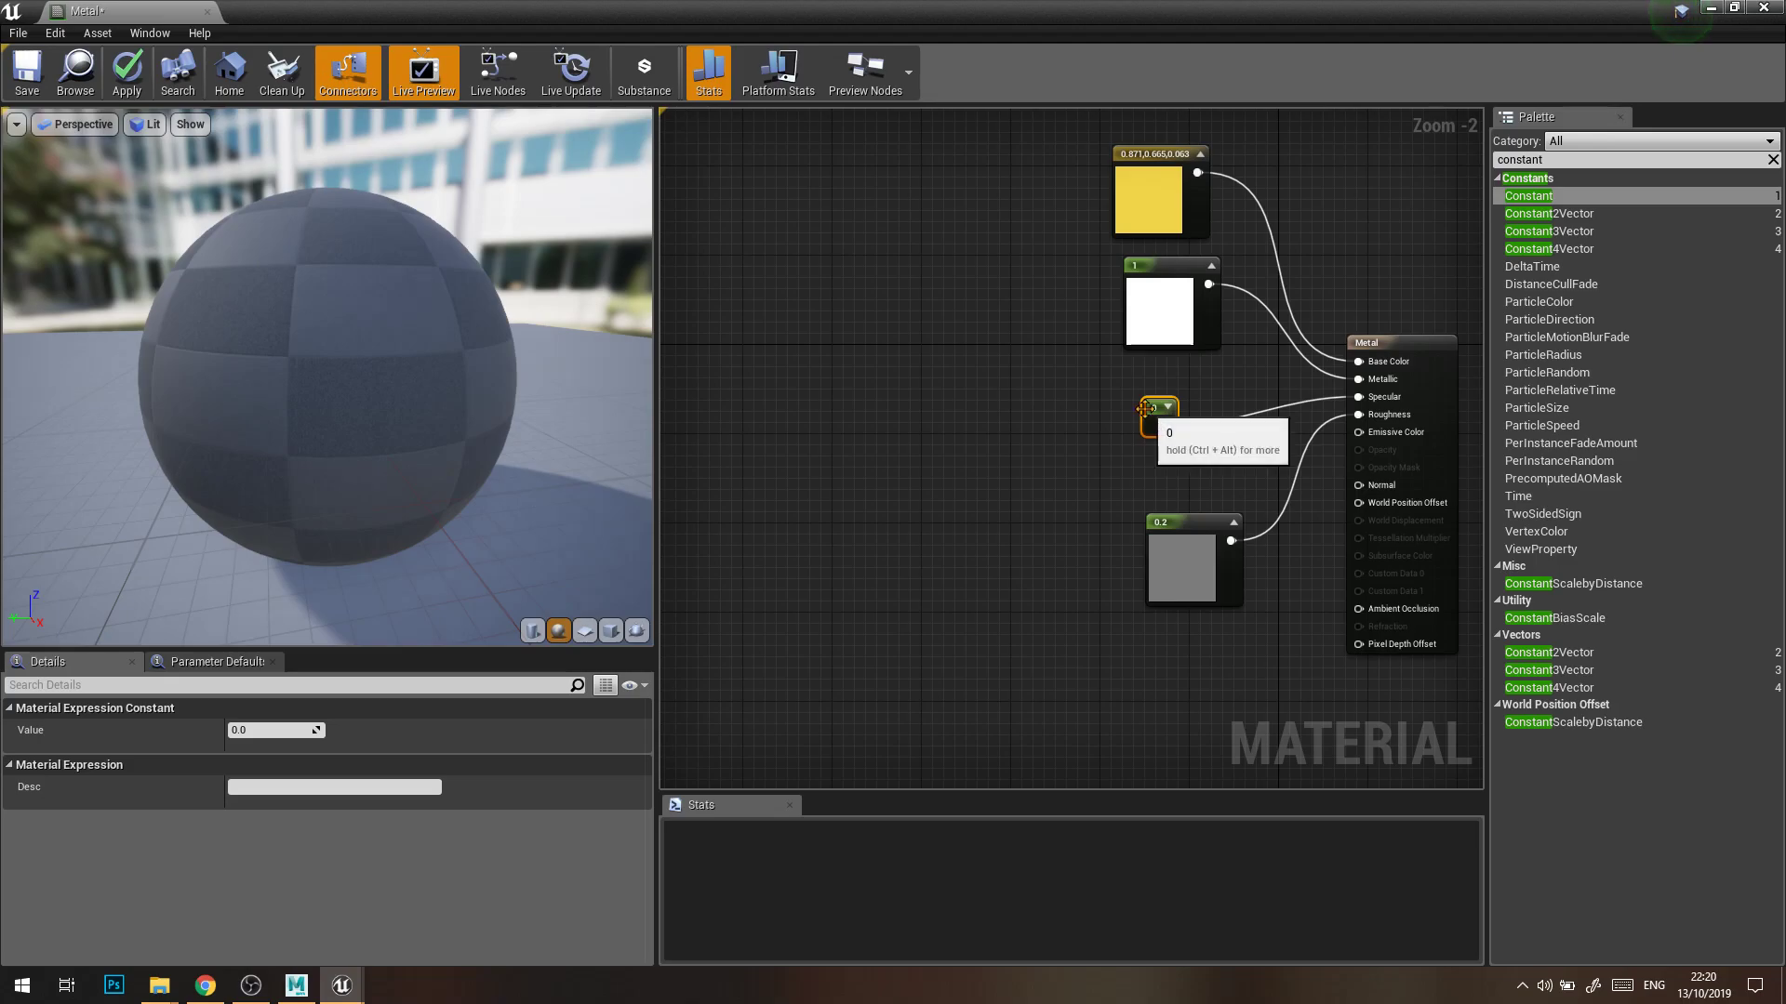
drag(1144, 409, 1128, 412)
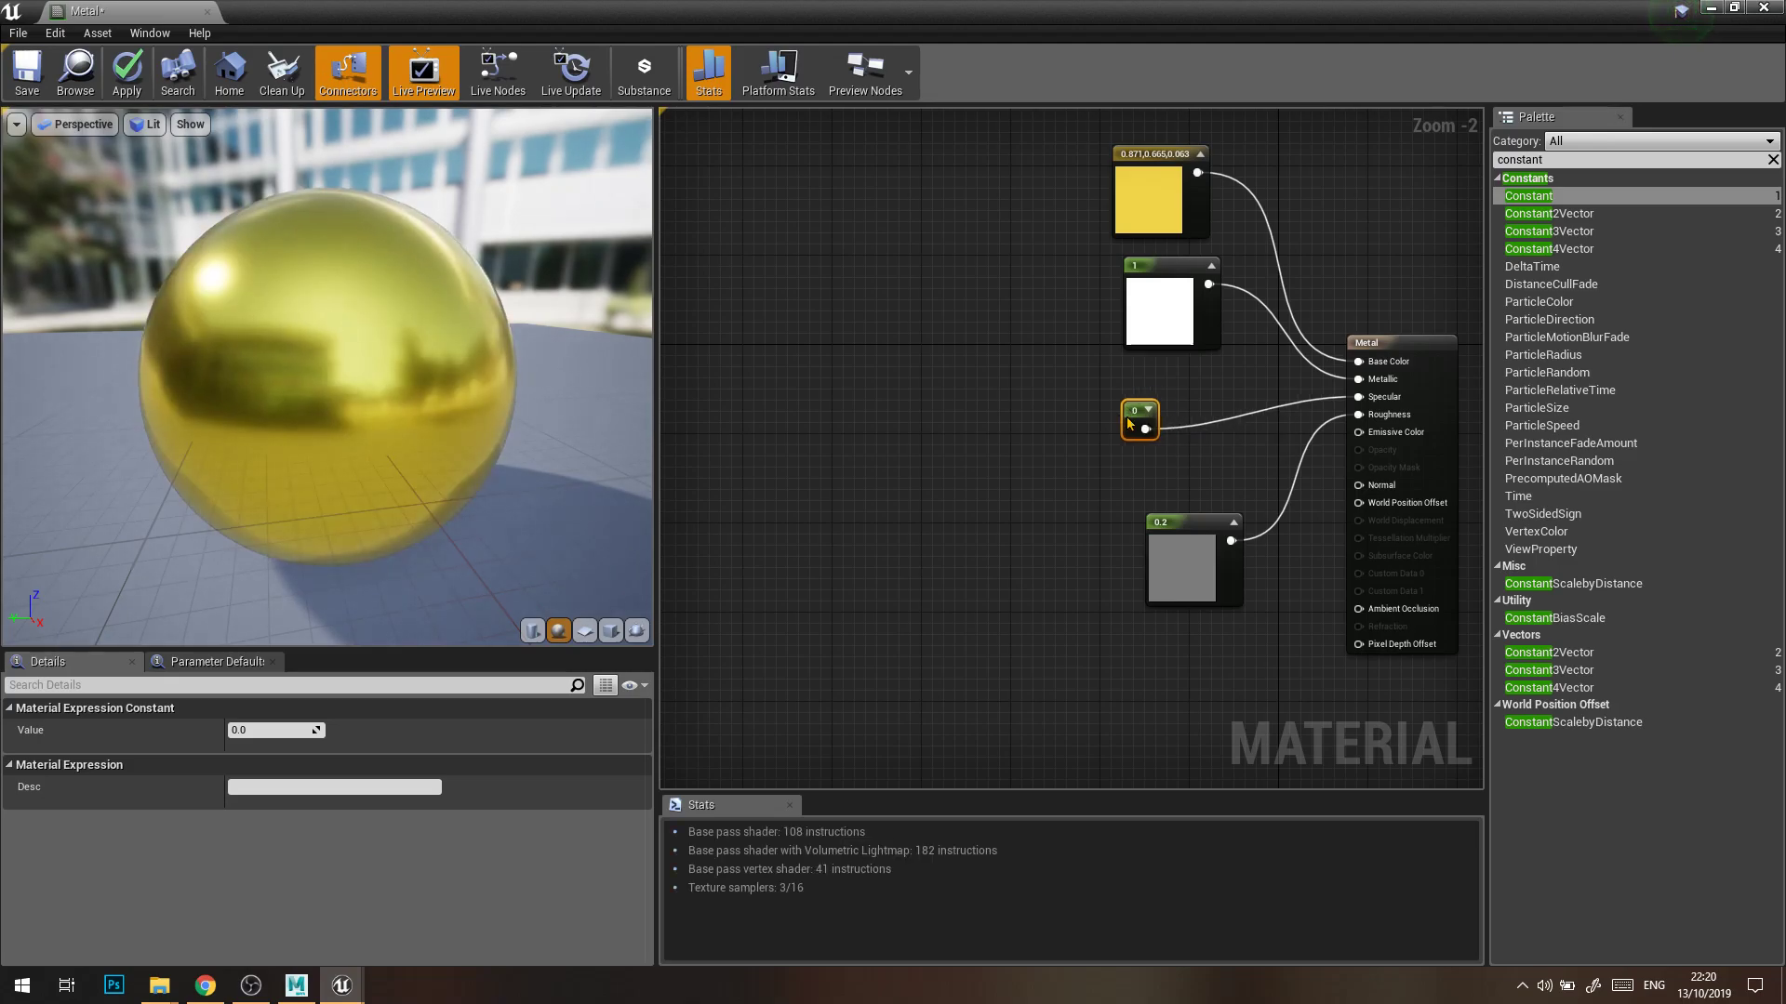
click(1116, 381)
mouse_move(998, 372)
mouse_down()
mouse_move(1339, 326)
mouse_move(965, 362)
mouse_up()
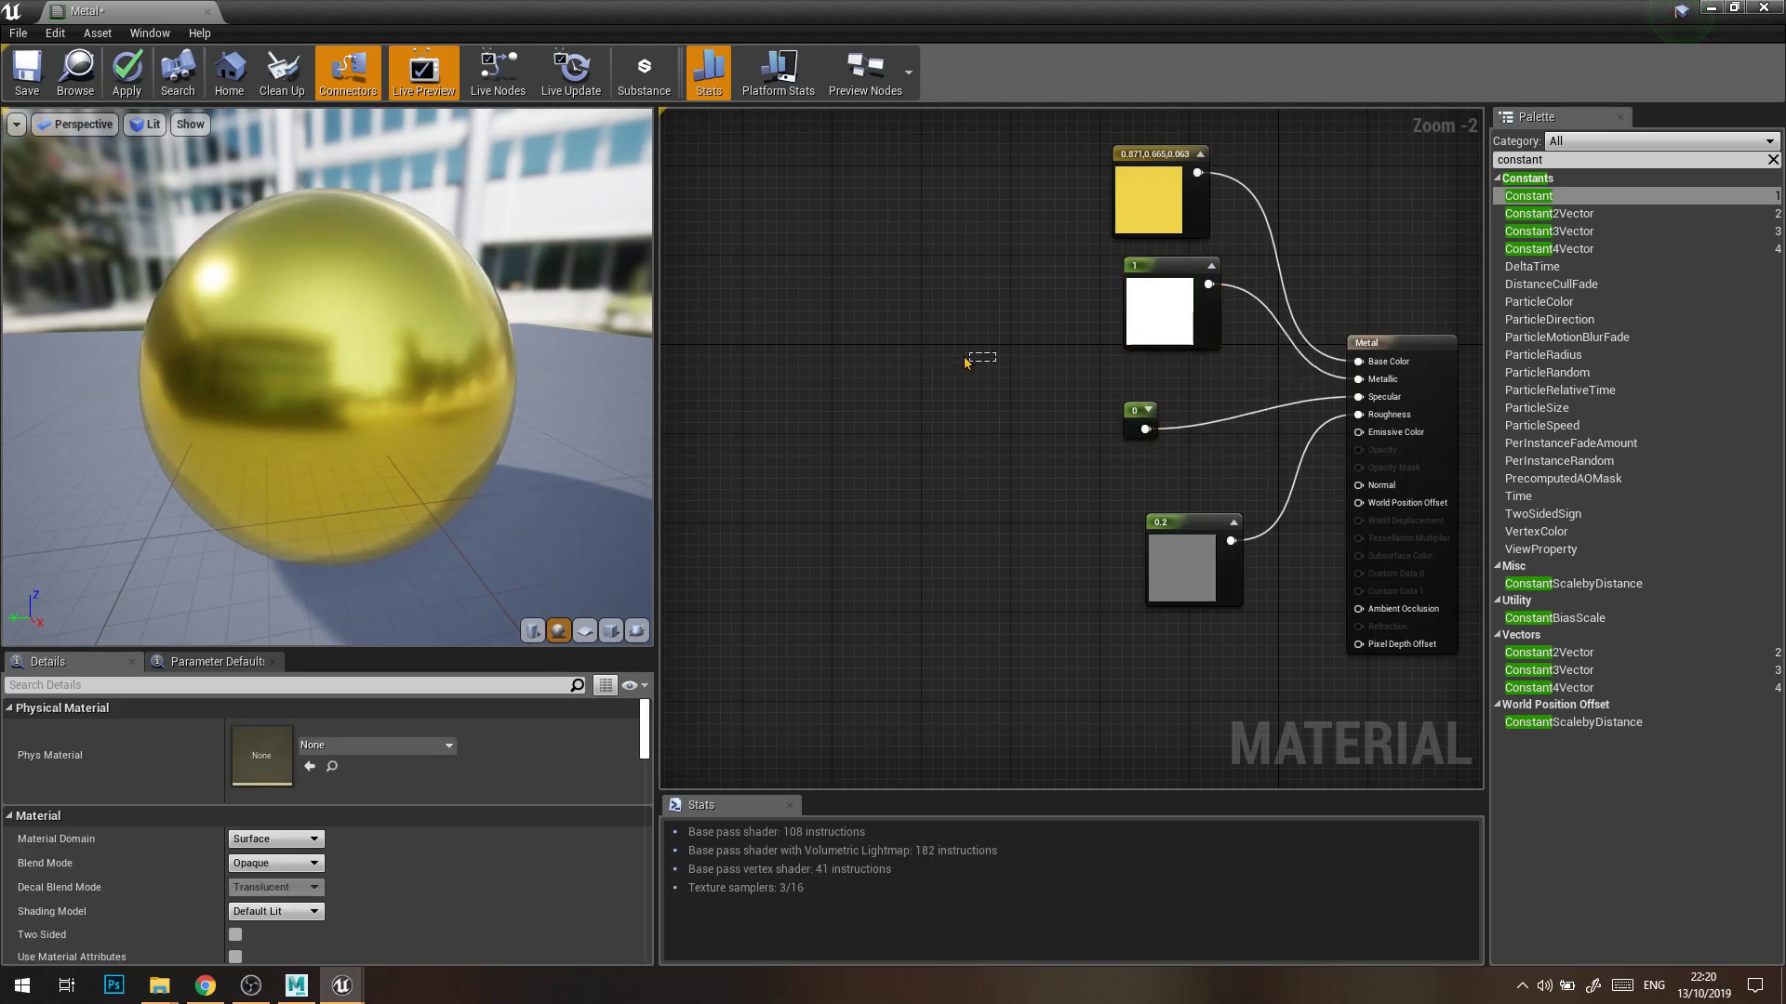
Break the Specular input's link, delete its Constant, and shift the Roughness Constant back up
right_click(1358, 397)
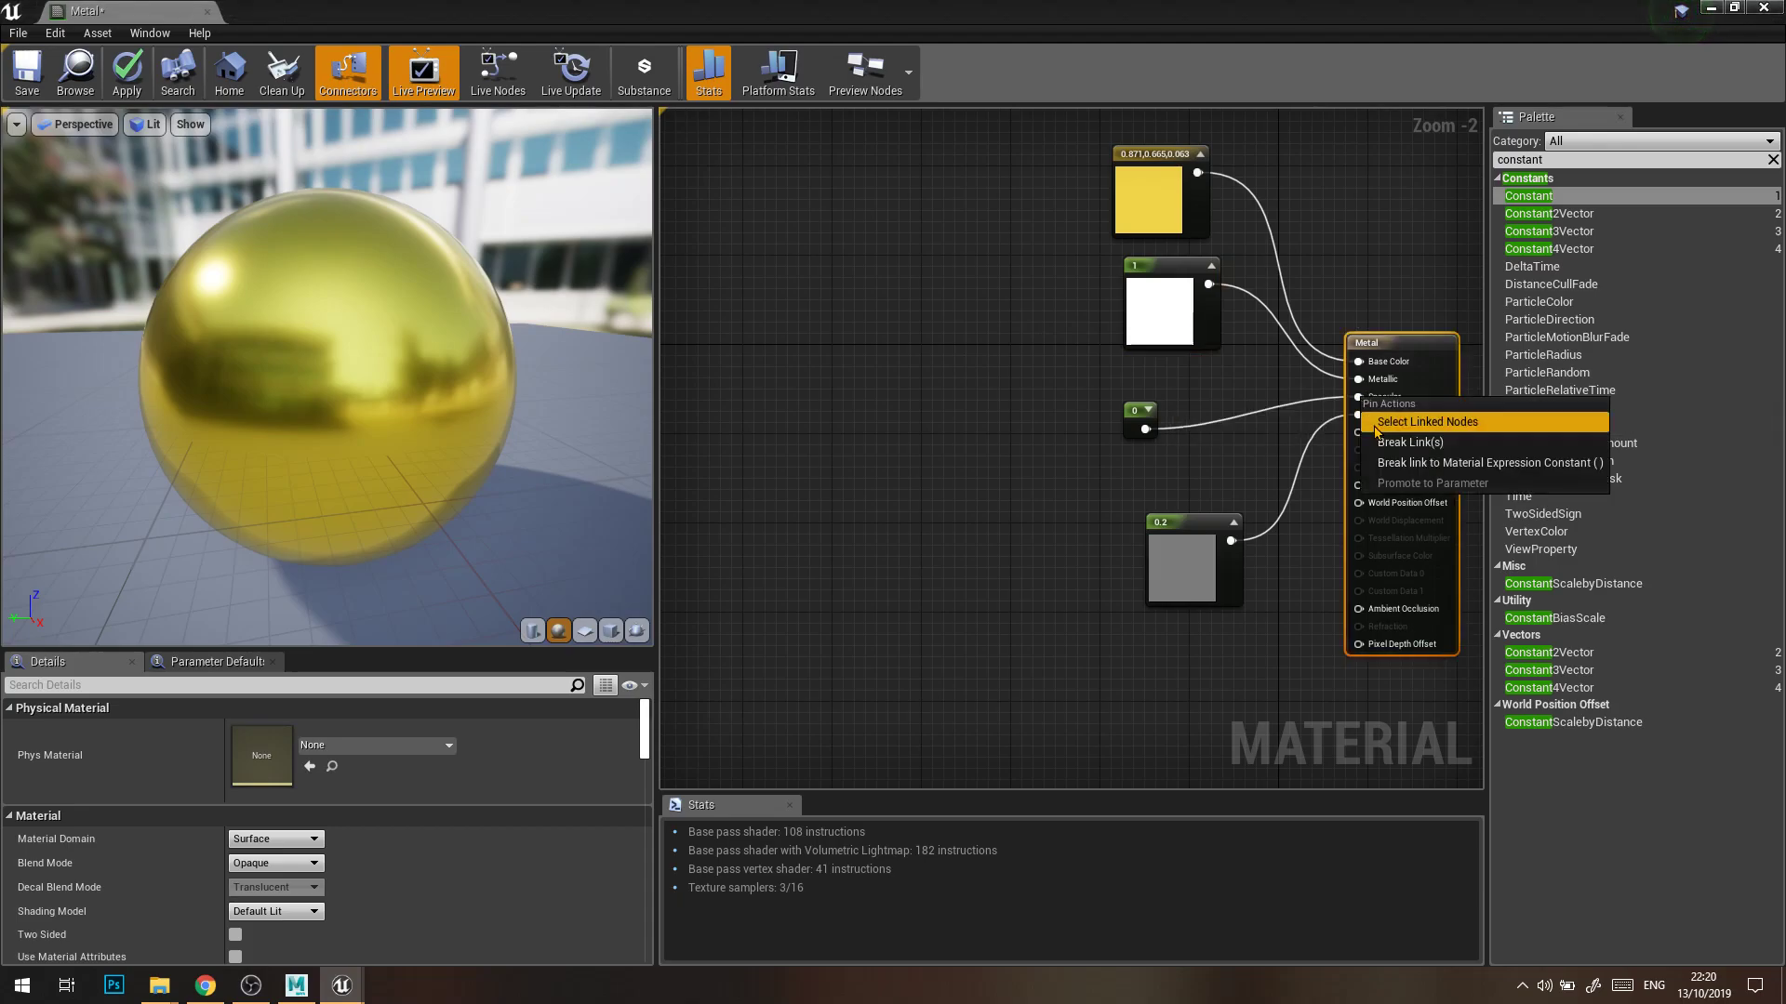
click(1415, 443)
click(1140, 417)
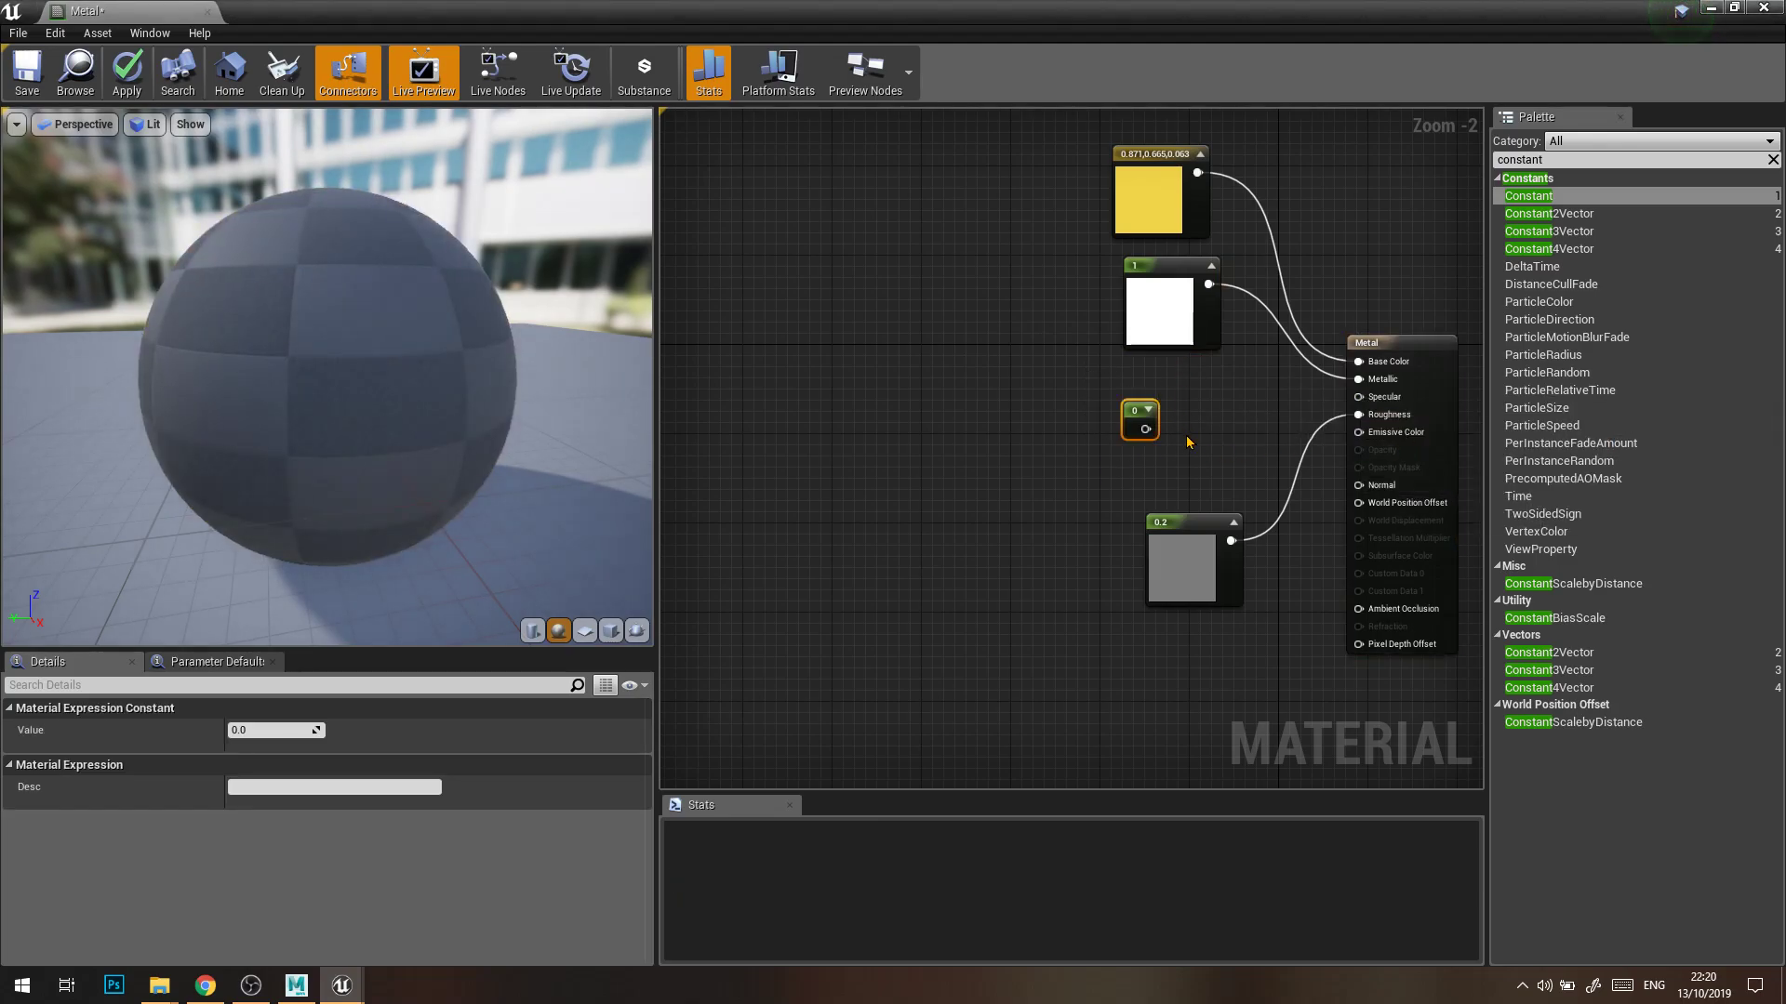
key(Delete)
drag(1171, 531, 1126, 497)
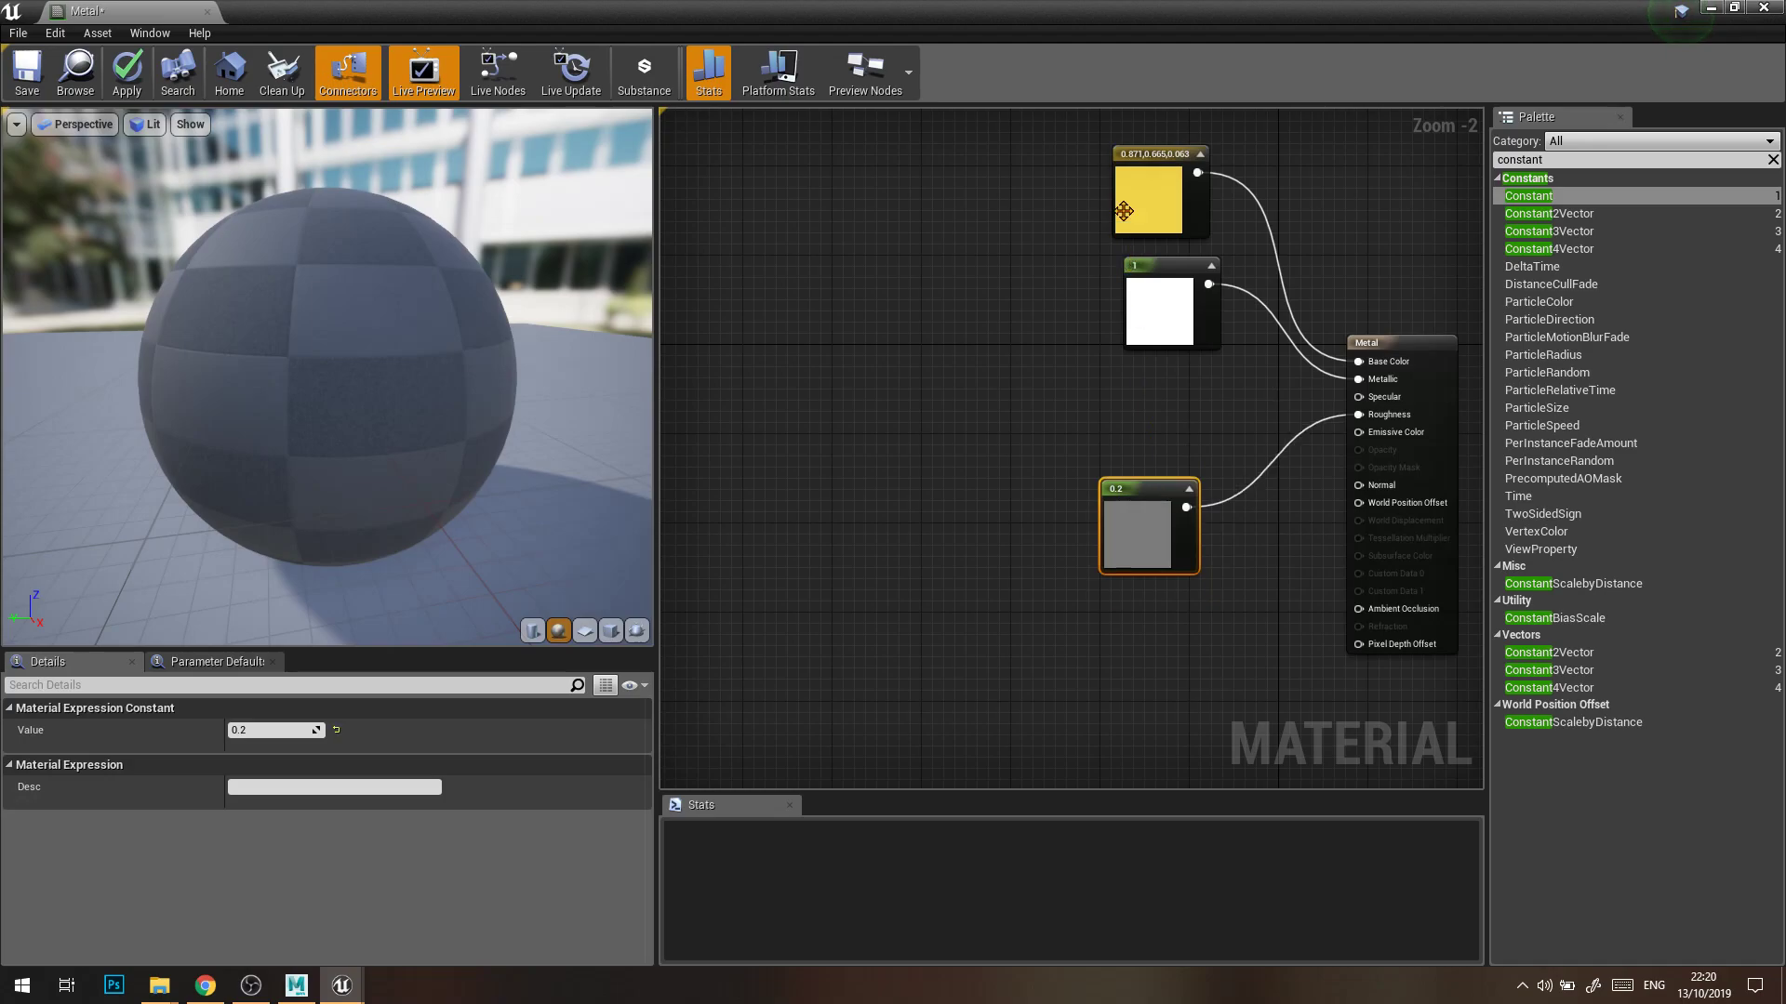
Change the Constant3Vector to a blue-violet sampled from the color wheel, about R 0.117, G 0.048, B 0.863
double_click(1150, 210)
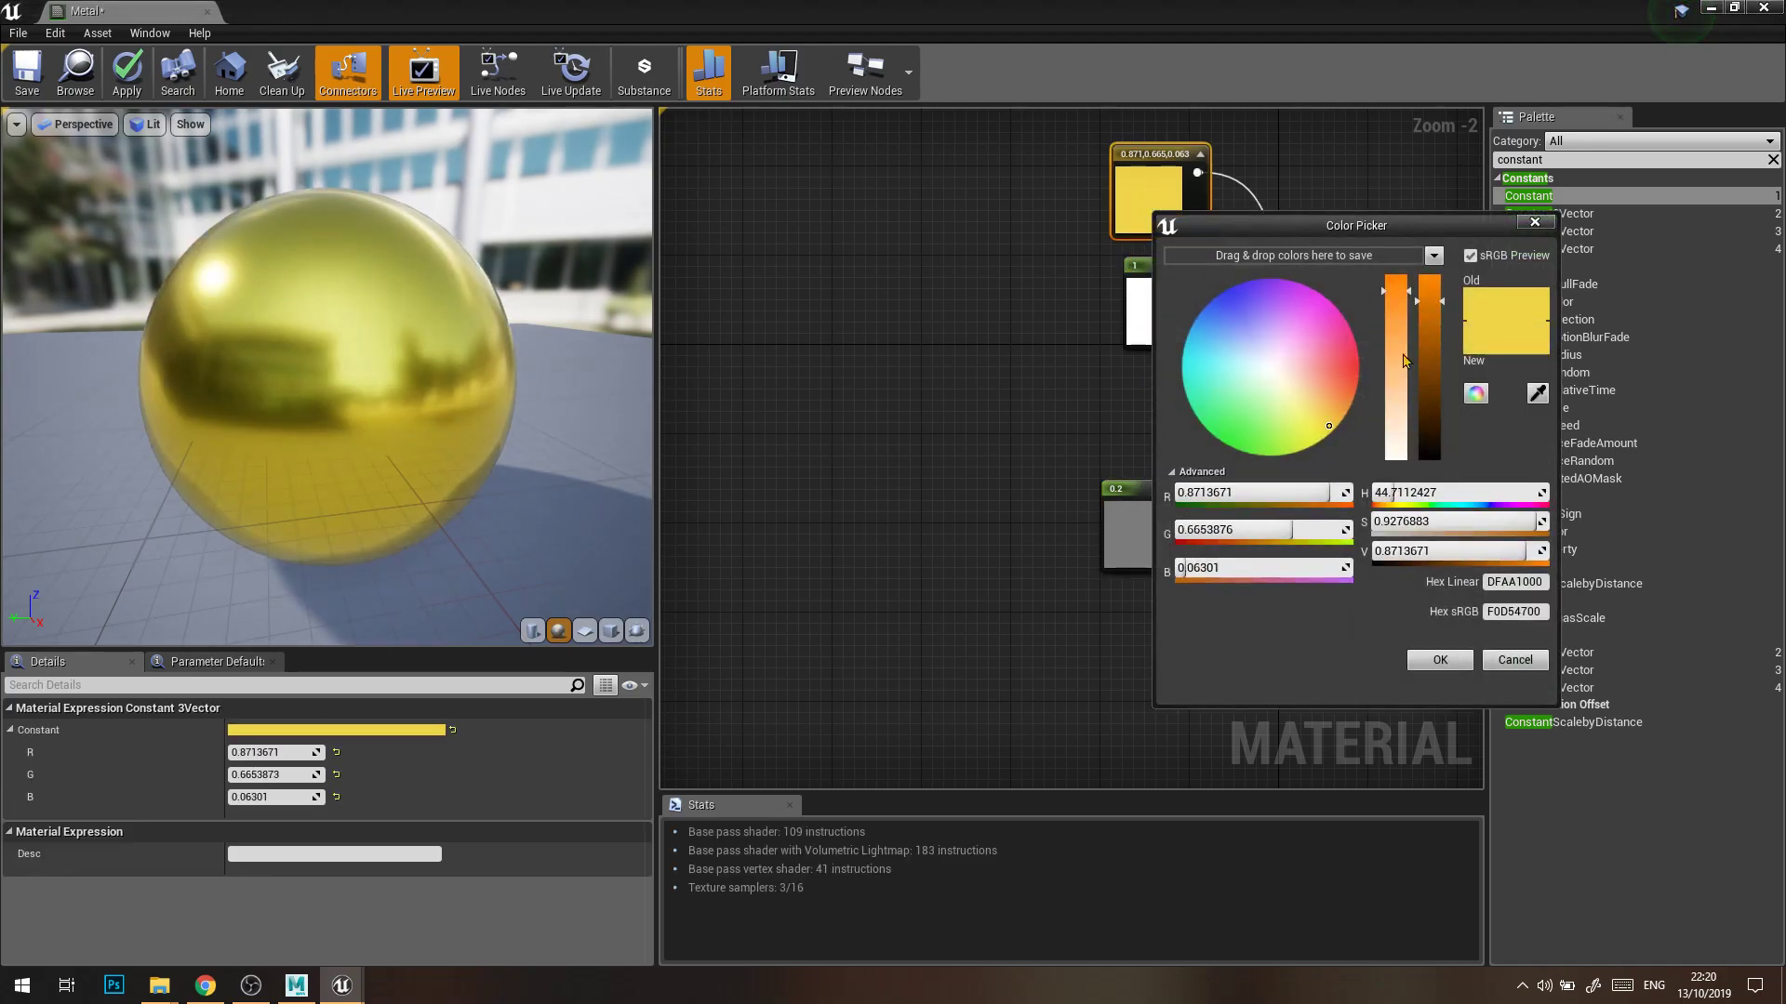
click(1534, 392)
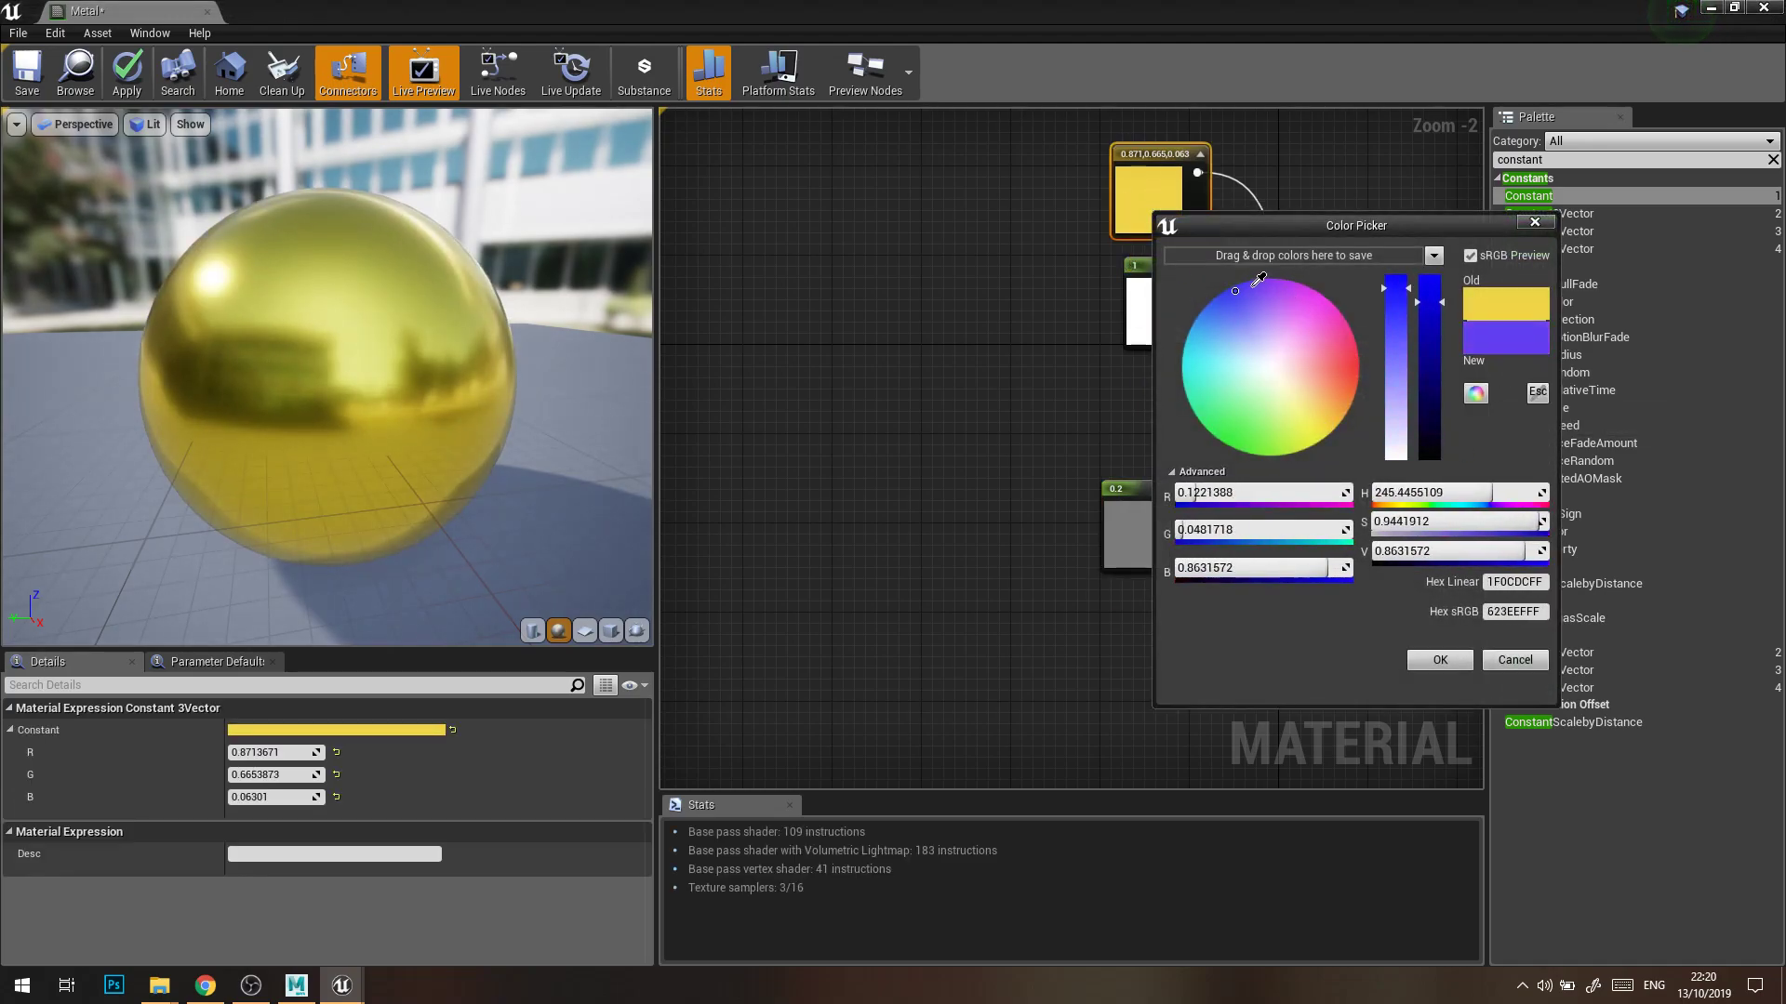
click(1253, 296)
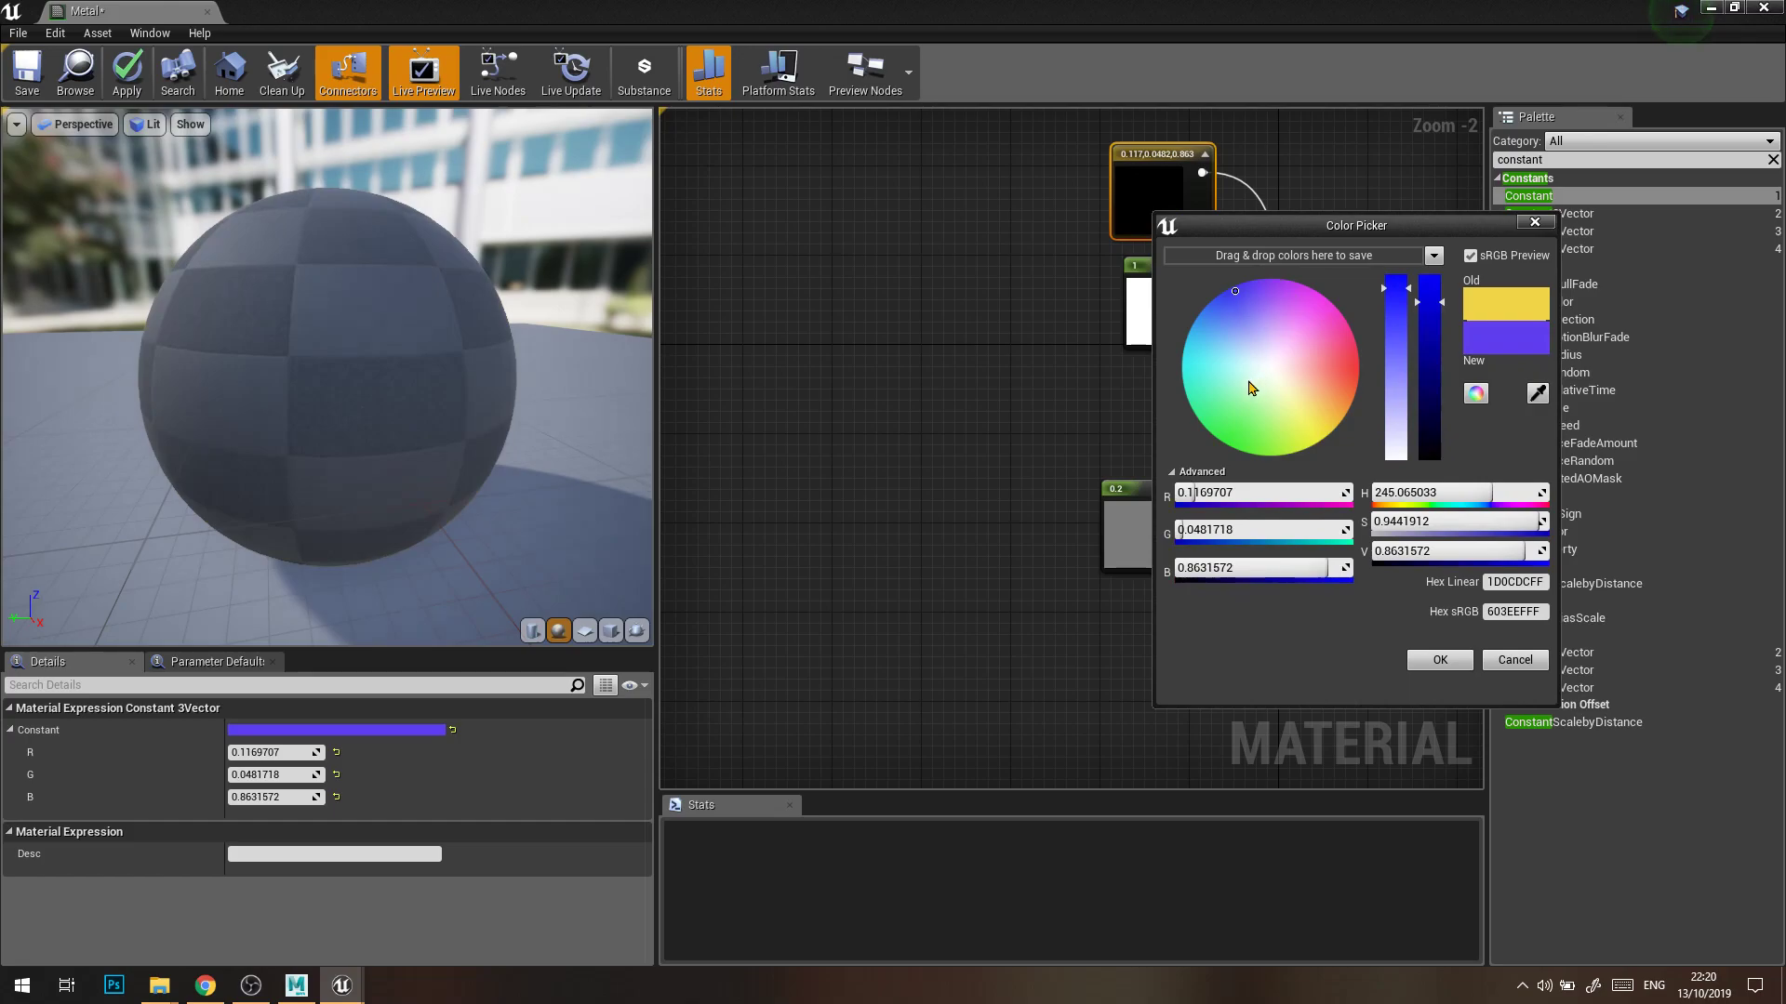
click(1439, 659)
Move the Metallic Constant slightly down and left, and bring the Roughness Constant up closer to the Metal node
drag(1147, 320, 1125, 344)
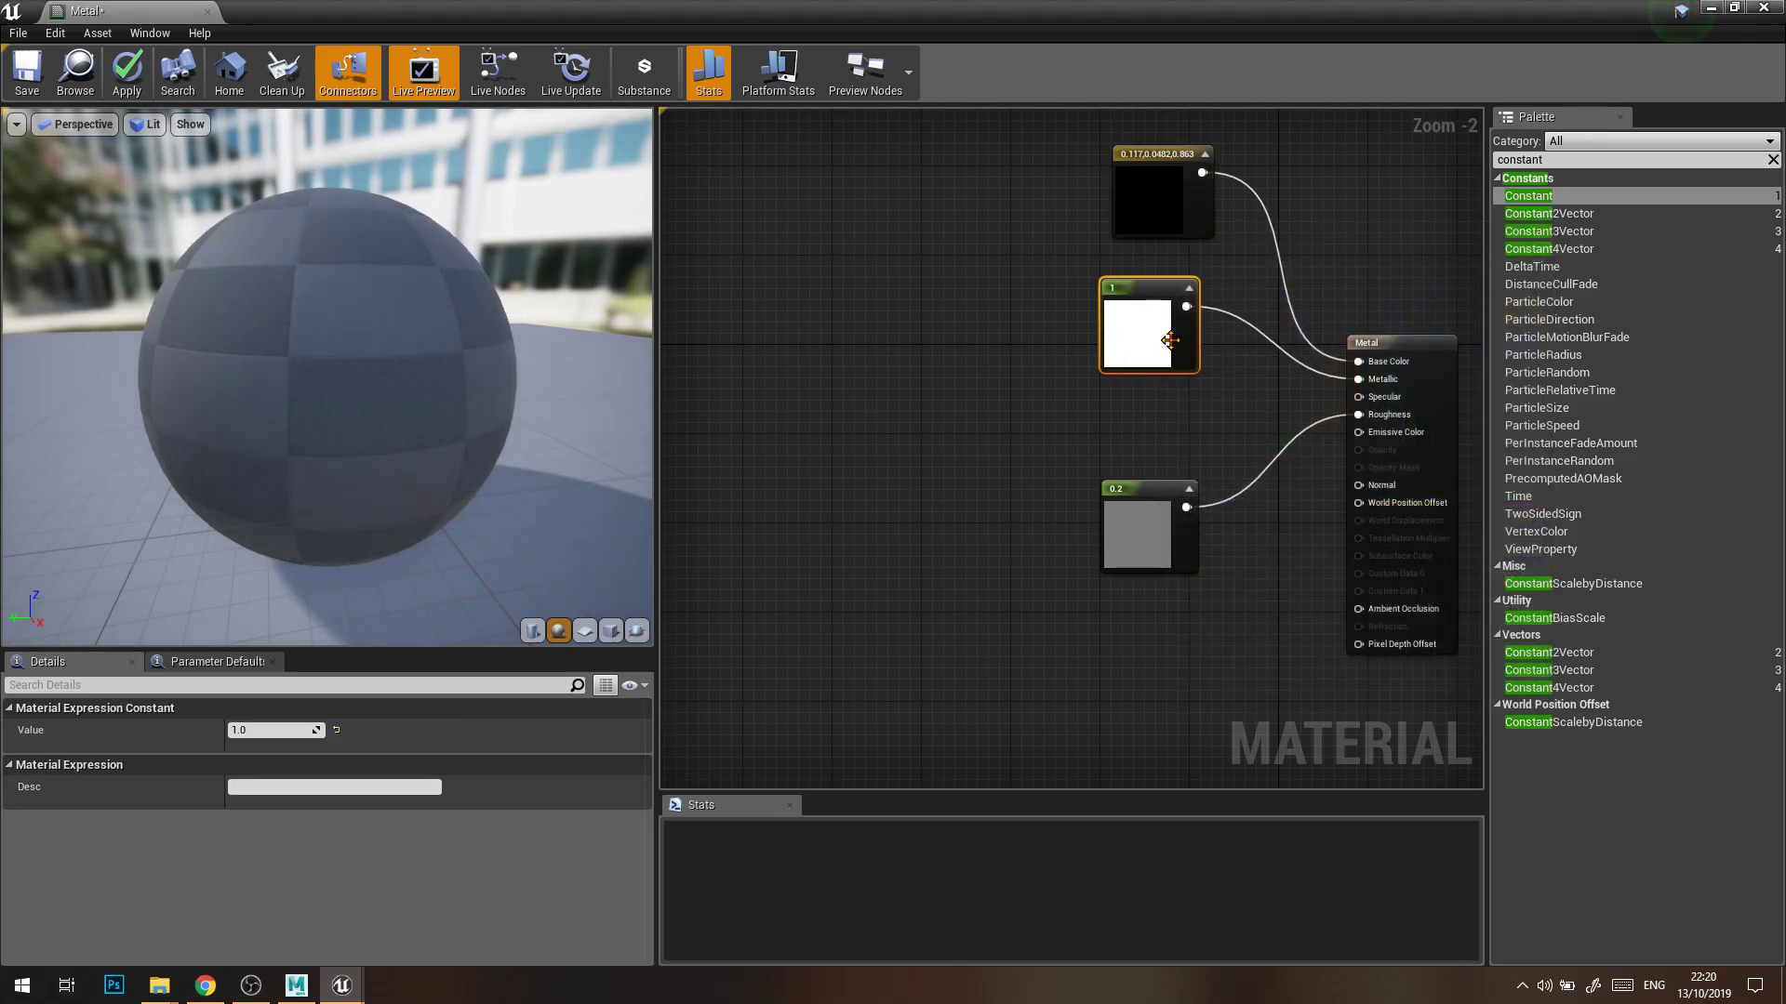
click(1186, 449)
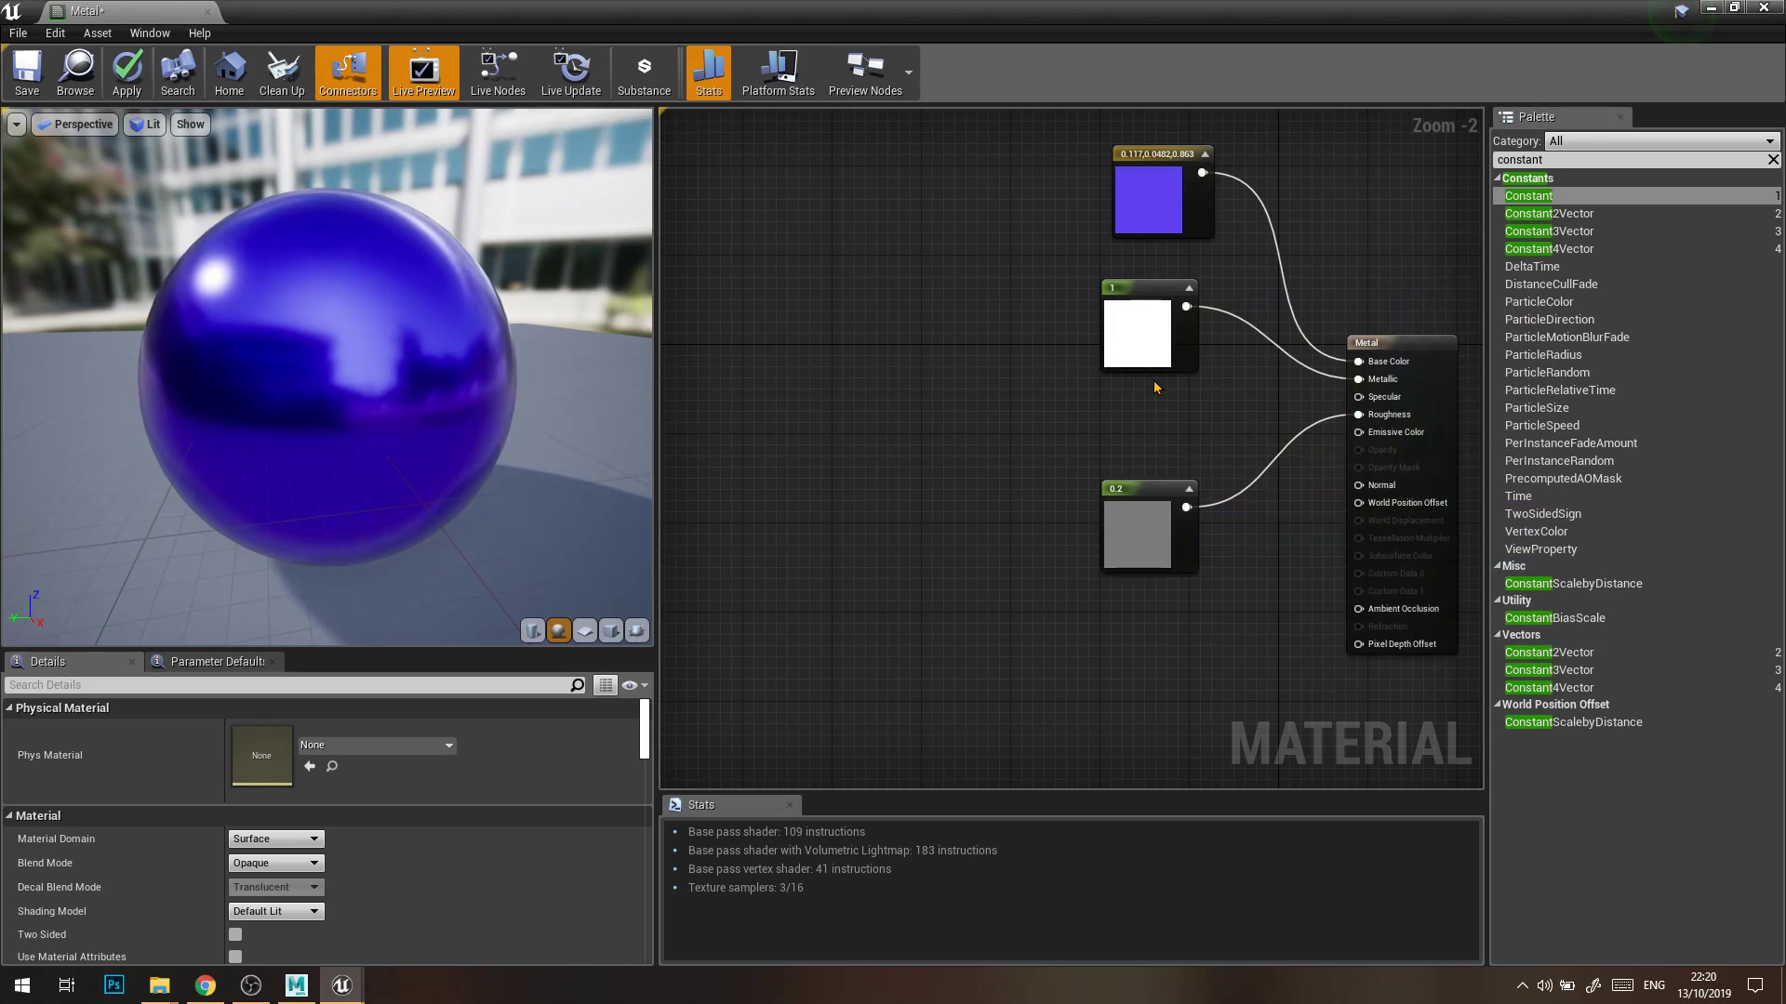
click(1156, 312)
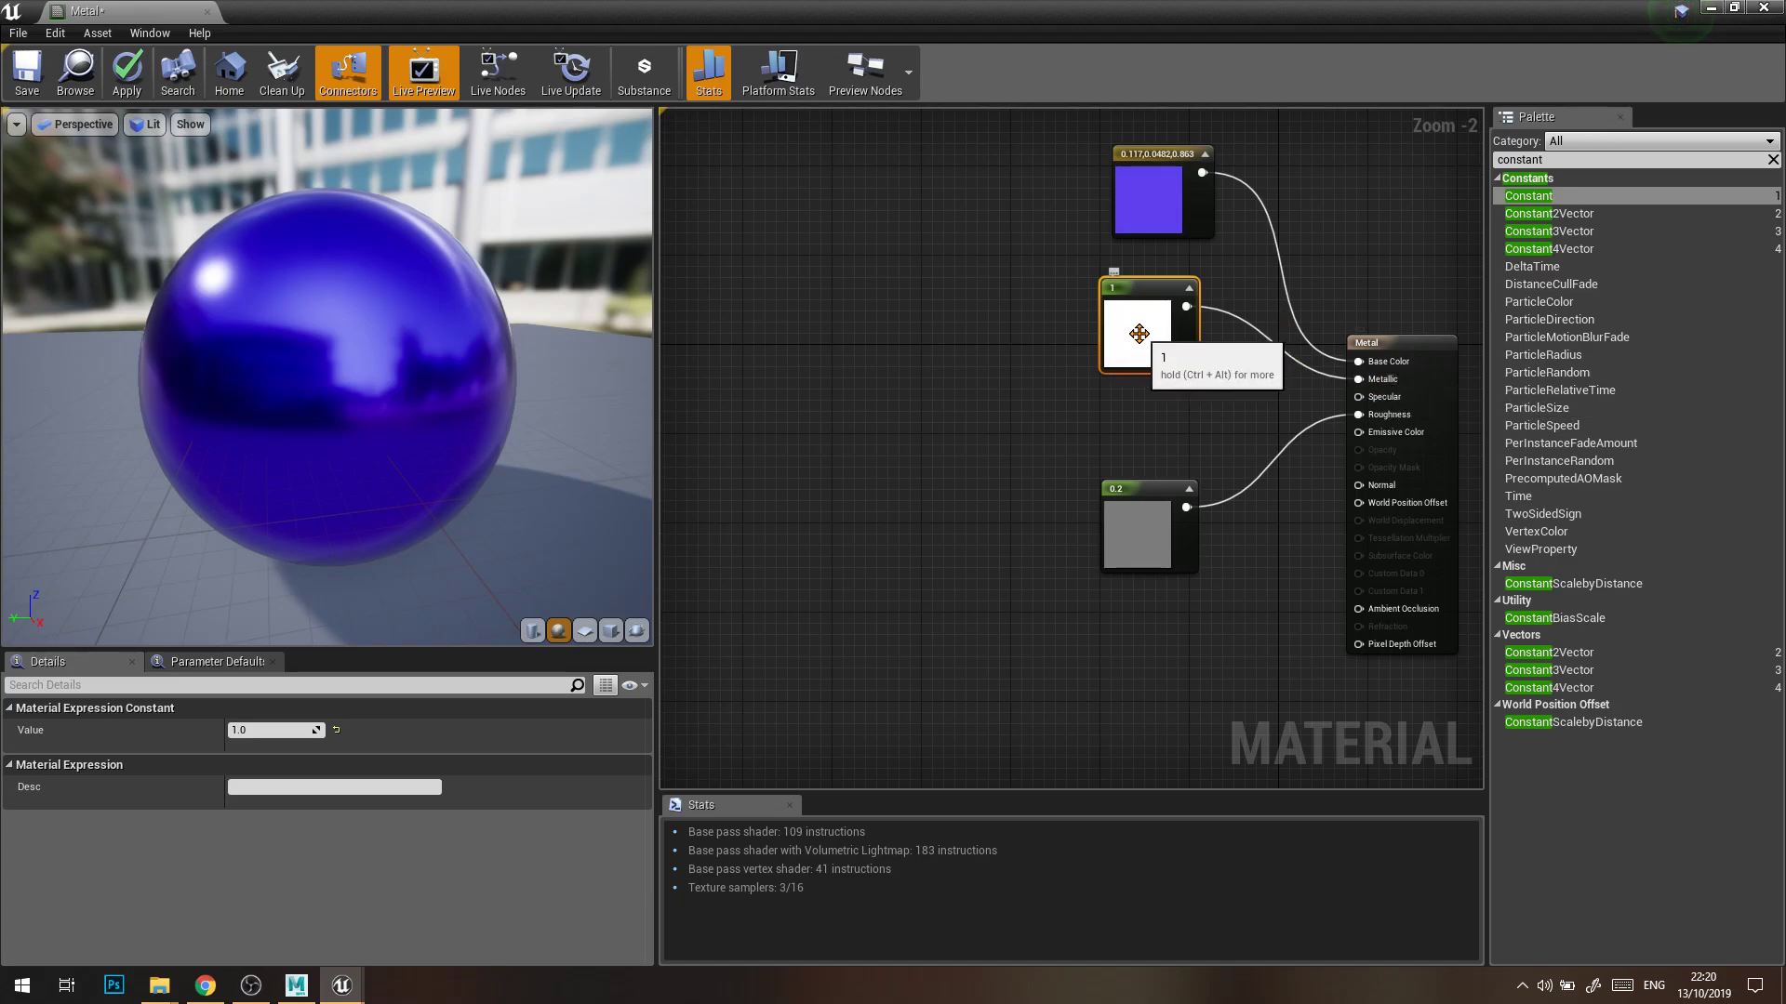
right_drag(1233, 442, 1208, 330)
drag(1110, 425, 1144, 393)
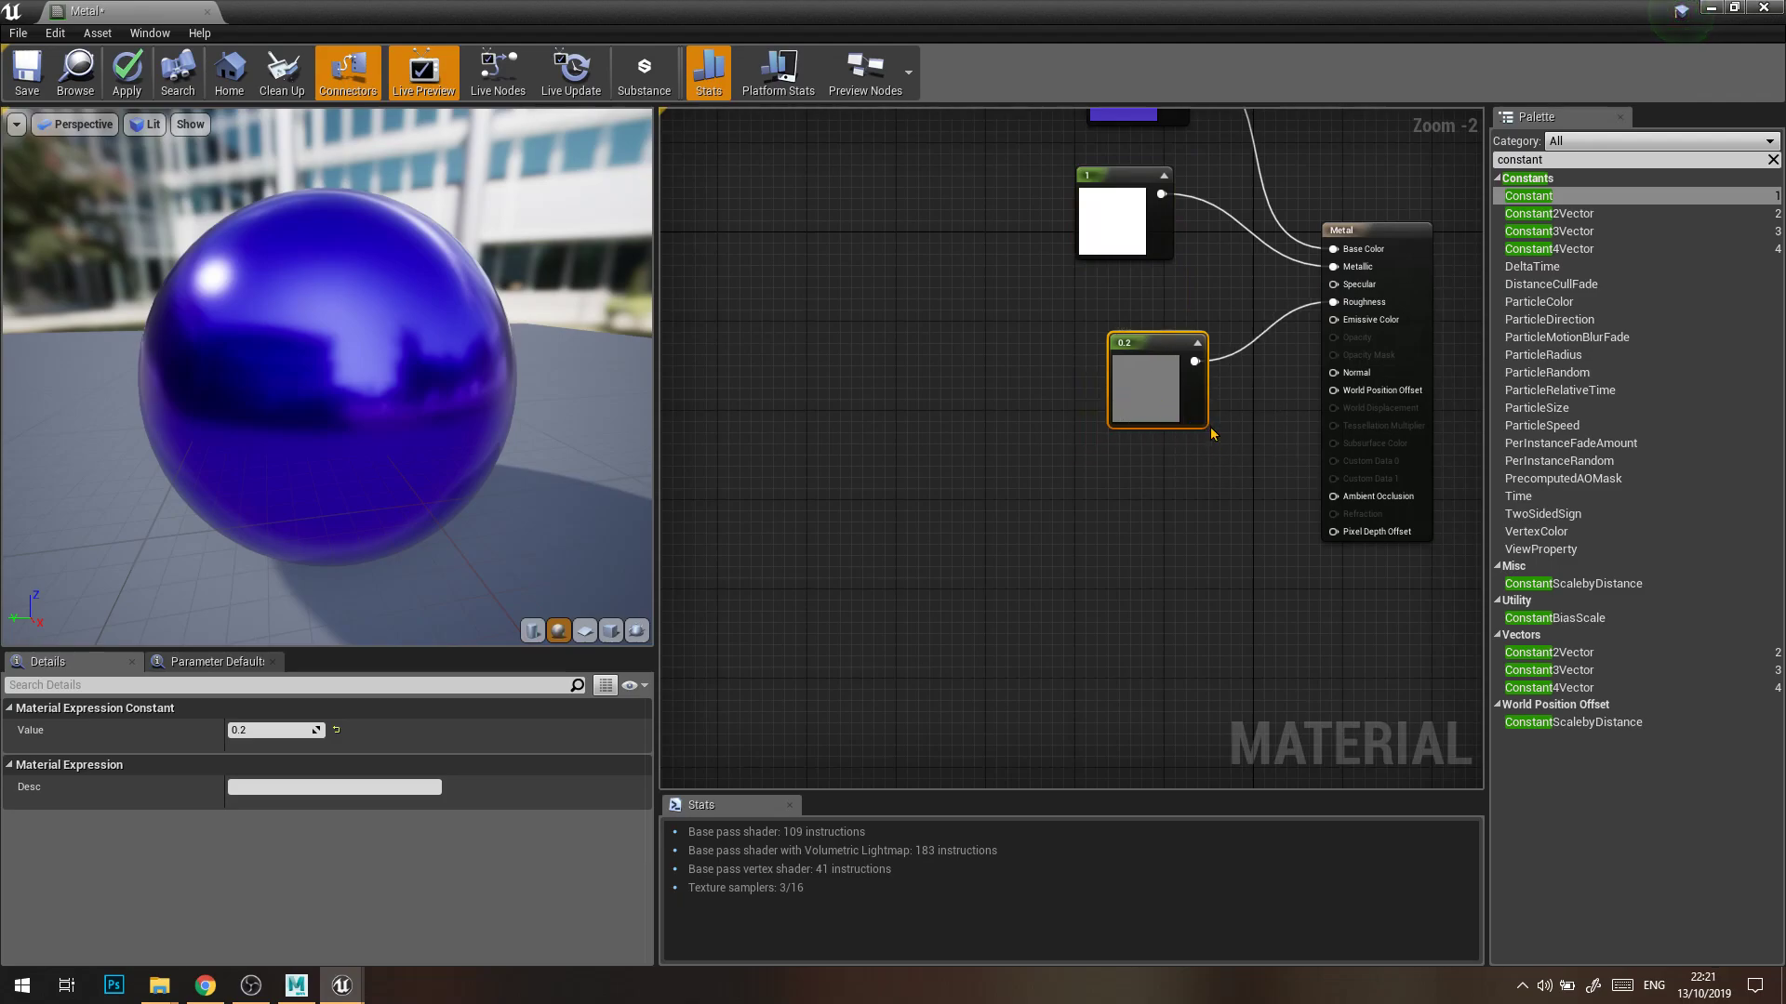
Set the Roughness Constant's value to 0.45
click(1274, 407)
click(1160, 391)
text(.45)
key(Return)
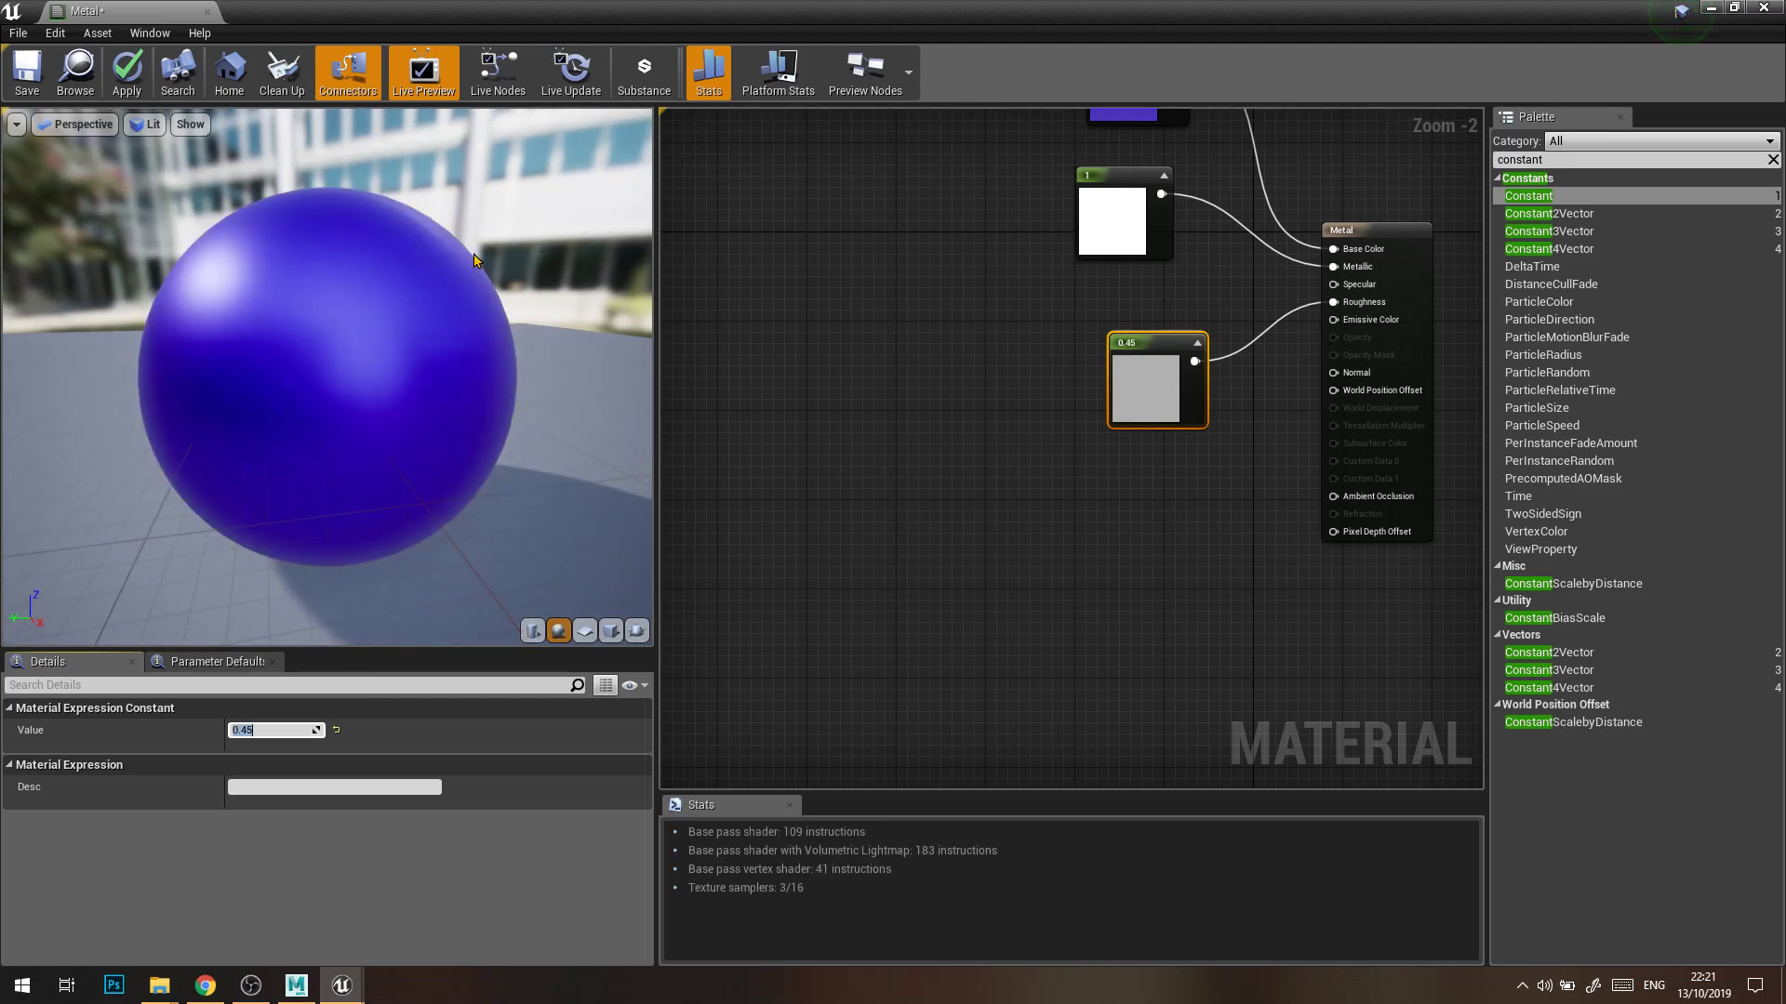
Darken the Metal material's Constant3Vector to a deep navy, about R 0.029, G 0.025, B 0.073
drag(476, 275, 409, 302)
right_drag(1077, 158, 1049, 296)
double_click(1098, 243)
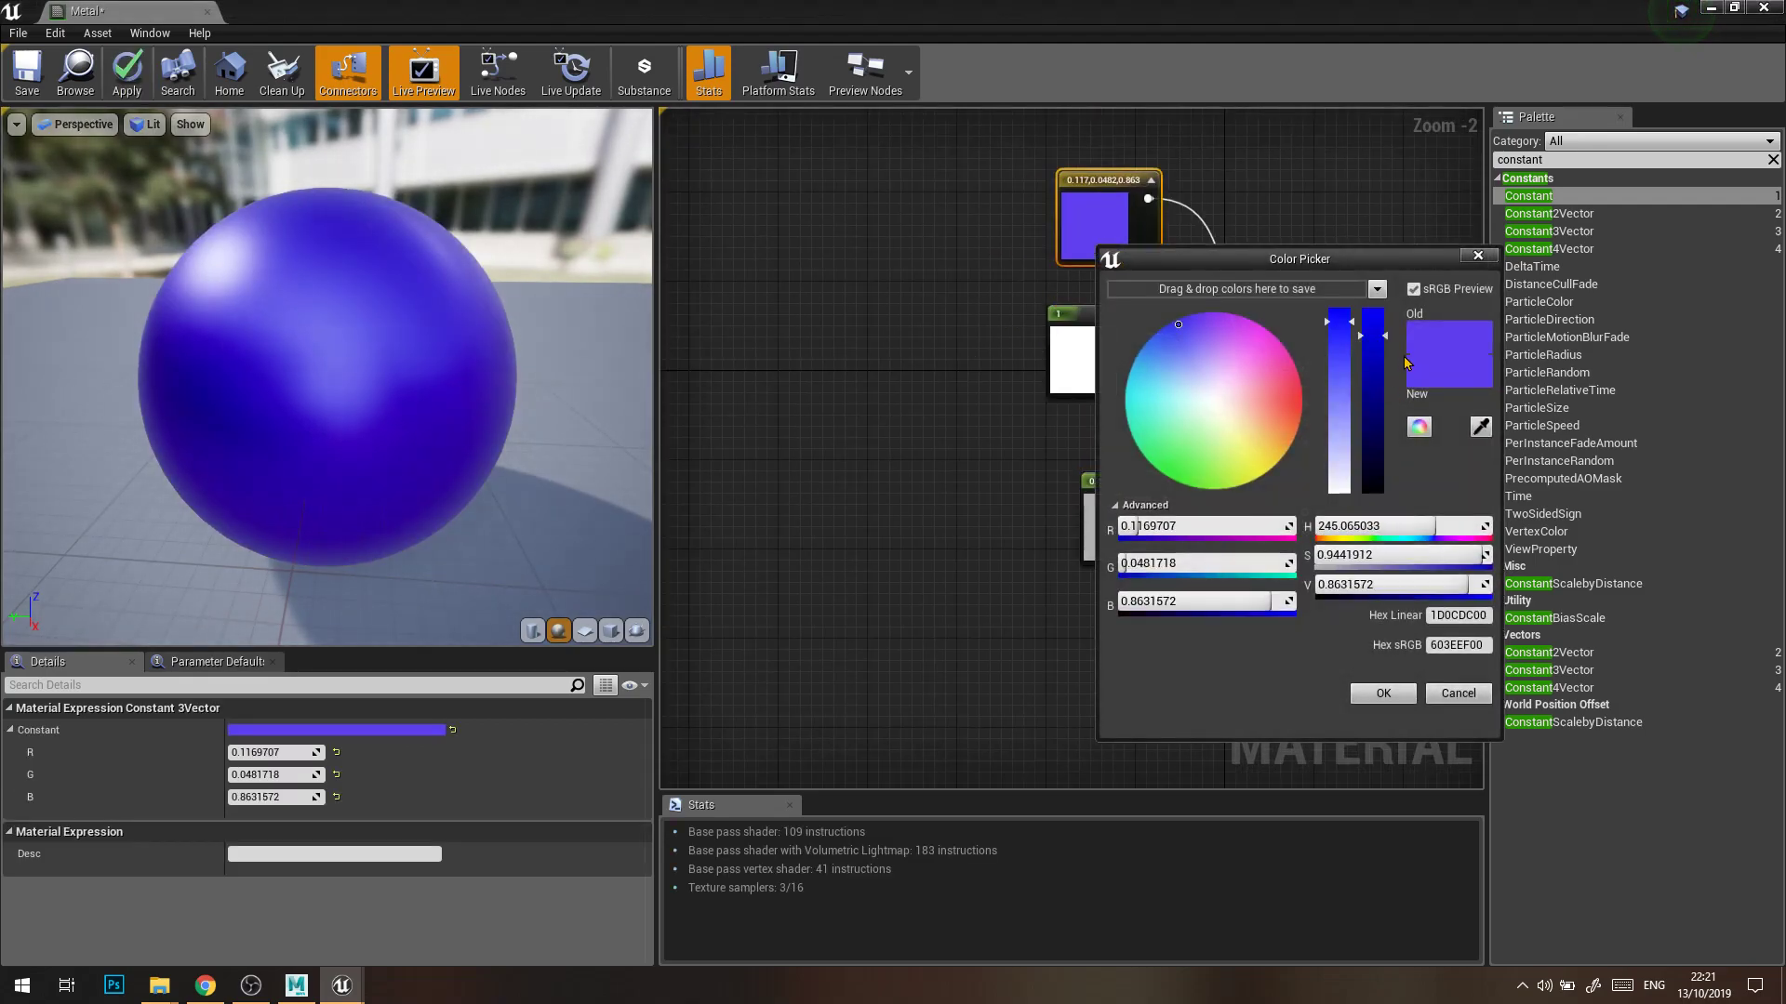
drag(1383, 342, 1385, 466)
drag(1343, 366, 1343, 373)
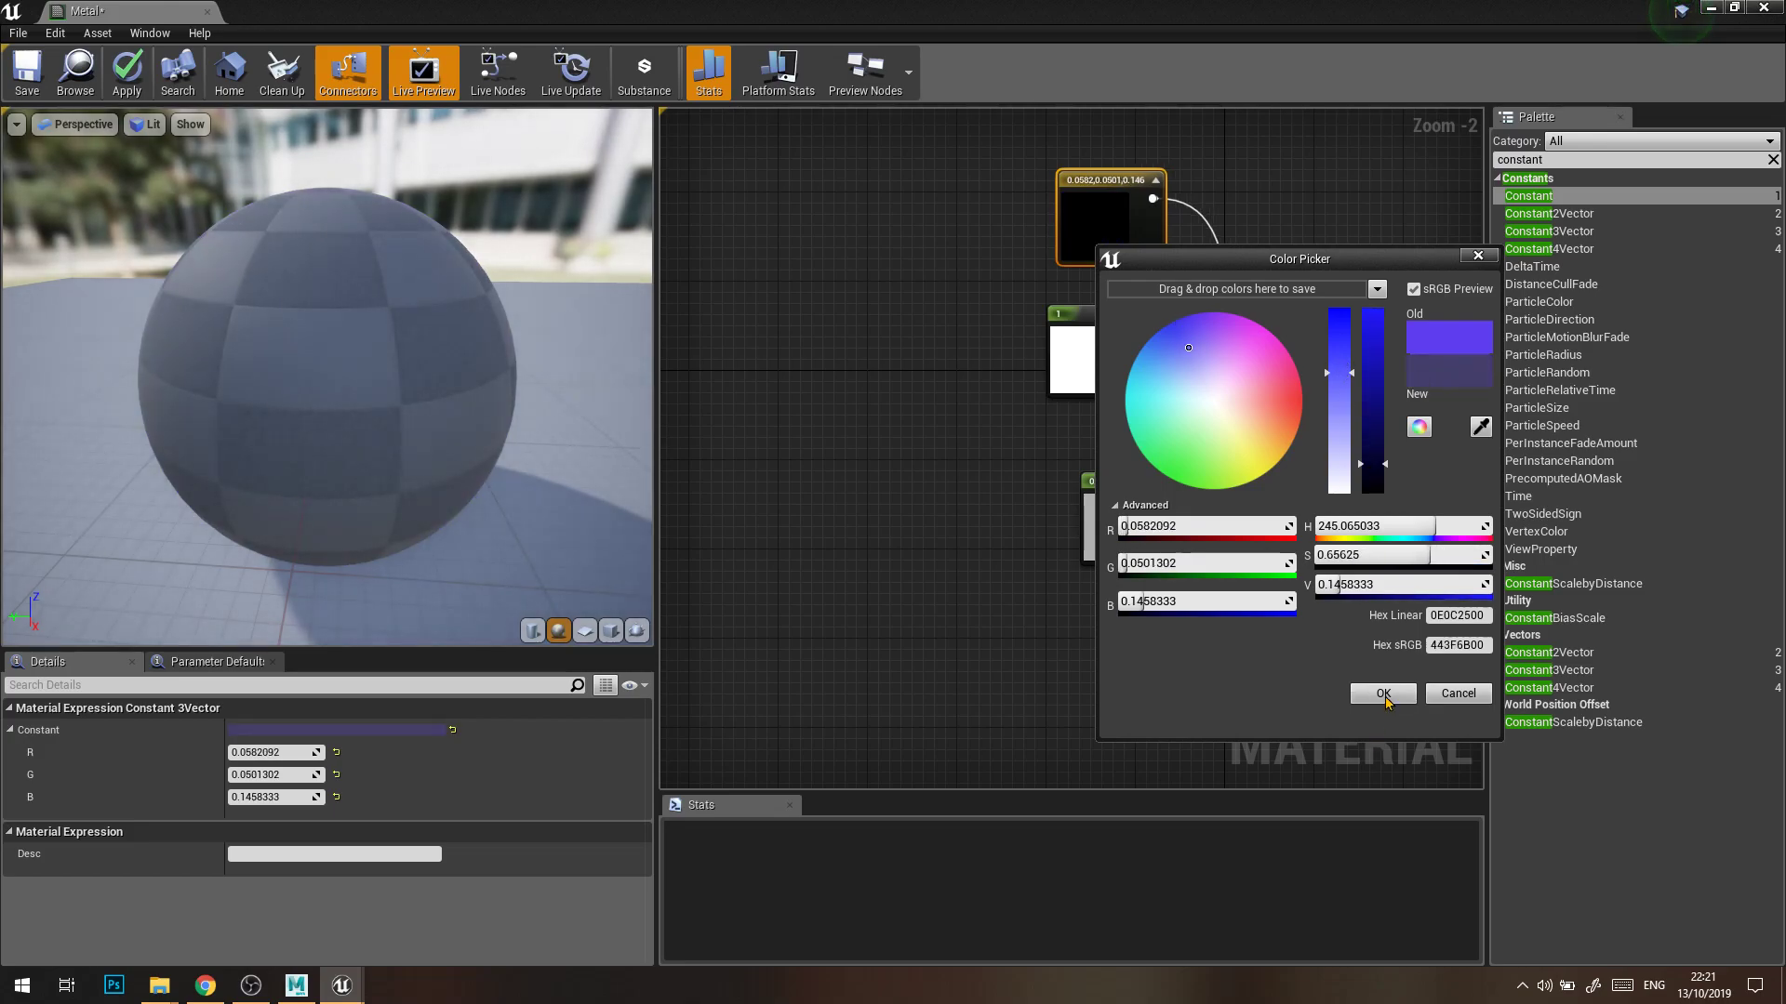
drag(1370, 476, 1372, 478)
click(1383, 692)
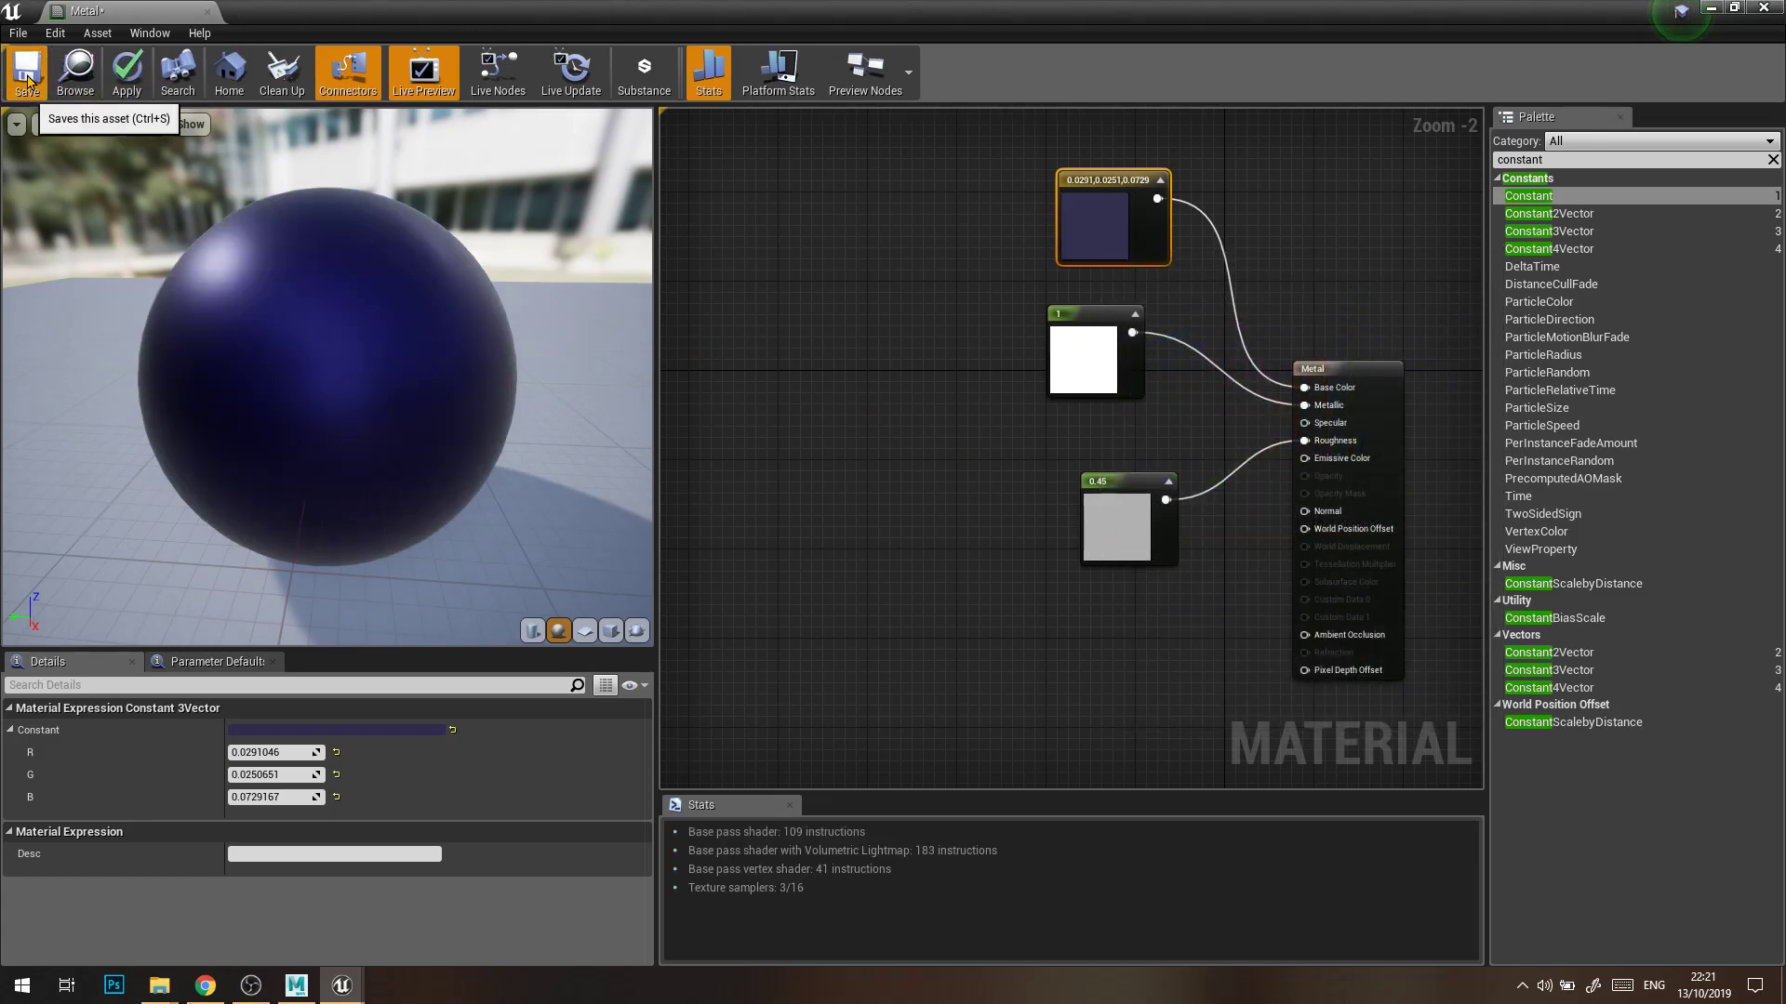
Save the Metal material and return to the level containing the bed
click(27, 82)
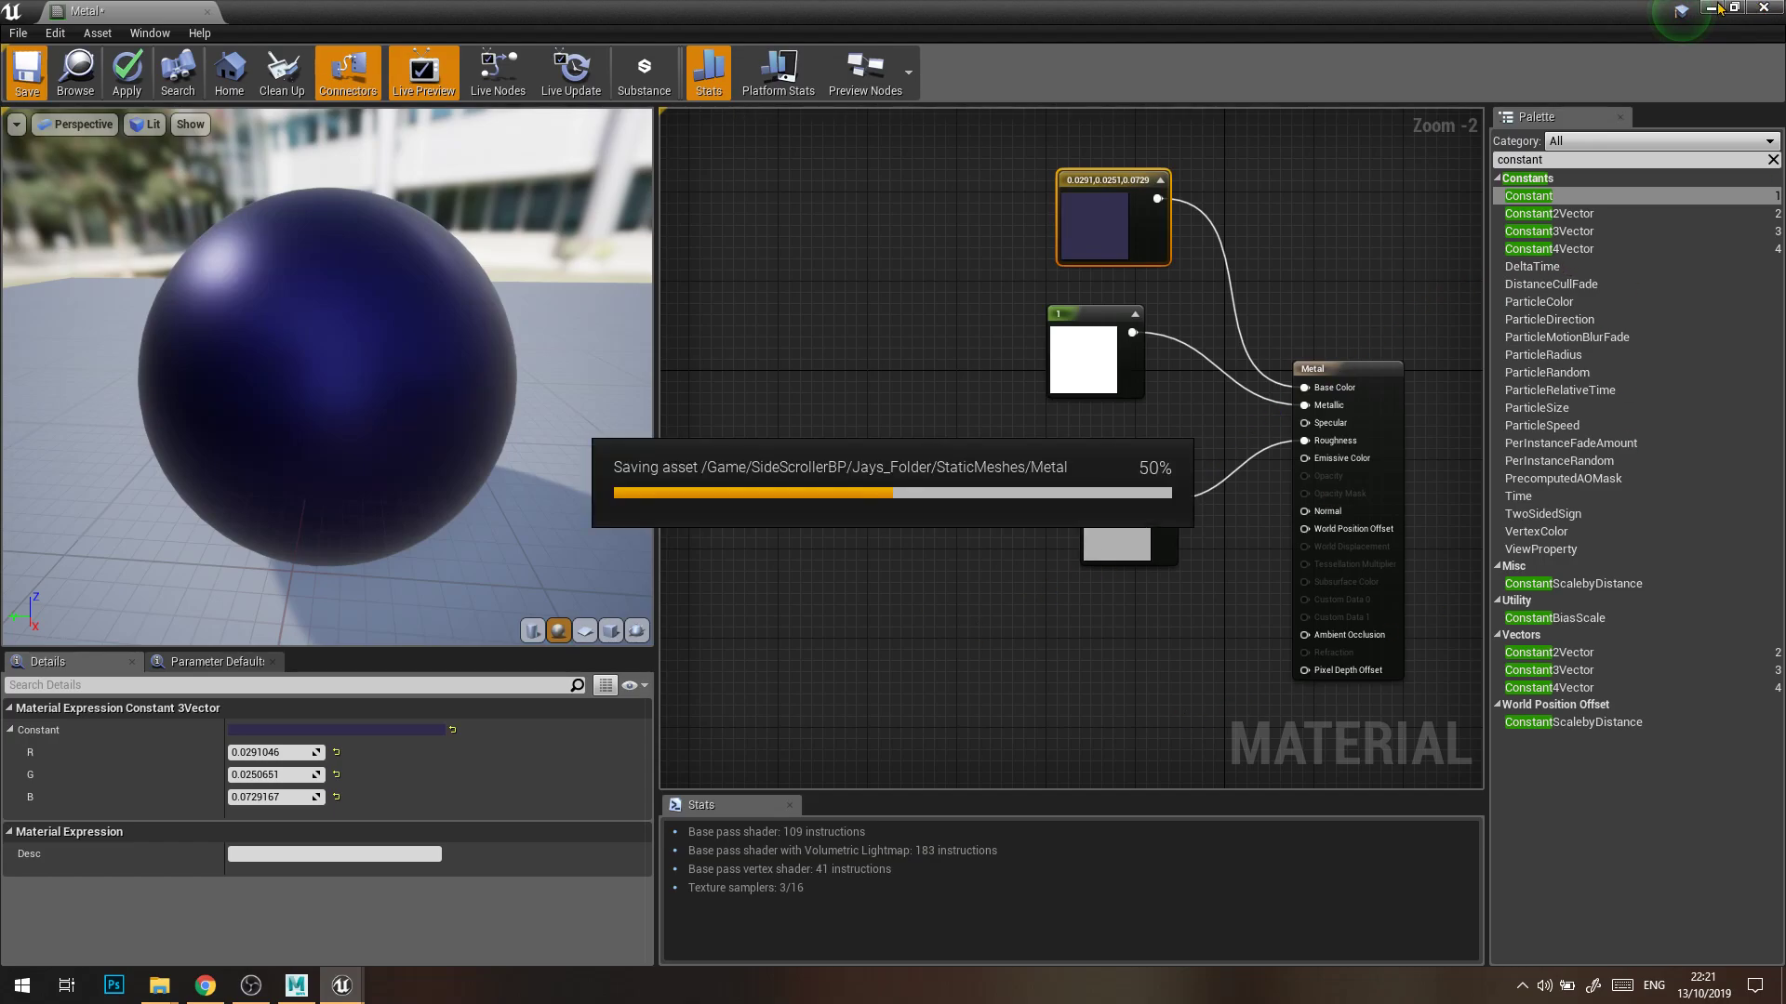
click(1714, 7)
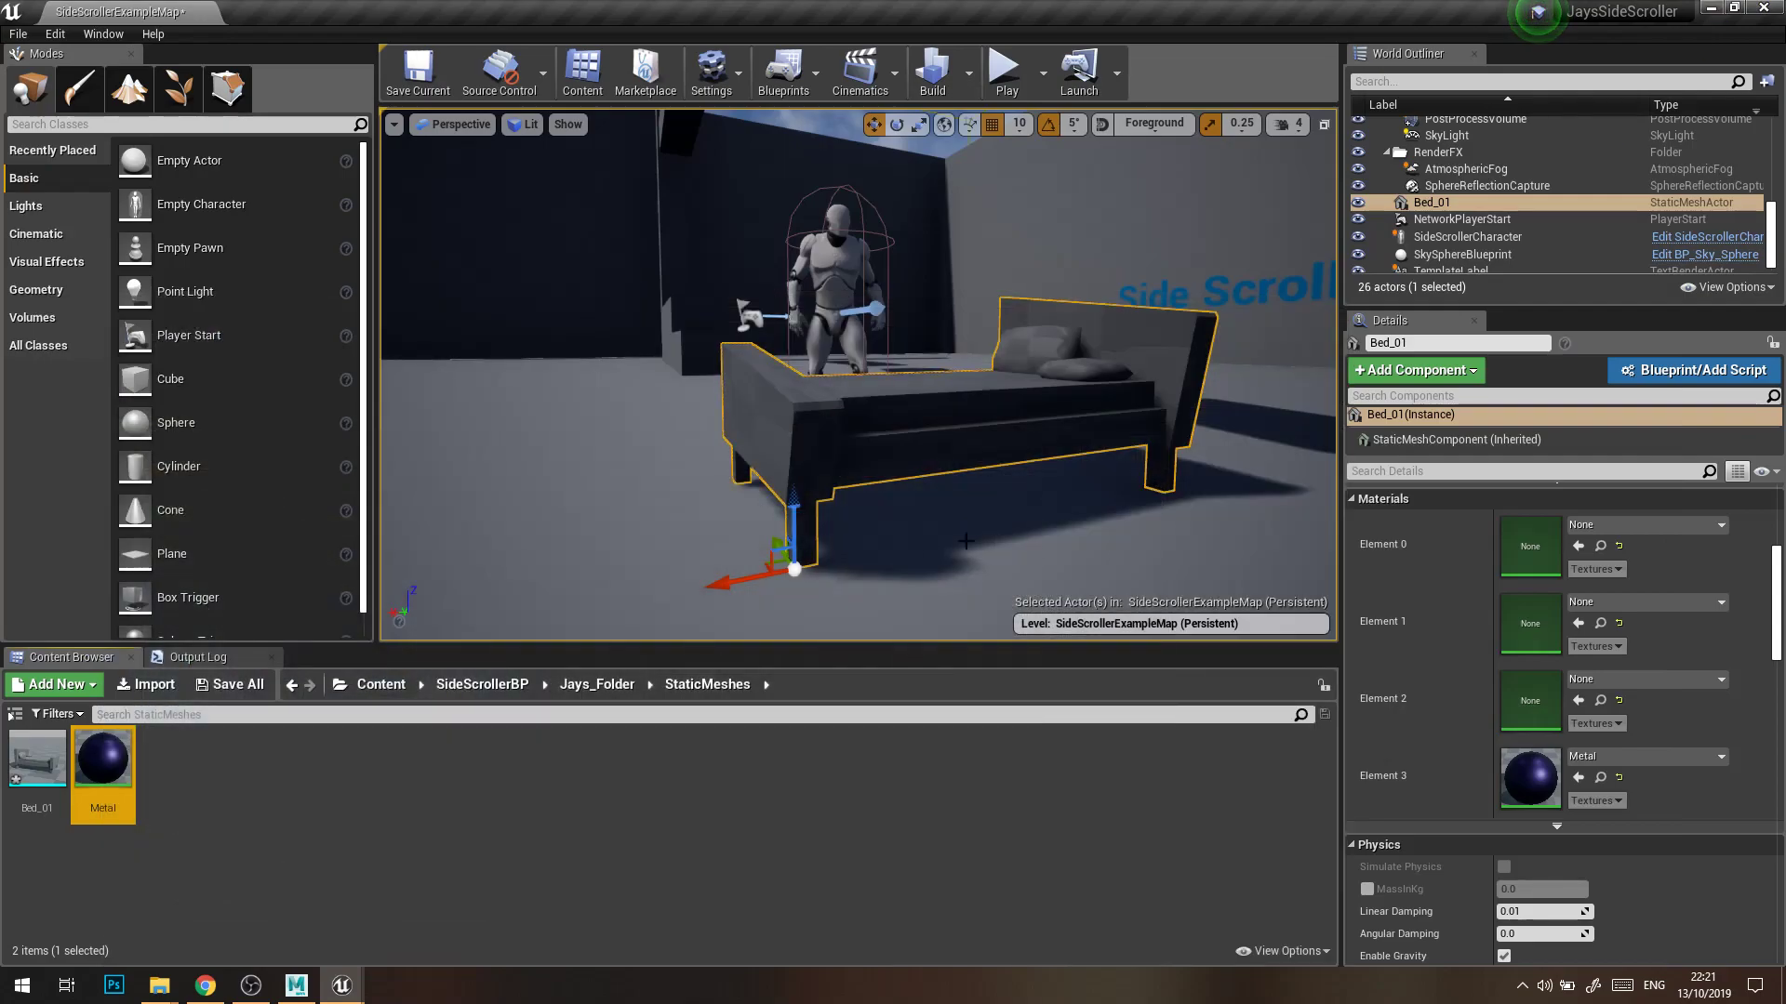
alt+drag(884, 564, 1040, 528)
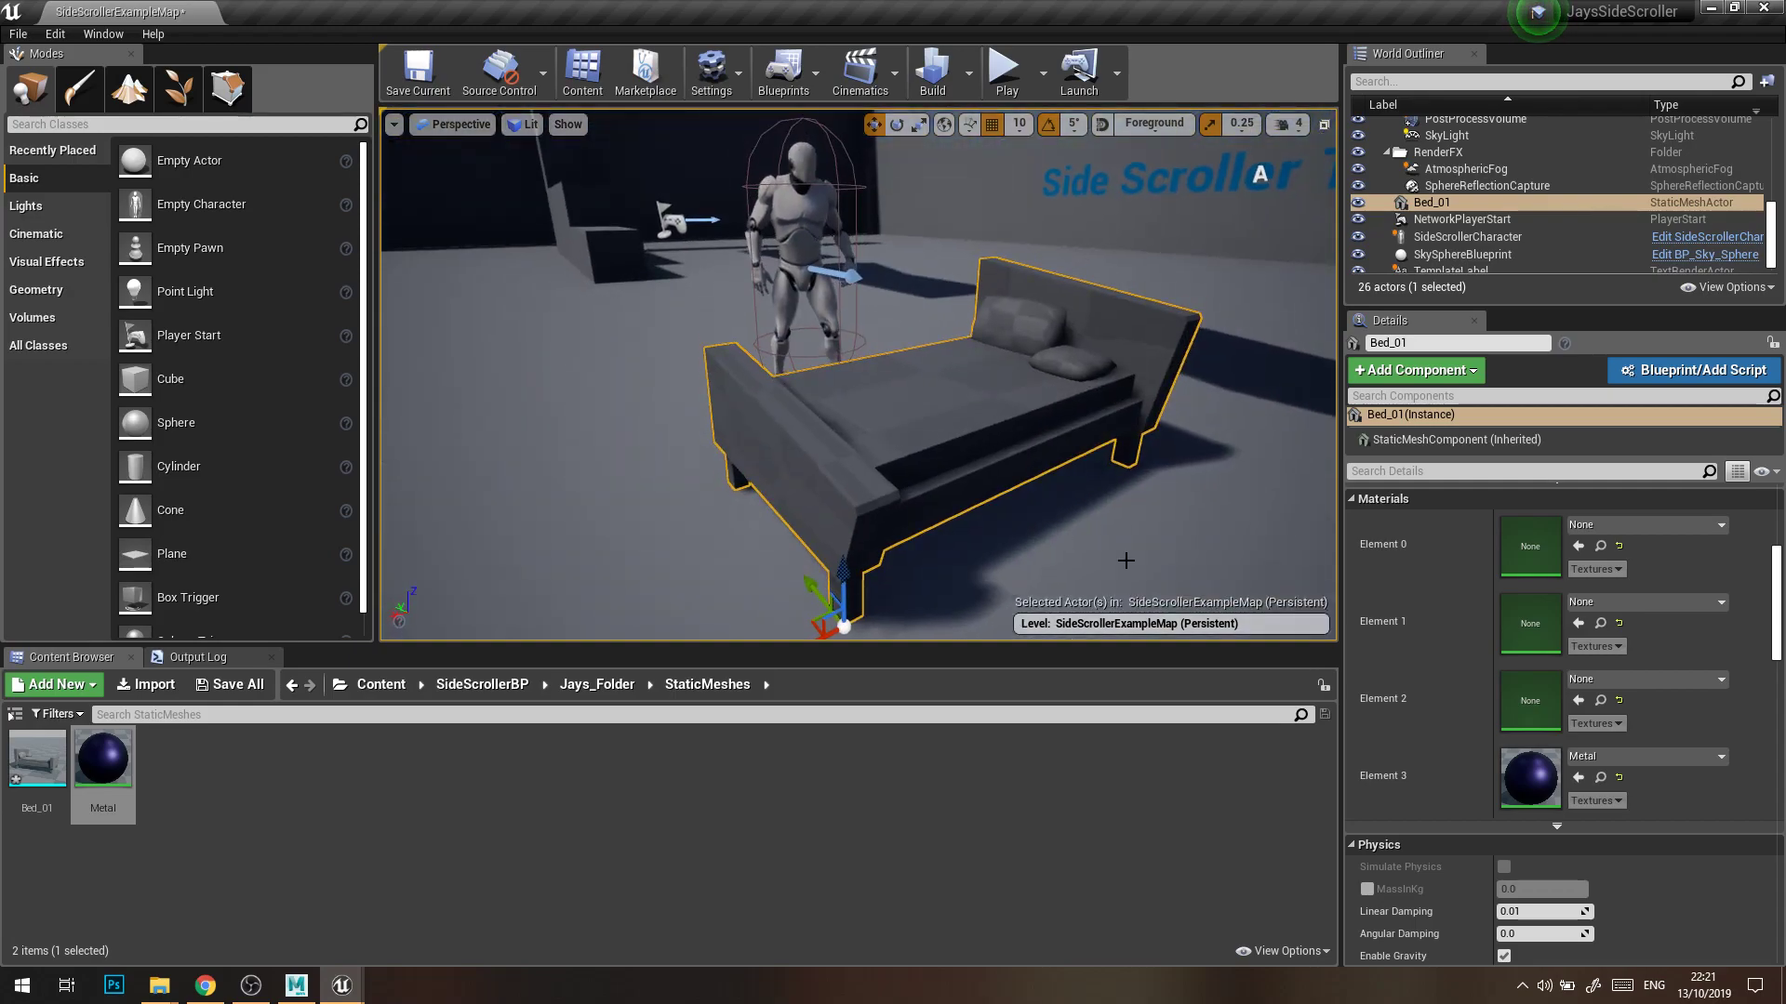
Clear the material assigned to the bed's Element 3
click(1594, 759)
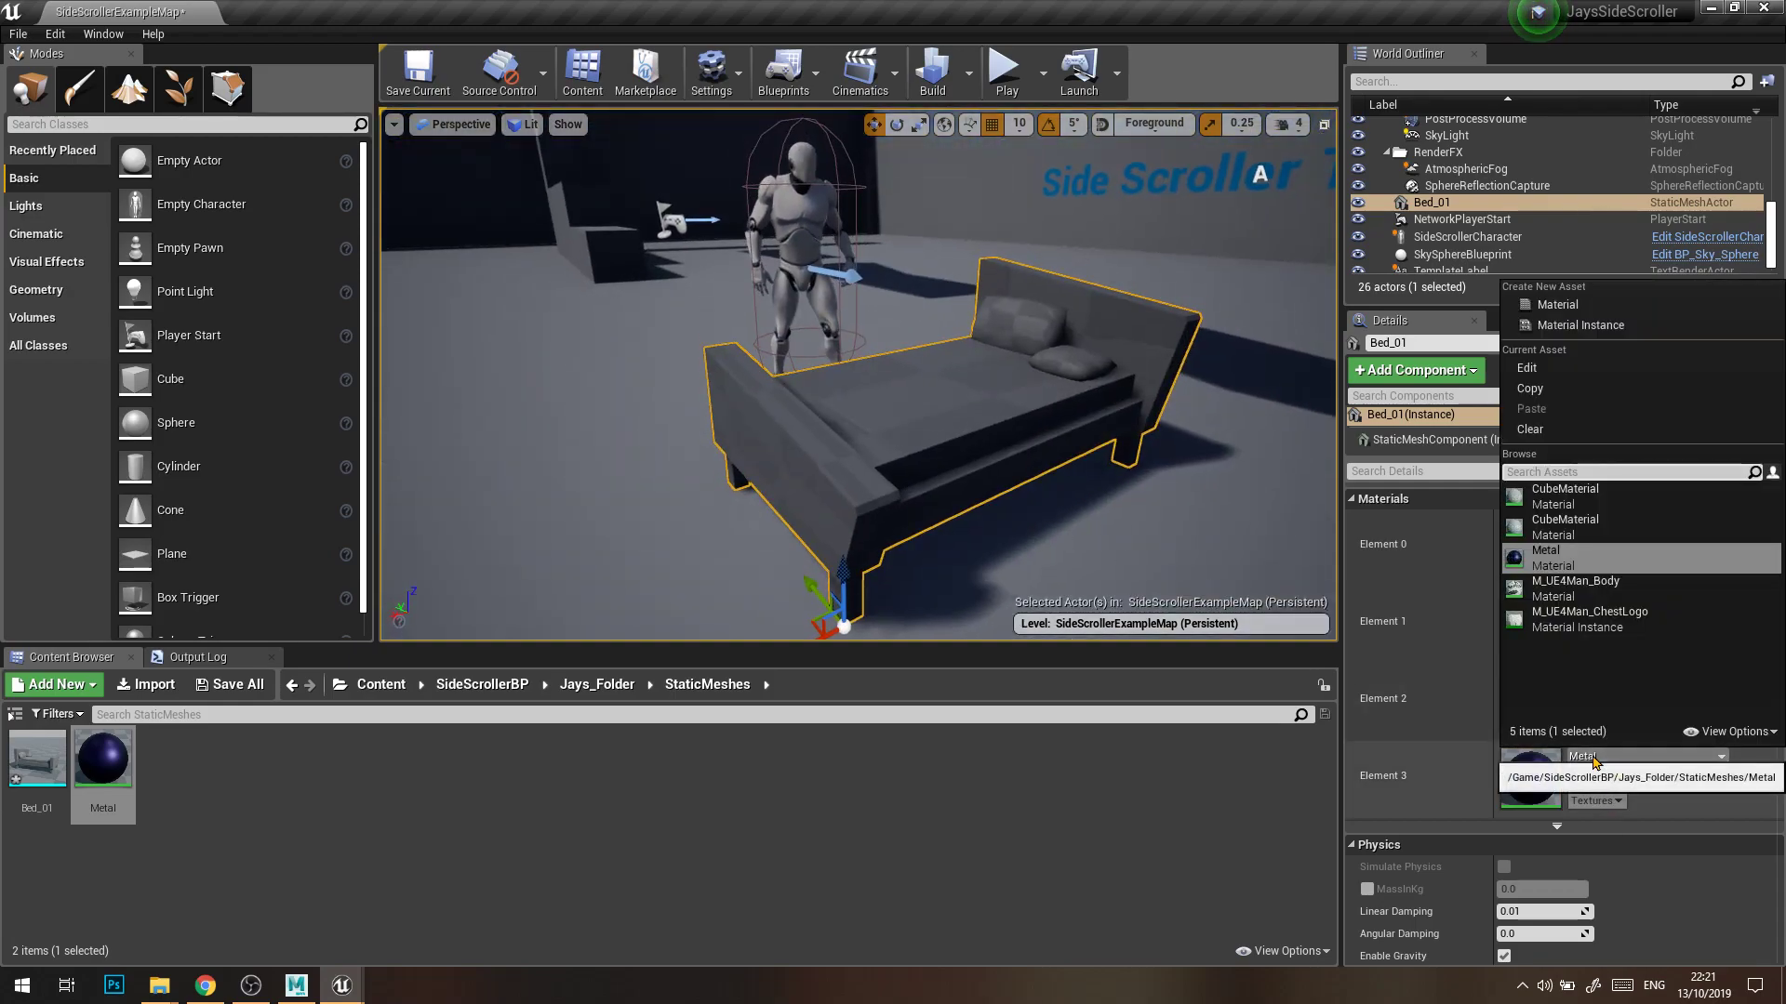
click(1571, 437)
click(873, 862)
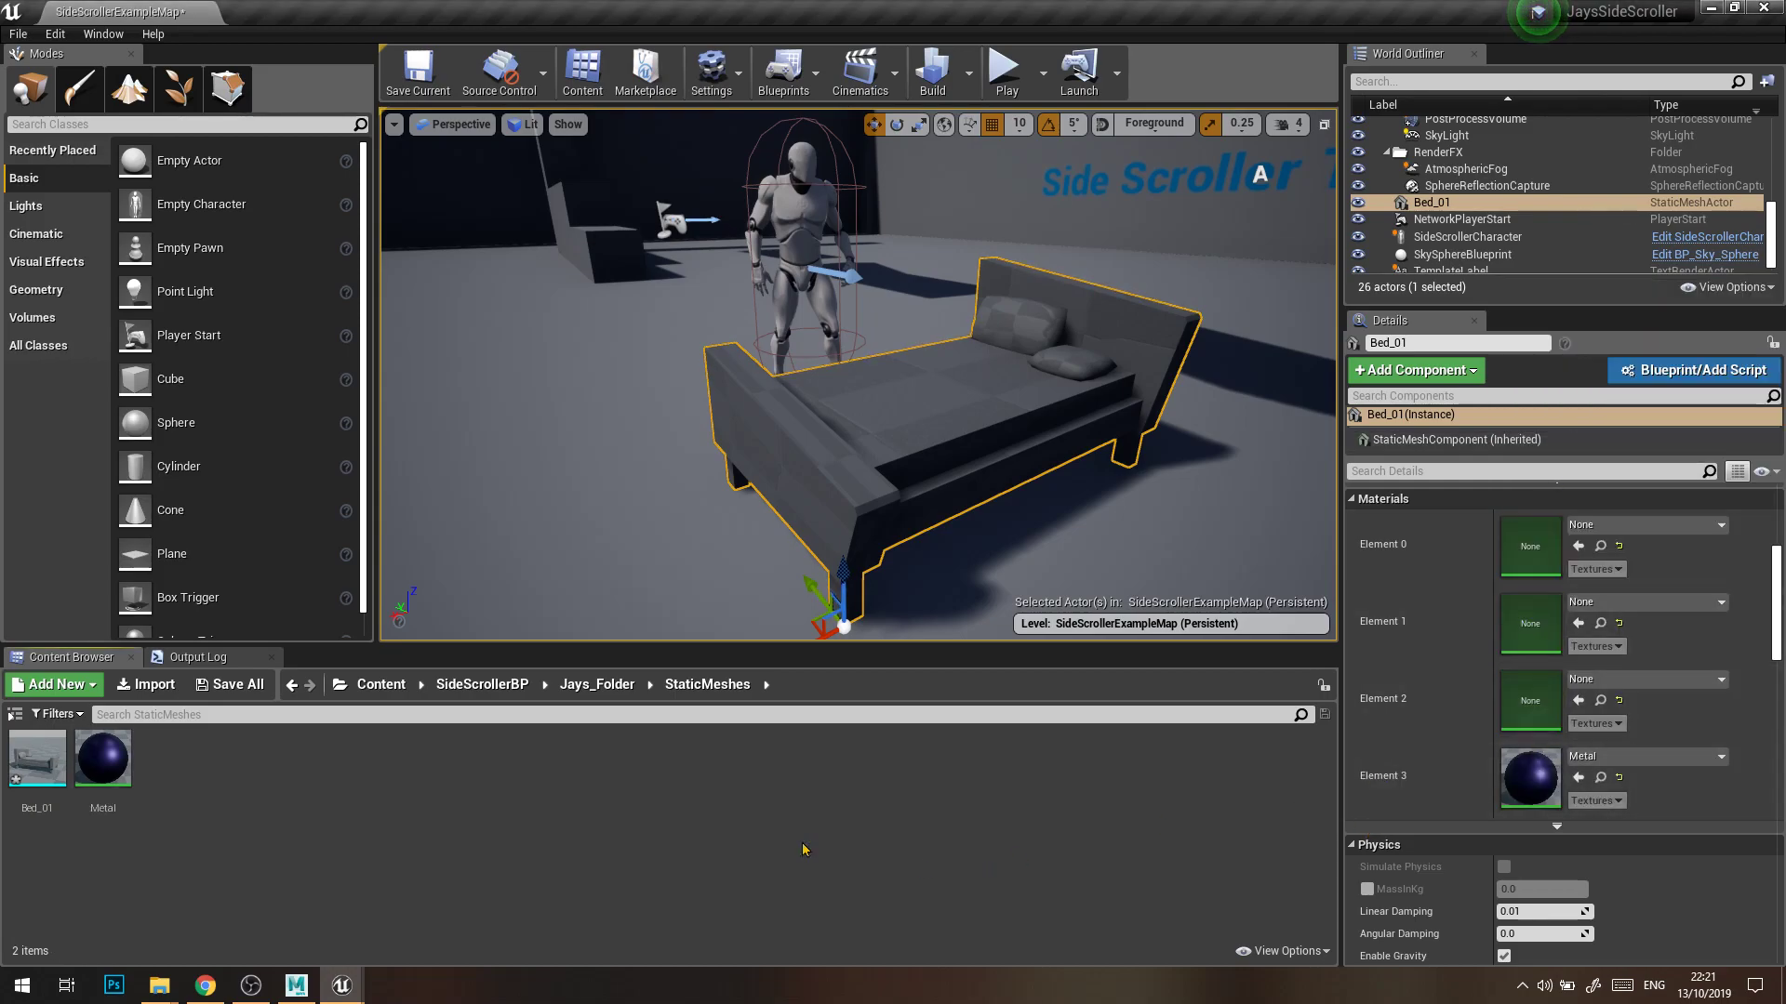
Try the Metal material on the bed's Elements 0, 1, 2 and 3 in turn to identify each part
drag(102, 758, 1551, 546)
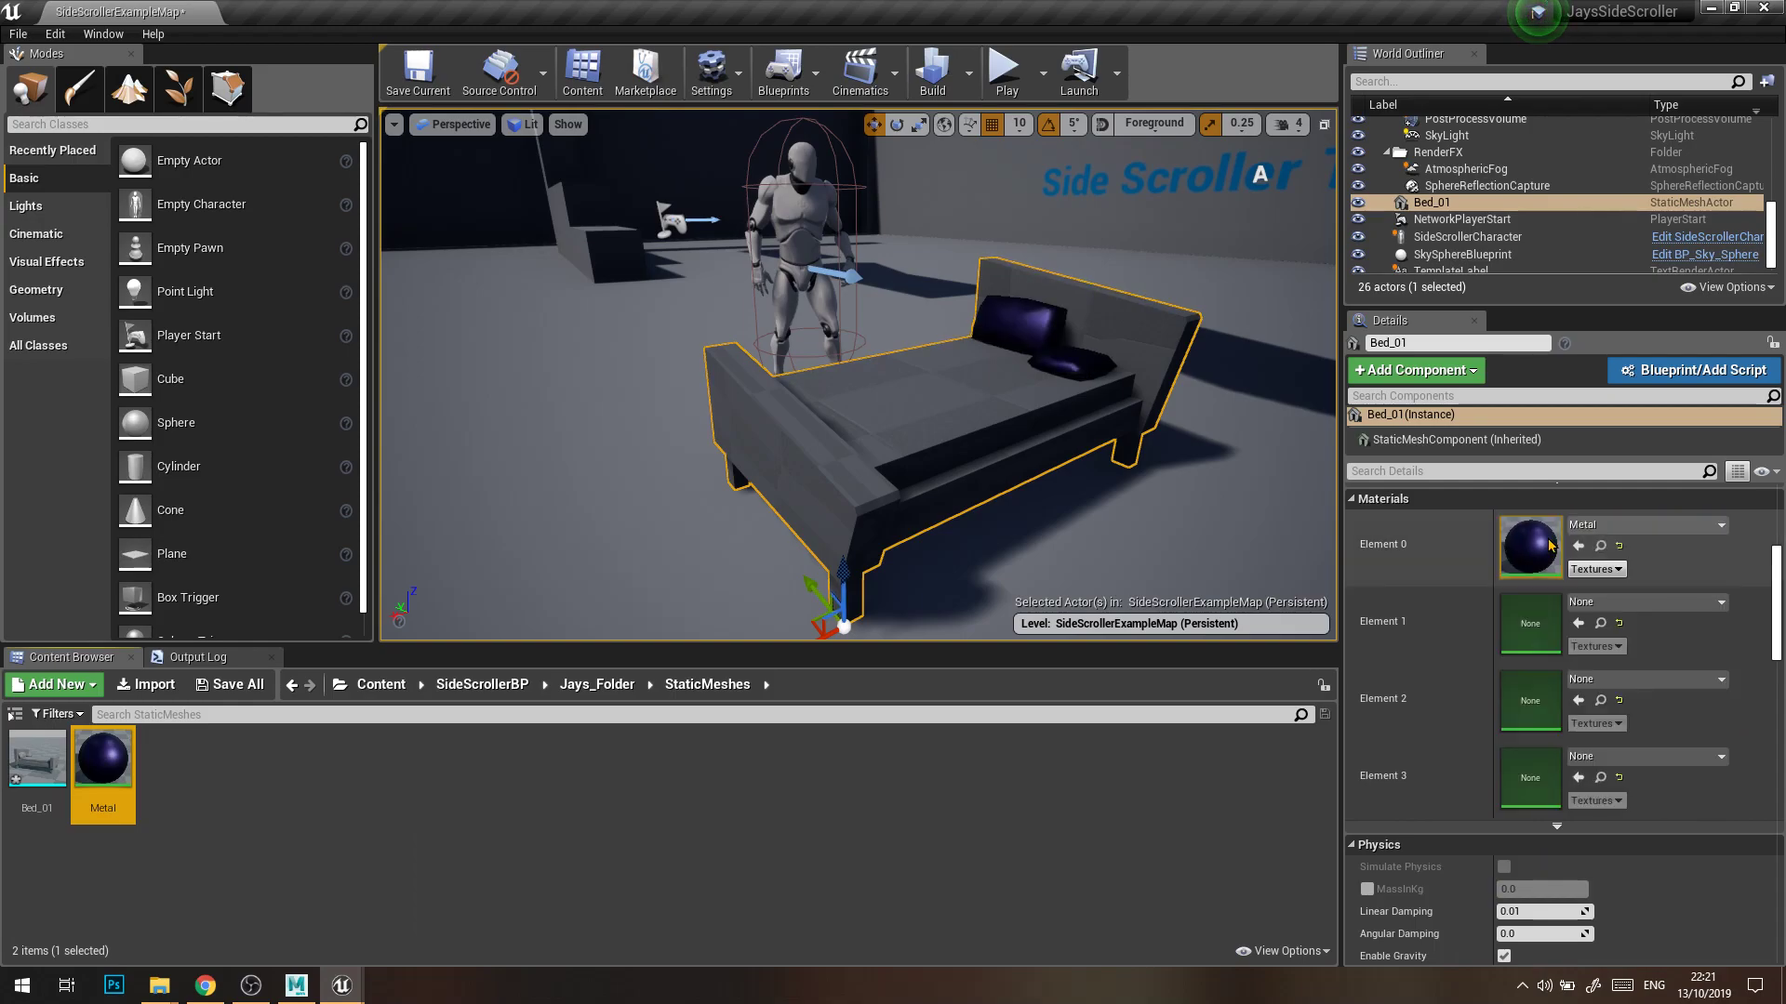
drag(95, 766, 1531, 642)
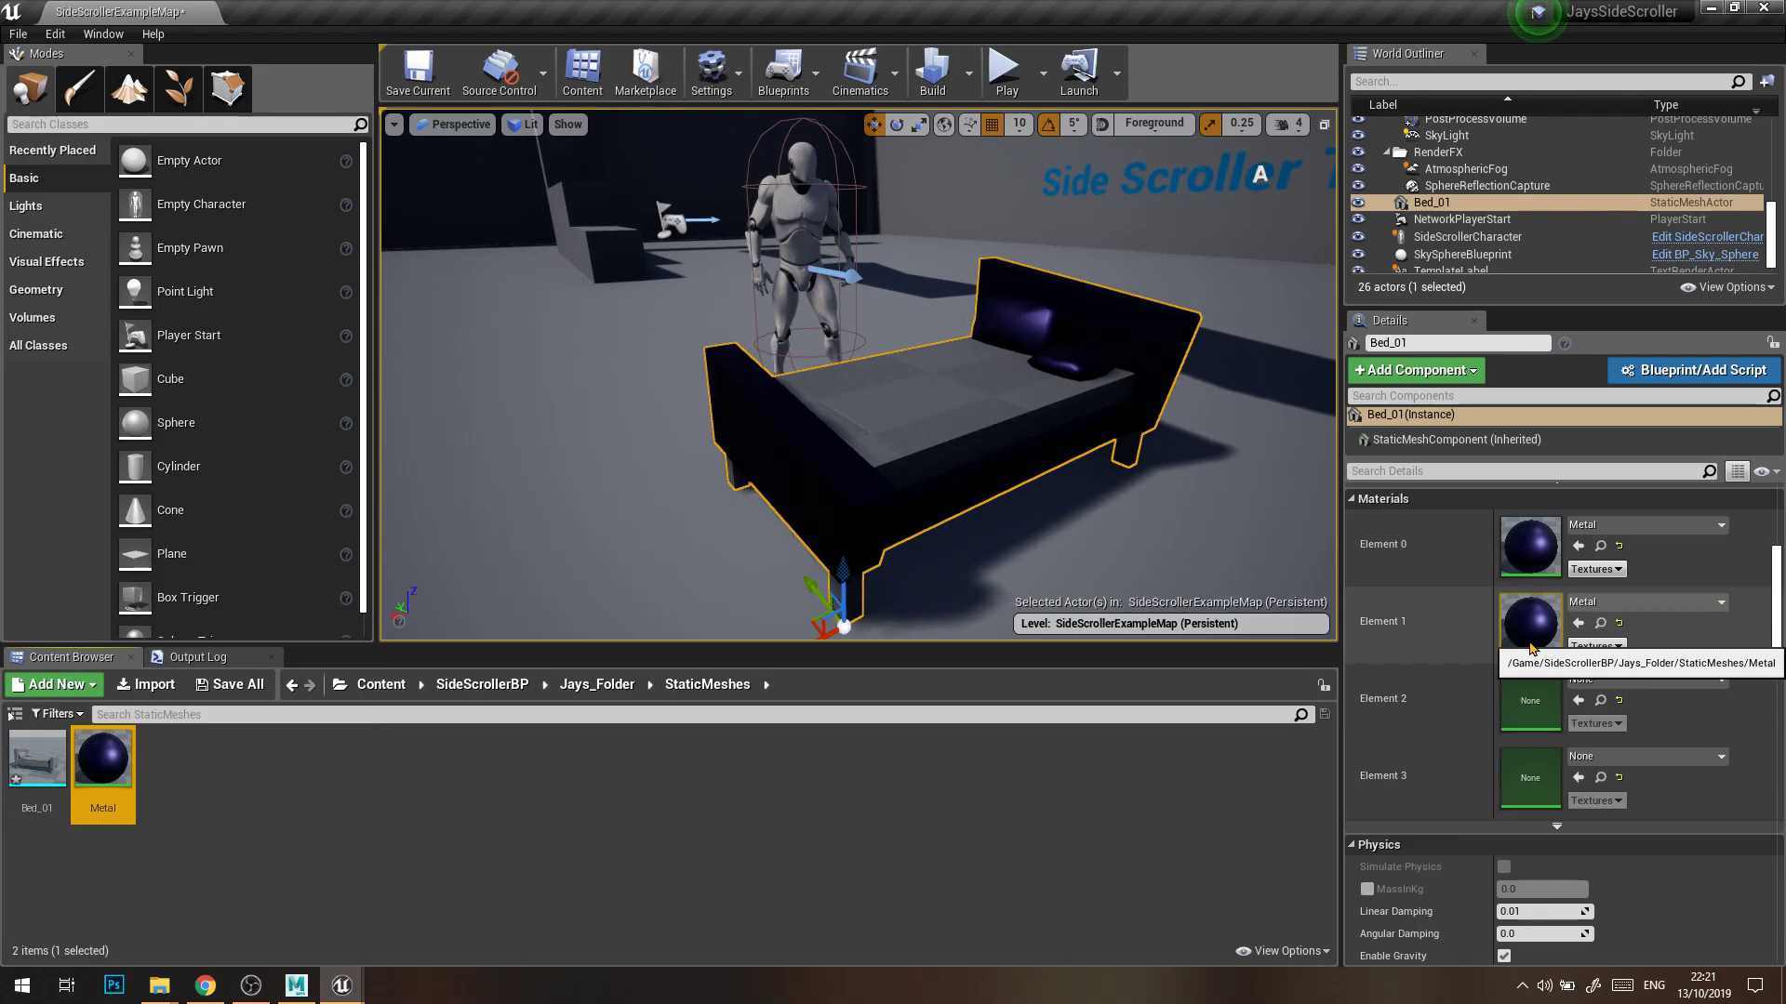
drag(130, 772, 1533, 721)
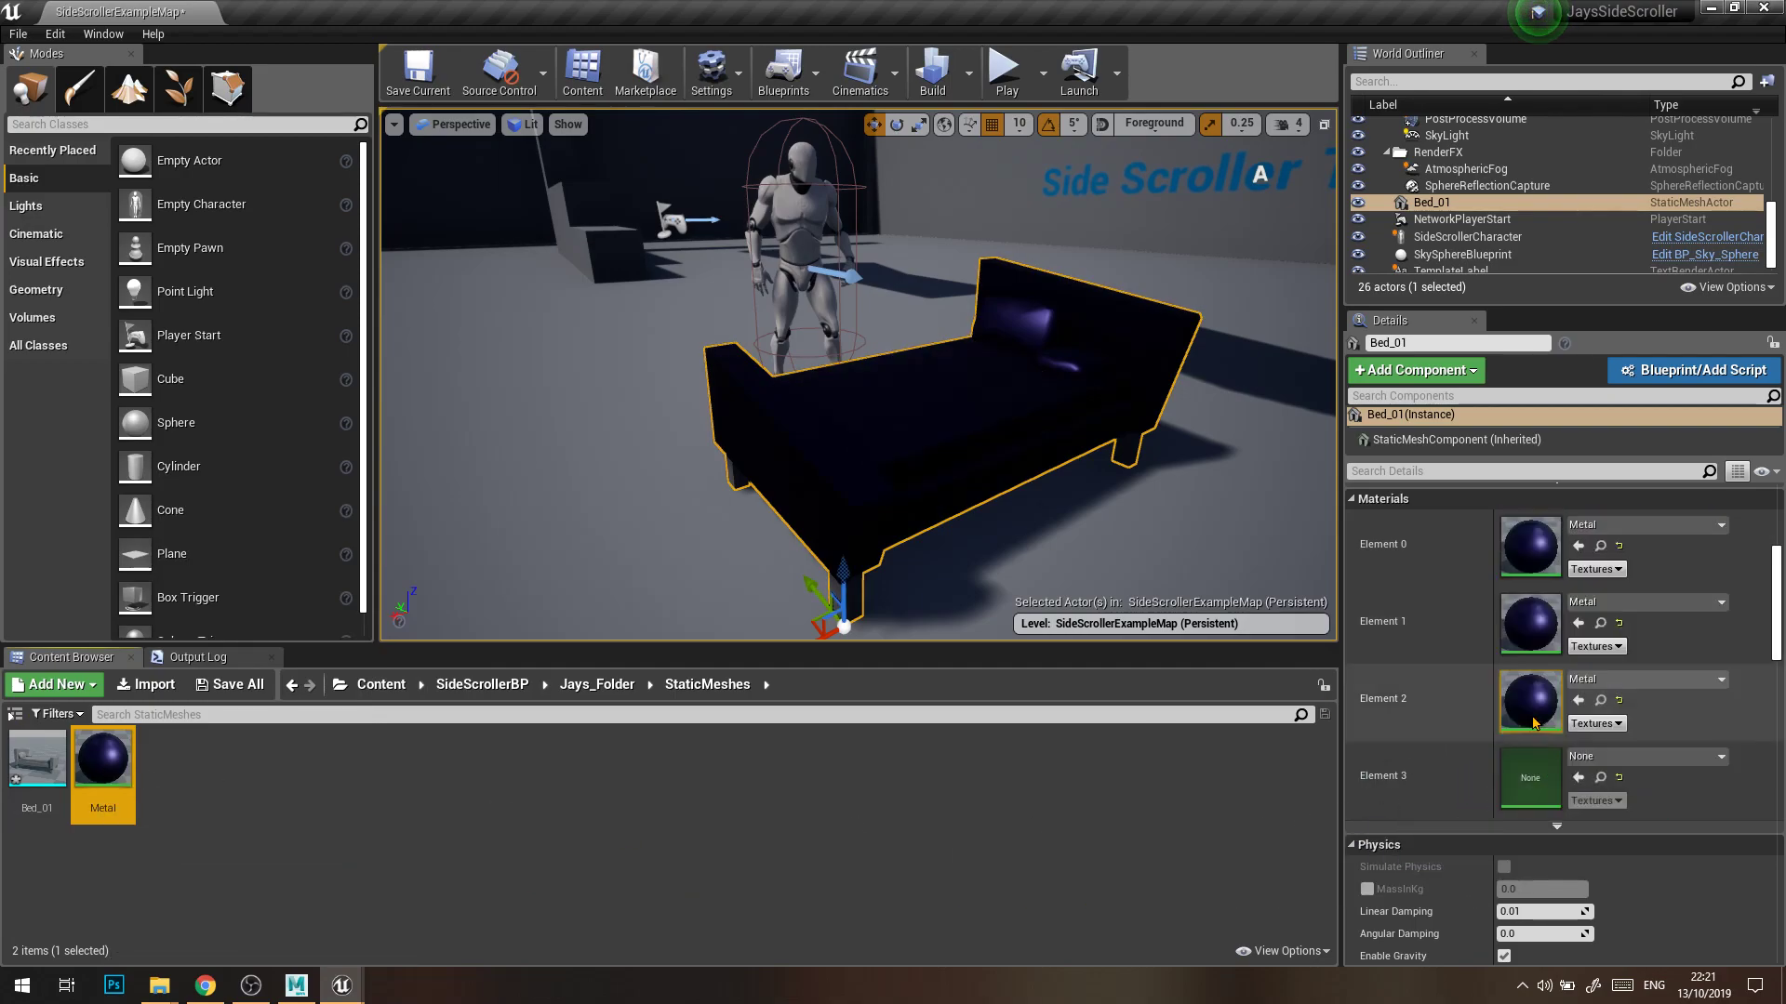
drag(127, 784, 1539, 797)
Undo the Metal assignments on the bed's material elements
key(ctrl+z)
key(ctrl+z)
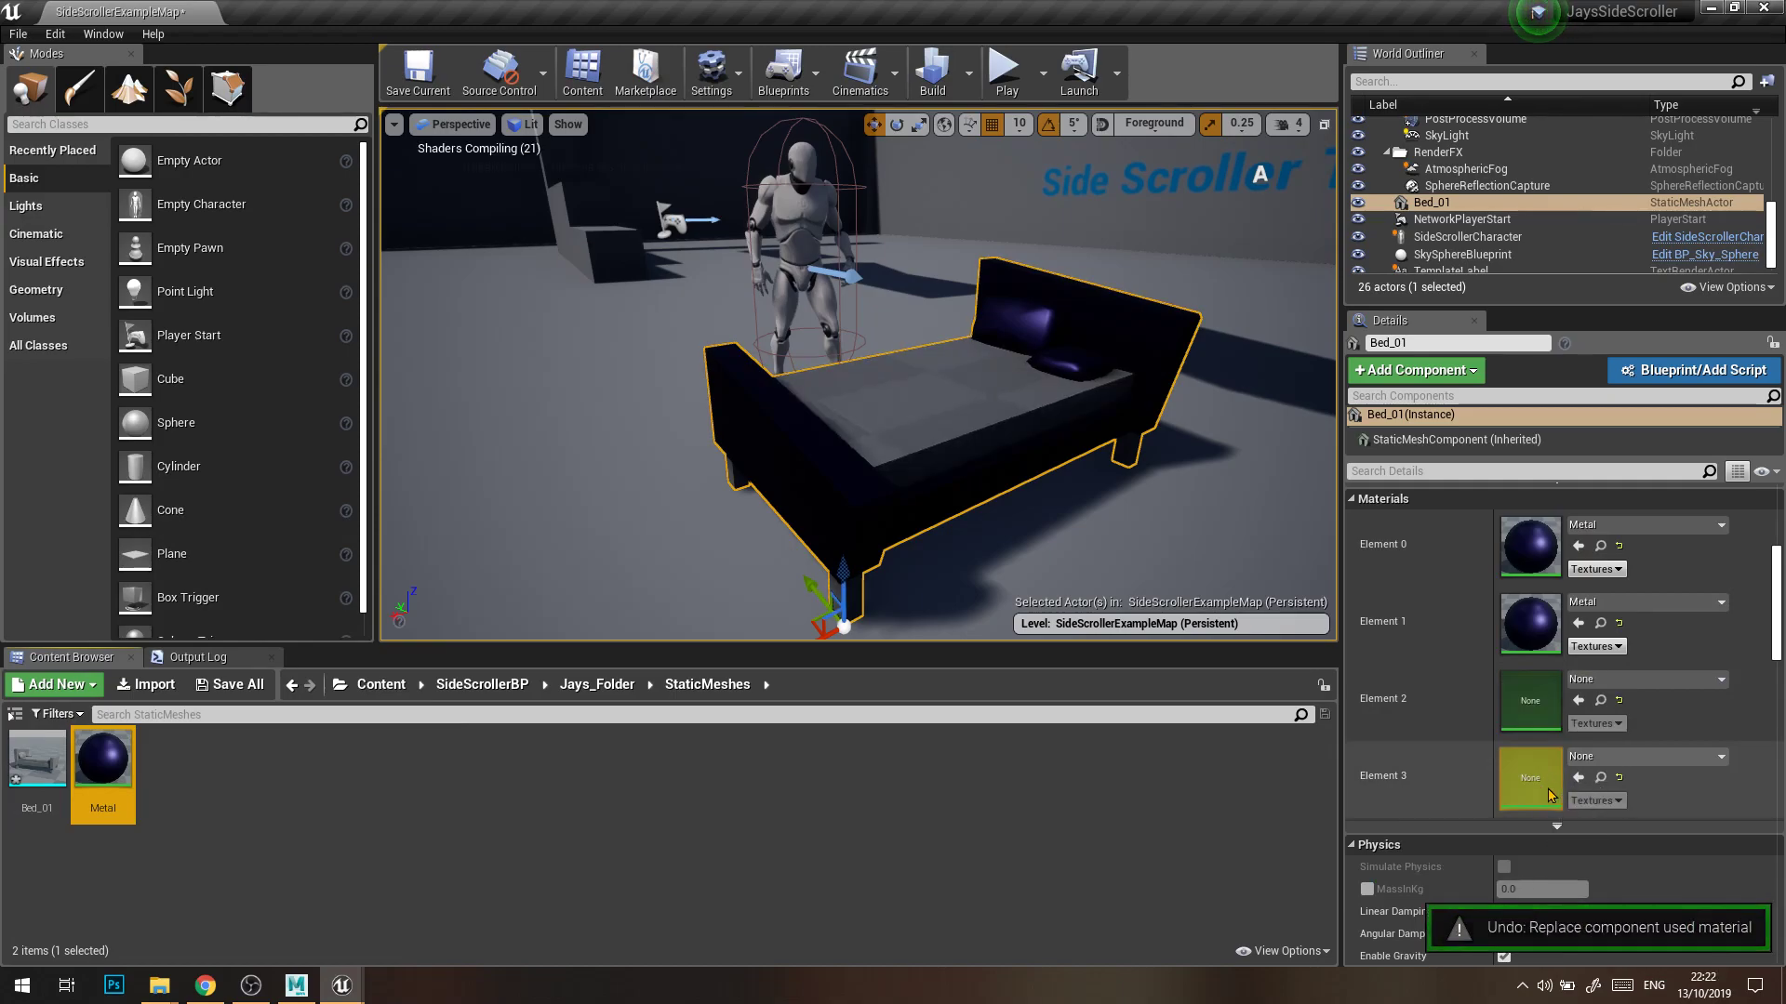
key(ctrl+z)
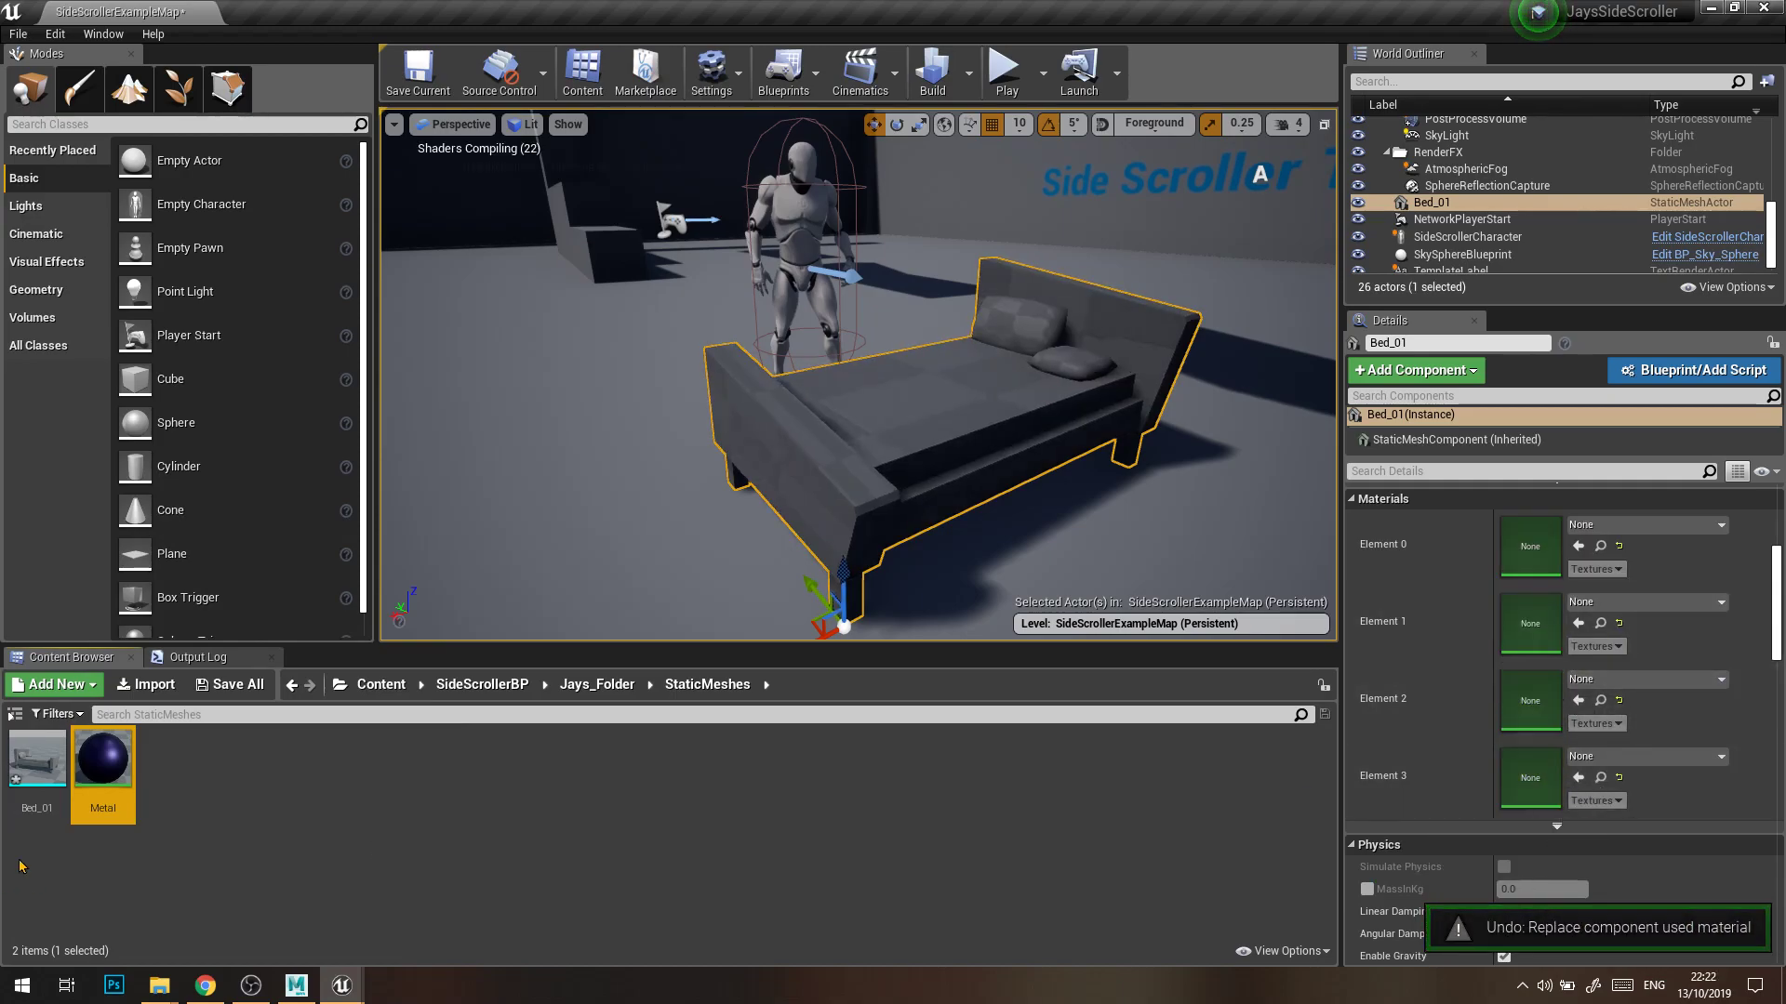
Assign the Metal material to the bed's Element 3 and inspect the legs from several angles
drag(102, 763, 1535, 778)
alt+drag(1070, 456, 1219, 455)
alt+drag(902, 519, 893, 483)
click(564, 875)
alt+drag(1023, 474, 855, 465)
alt+middle_drag(669, 484, 893, 428)
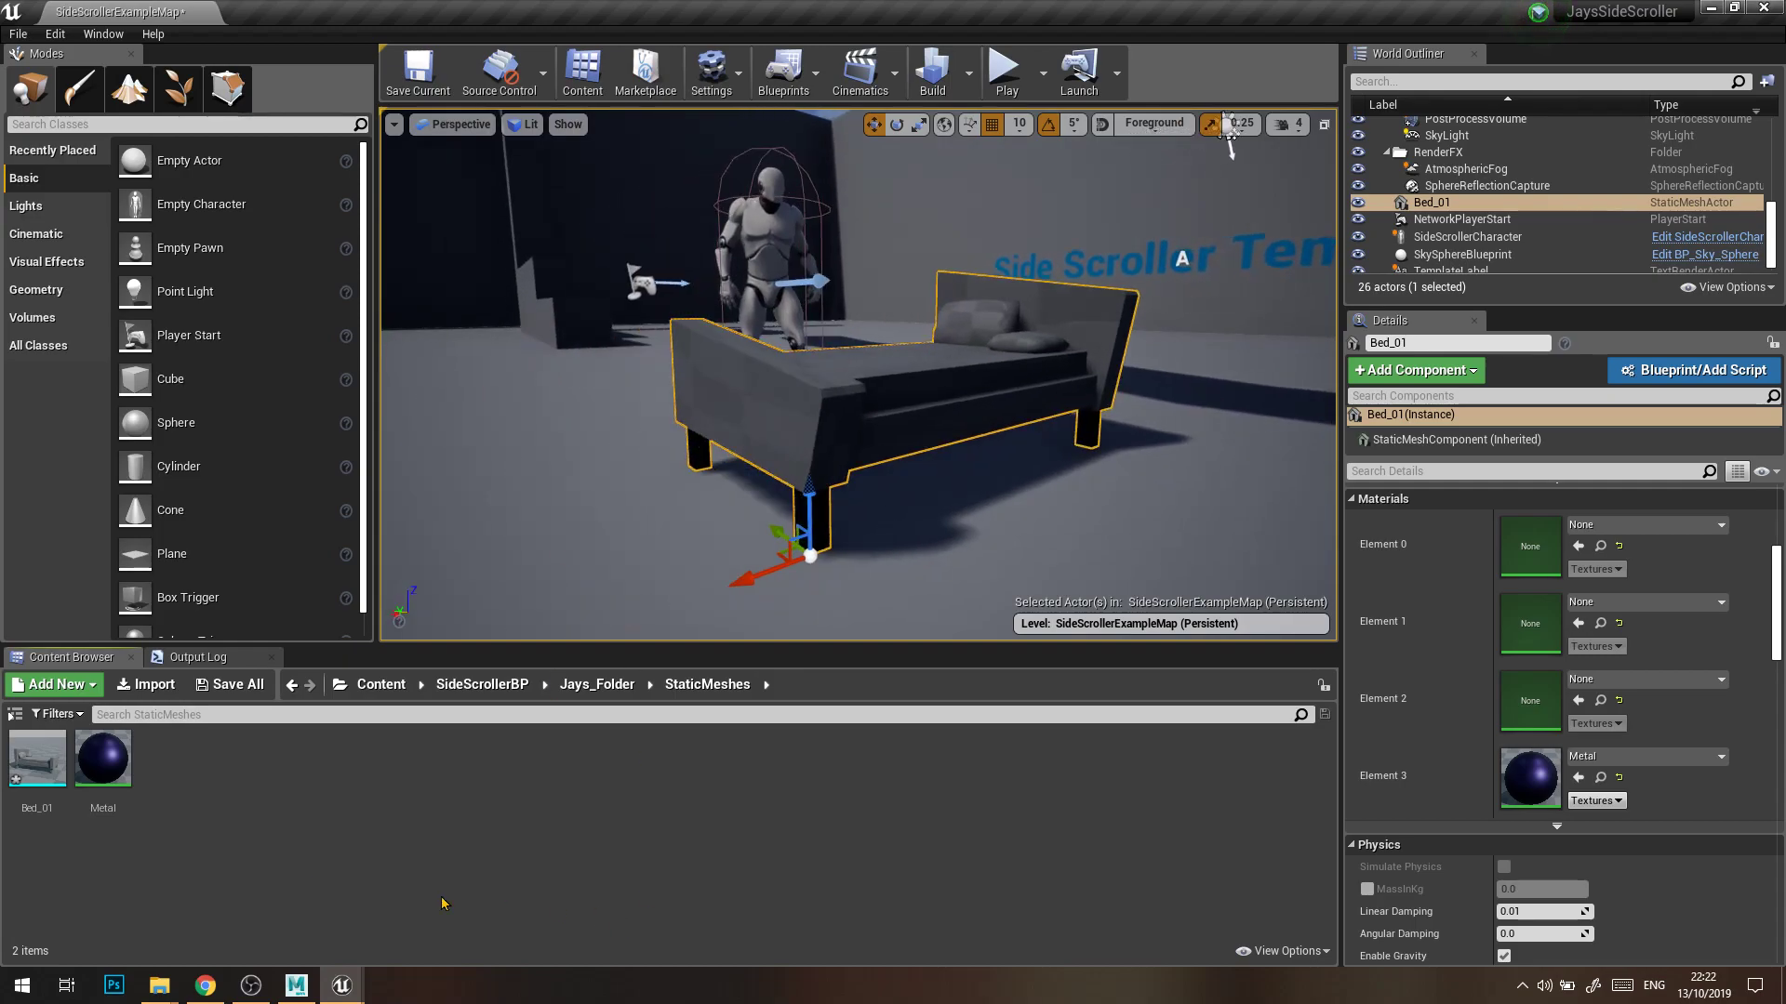
Create a new material named Wood in the StaticMeshes folder
right_click(294, 877)
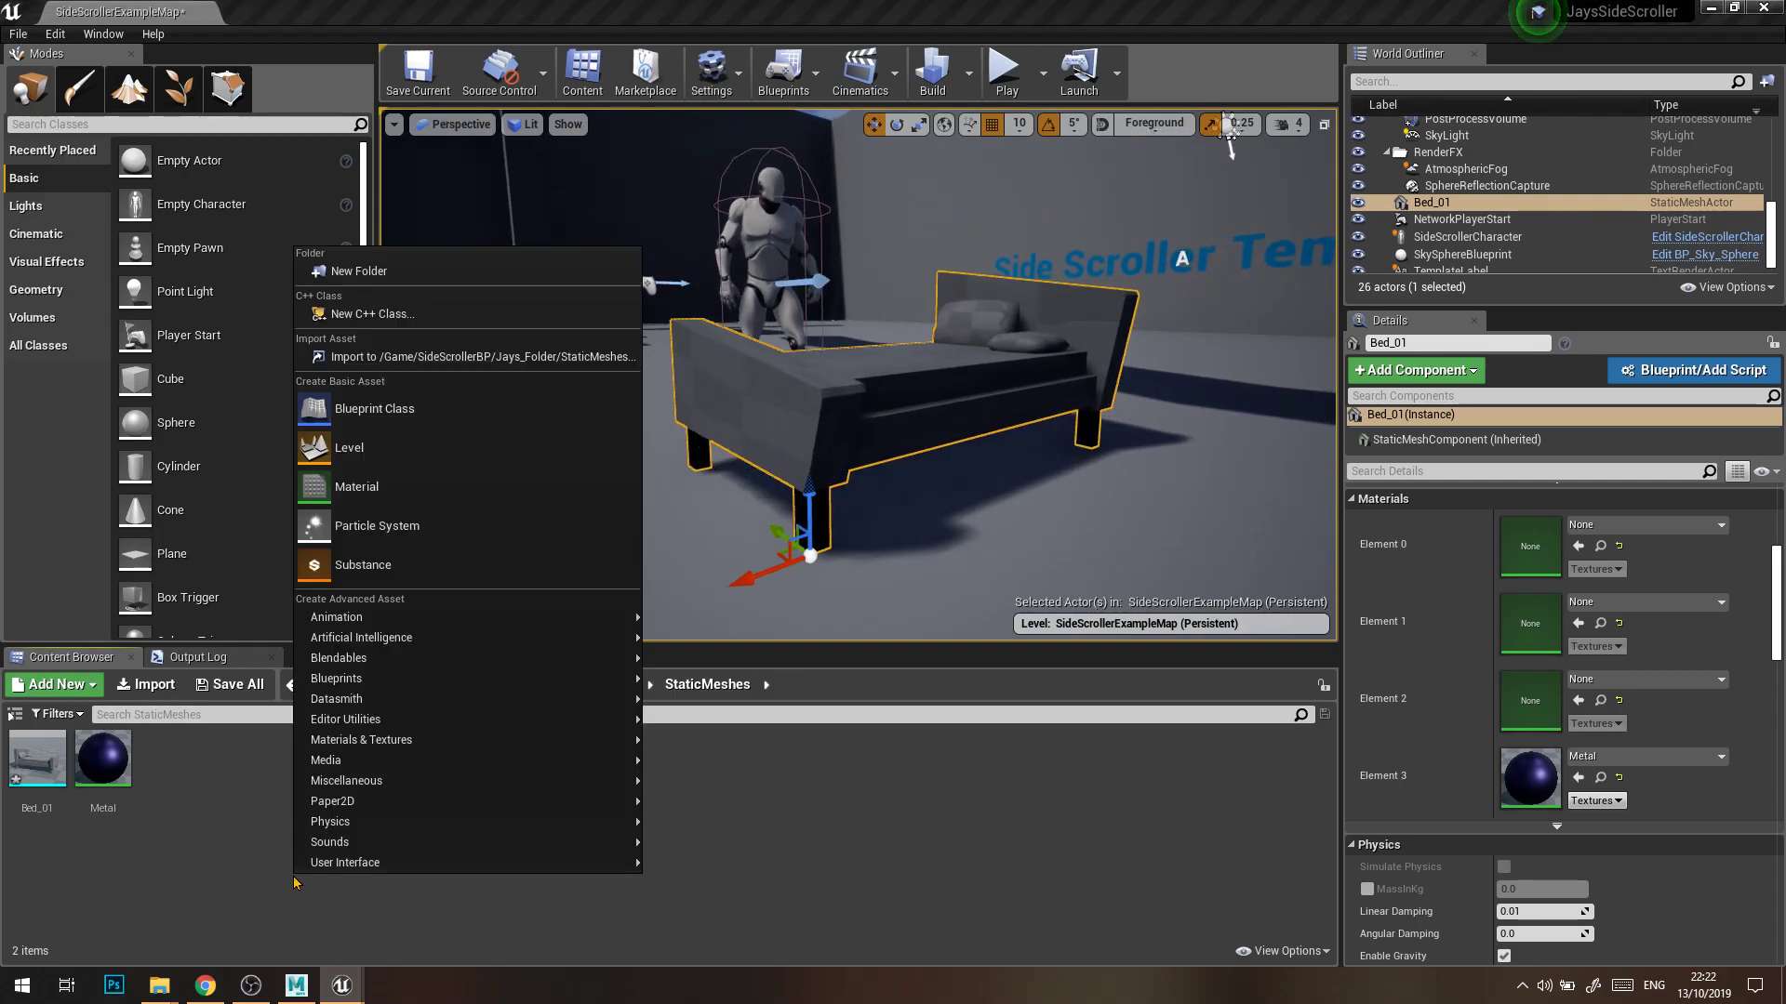
click(384, 480)
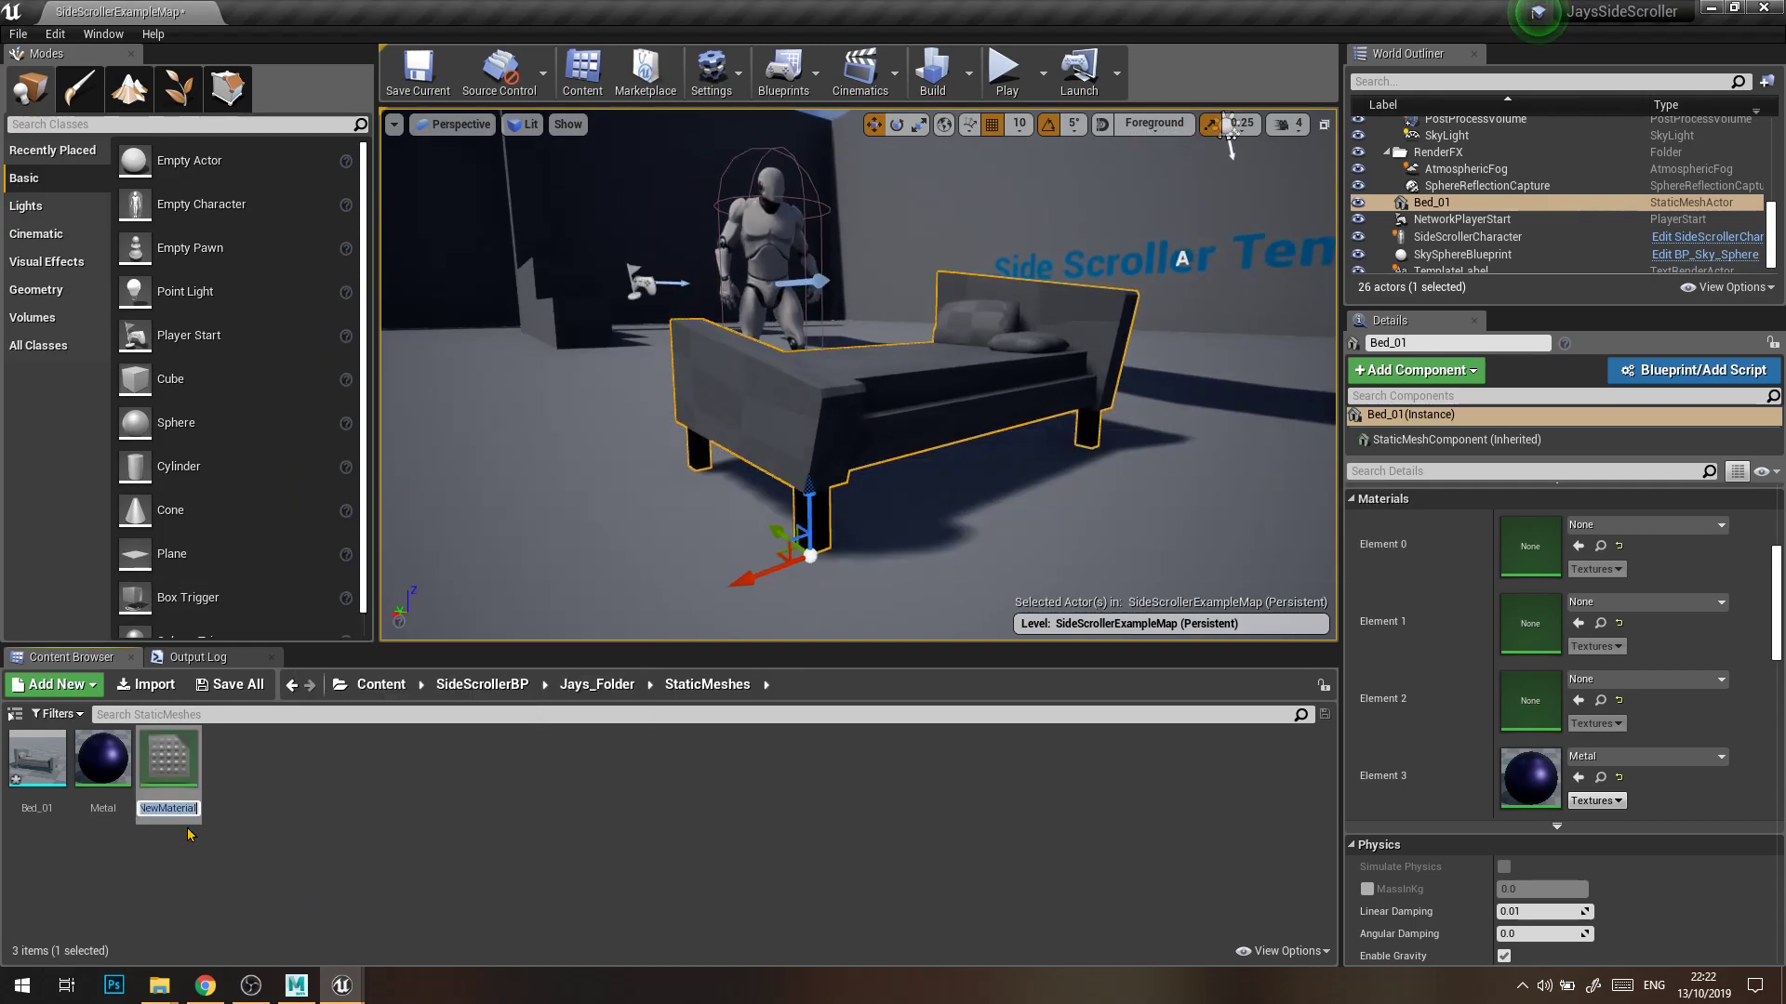
key(Return)
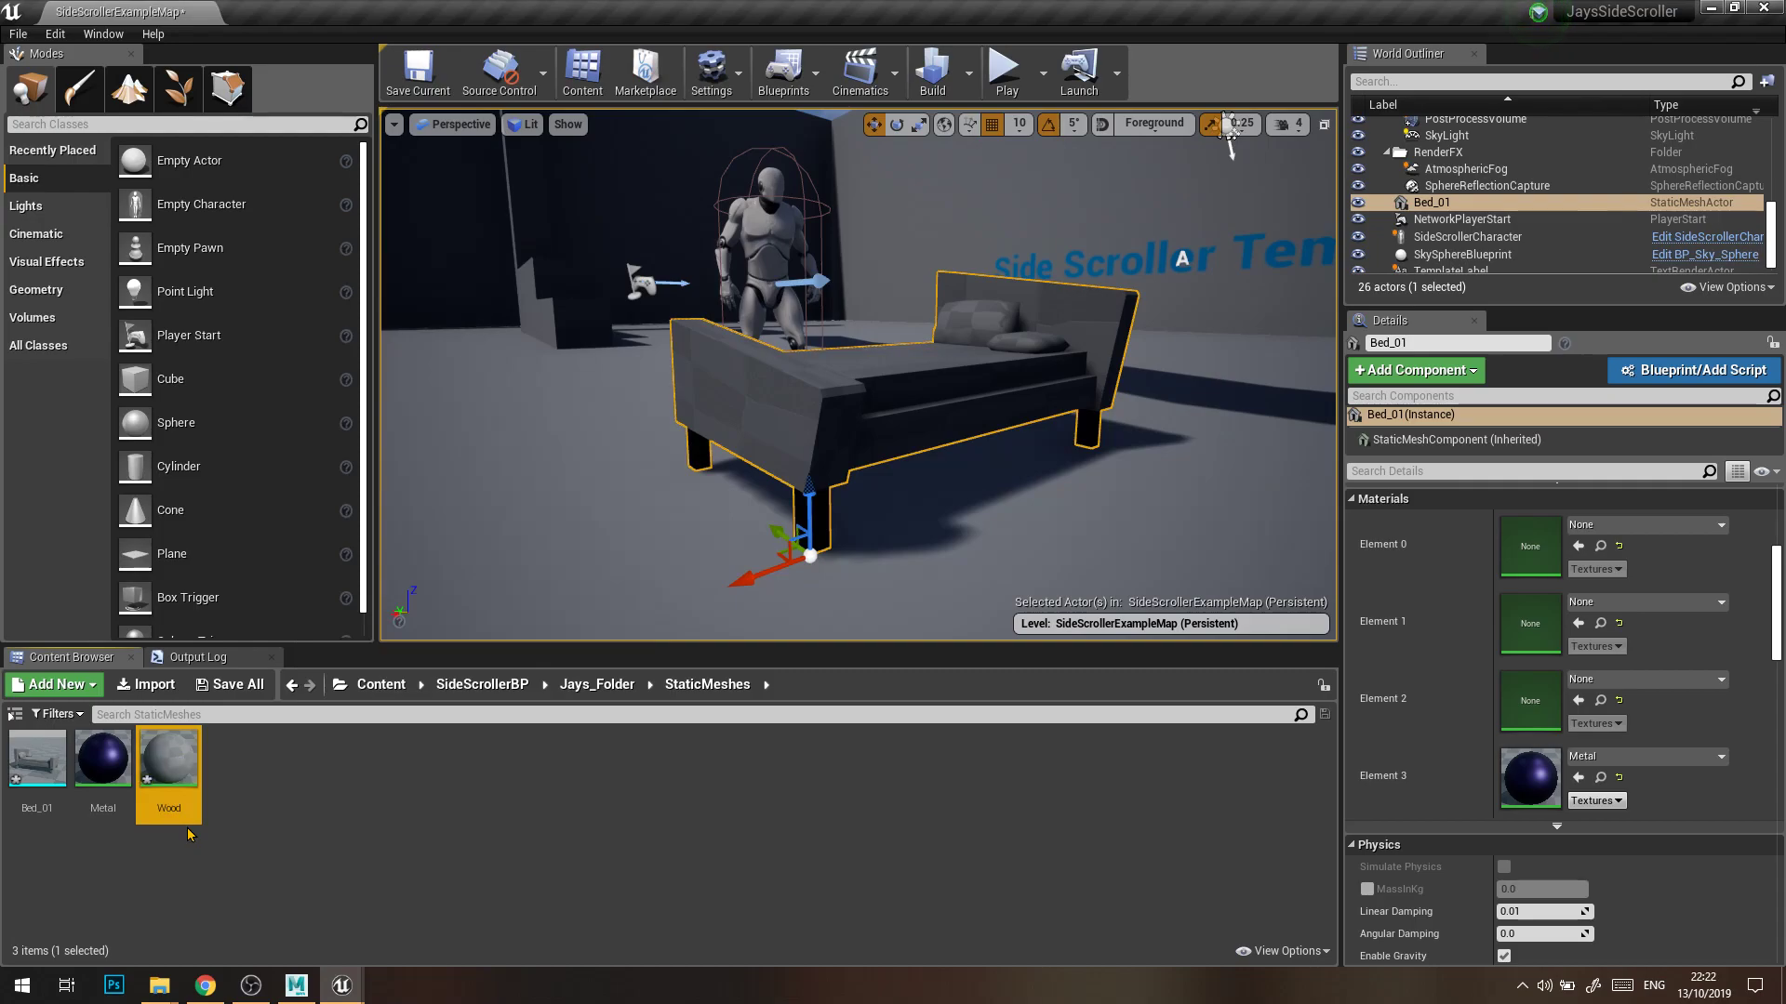
Open the Wood material for editing, add a Constant3Vector and connect it to Base Color
double_click(168, 758)
right_drag(619, 233, 993, 271)
click(988, 275)
drag(1004, 279, 1225, 304)
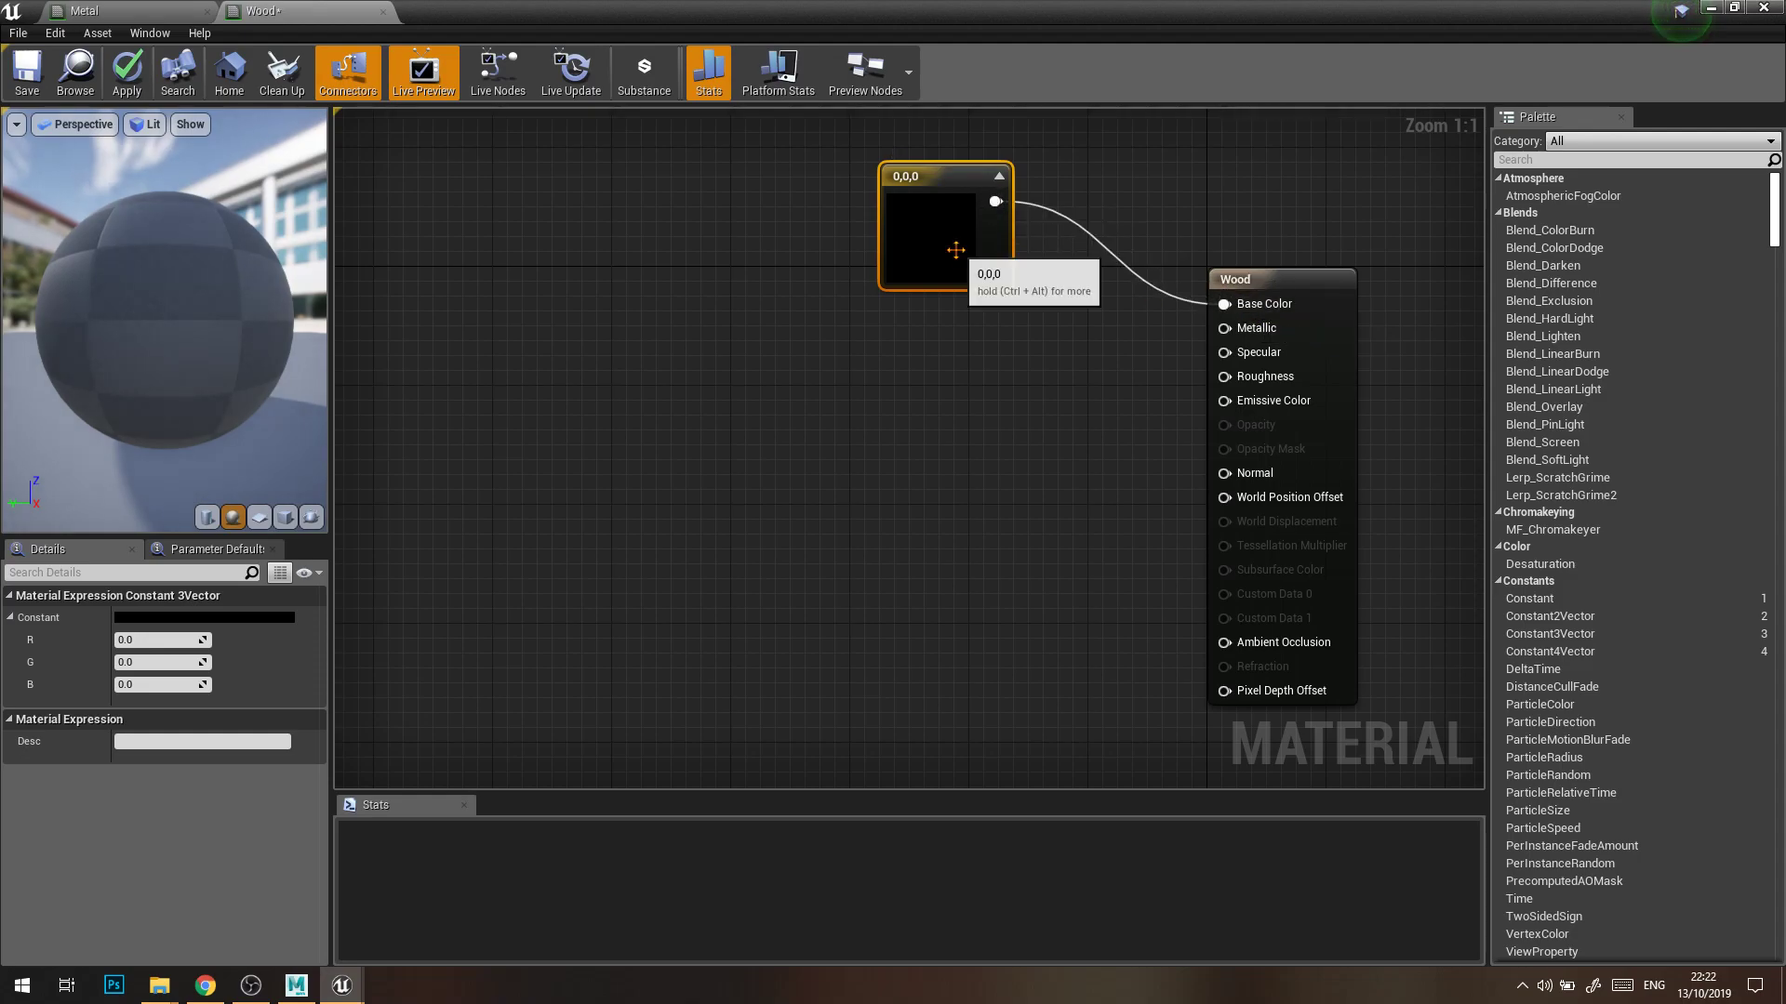
Set the Constant3Vector to a light orange sampled from the color wheel, about R 0.88, G 0.44, B 0.089
double_click(956, 251)
click(1342, 433)
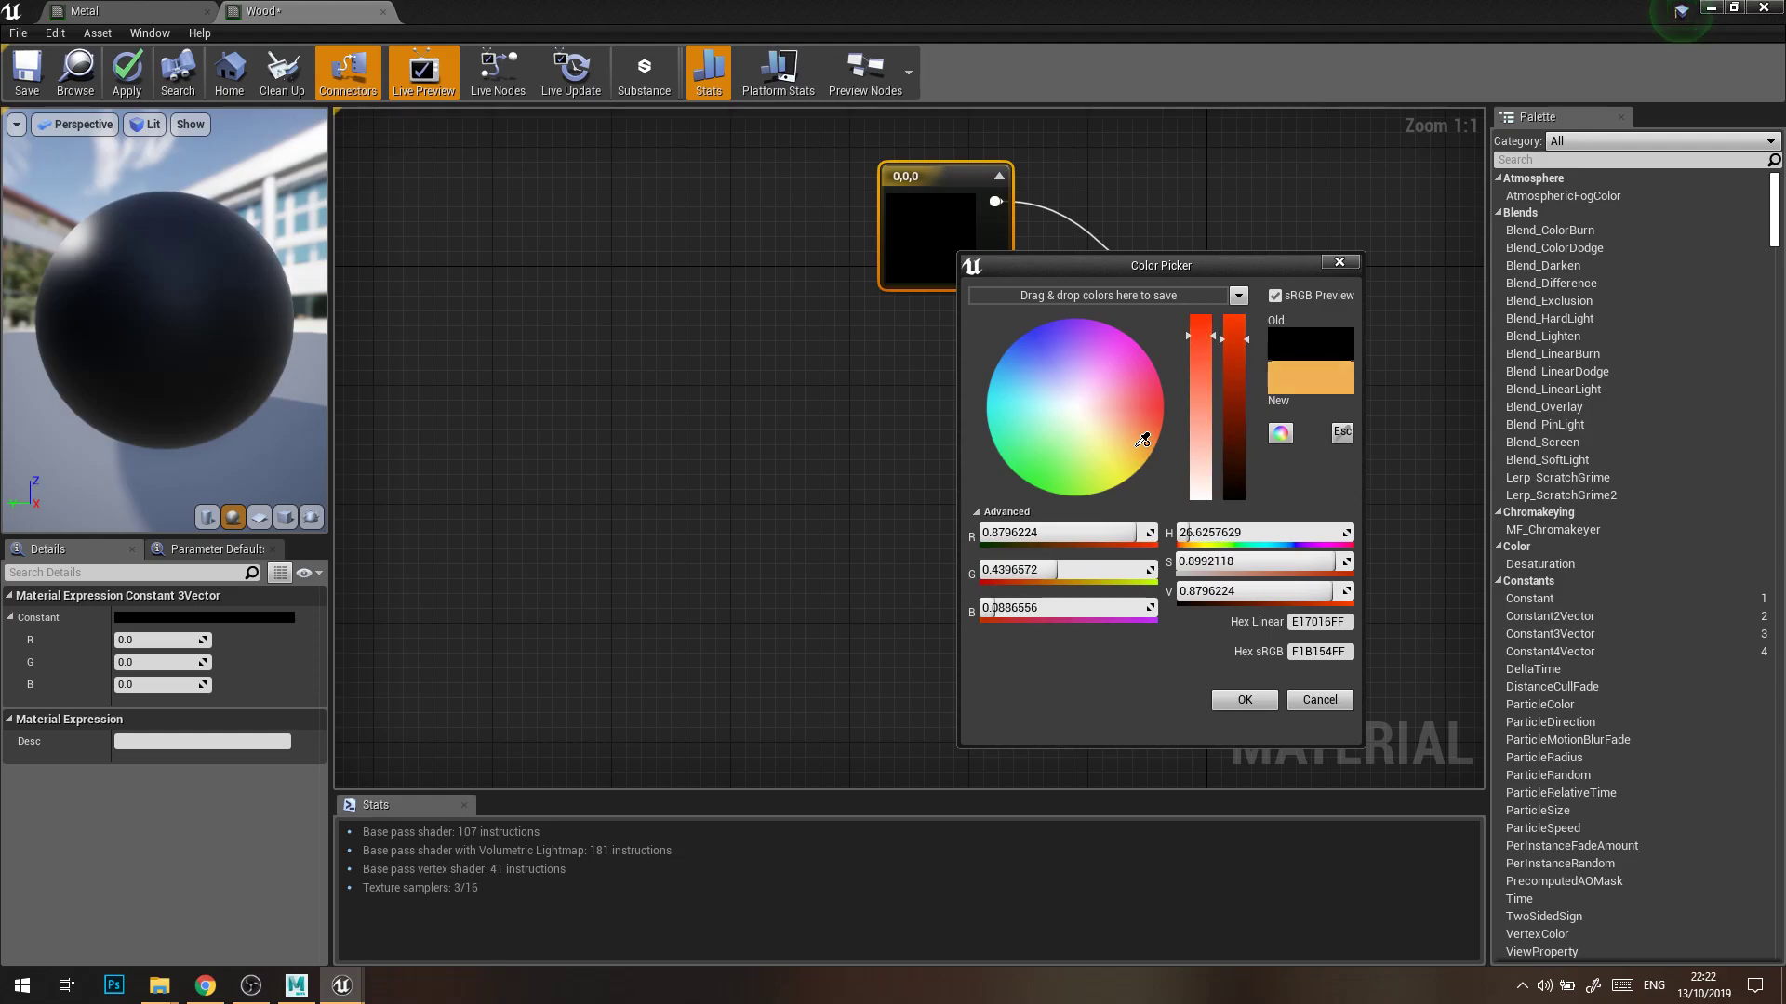
click(1142, 440)
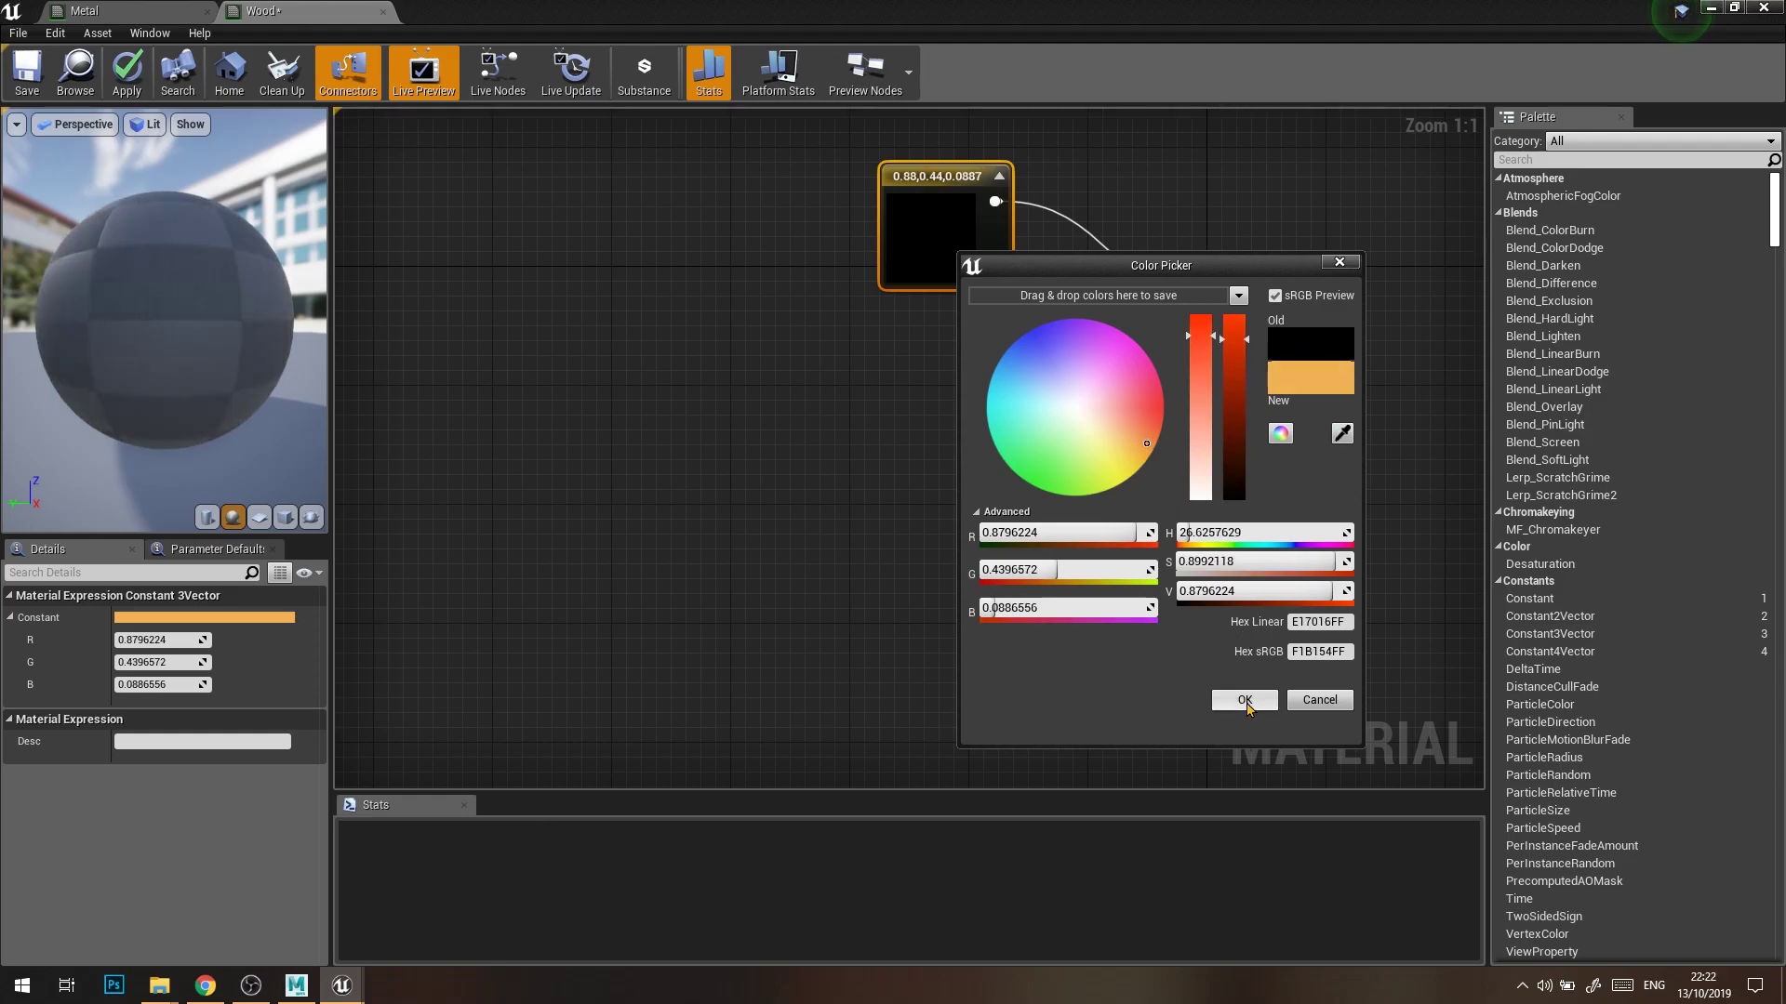
click(1245, 700)
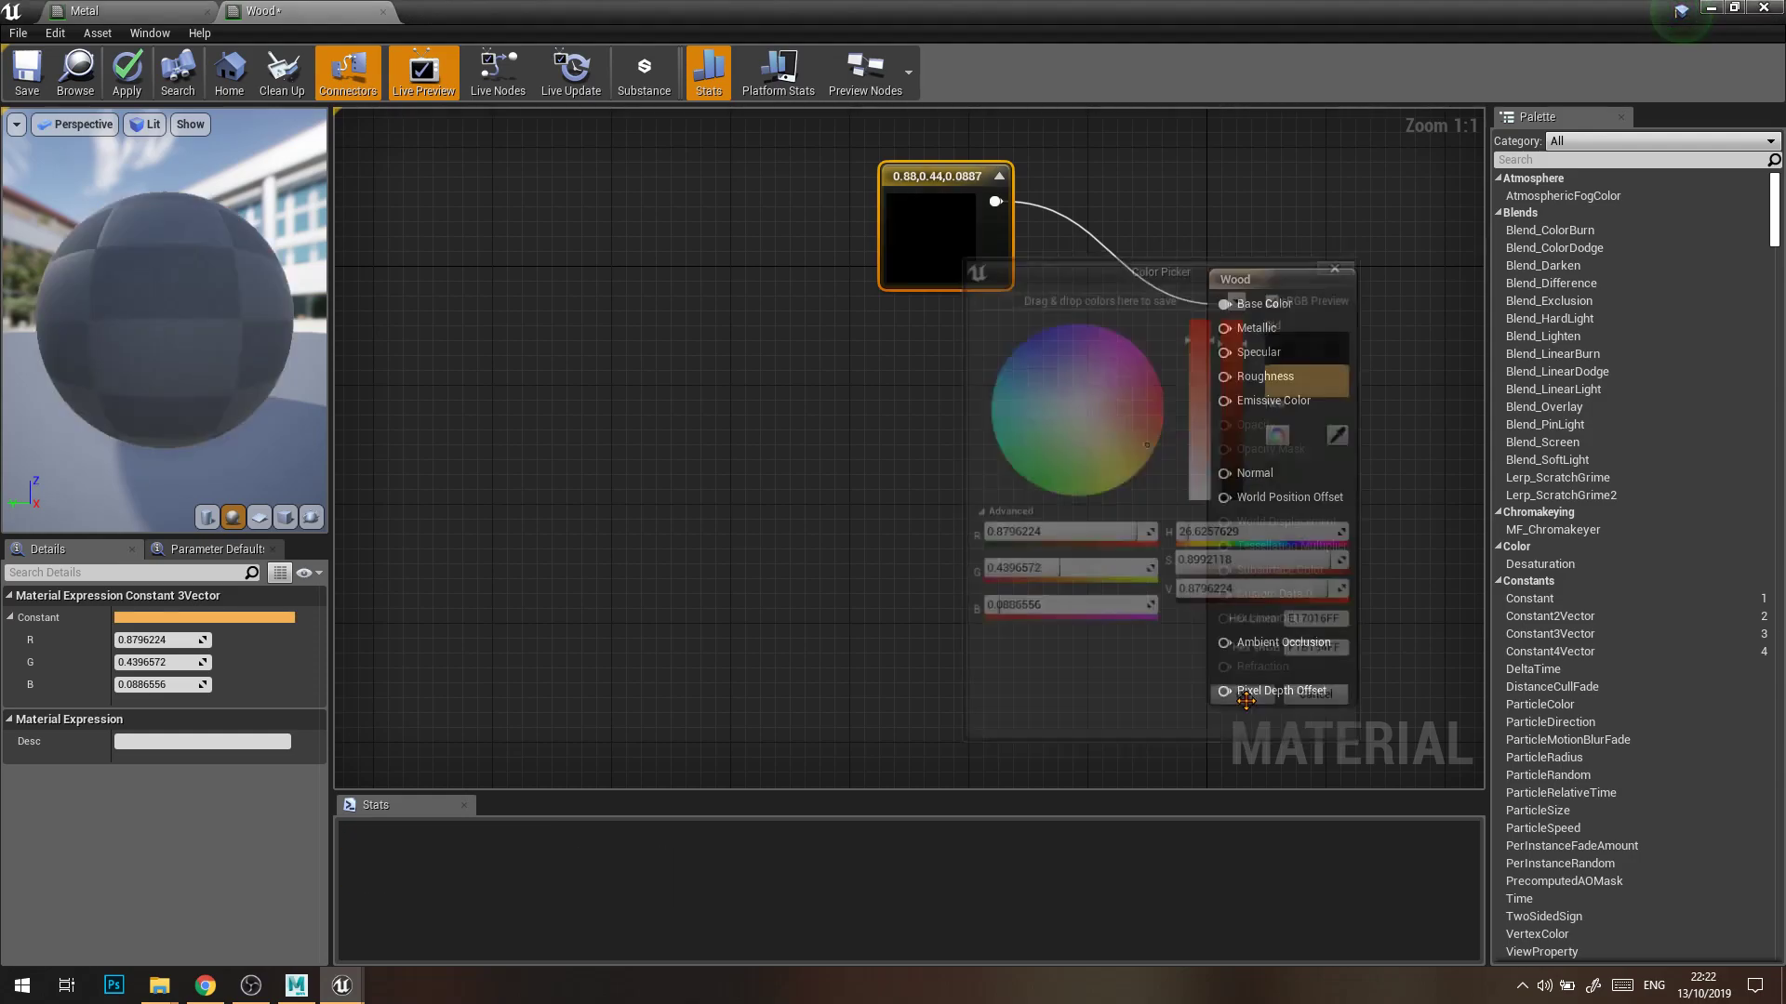
Add a Constant below the color node and connect it to the Wood node's Specular input
key(1)
click(908, 344)
drag(917, 364, 1237, 355)
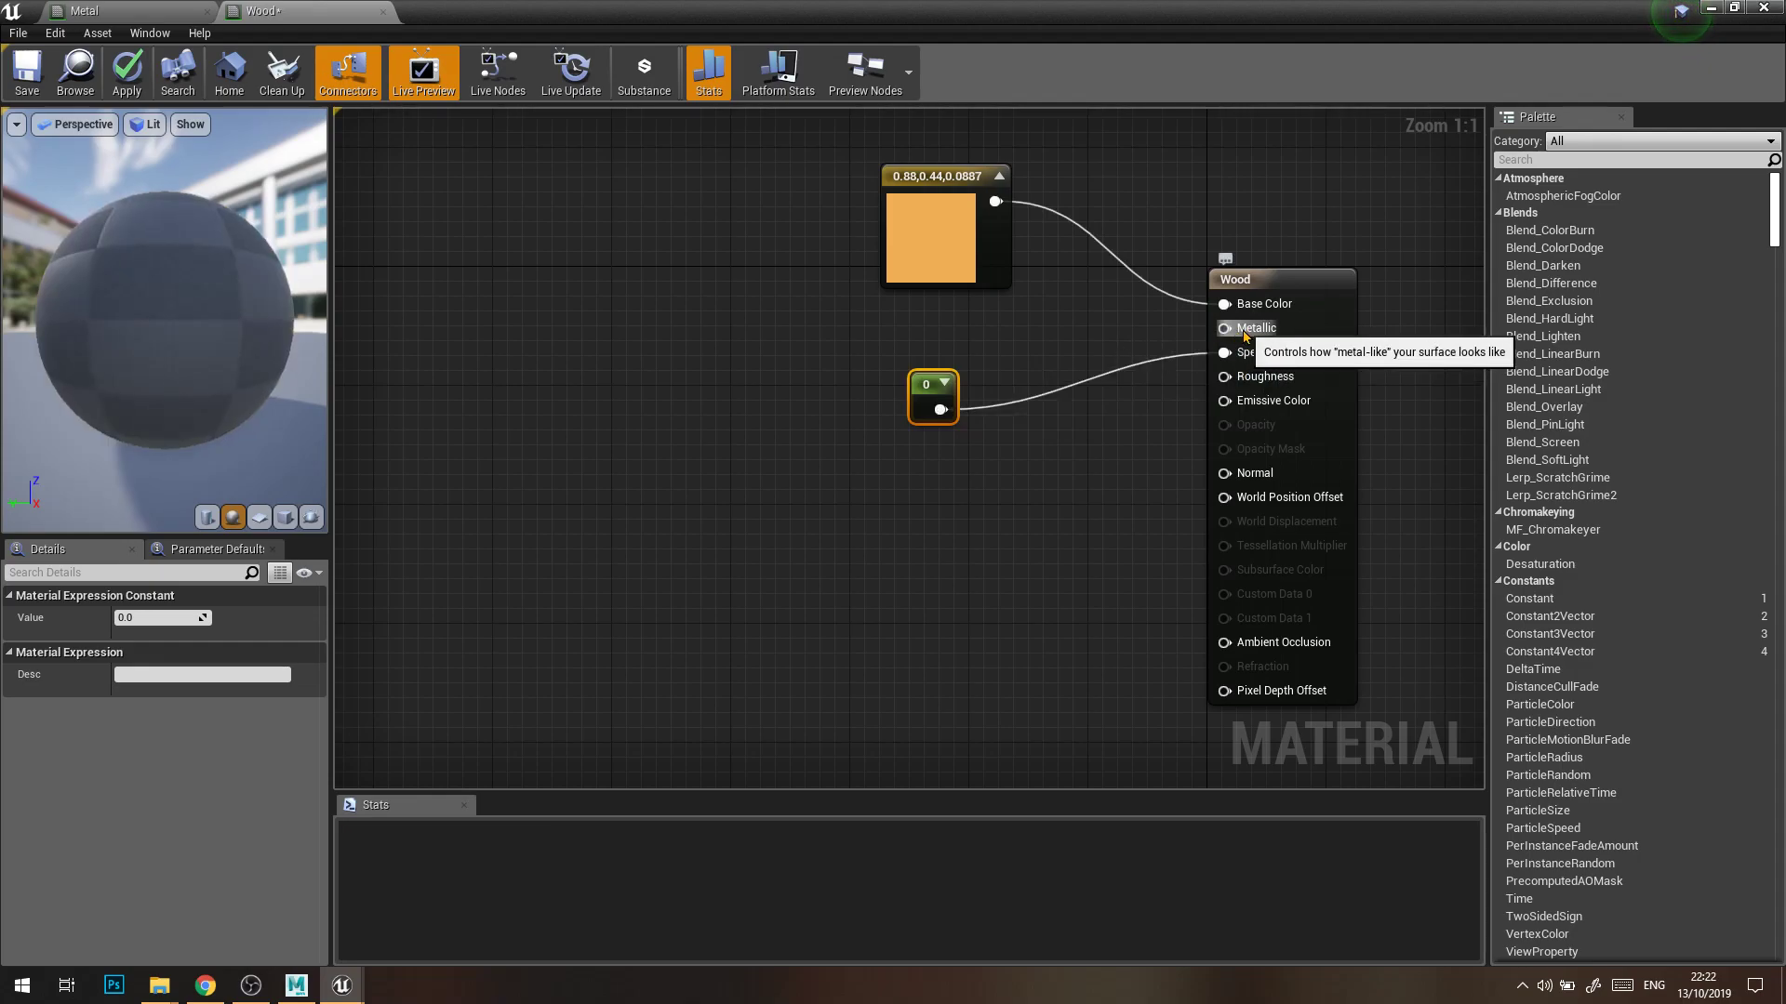
click(988, 495)
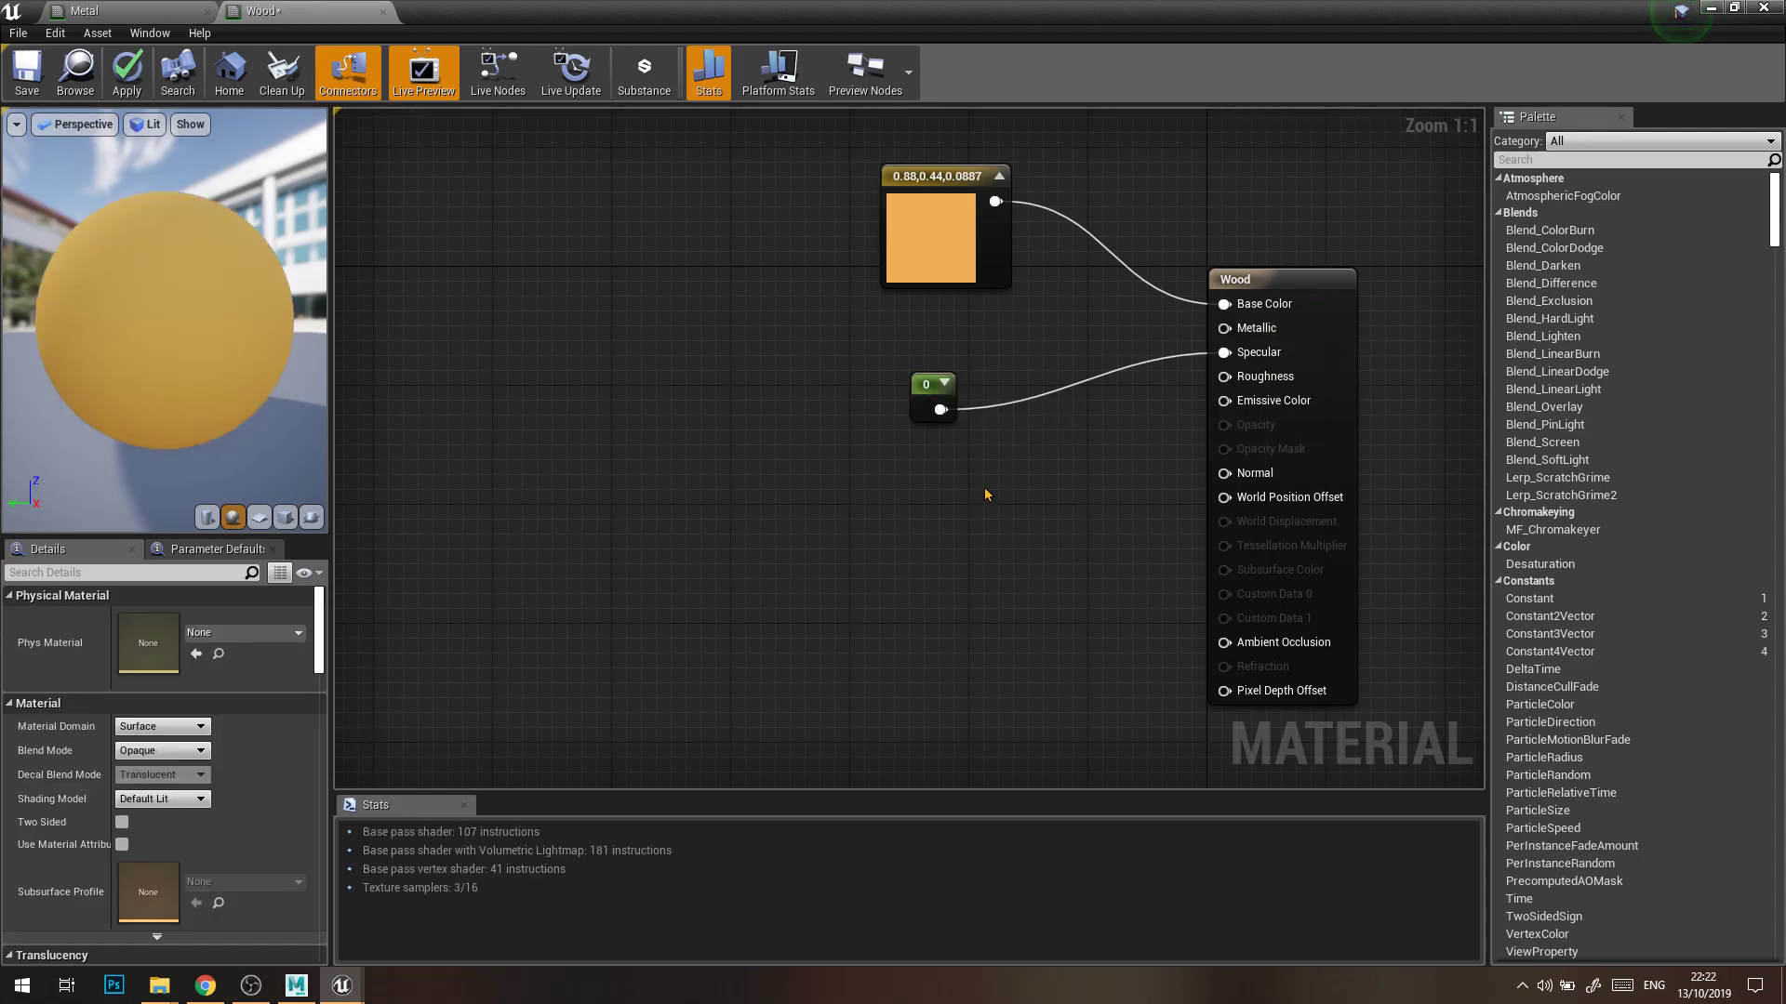
Connect the Constant to Roughness instead, breaking its Specular link, and move the node lower
drag(932, 395, 1224, 376)
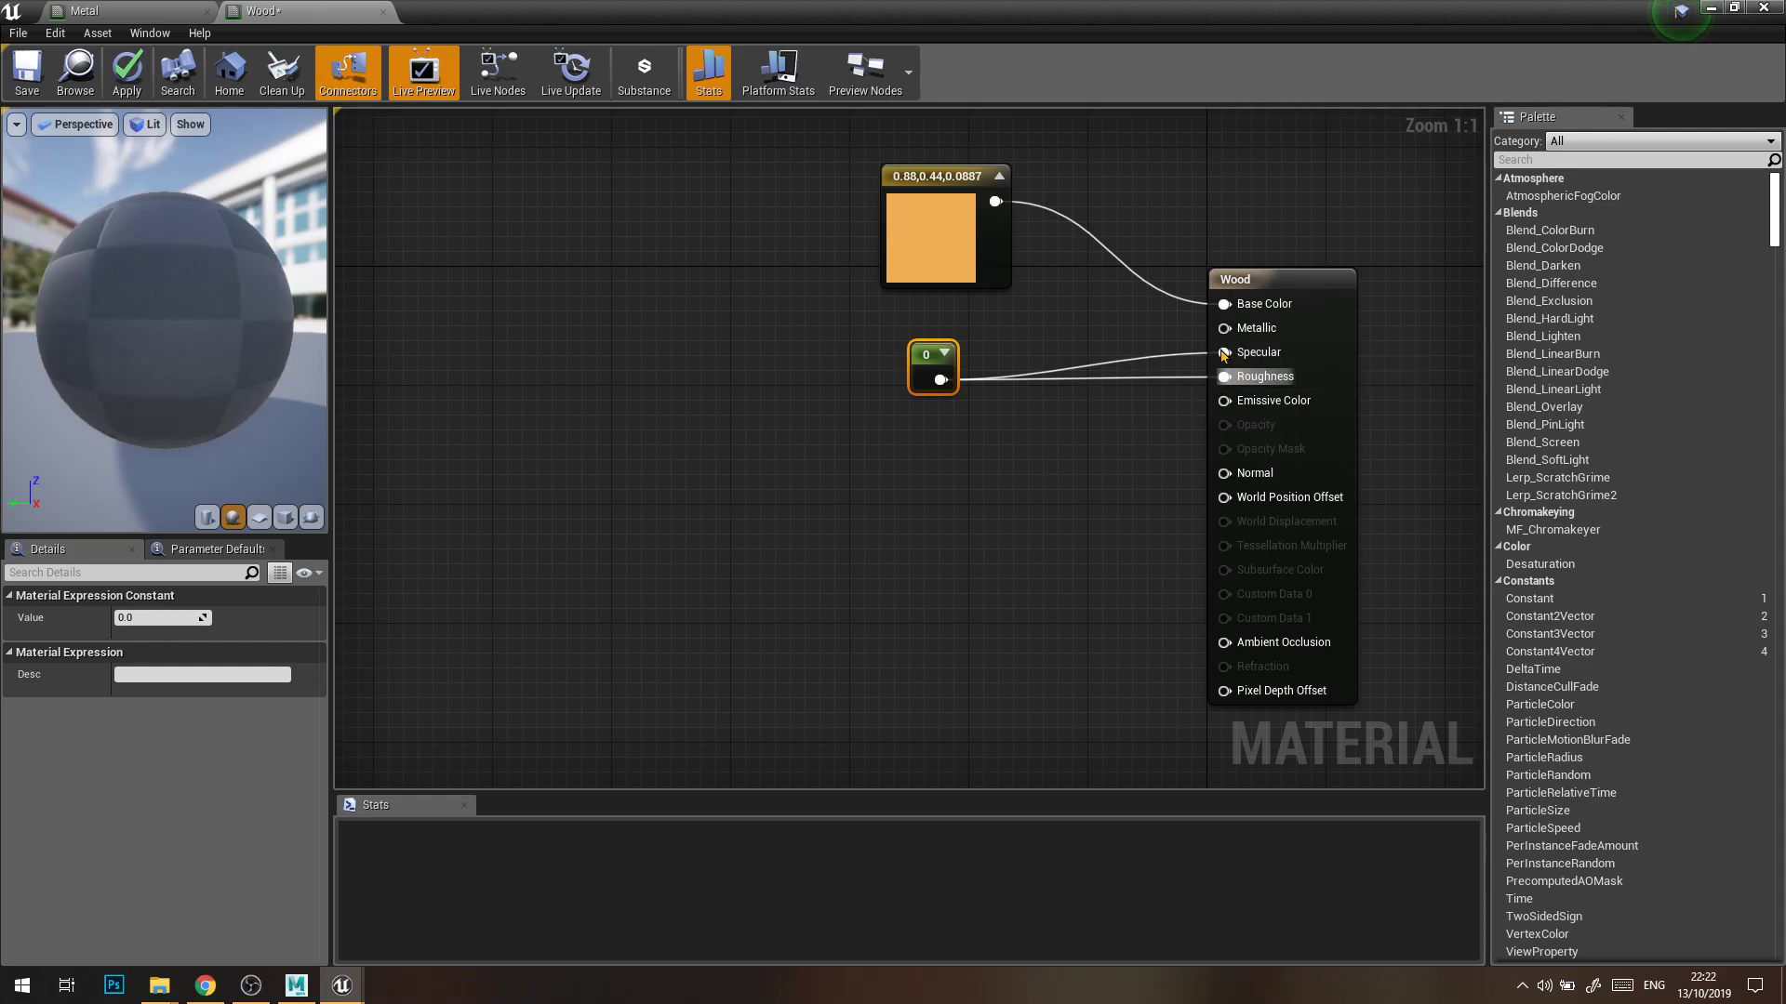
right_click(1224, 354)
click(1145, 360)
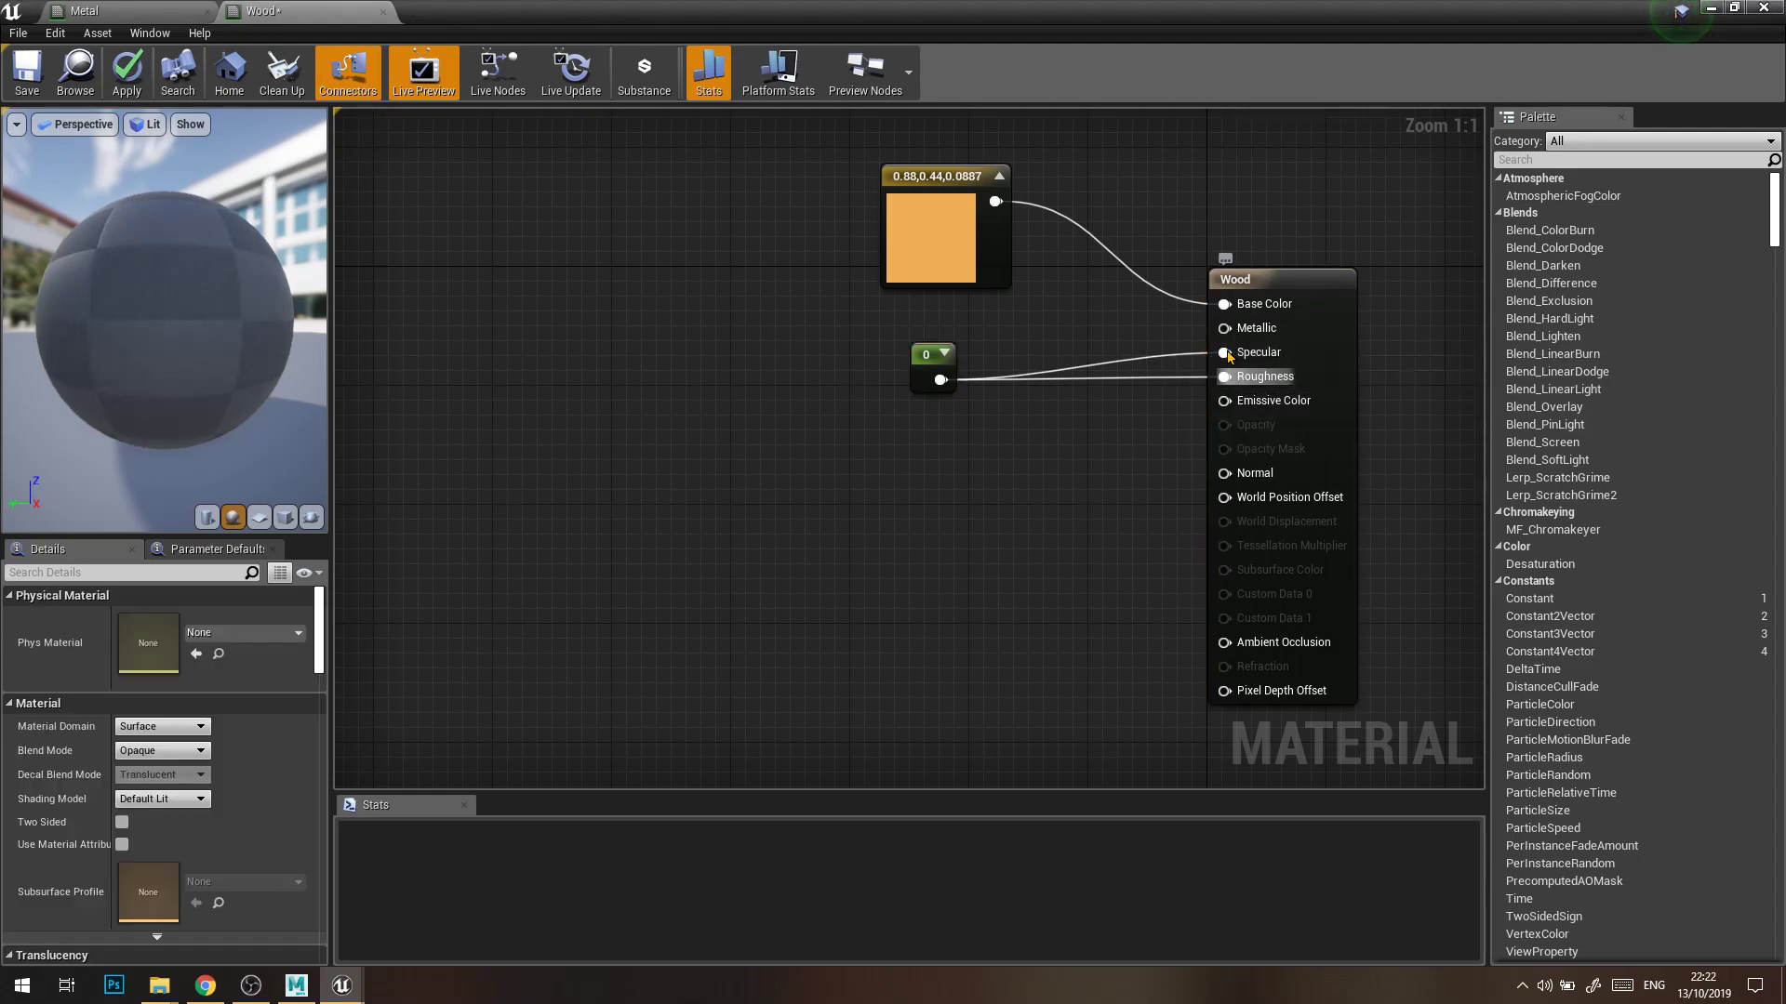
right_click(1227, 352)
click(1274, 395)
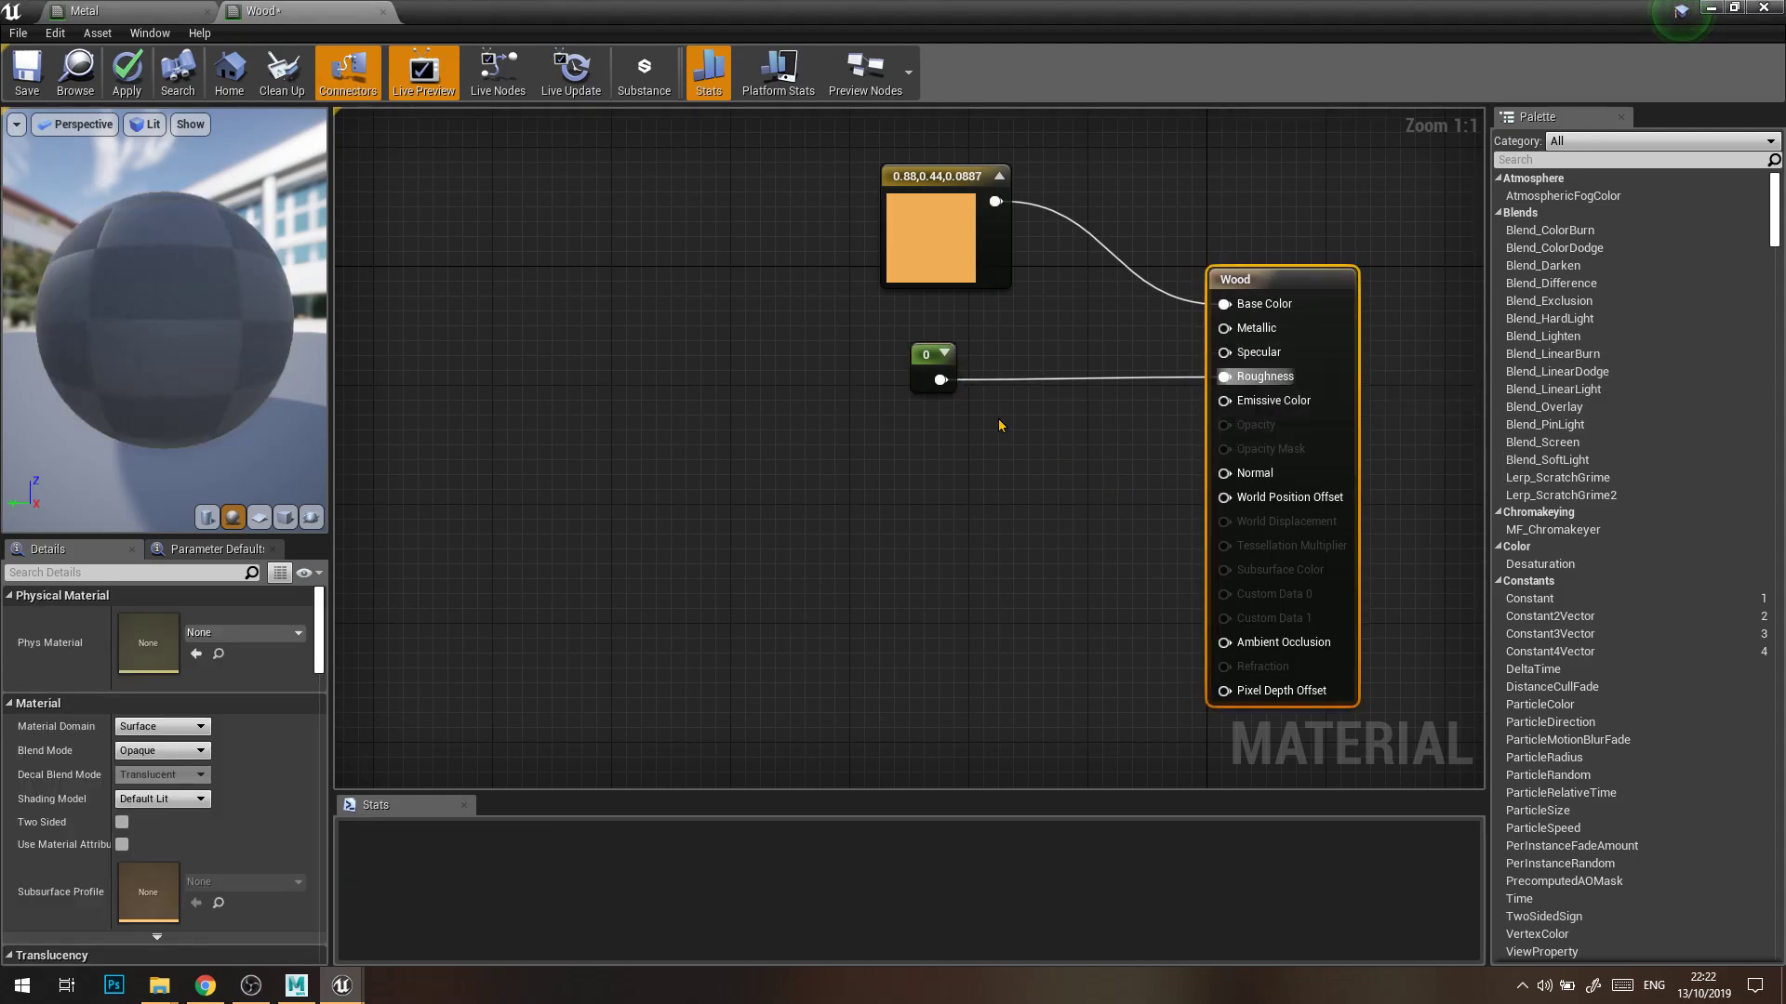
drag(930, 367, 930, 457)
click(993, 520)
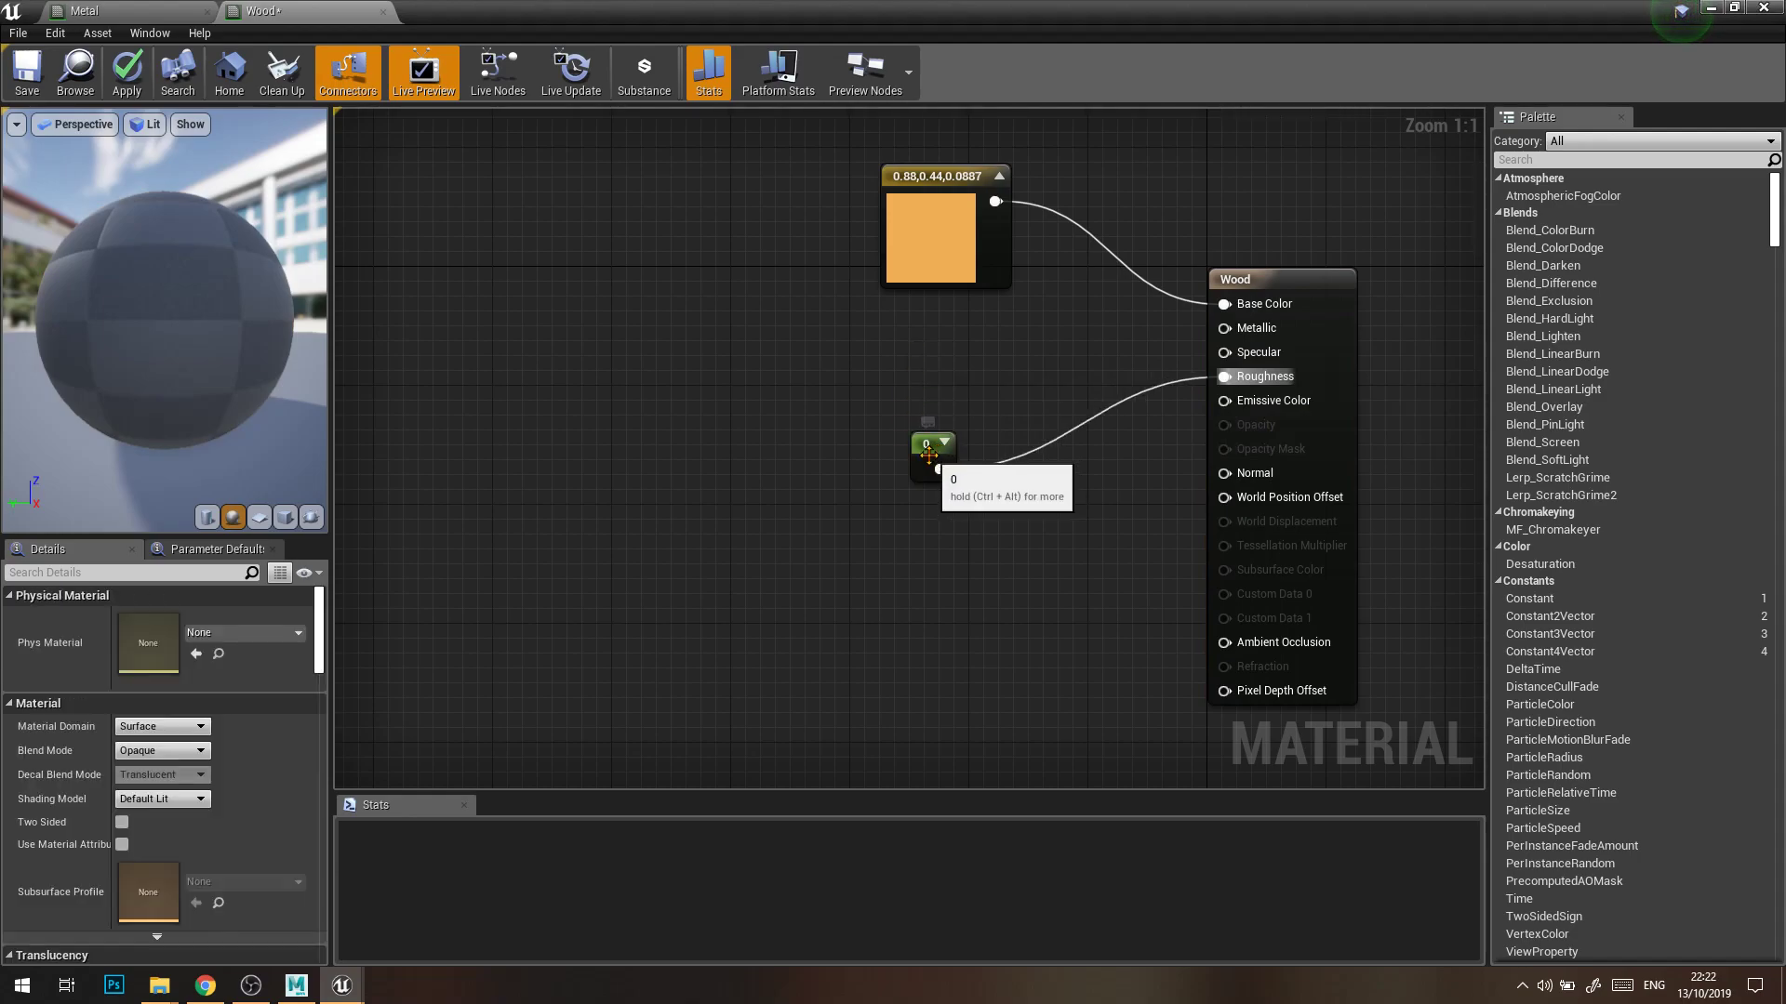
Set the Roughness Constant's value to 0.2 and check the shine on the preview sphere
click(932, 465)
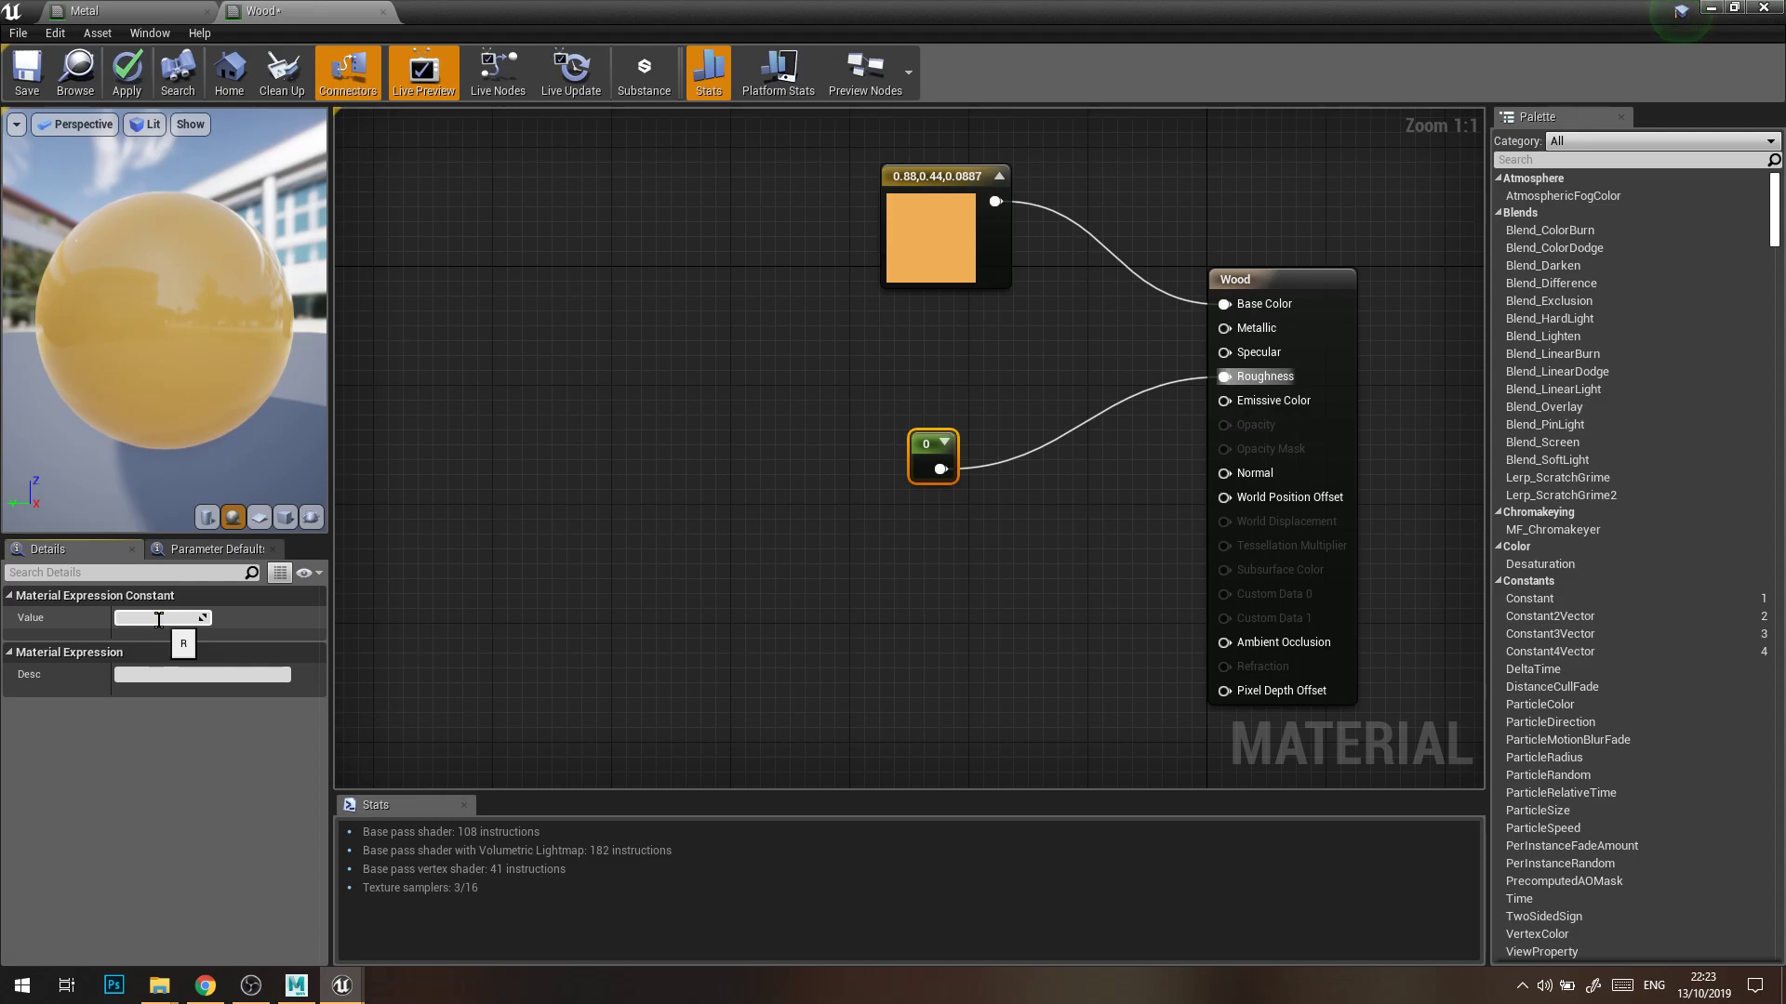
text(0.2)
key(Return)
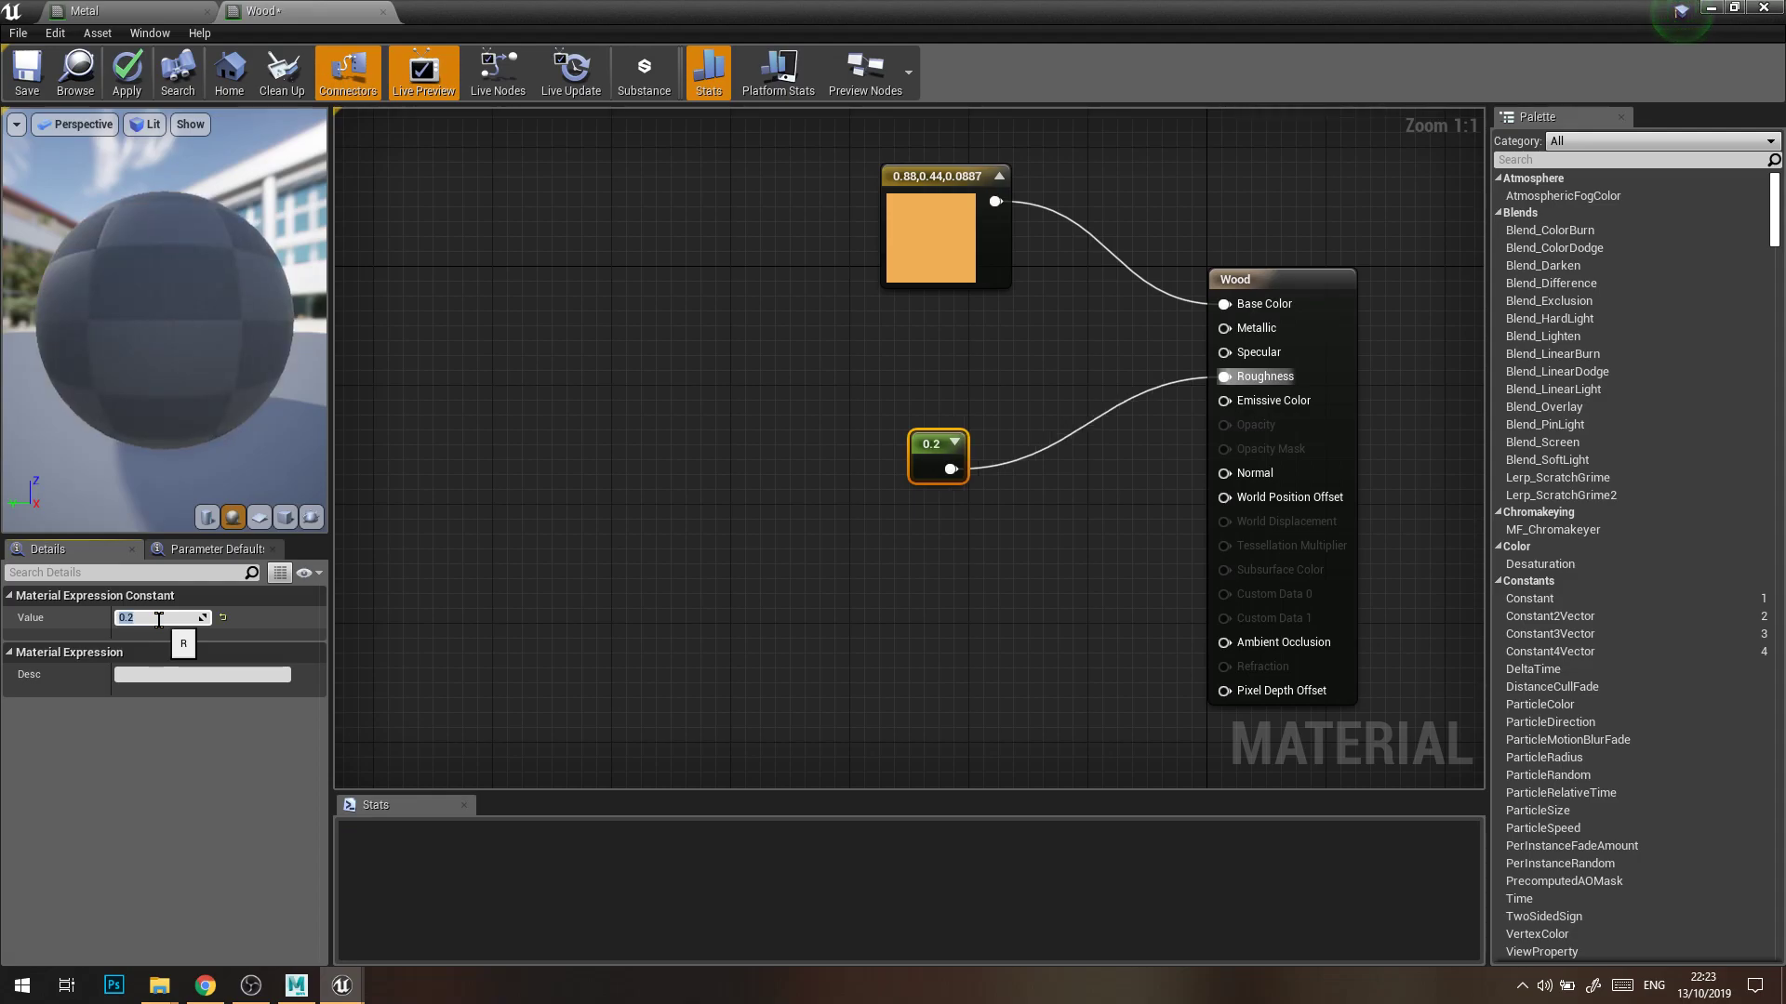
drag(225, 255, 201, 223)
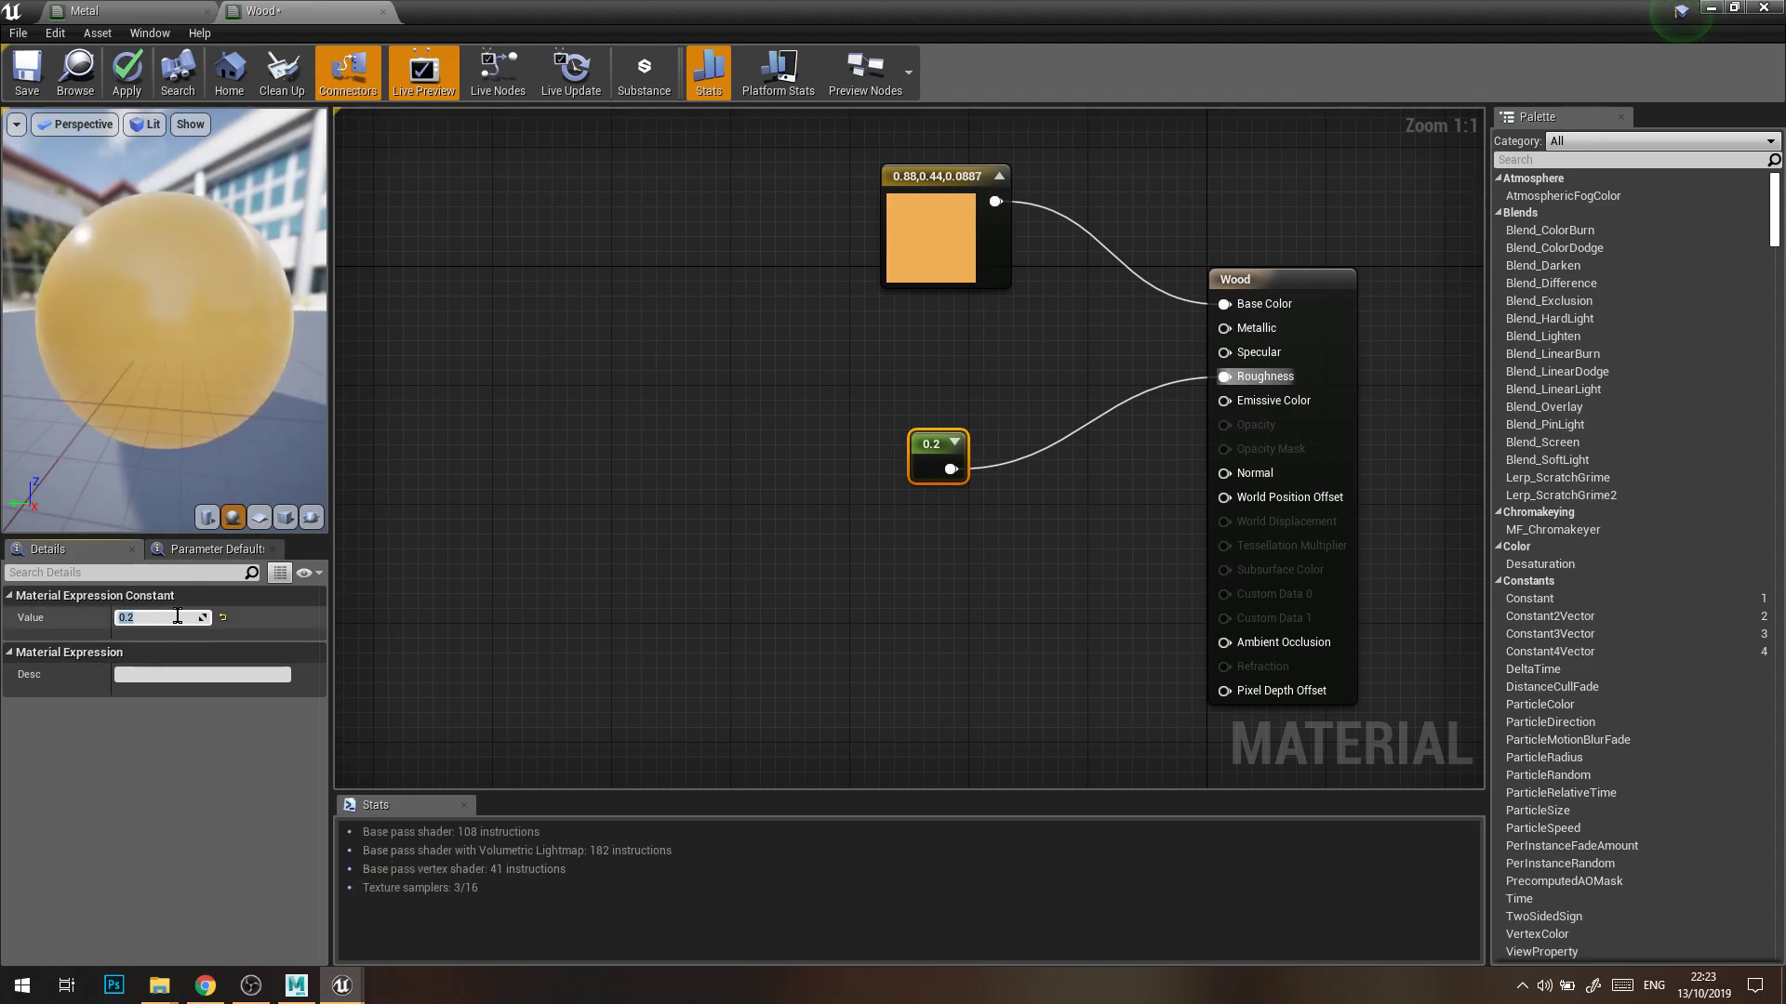
Try a value of 0.8 for the Roughness Constant
text(0.8)
key(Return)
click(833, 410)
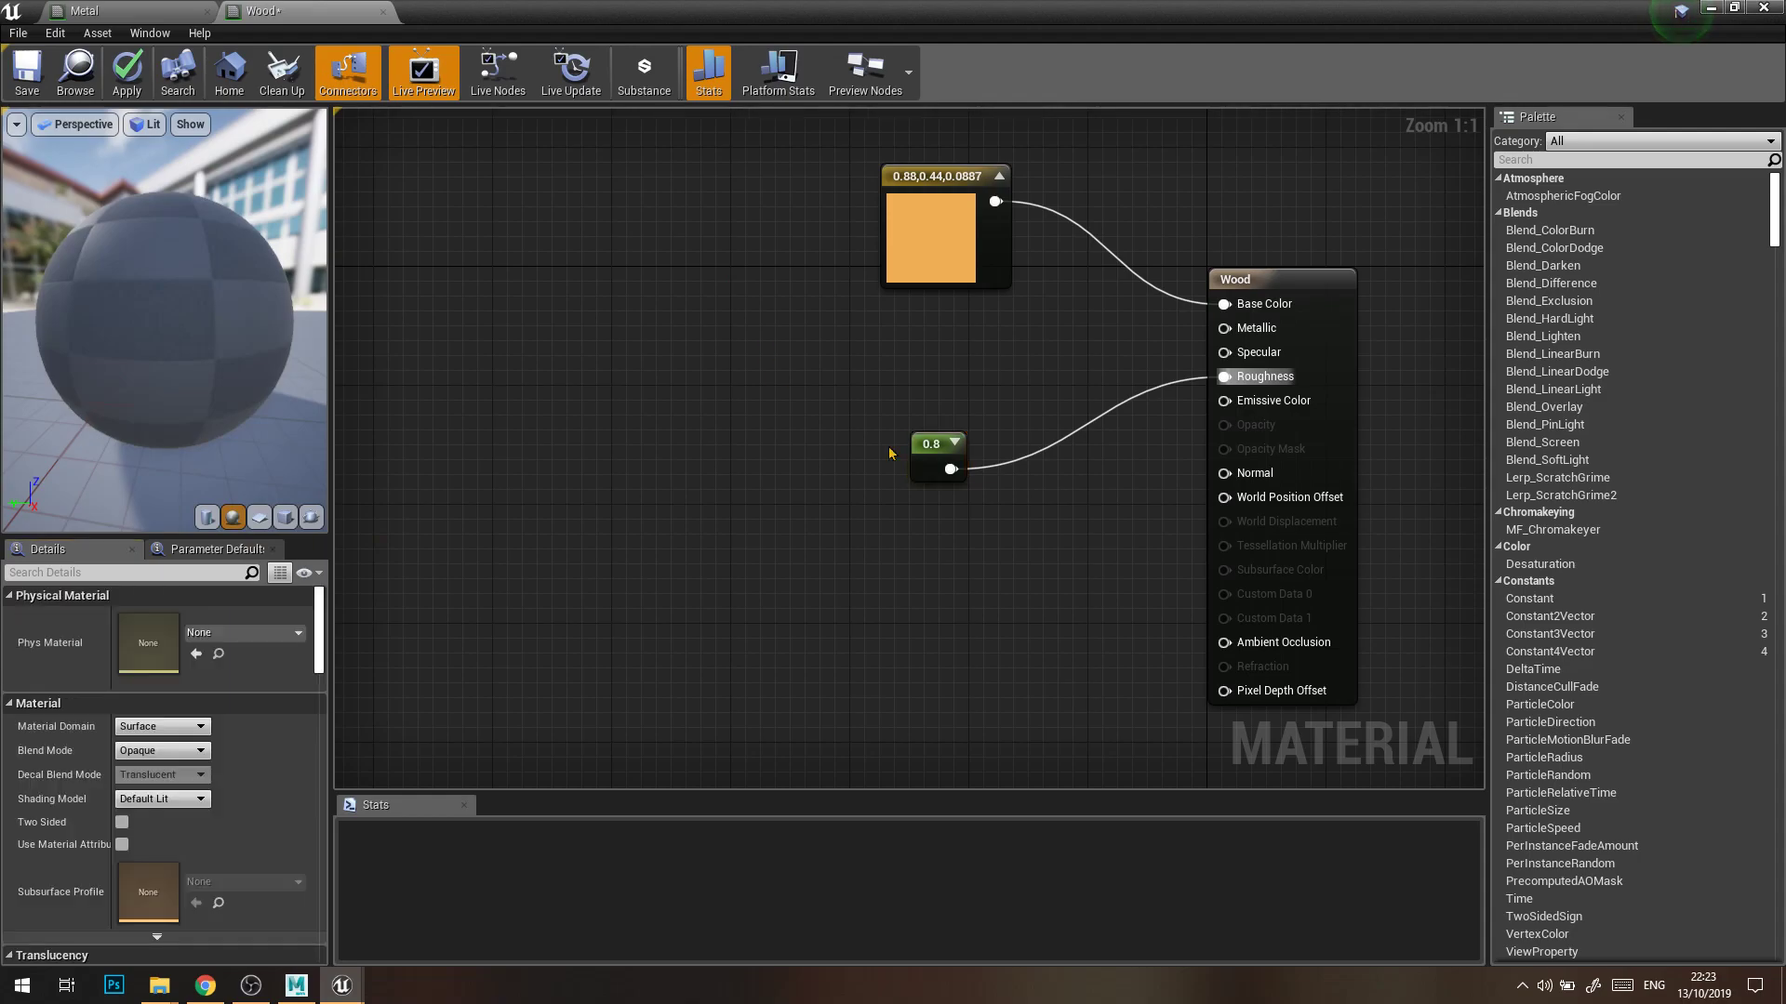
Move the Roughness Constant further down and slightly left, and set its value to 0.2
drag(925, 449, 895, 552)
click(1003, 427)
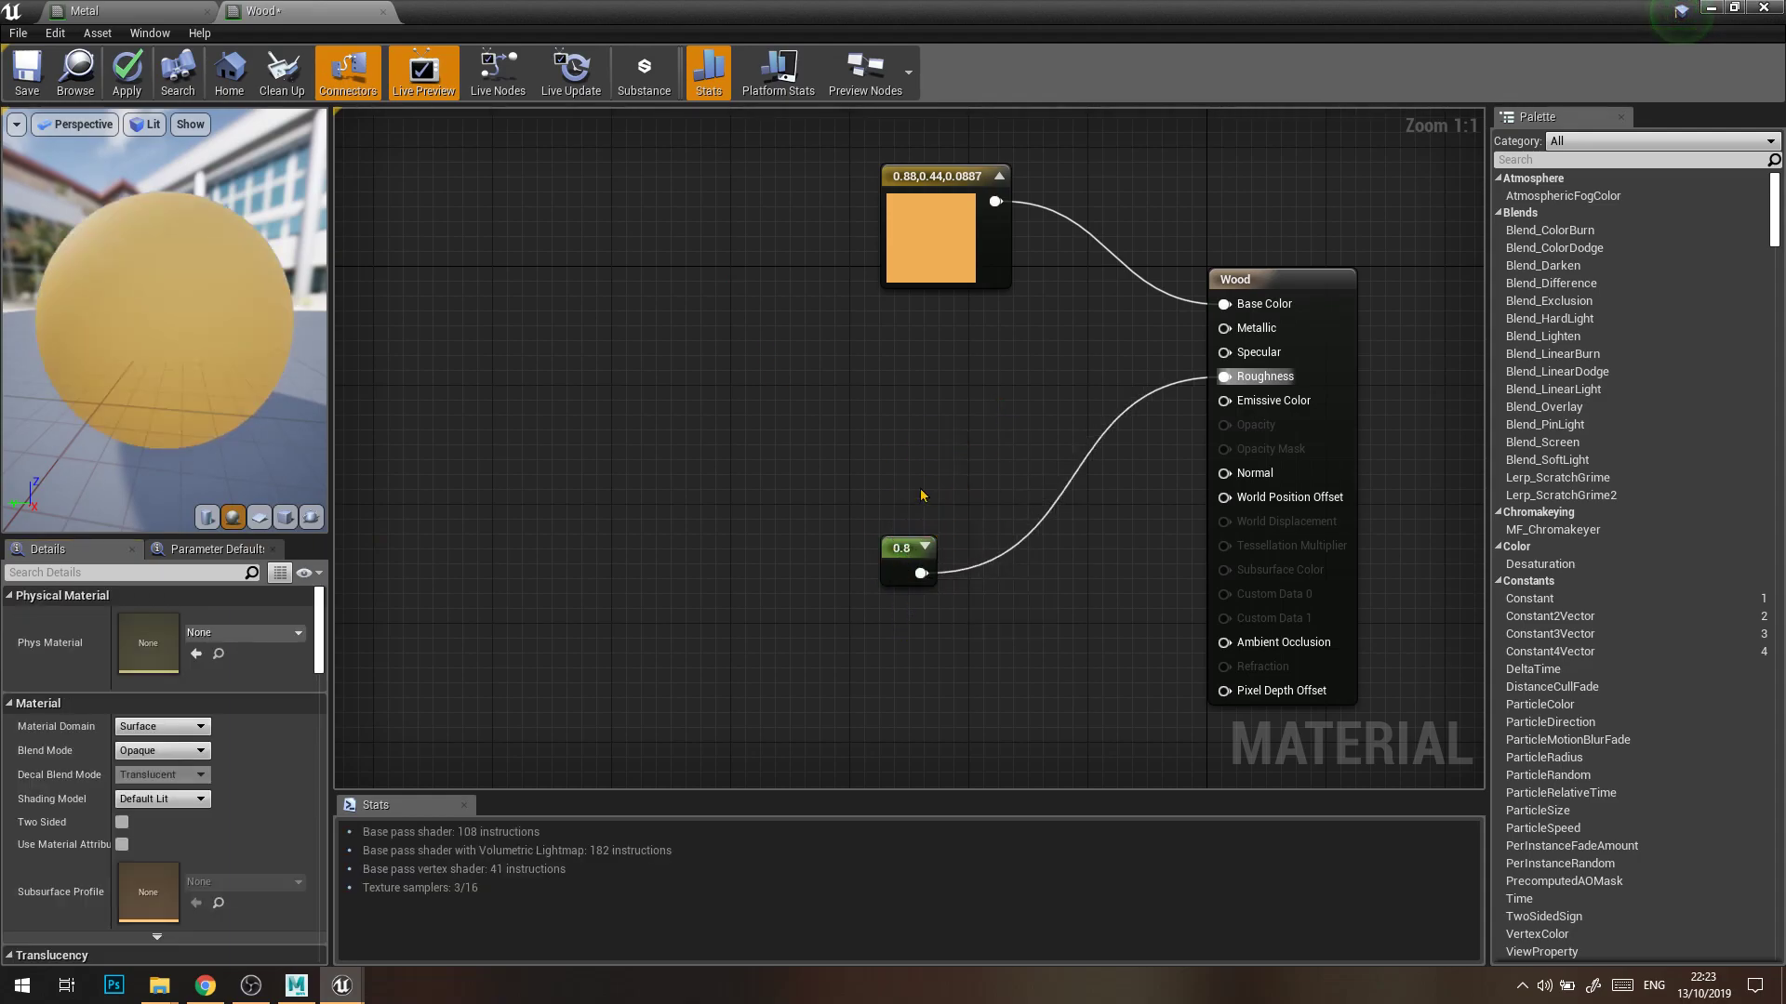
click(921, 540)
text(0.2)
key(Return)
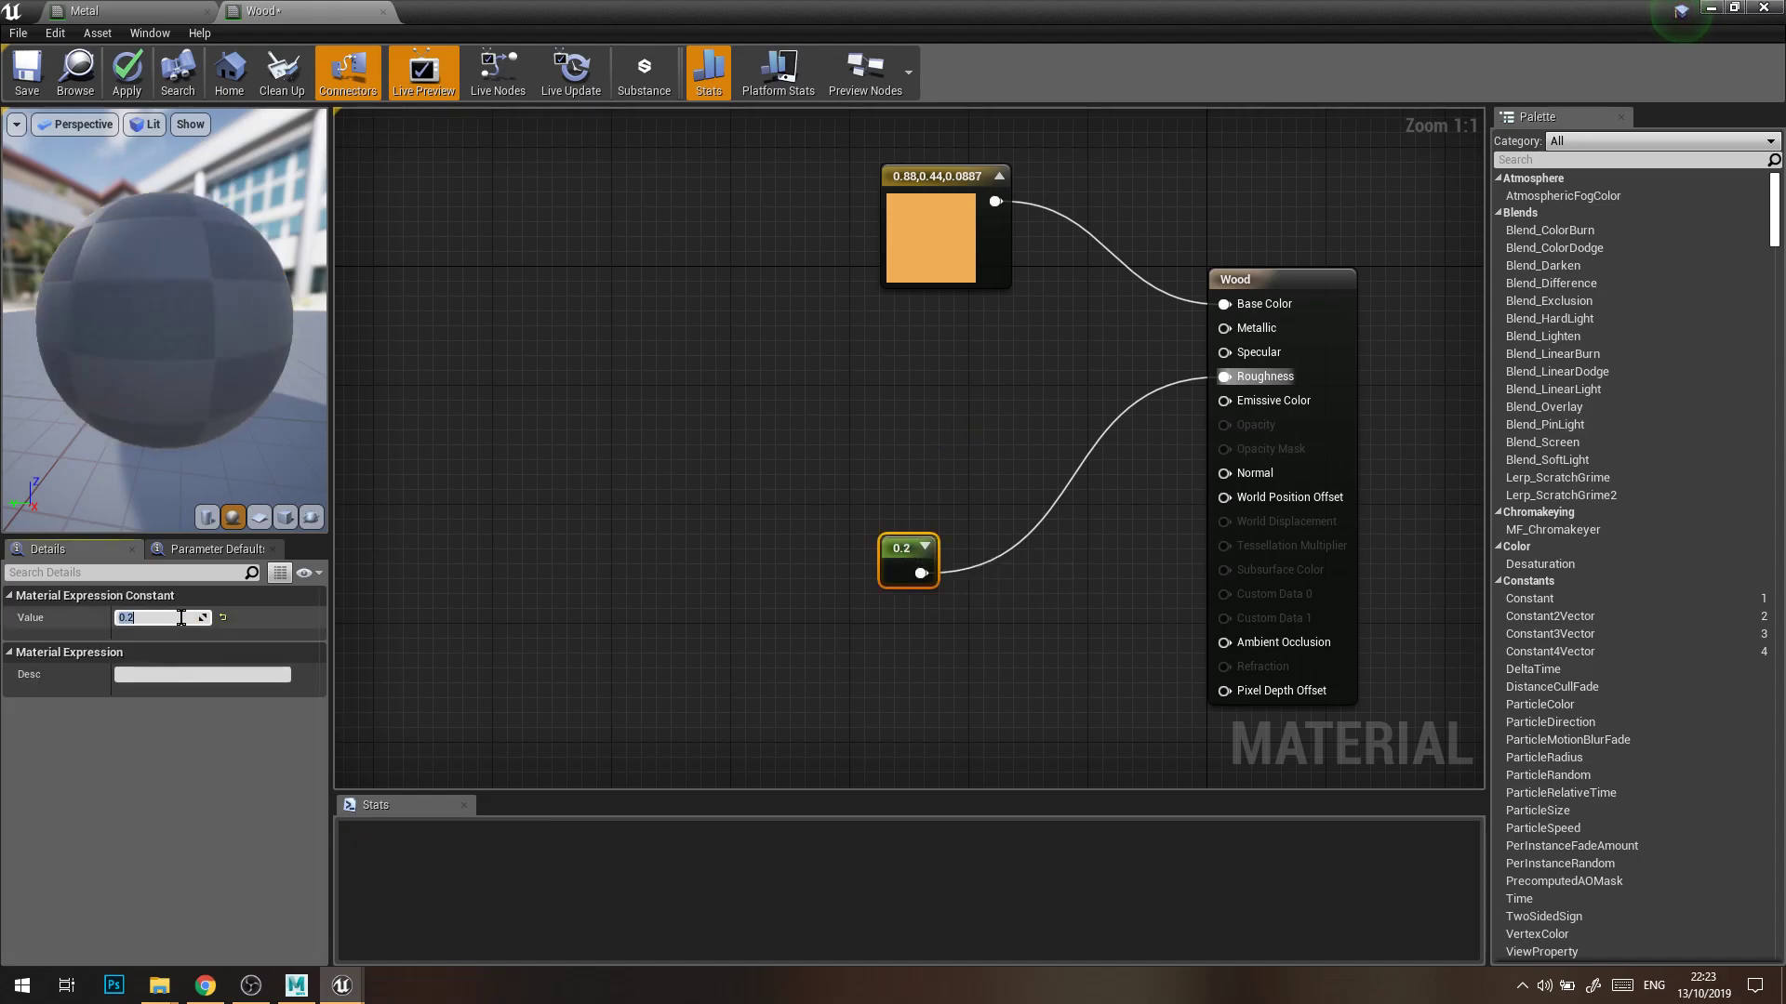
click(686, 450)
Add a second Constant between the color node and the Roughness Constant, and widen the preview viewport
click(940, 385)
drag(967, 411, 909, 423)
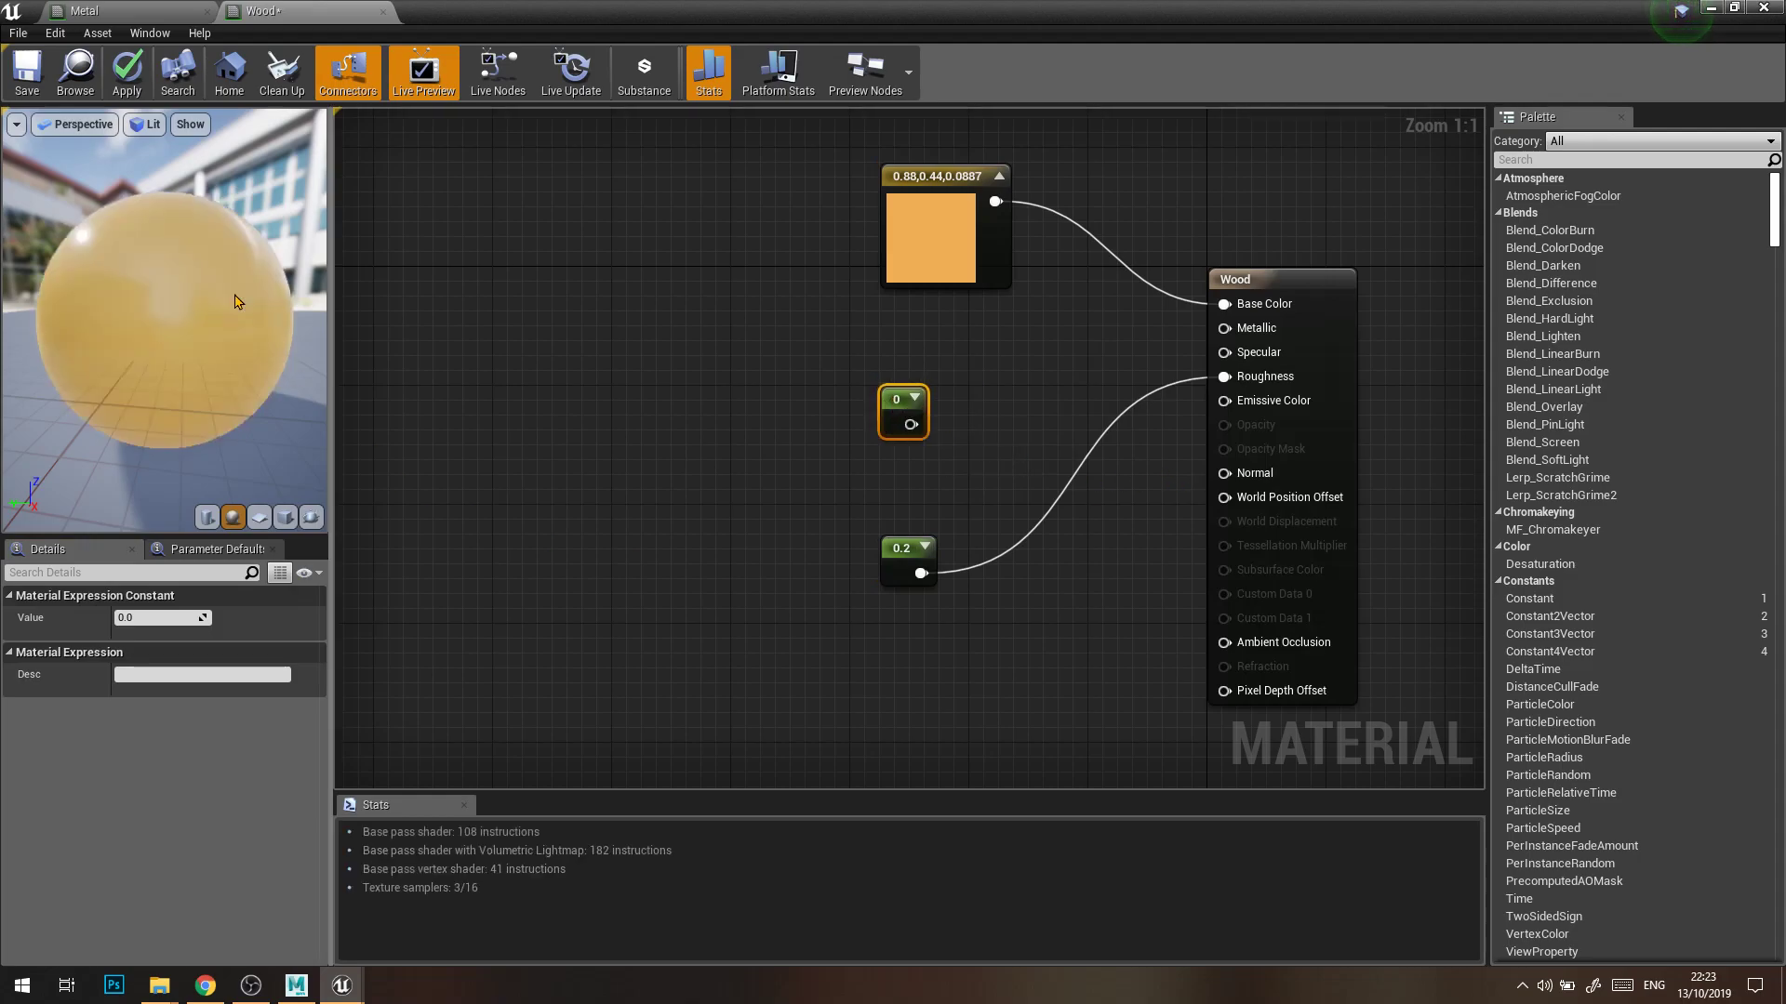
drag(328, 276, 470, 272)
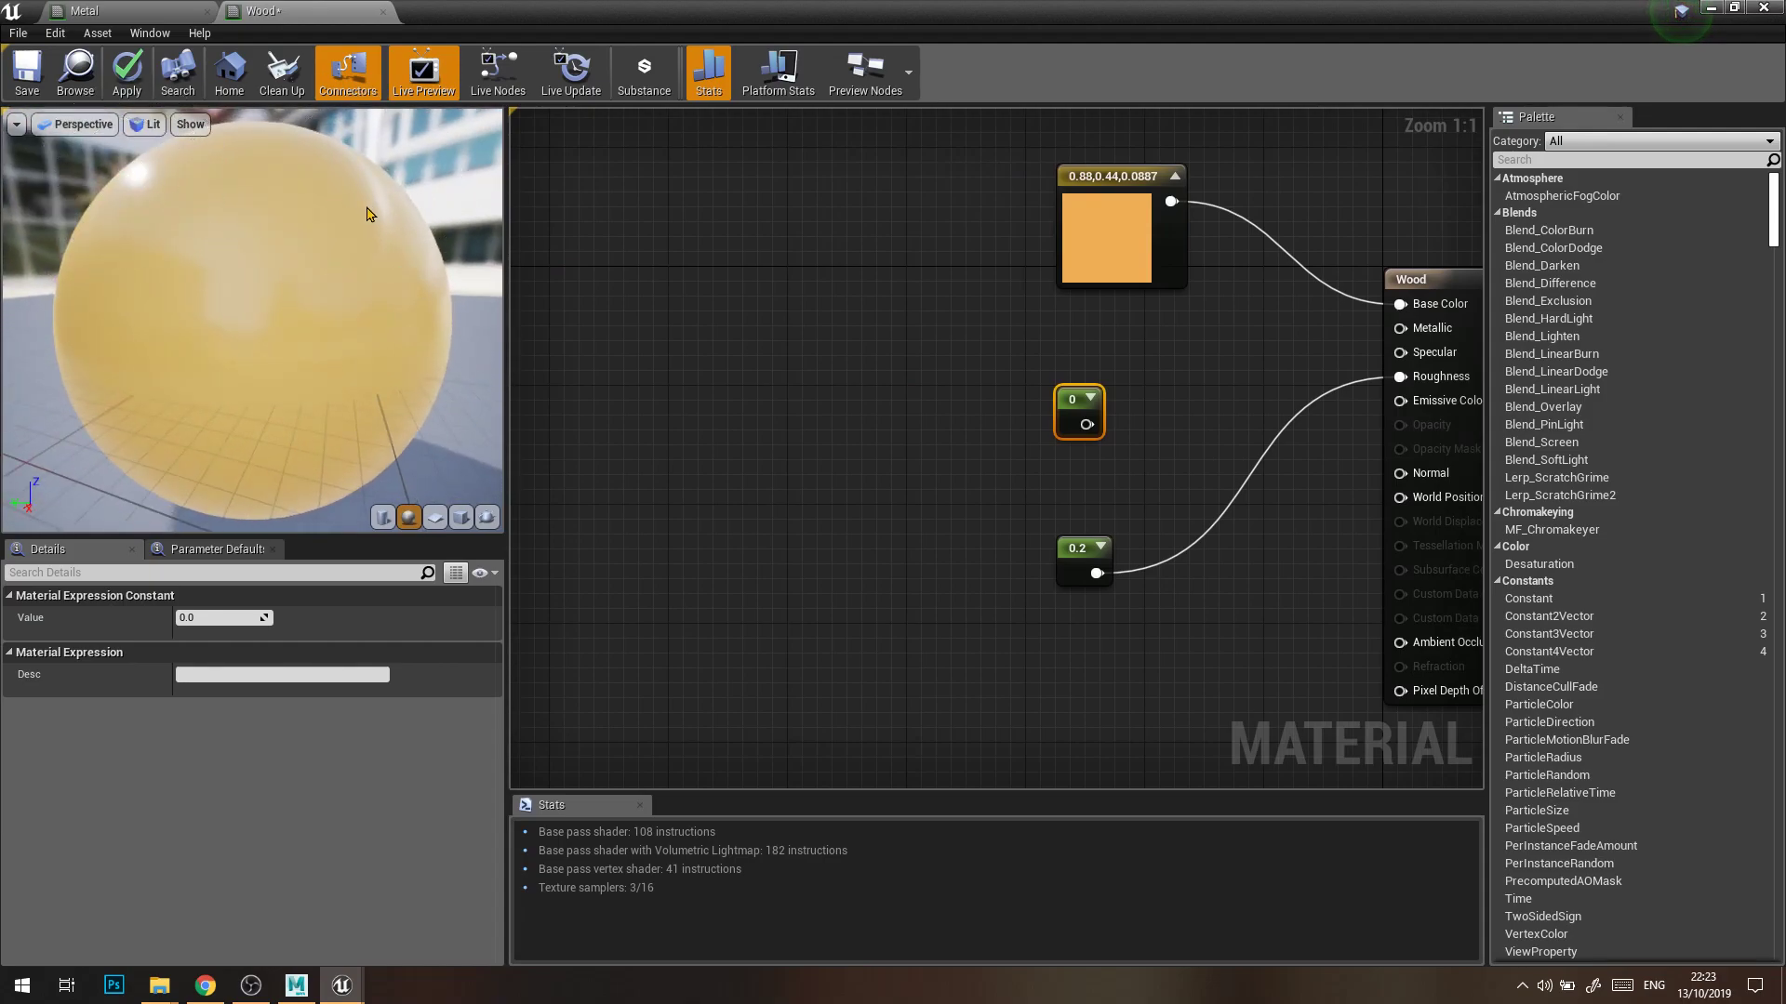
Connect the new Constant to the Wood material's Specular input
click(1200, 459)
right_drag(1077, 434, 983, 440)
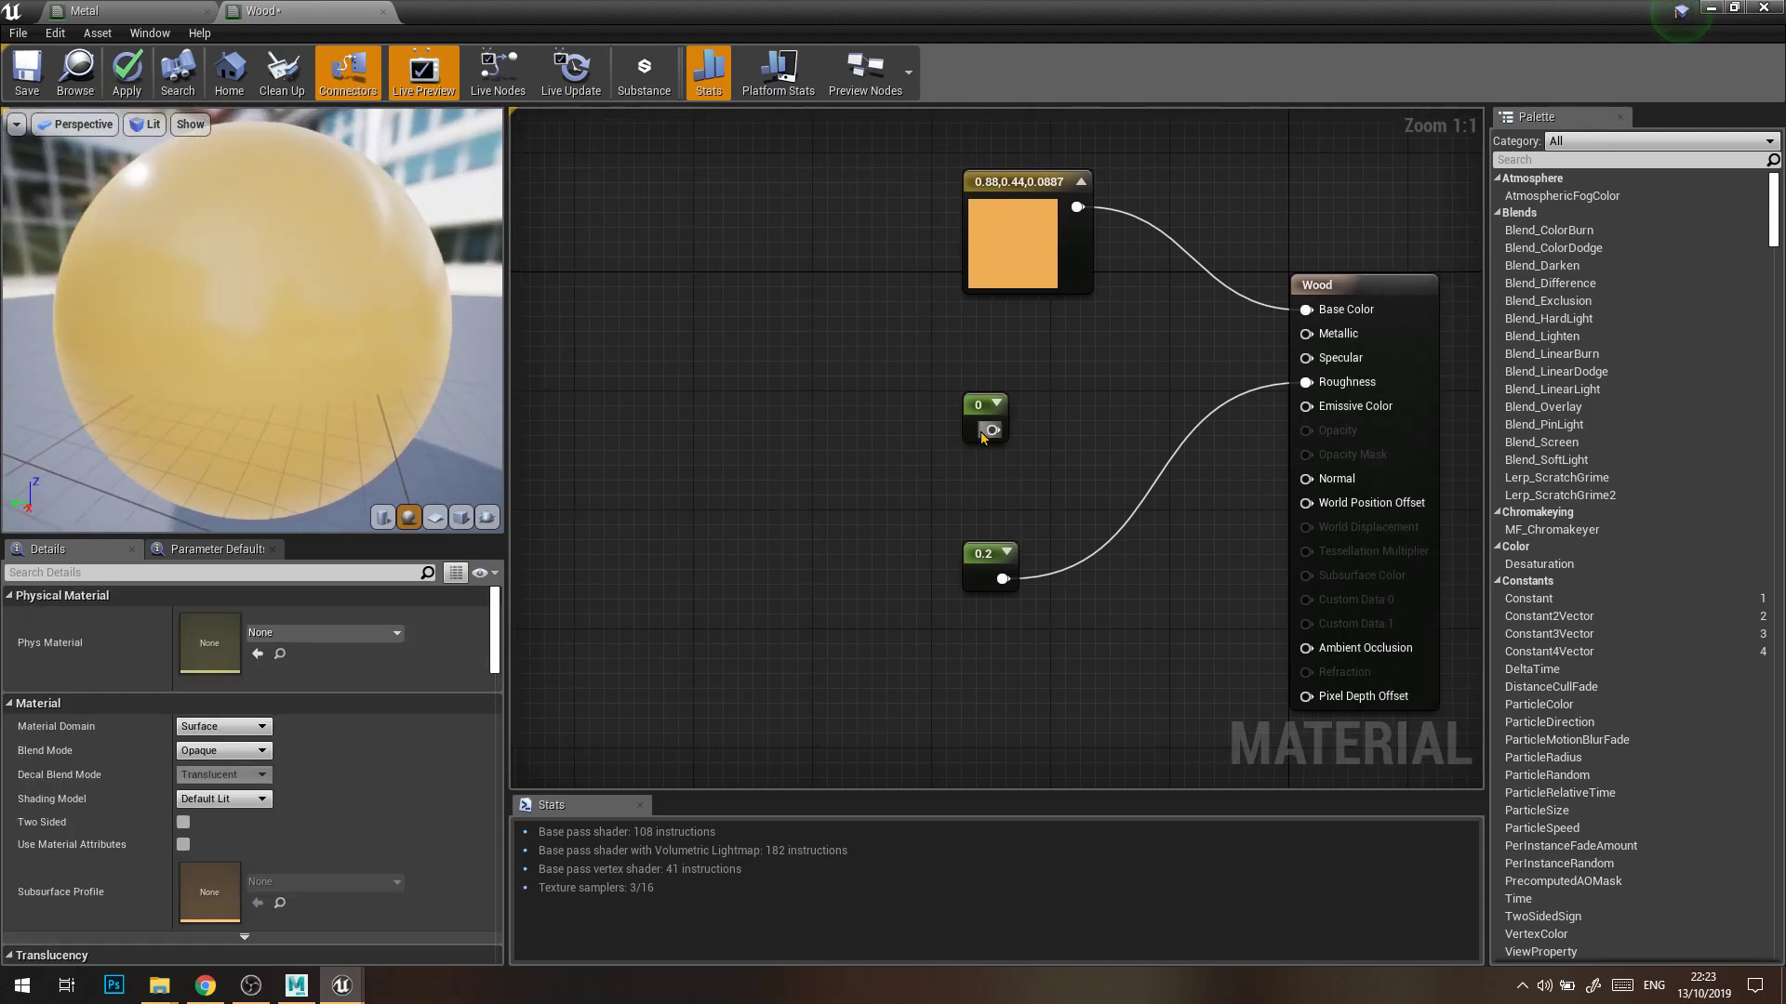
drag(992, 430, 1320, 363)
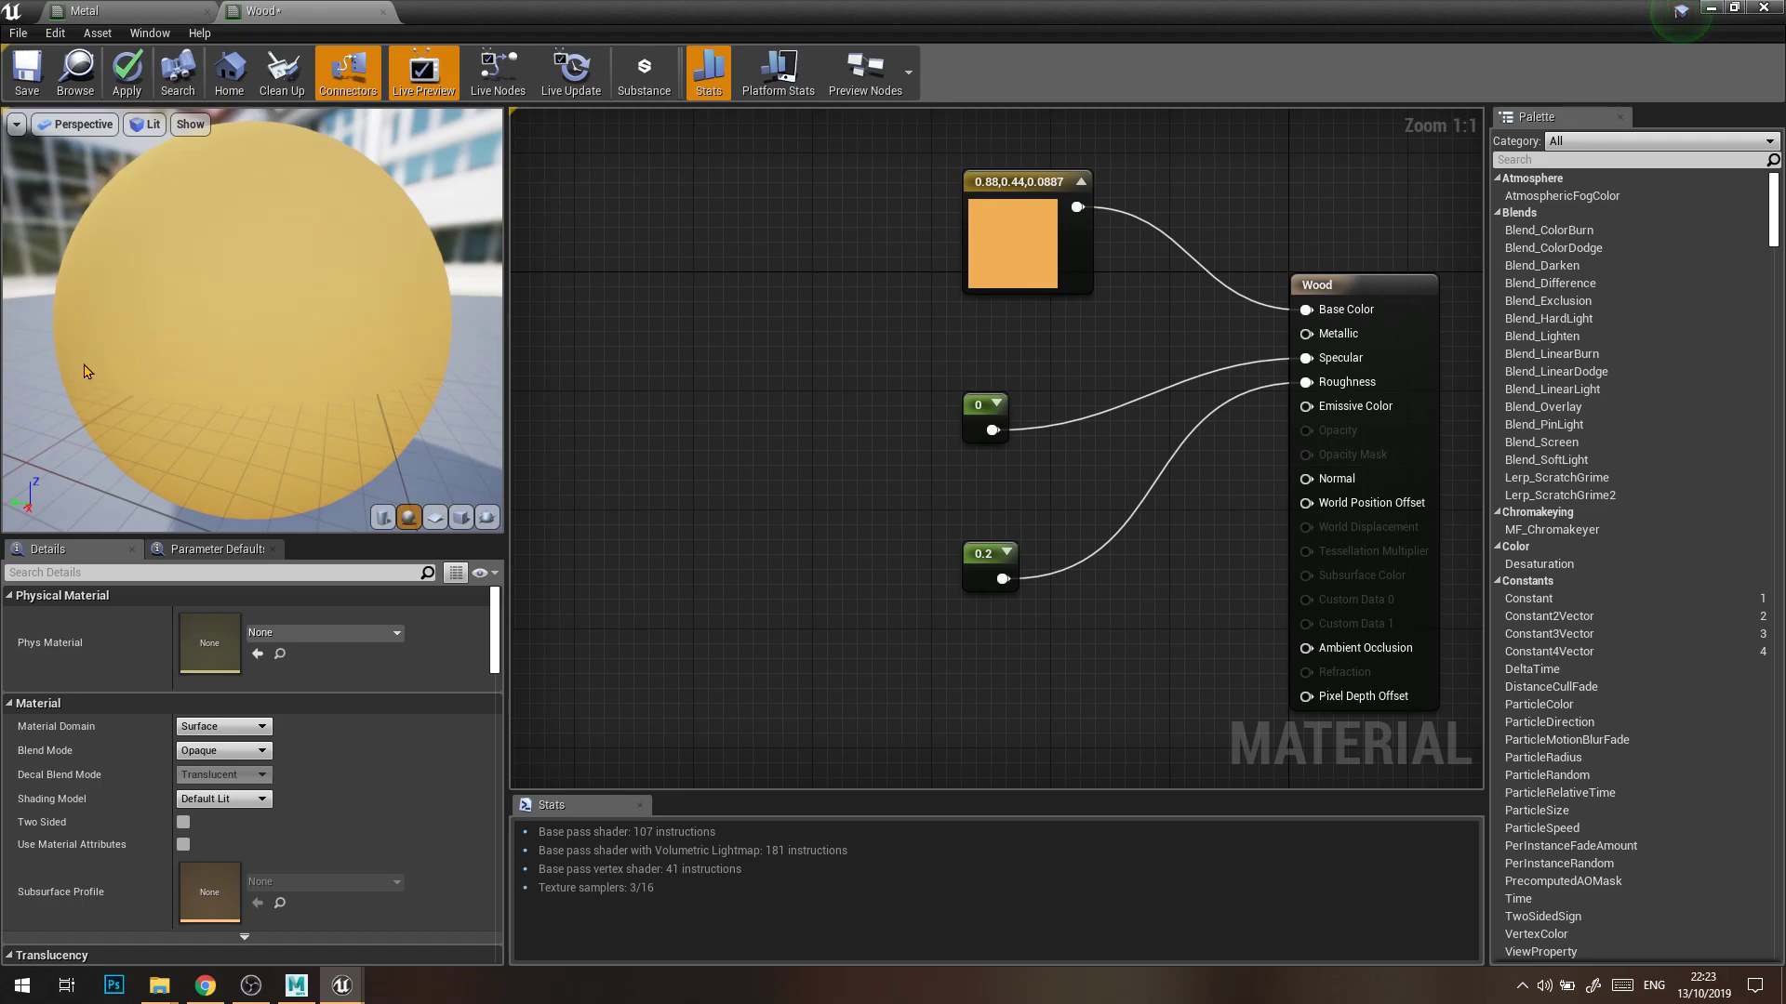
Try values of 1, 0.5, 0.1 and again 1 for the Specular Constant, comparing the preview sphere's reflections
click(979, 409)
click(225, 618)
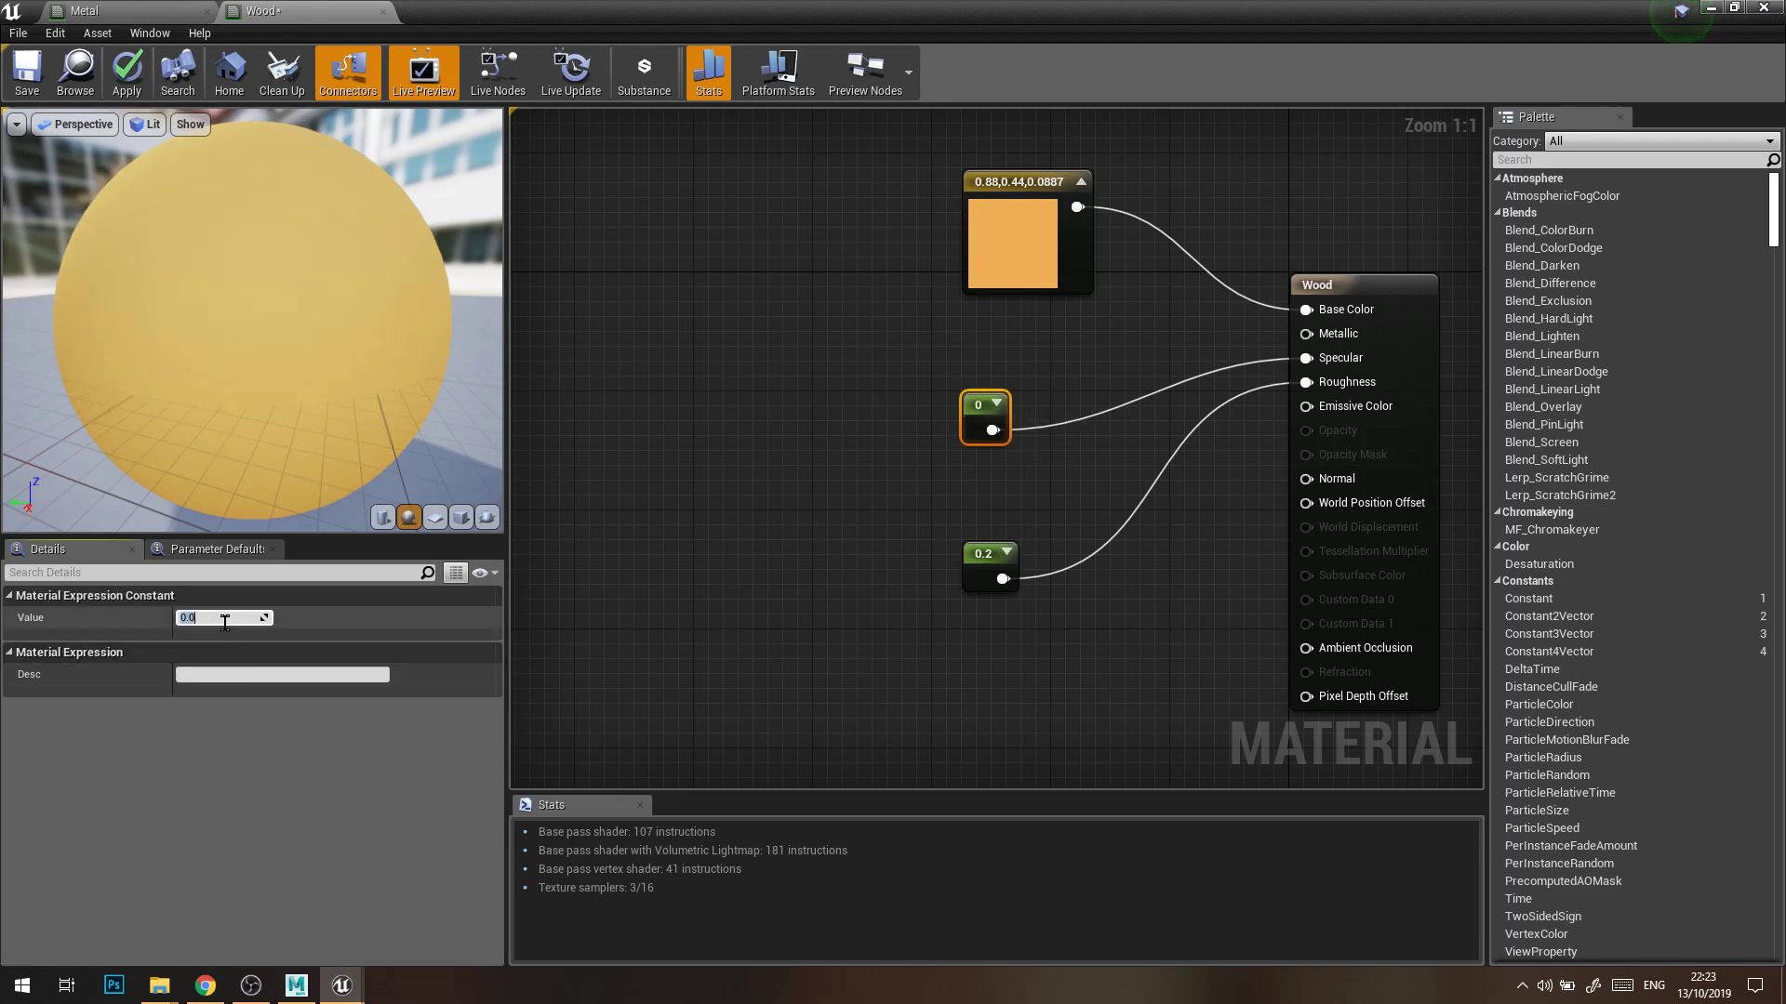
text(1)
key(Return)
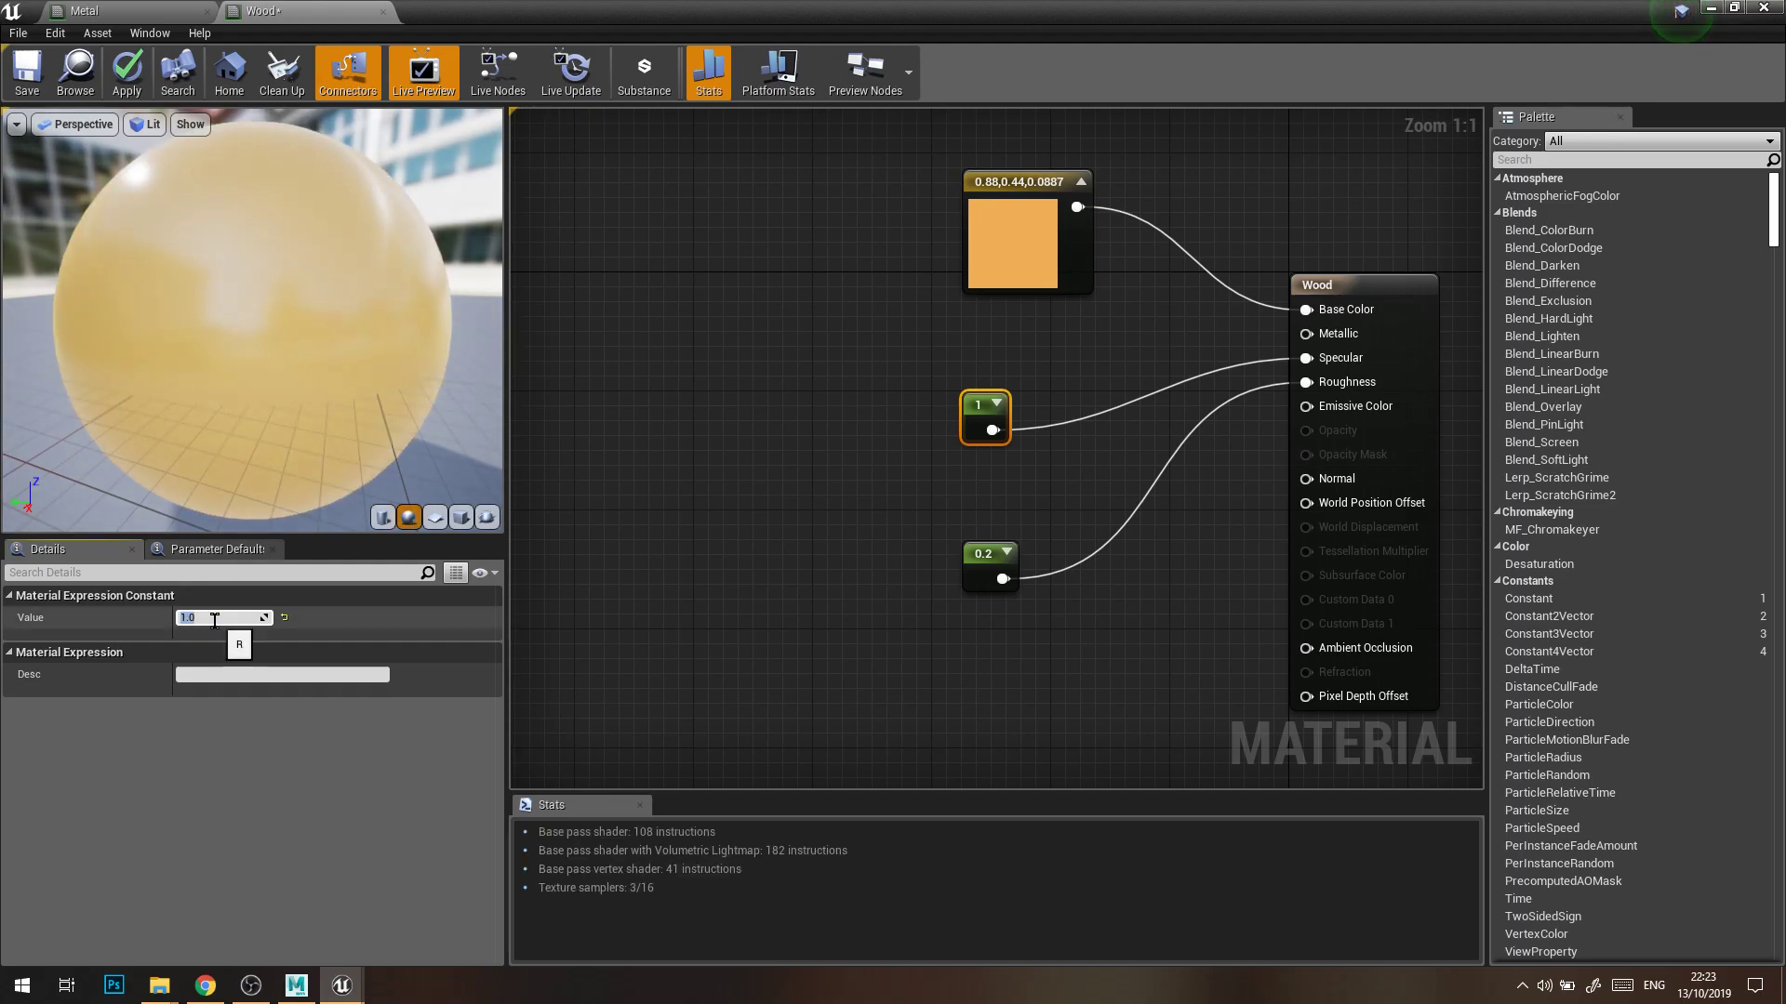
text(0.5)
key(Return)
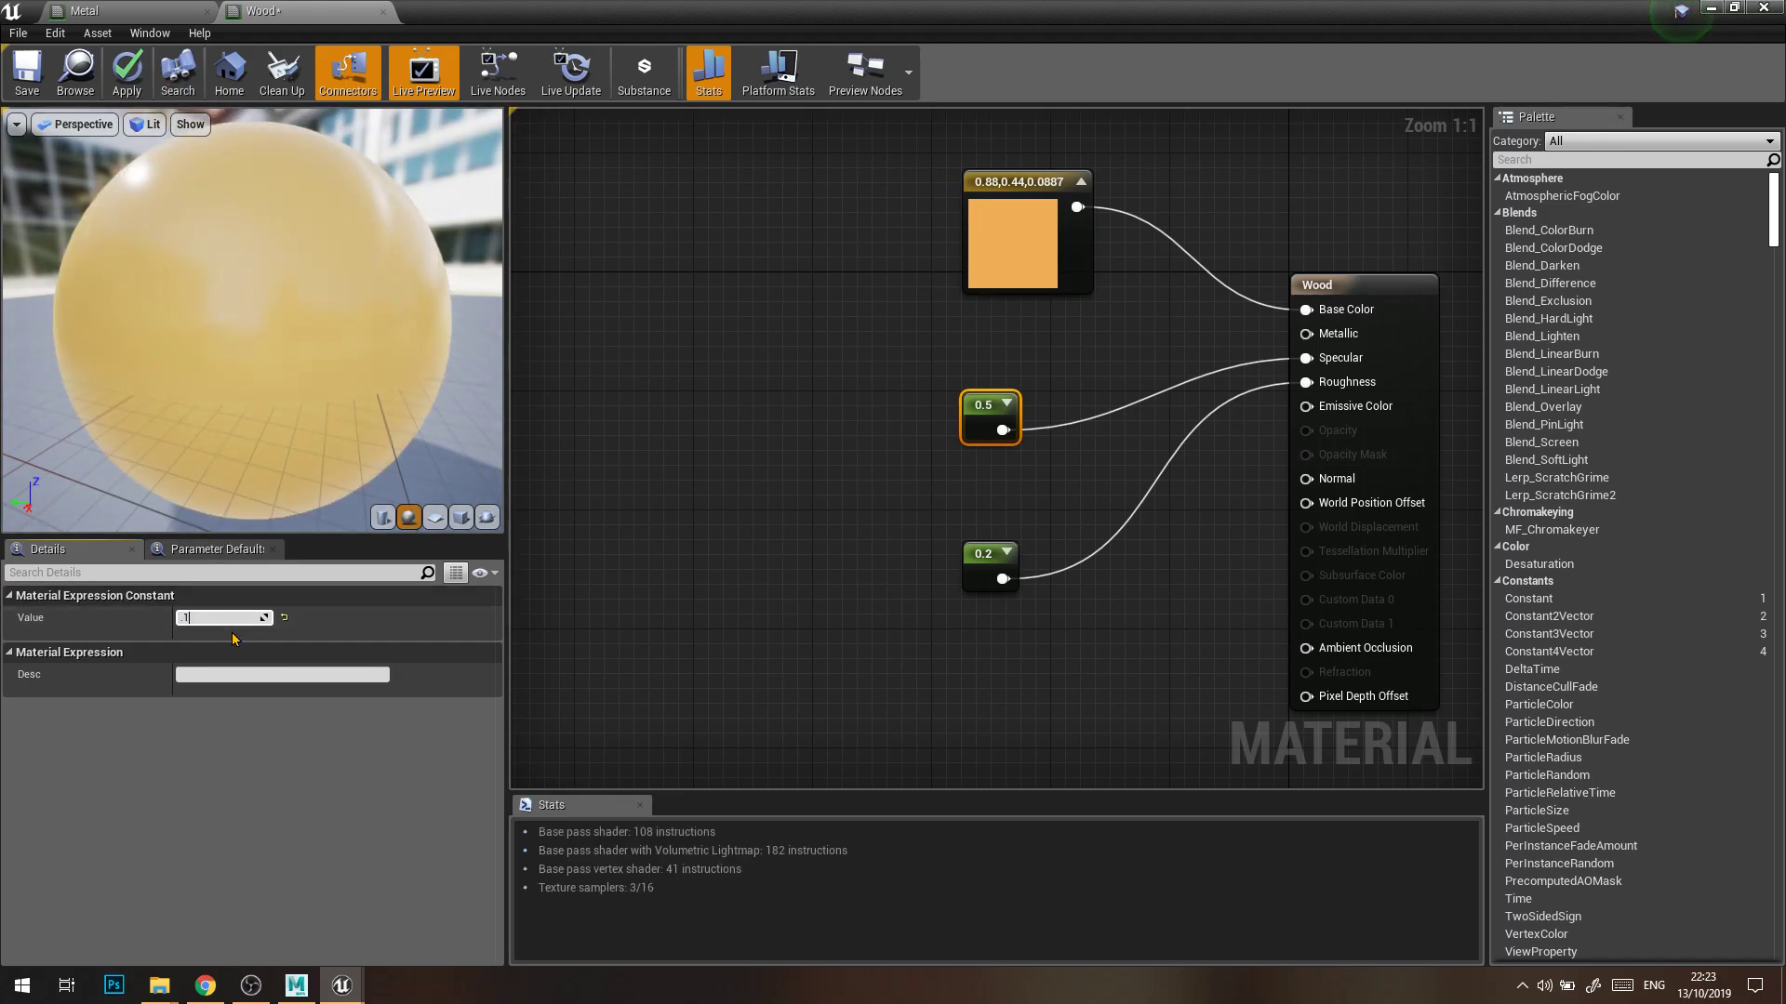
text(.1)
key(Return)
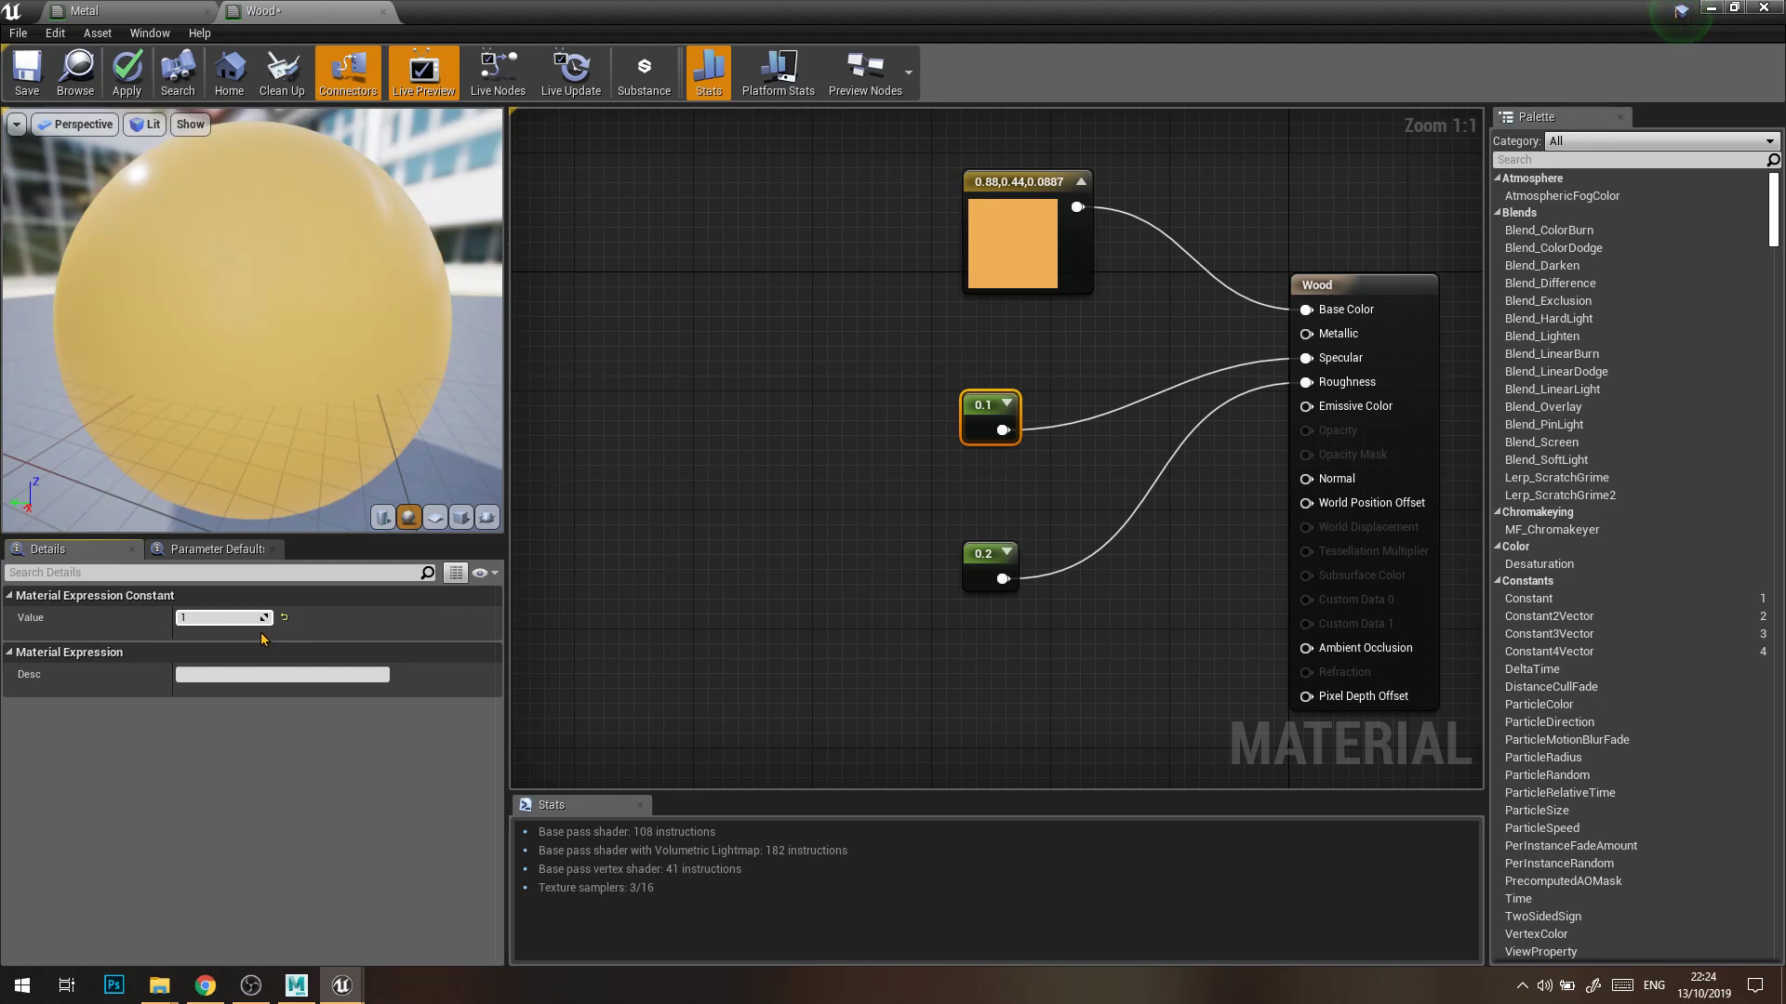
key(Return)
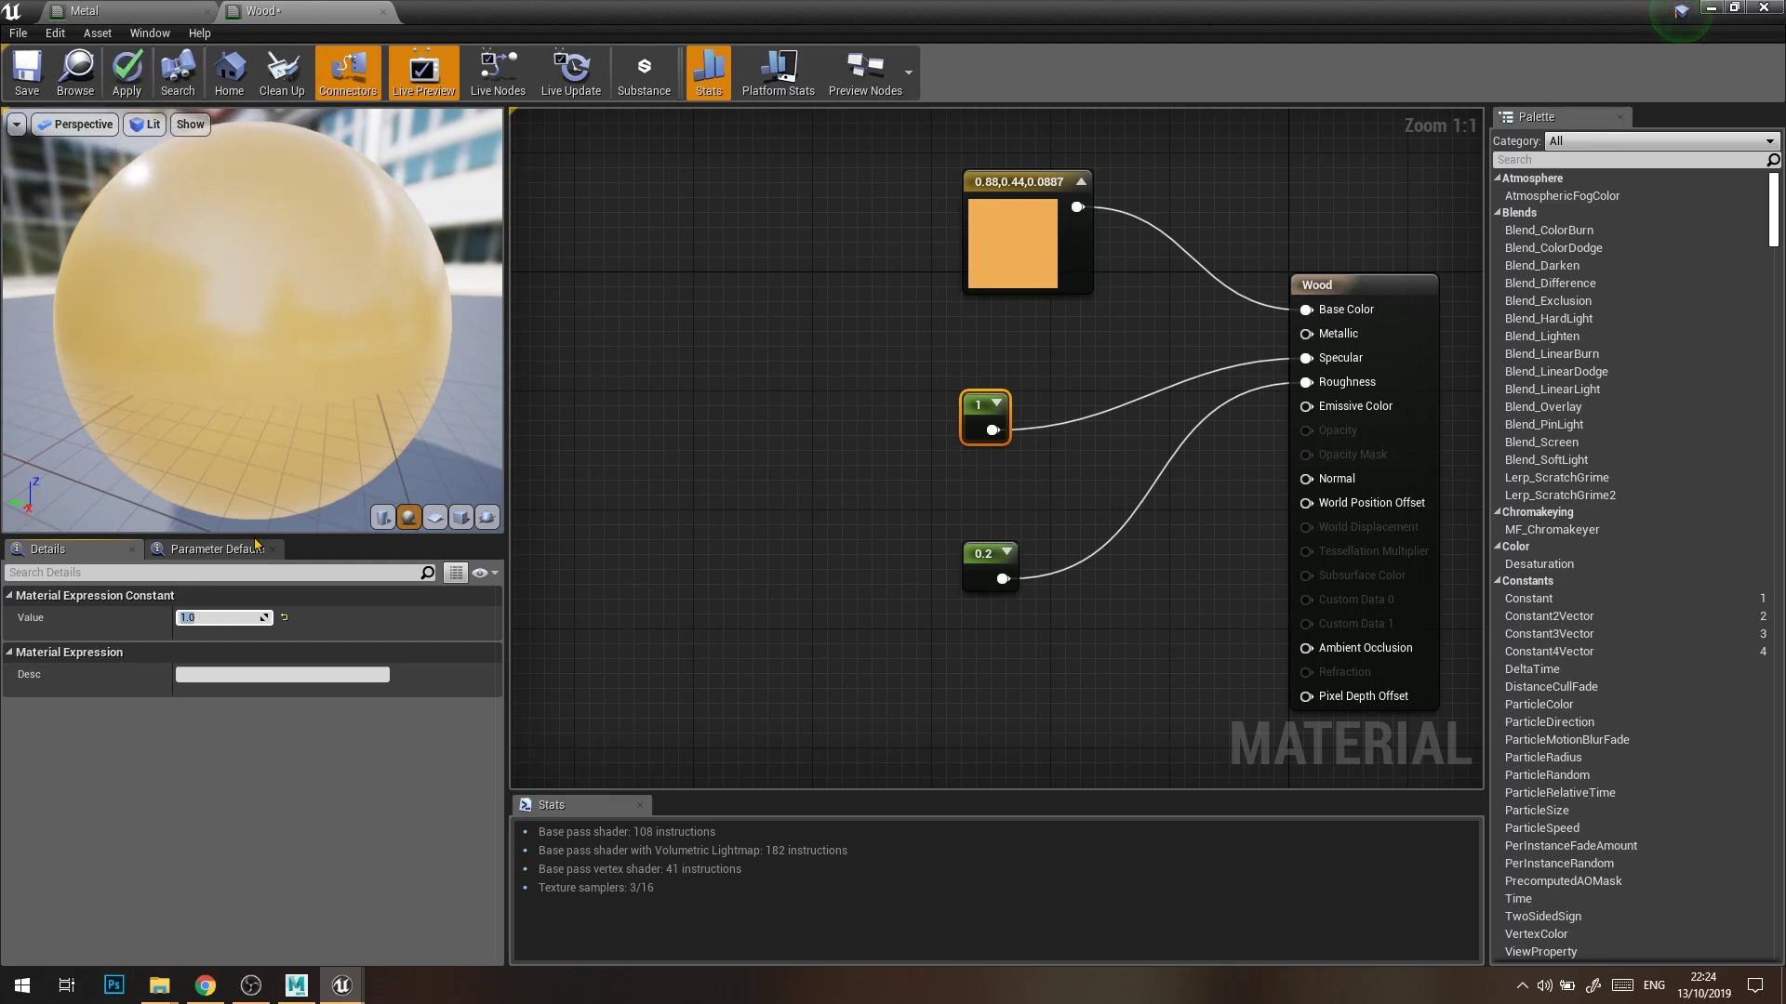
Set the Specular Constant's value to 0.1 and check the reflections around the preview sphere
text(0.1)
key(Return)
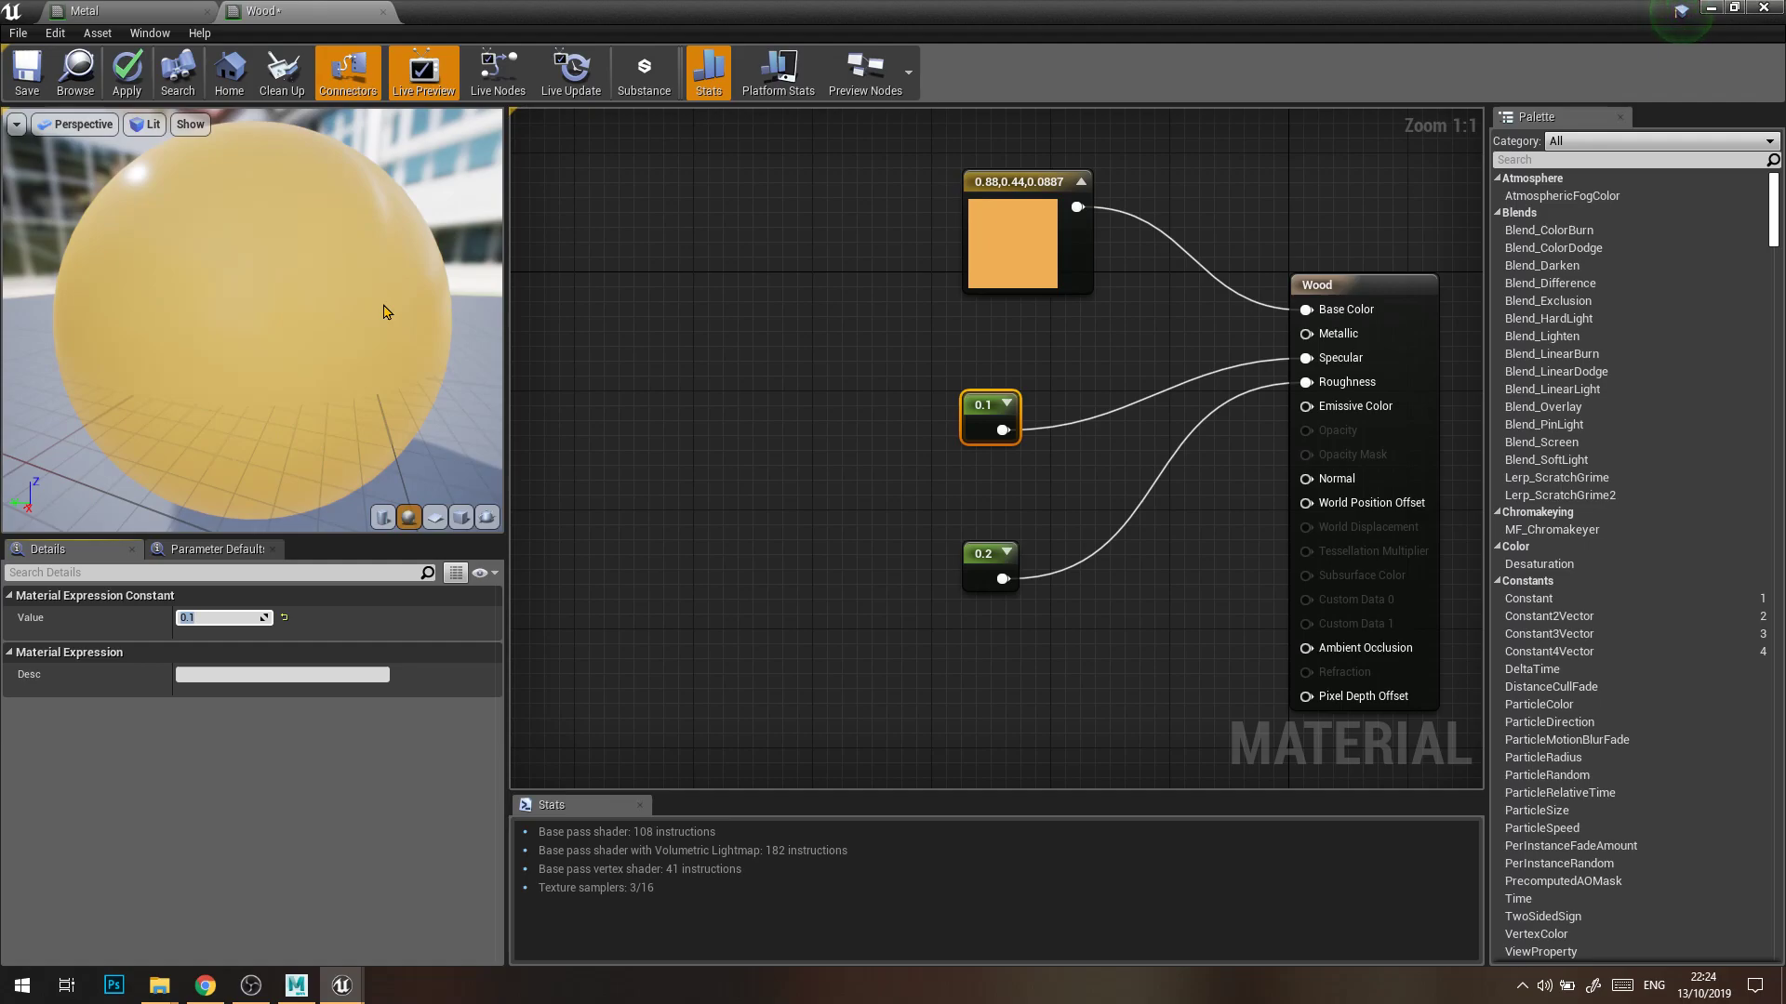
click(404, 237)
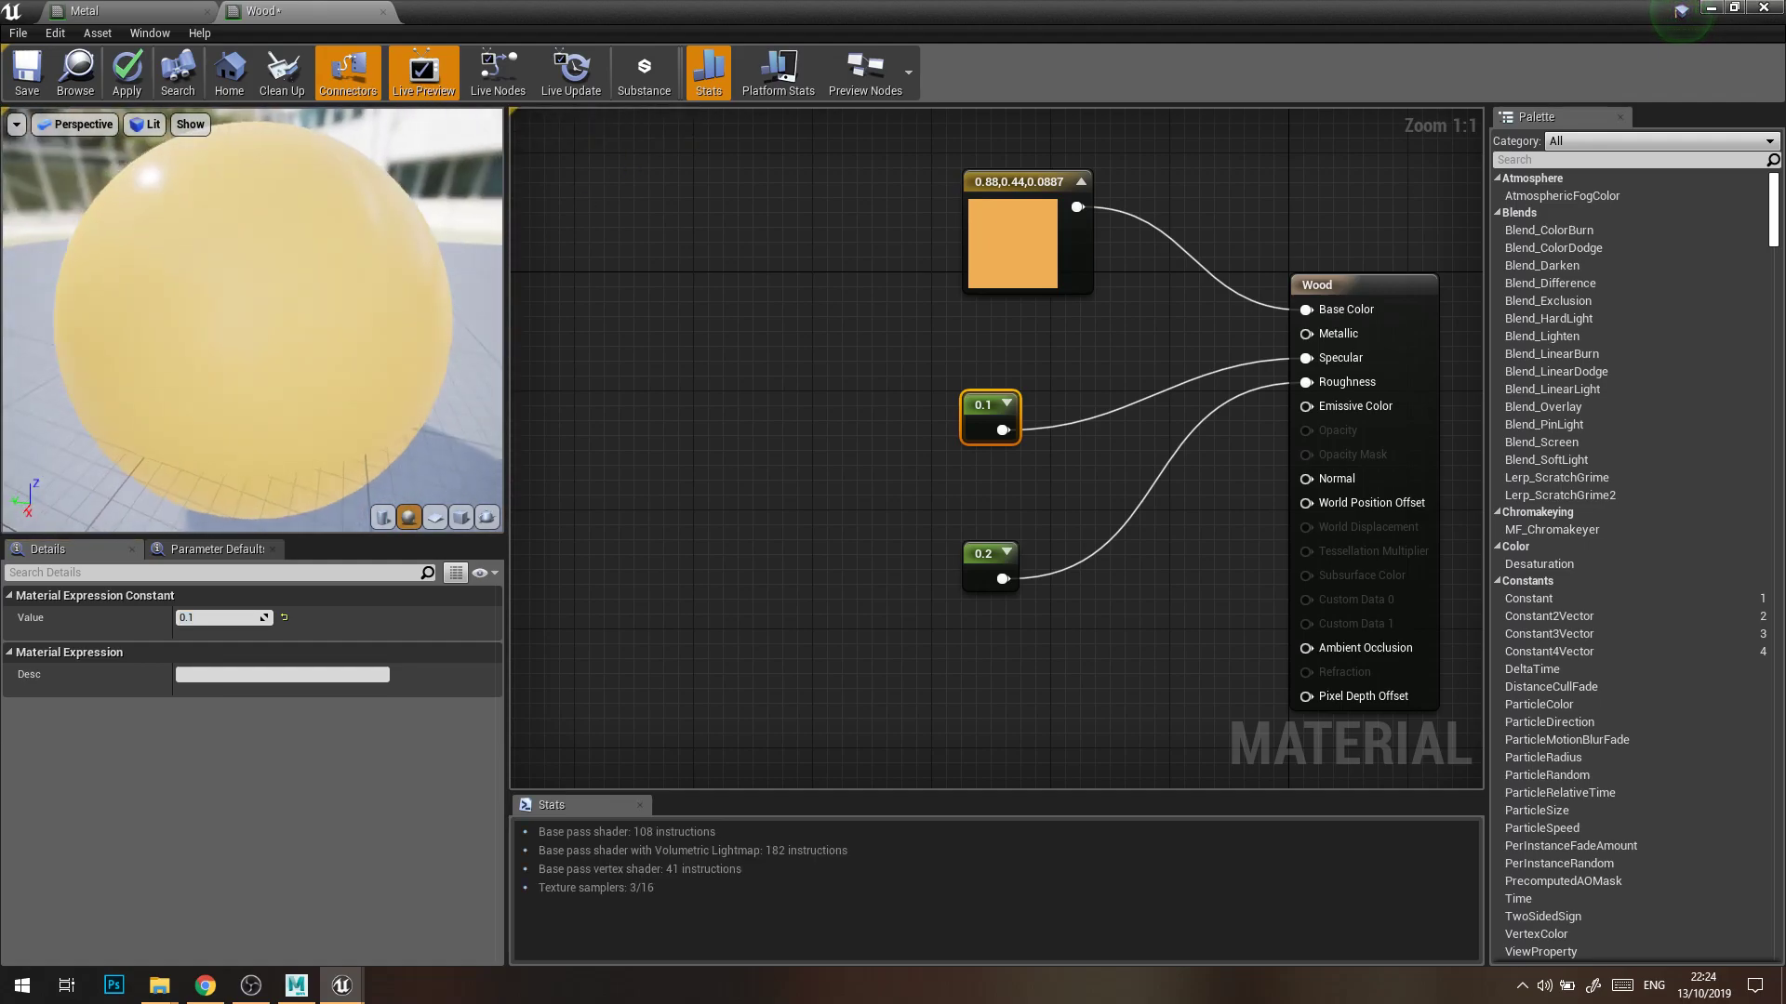
Set the Roughness Constant's value to 0.5 and save the Wood material
click(1134, 619)
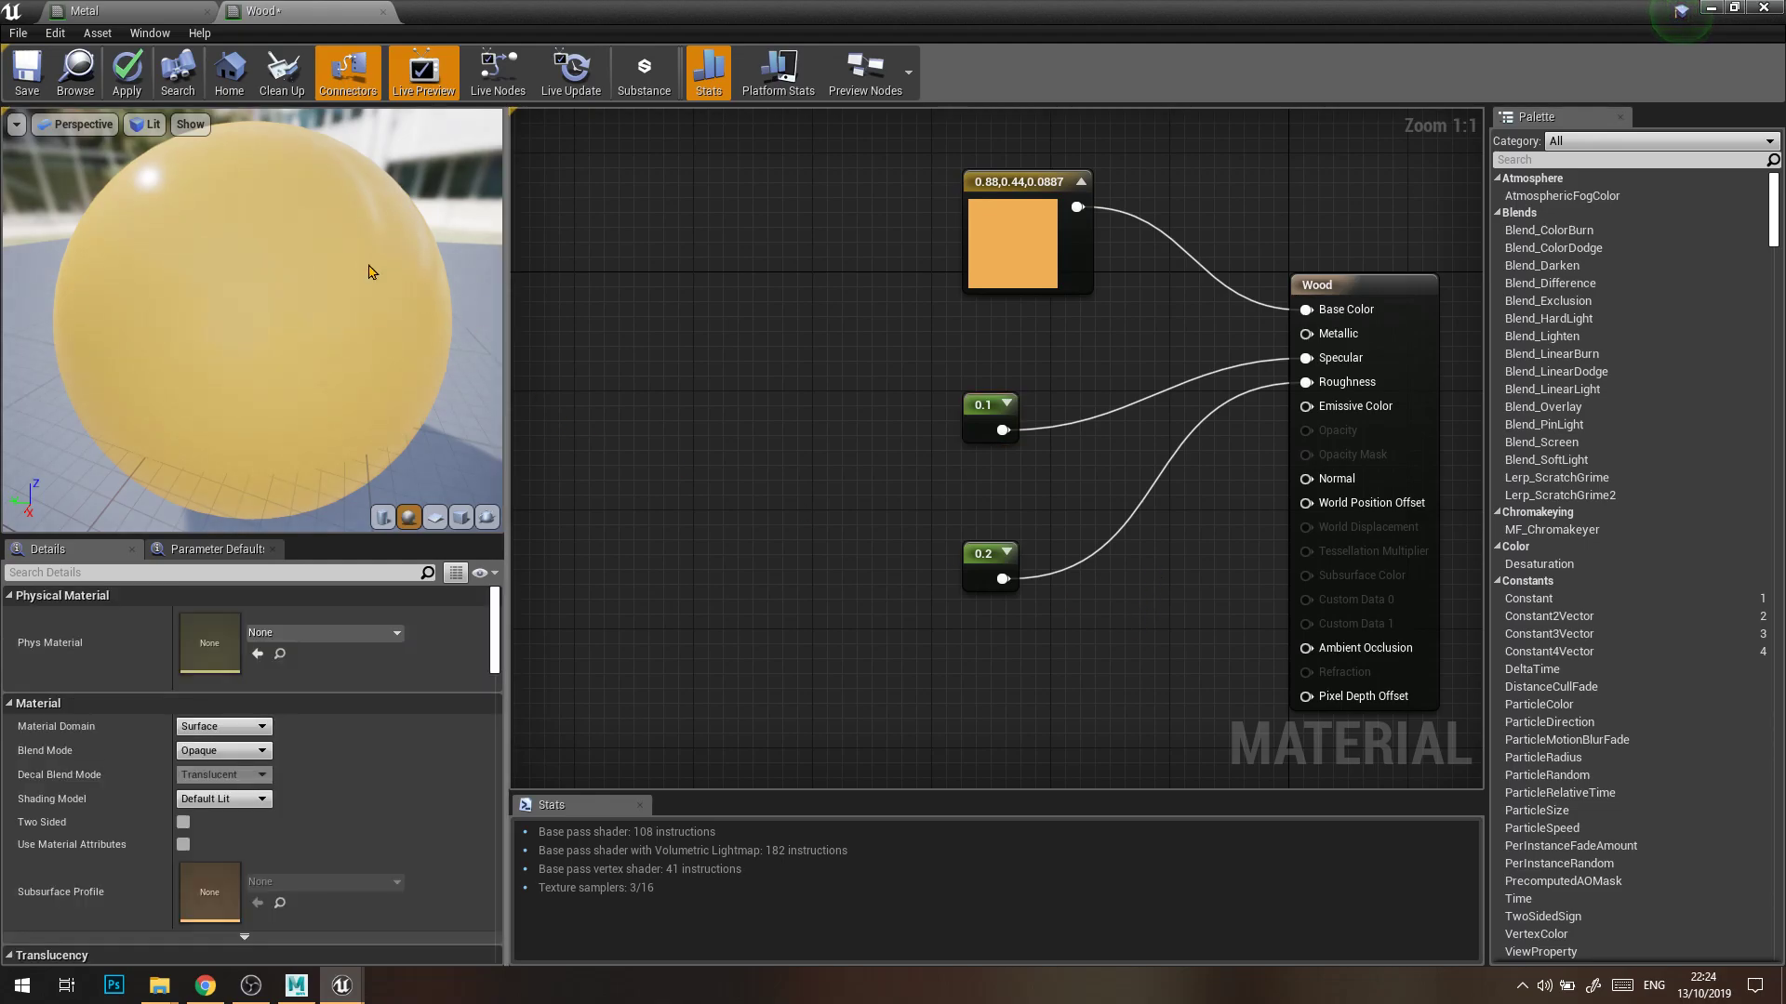
click(986, 567)
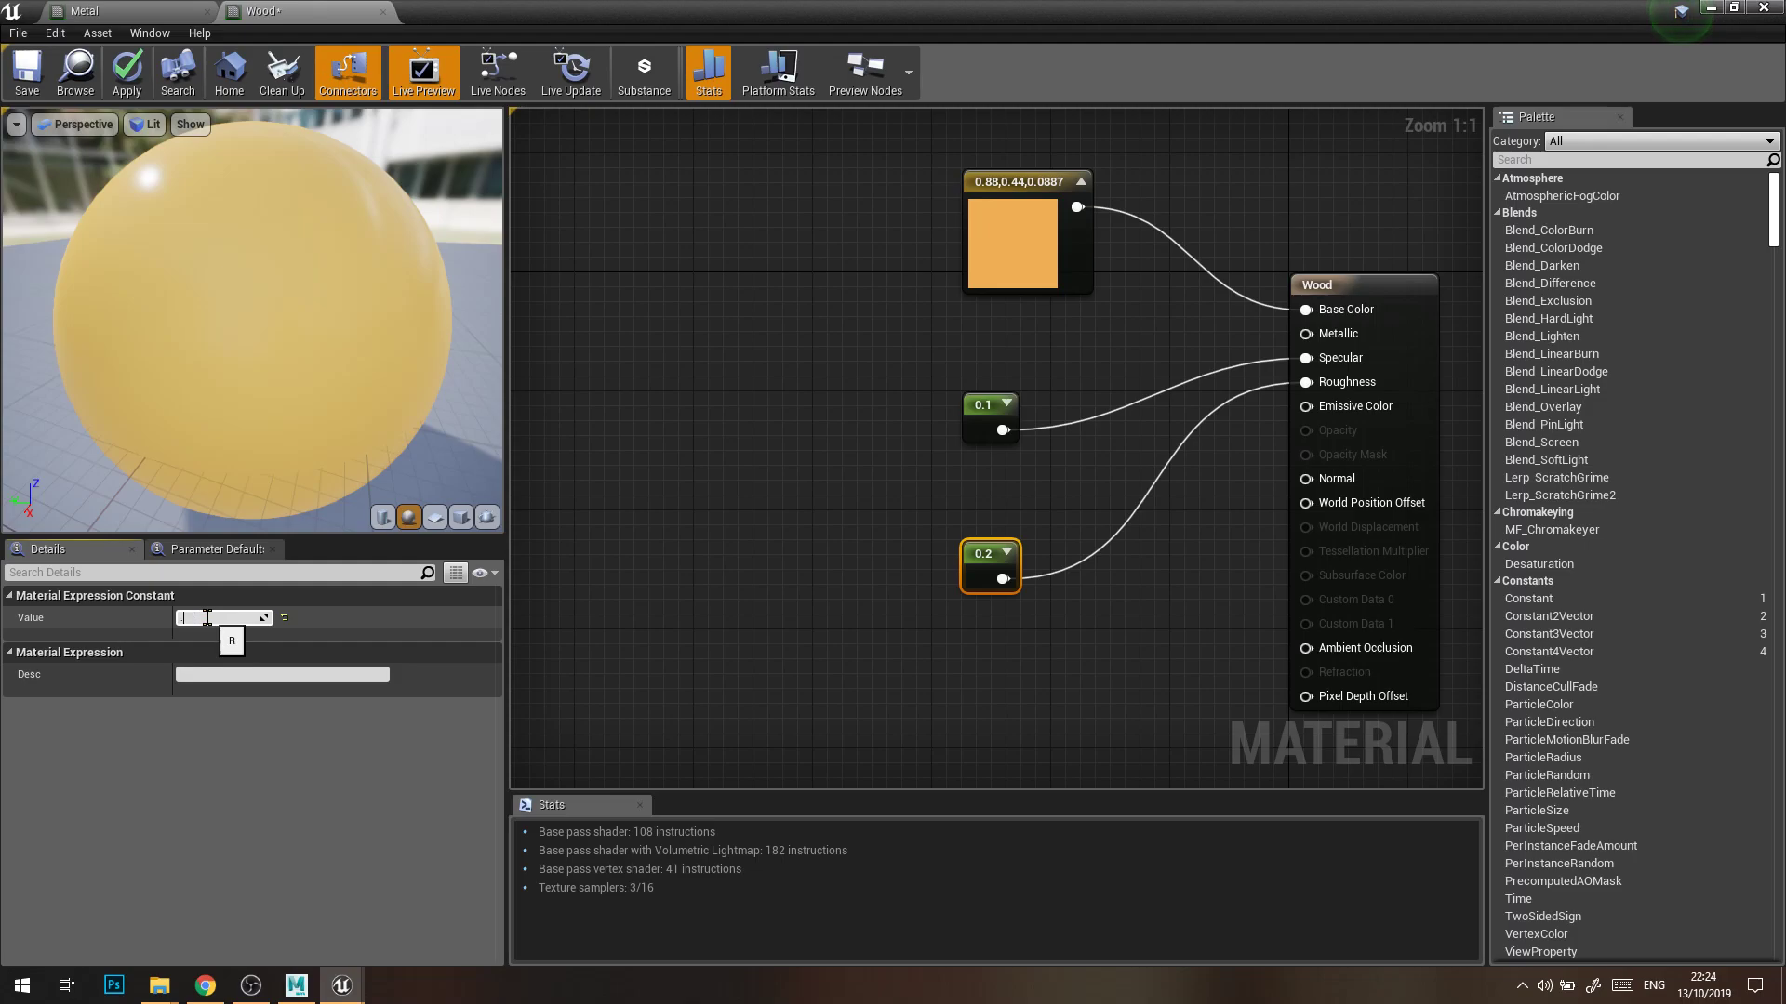
text(0.5)
key(Return)
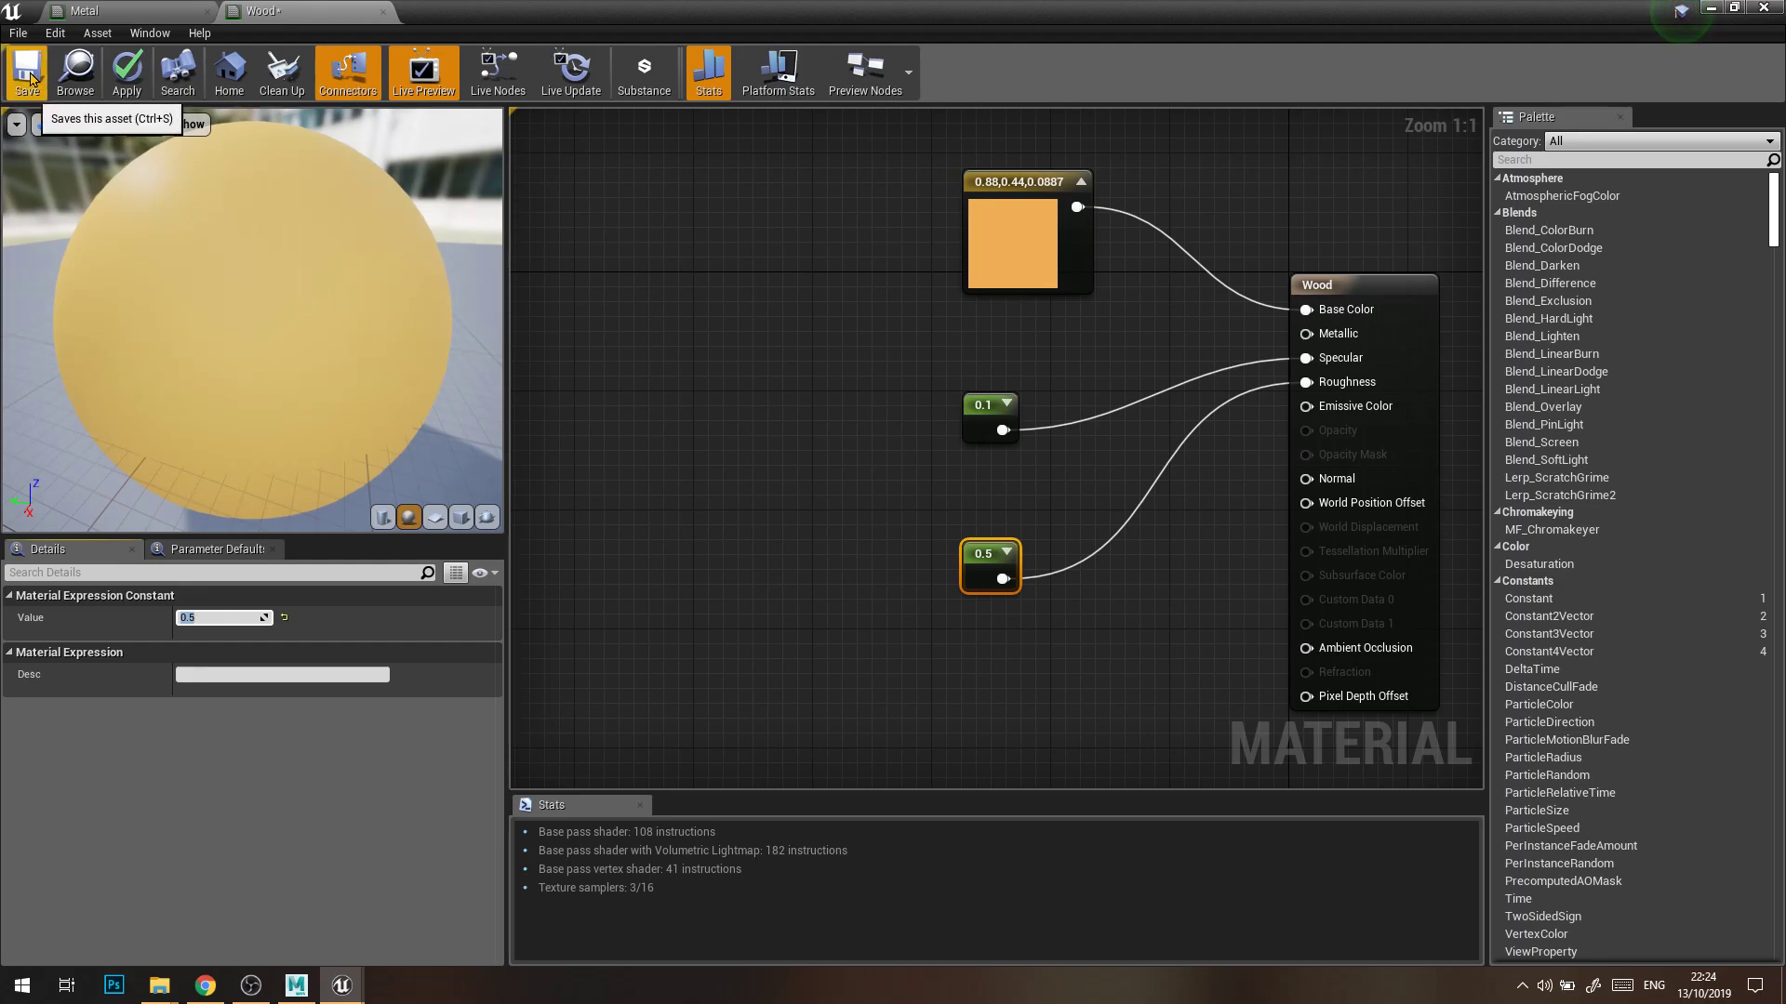
click(28, 74)
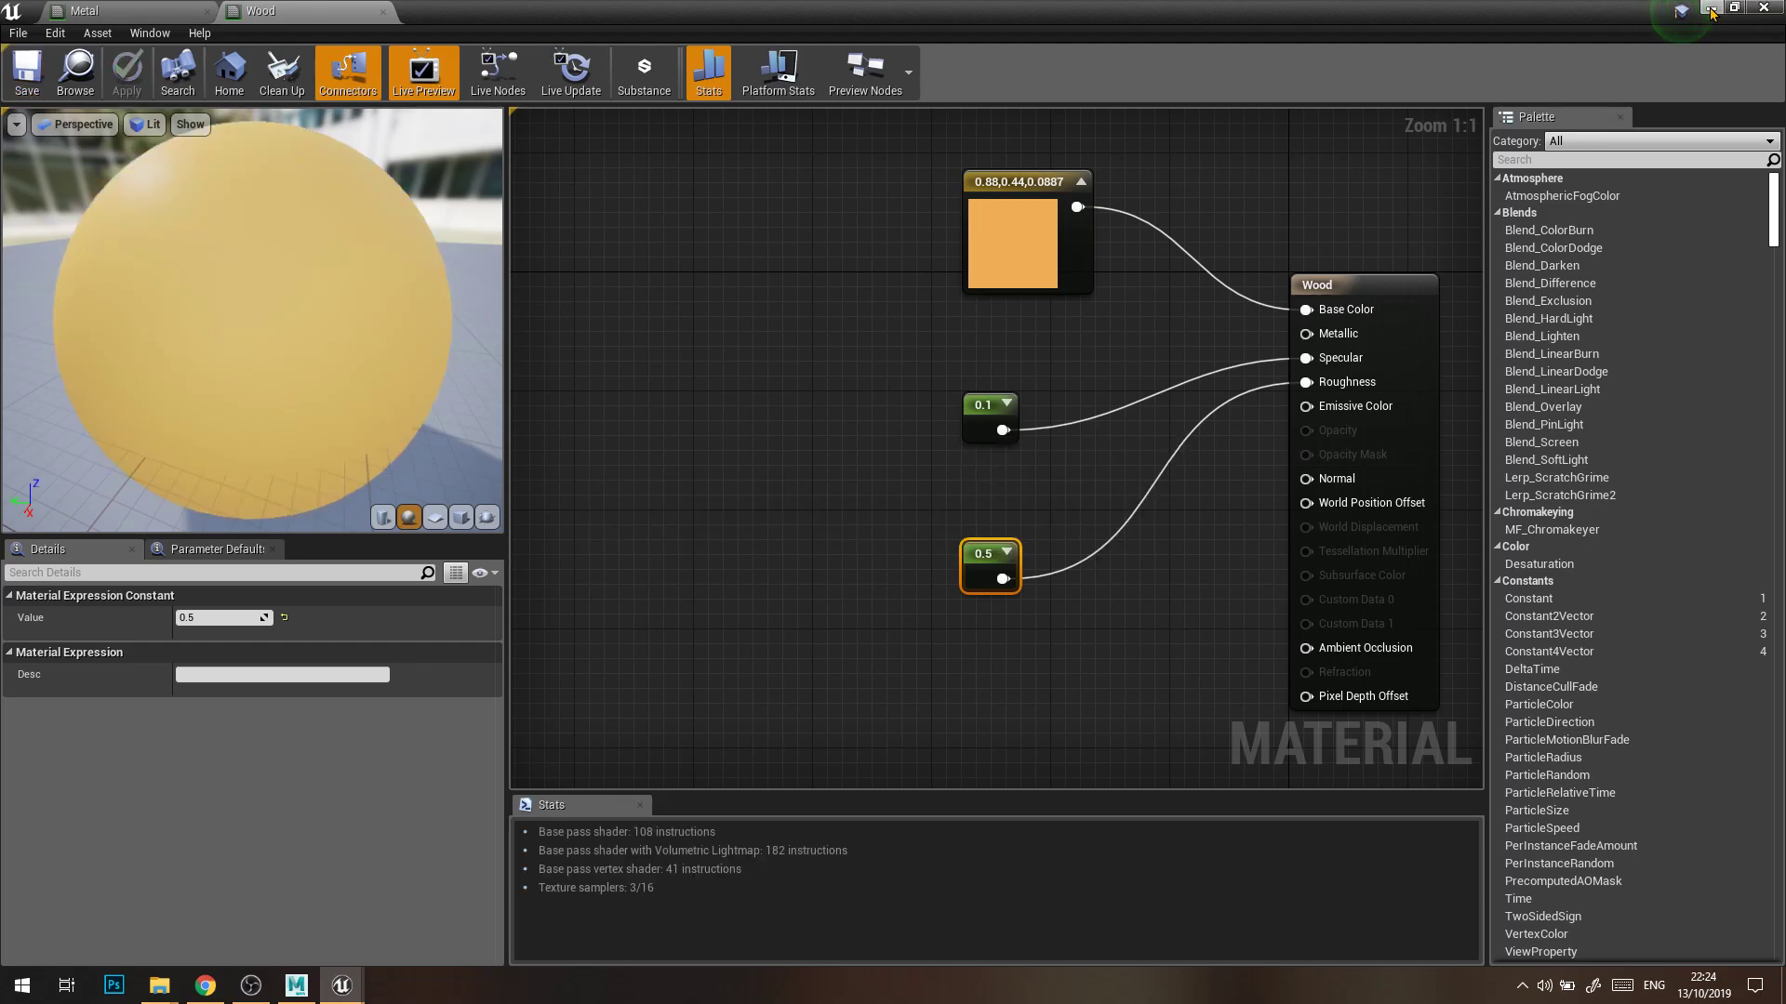
Return to the level and assign the Wood material to the bed's frame
click(1712, 9)
drag(168, 758, 906, 433)
right_drag(1051, 521, 1116, 502)
right_drag(1200, 549, 1227, 572)
key(Escape)
right_drag(777, 451, 605, 446)
right_drag(1064, 521, 1064, 602)
Create a new material named Fabric in the StaticMeshes folder
right_click(434, 796)
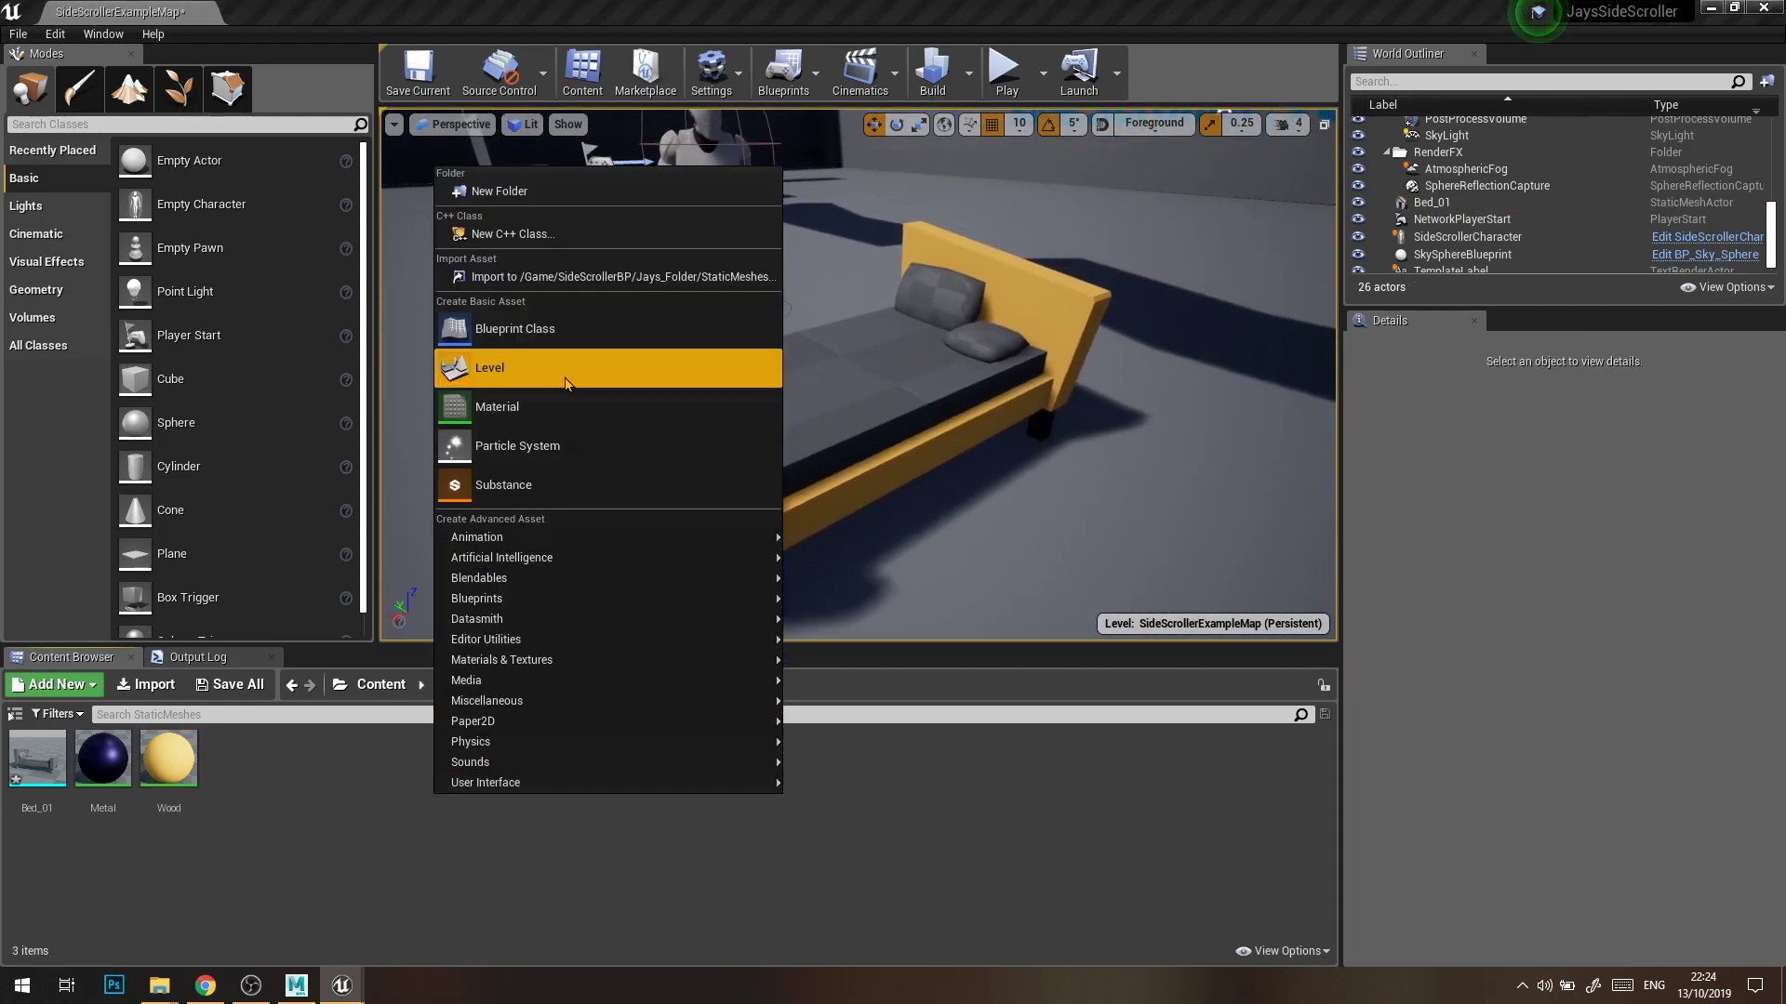
click(558, 406)
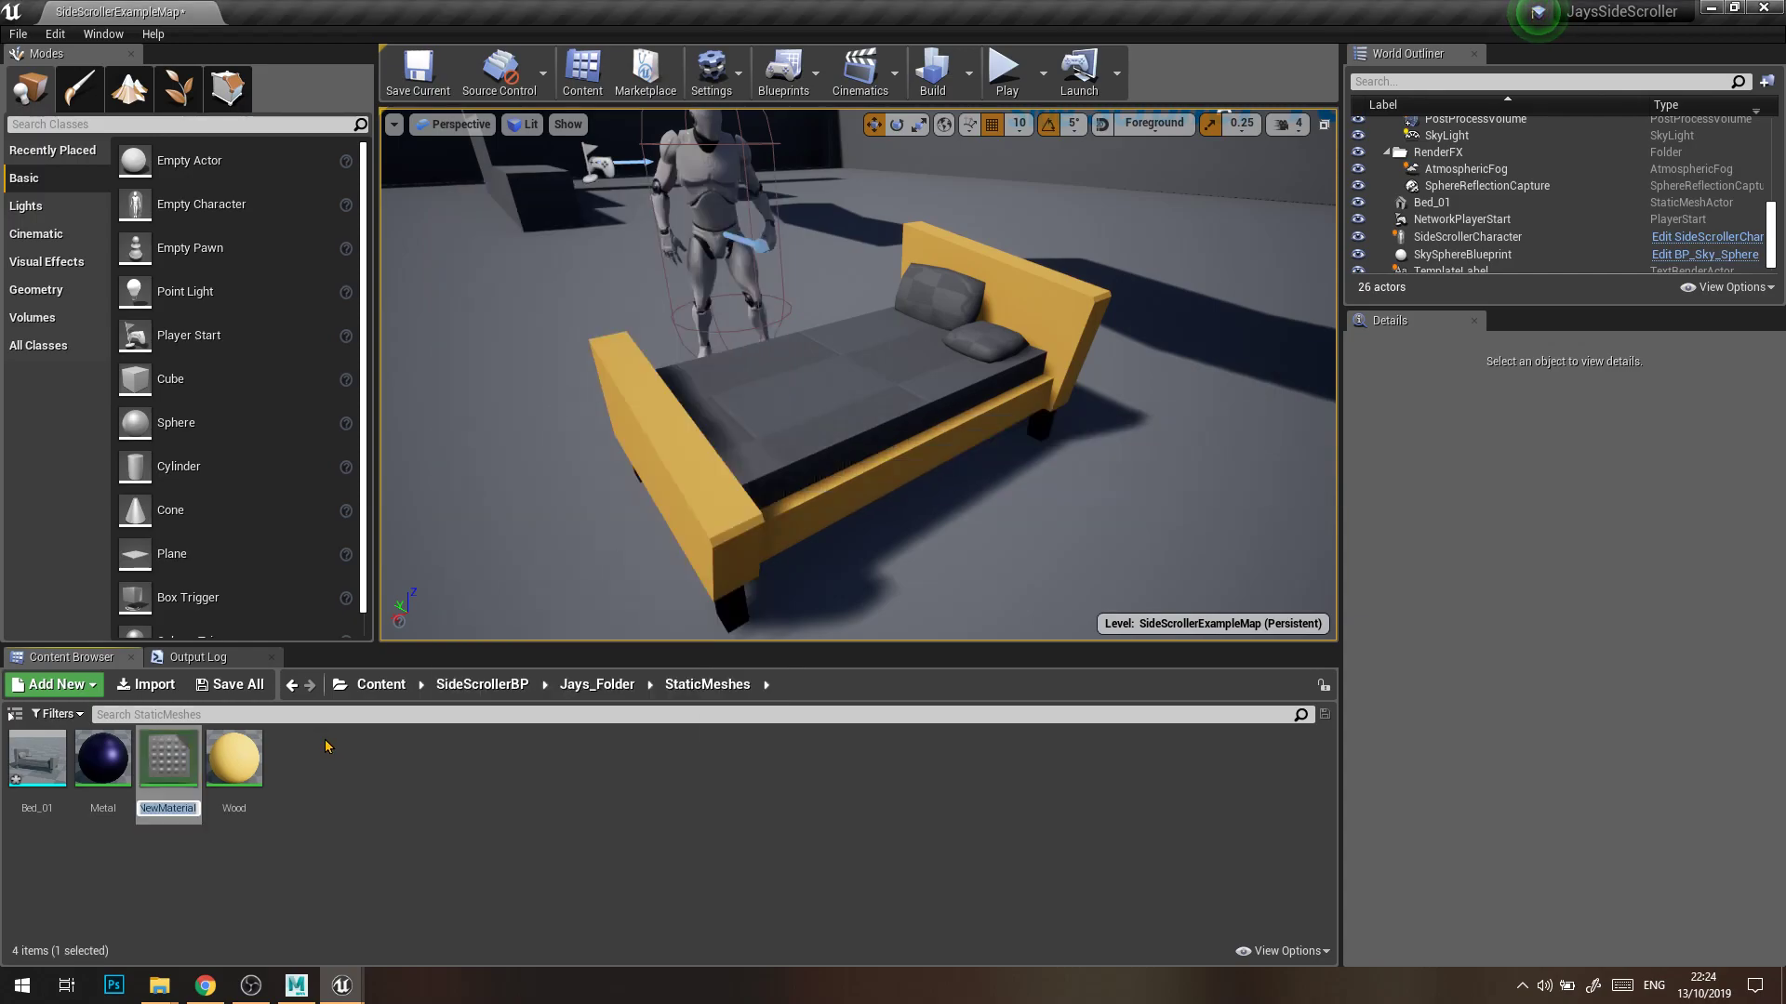
text(Fabric)
key(Return)
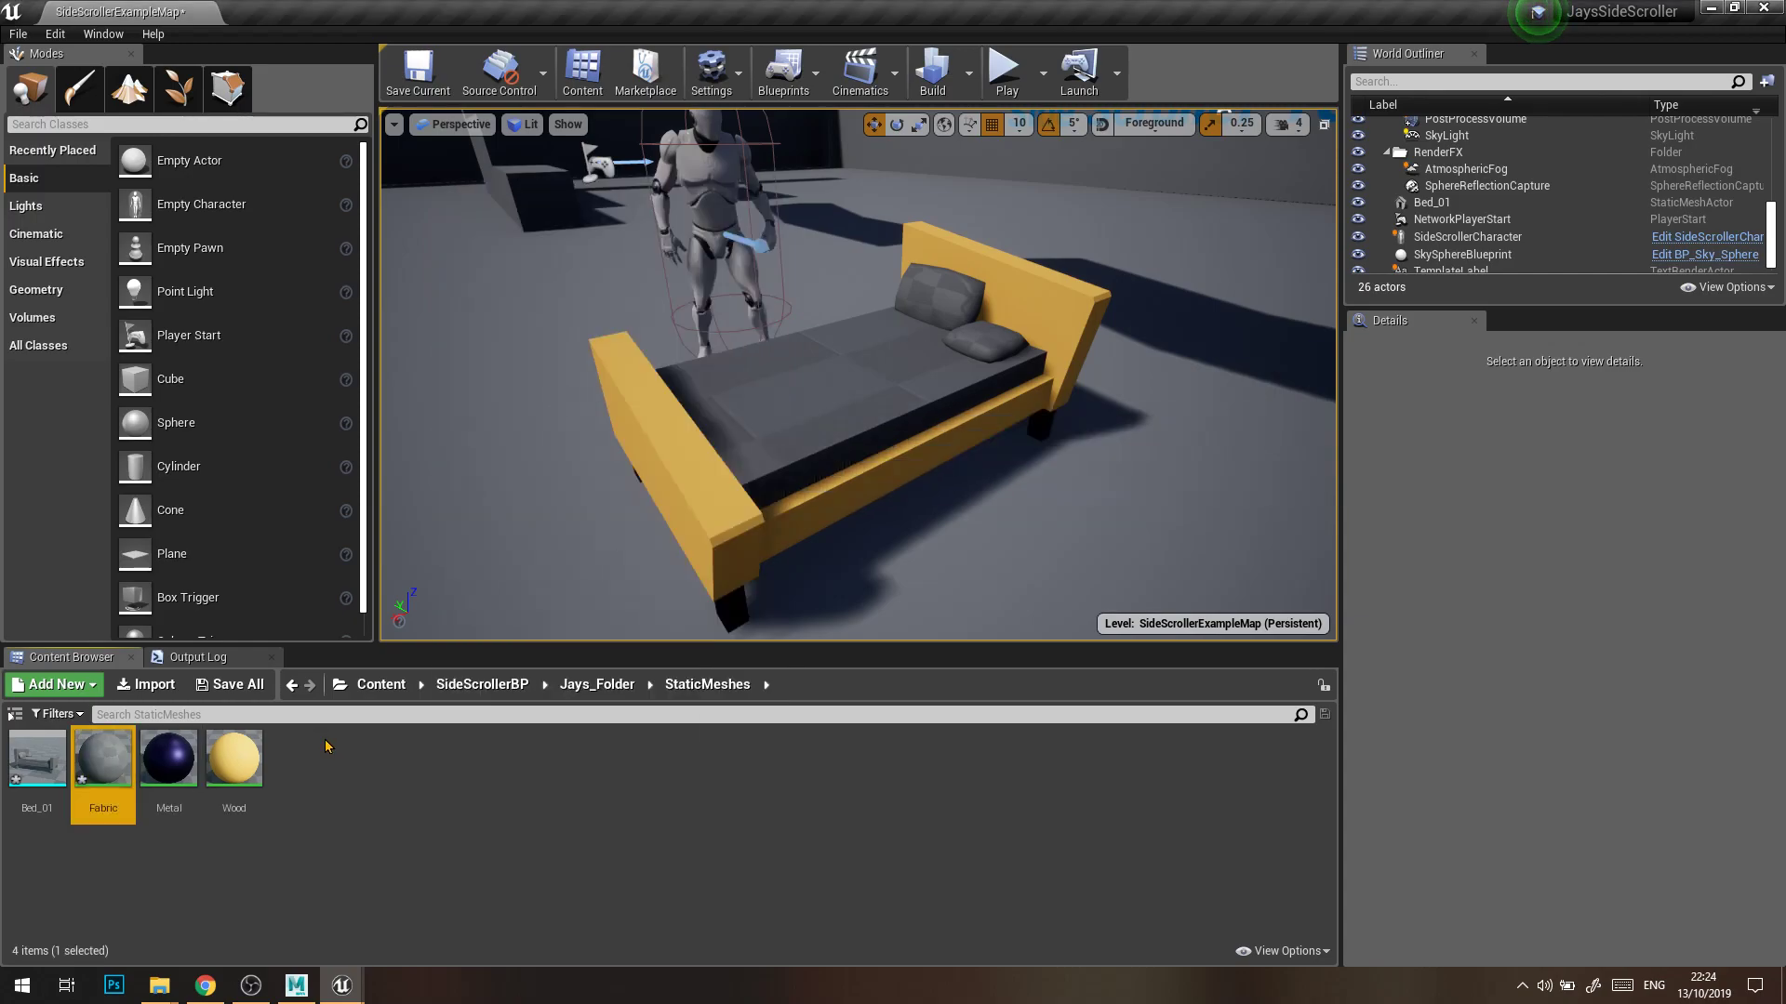
Open the Fabric material and connect a Constant with a value of 0.95 to its Roughness input
double_click(169, 758)
right_drag(620, 398, 891, 400)
click(786, 354)
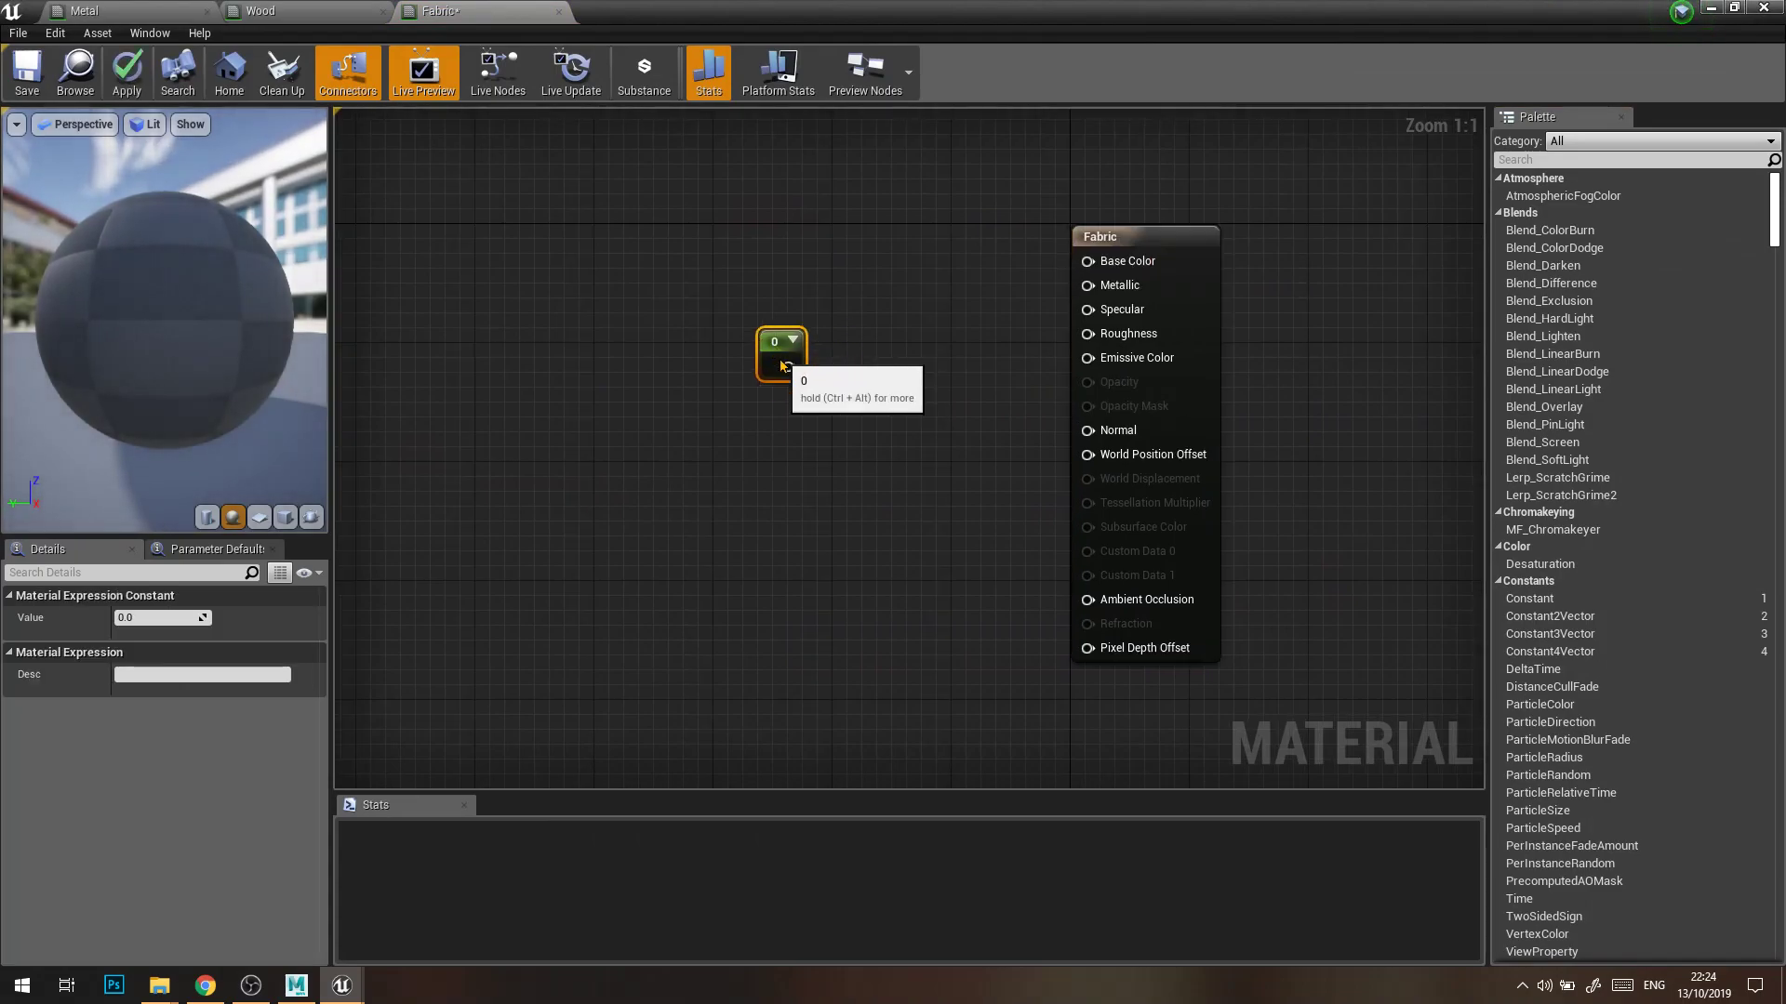
drag(788, 366, 1105, 335)
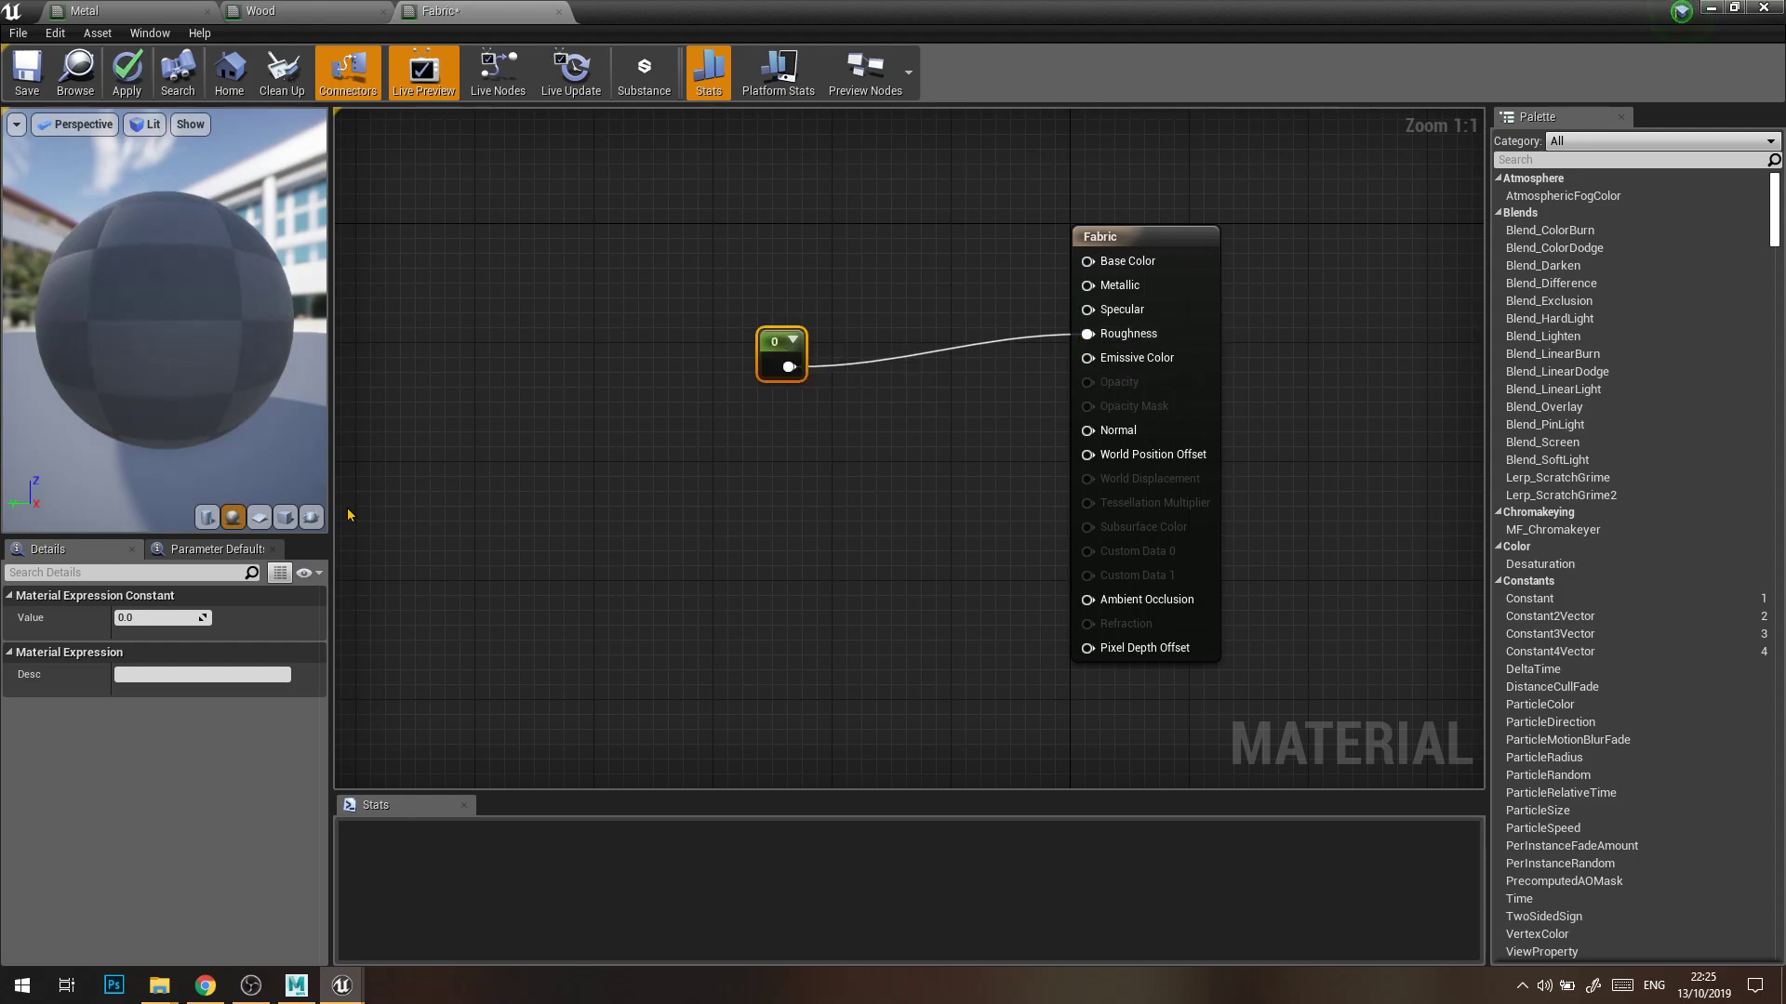
click(168, 618)
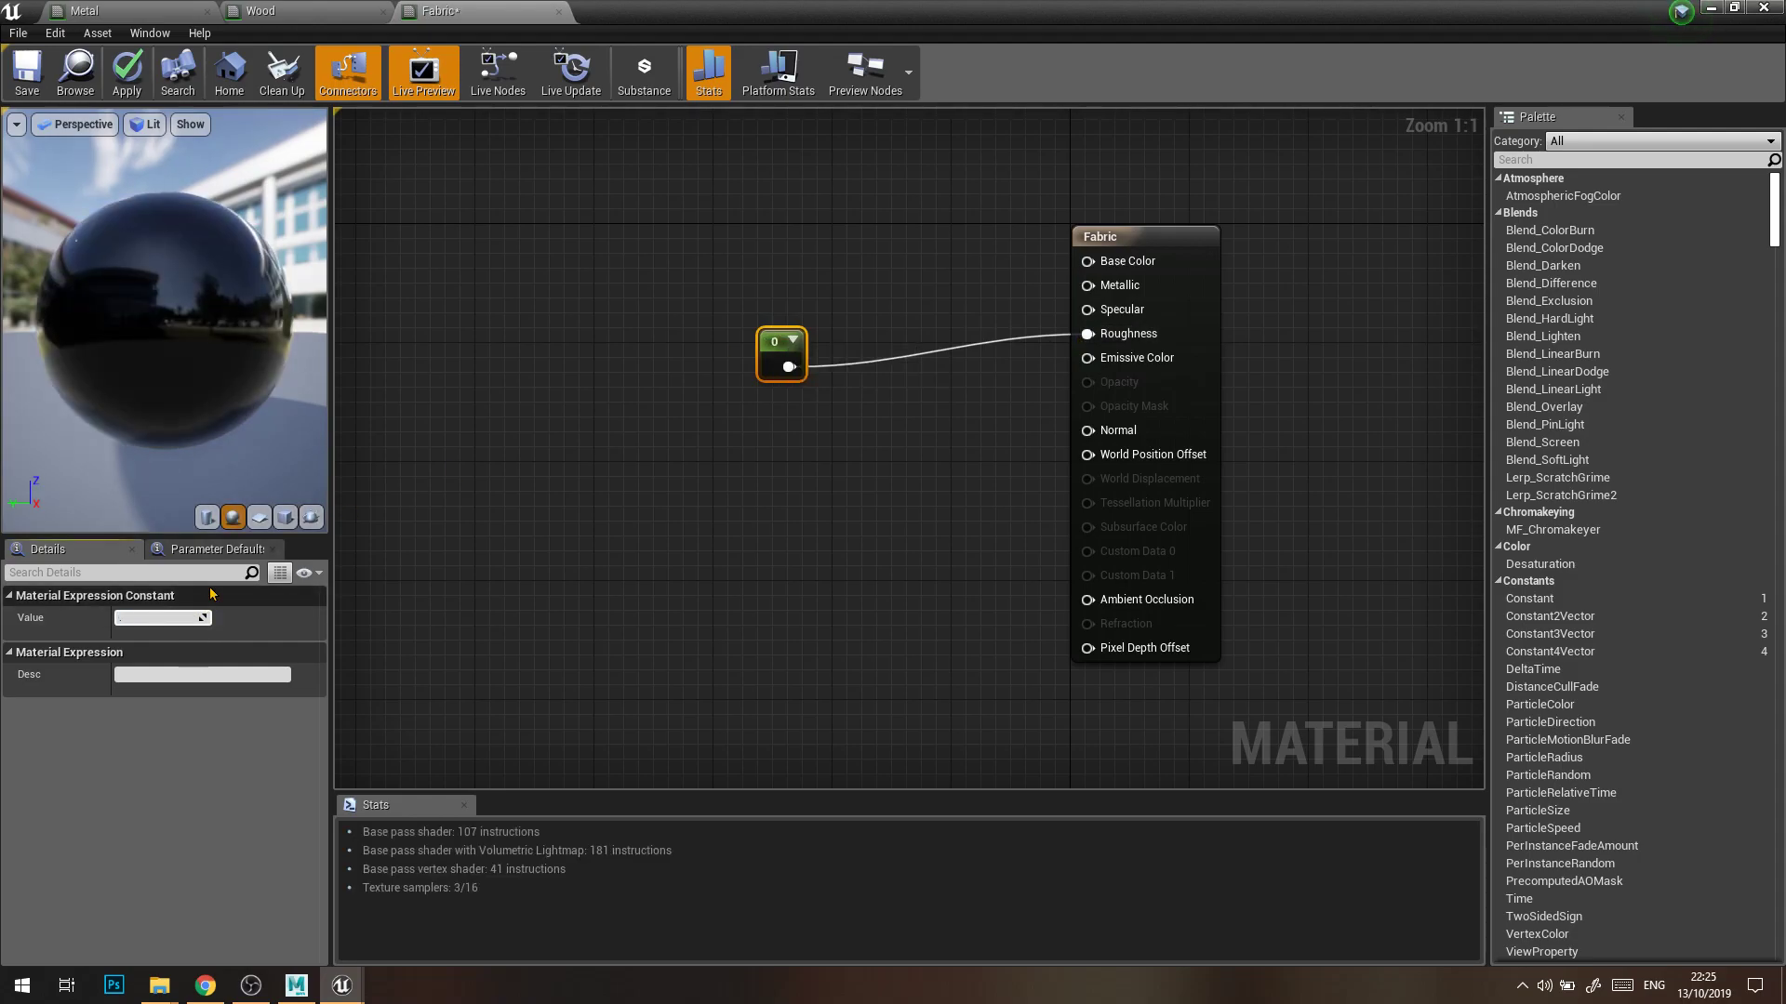
key(Return)
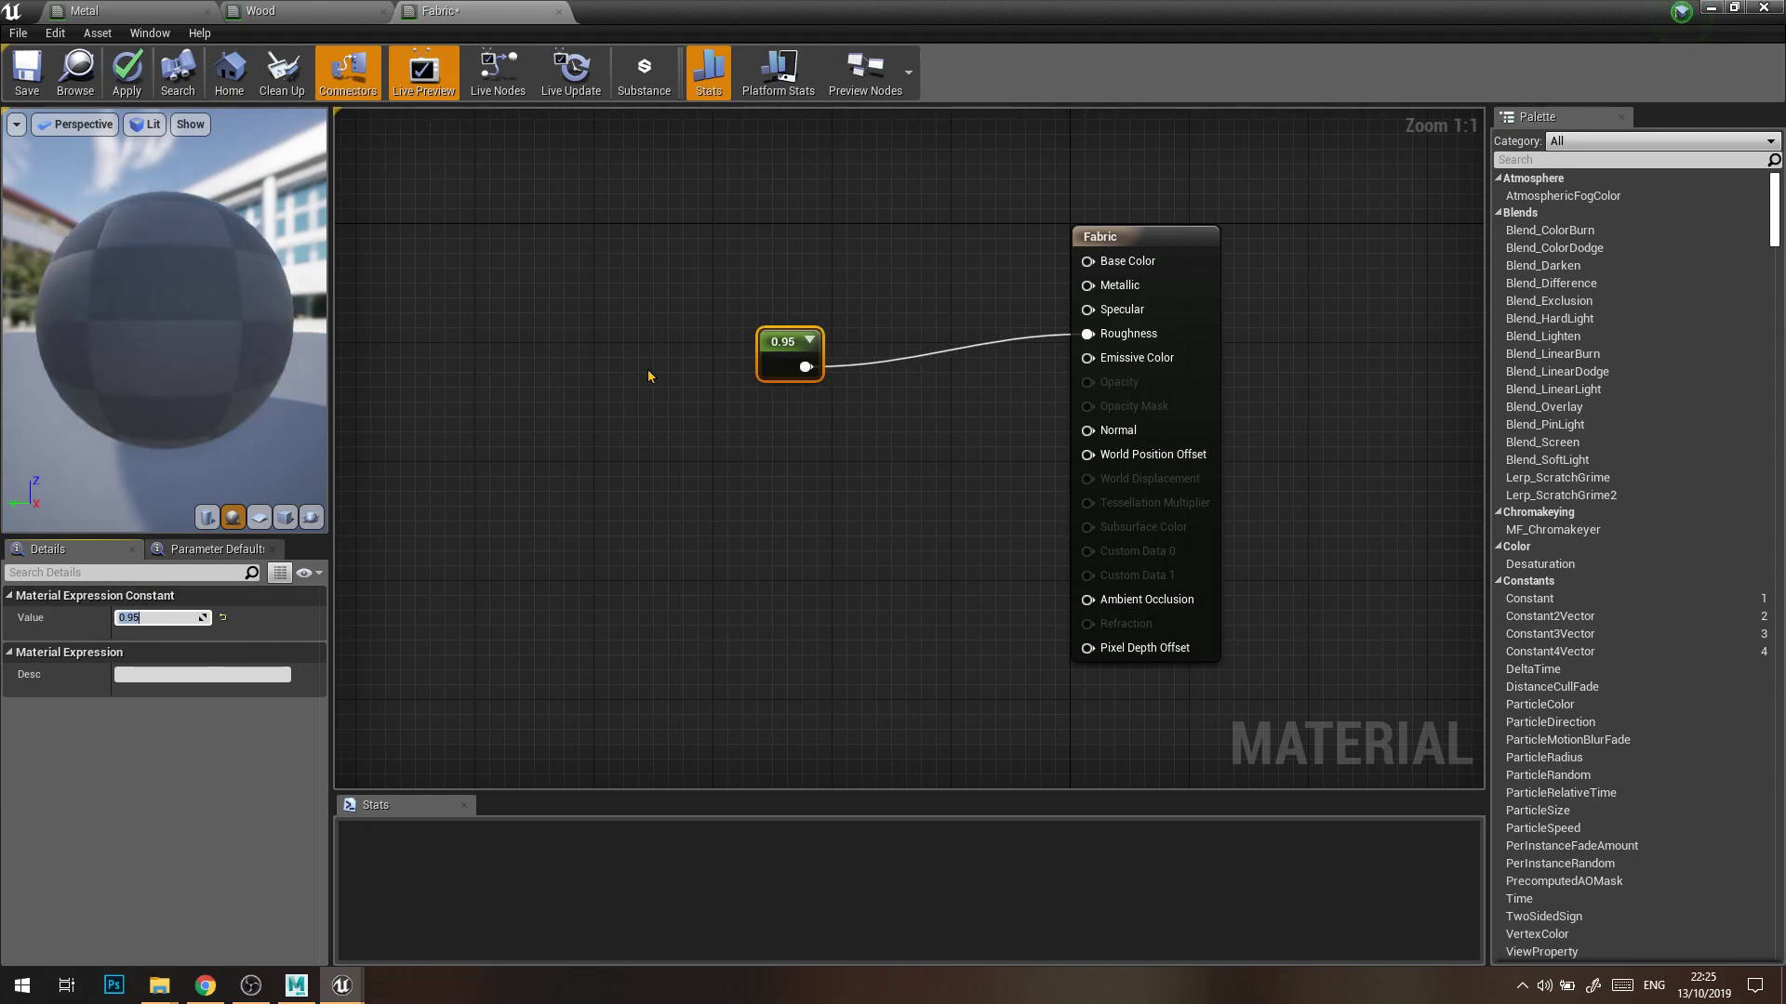
Move the Roughness Constant down, and place a second Constant above it connected to Specular
drag(760, 364, 779, 410)
click(770, 307)
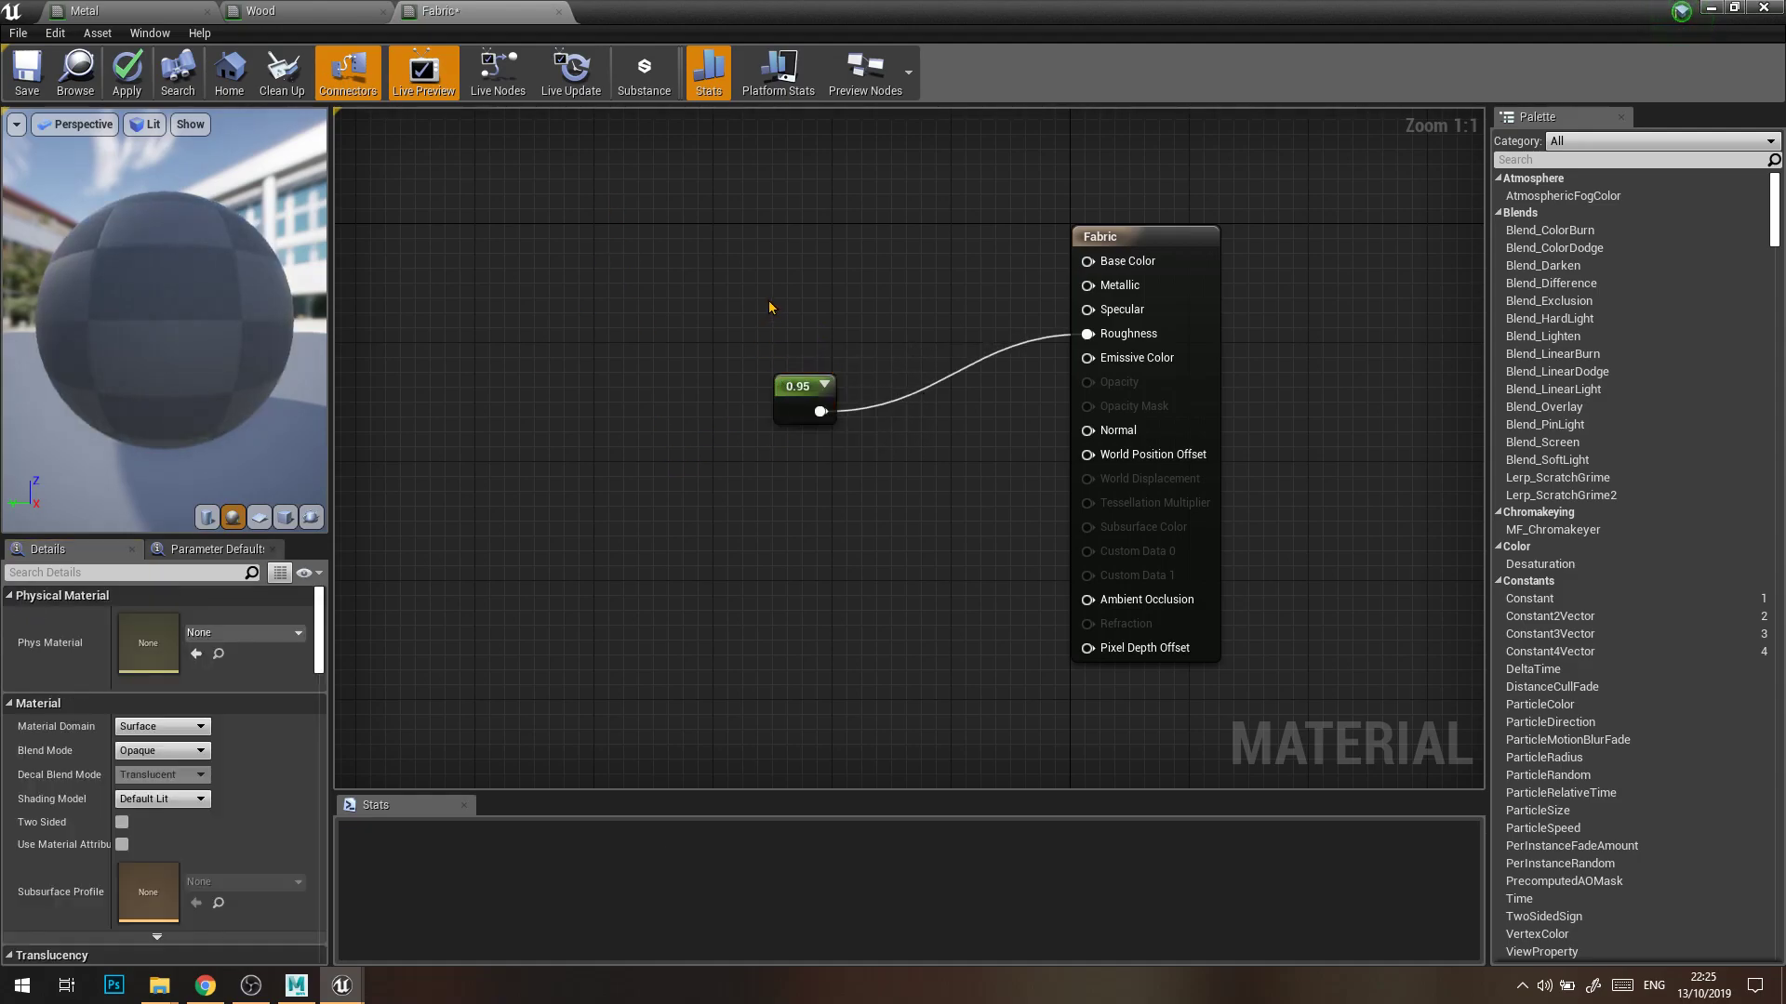
click(802, 249)
drag(831, 278, 1107, 313)
drag(819, 253, 806, 327)
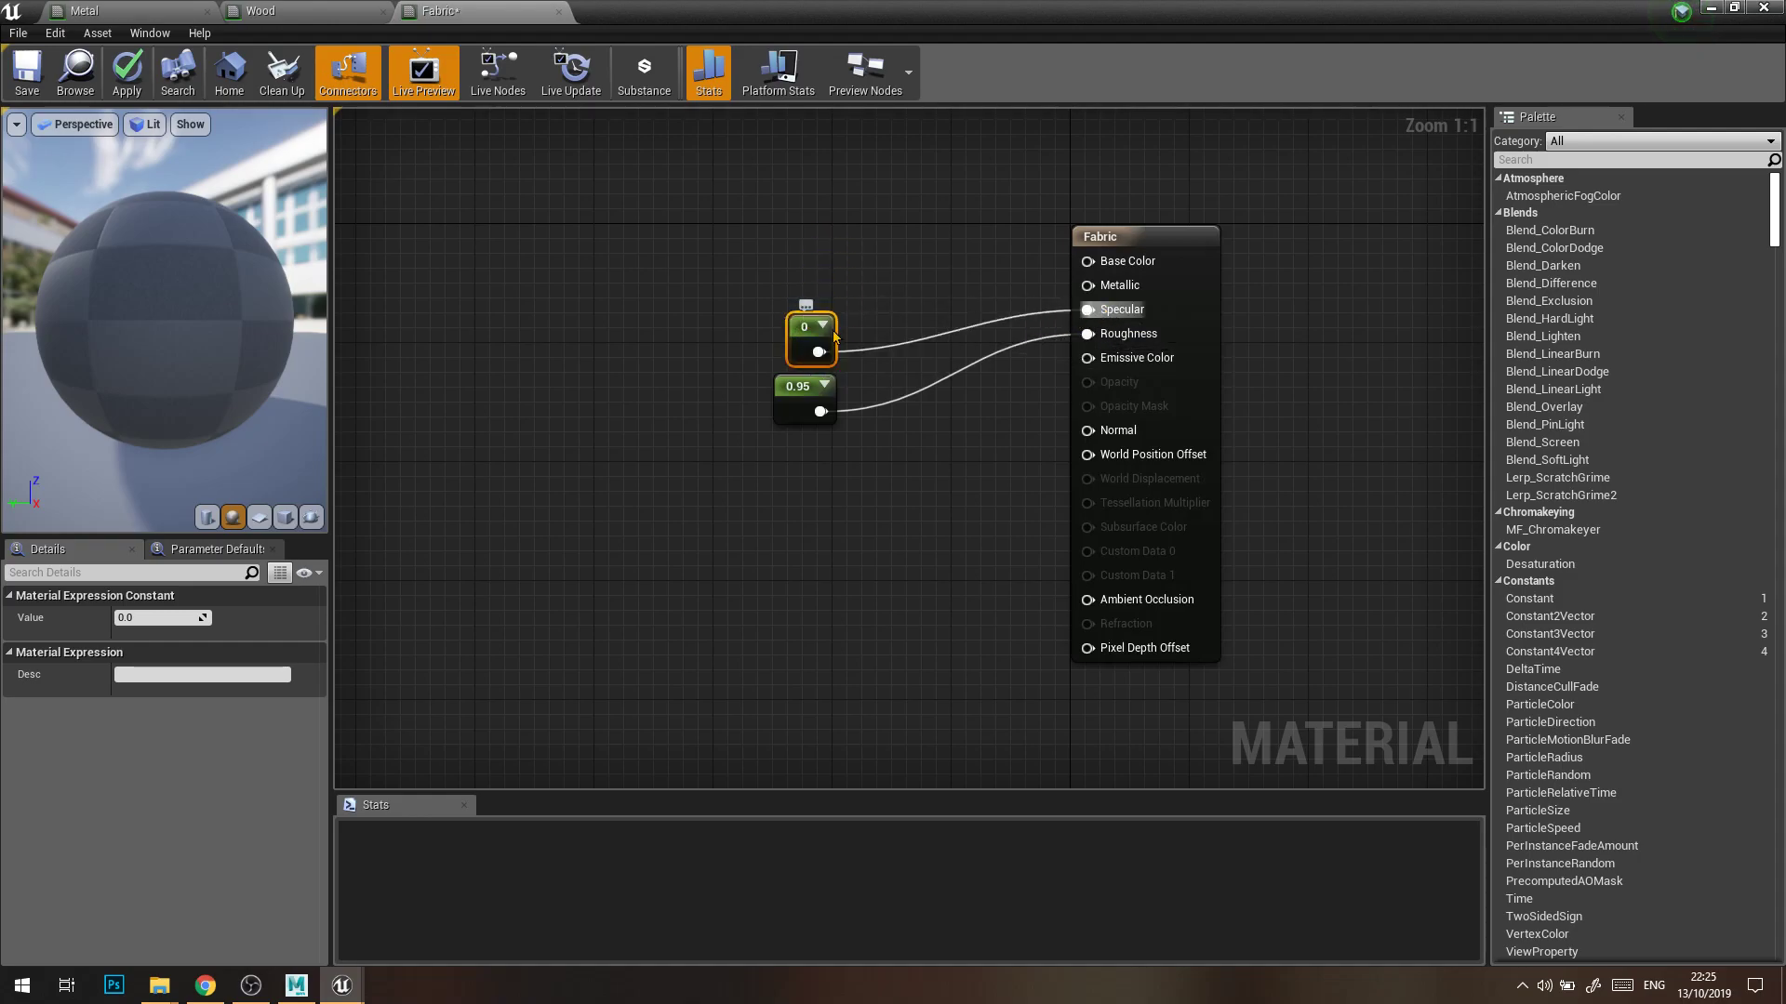
Add a Constant3Vector above the two Constants and connect it to Base Color
click(863, 231)
drag(974, 262, 1086, 258)
drag(925, 321, 807, 231)
Set the Constant3Vector's color to a light green of about R 0.211, G 0.807, B 0.126
double_click(806, 231)
drag(956, 377, 903, 453)
drag(1092, 389, 1097, 330)
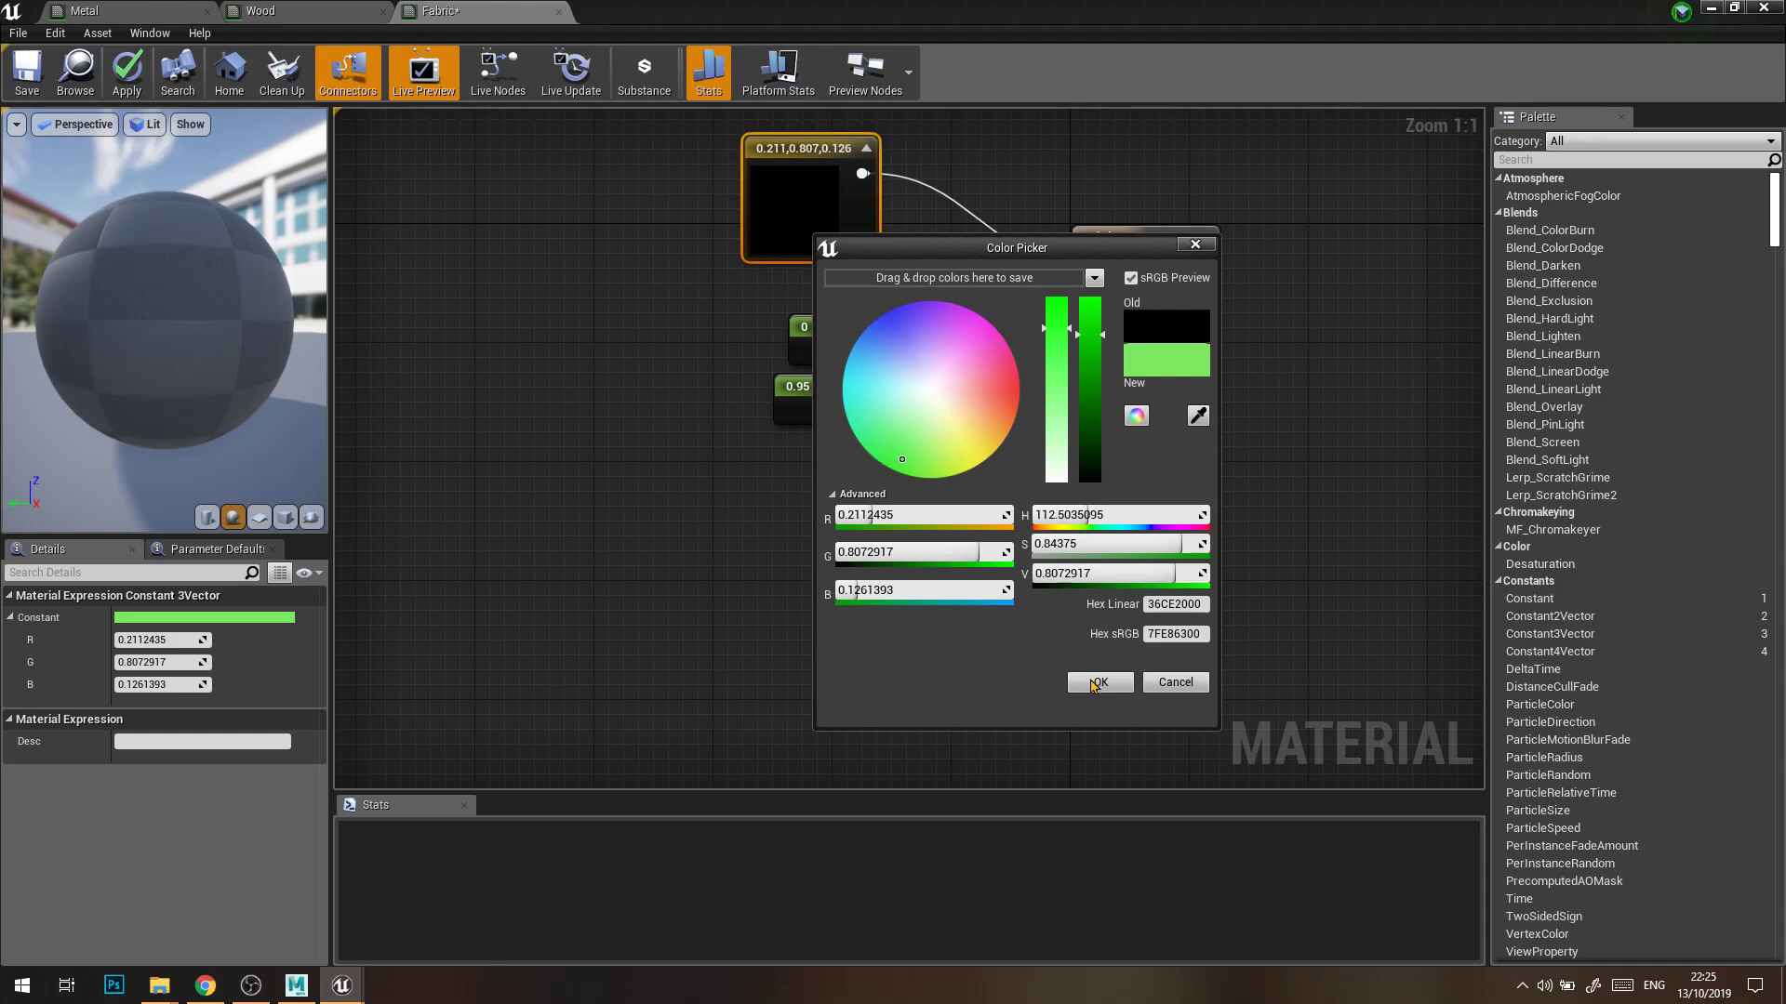
click(1099, 682)
click(976, 525)
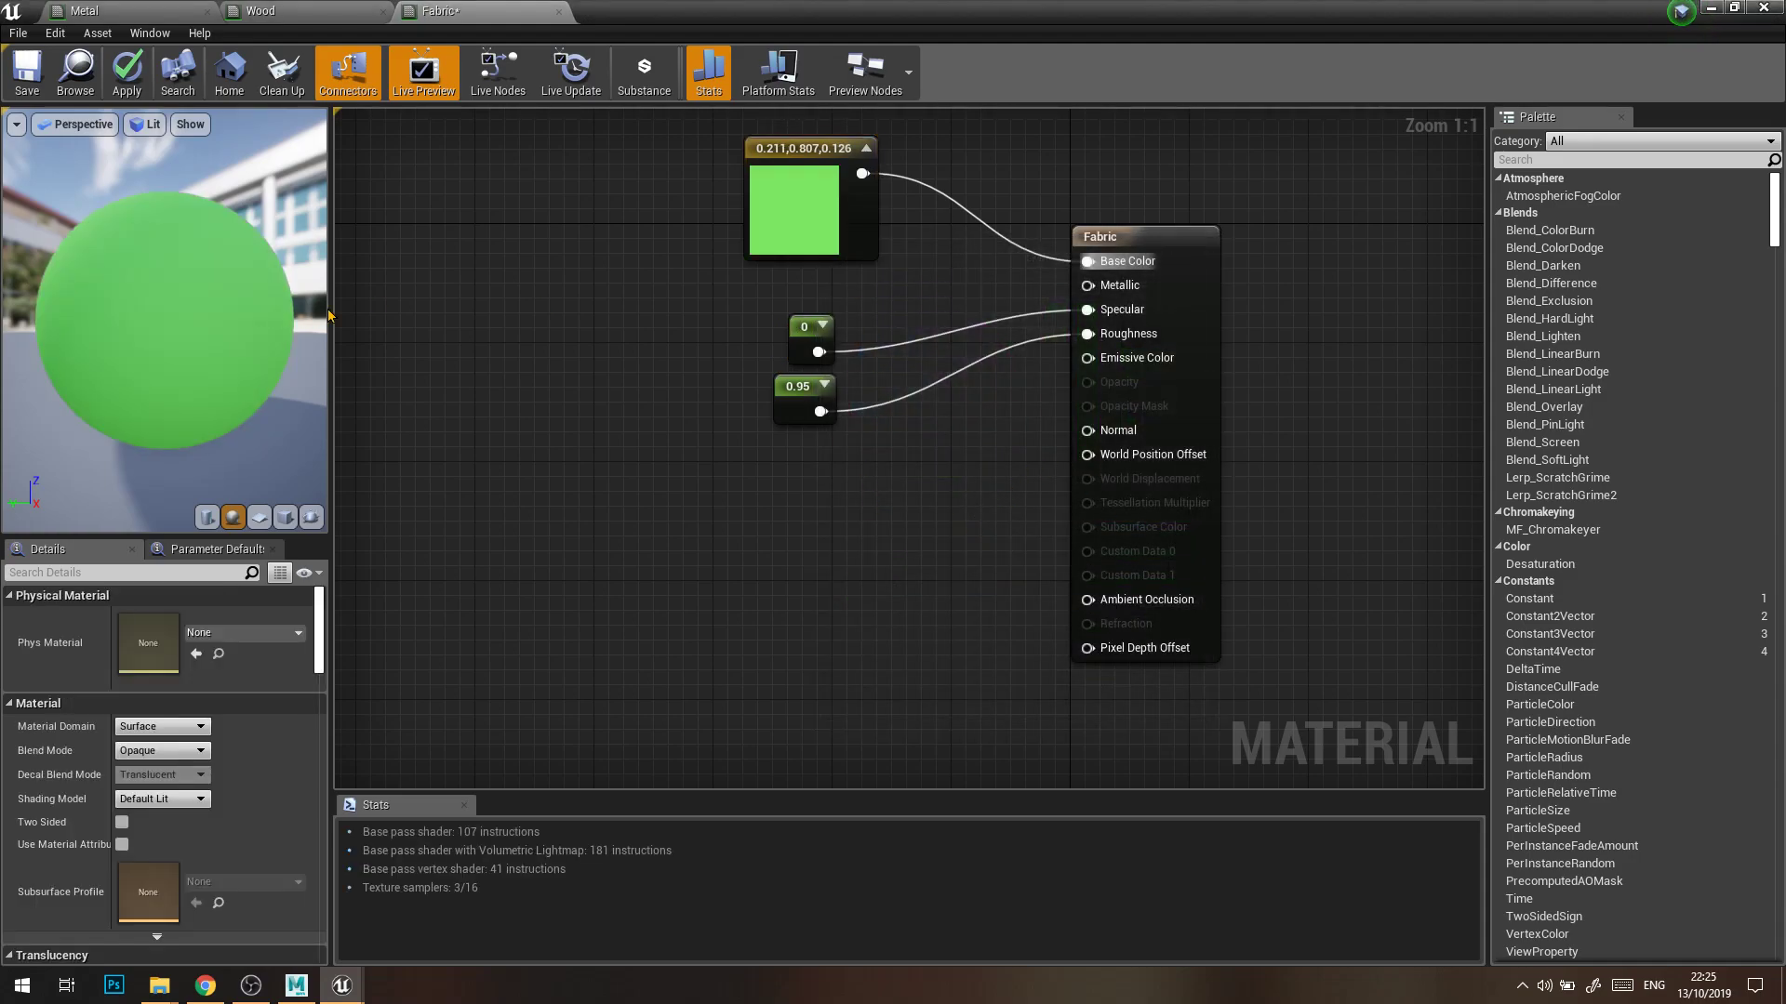
Widen the preview viewport and try a value of 1 for the Specular Constant
drag(330, 260, 443, 257)
click(914, 338)
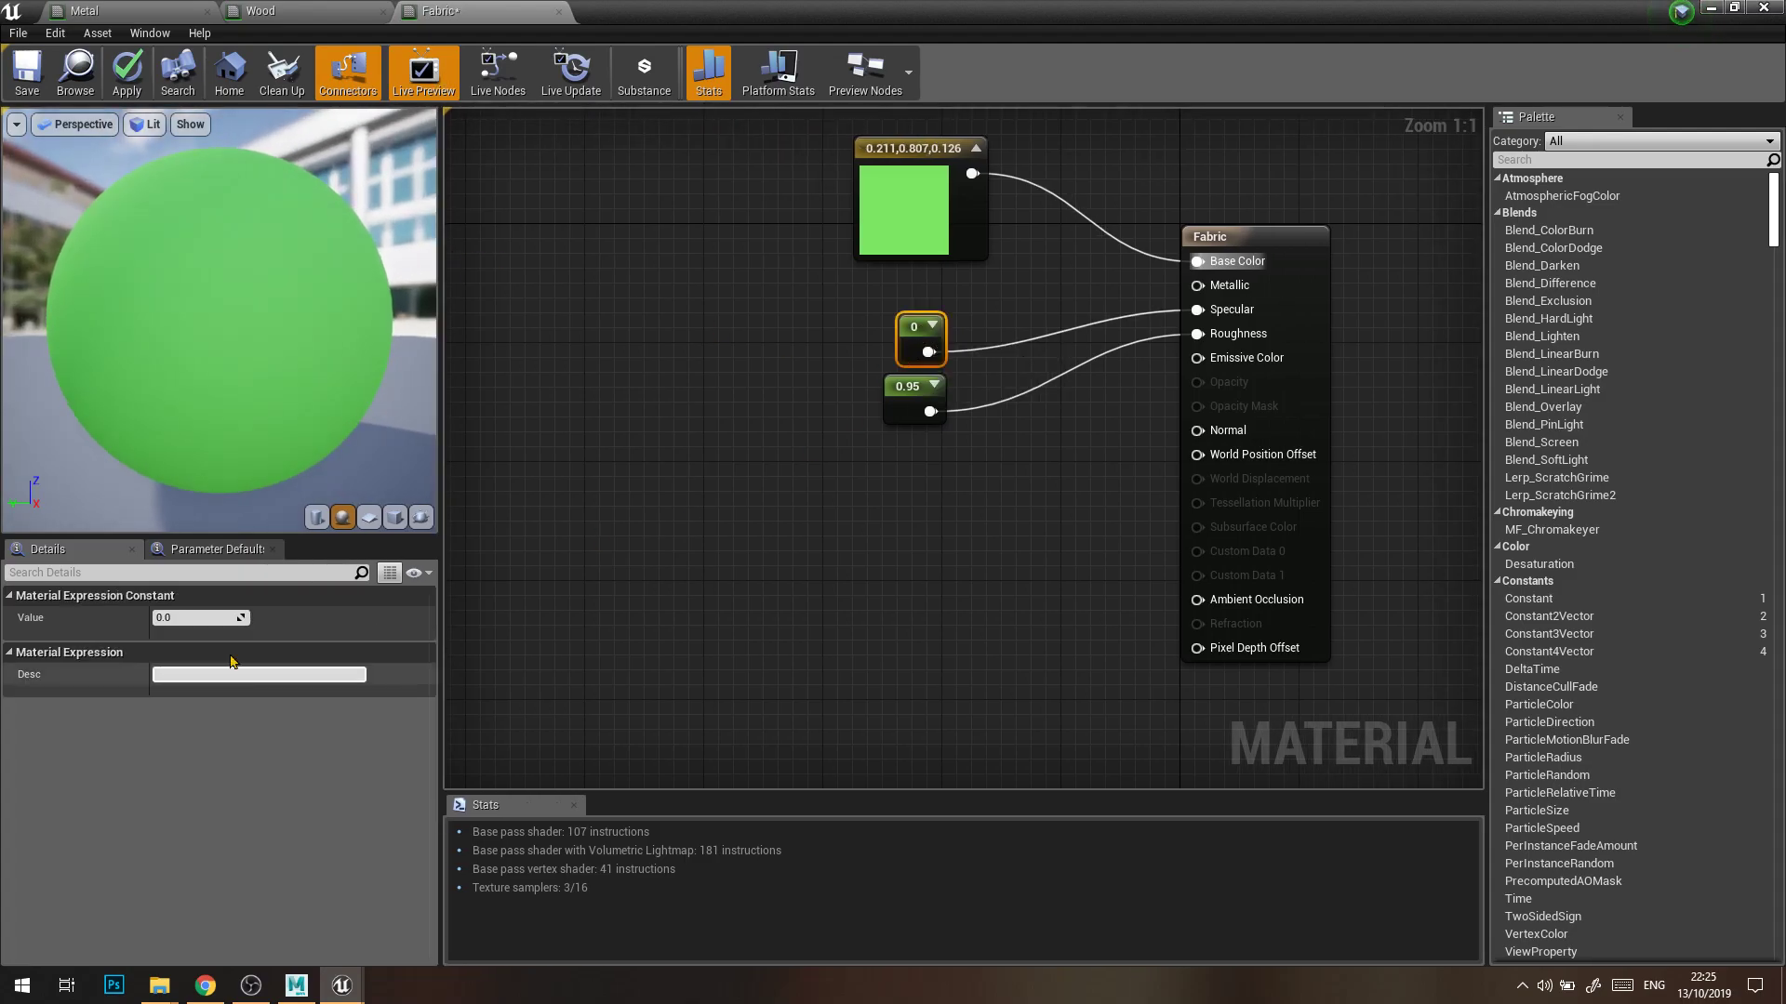
text(1)
key(Return)
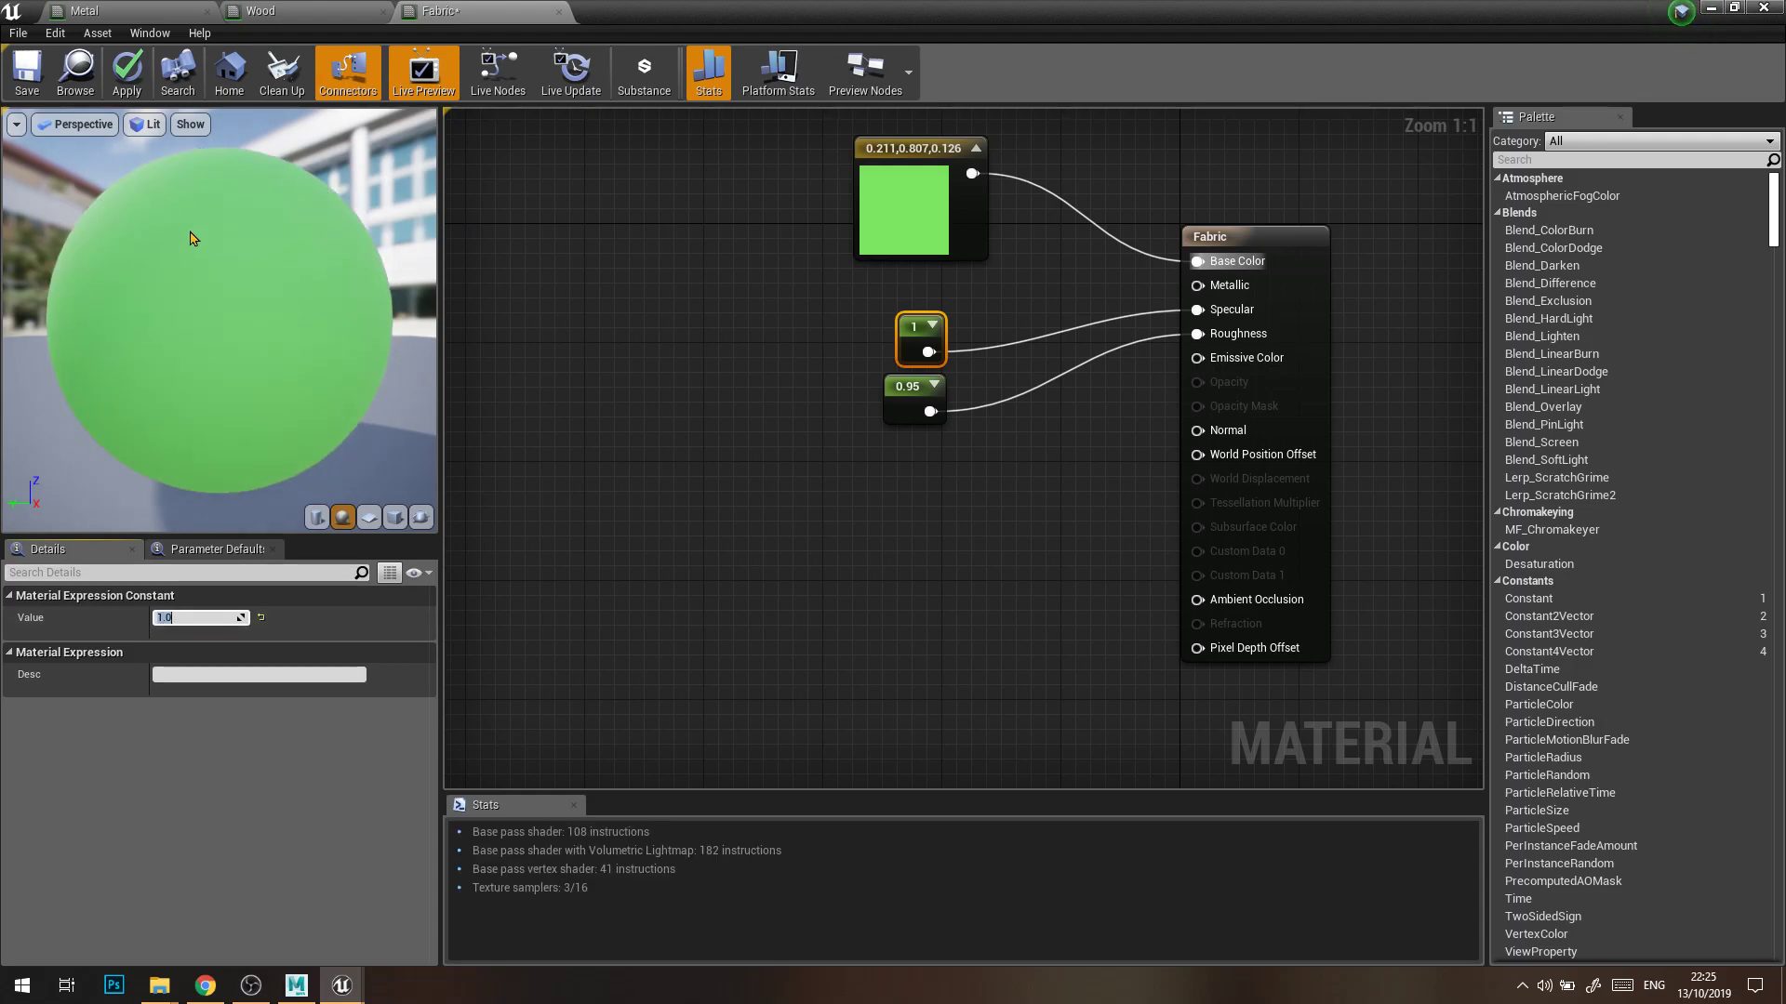
Set the Specular Constant's value to 0.1, shift it slightly up and left, and save the Fabric material
text(0.1)
key(Return)
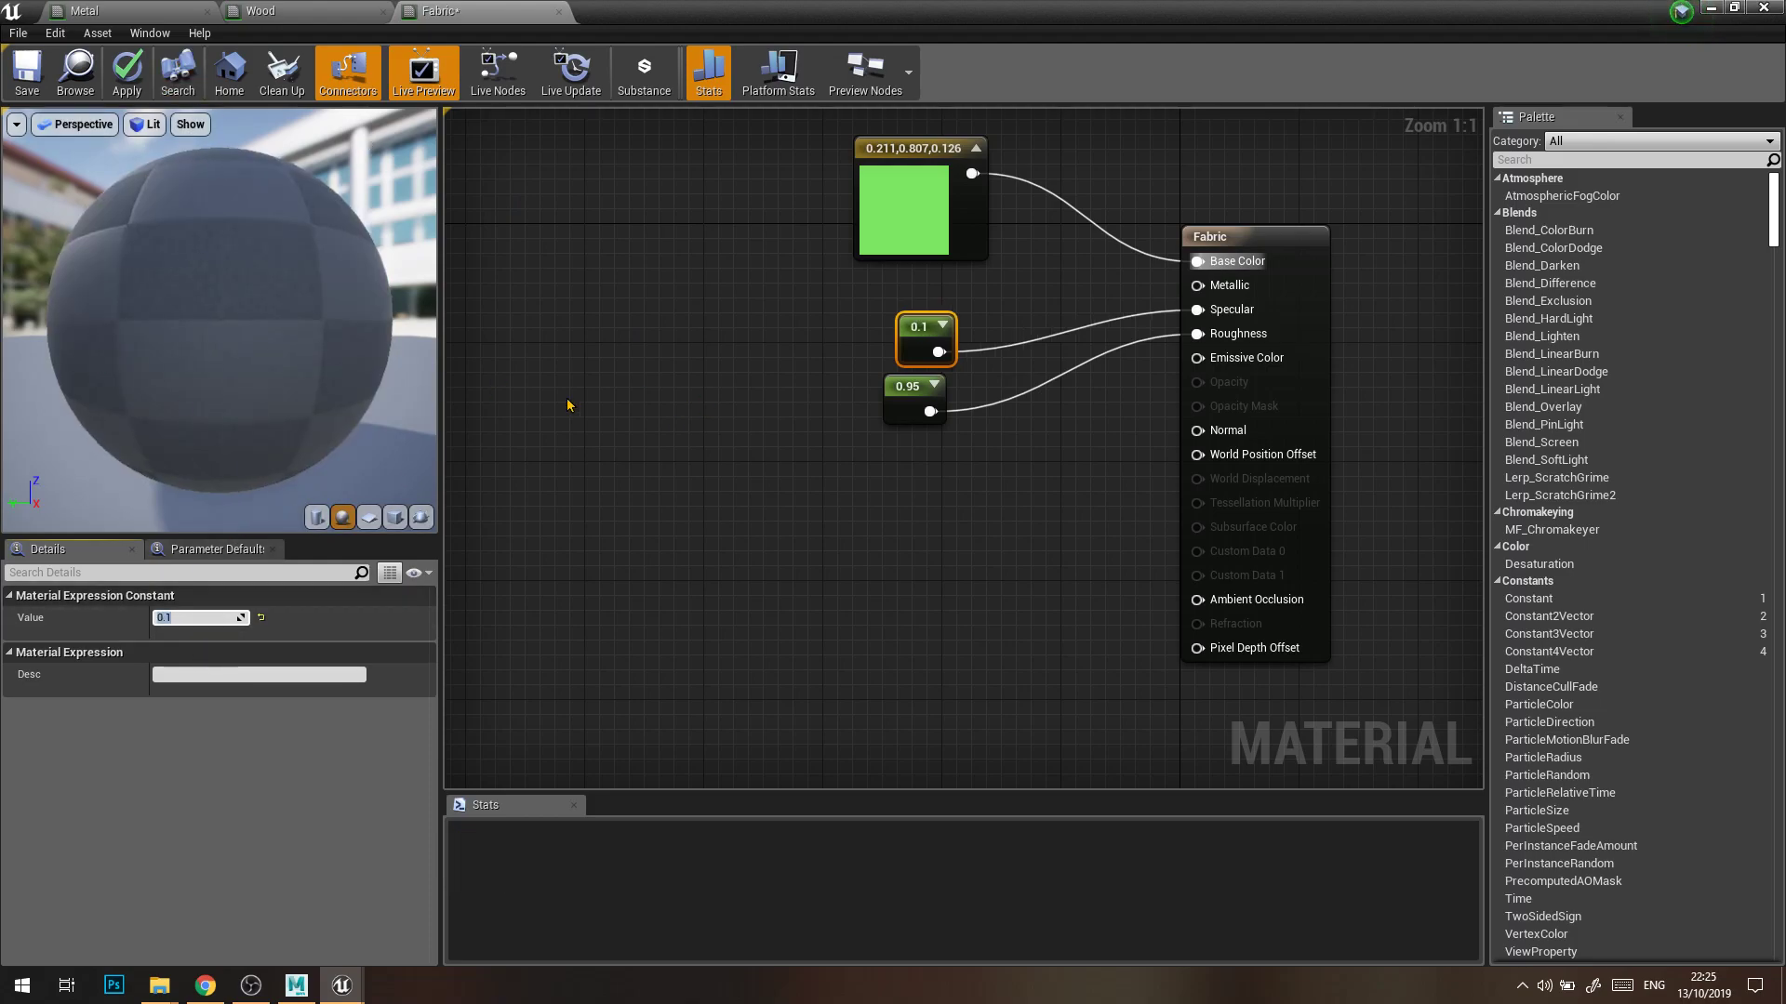
drag(926, 328, 893, 316)
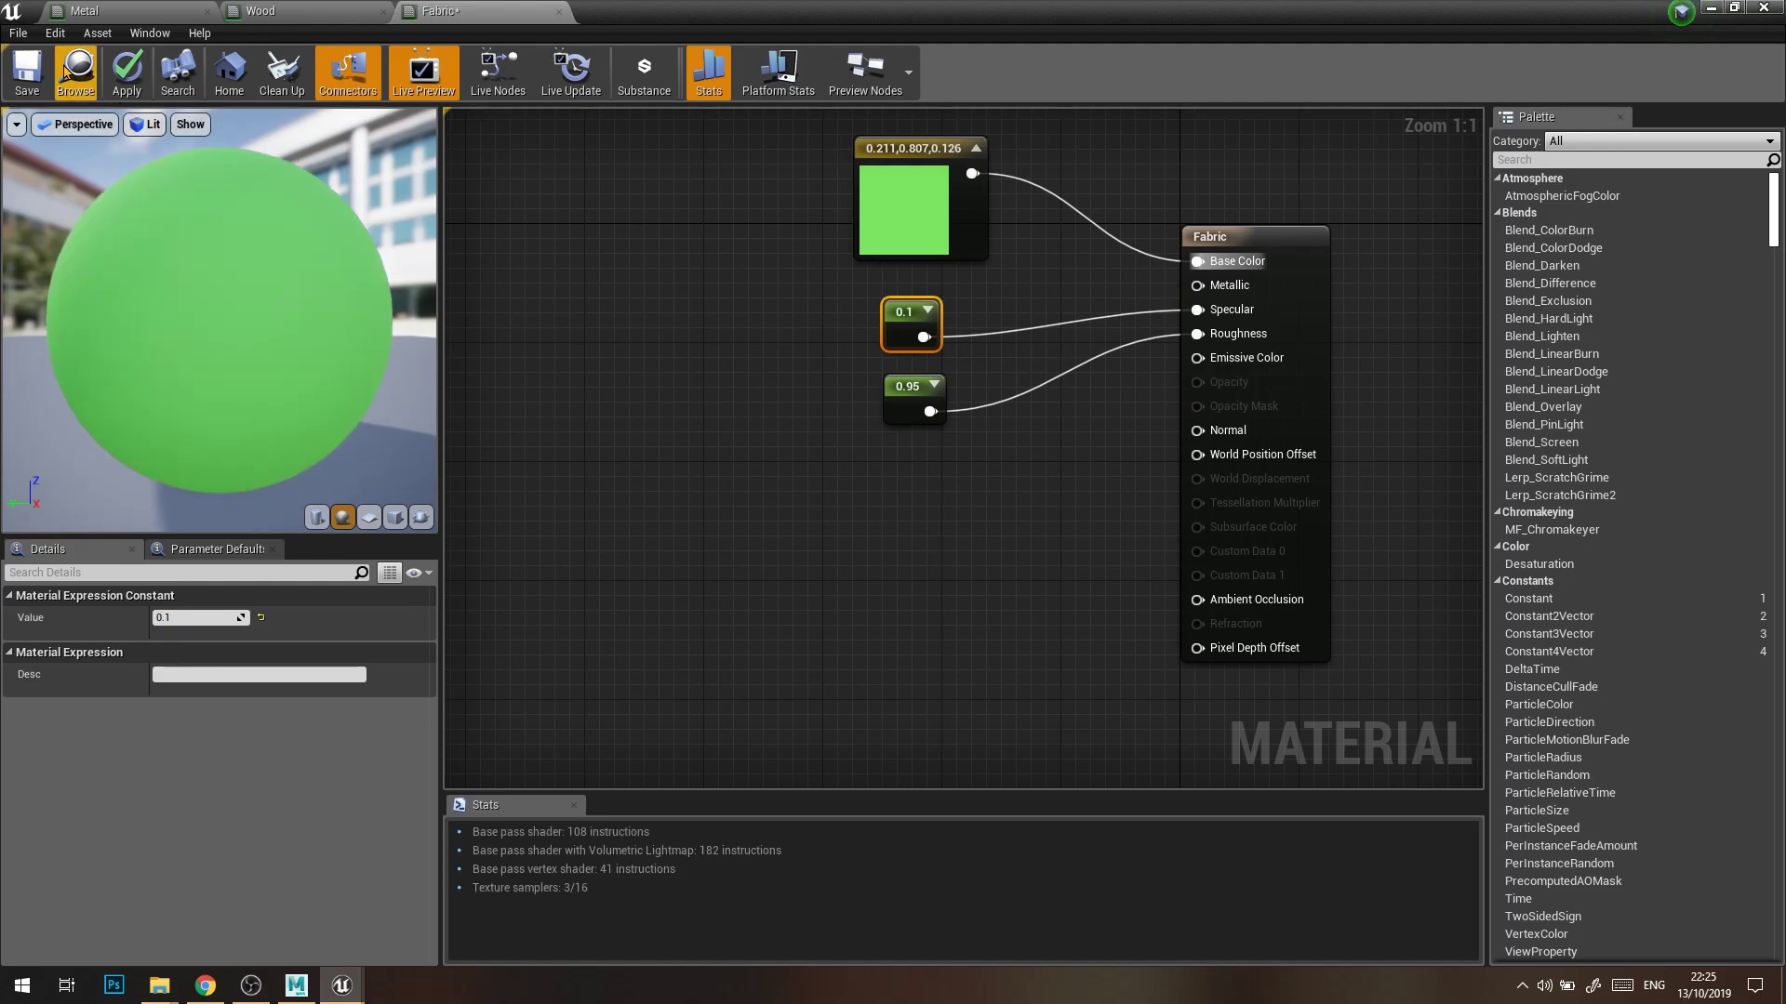
click(28, 75)
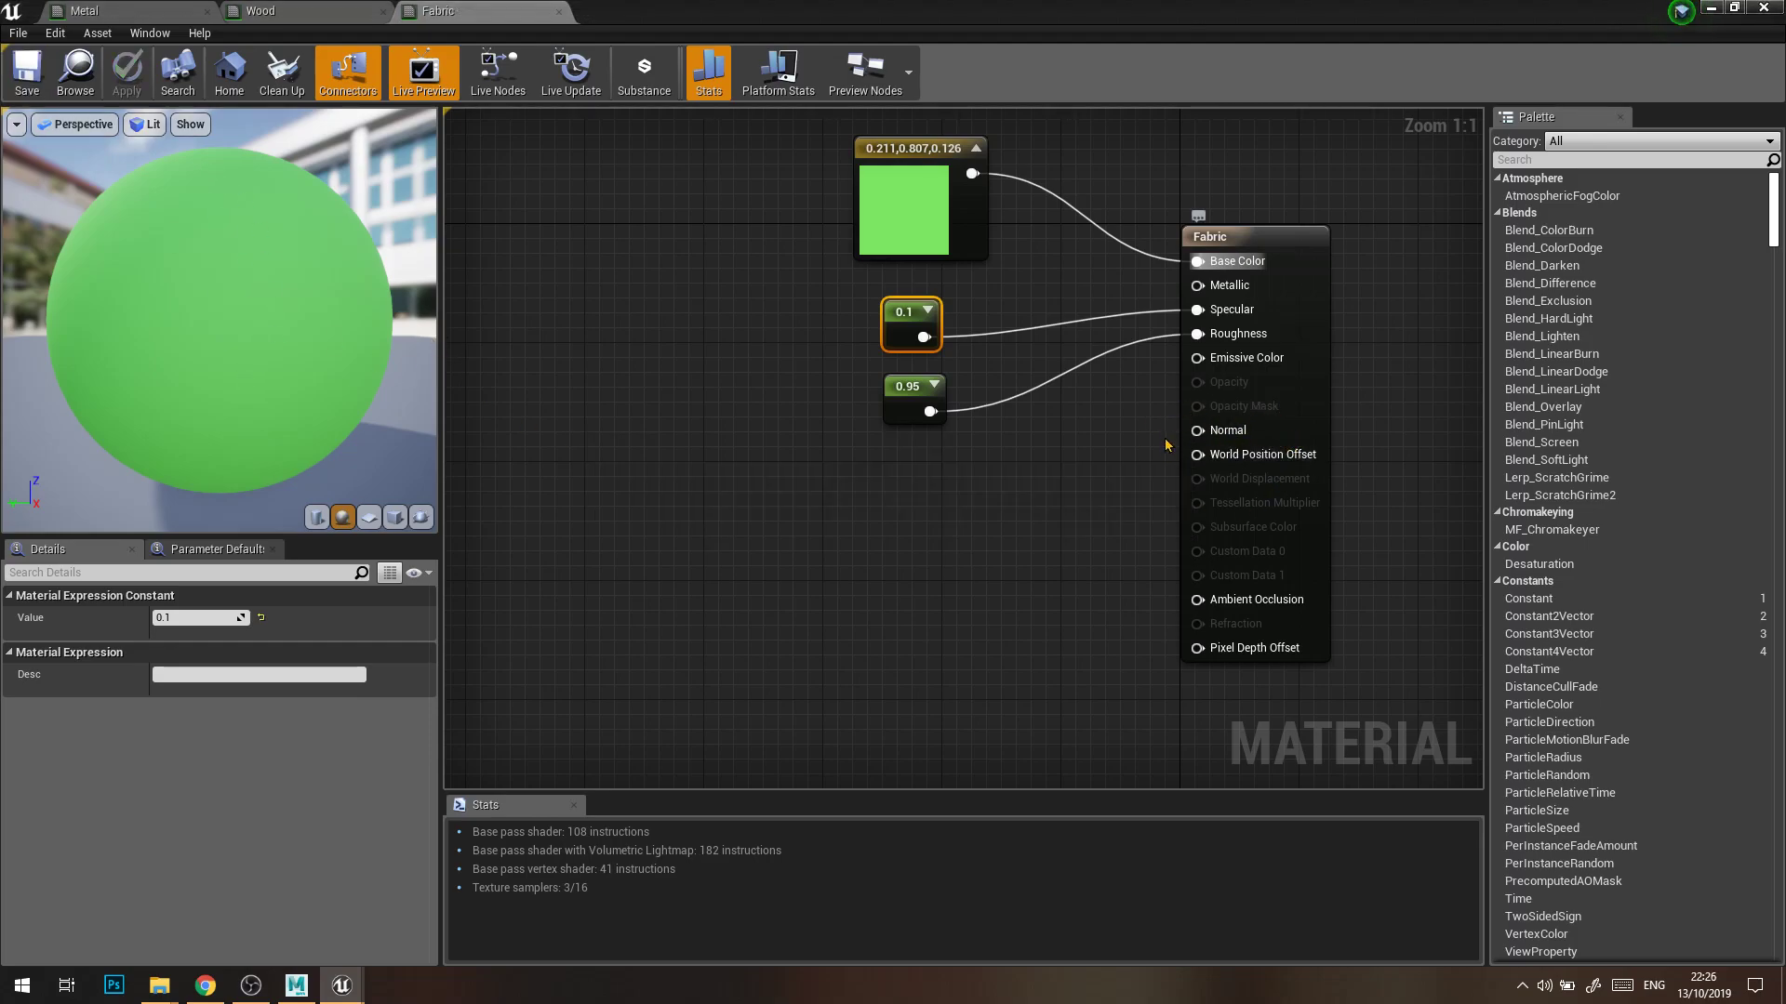
Return to the level and assign the Fabric material to the bed's mattress and pillows
click(1709, 9)
drag(103, 758, 907, 393)
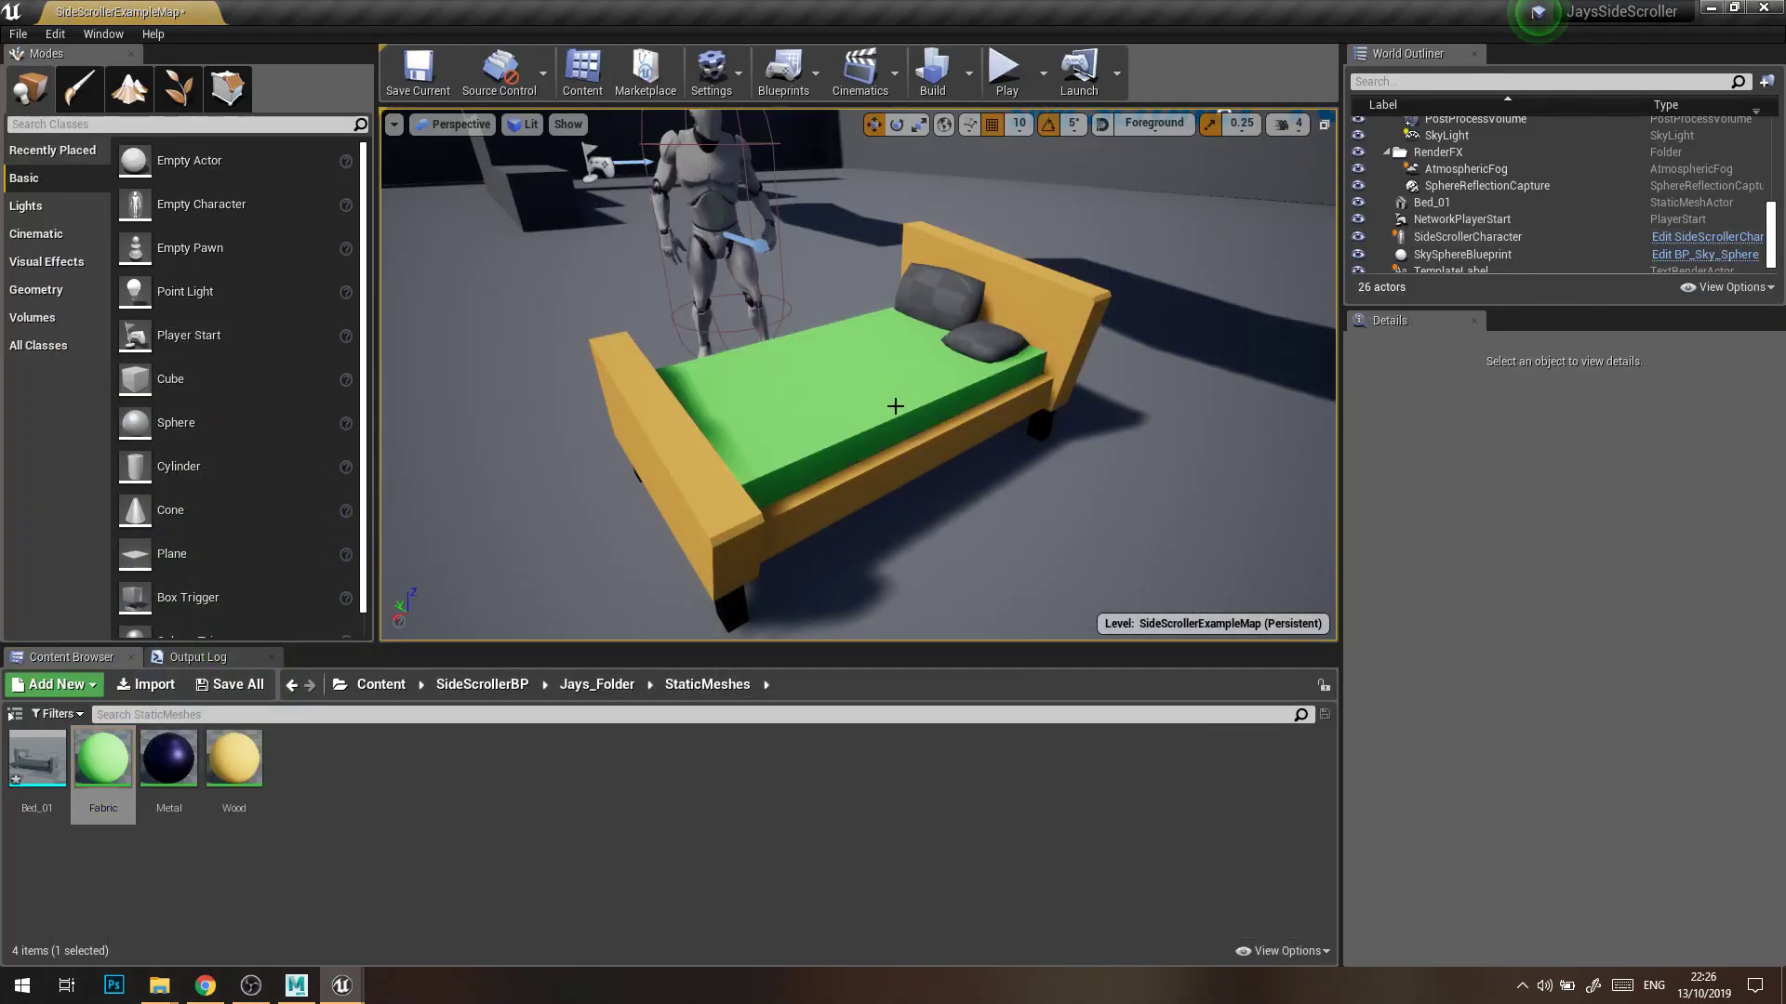
drag(103, 758, 996, 345)
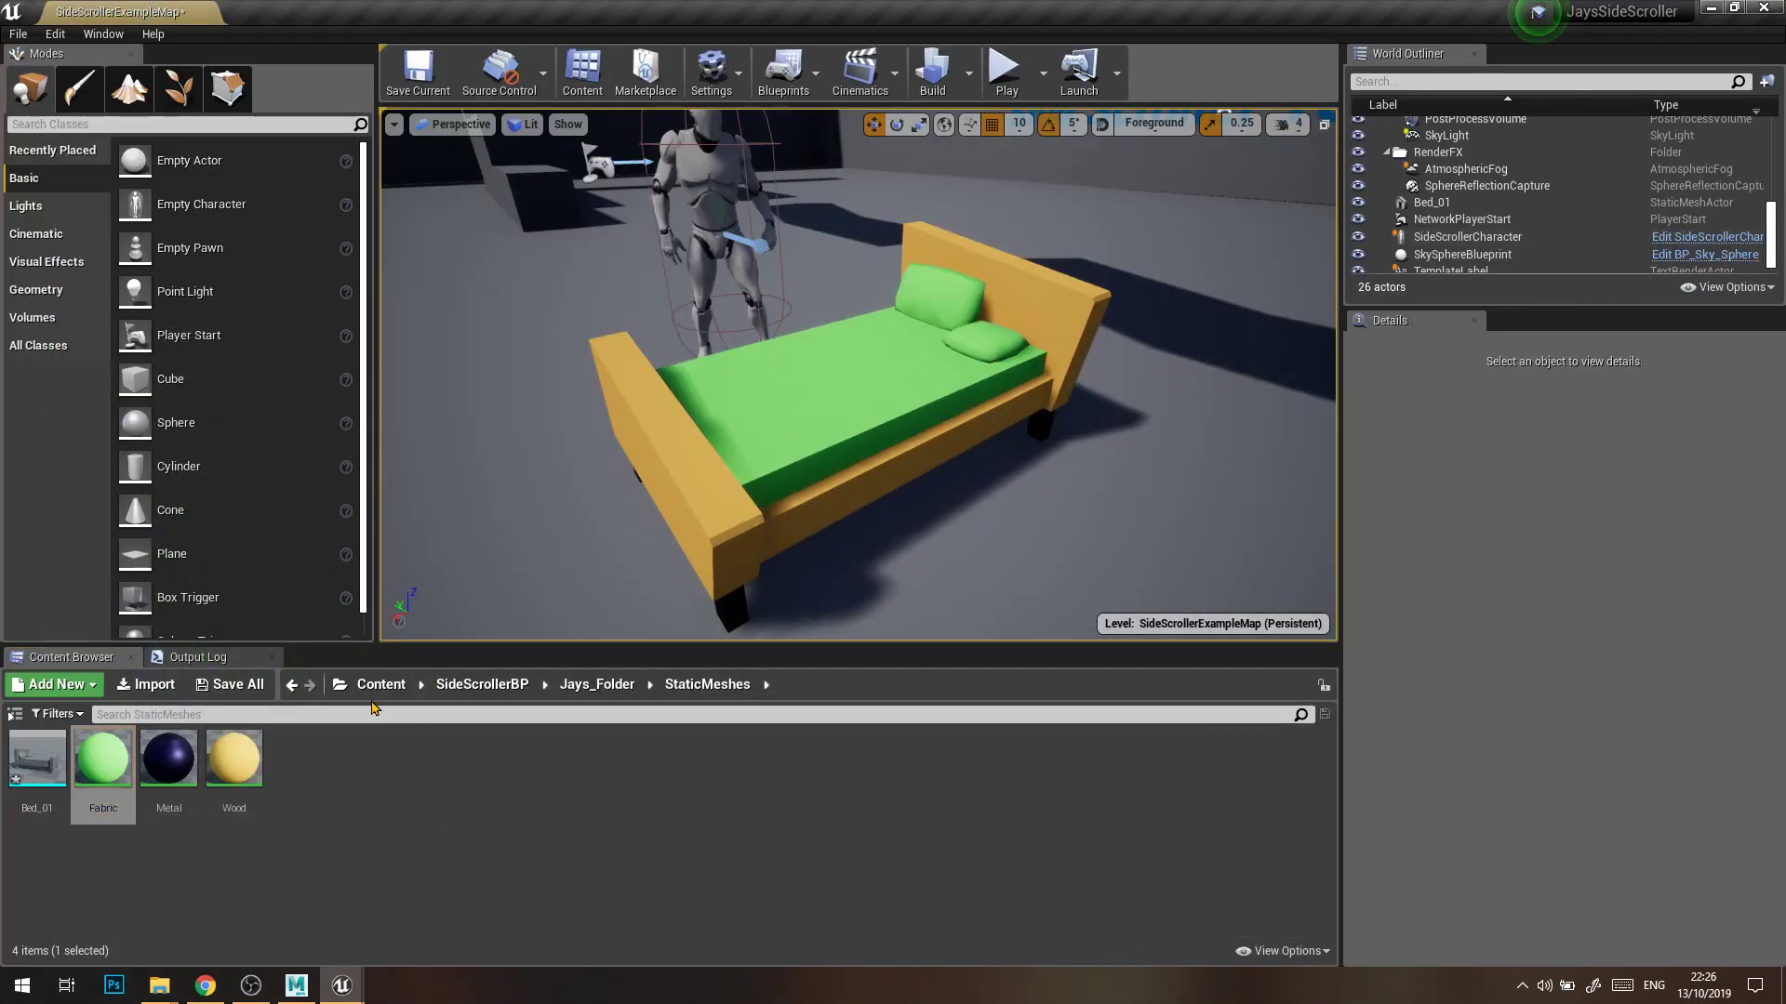
Try duplicating the bed in the level, and delete the copies
right_drag(737, 371, 1042, 414)
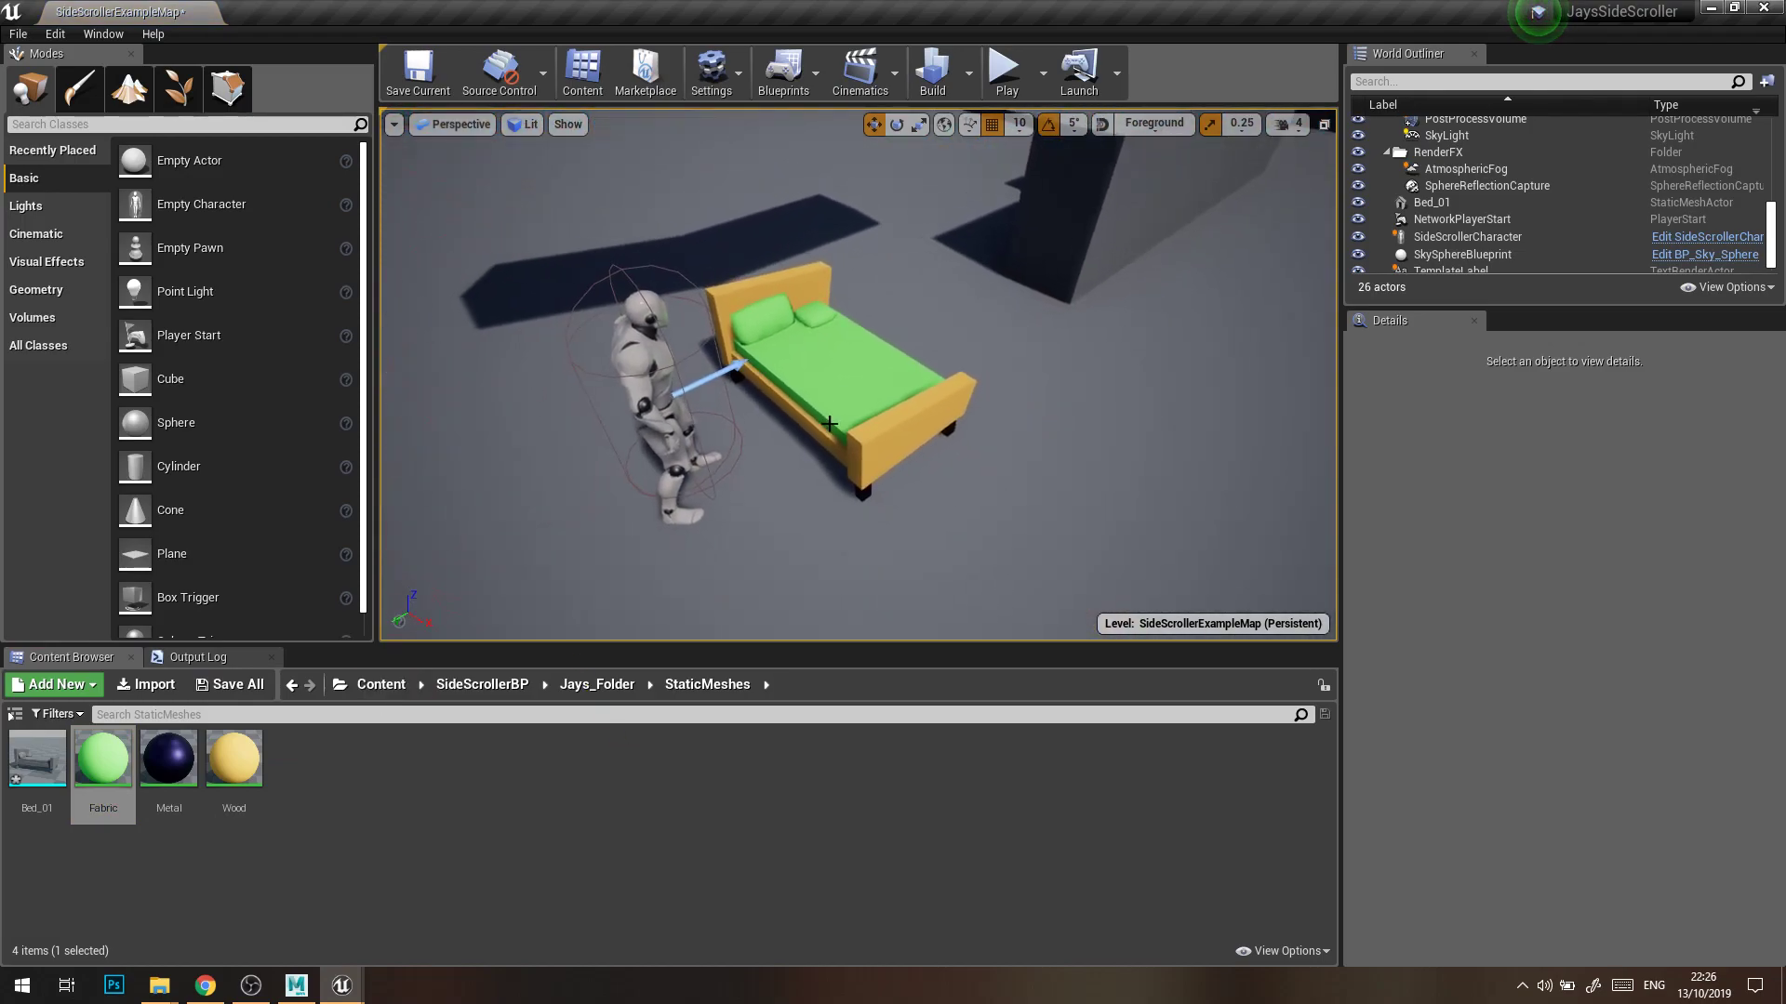
click(819, 418)
right_drag(819, 456, 888, 458)
alt+drag(819, 462, 1339, 625)
right_drag(1100, 493, 1186, 418)
key(Delete)
click(791, 409)
key(Delete)
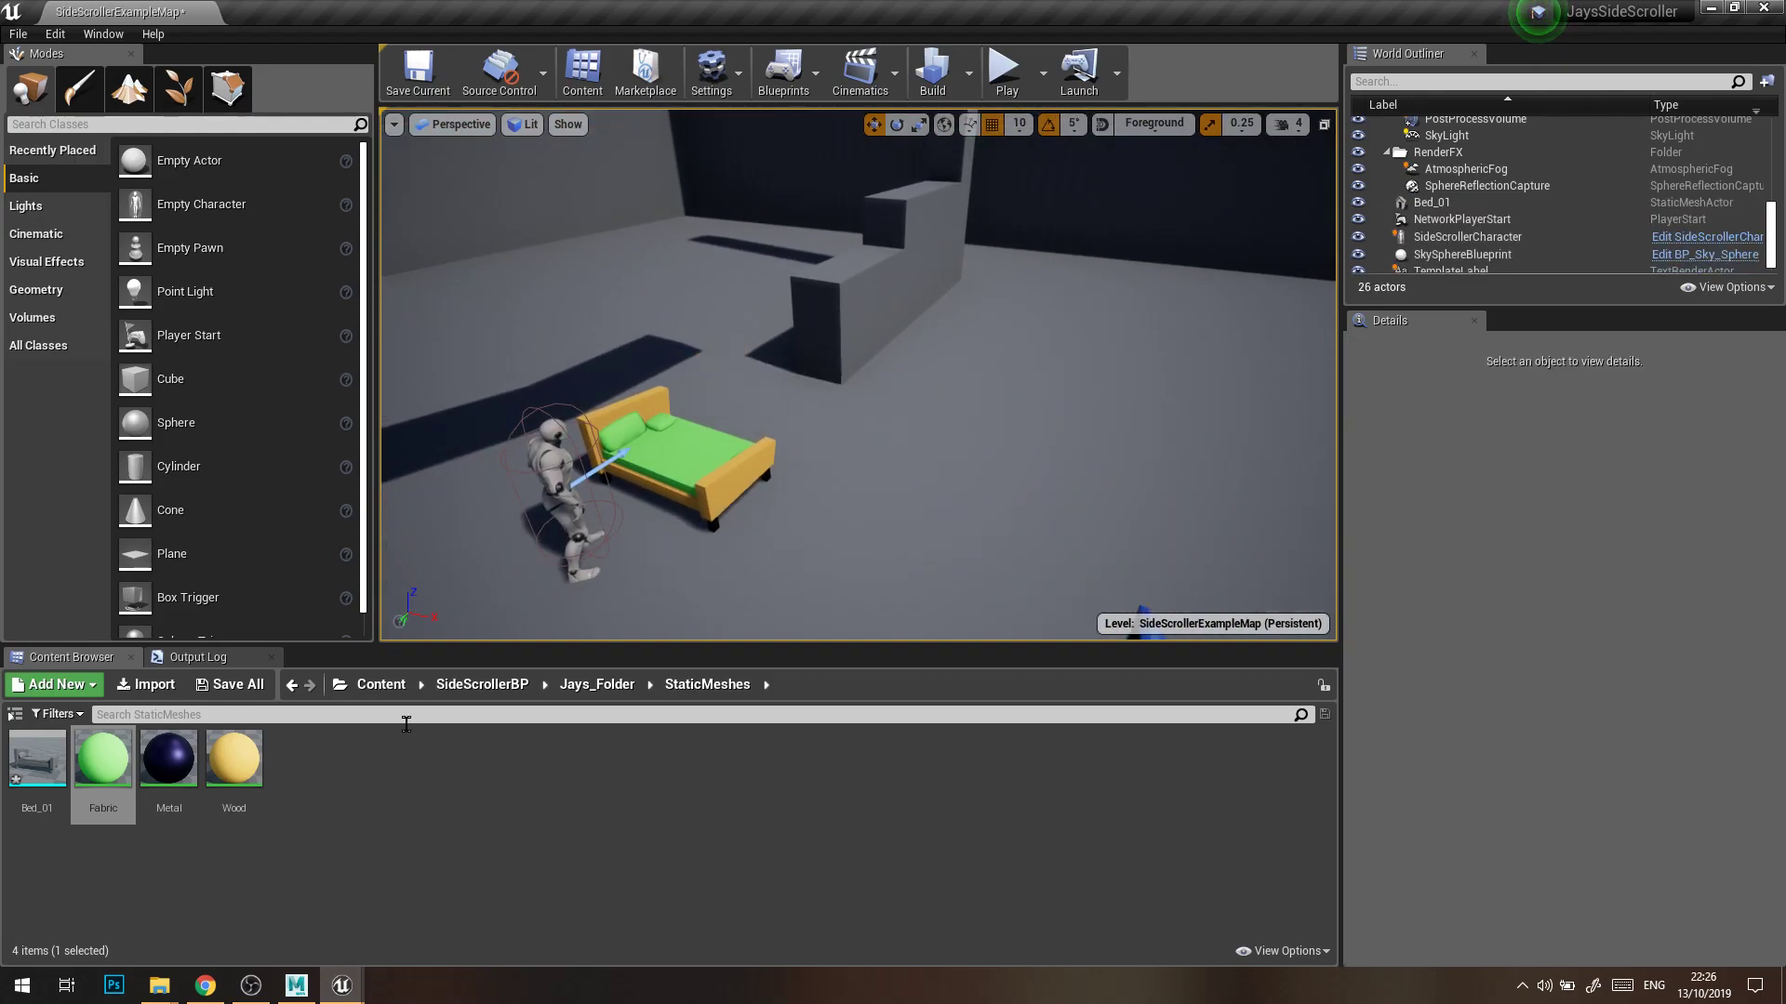
click(292, 854)
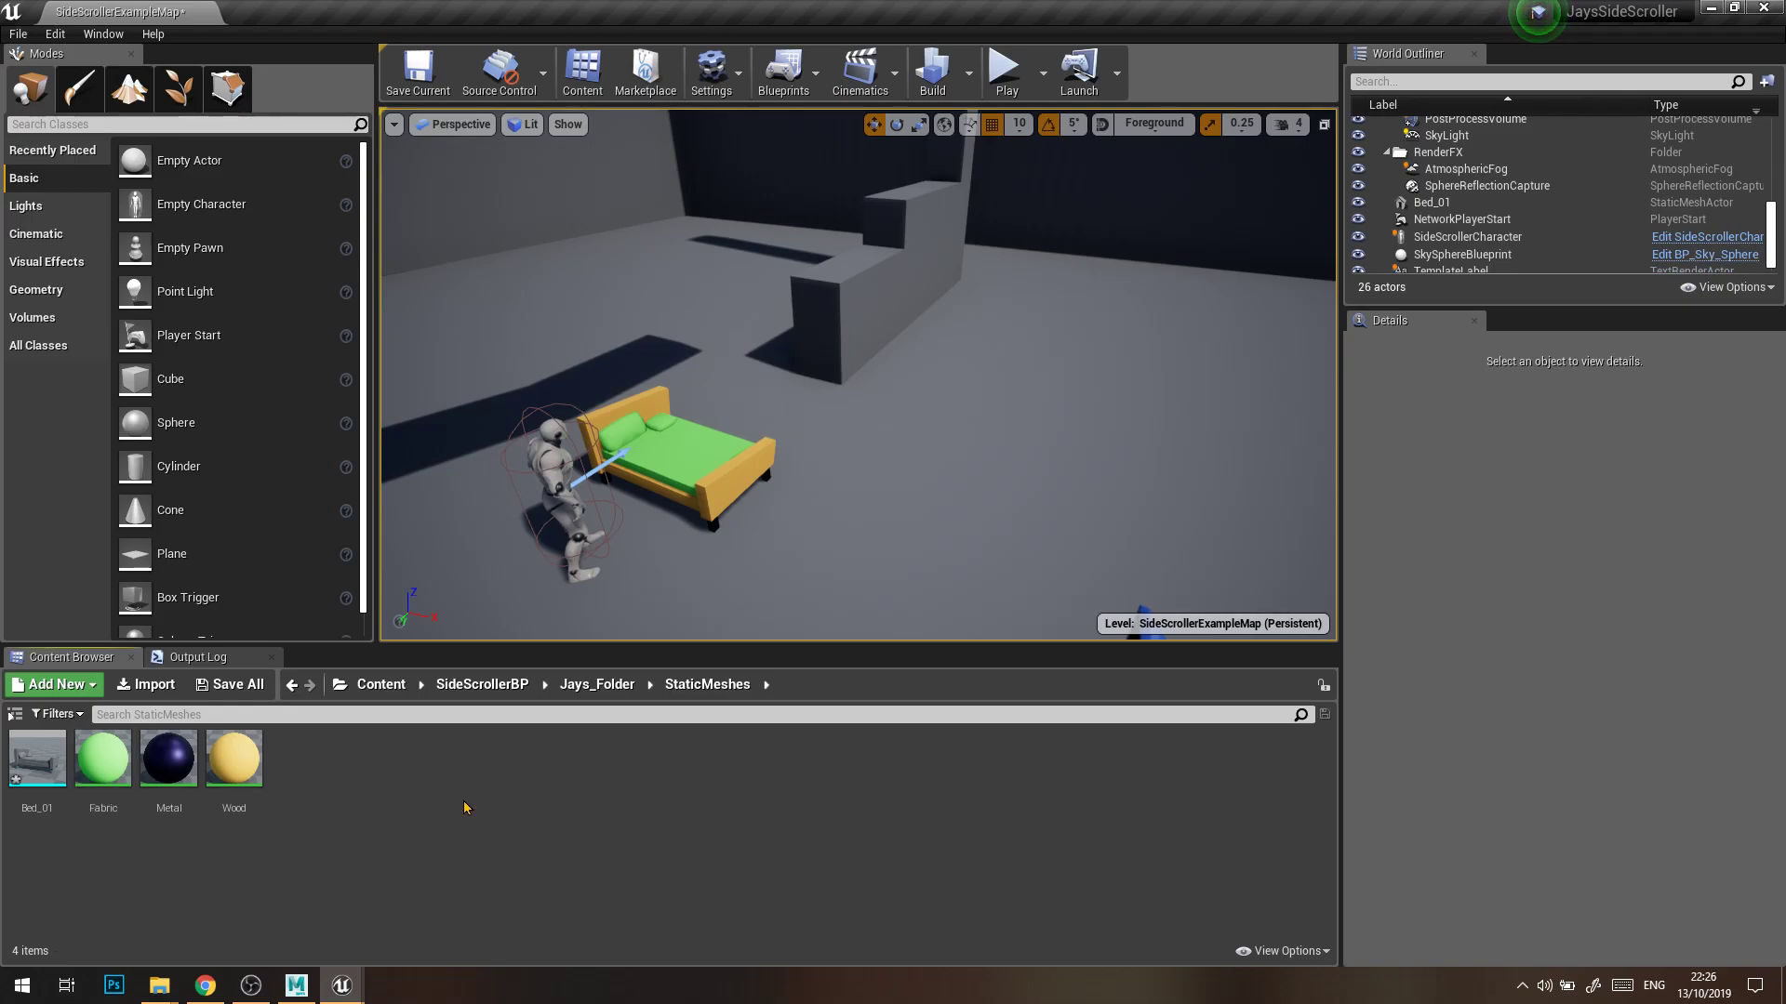
right_drag(786, 435, 595, 372)
key(e)
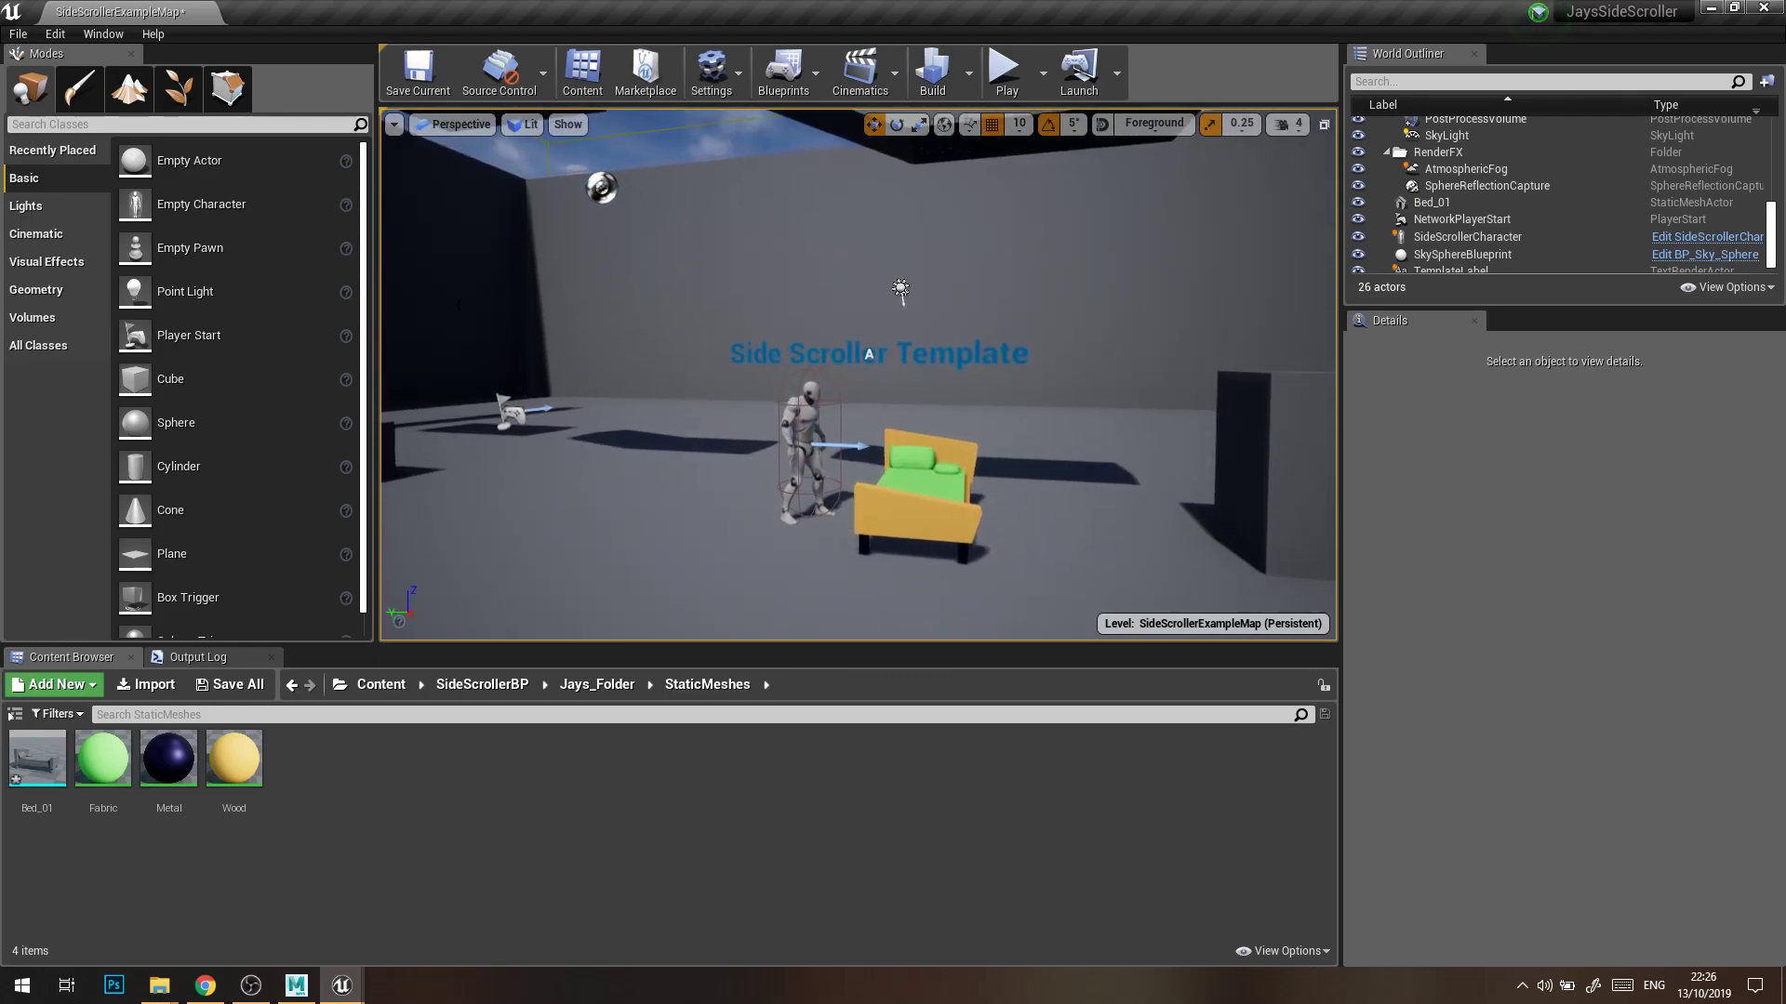
Save the current level with the finished bed materials
double_click(13, 34)
click(16, 34)
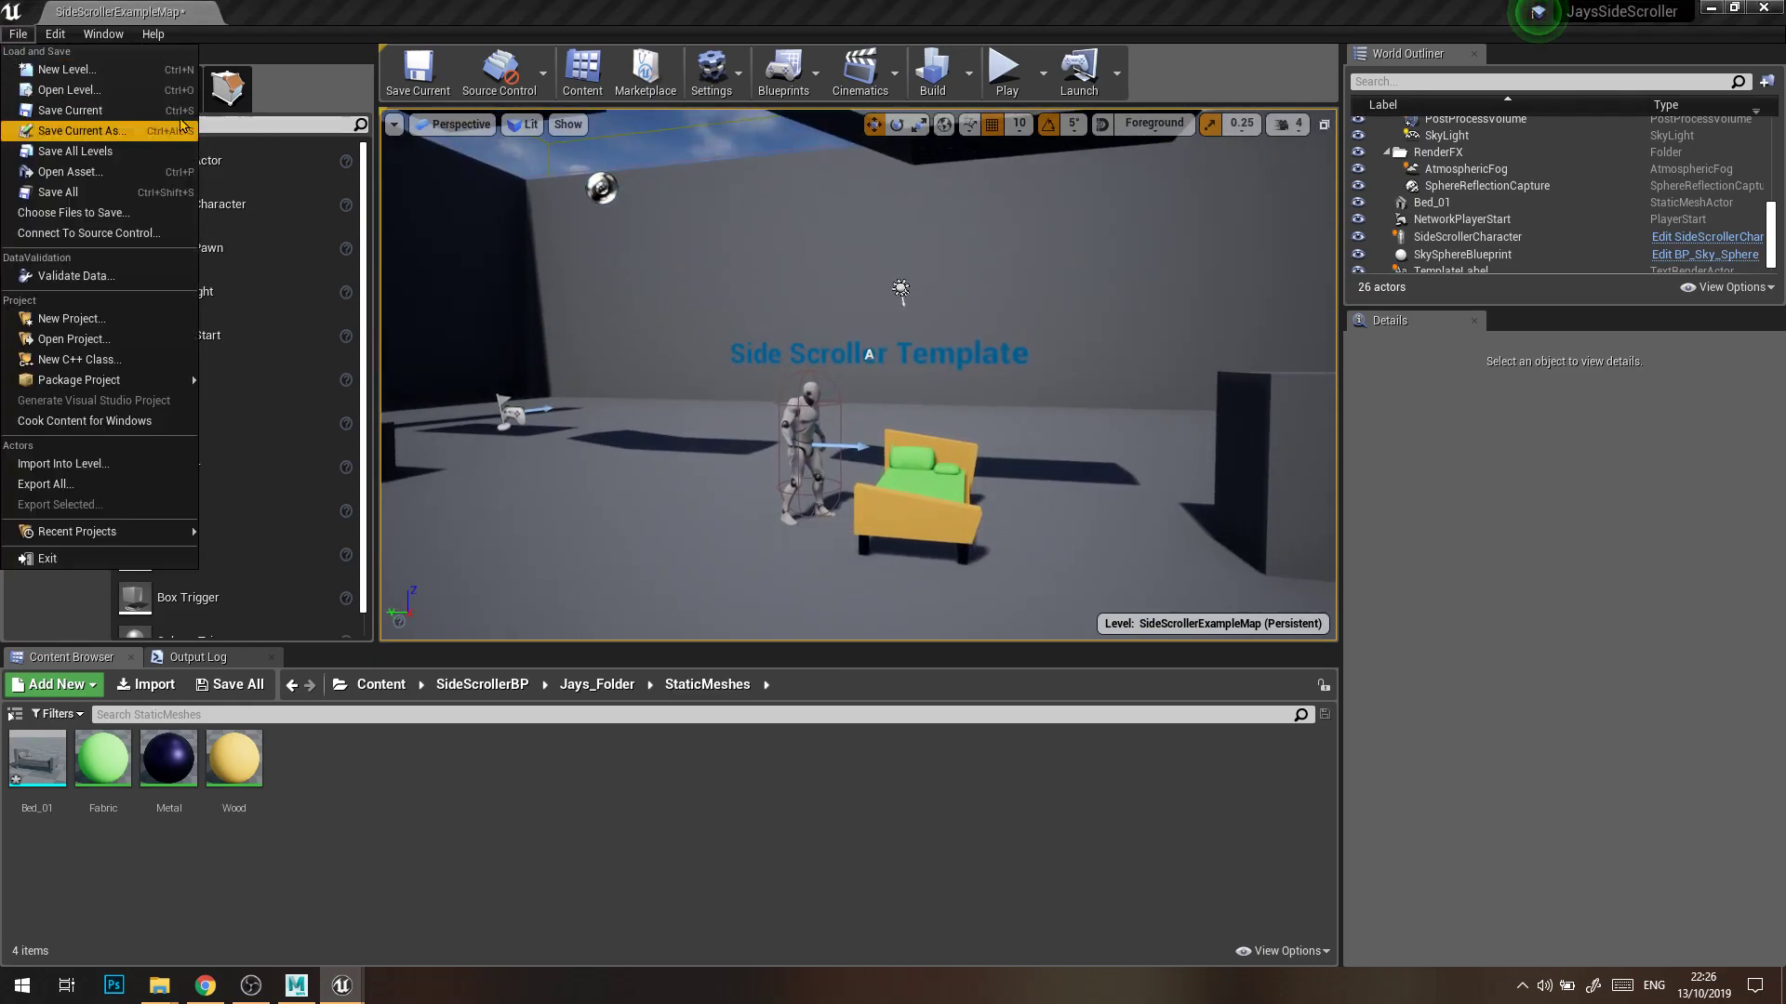
click(84, 110)
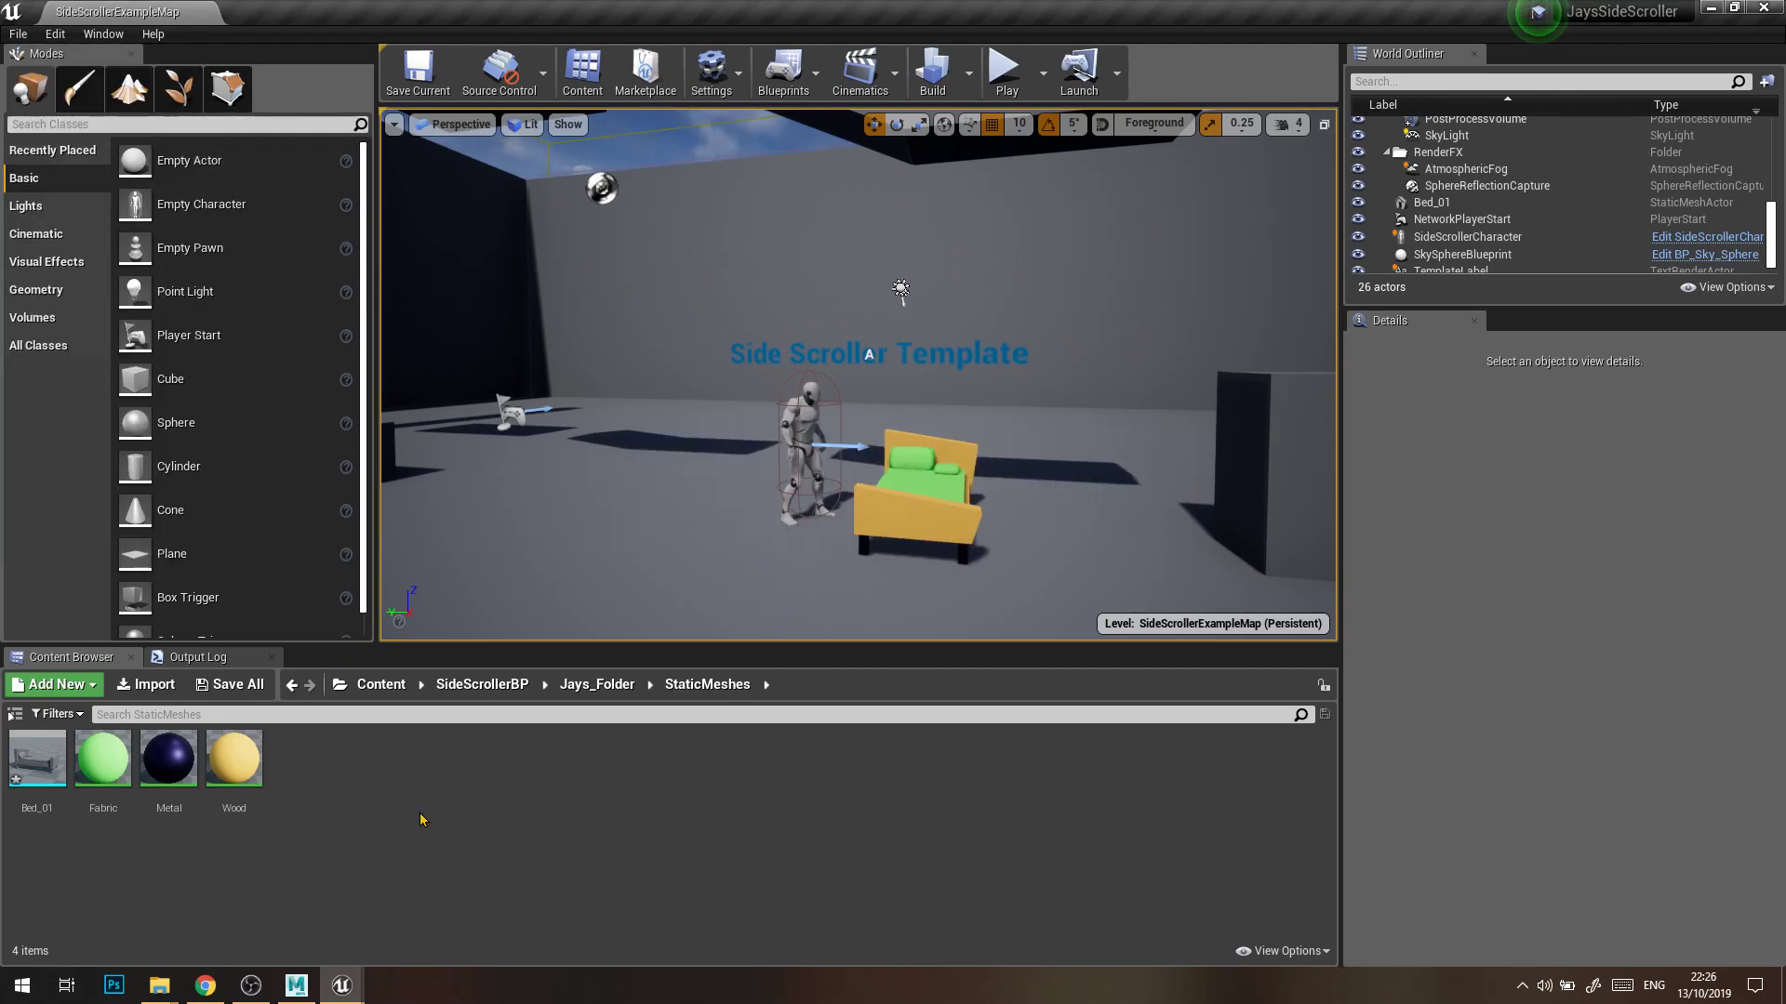
Browse the project content to the Maps folder inside SideScrollerBP
click(380, 684)
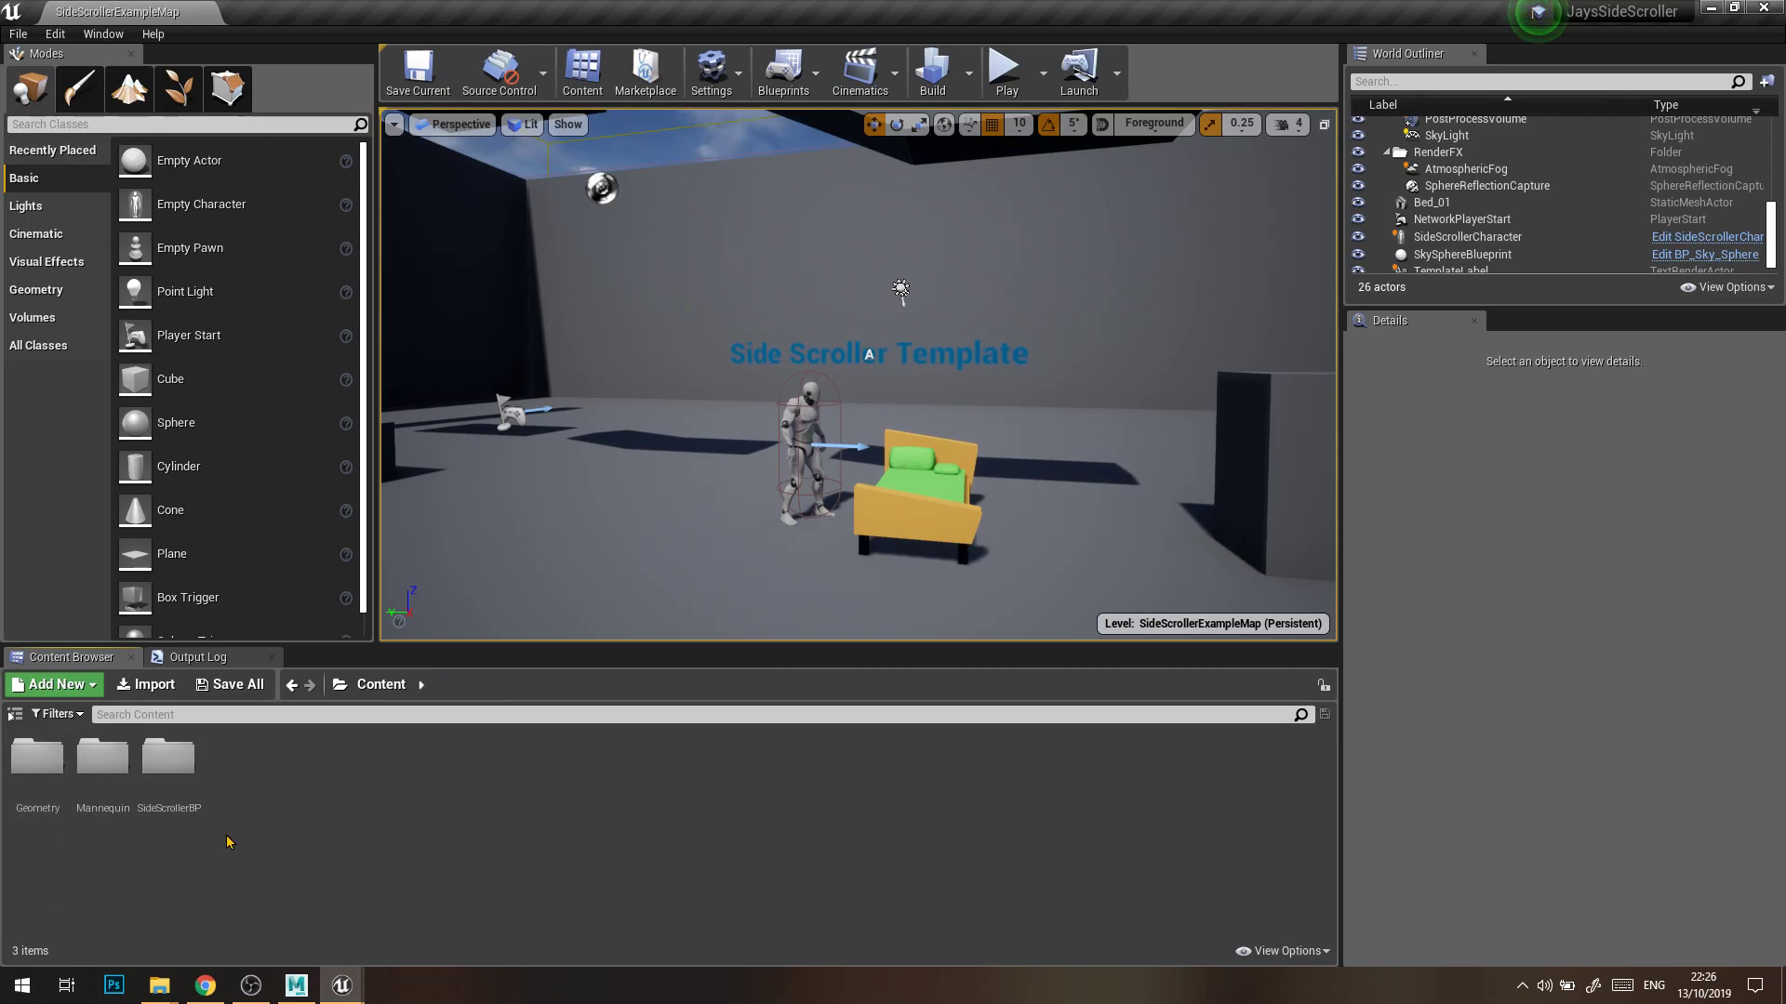
double_click(168, 758)
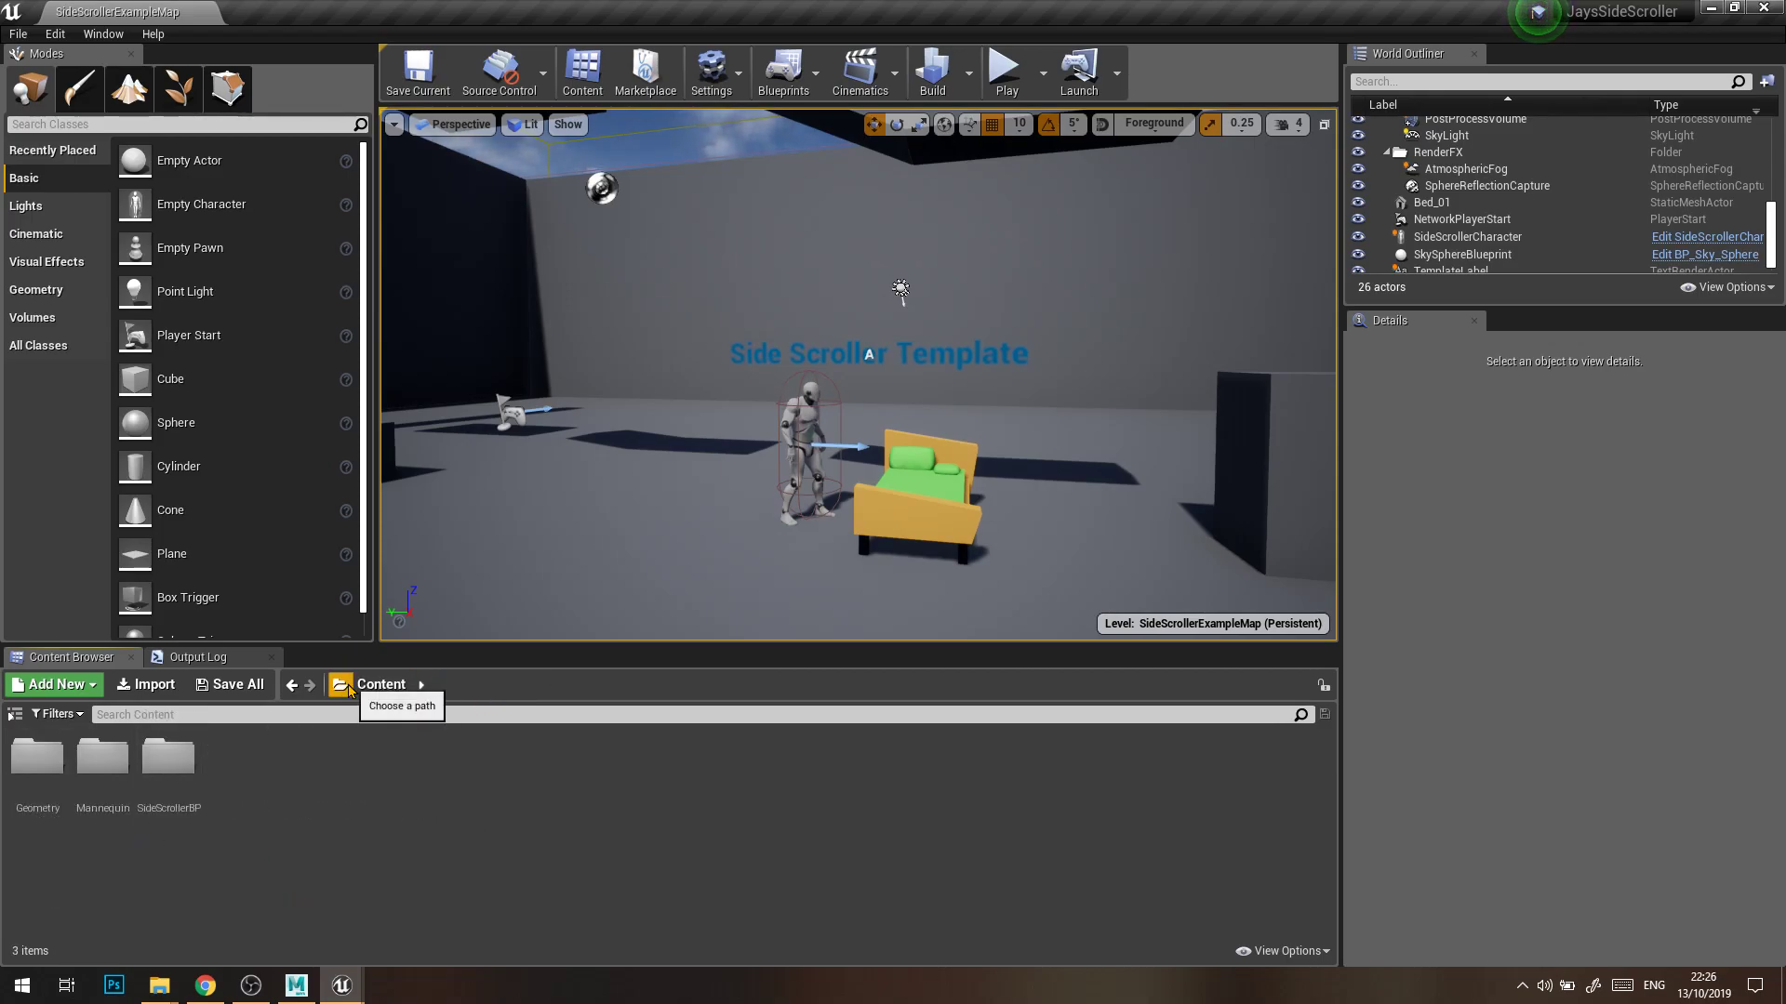
double_click(300, 758)
click(48, 783)
click(359, 829)
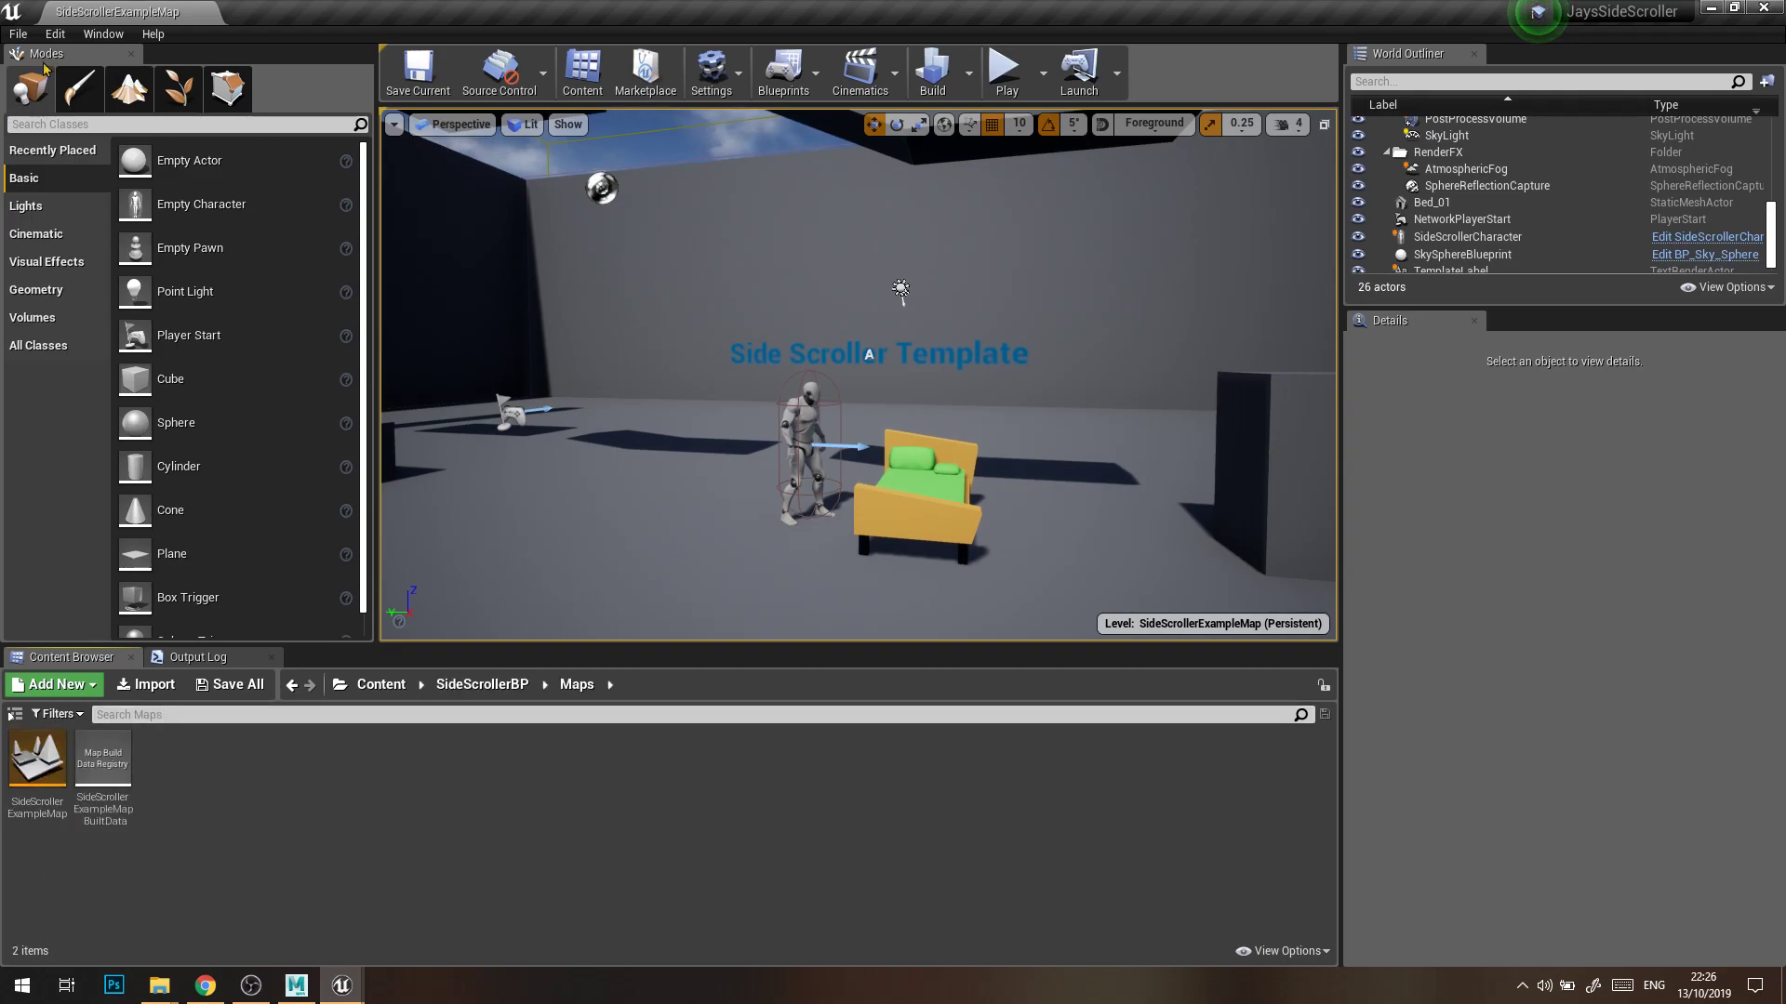
right_drag(800, 480, 814, 535)
key(s)
key(w)
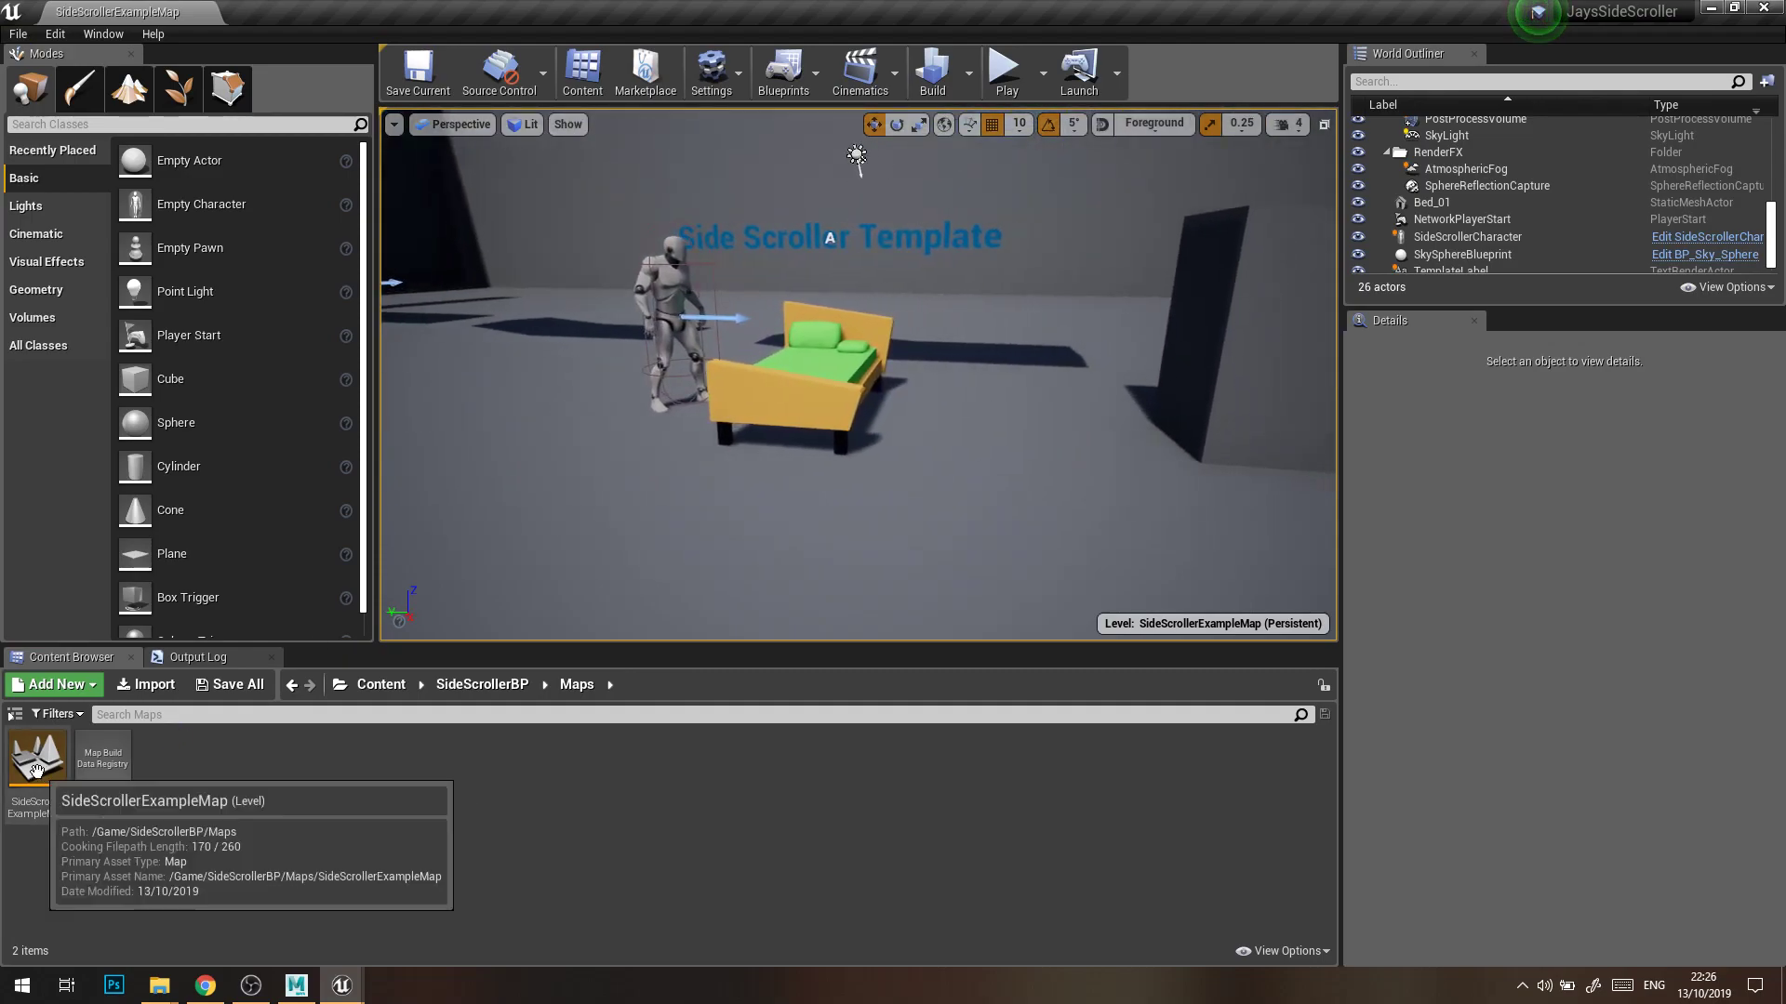
Duplicate SideScrollerExampleMap as Jays2ndMap, and open the copy without saving the pending content
right_click(36, 769)
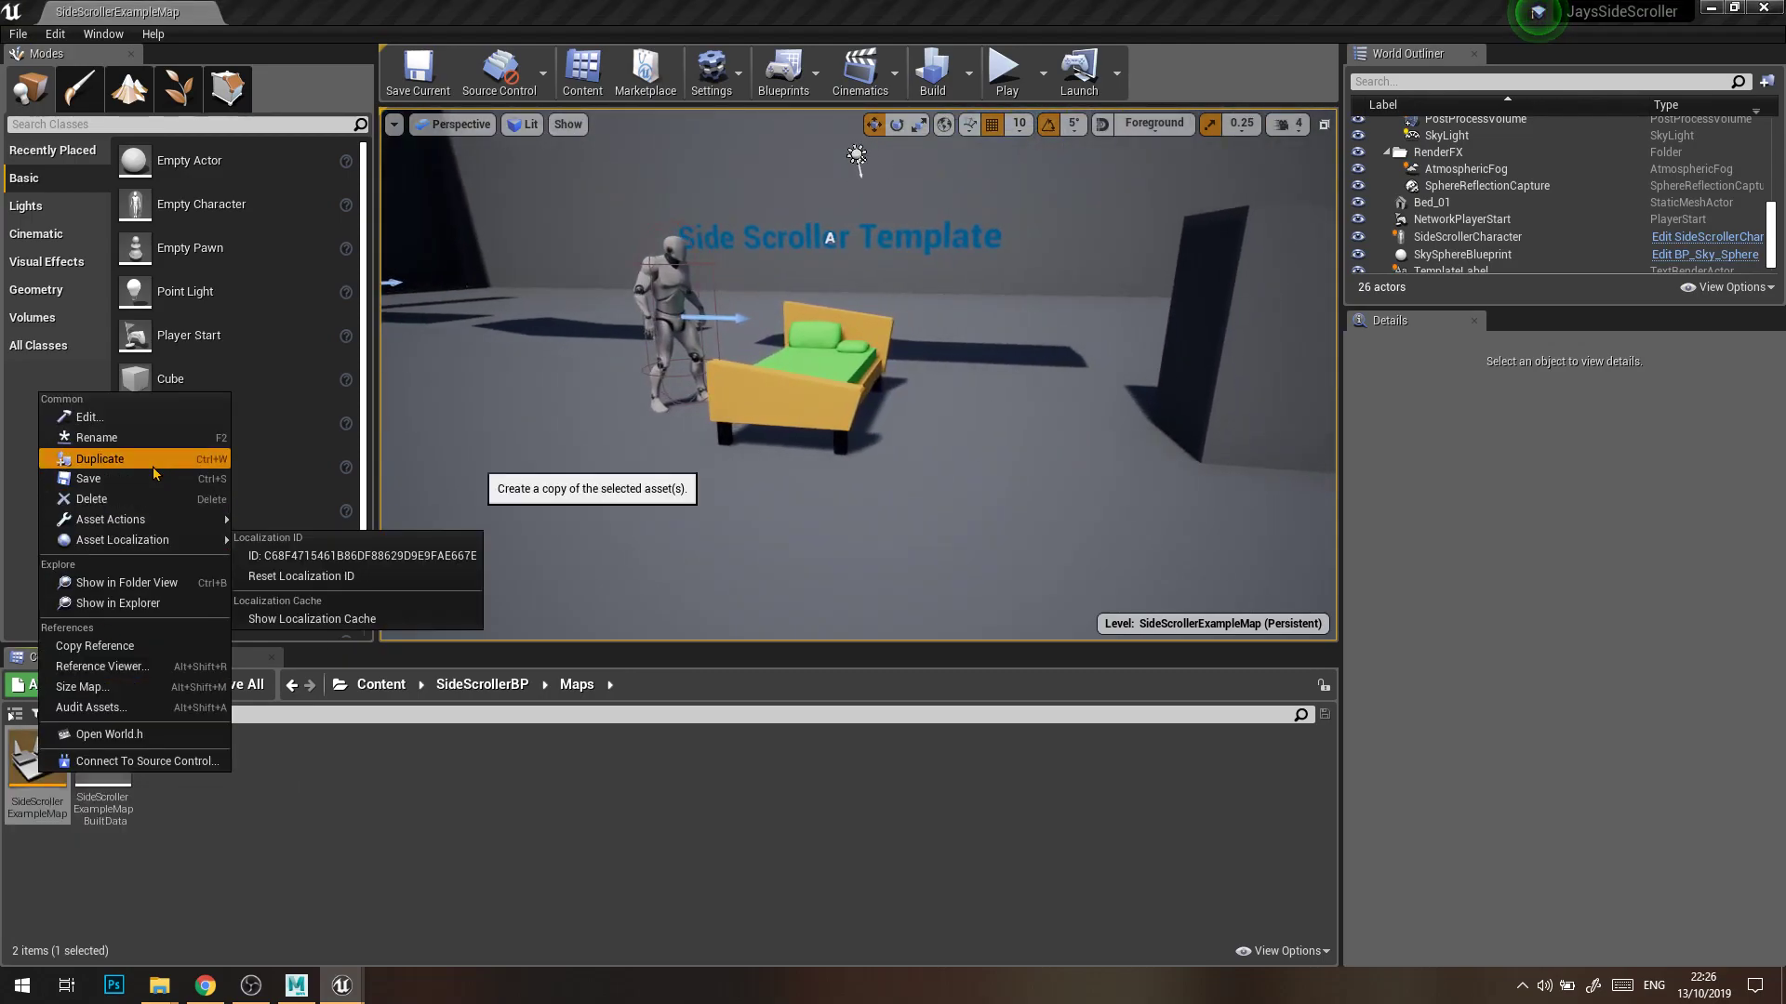
click(100, 458)
text(Jays')
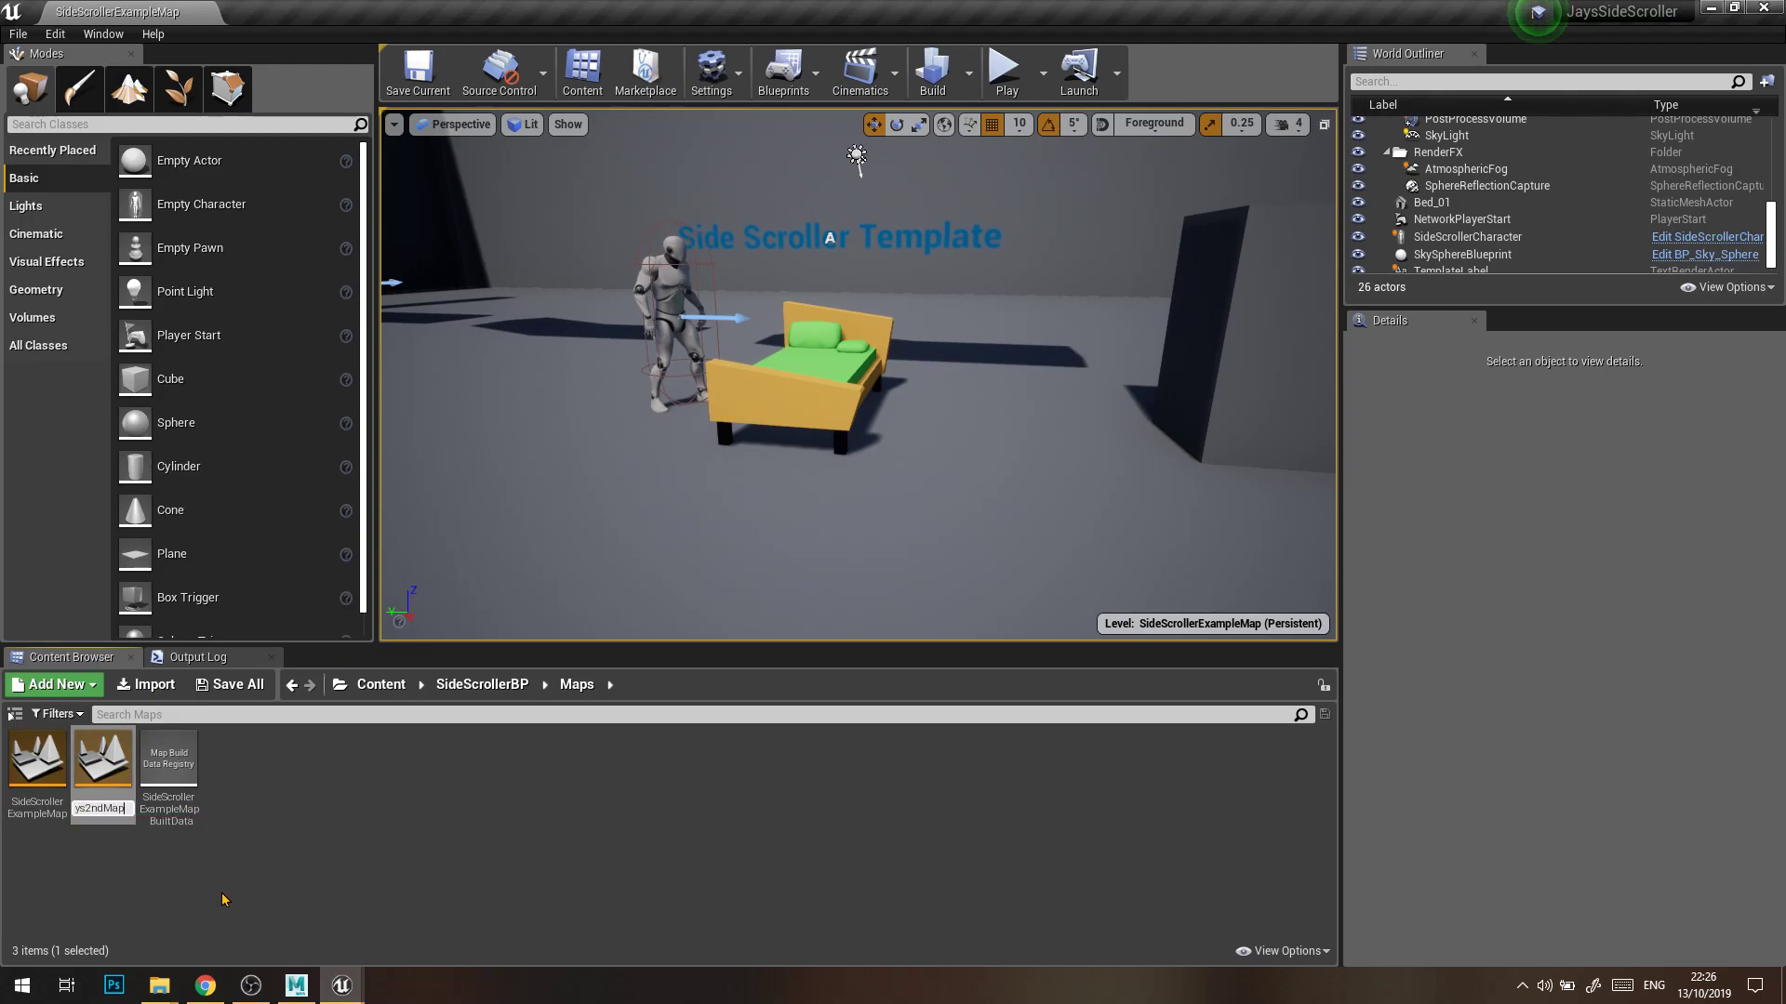
text(2ndMap)
key(Return)
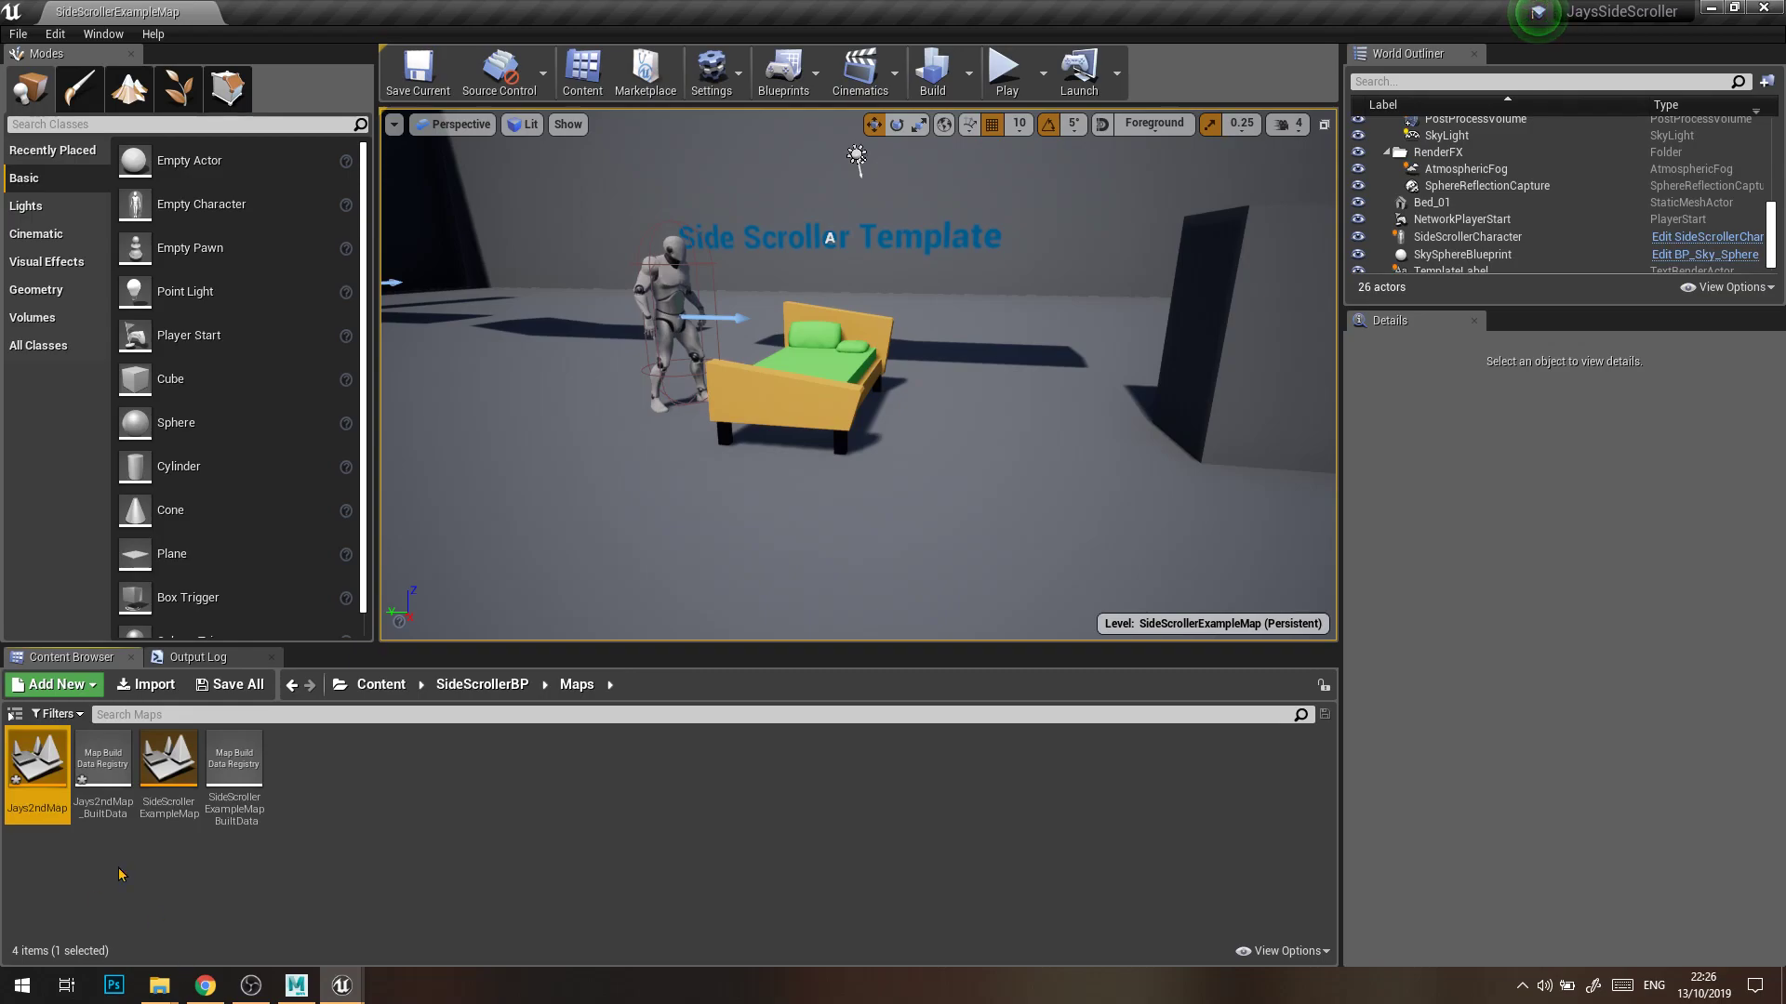
double_click(32, 749)
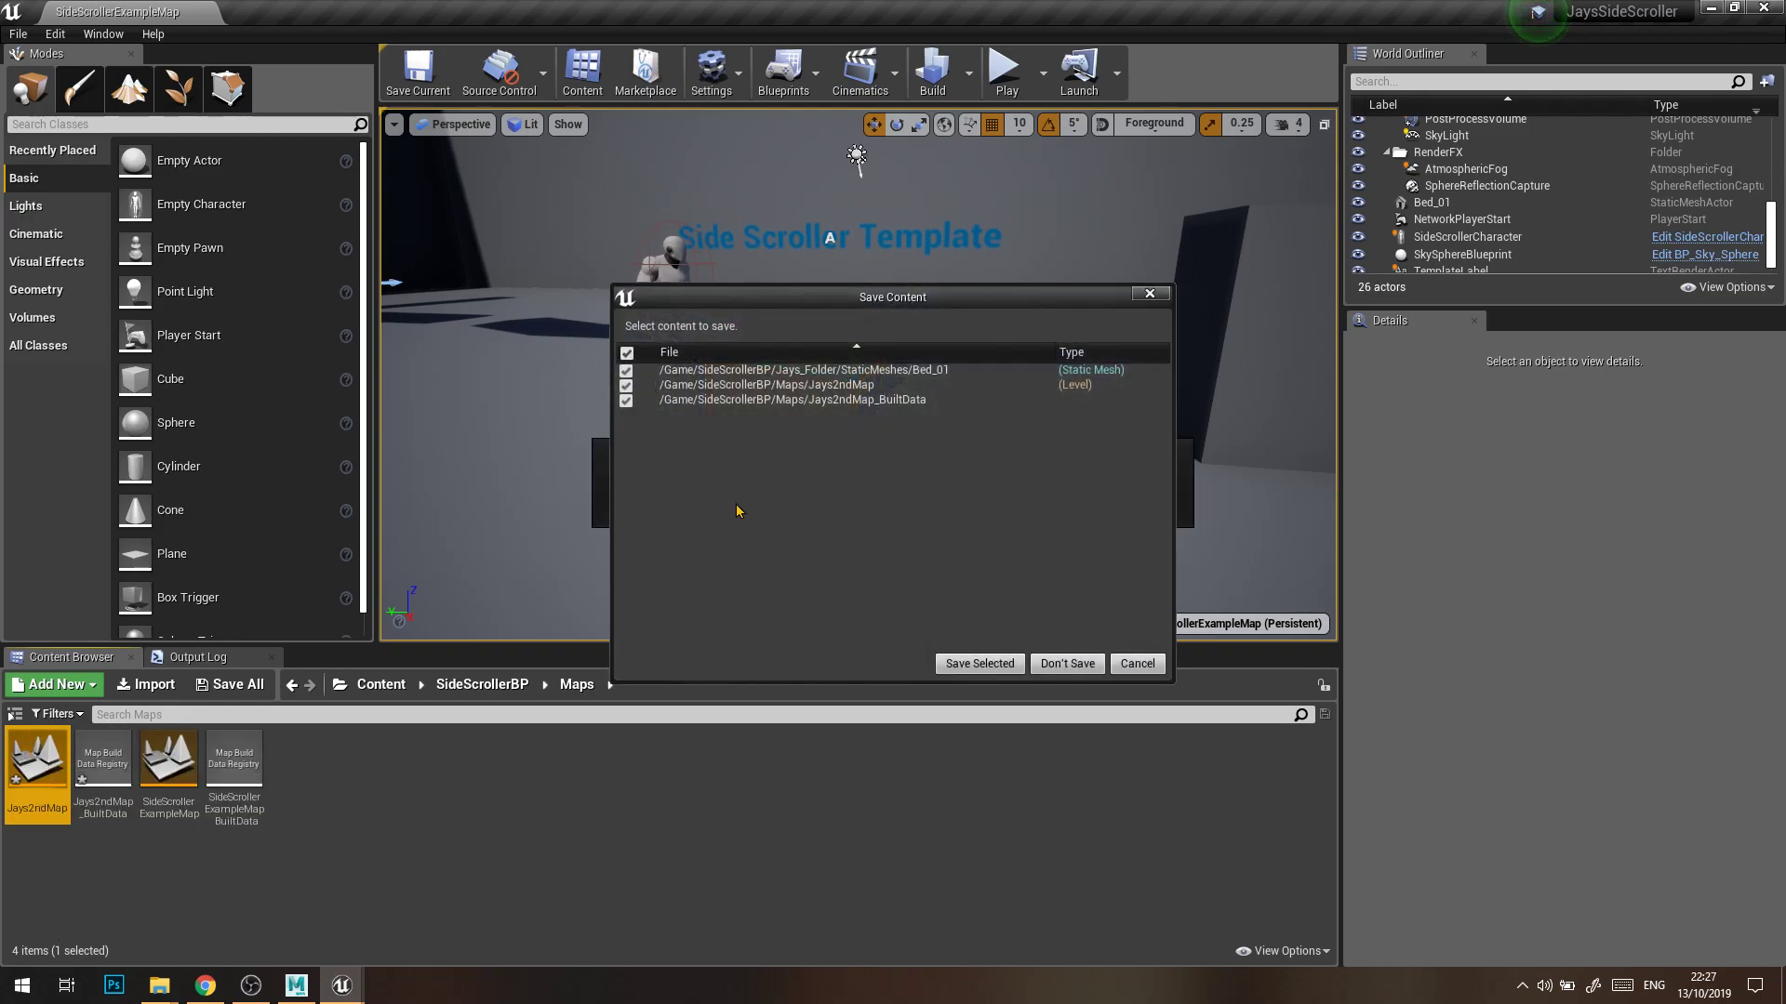
click(1061, 664)
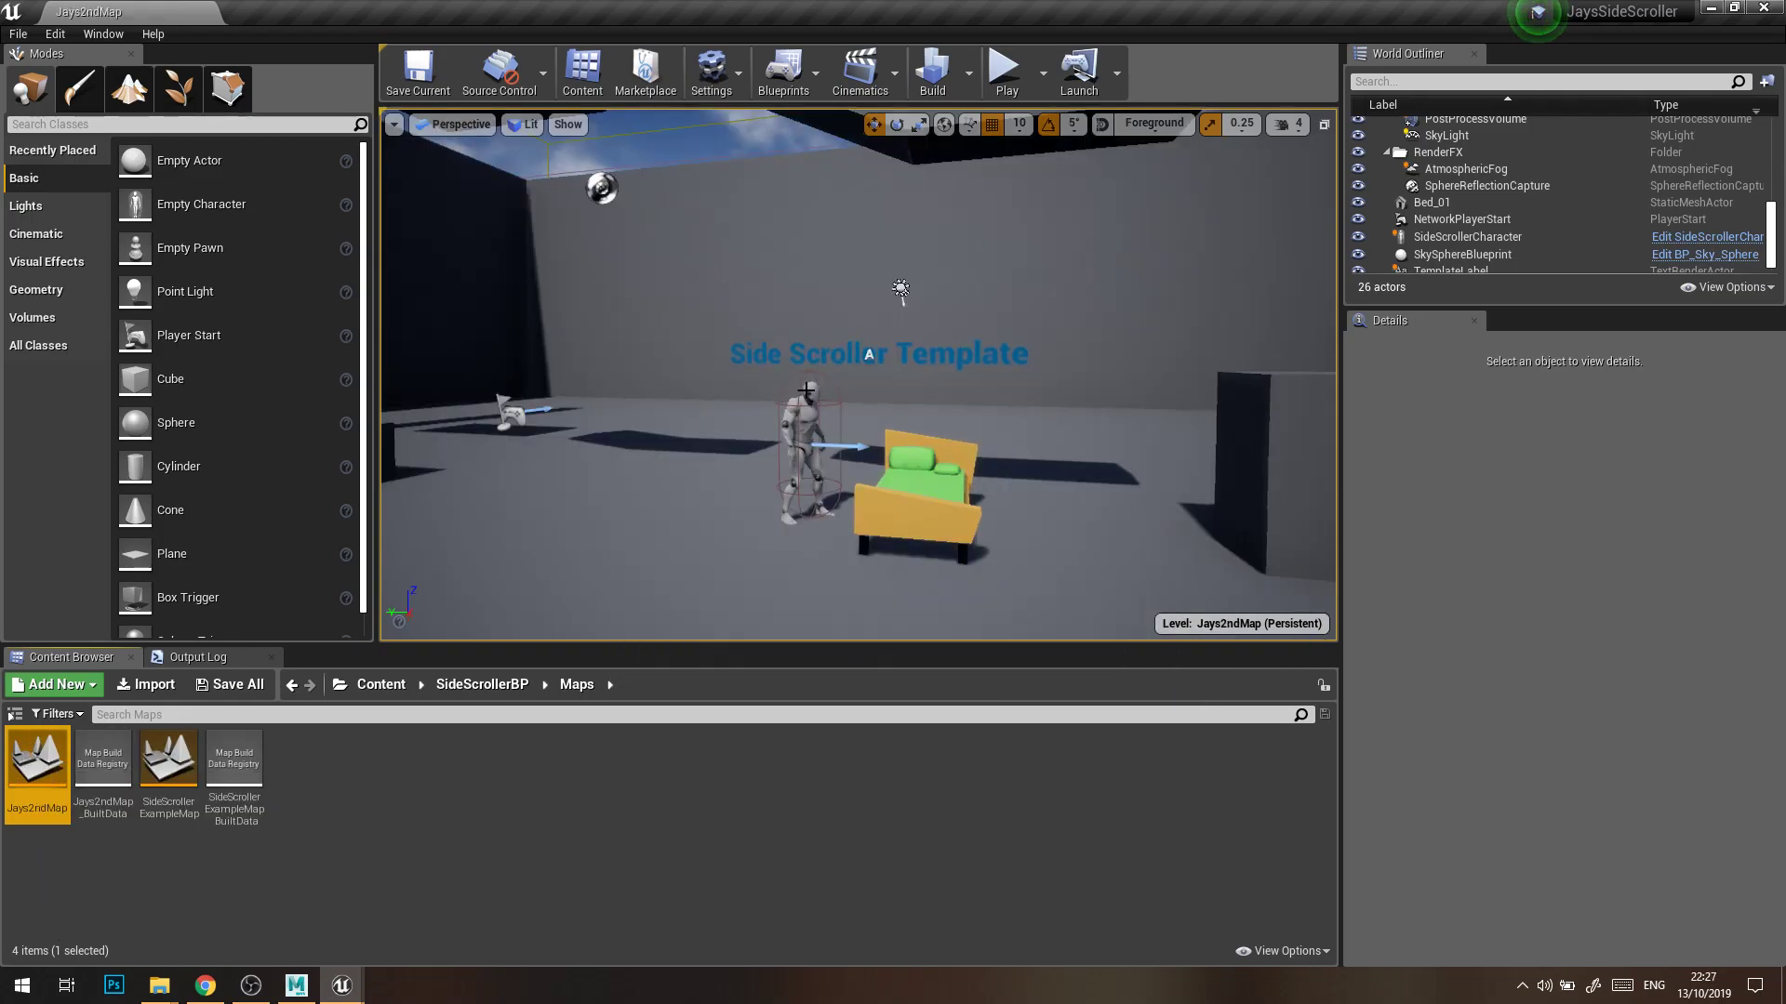
Duplicate the bed five times to form a floor row of three and a raised row of three, and save the level
alt+drag(856, 409, 911, 444)
click(824, 441)
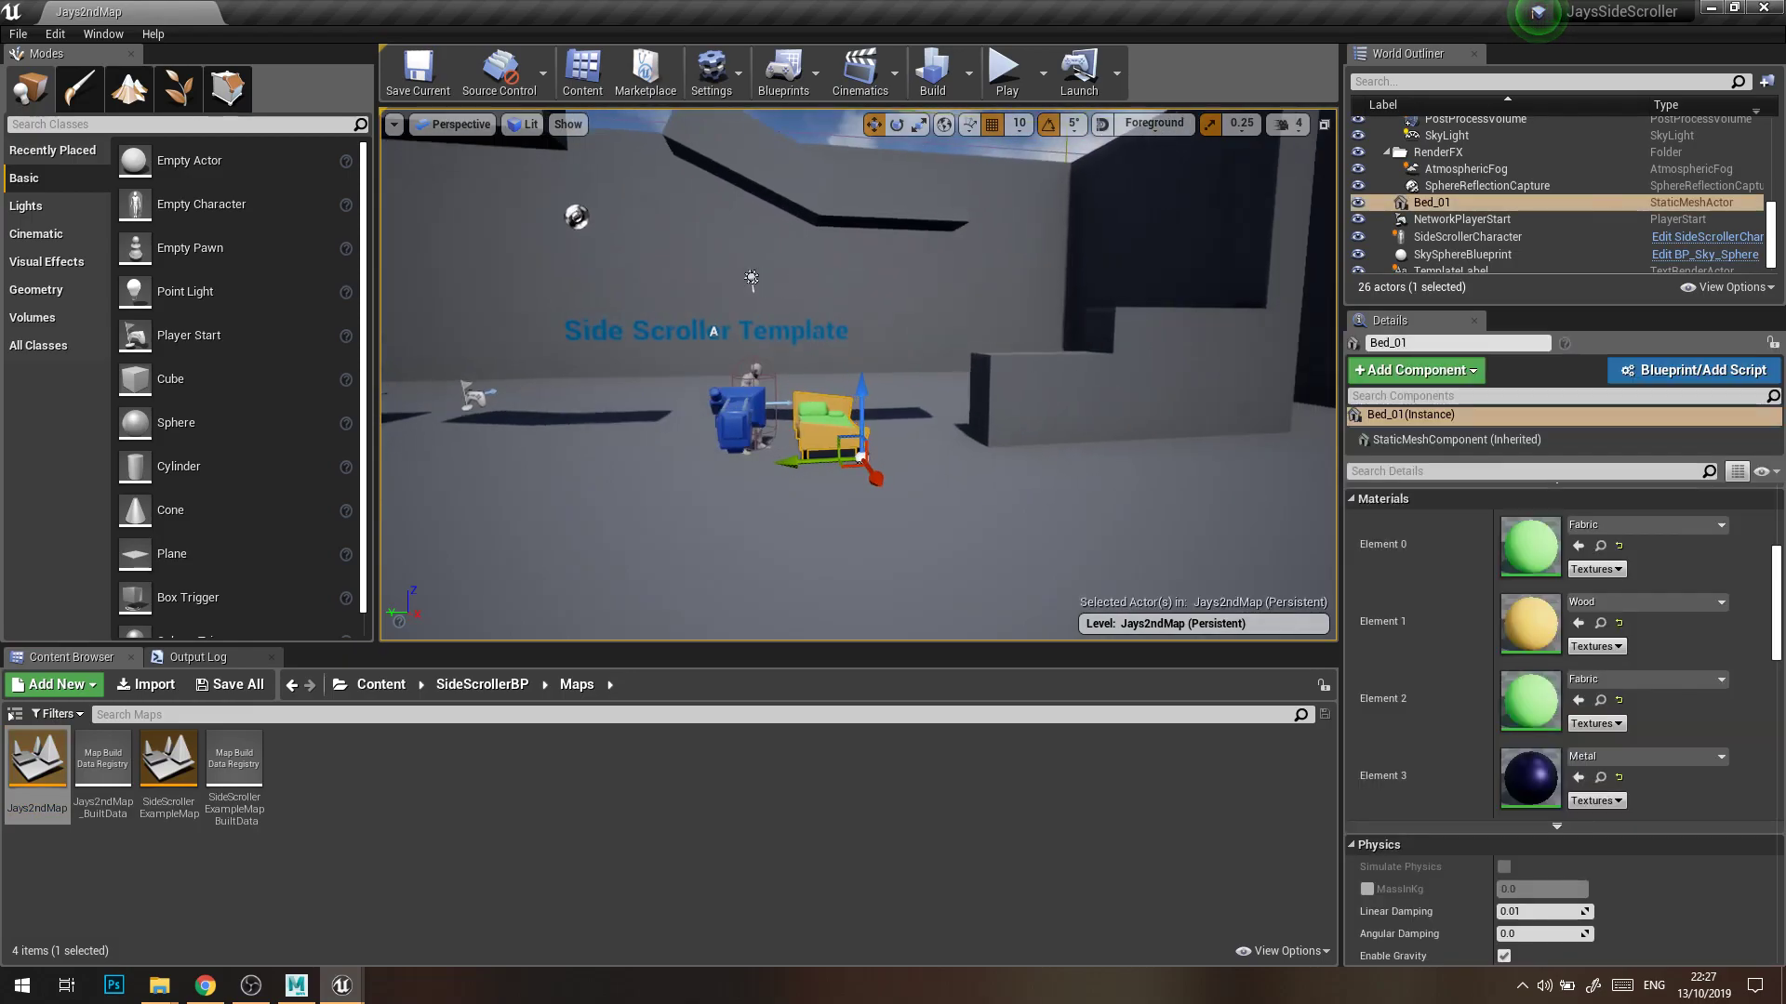
alt+drag(793, 467, 933, 488)
alt+drag(1009, 405, 1029, 371)
alt+middle_drag(1028, 371, 837, 370)
alt+drag(831, 368, 885, 362)
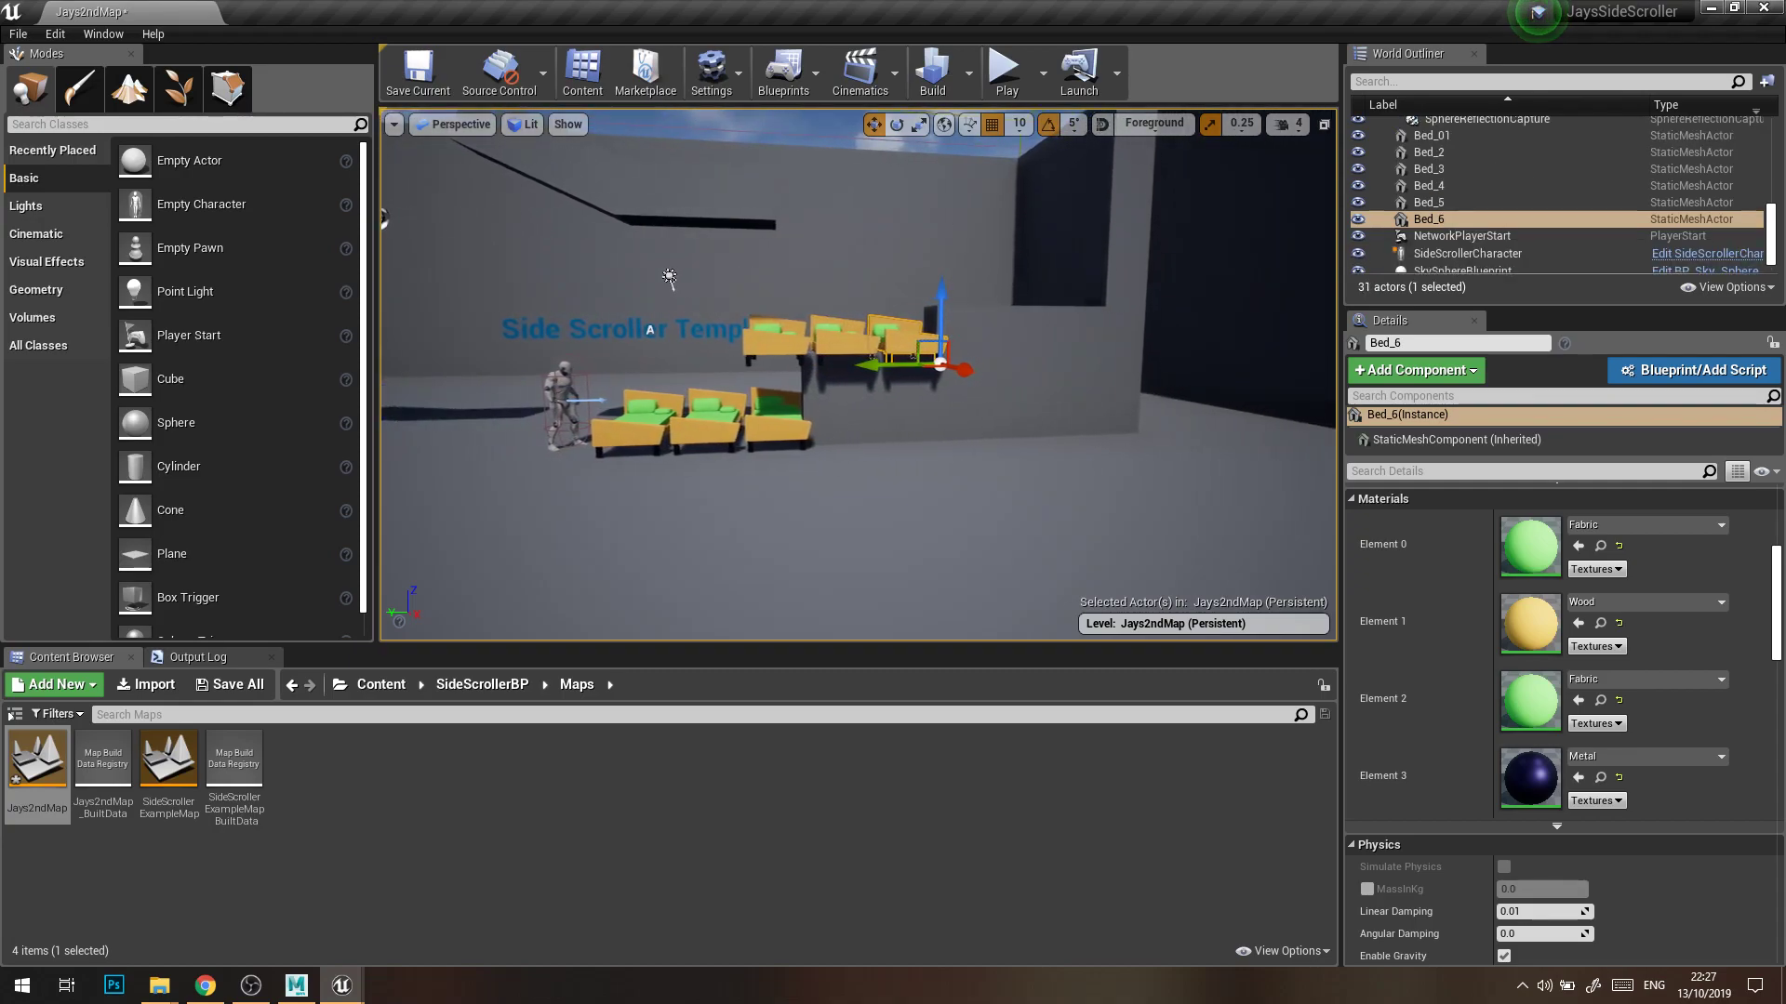
alt+middle_drag(885, 362, 1044, 346)
alt+right_drag(1043, 346, 1144, 346)
alt+right_drag(772, 501, 661, 502)
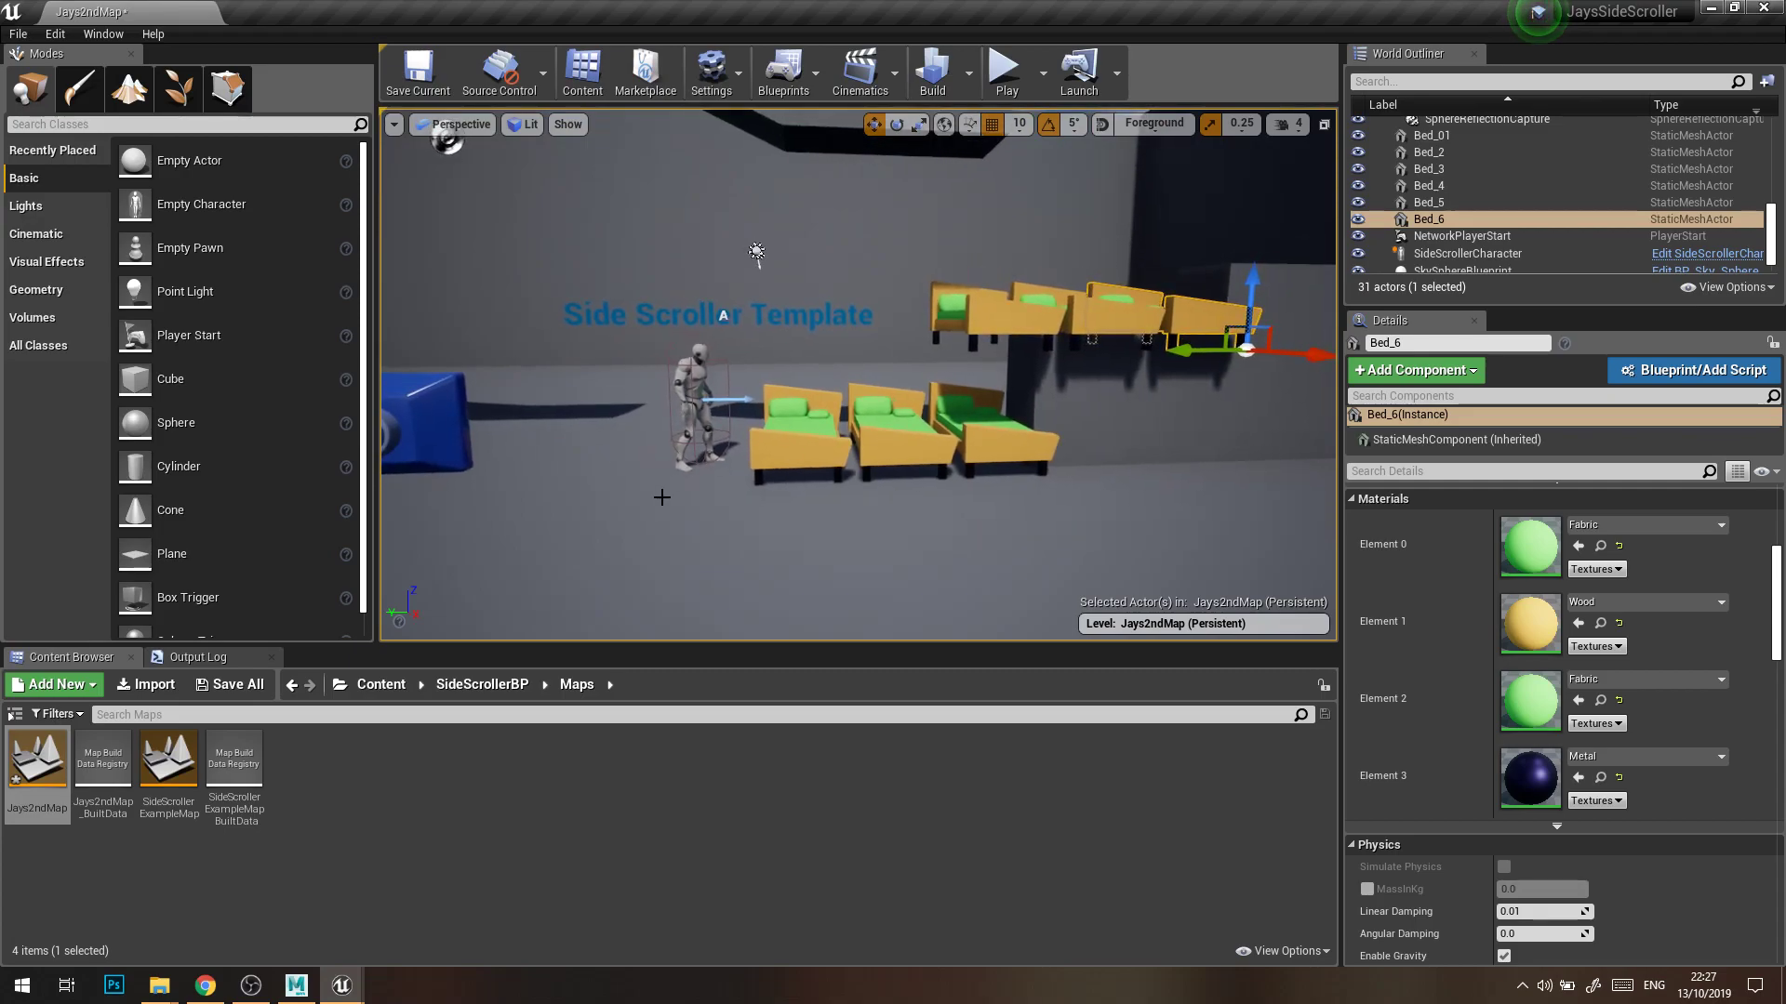
click(22, 35)
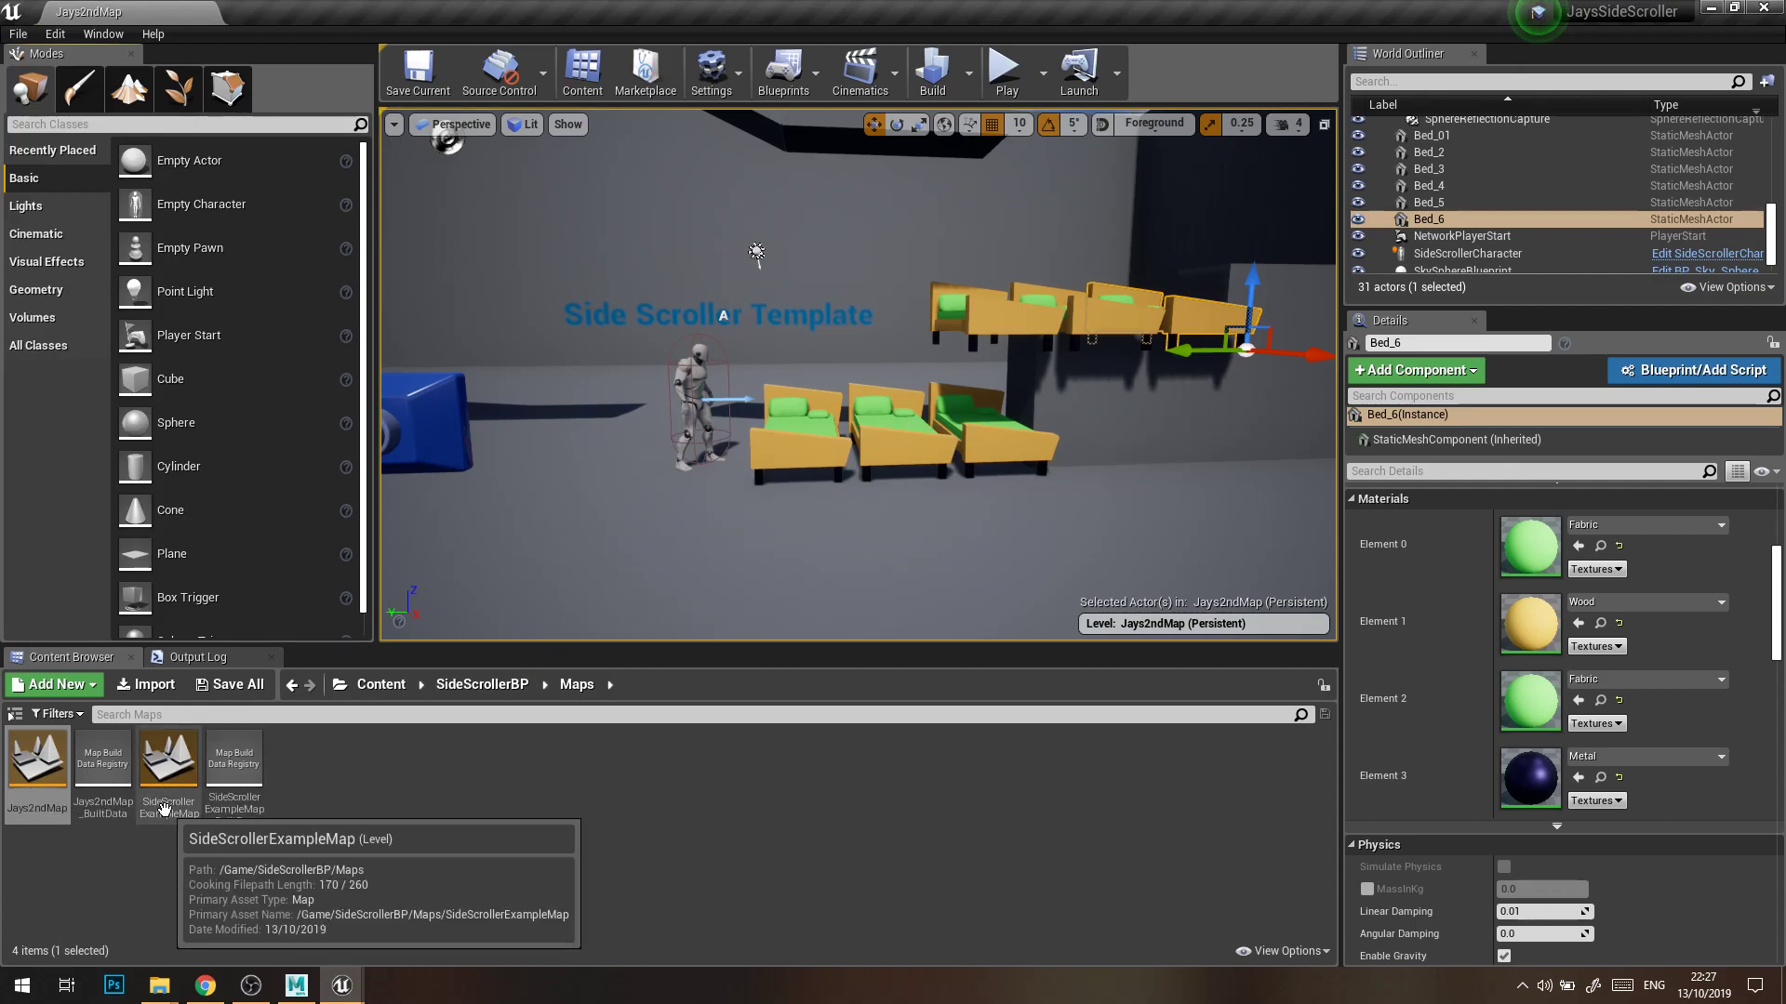
Open SideScrollerExampleMap to compare the two levels, and reopen Jays2ndMap
double_click(169, 777)
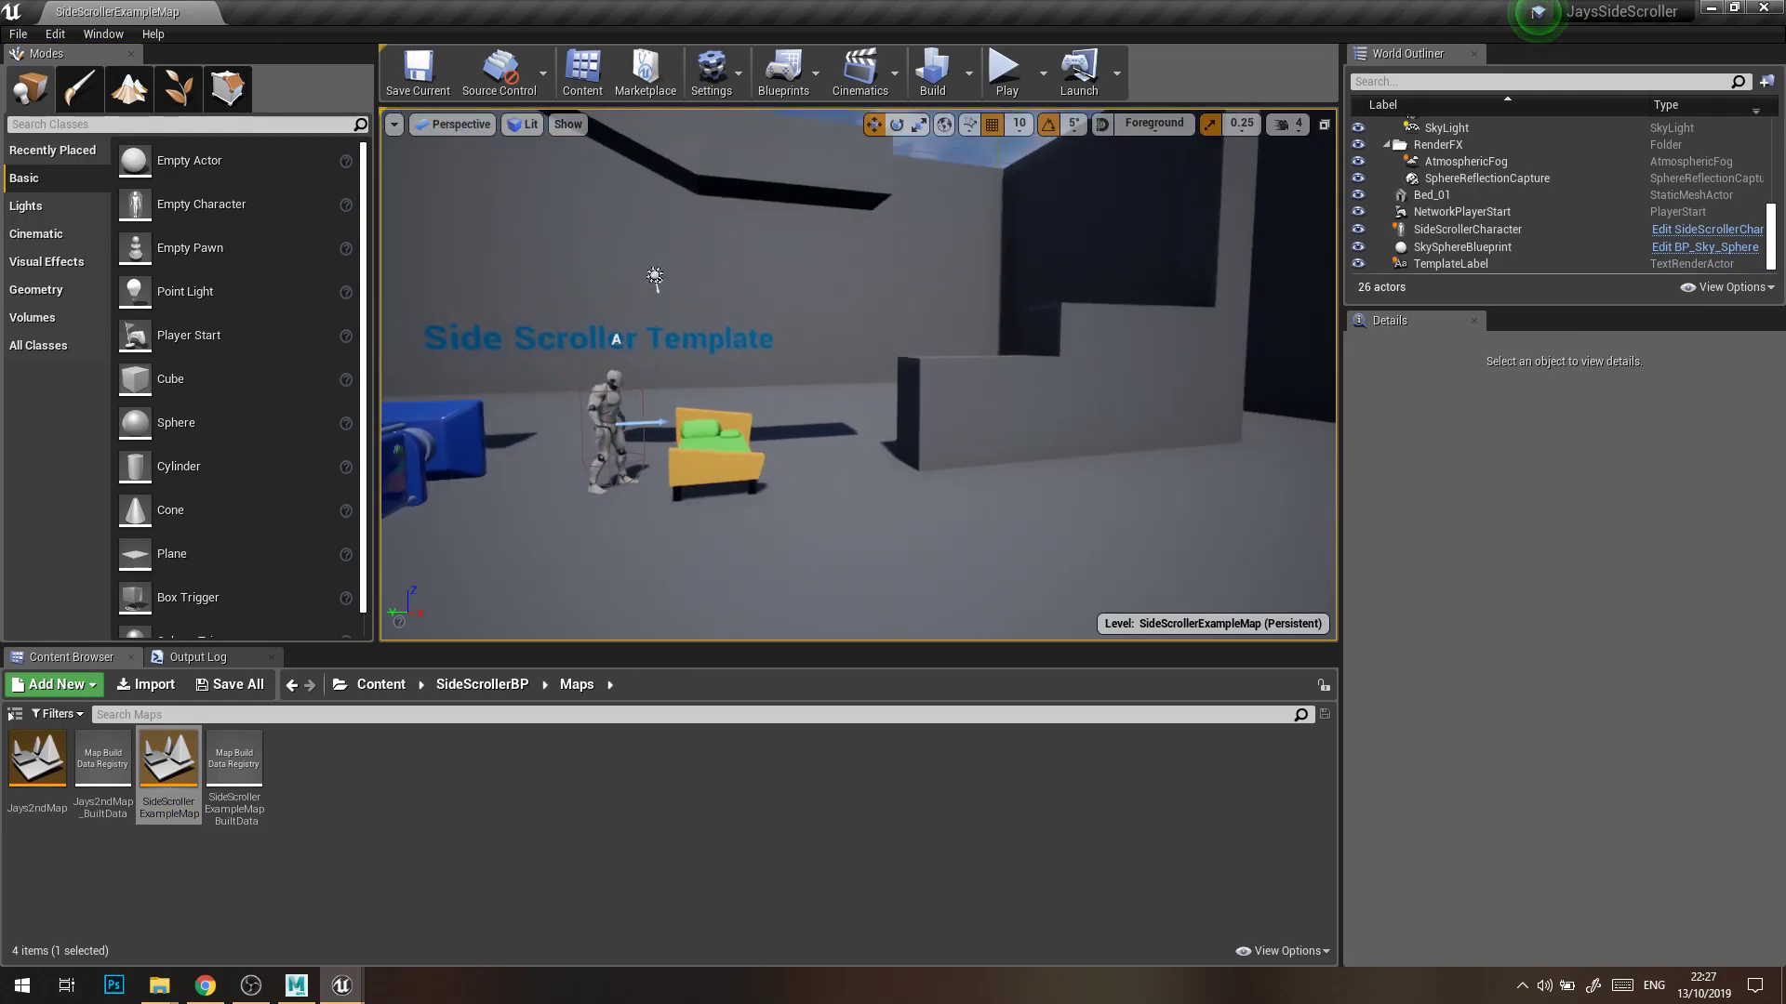
double_click(37, 758)
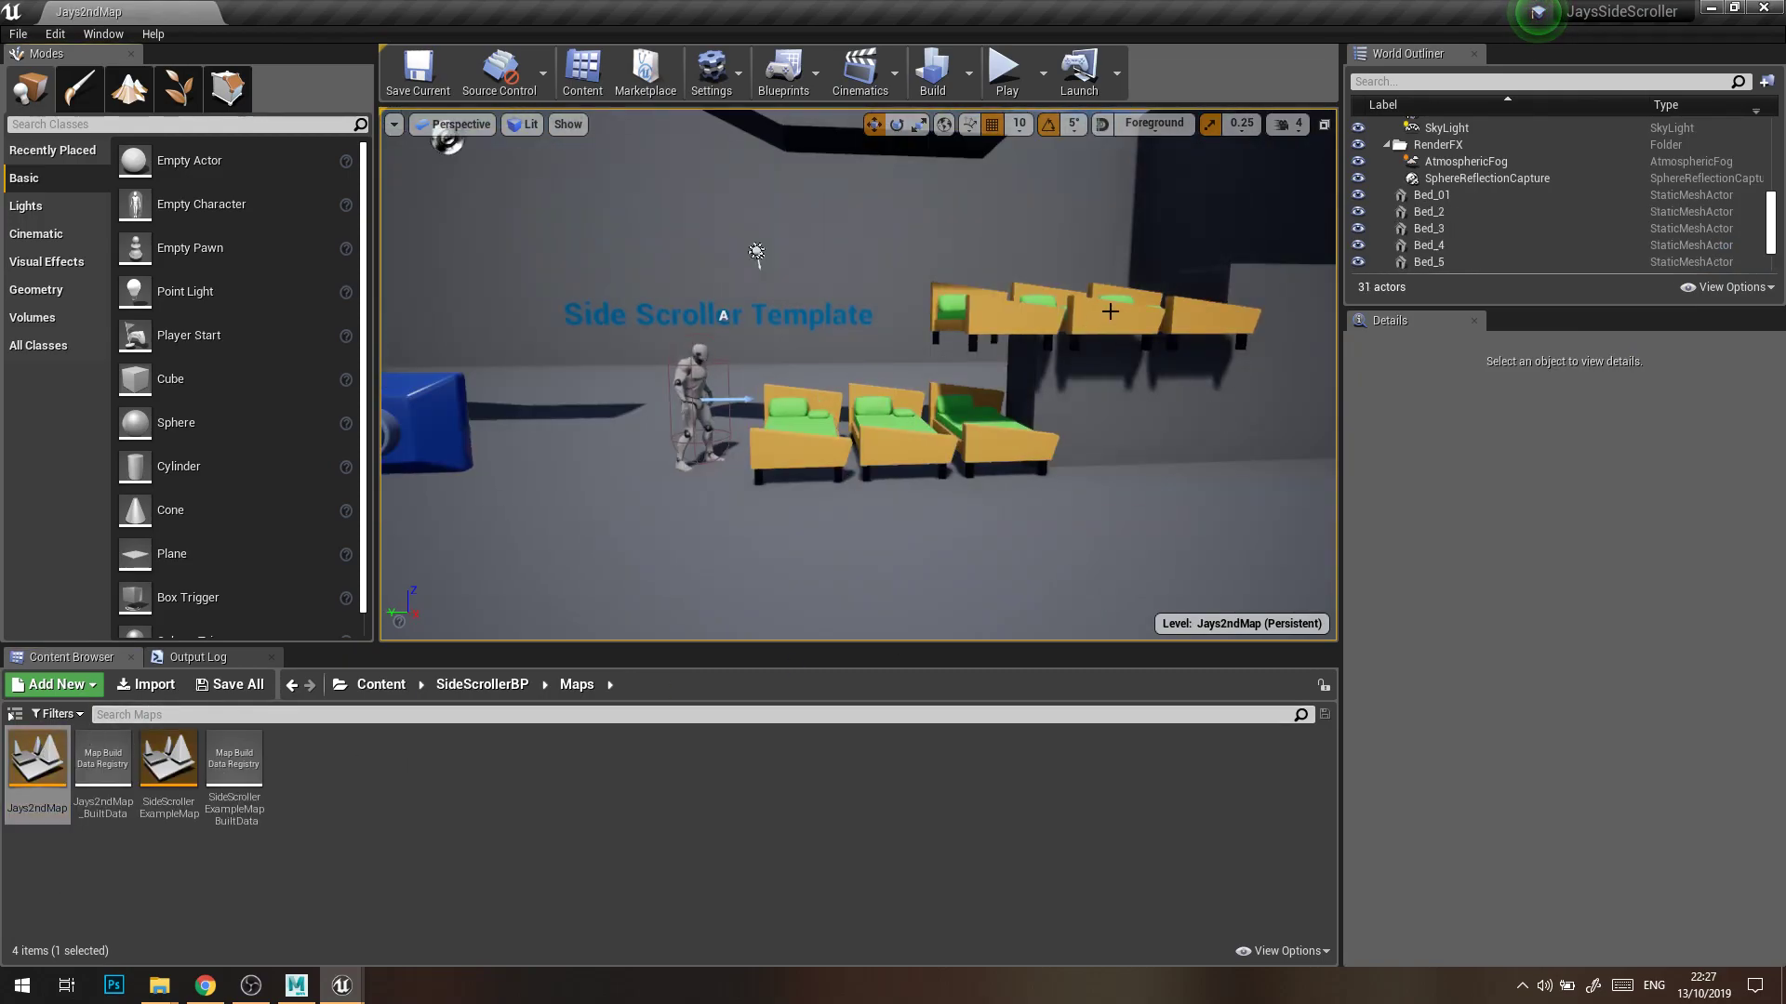
click(176, 777)
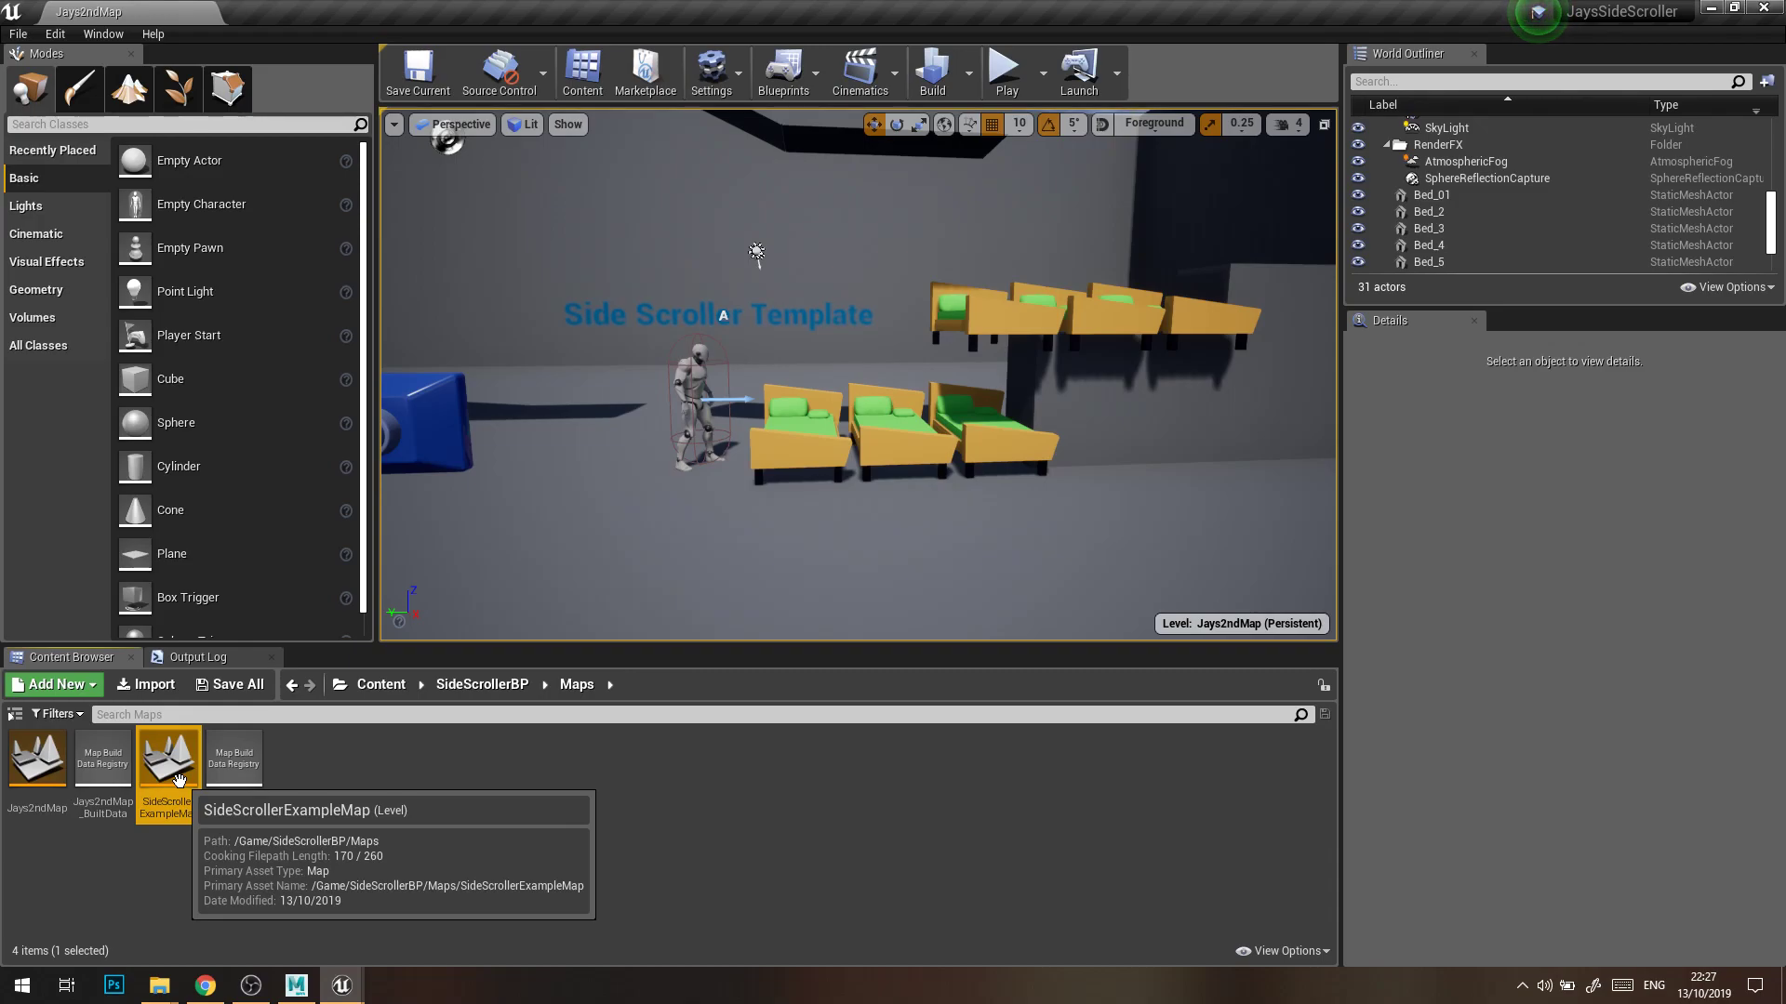
Create a folder named Materials inside the StaticMeshes folder of Jays_Folder
click(441, 690)
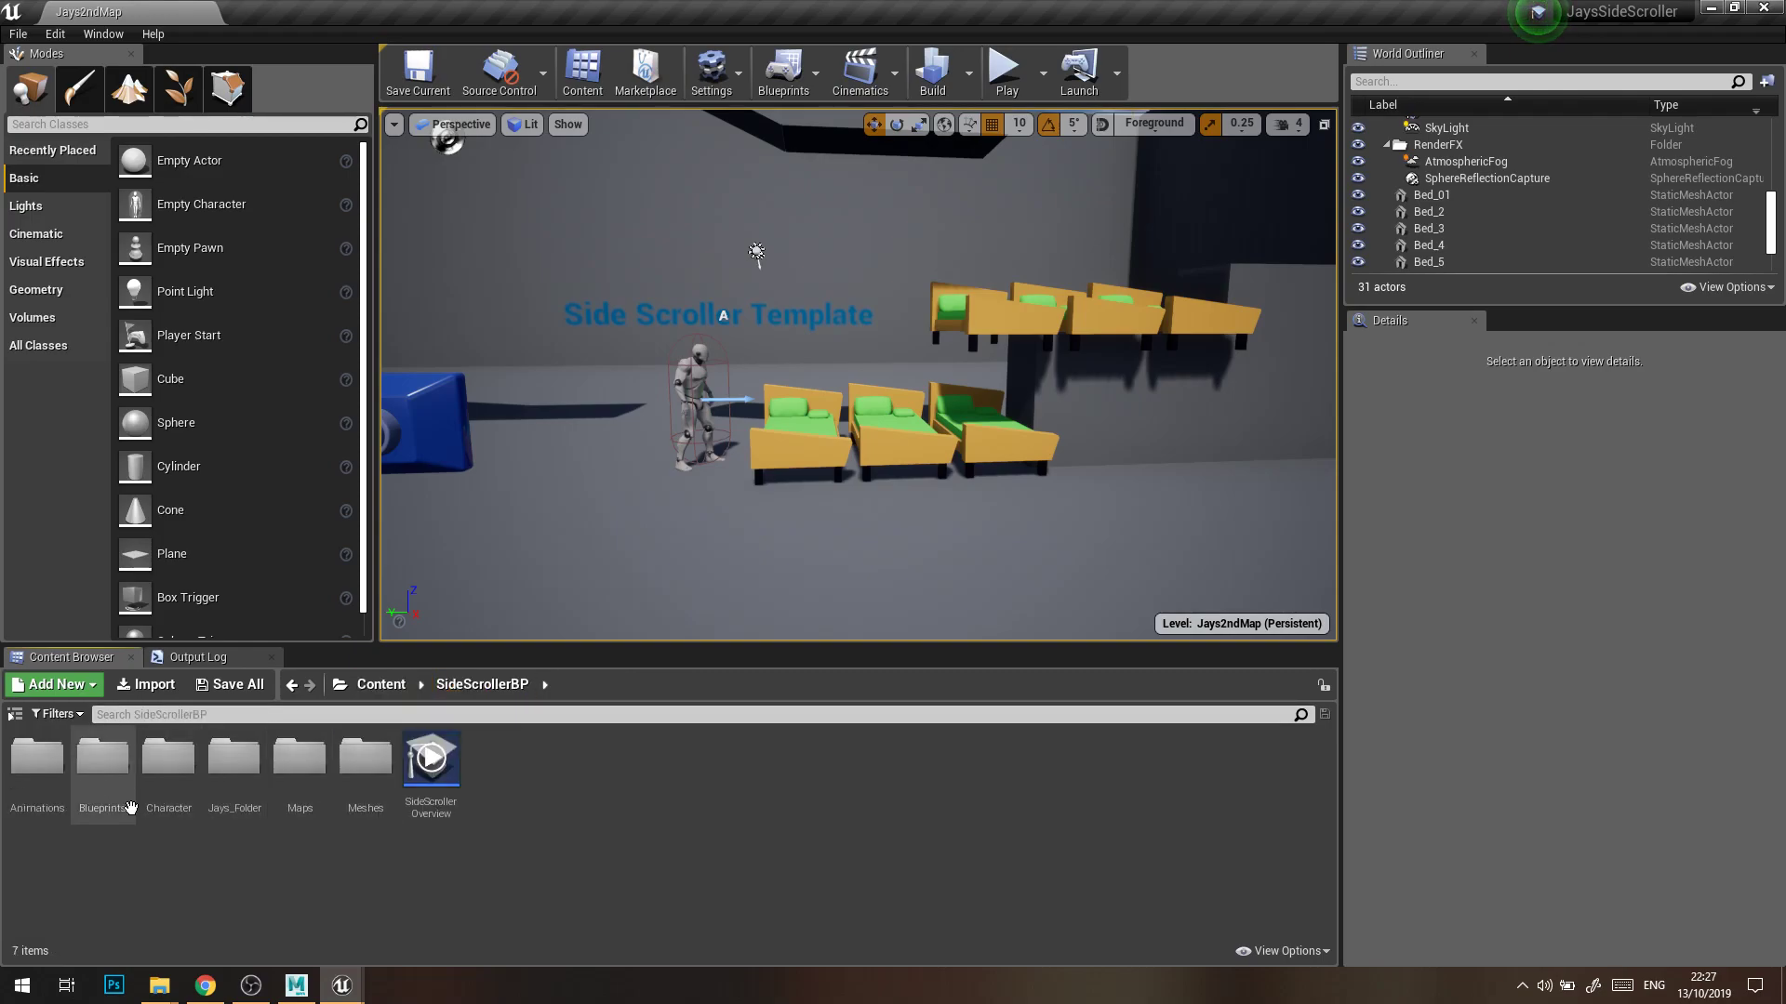
double_click(237, 755)
click(37, 767)
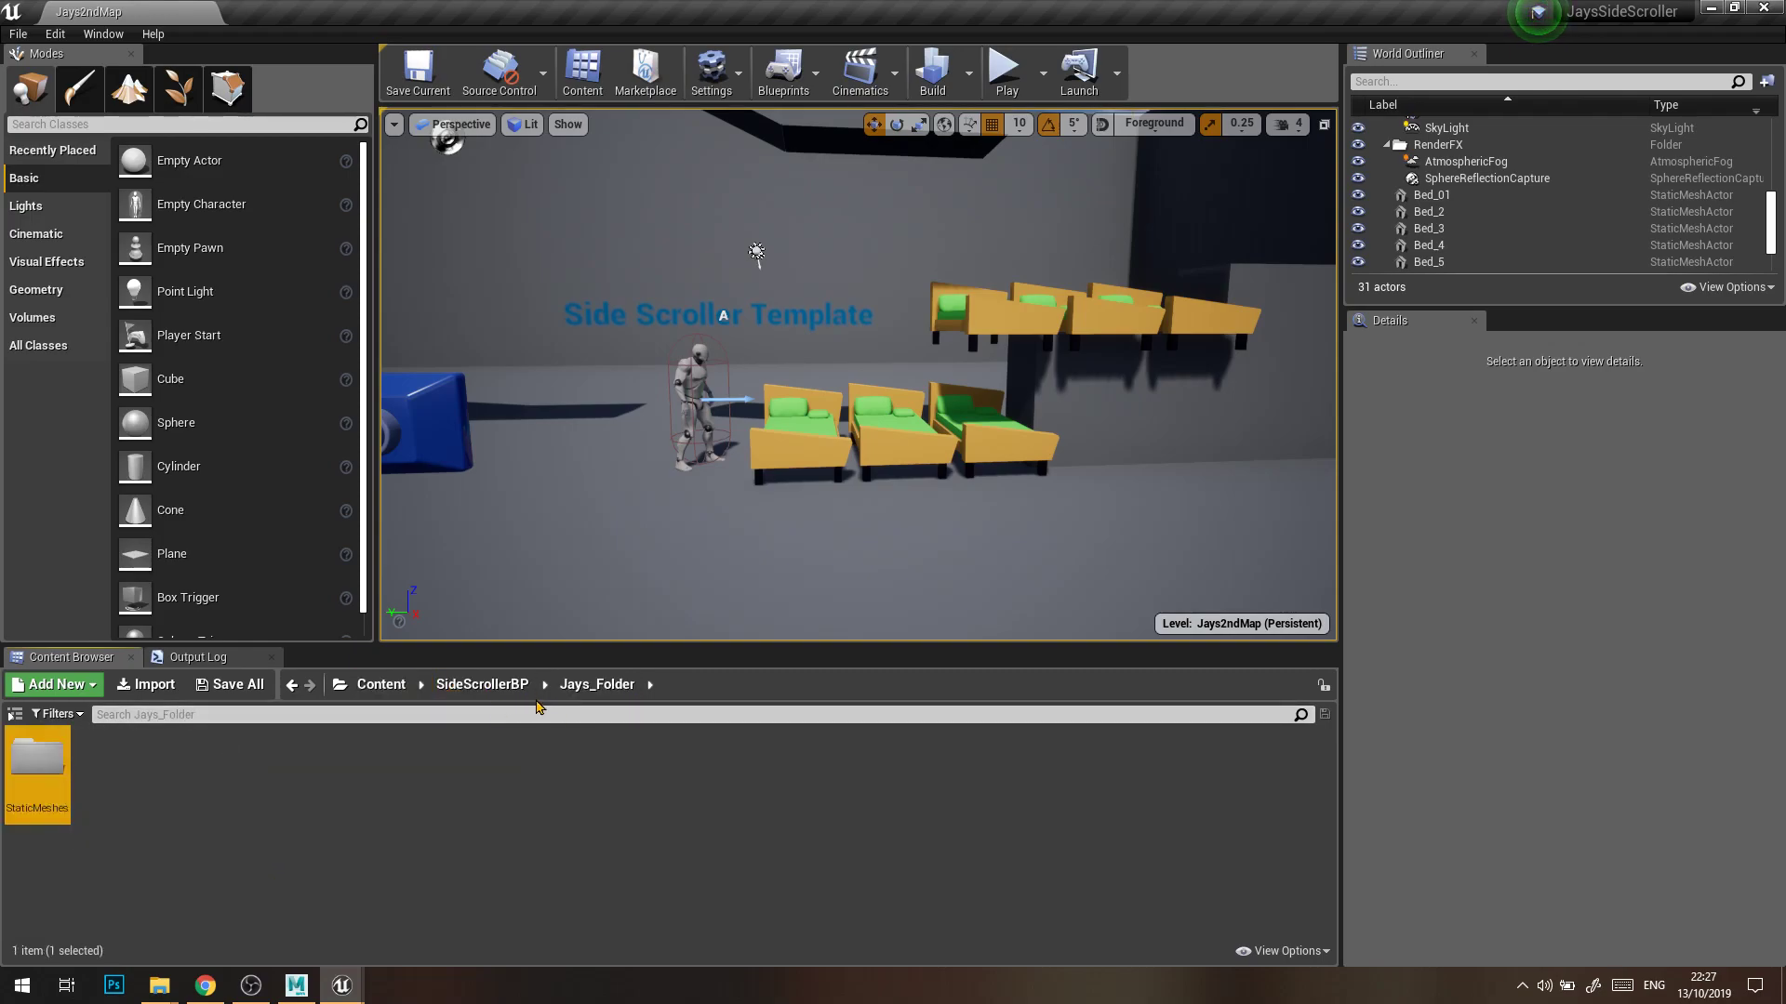
double_click(8, 784)
right_click(317, 781)
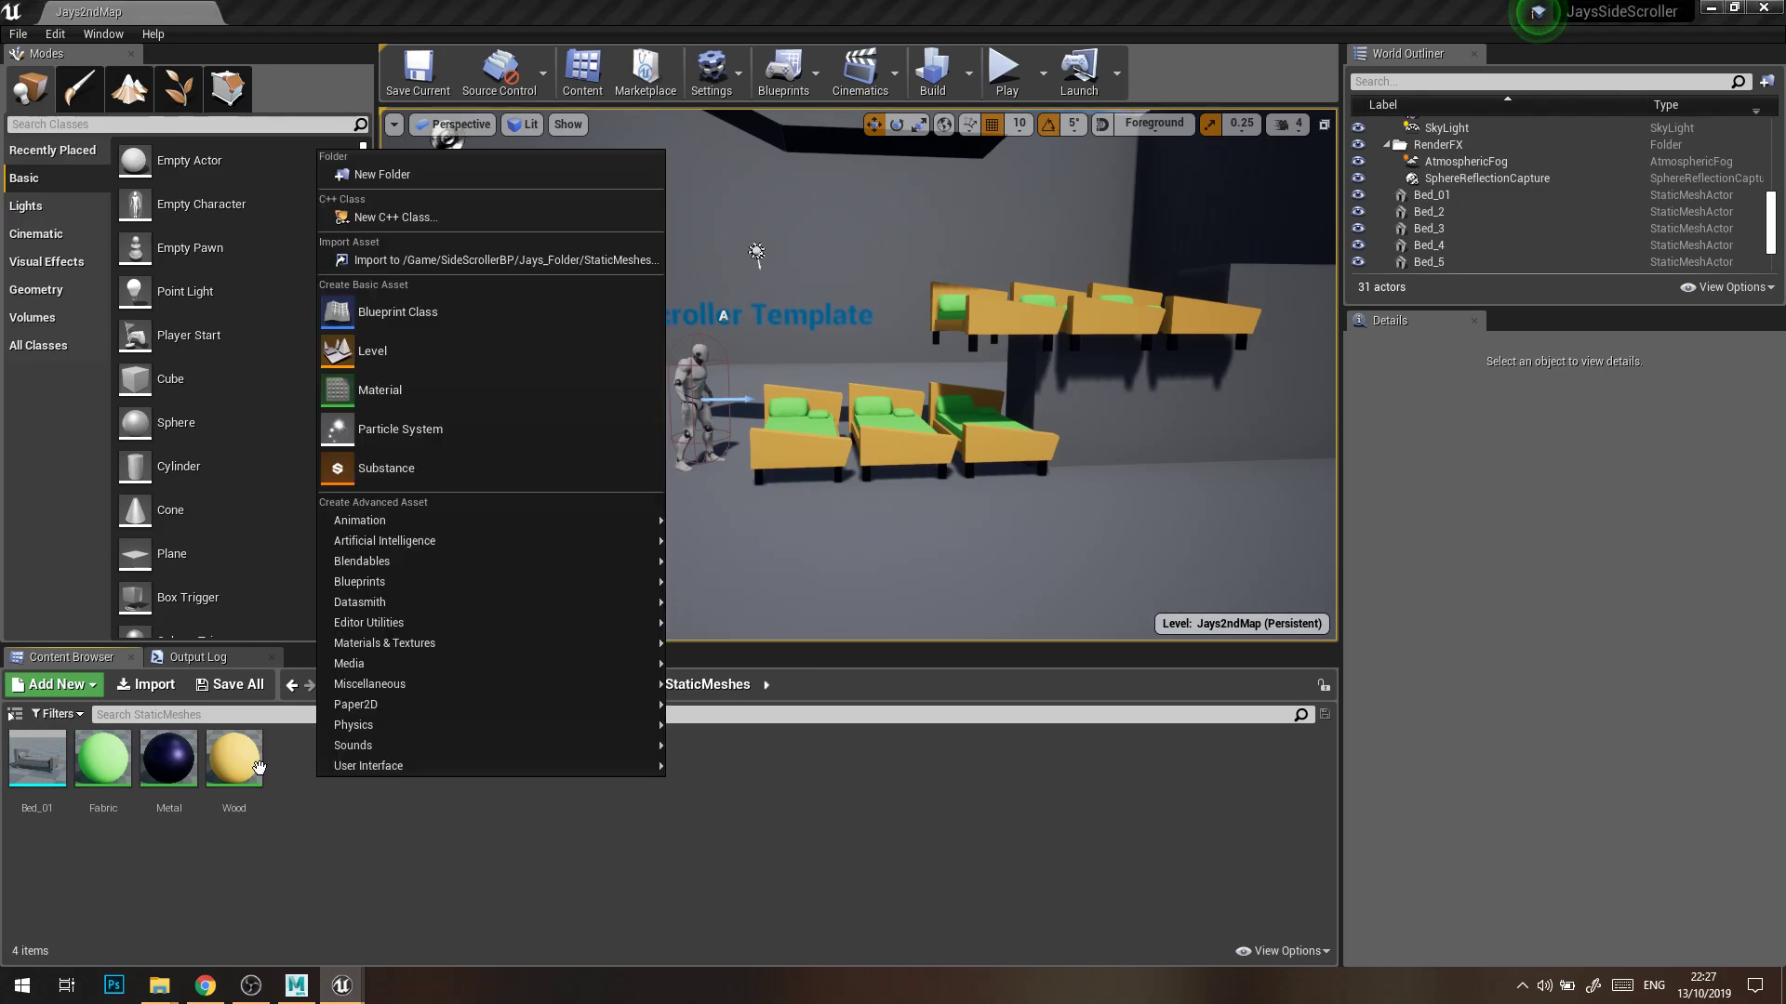
click(323, 797)
right_click(321, 765)
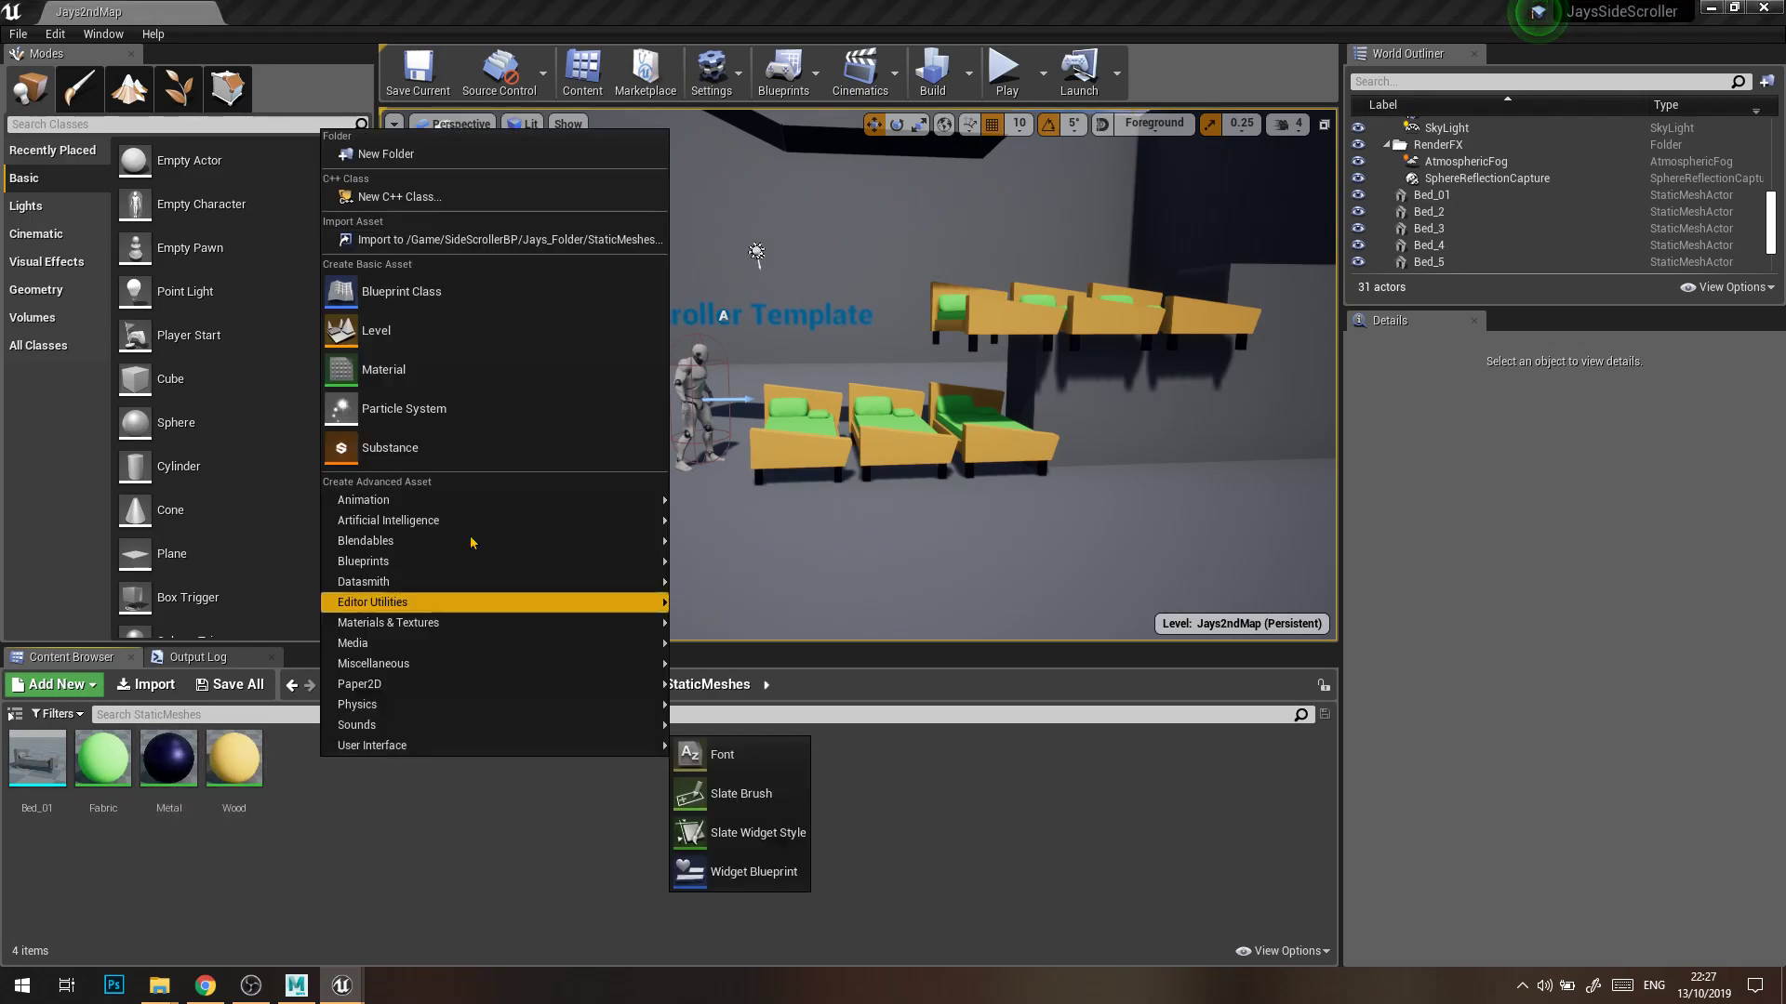
click(419, 153)
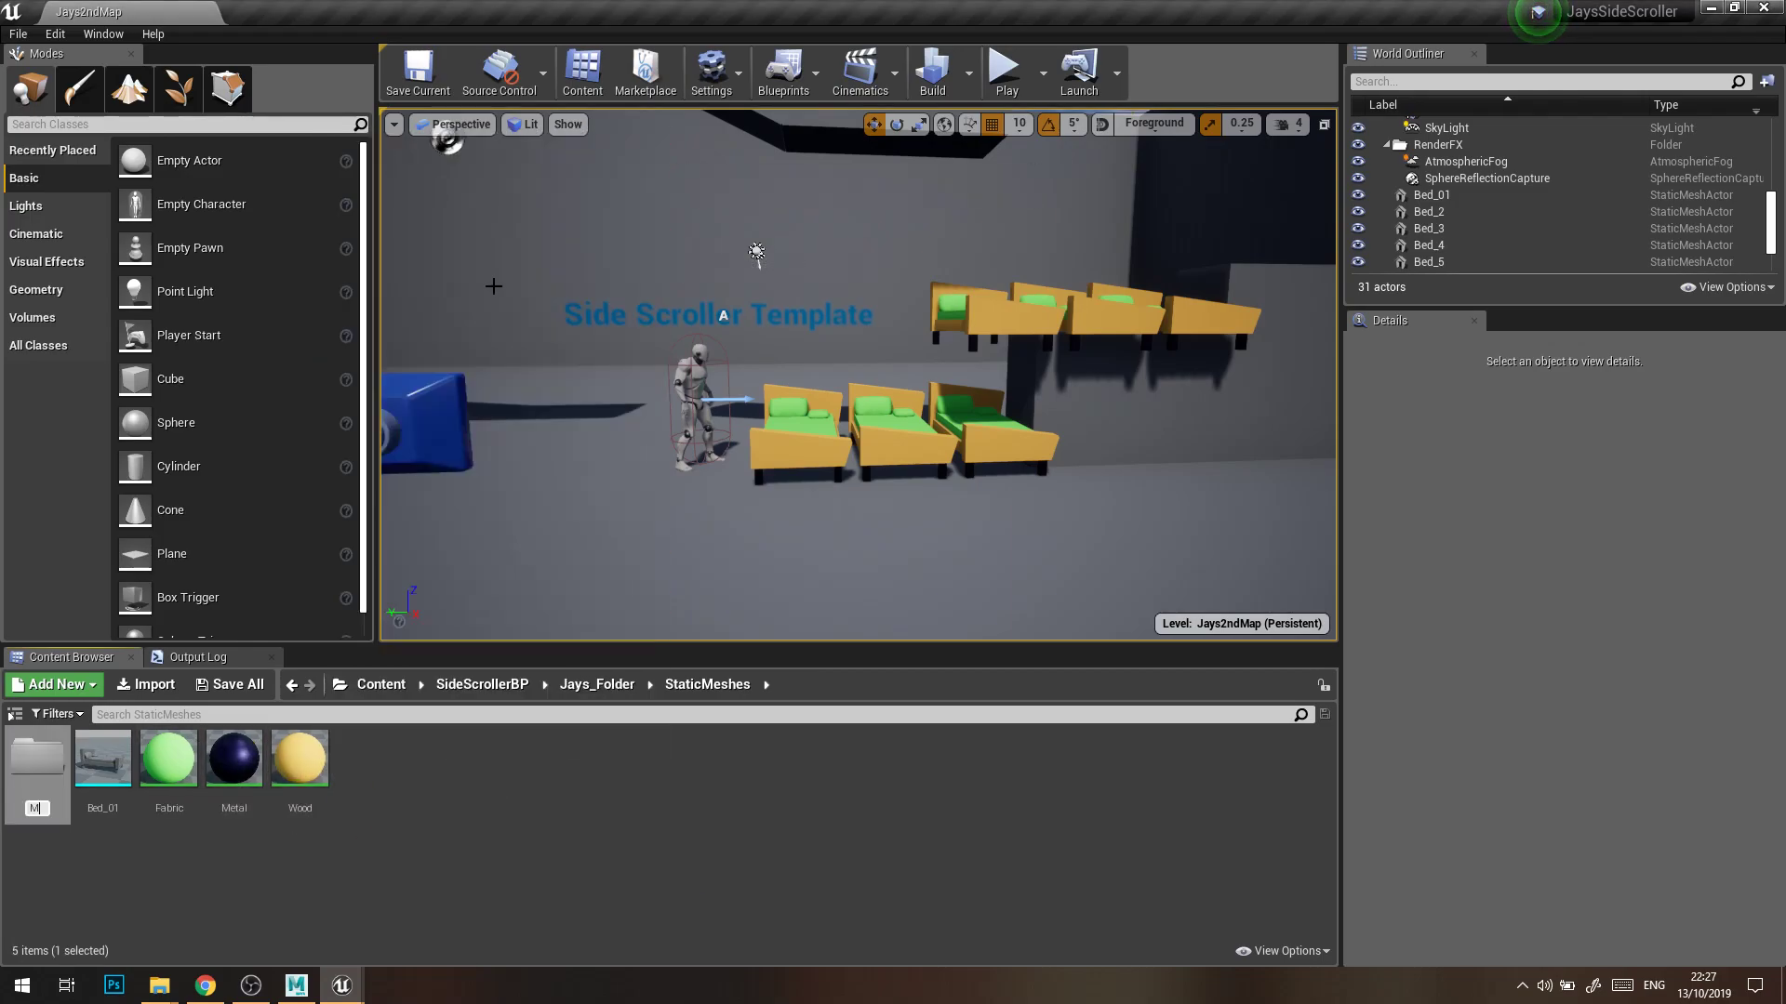
Move the Fabric, Metal and Wood materials into the Materials folder
click(299, 758)
shift+click(168, 758)
drag(168, 758, 44, 775)
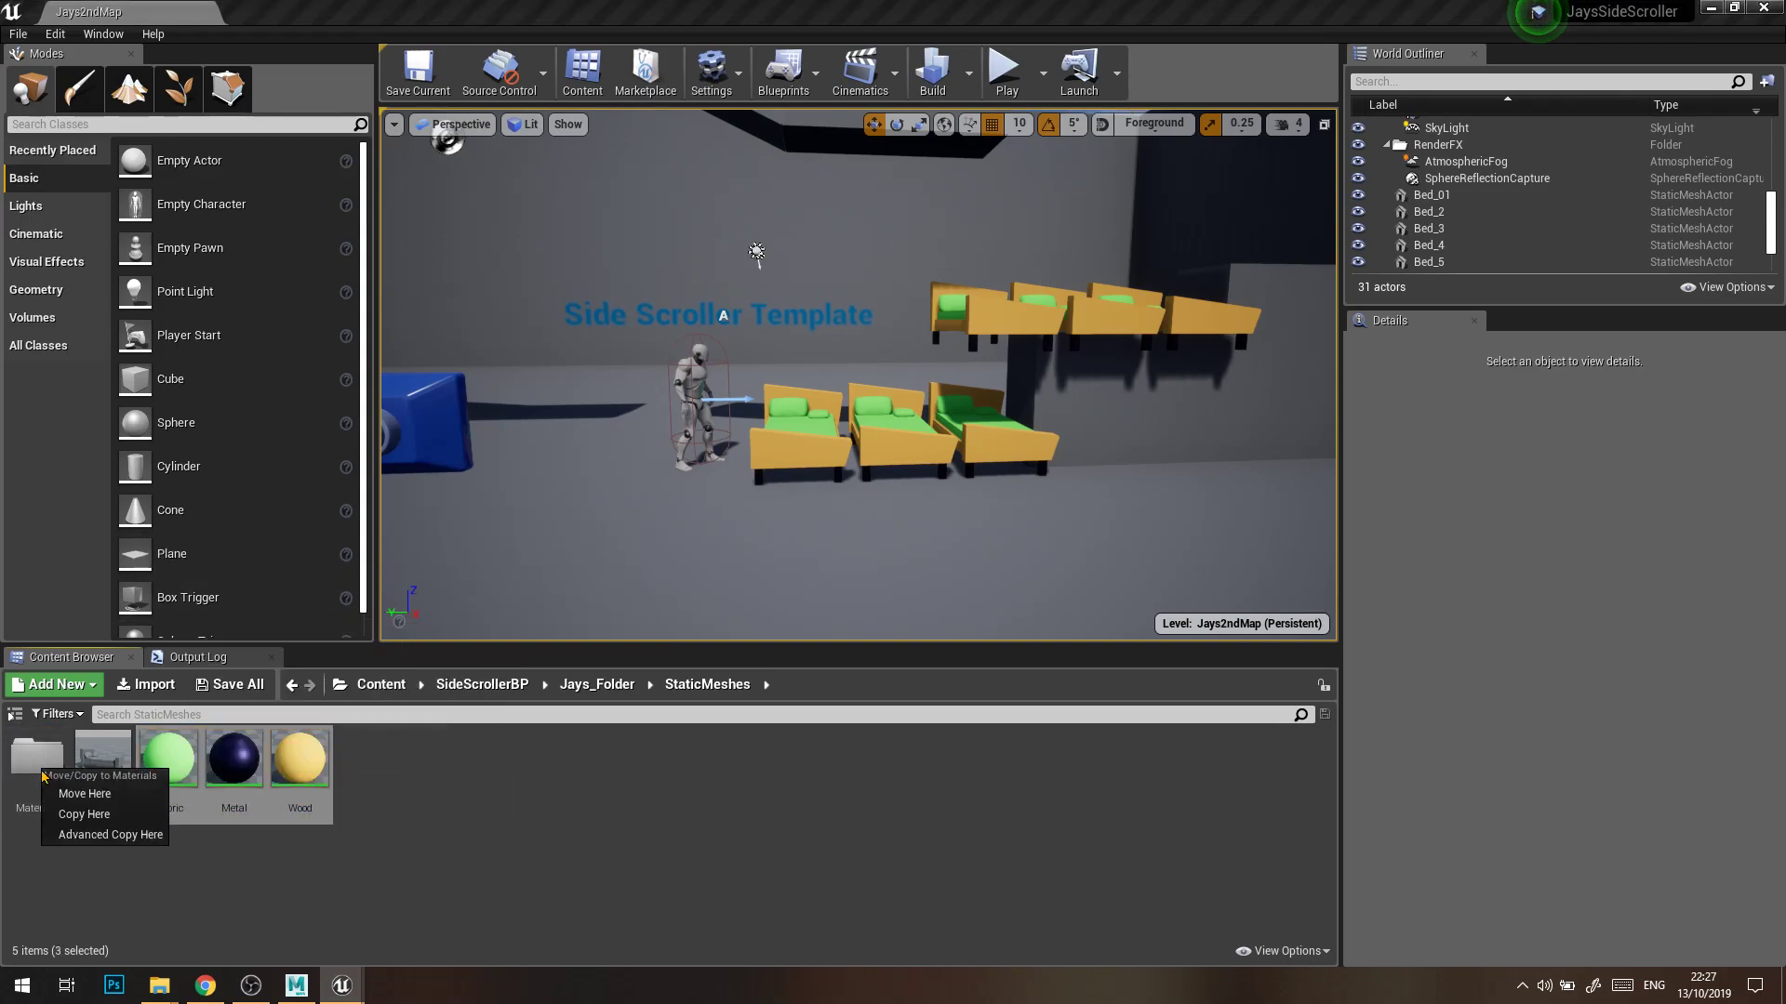
click(79, 793)
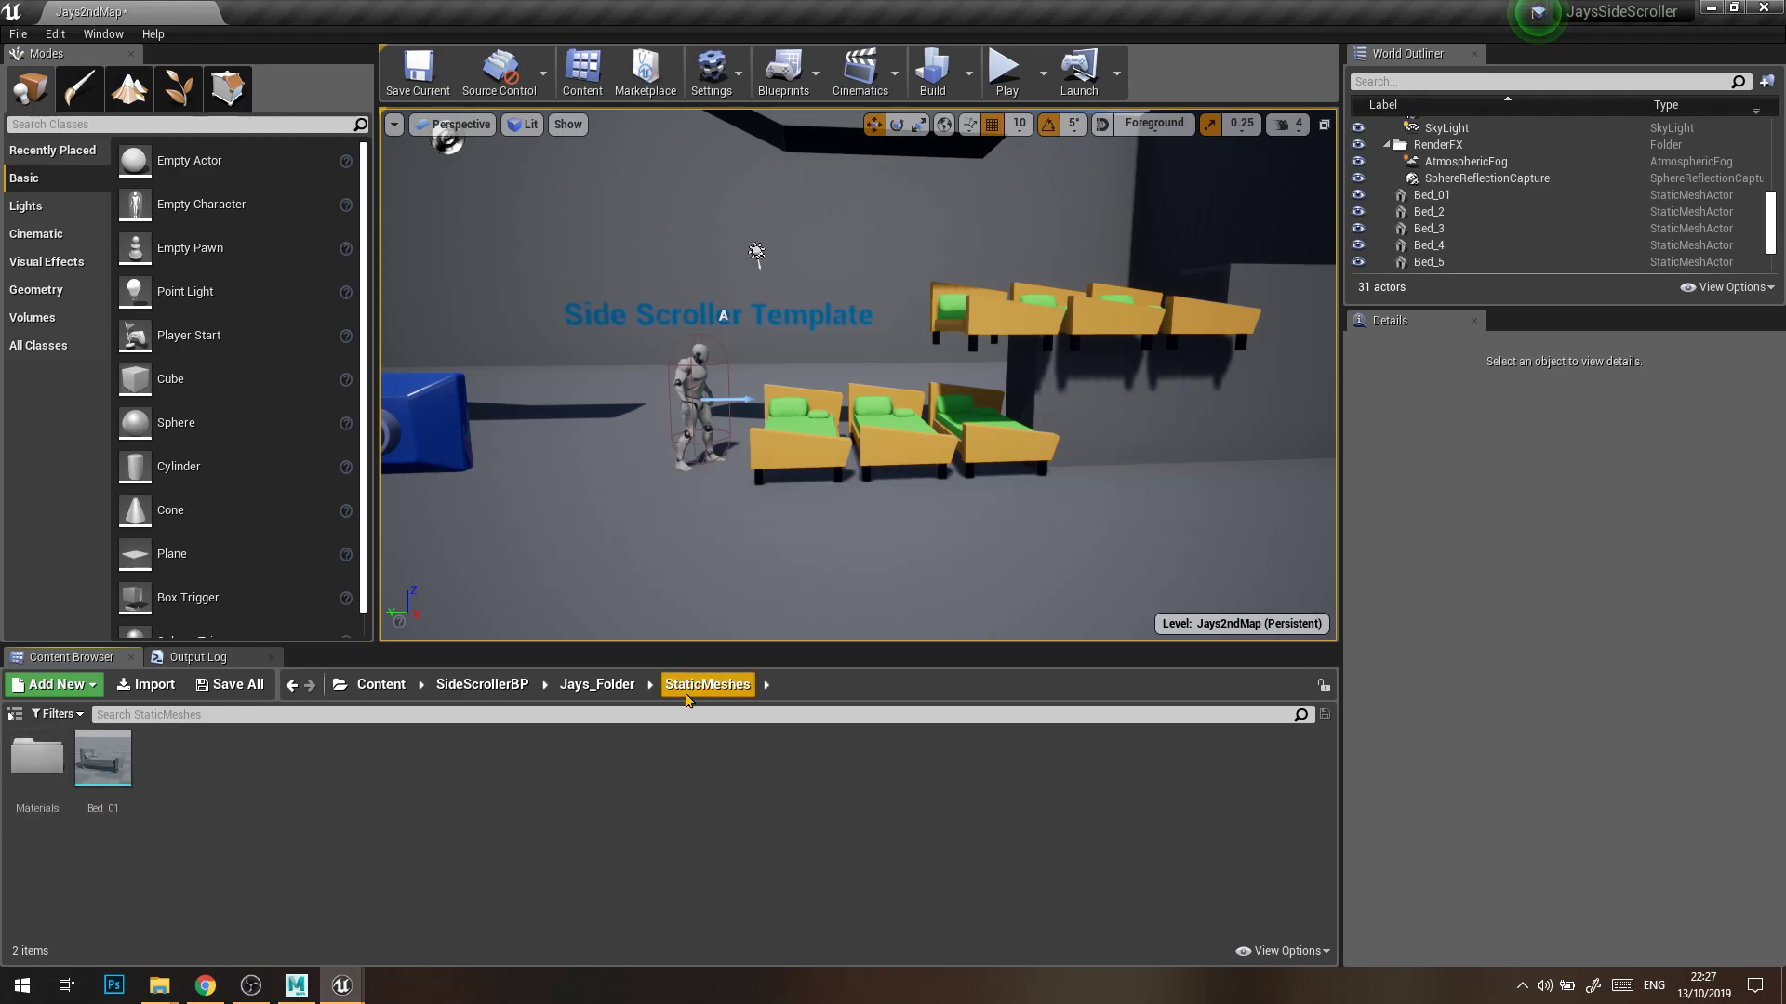
Show the folder tree, move the Materials folder from StaticMeshes directly into Jays_Folder, and hide the tree again
click(15, 714)
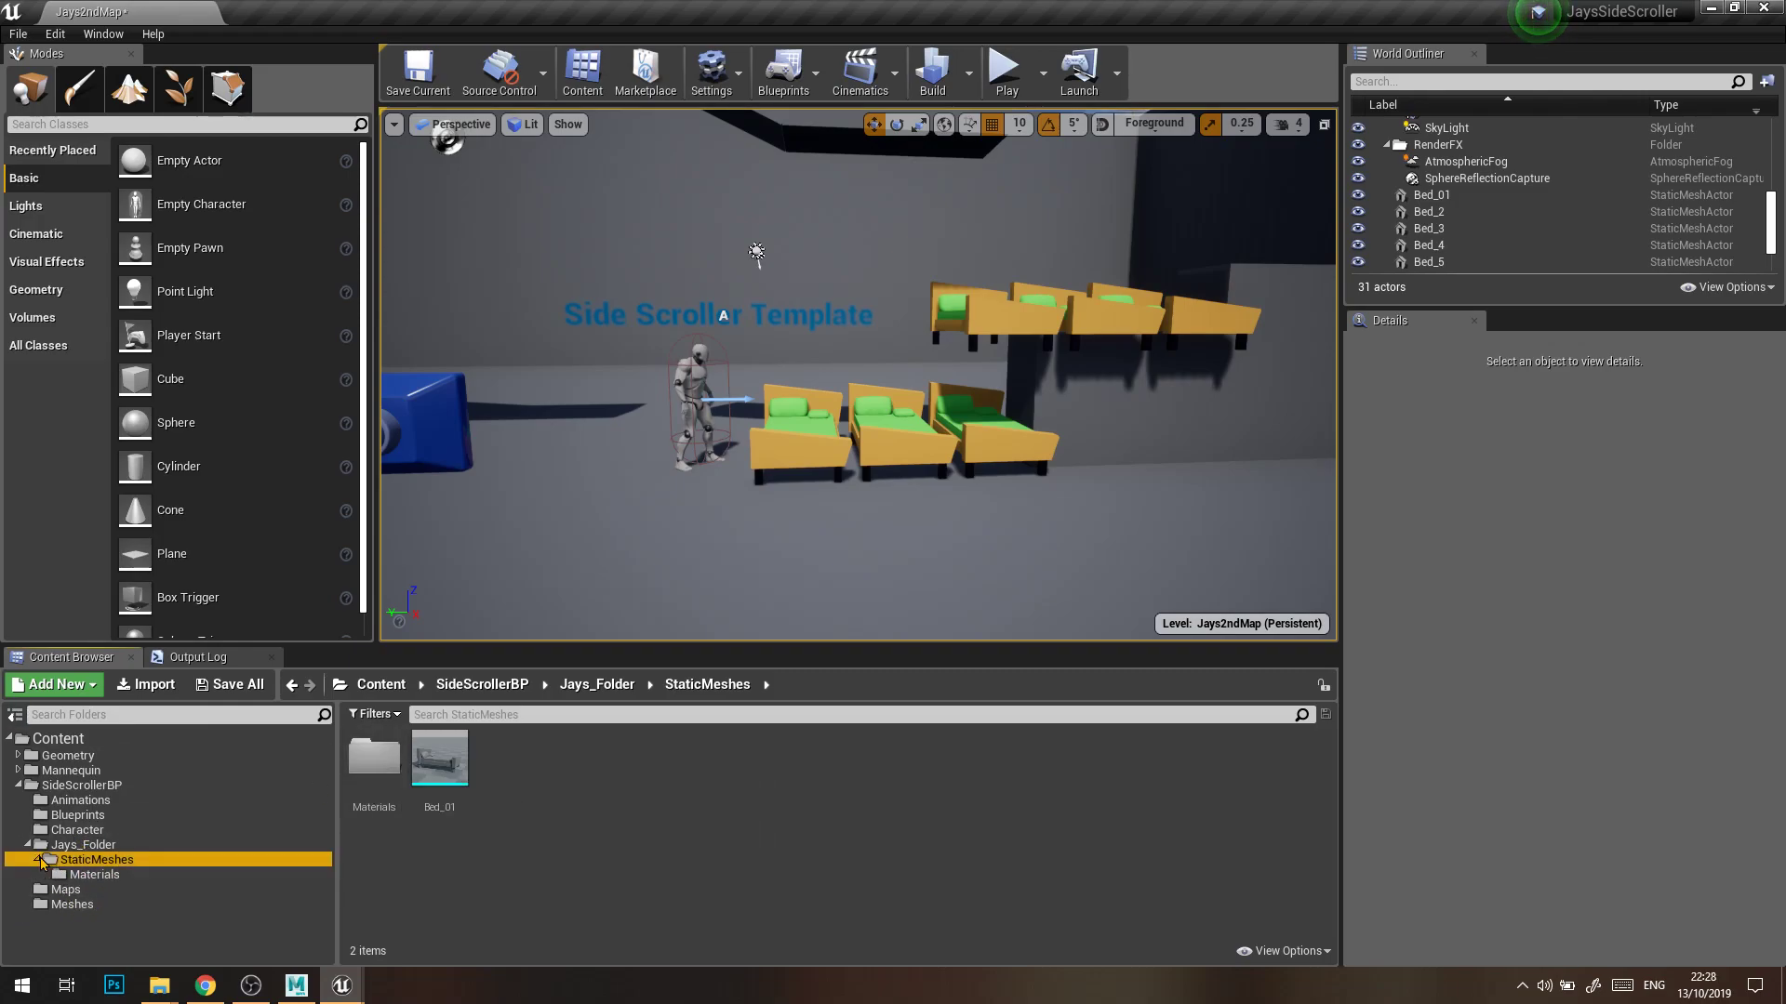
drag(62, 881, 60, 858)
click(102, 875)
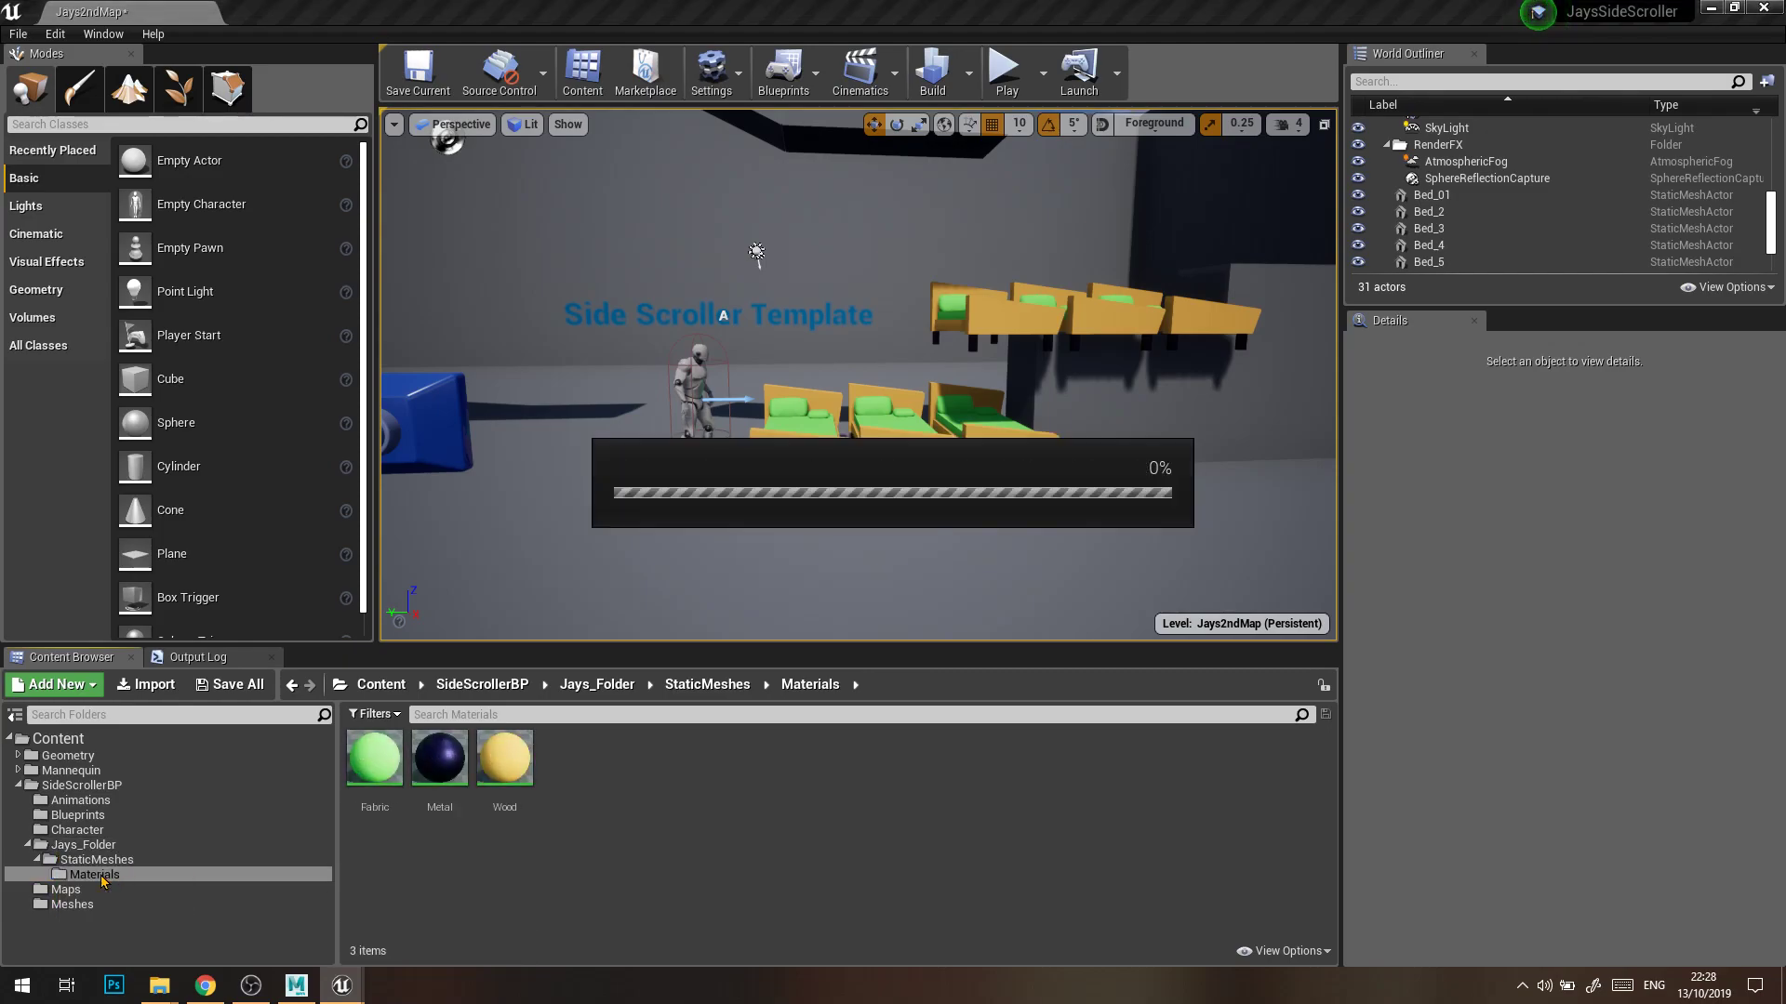
click(75, 847)
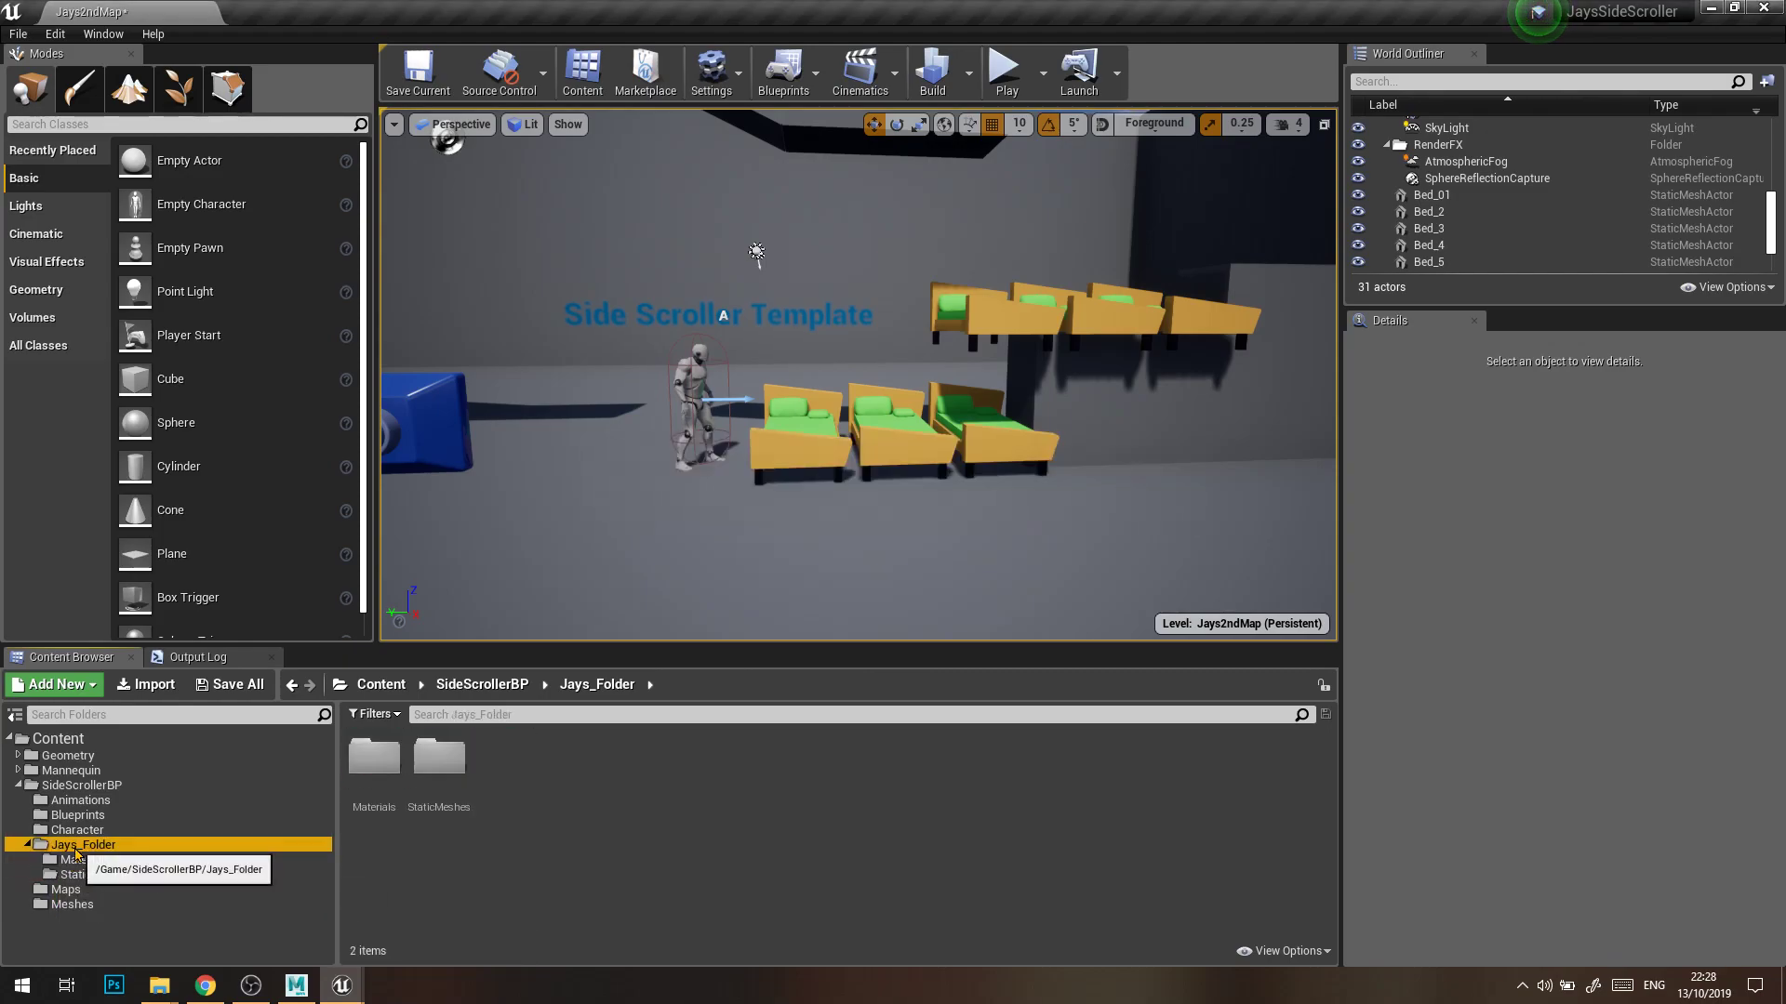
click(439, 761)
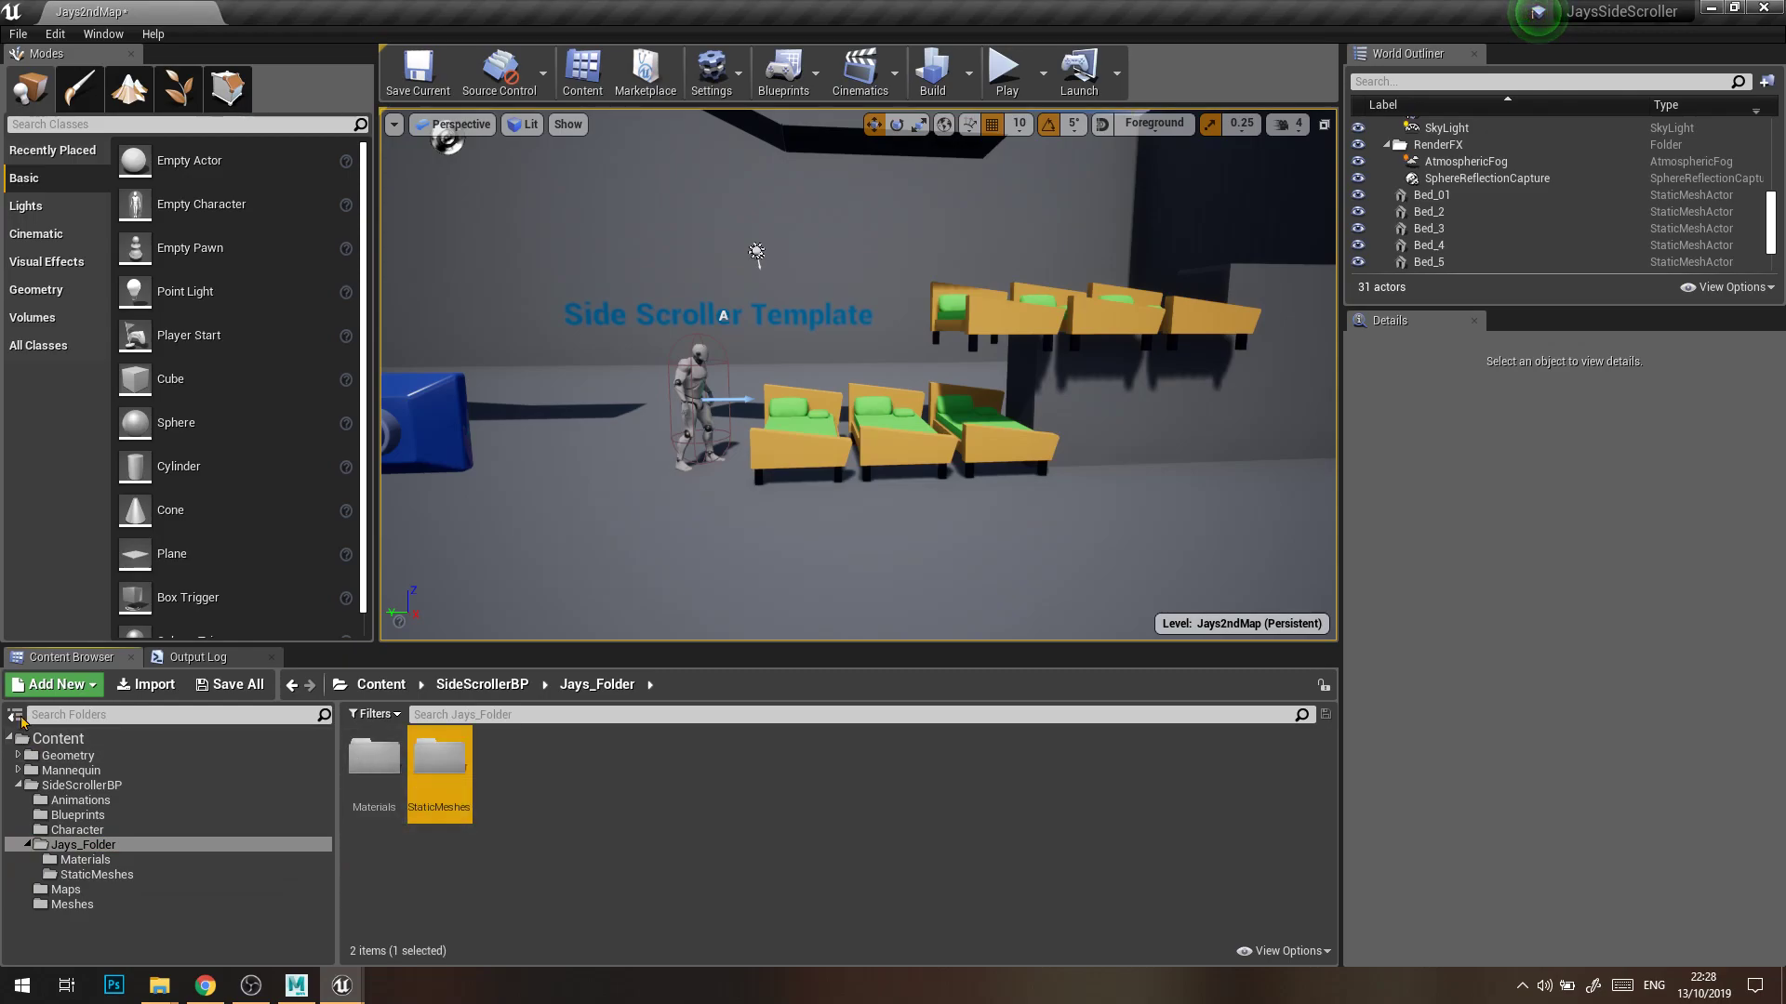
click(15, 715)
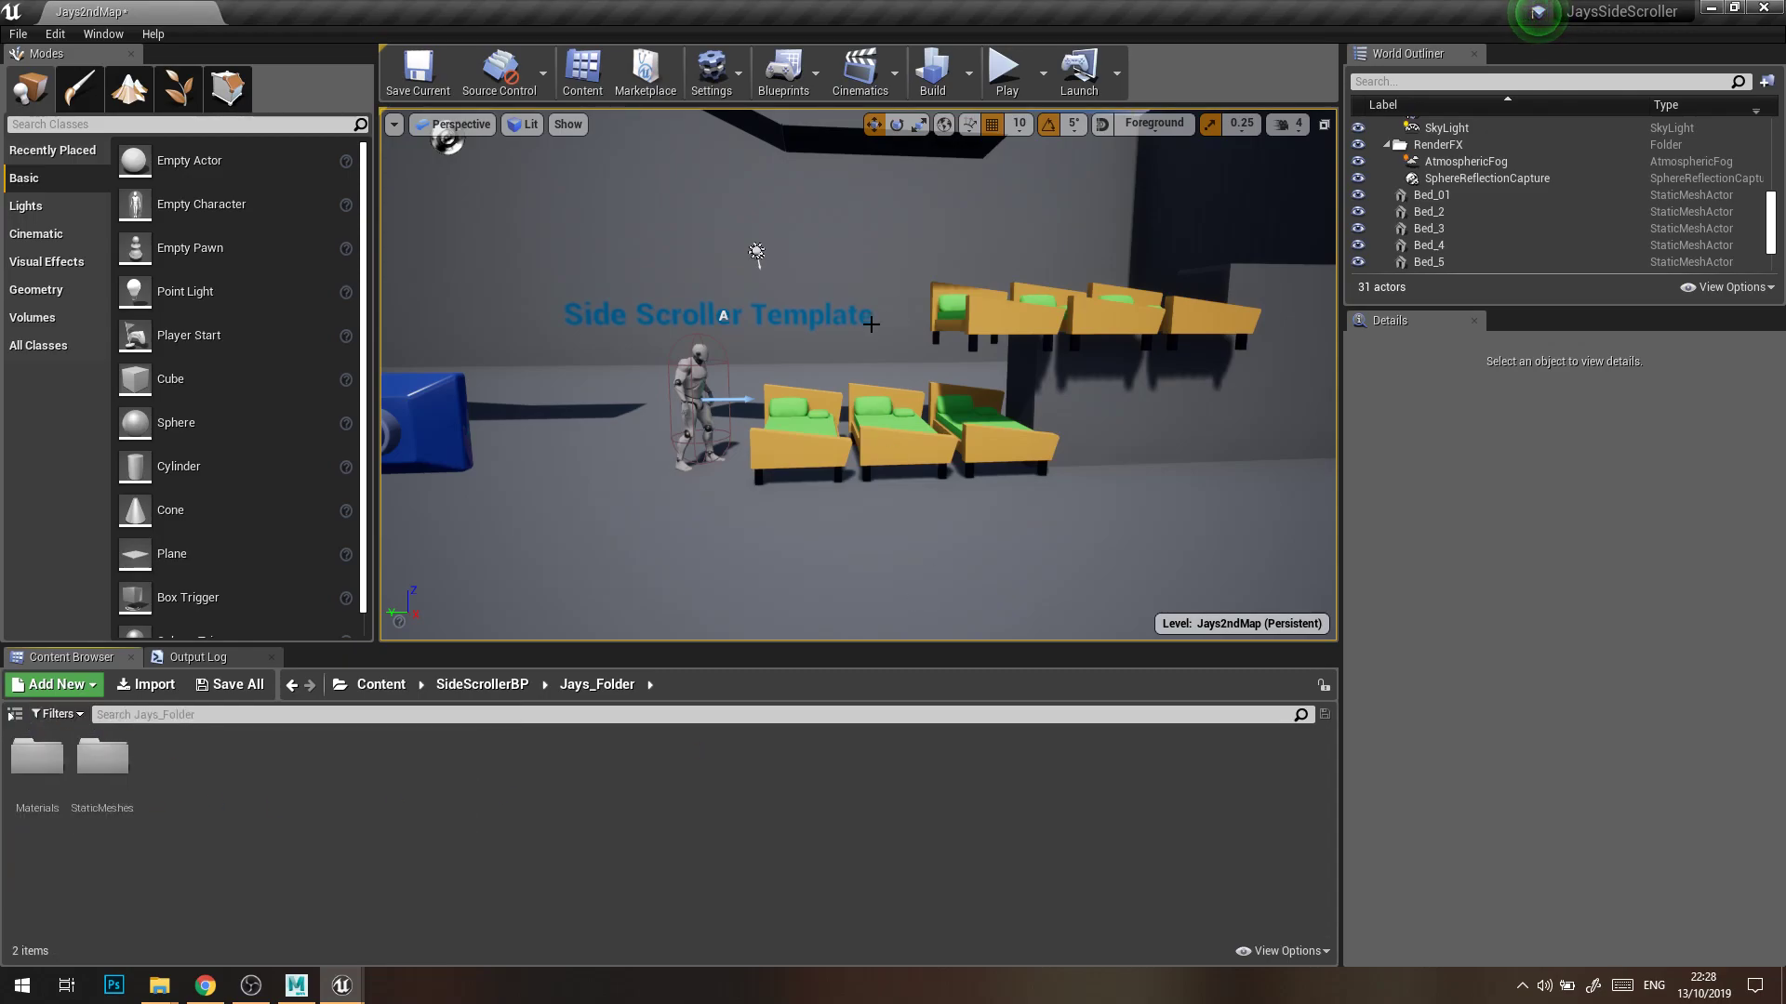
Play-test Jays2ndMap by running and jumping the character over both rows of beds, and stop the play session
right_drag(916, 394, 860, 423)
click(860, 424)
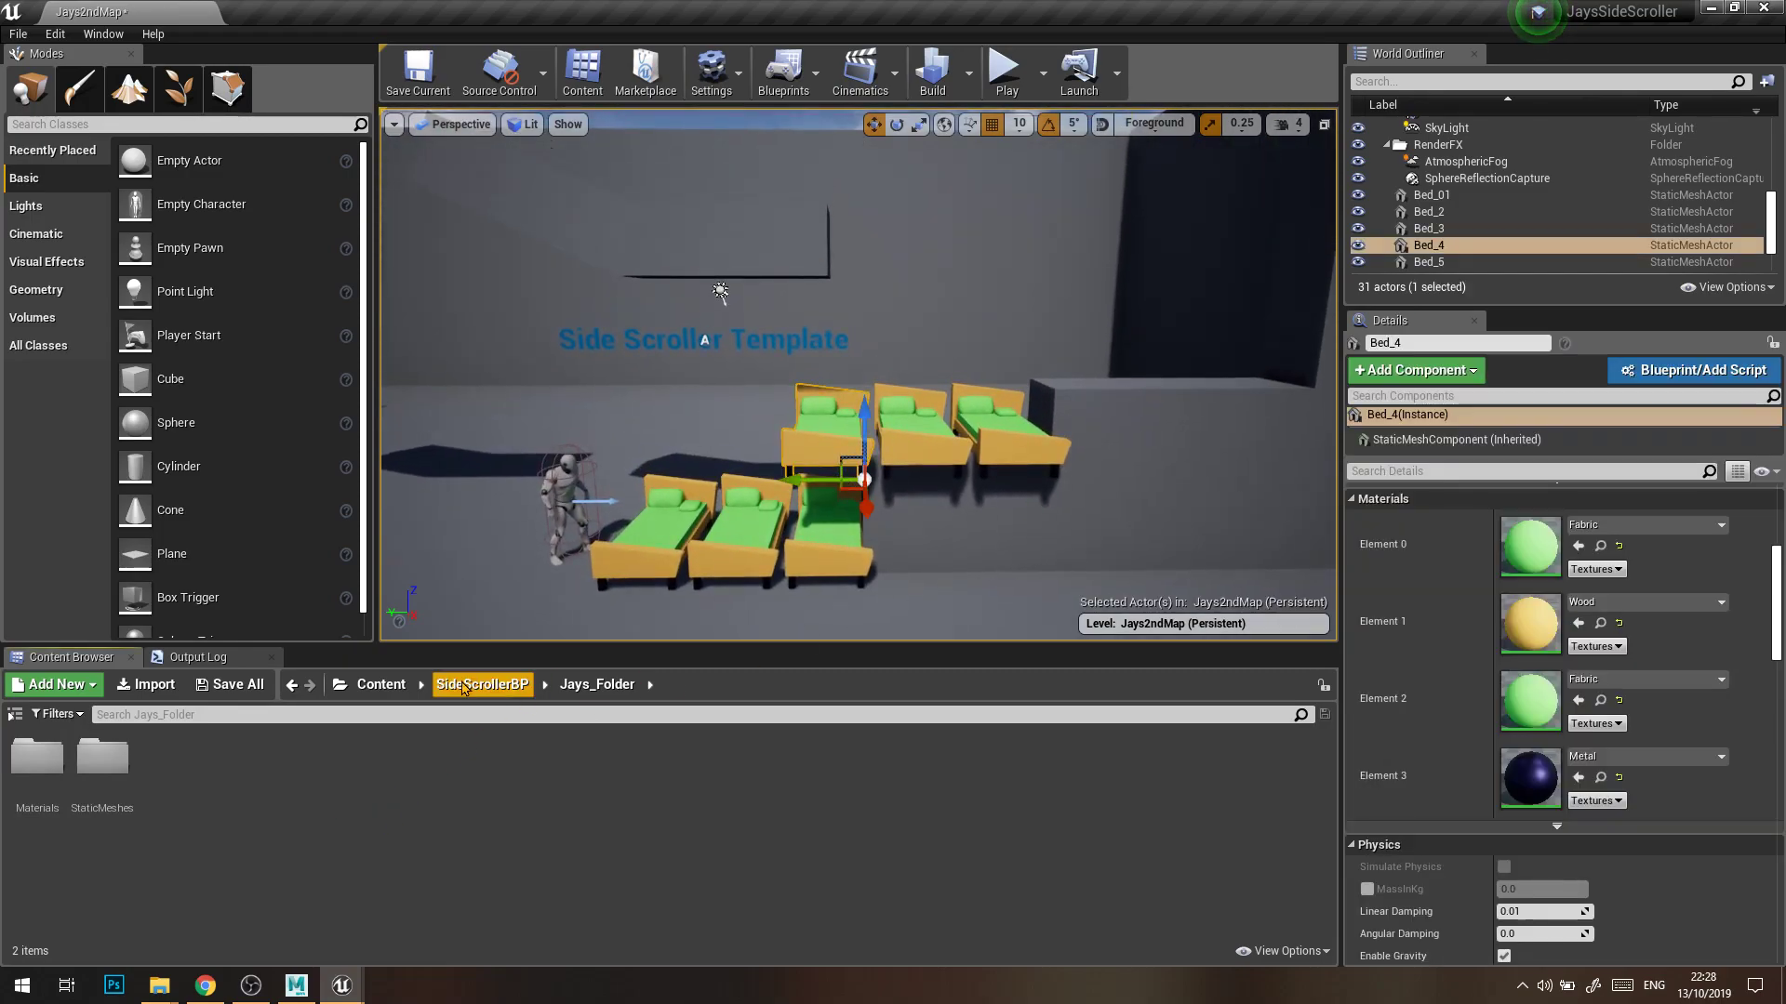
click(1004, 70)
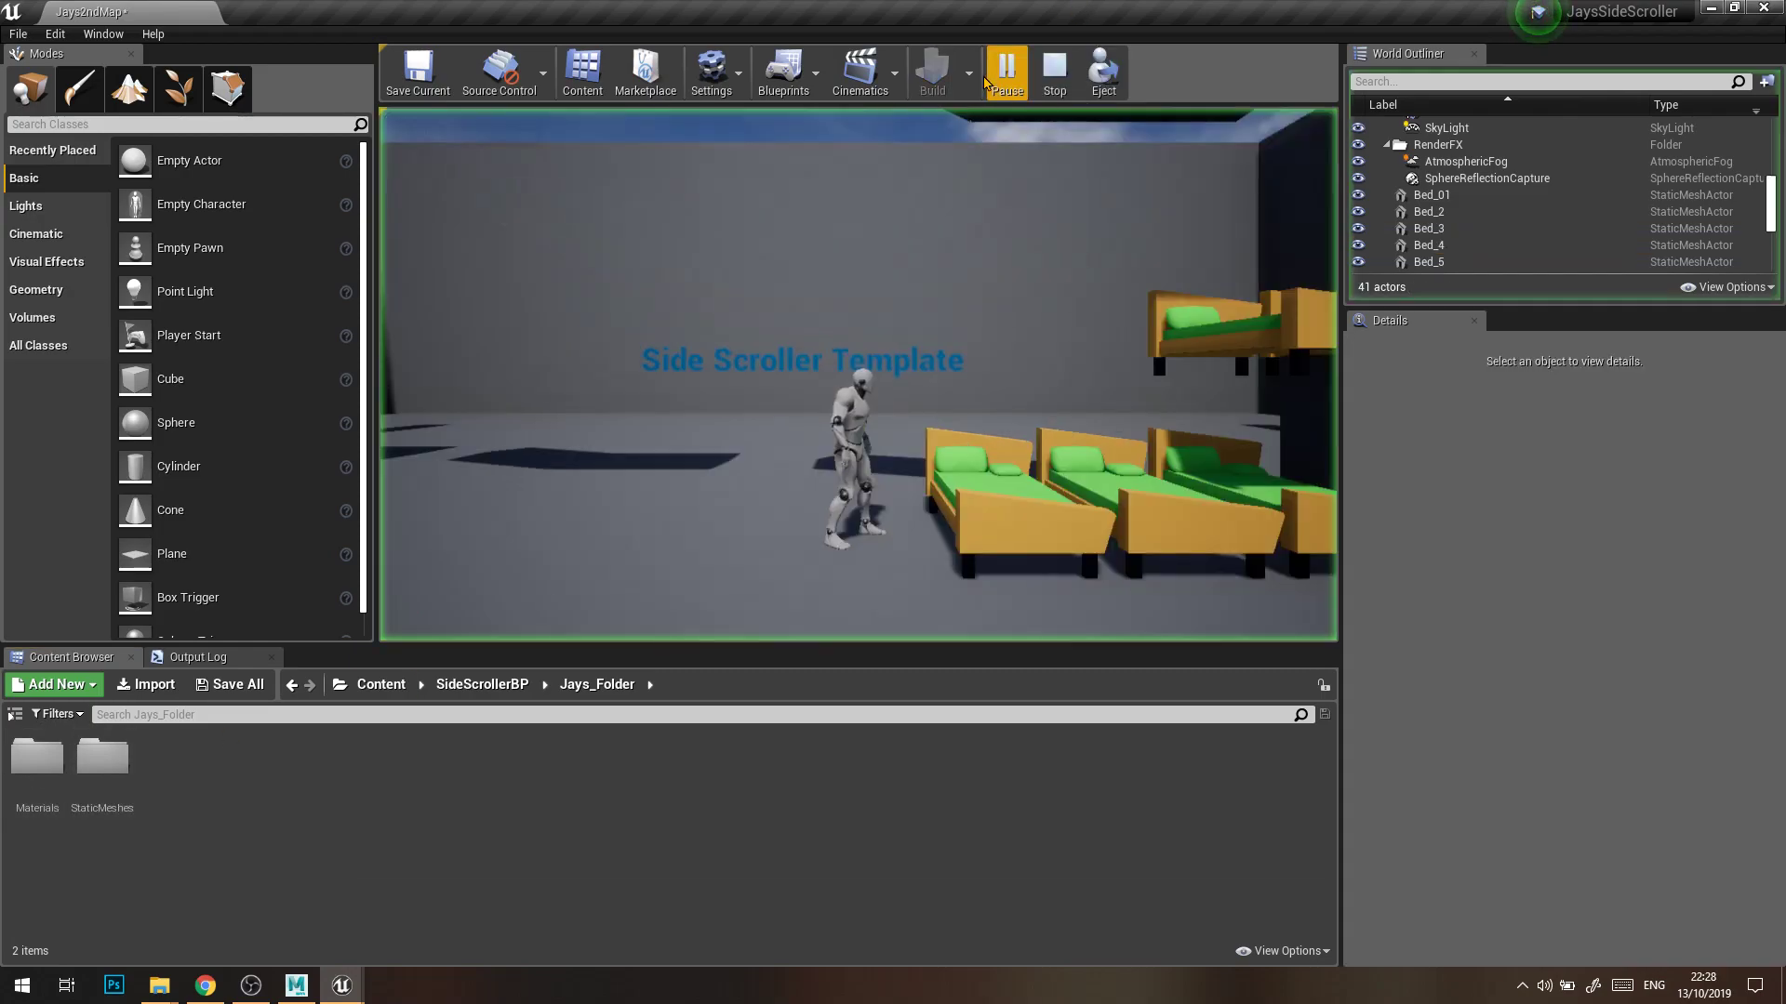
key(d)
key(space)
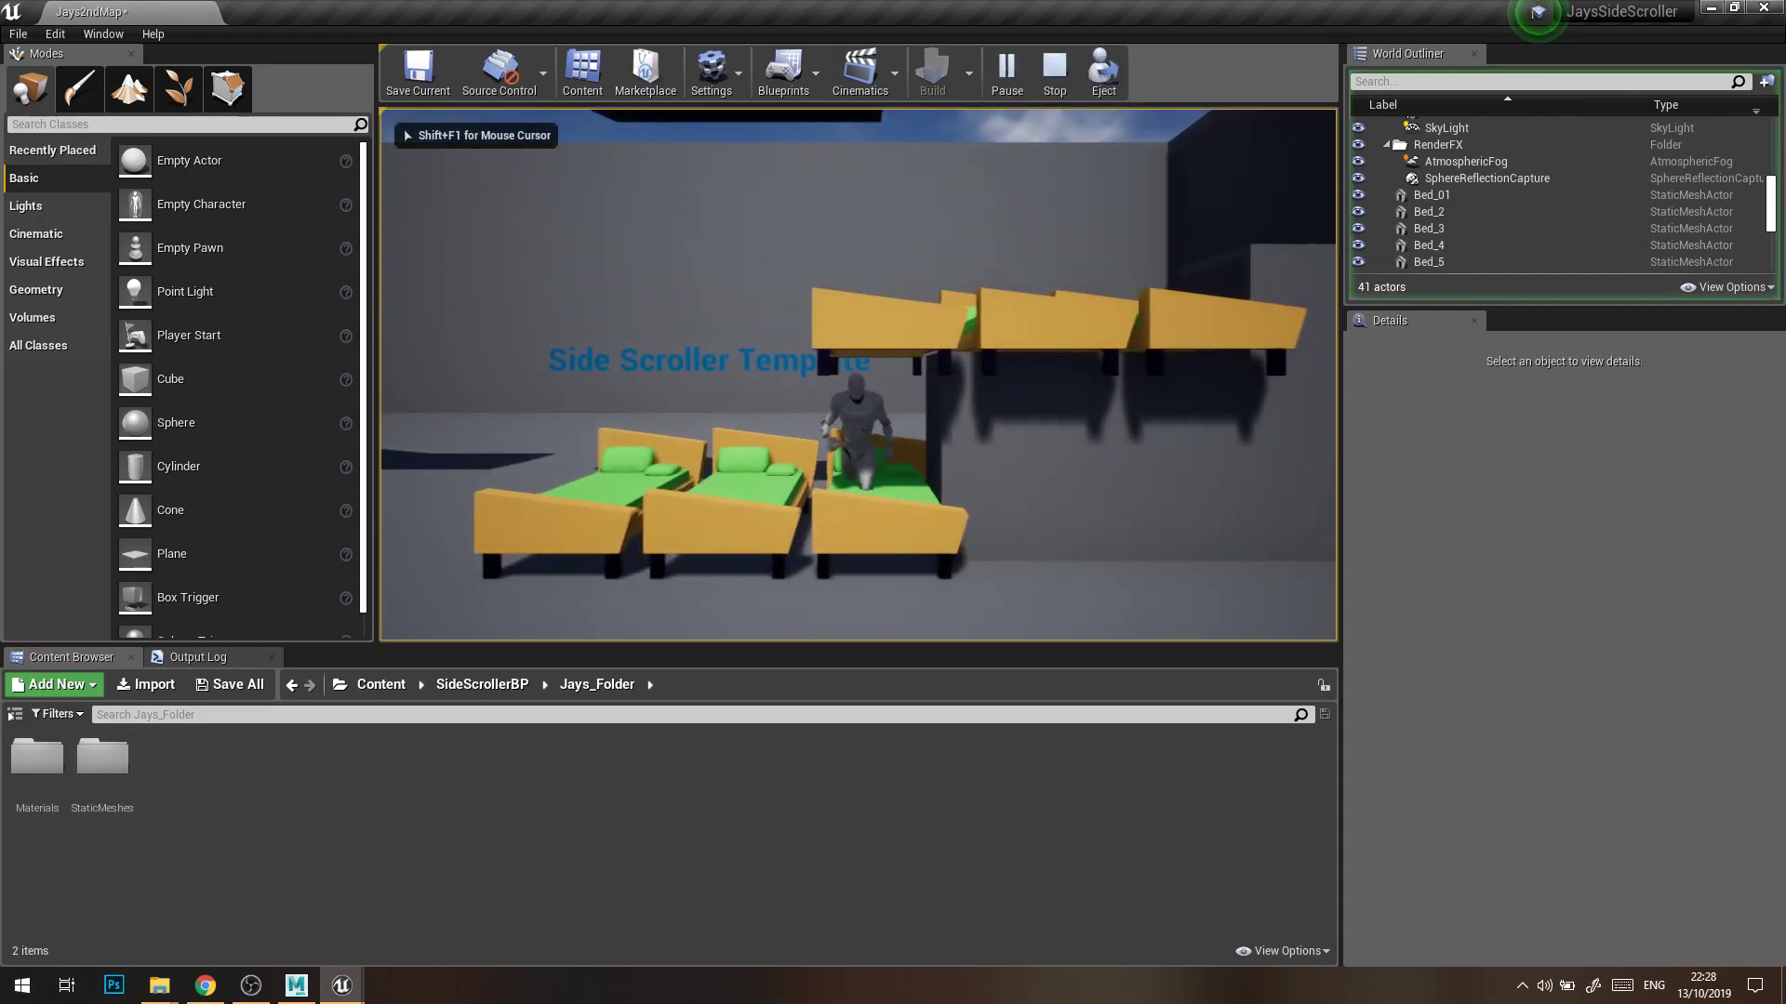
key(space)
key(space)
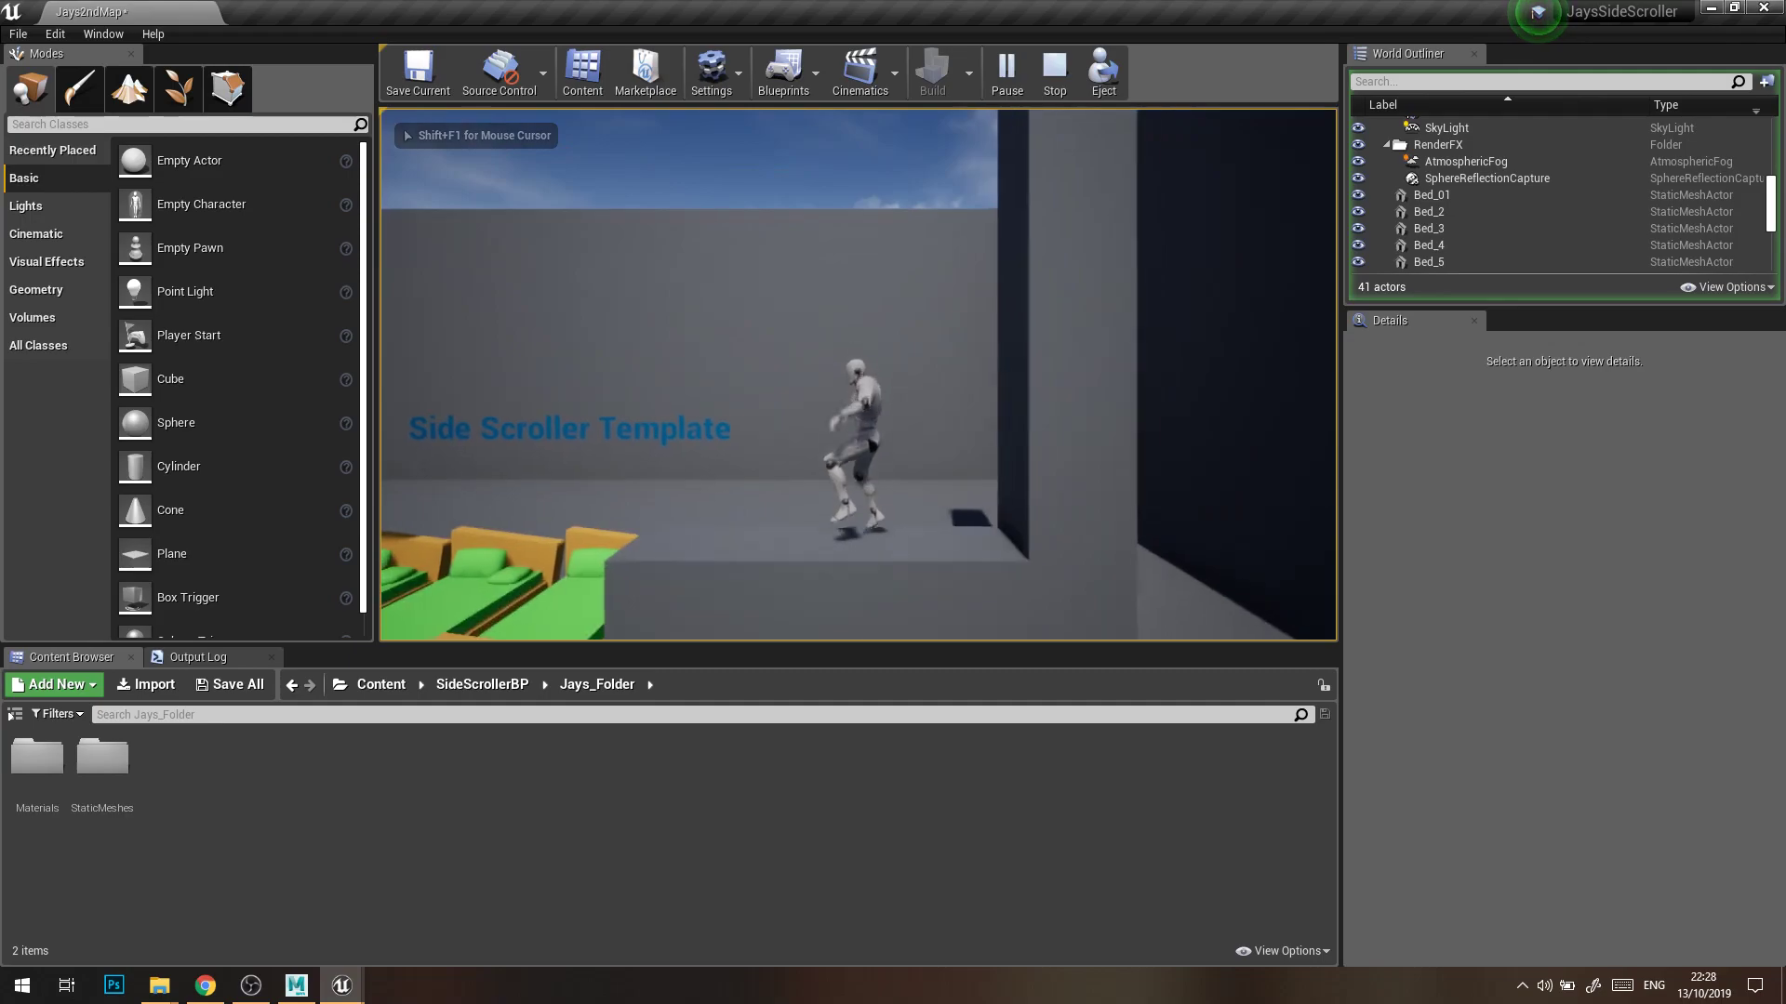
key(a)
key(space)
key(d)
key(space)
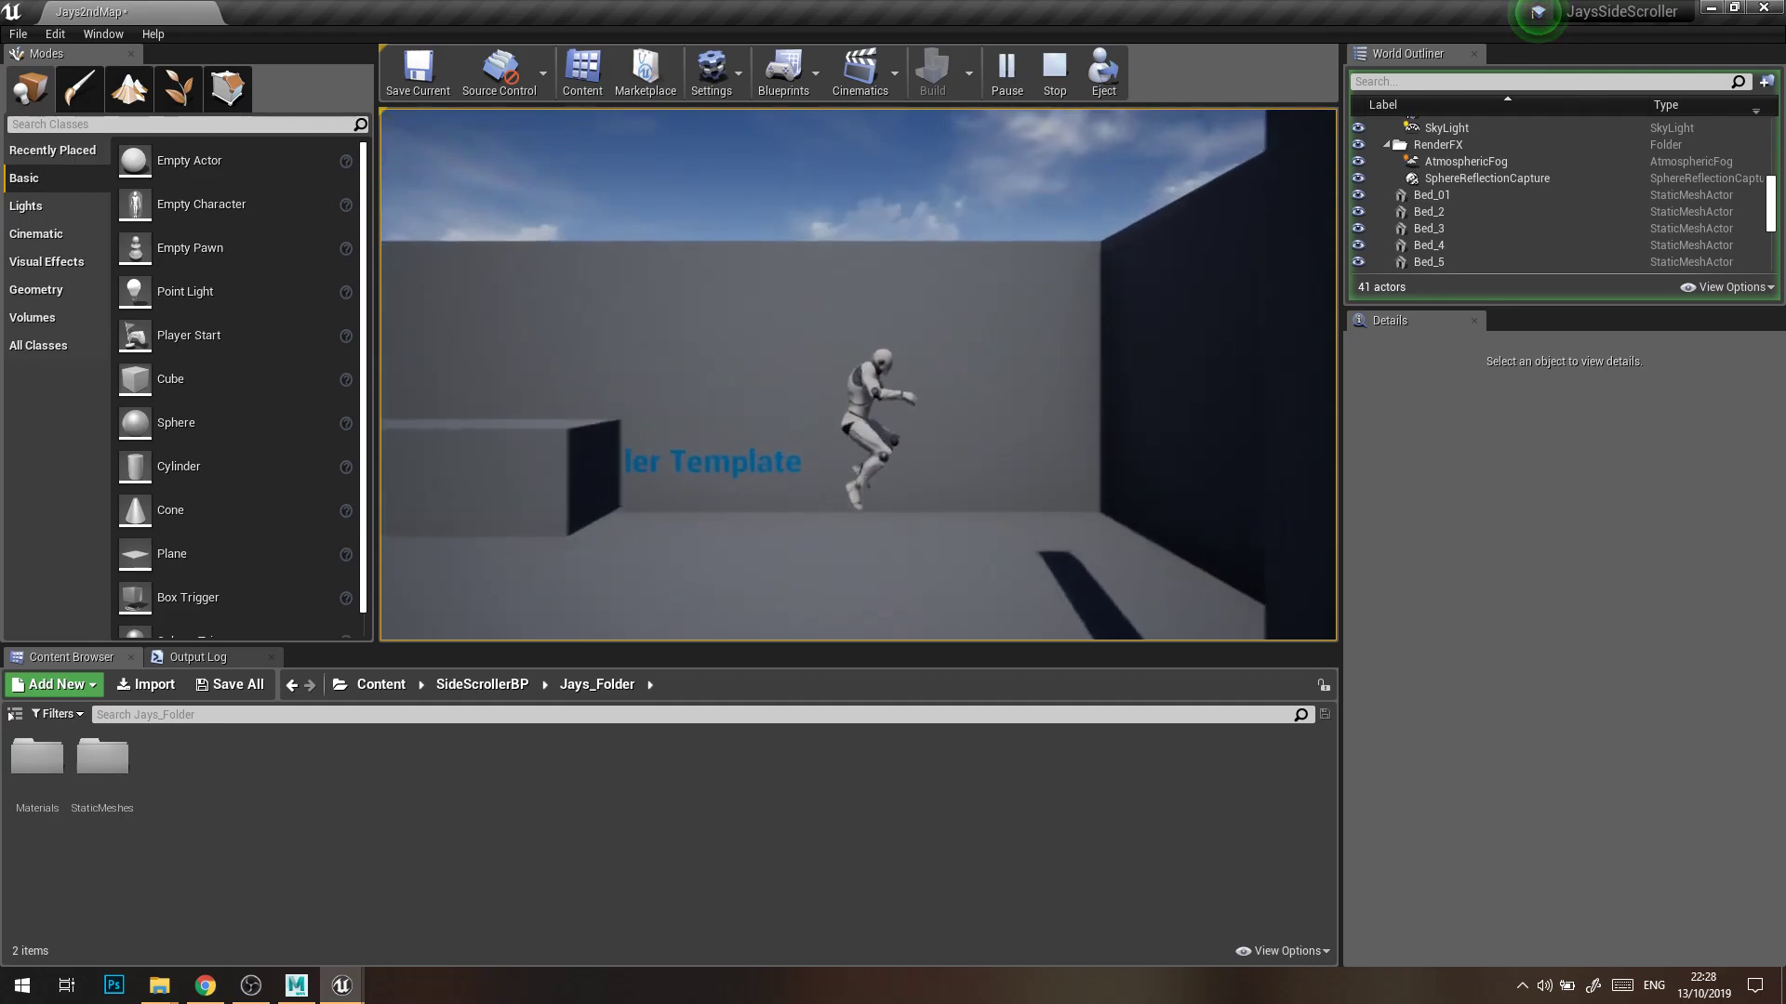
key(a)
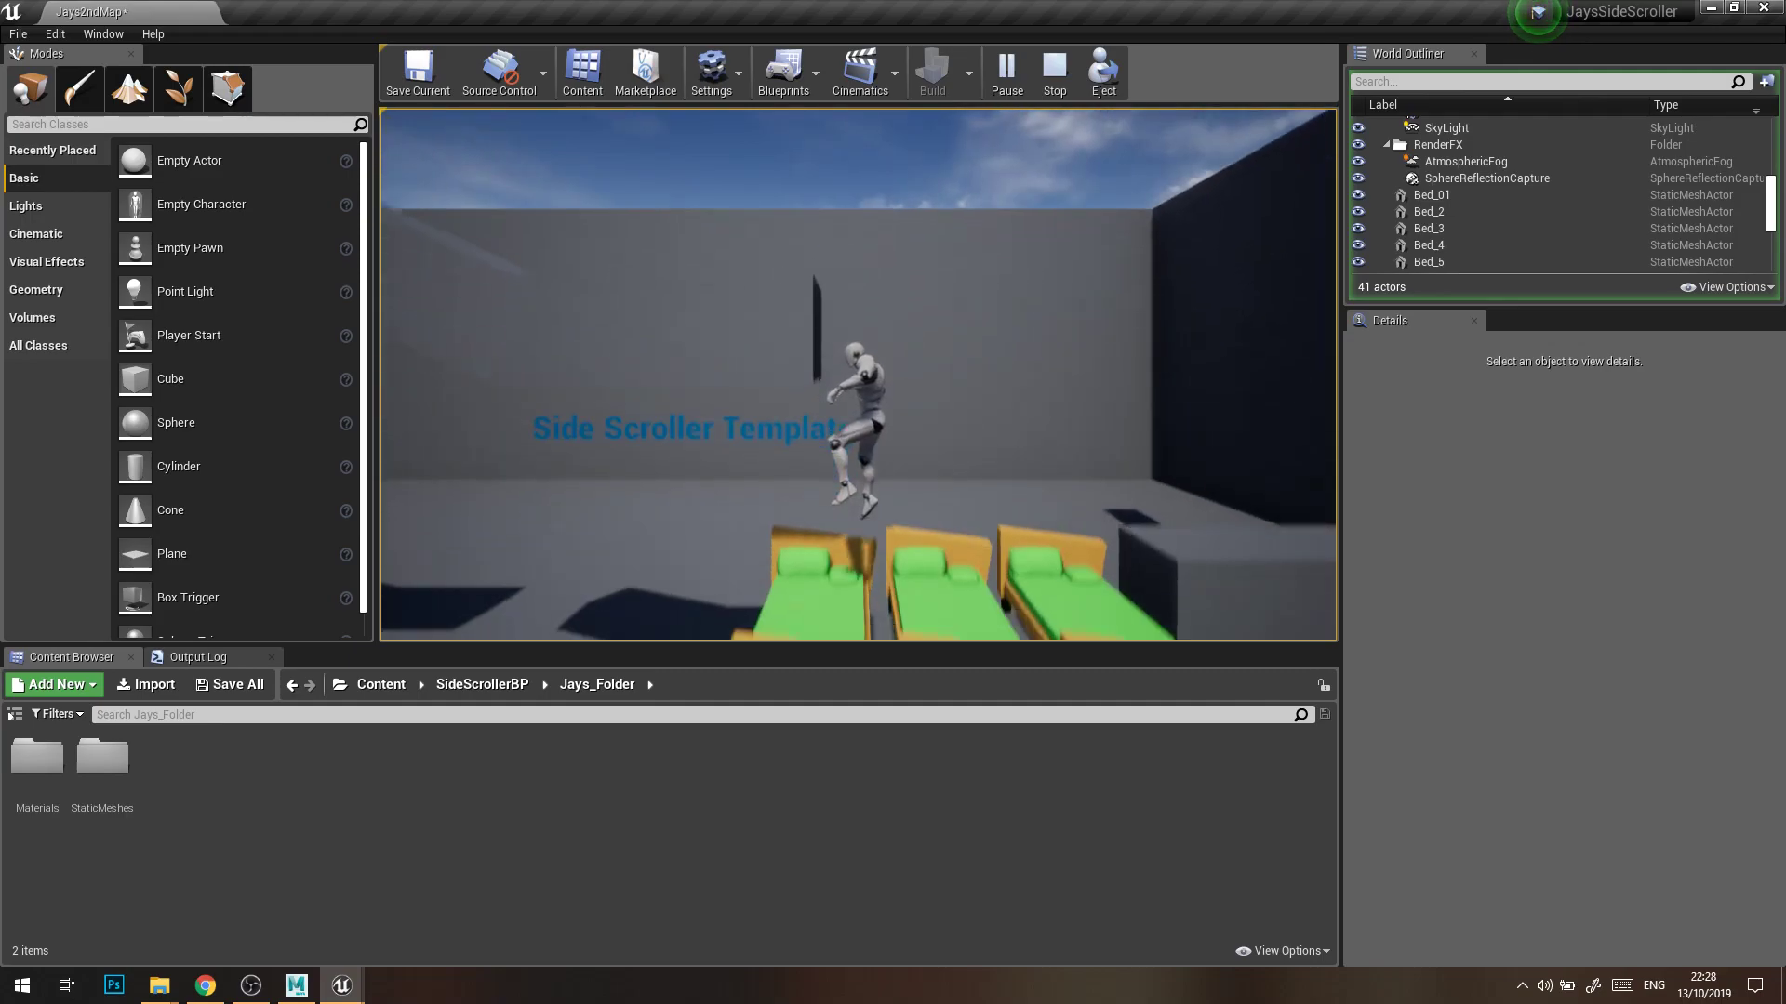
key(Escape)
Open the Bed_01 mesh from the StaticMeshes folder in Jays_Folder and frame the whole bed from its long side
key(s)
right_drag(924, 457, 920, 349)
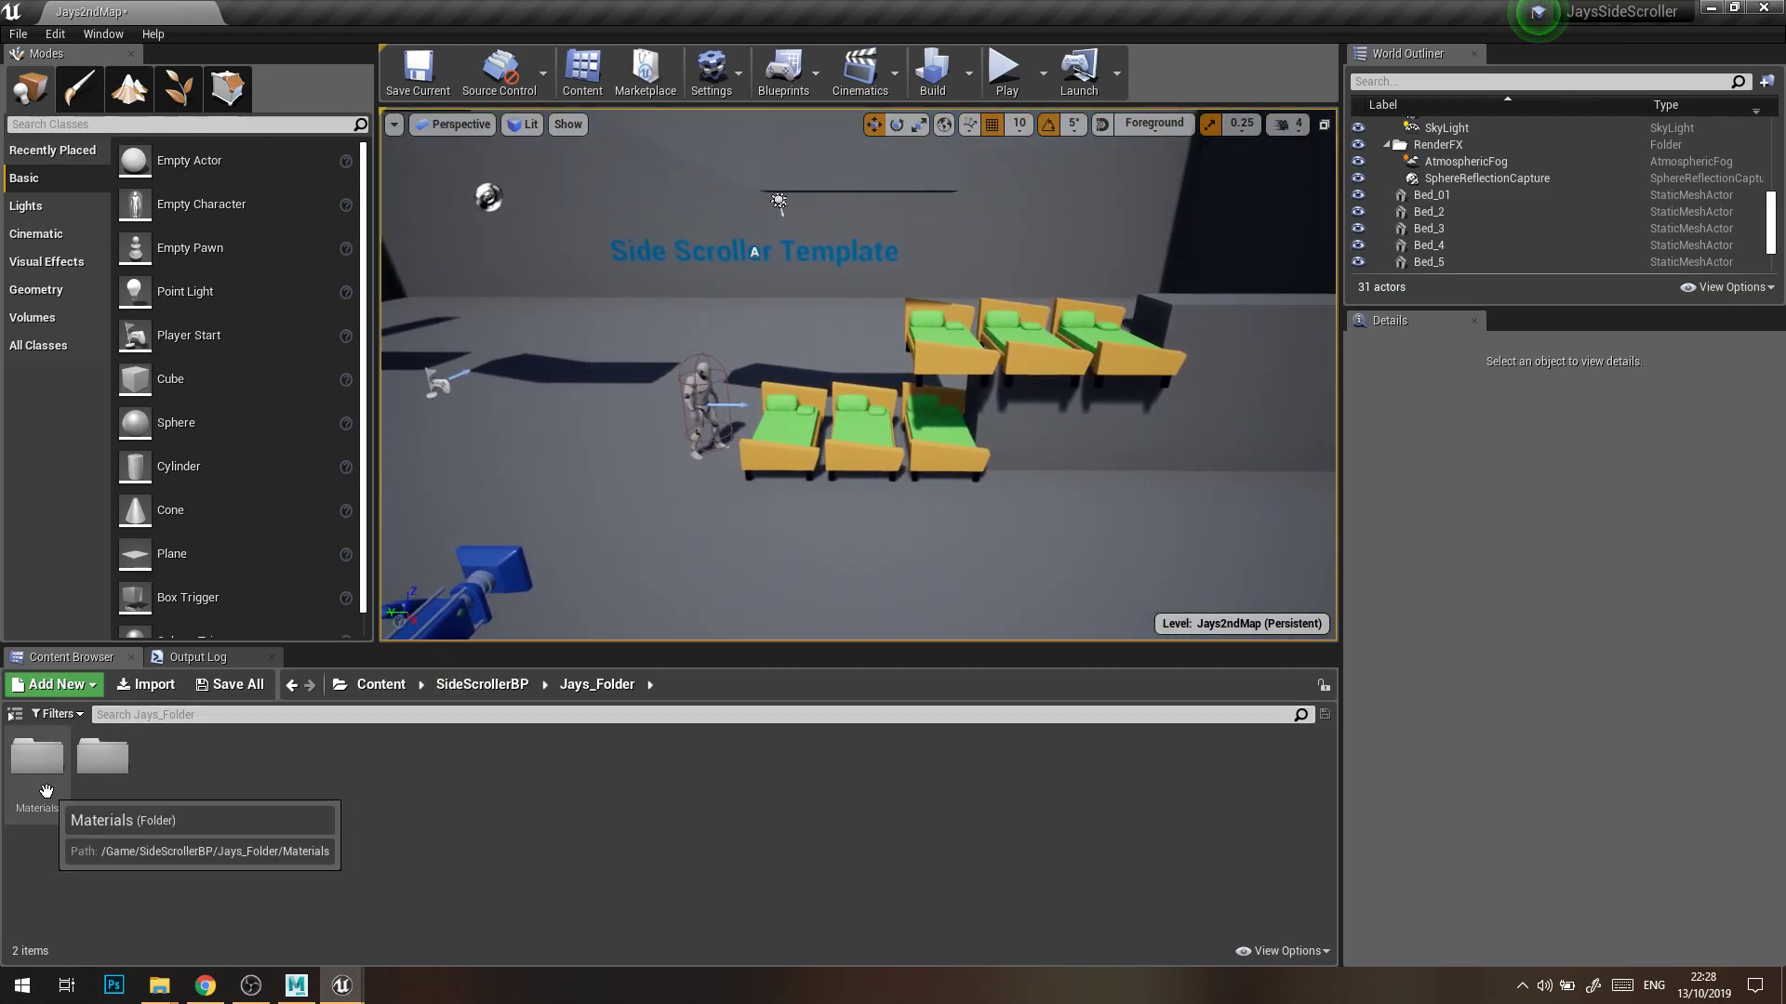
double_click(102, 758)
double_click(27, 753)
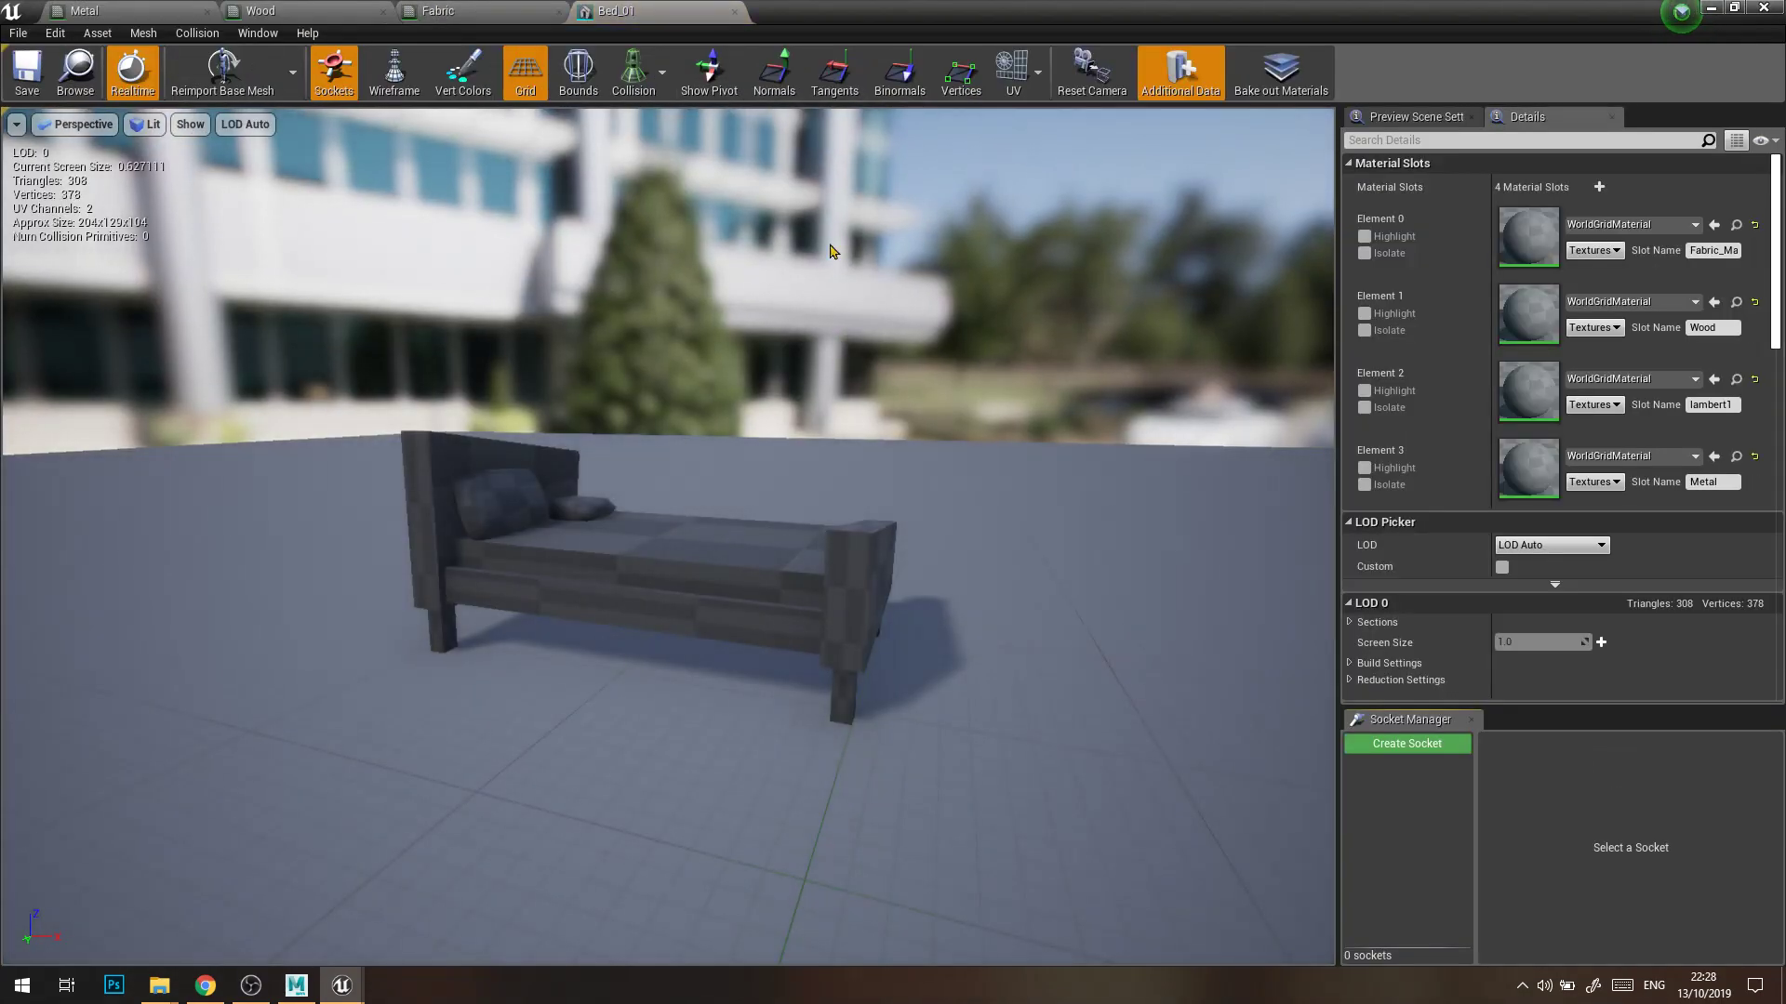
right_drag(832, 252, 400, 312)
key(d)
key(s)
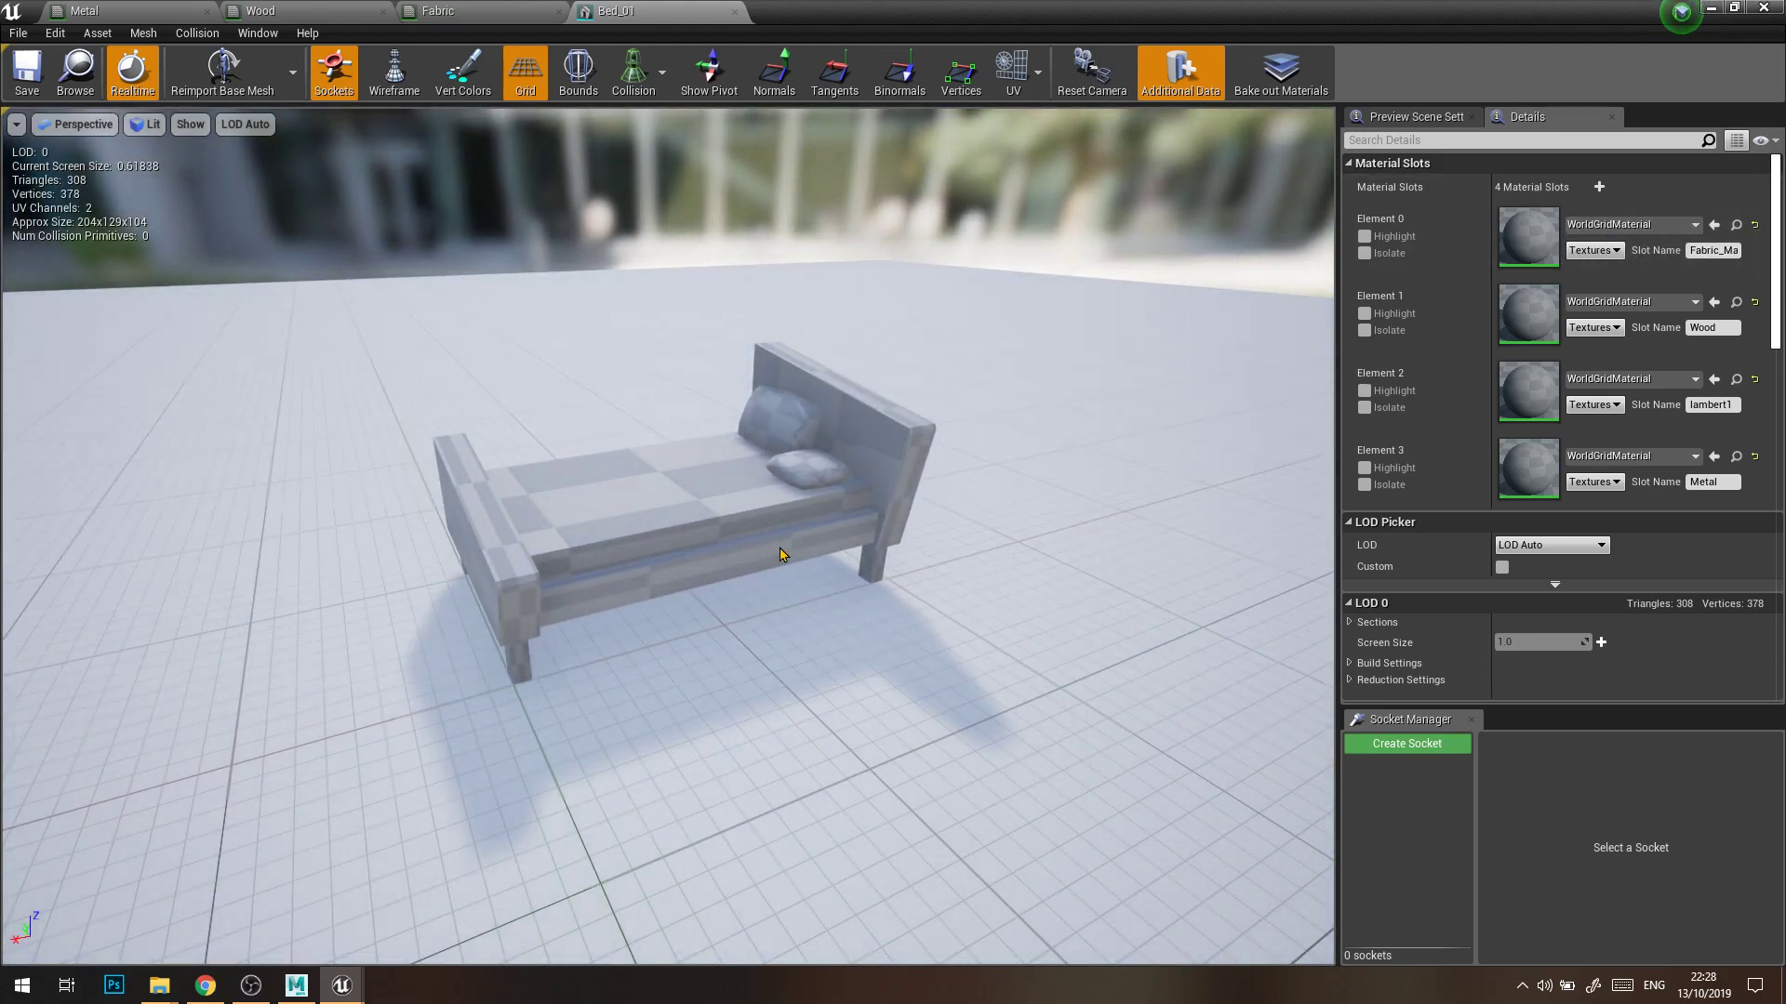
key(w)
right_drag(836, 514, 818, 482)
key(w)
right_drag(905, 570, 905, 570)
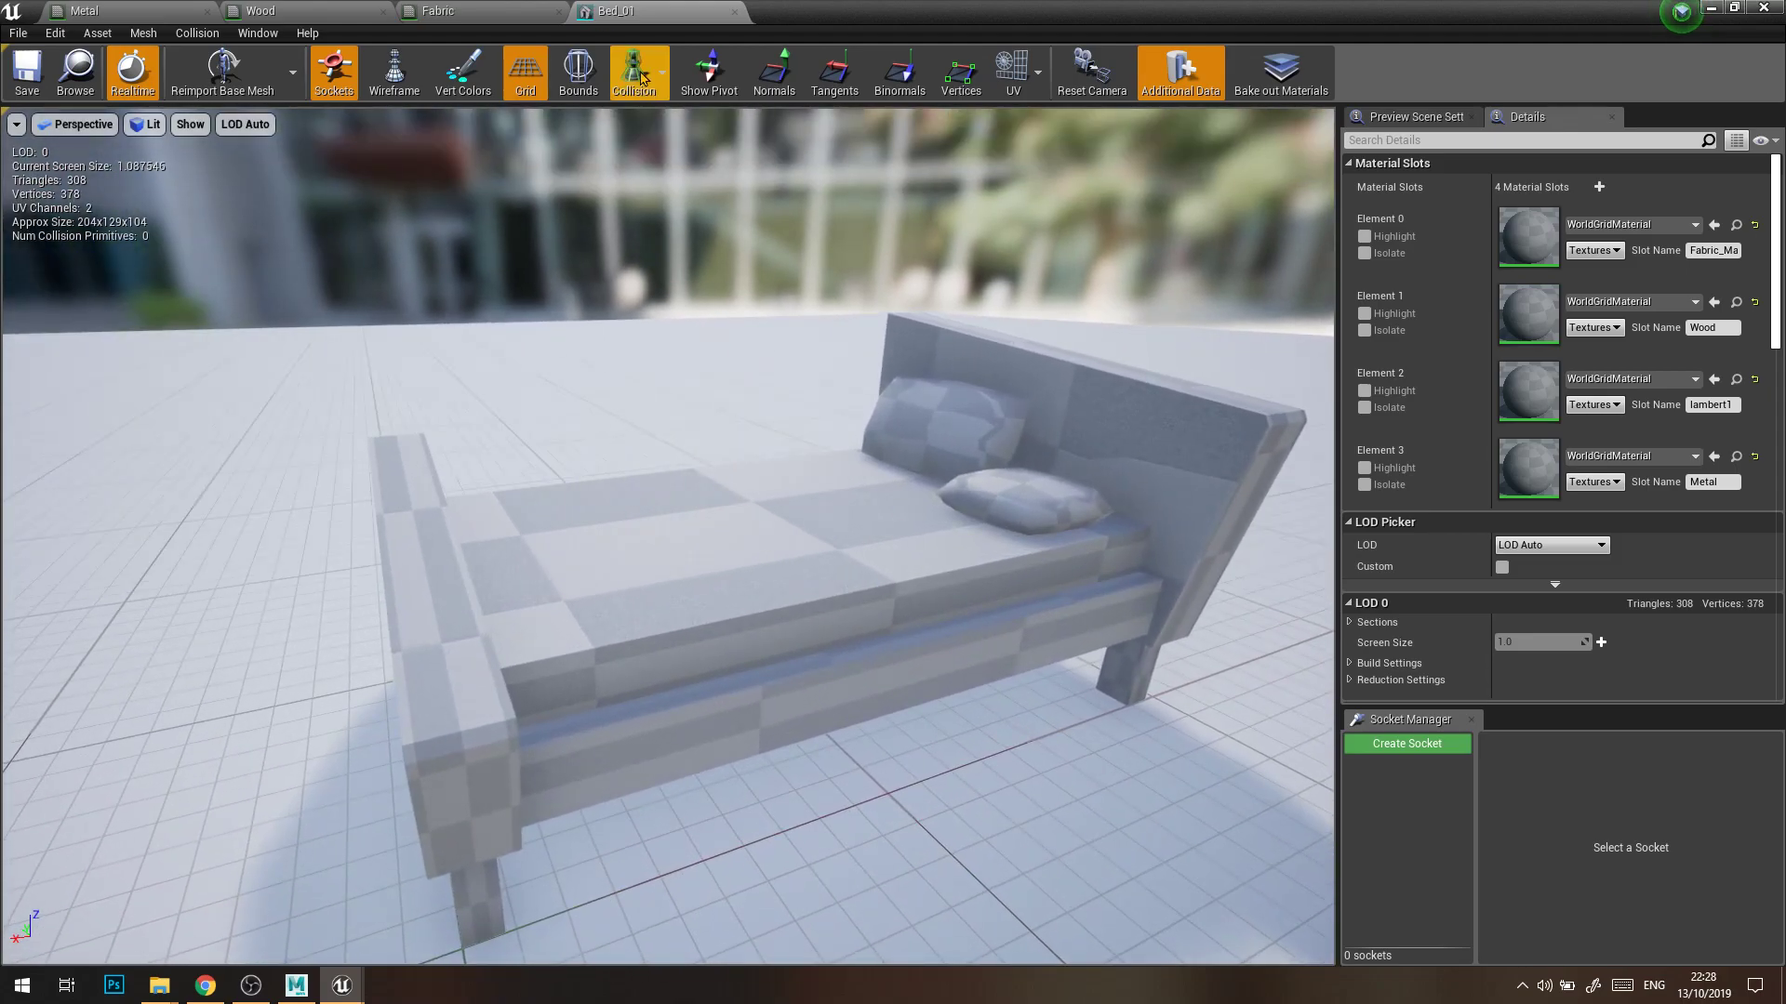
right_drag(905, 570, 924, 574)
key(s)
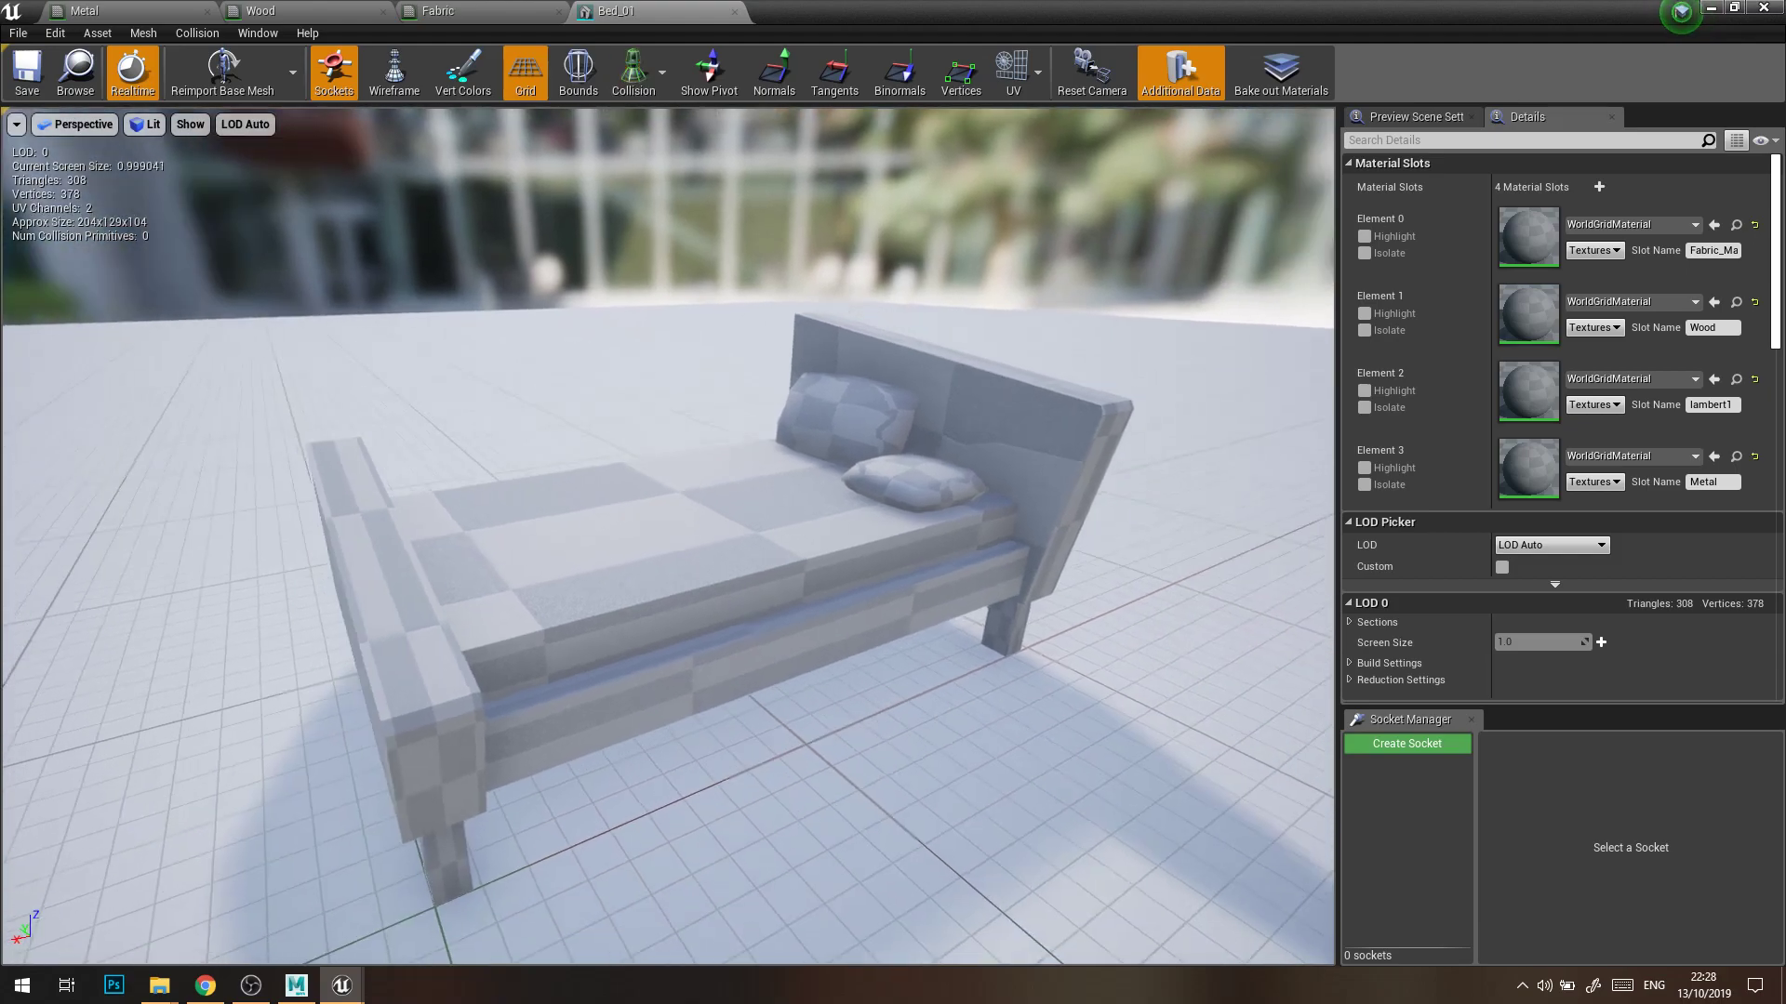
Display the simple and complex collision of the bed mesh, inspect the wireframe, and hide the complex collision again
click(648, 76)
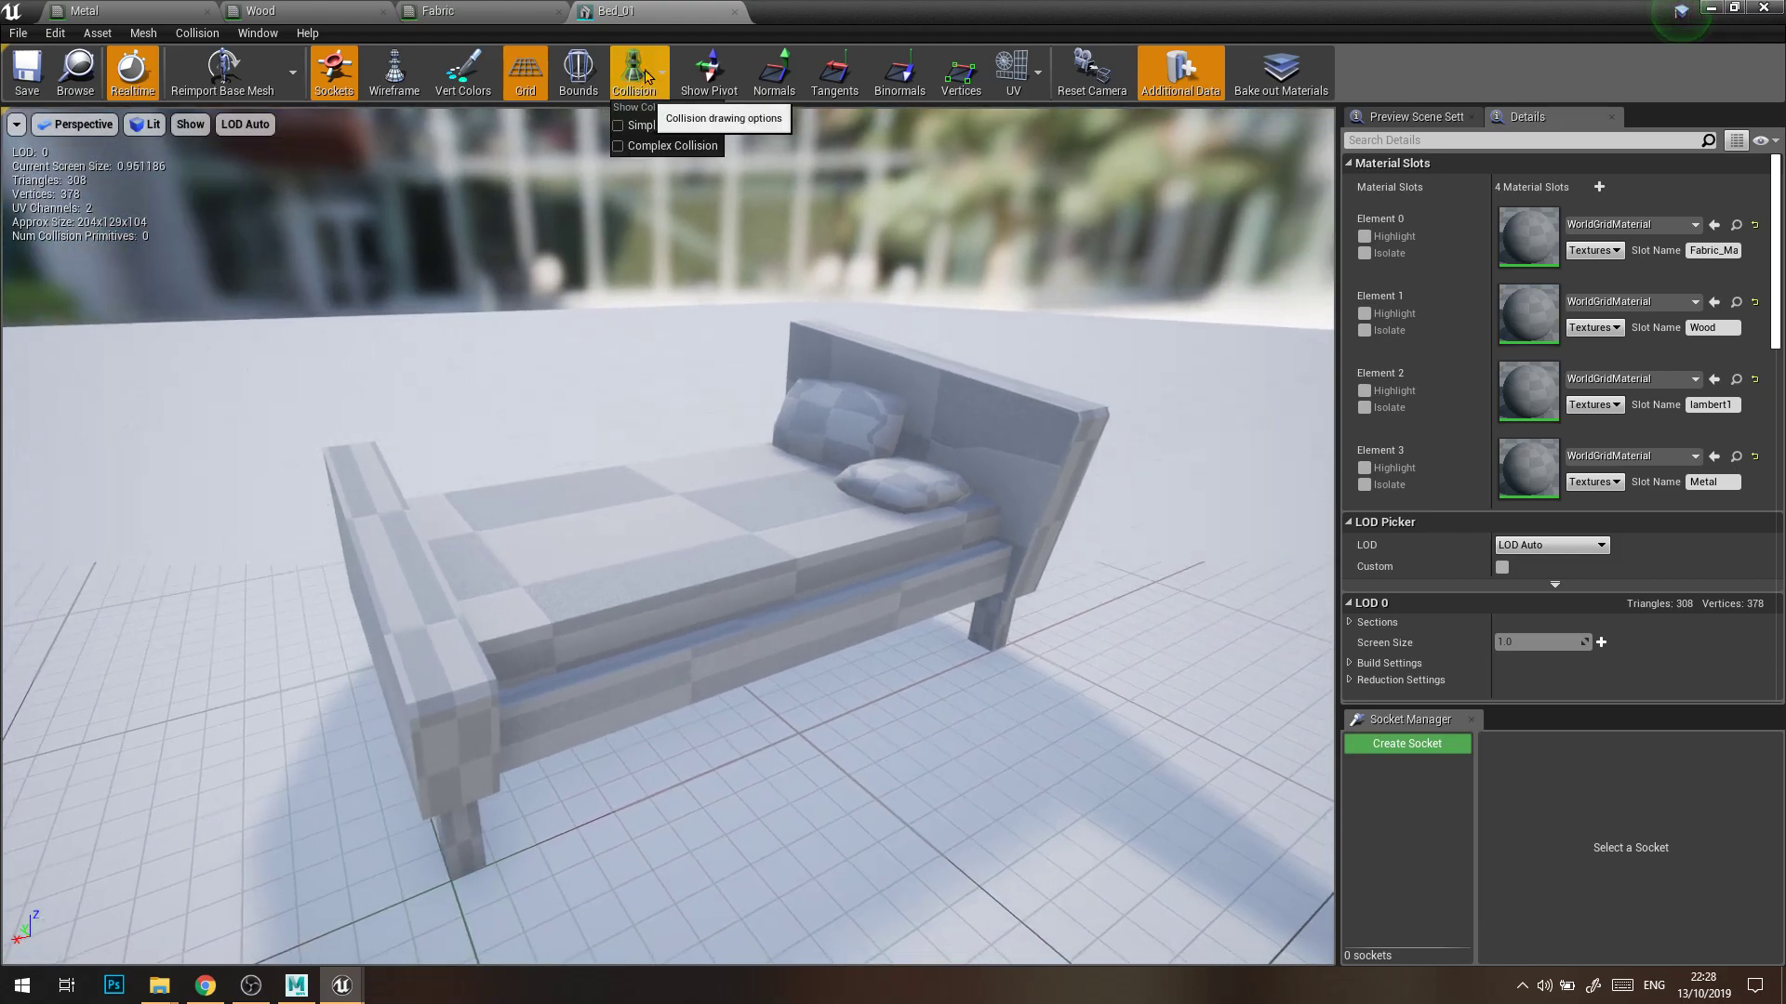
click(654, 134)
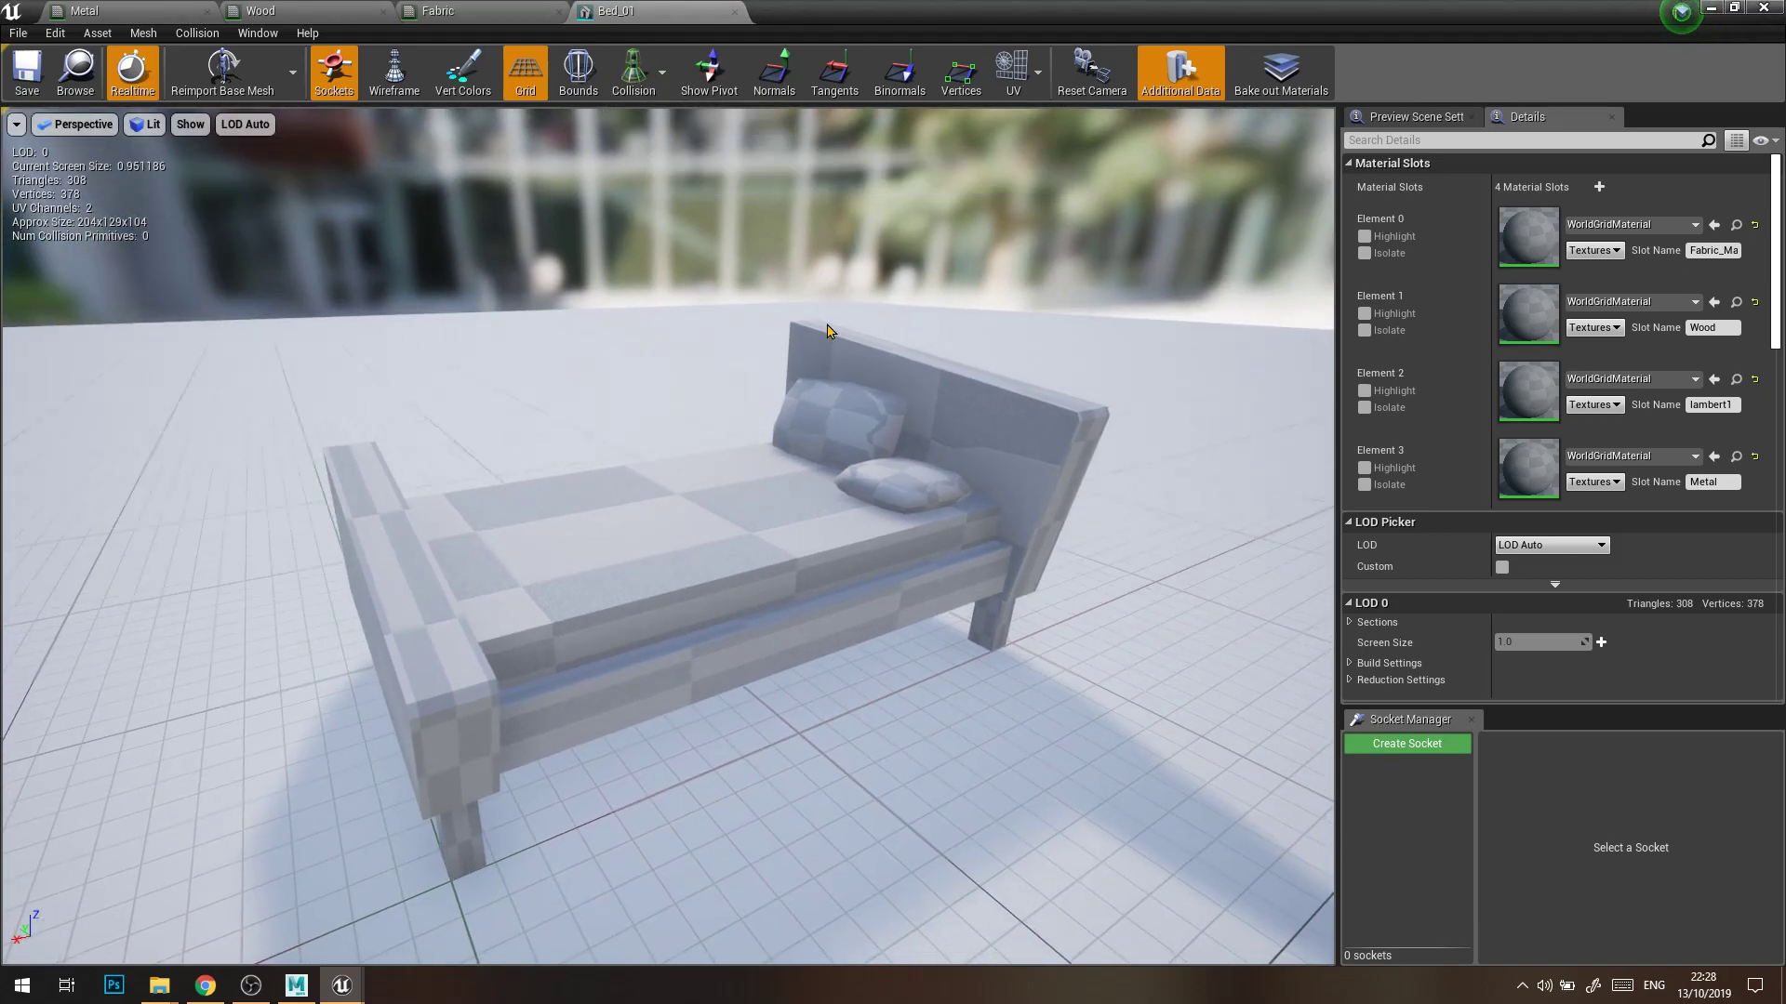
click(639, 93)
click(666, 146)
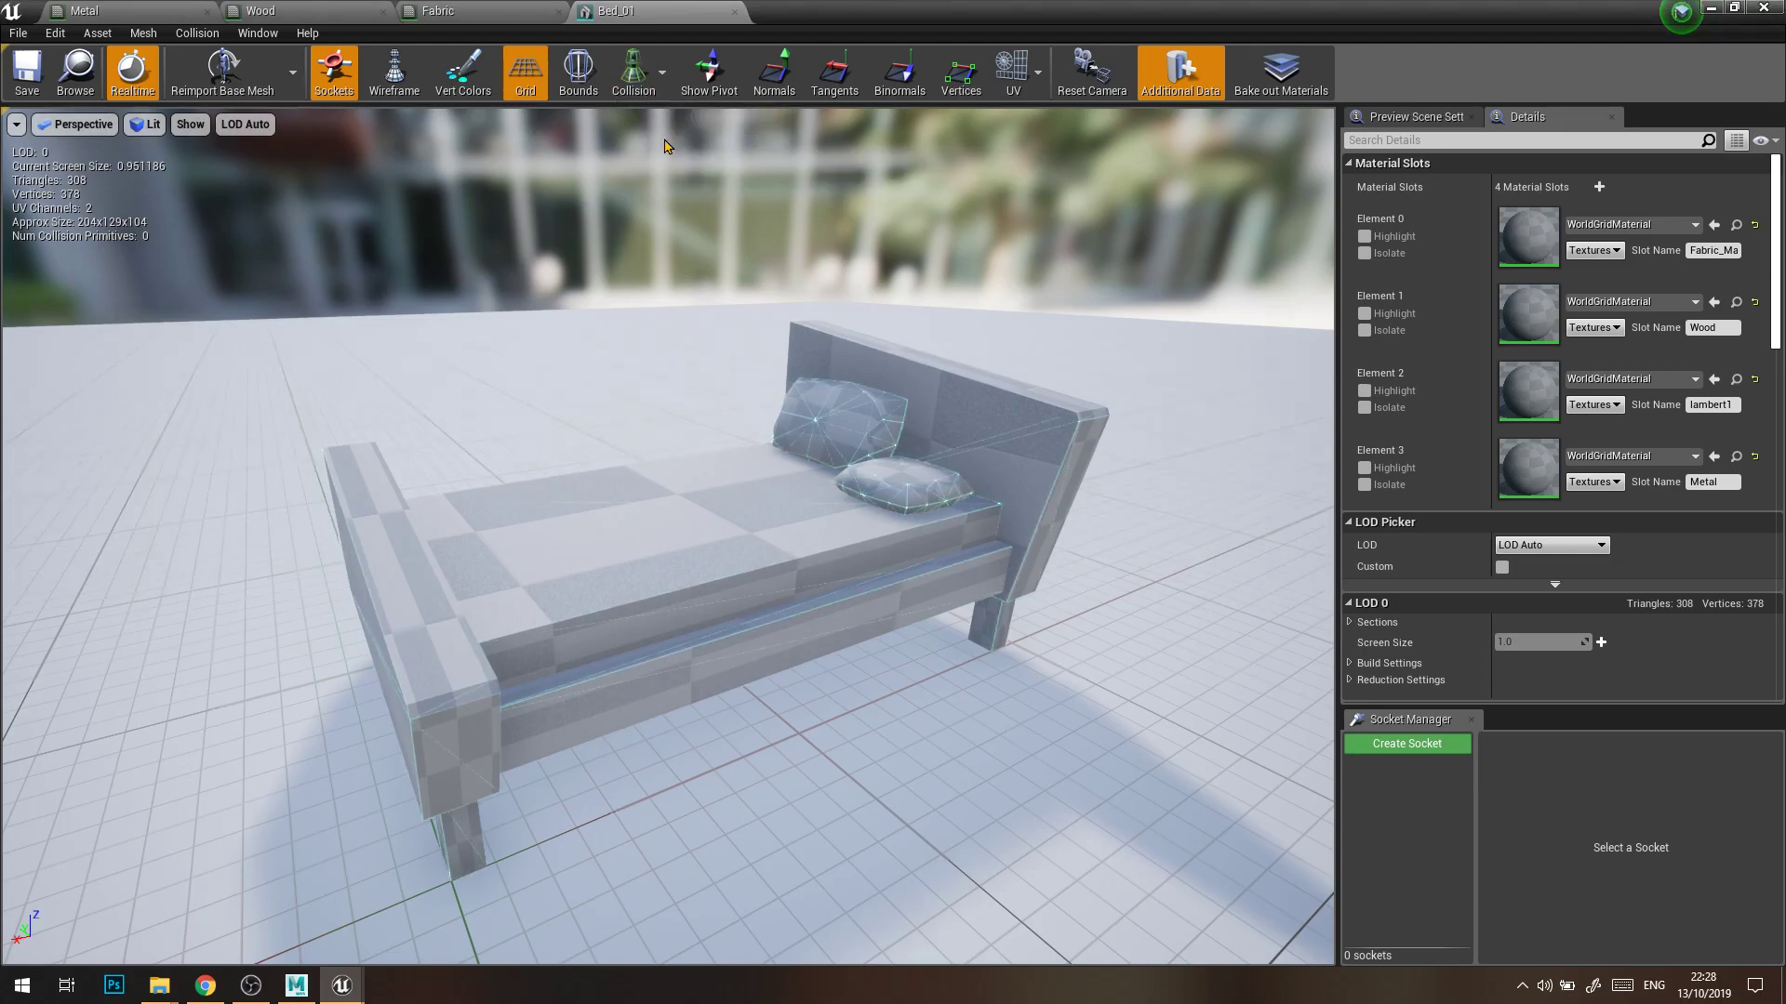
right_drag(621, 563, 668, 553)
key(s)
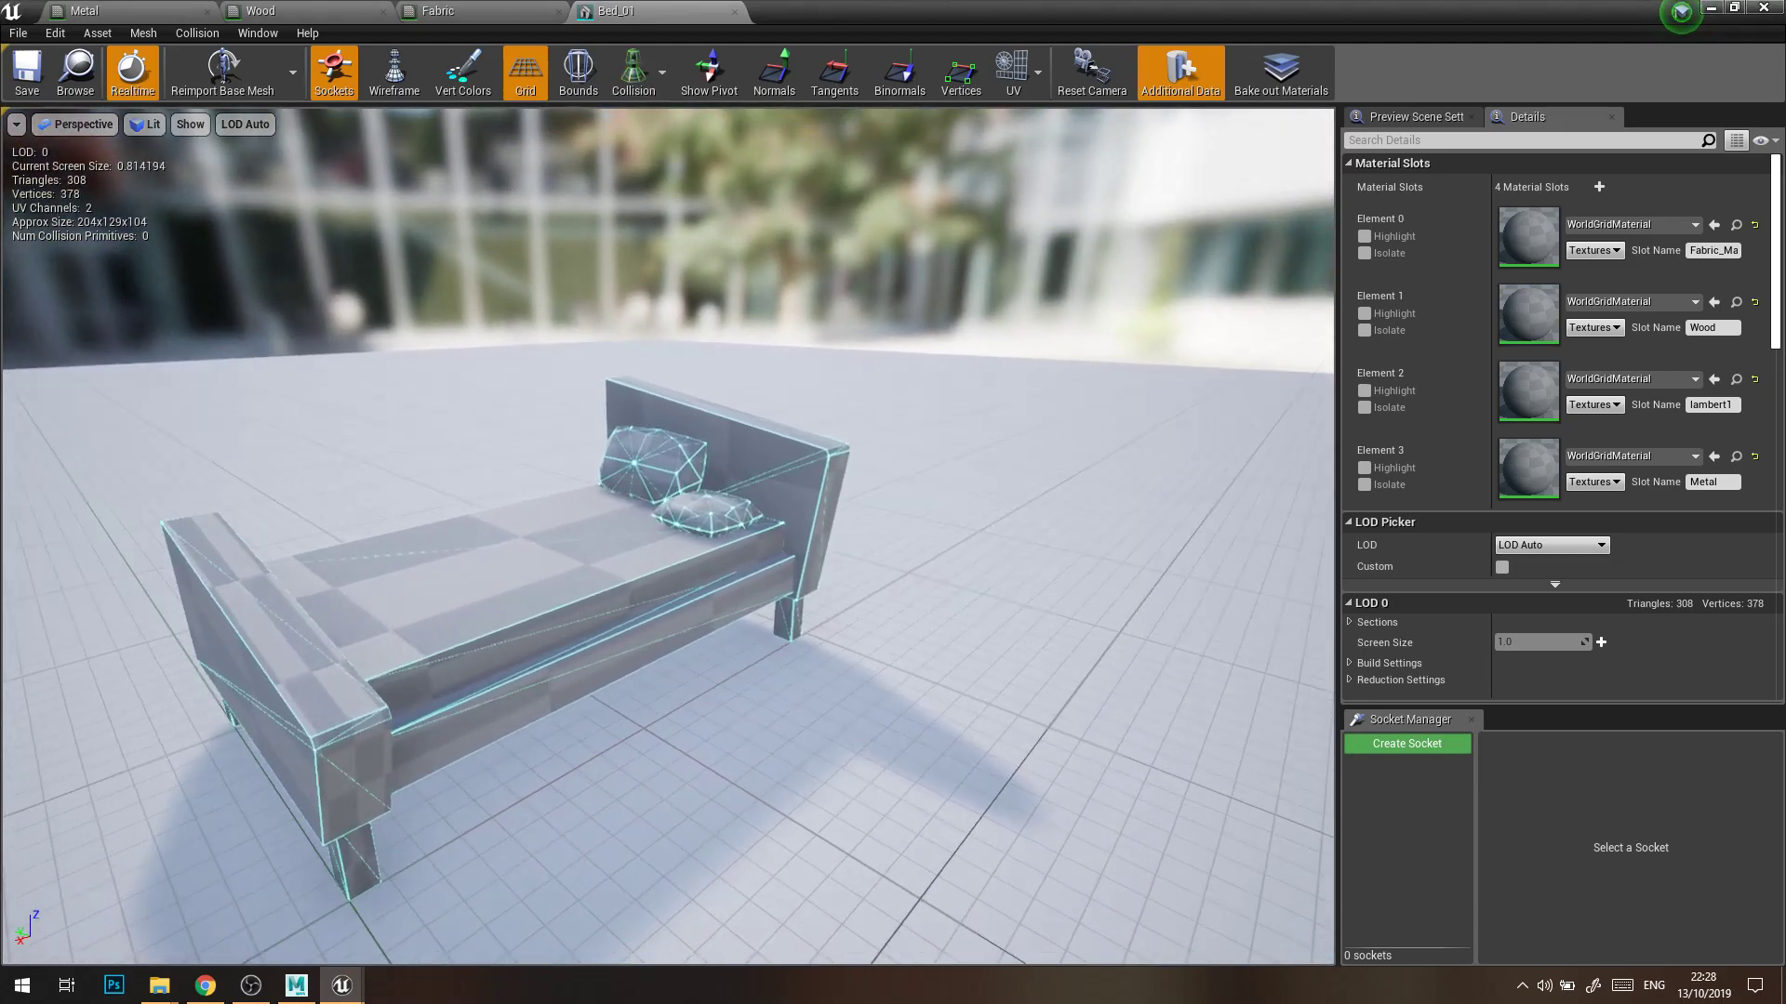
key(w)
click(628, 90)
click(649, 142)
Show the bed's complex collision again and examine it from the foot end and the long side
right_drag(657, 400, 693, 407)
key(a)
key(s)
key(w)
key(a)
key(a)
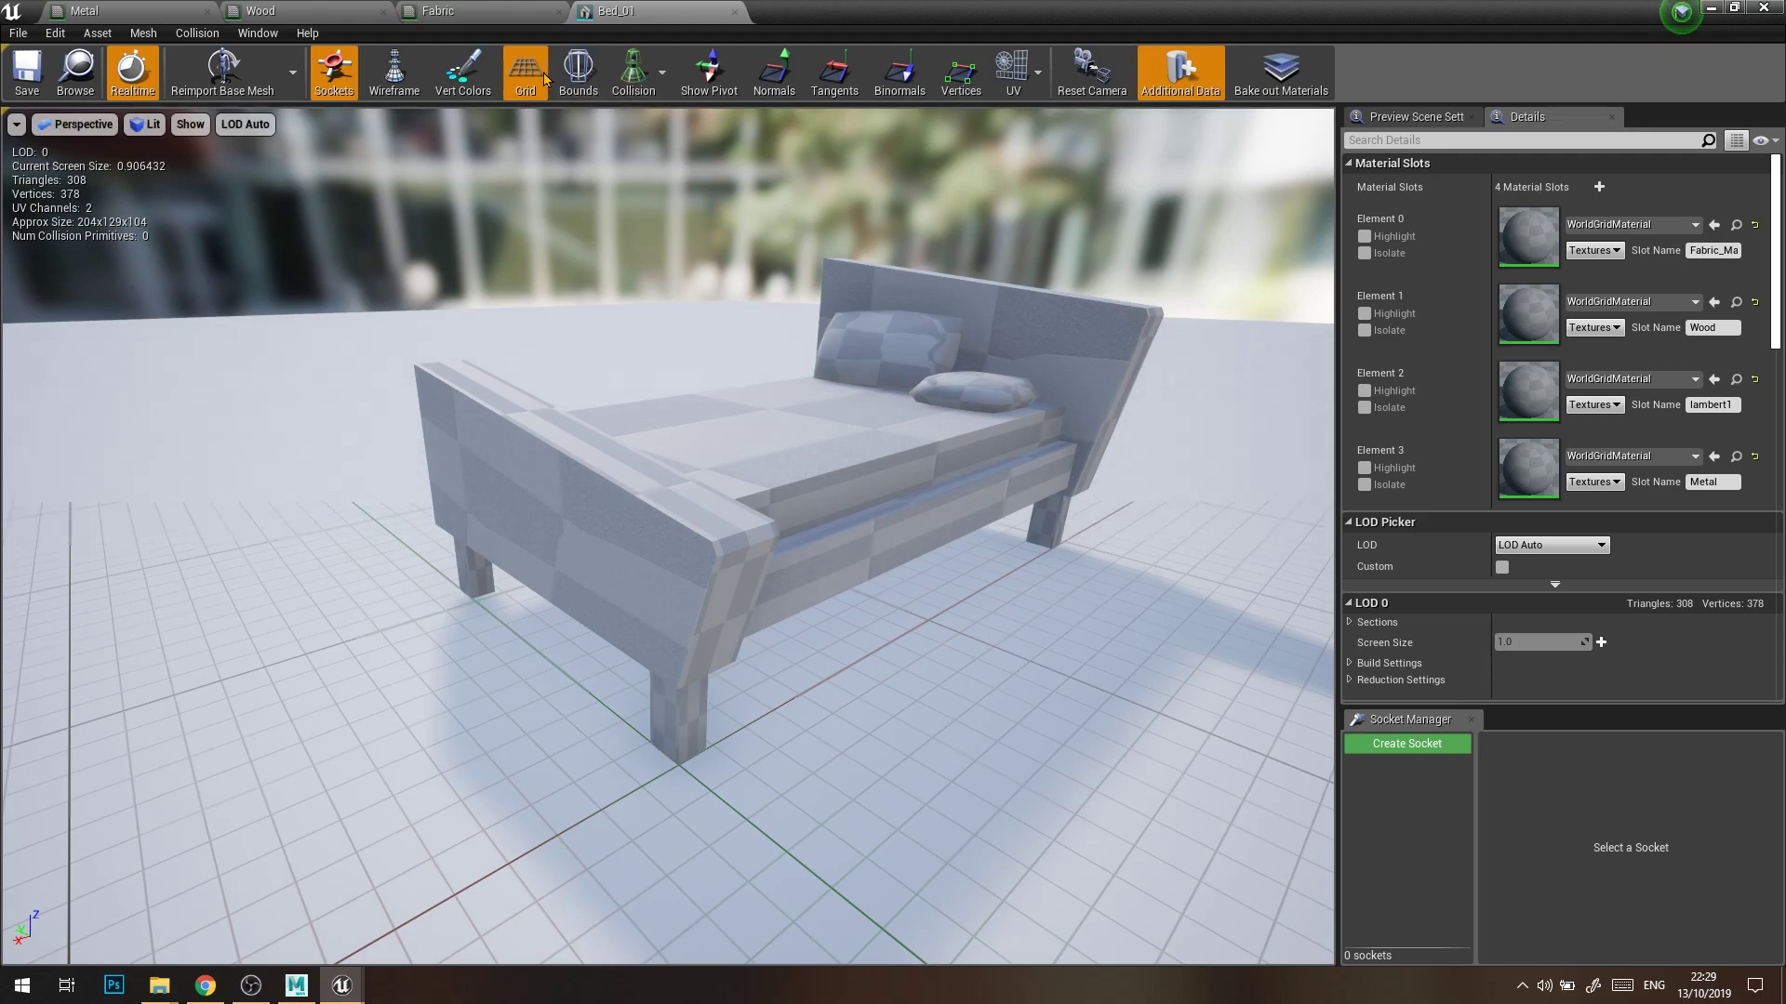
click(632, 70)
click(671, 146)
drag(1008, 558, 778, 505)
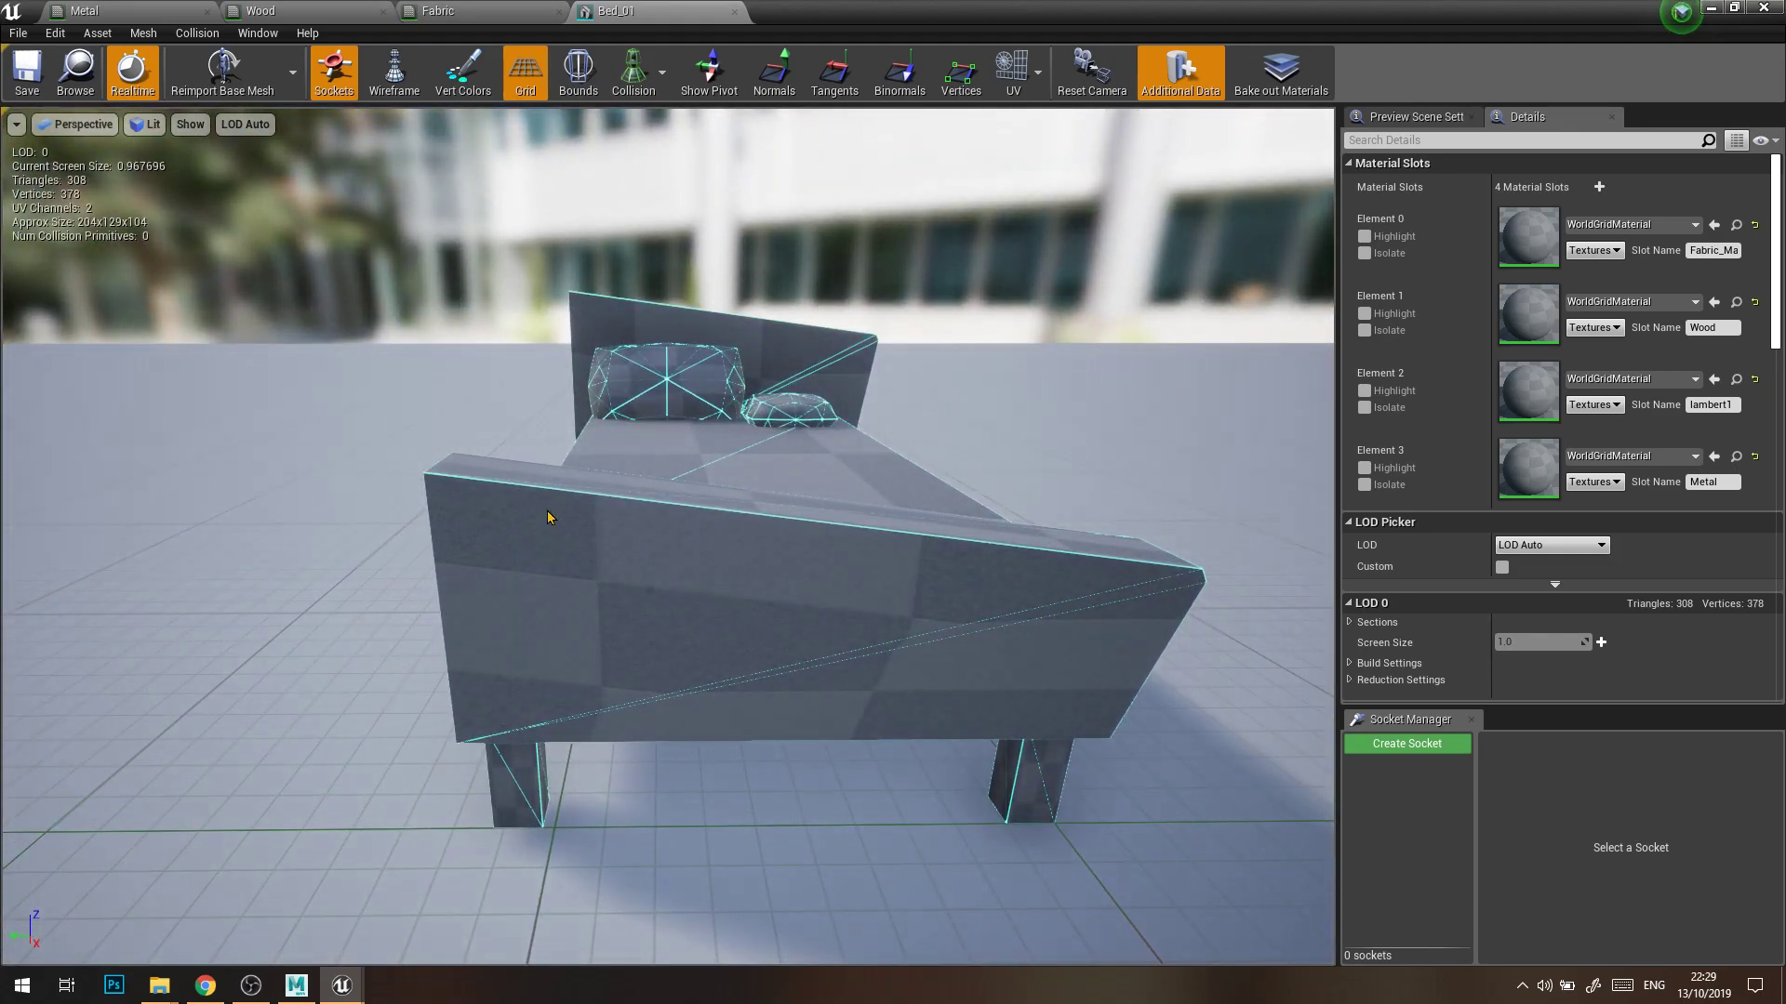
mouse_move(1060, 586)
mouse_down()
mouse_move(920, 580)
mouse_move(1058, 576)
mouse_up()
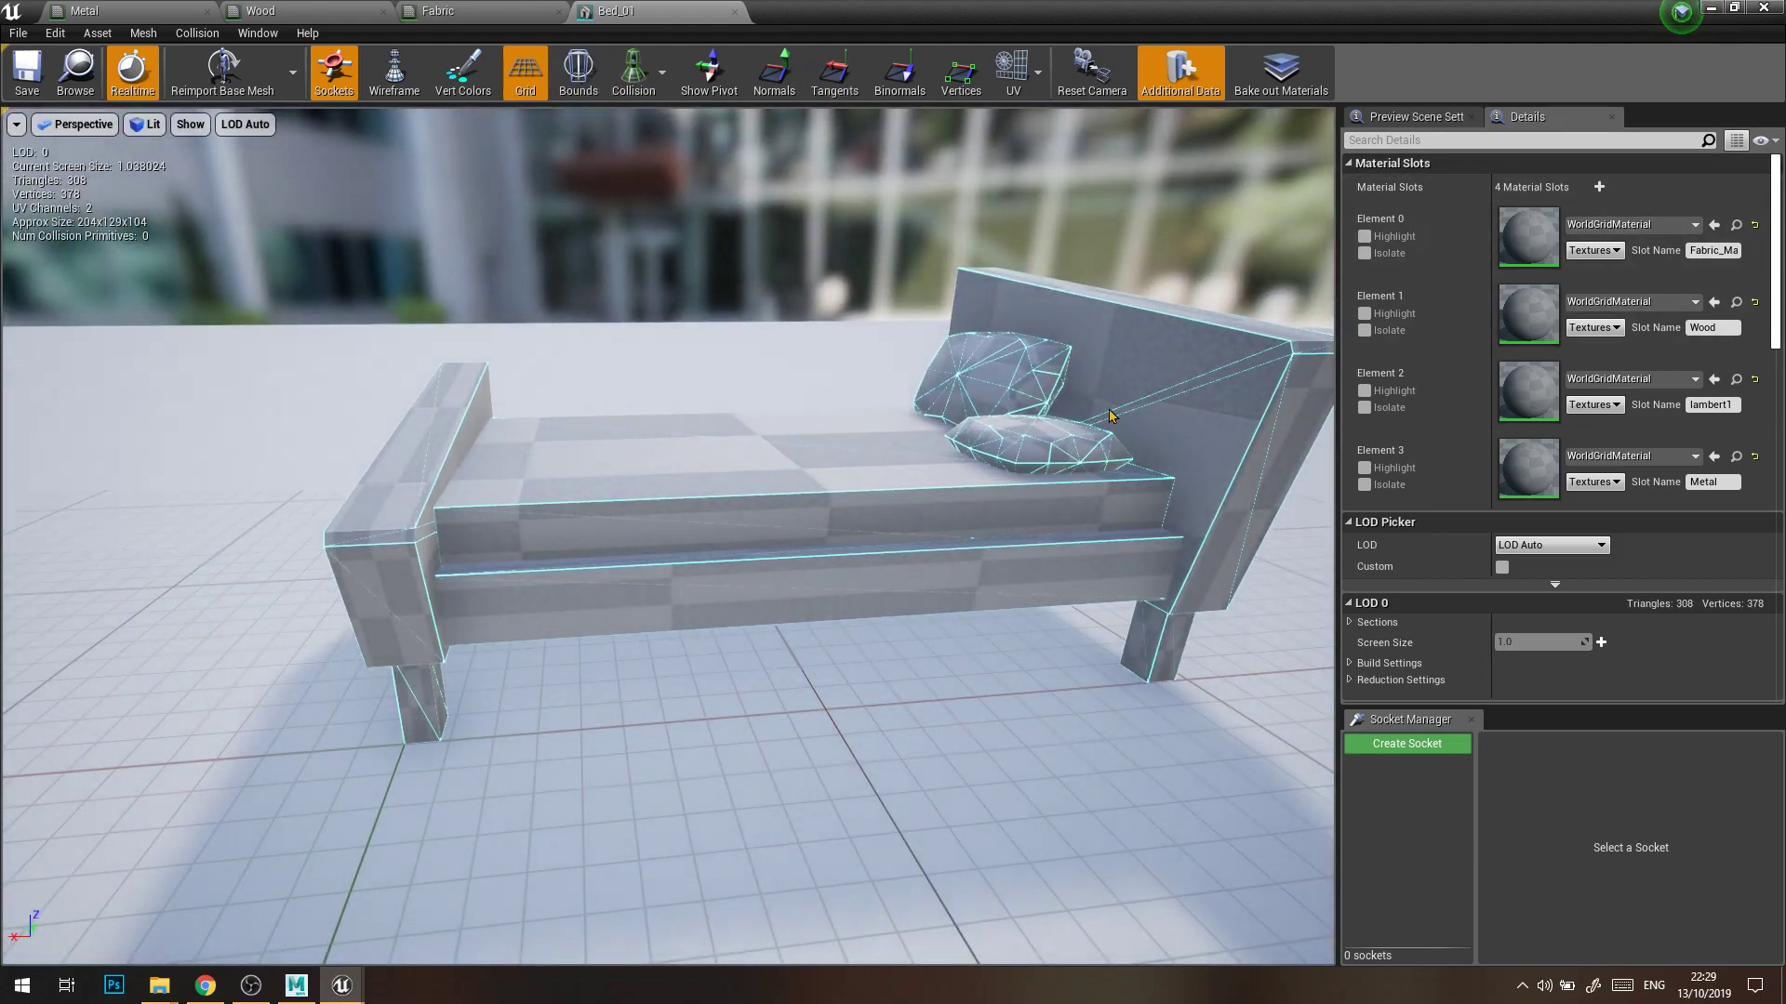
Set the bed mesh's Collision Complexity to Use Complex Collision As Simple
drag(1776, 223, 1776, 344)
scroll(1378, 360, down, 6)
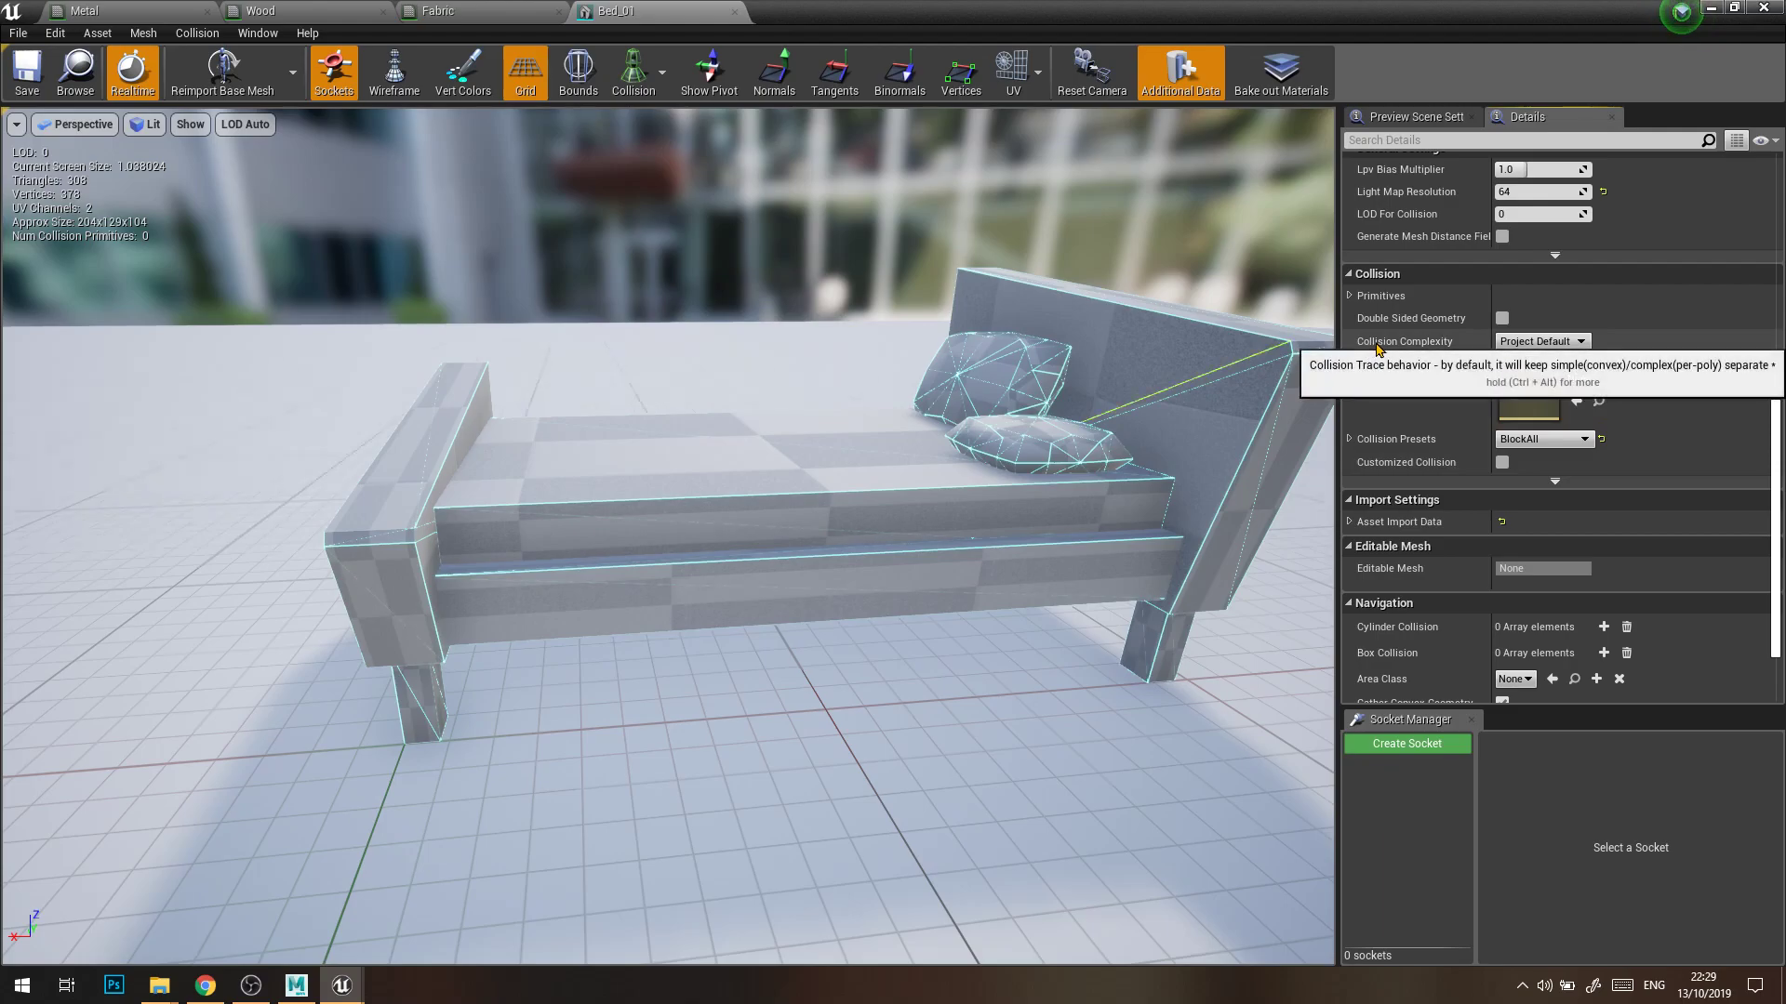
click(1542, 342)
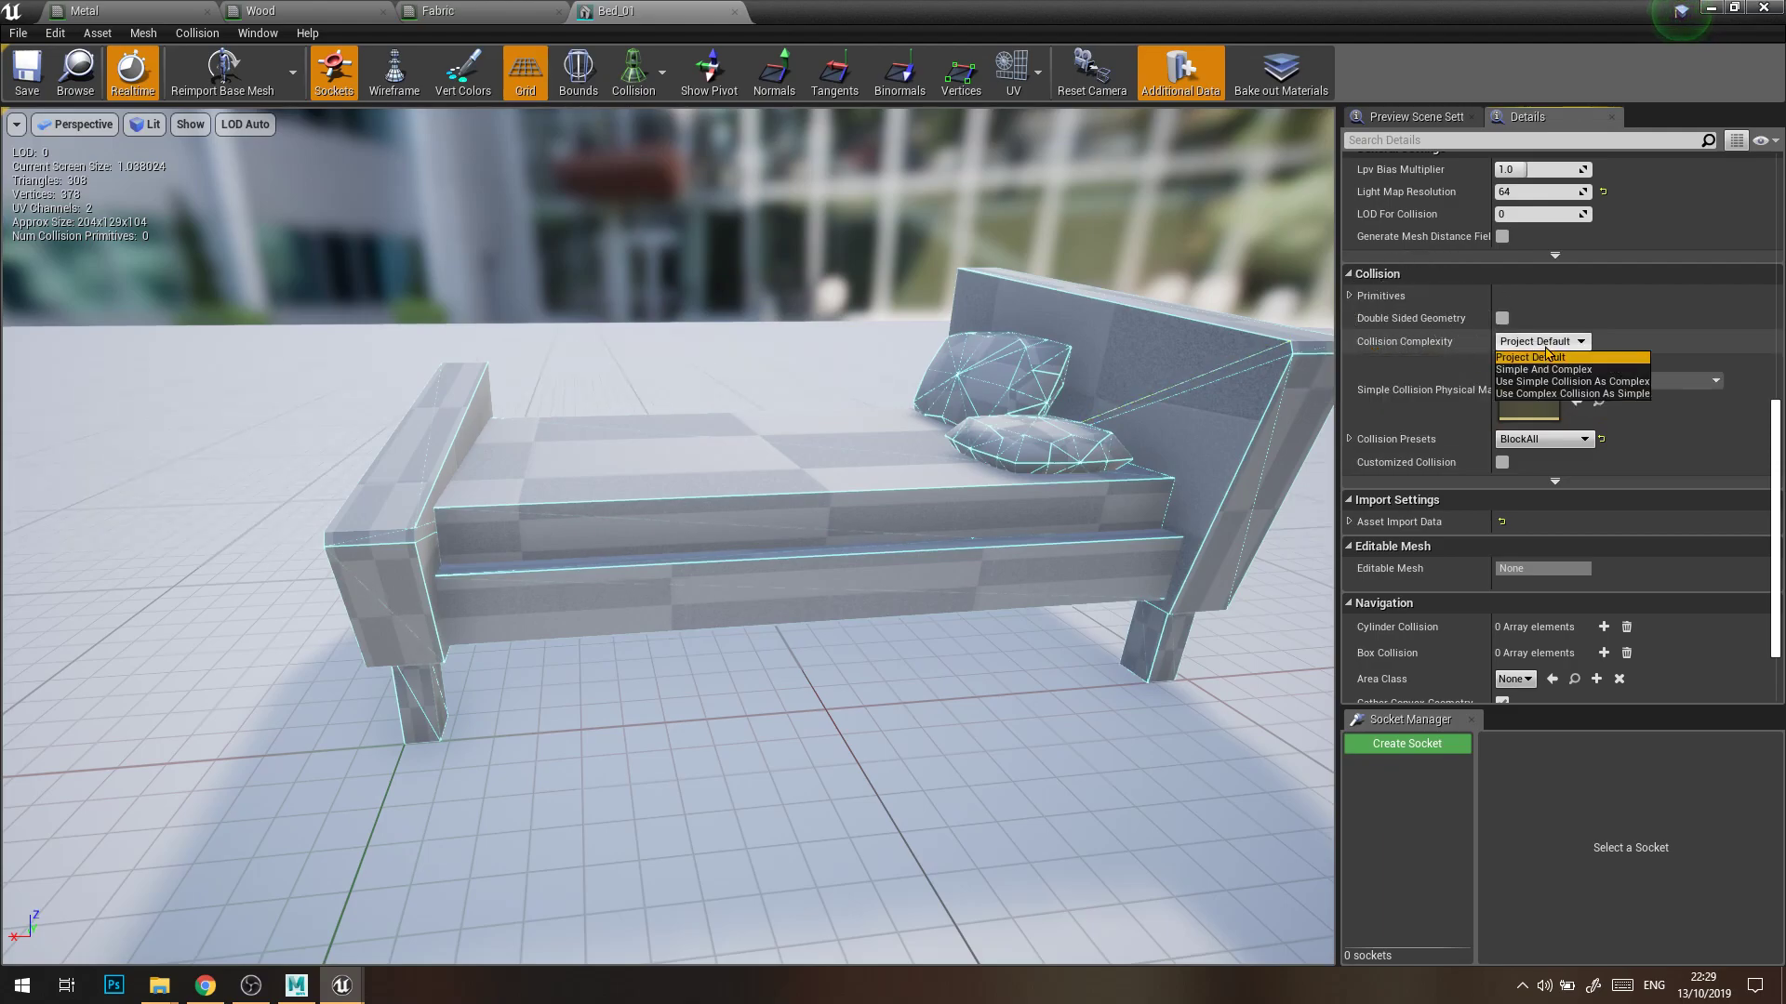
click(1569, 394)
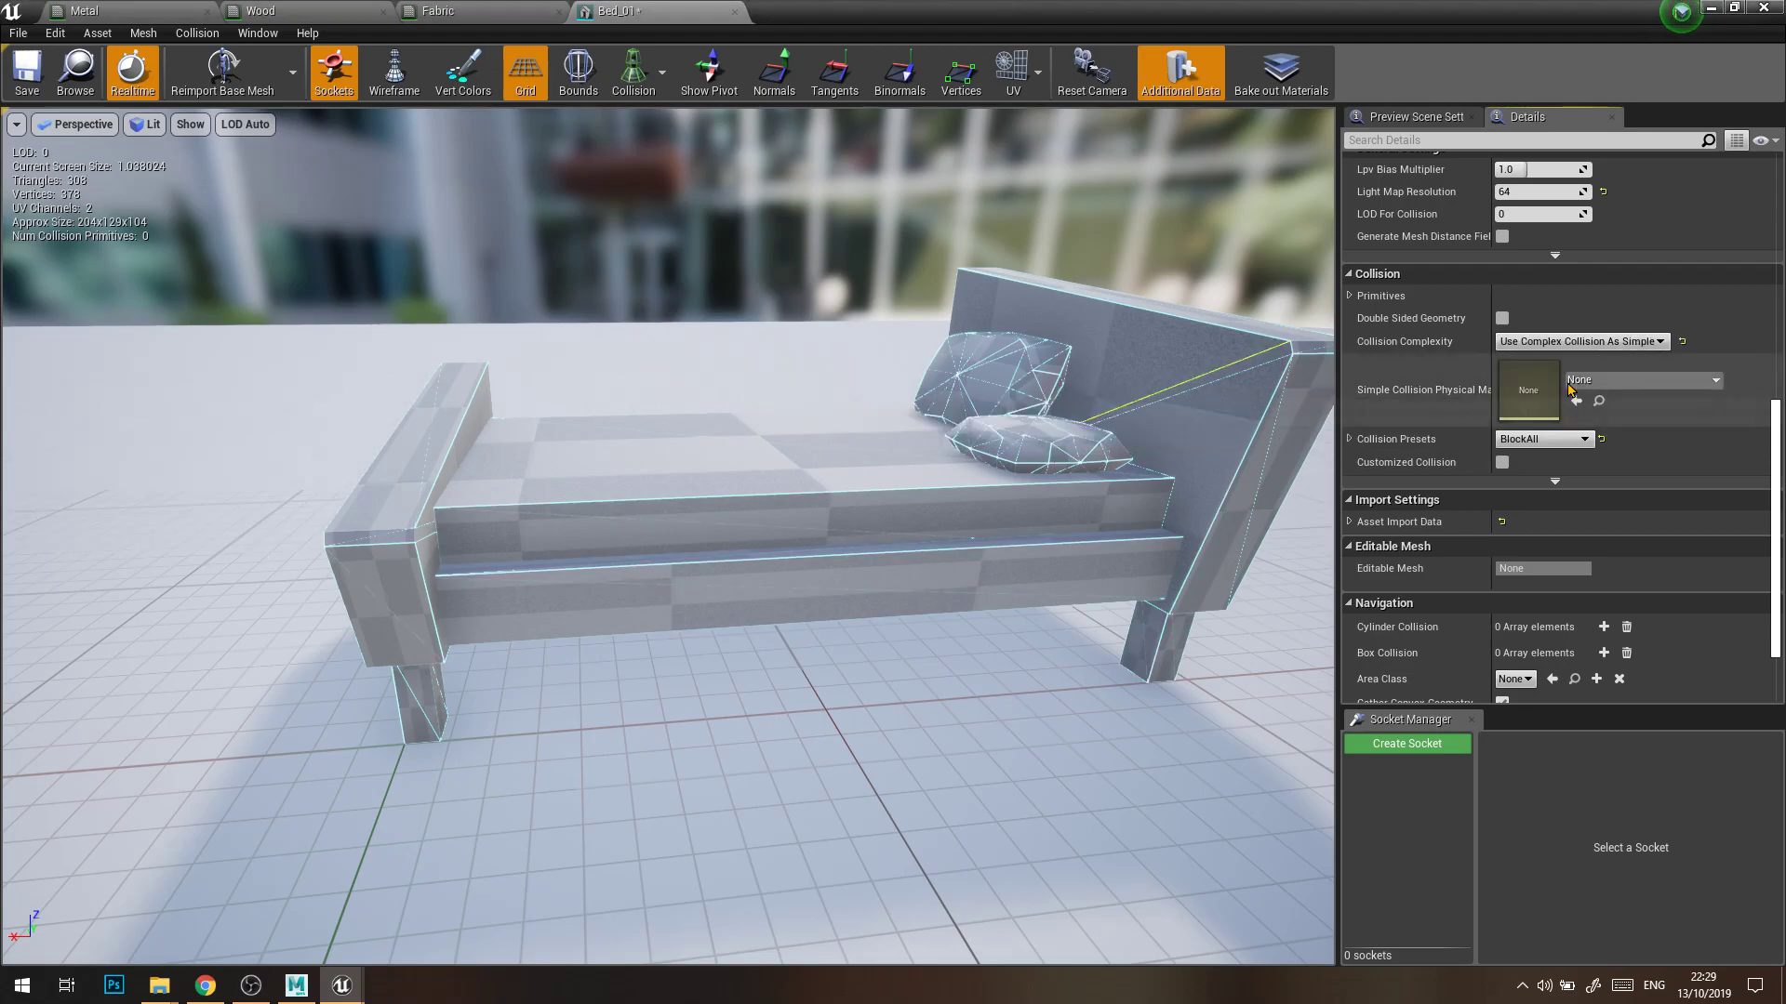
Toggle the complex and simple collision displays to compare the bed's collision wireframes
click(638, 86)
click(653, 148)
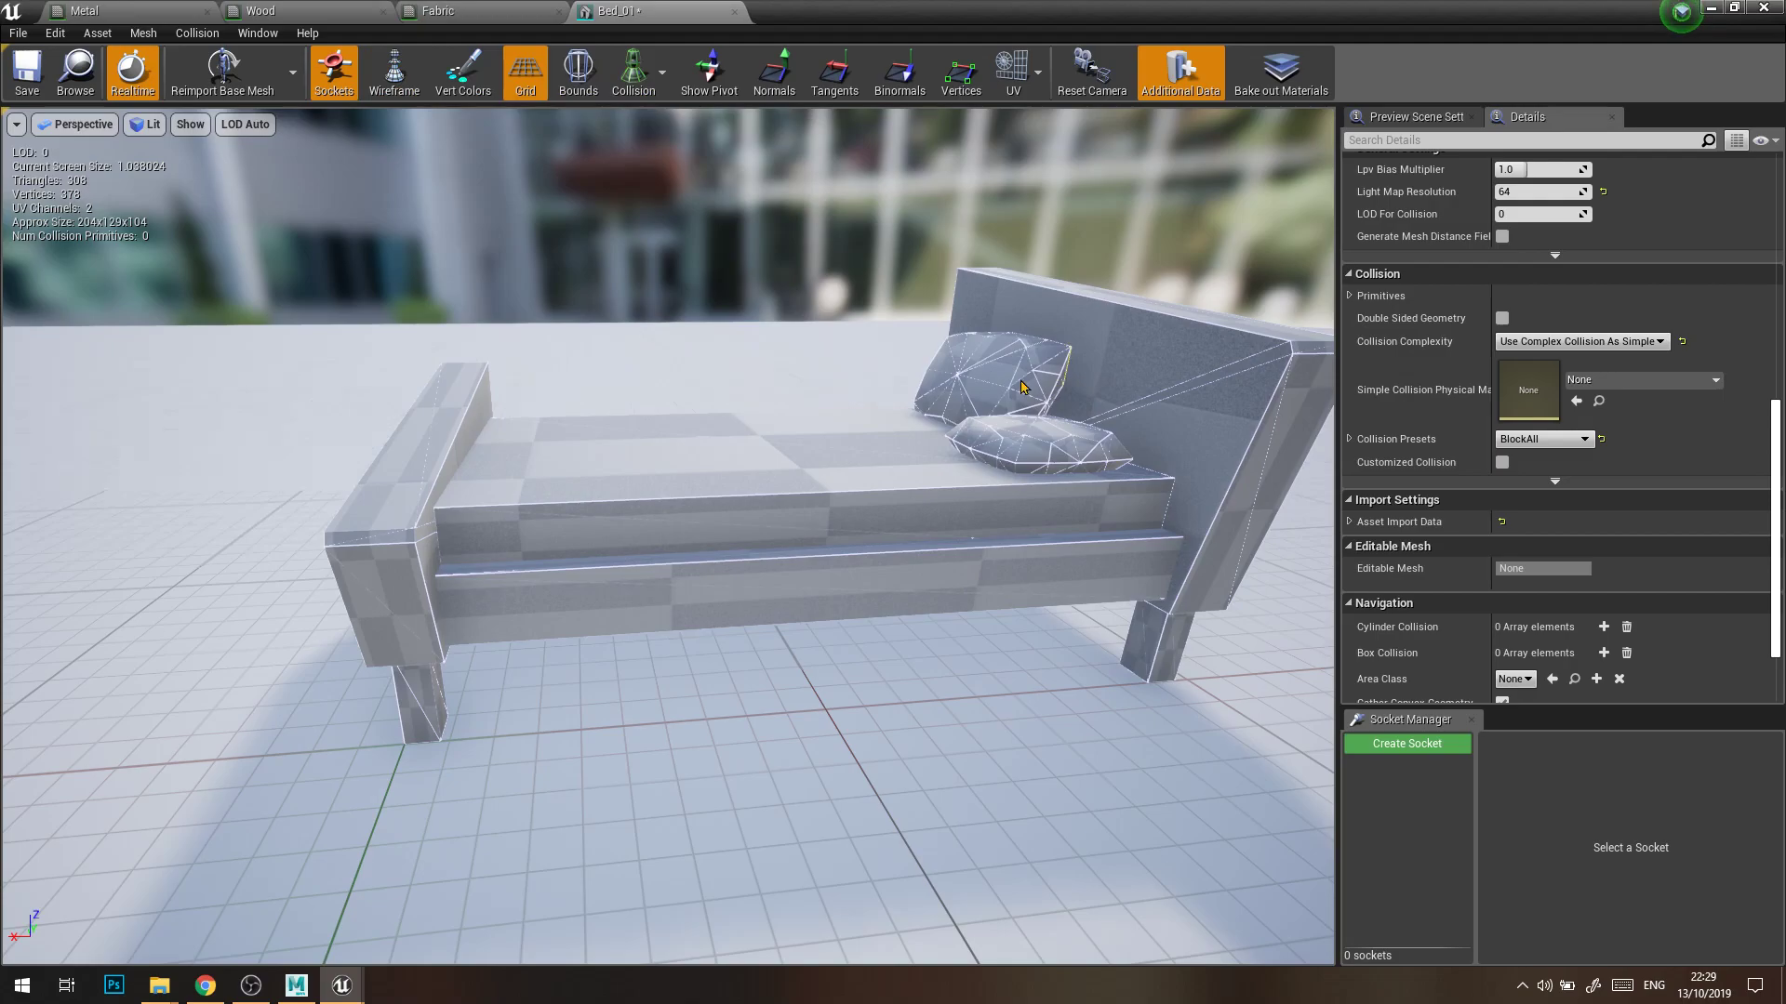
click(638, 87)
click(662, 146)
click(638, 86)
click(659, 126)
right_drag(279, 503, 428, 549)
Save the Bed_01 mesh, close its editor and return to the level viewport
click(32, 80)
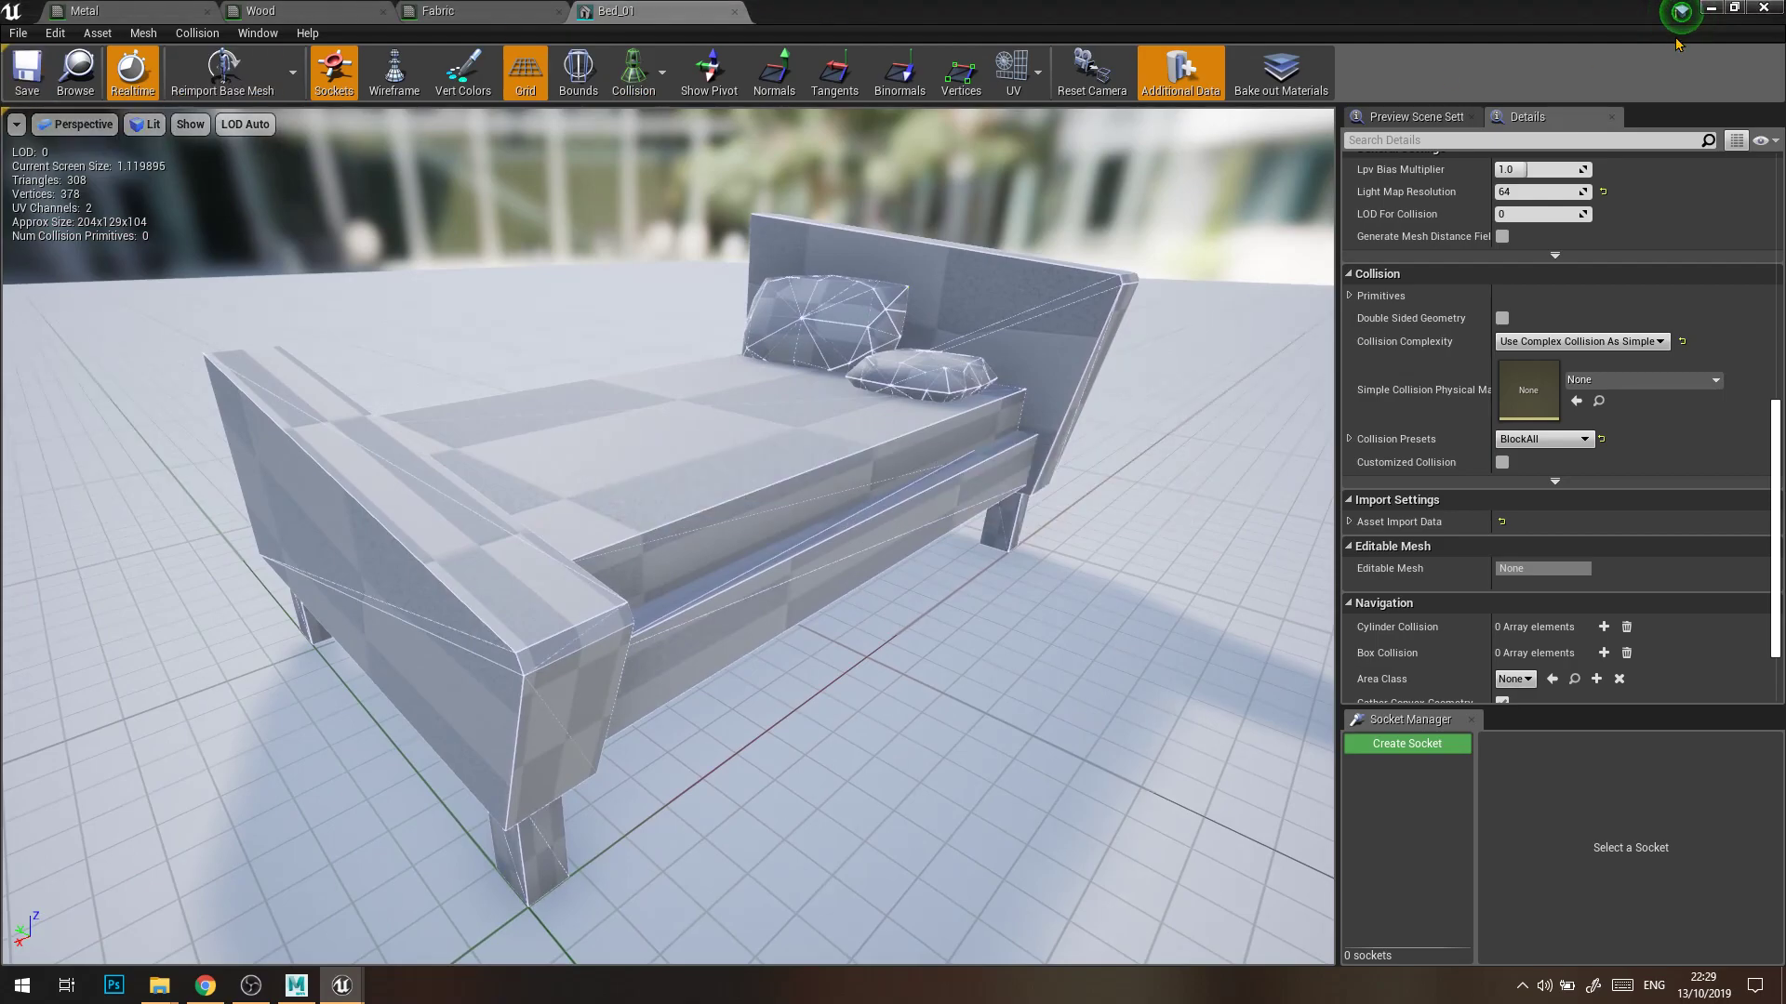
click(1761, 9)
click(977, 552)
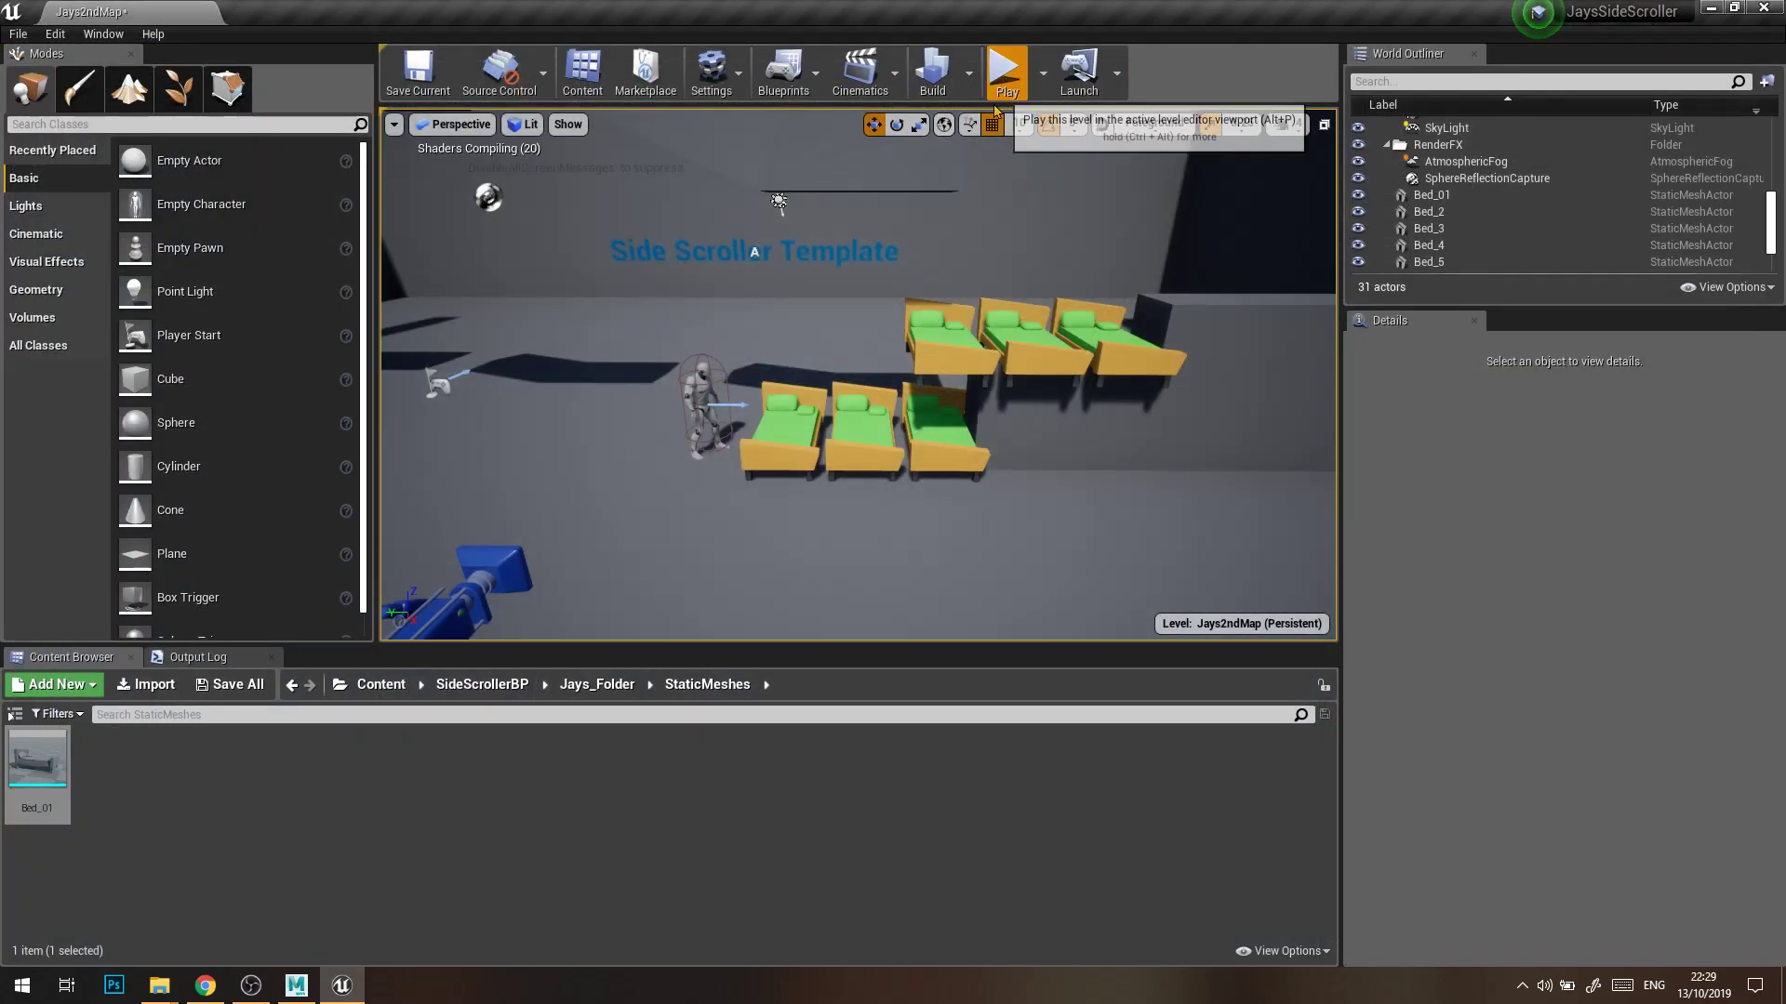
Play-test the level again, jumping the character onto and across the beds to check their collision, and stop playing
click(1007, 73)
click(858, 375)
key(d)
key(space)
key(a)
key(a)
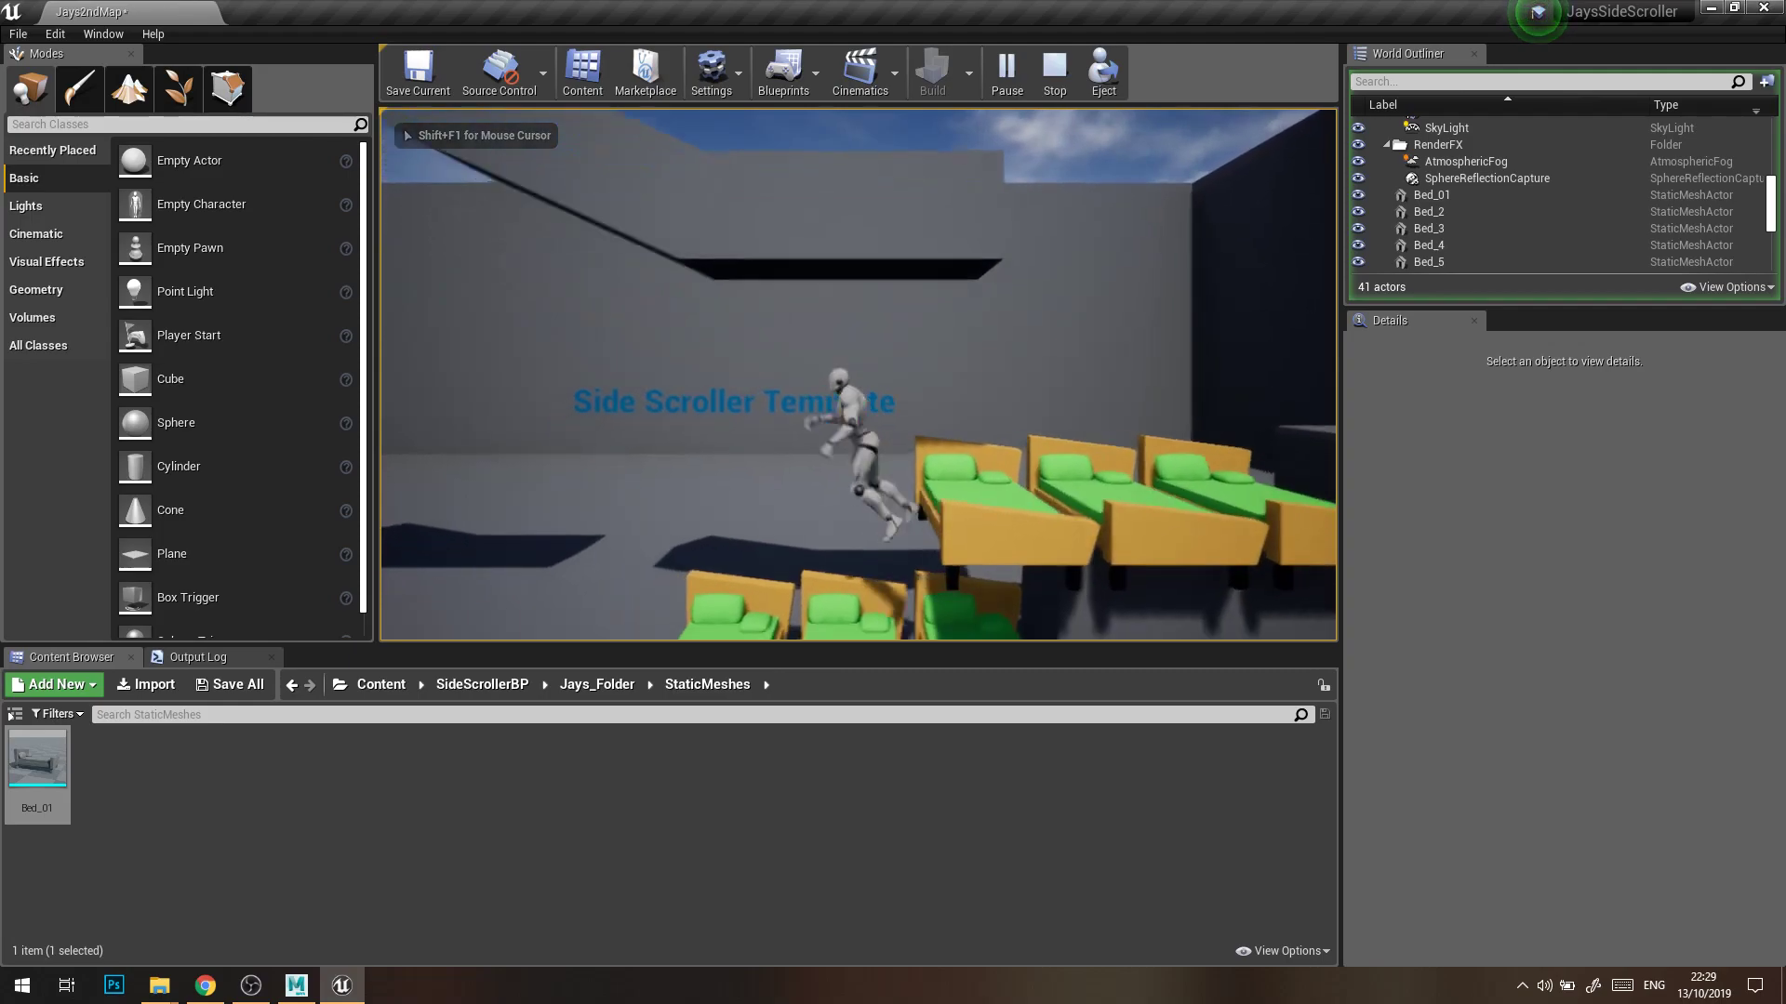
key(d)
key(space)
key(space)
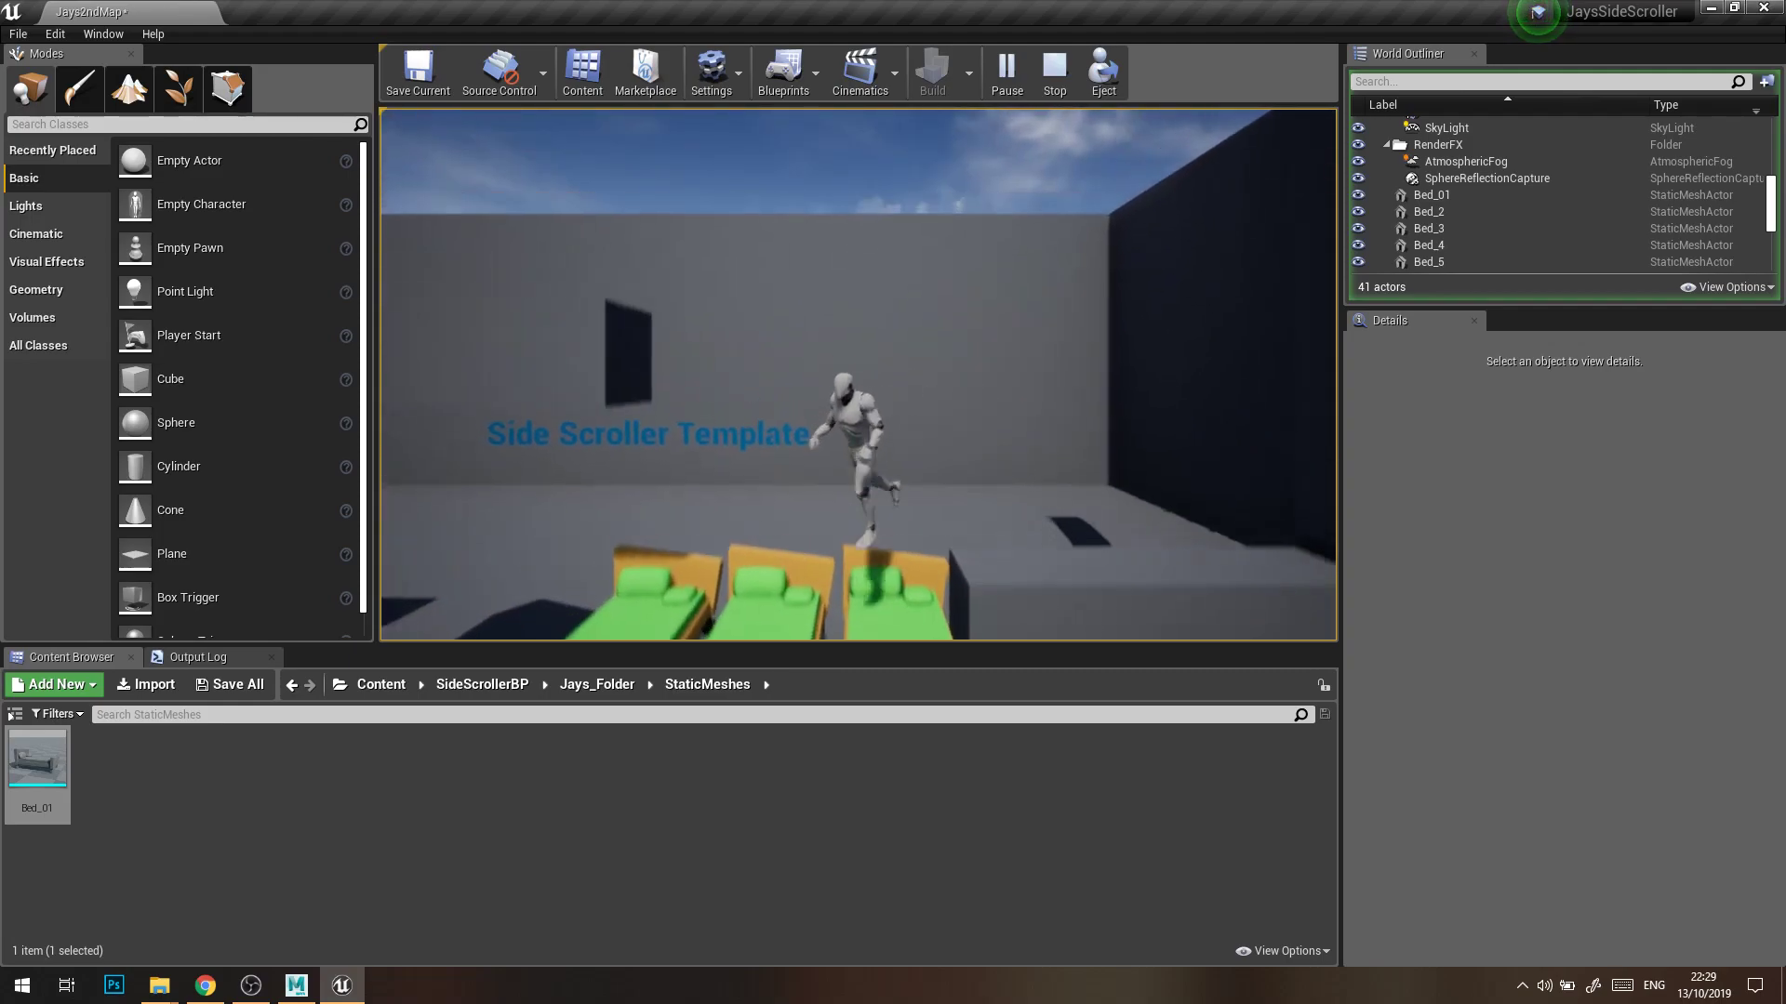
key(a)
key(space)
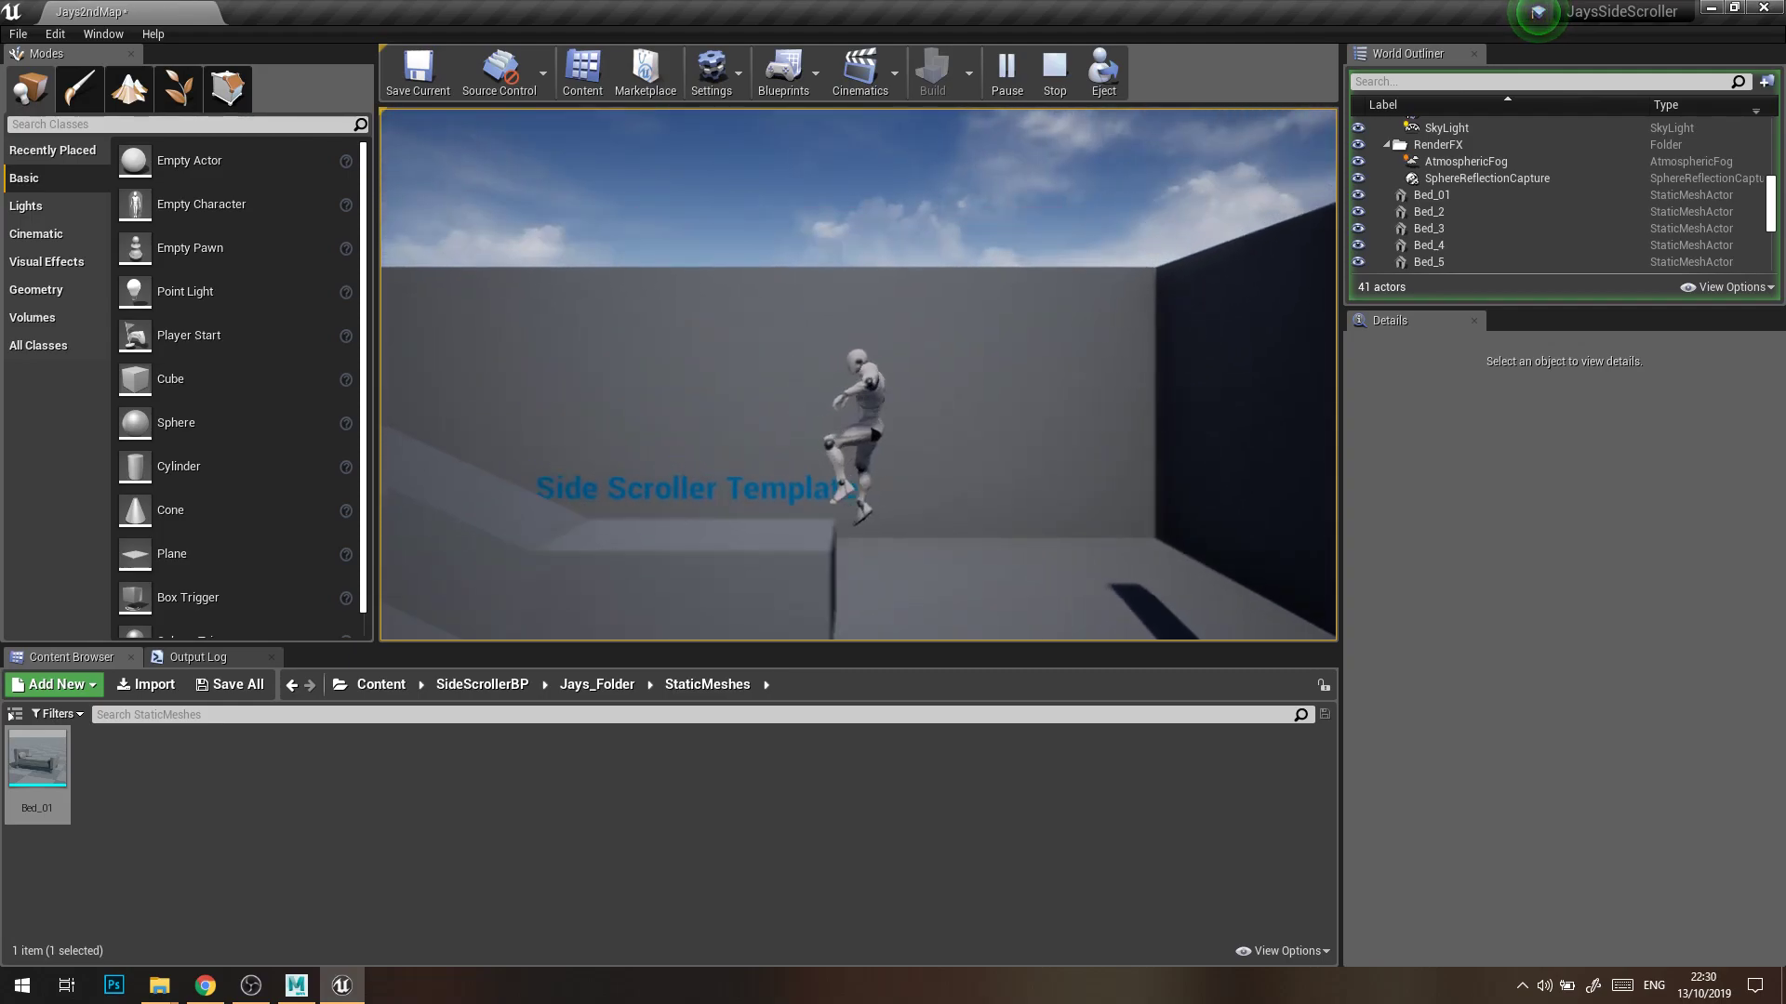
key(space)
key(Escape)
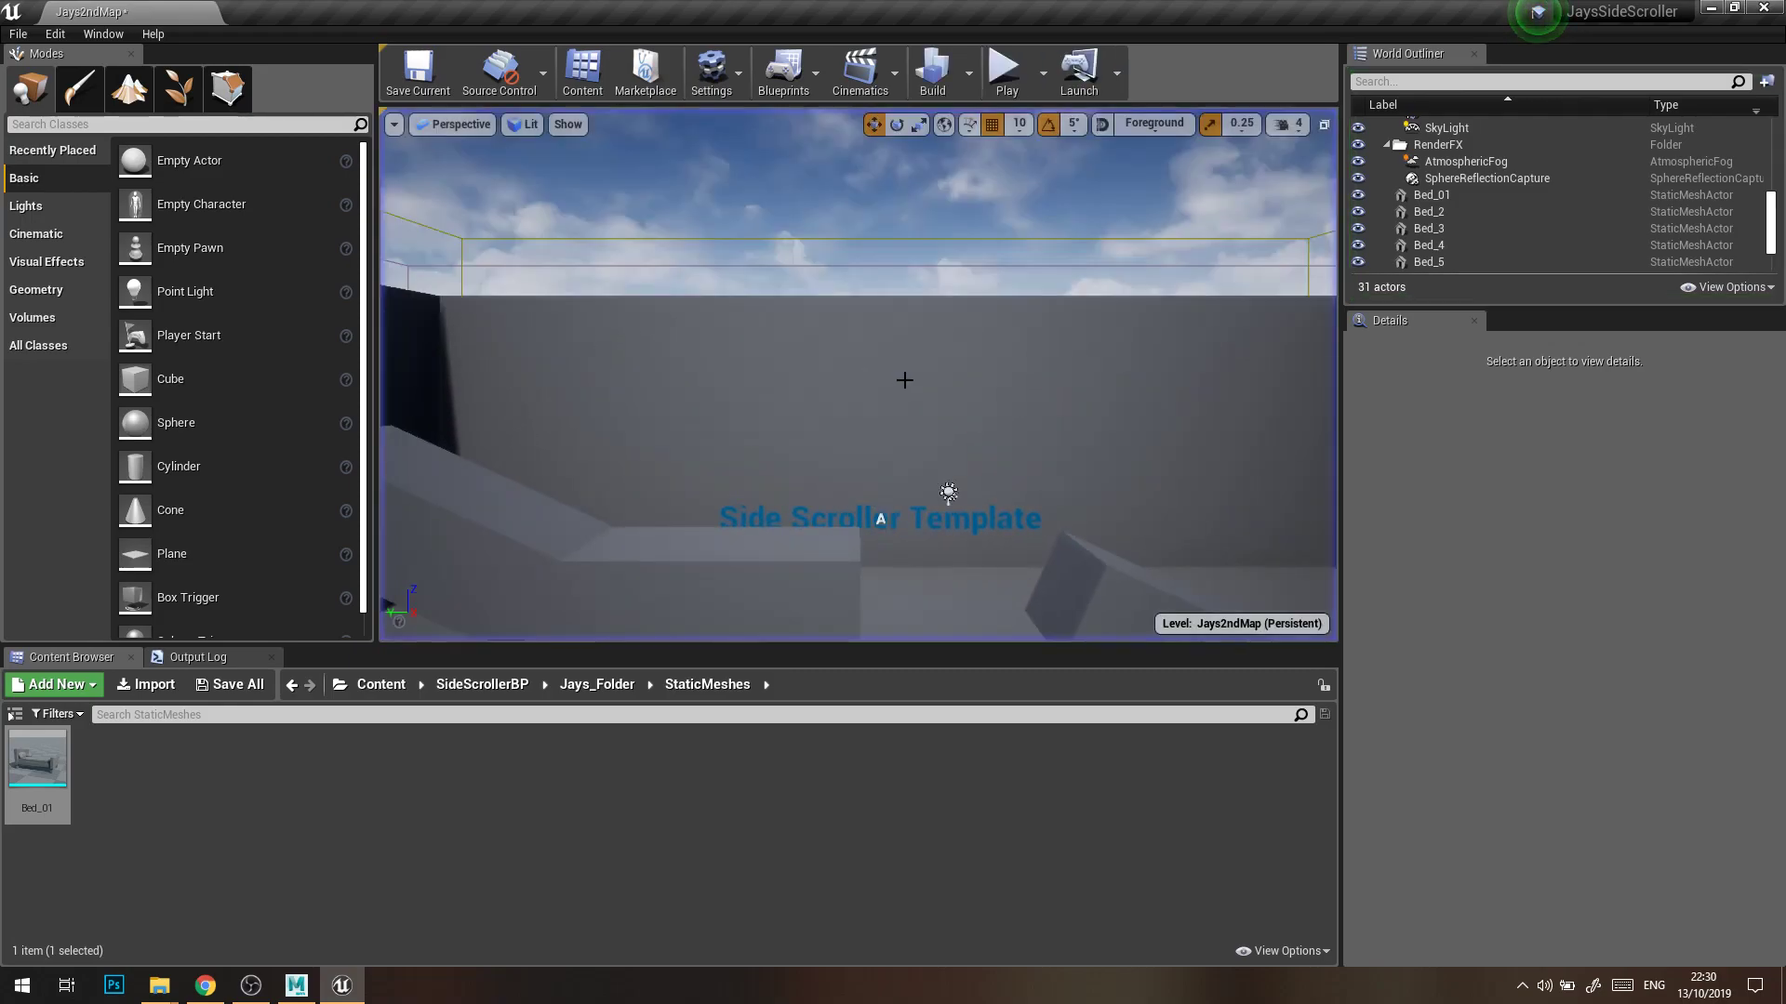